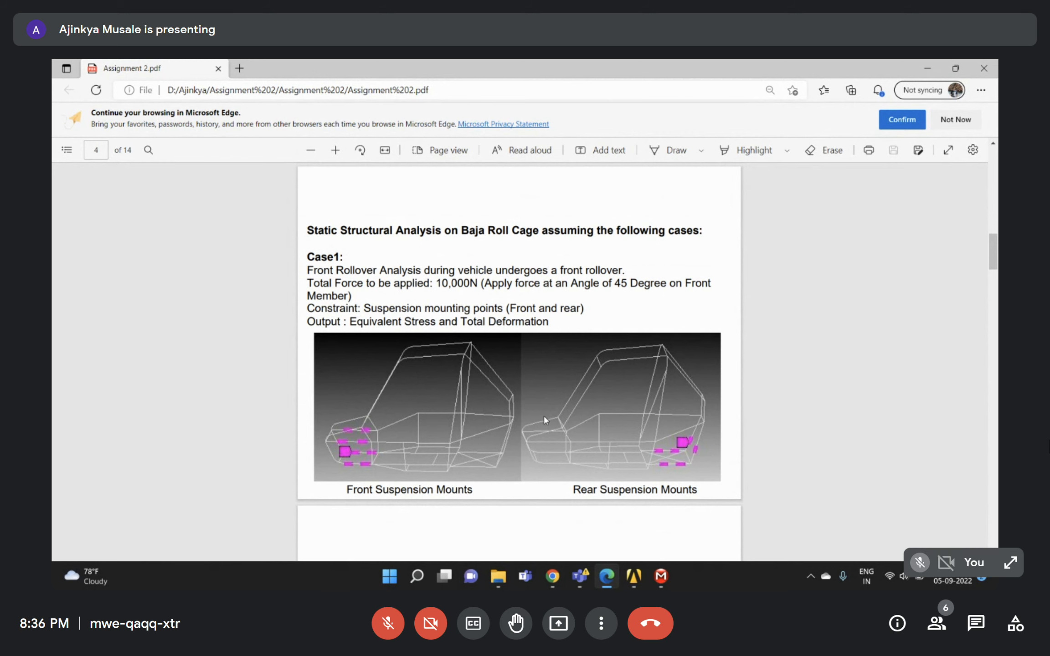
Review the assignment PDF's problem statements for the brake disc and the Baja, Gokart and Supra roll cages.
{"action": "scroll", "coordinate": [543, 415], "scroll_direction": "down", "scroll_amount": 20}
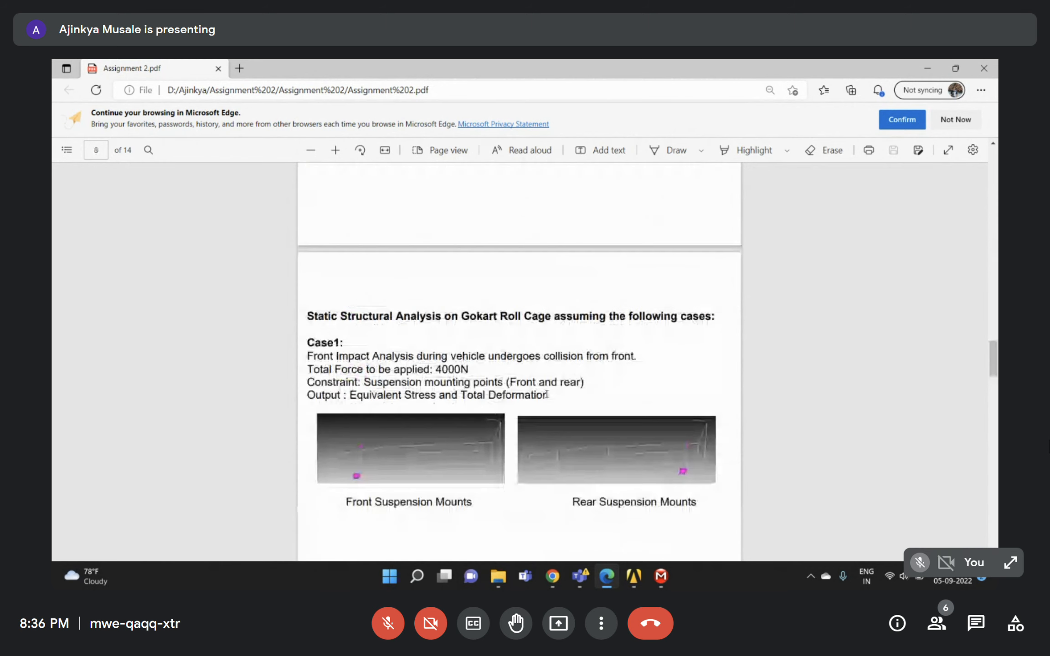
{"action": "scroll", "coordinate": [545, 393], "scroll_direction": "down", "scroll_amount": 20}
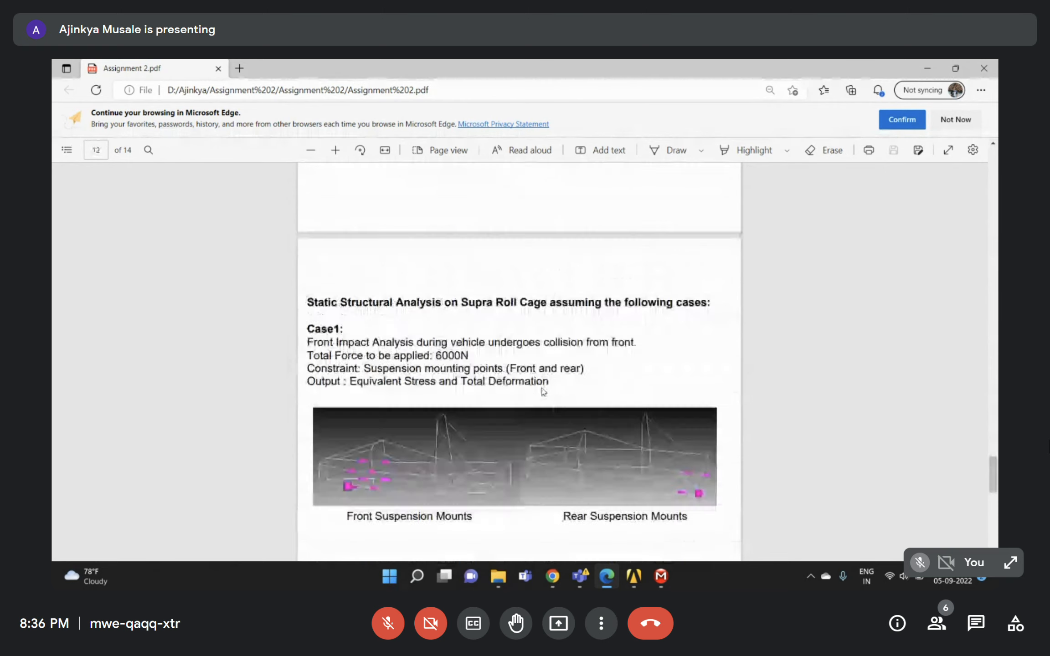
{"action": "scroll", "coordinate": [543, 391], "scroll_direction": "down", "scroll_amount": 2}
{"action": "scroll", "coordinate": [428, 374], "scroll_direction": "down", "scroll_amount": 5}
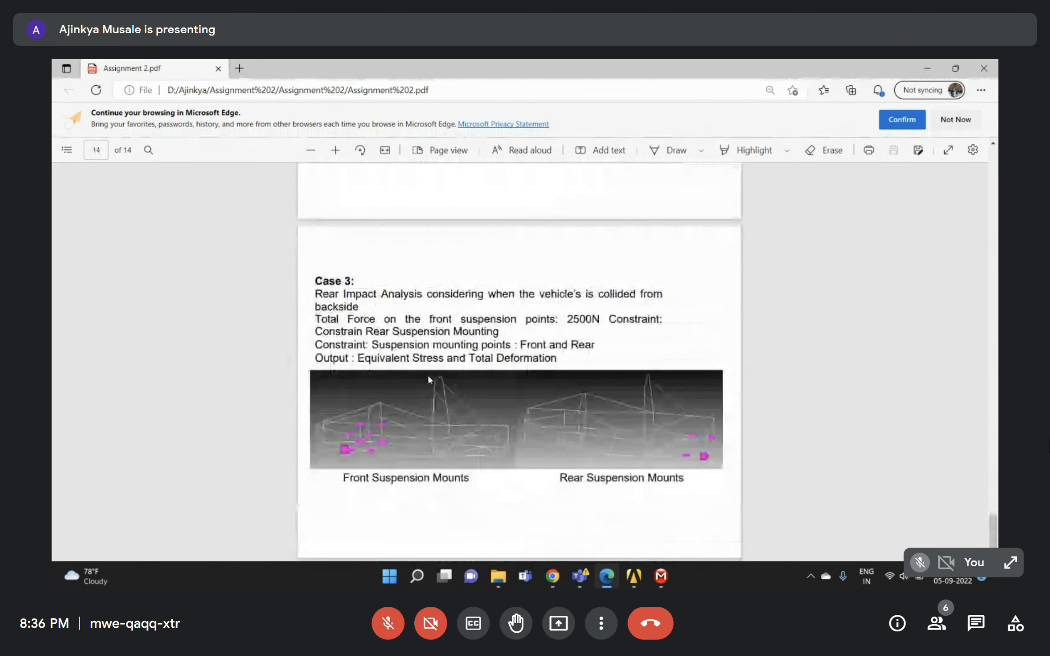
{"action": "scroll", "coordinate": [429, 376], "scroll_direction": "up", "scroll_amount": 20}
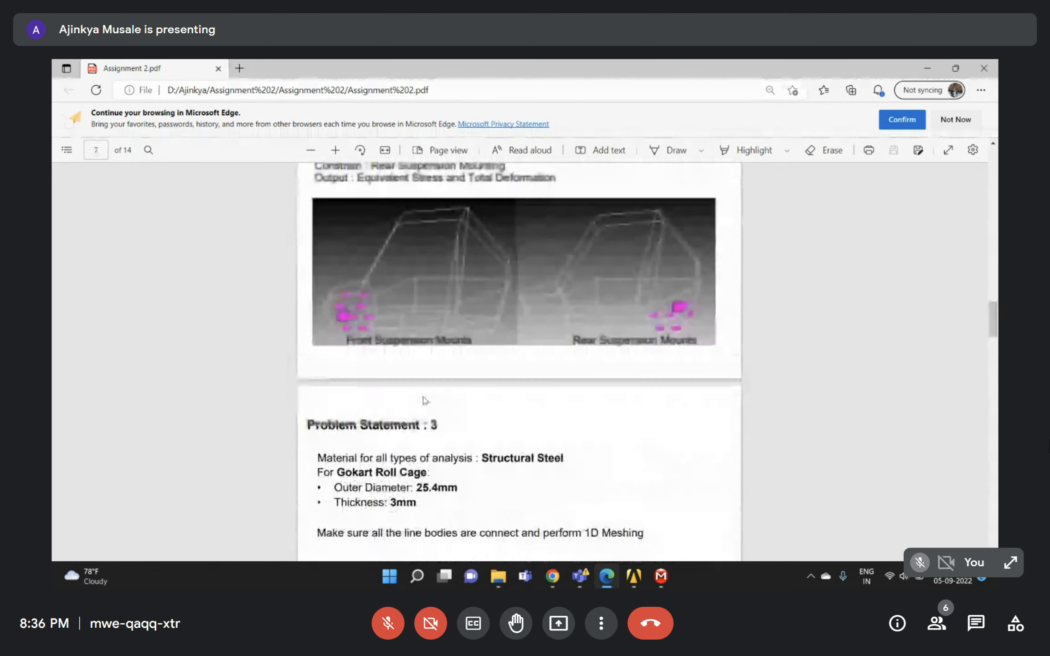
{"action": "scroll", "coordinate": [424, 400], "scroll_direction": "up", "scroll_amount": 10}
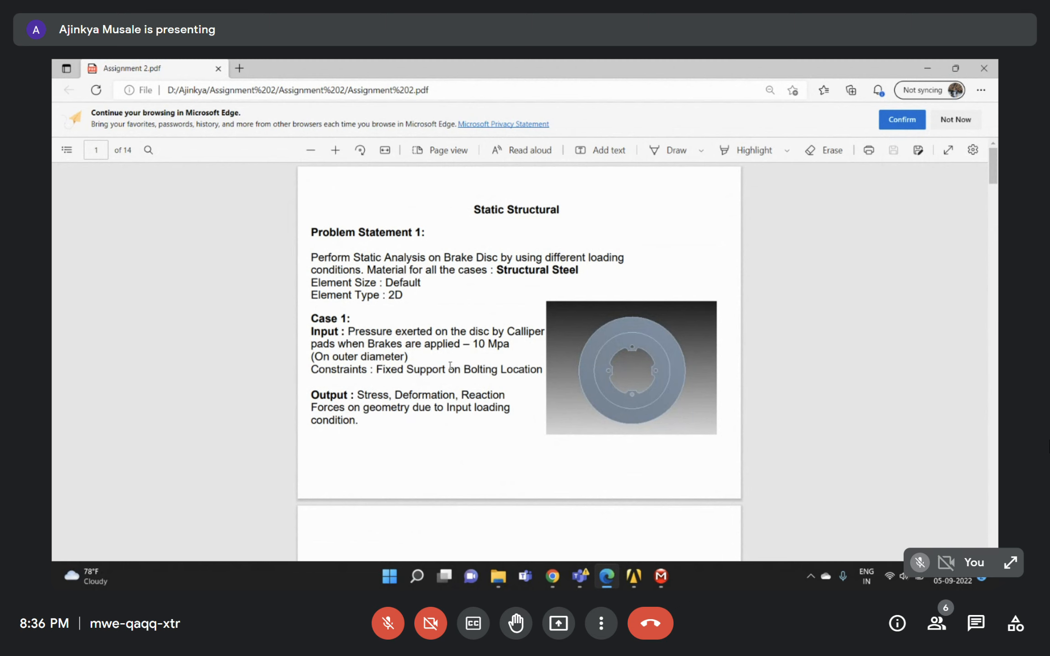
{"action": "scroll", "coordinate": [458, 370], "scroll_direction": "down", "scroll_amount": 1}
{"action": "scroll", "coordinate": [458, 370], "scroll_direction": "down", "scroll_amount": 20}
{"action": "scroll", "coordinate": [464, 328], "scroll_direction": "up", "scroll_amount": 5}
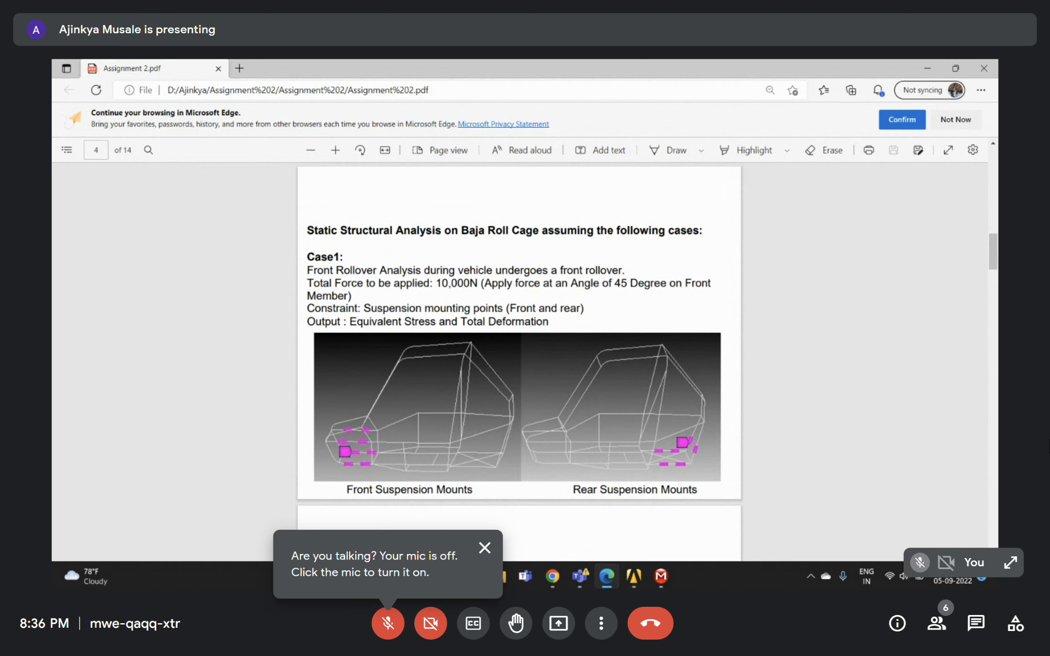
Launch Workbench 18.1 and return to the assignment PDF while it loads.
{"action": "left_click", "coordinate": [417, 577]}
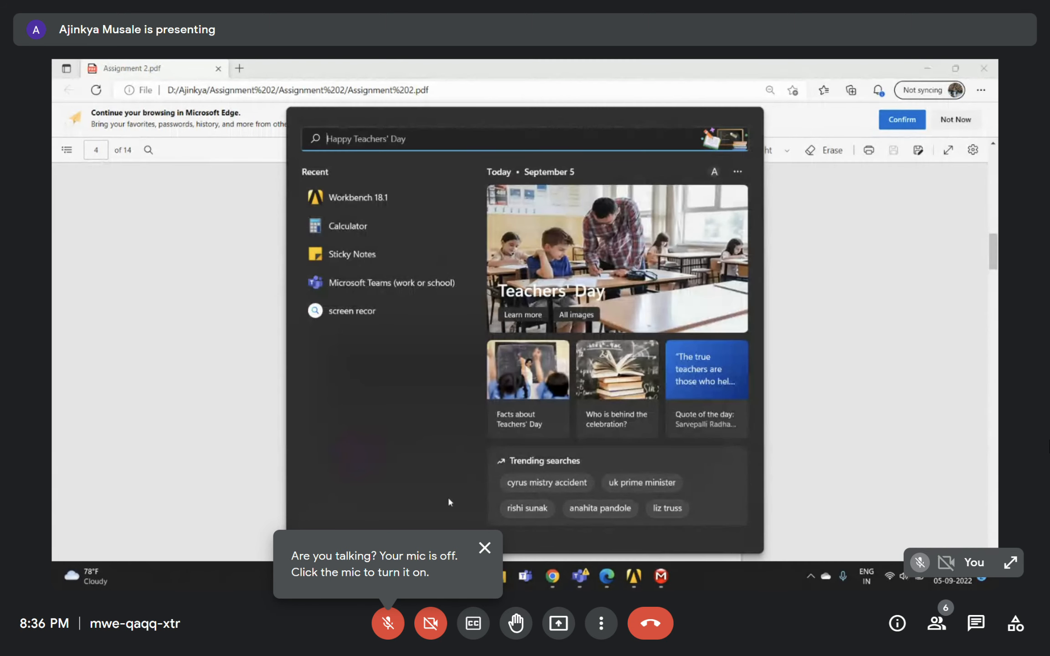
{"action": "left_click", "coordinate": [368, 199]}
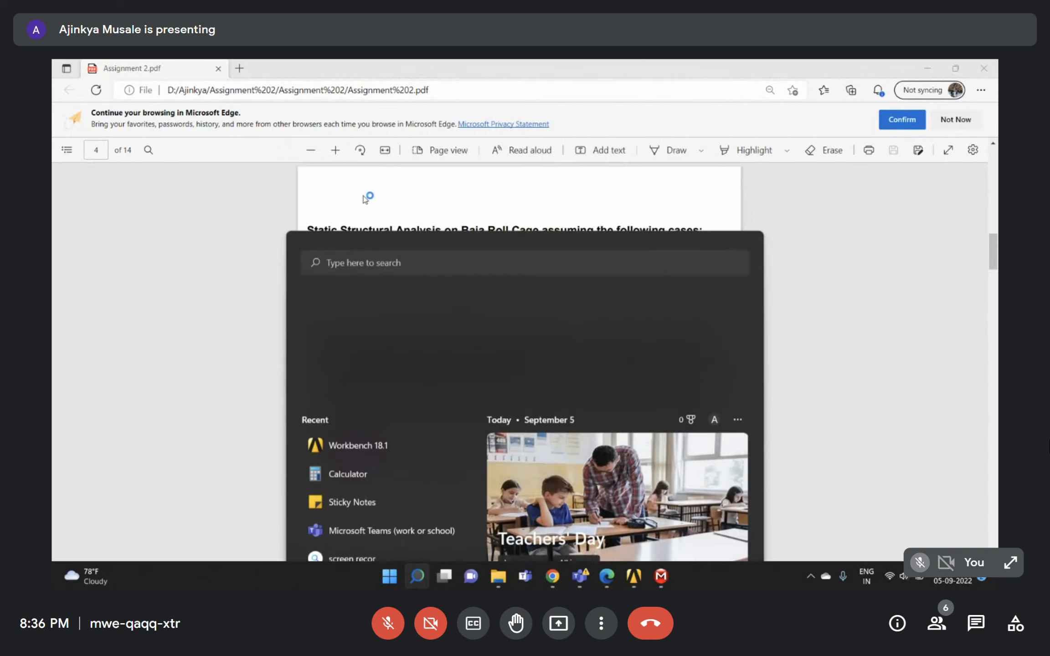
{"action": "scroll", "coordinate": [470, 344], "scroll_direction": "up", "scroll_amount": 4}
{"action": "left_click", "coordinate": [225, 363]}
Review the brake disc cases of Problem Statement 1 and the Baja roll cage data of Problem Statement 2.
{"action": "scroll", "coordinate": [226, 363], "scroll_direction": "up", "scroll_amount": 11}
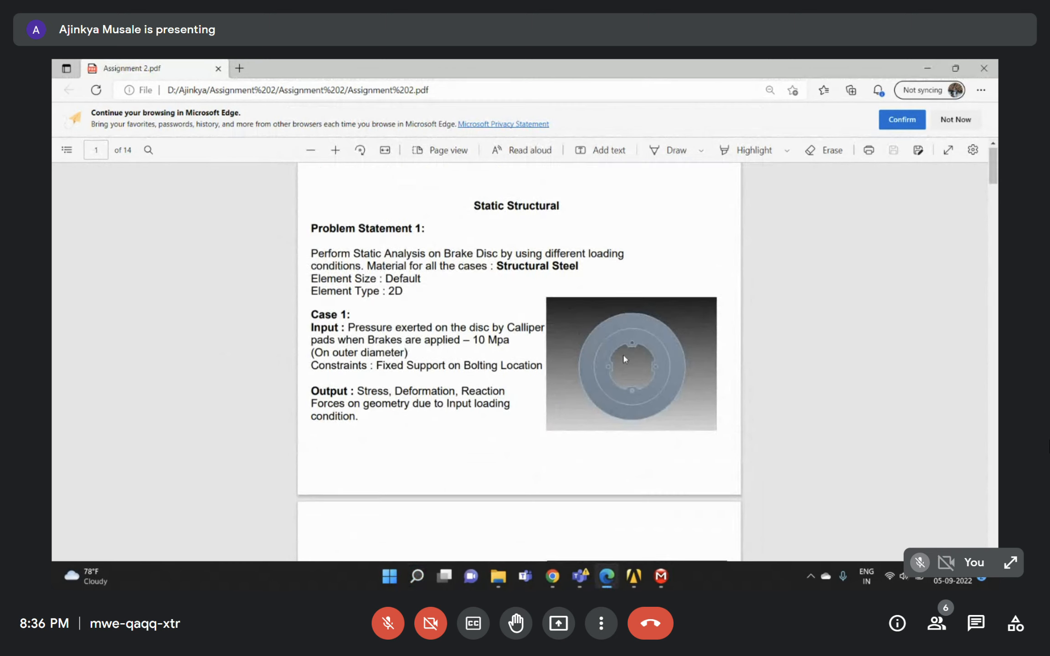
{"action": "scroll", "coordinate": [623, 353], "scroll_direction": "down", "scroll_amount": 5}
{"action": "scroll", "coordinate": [595, 351], "scroll_direction": "down", "scroll_amount": 11}
{"action": "scroll", "coordinate": [449, 335], "scroll_direction": "up", "scroll_amount": 3}
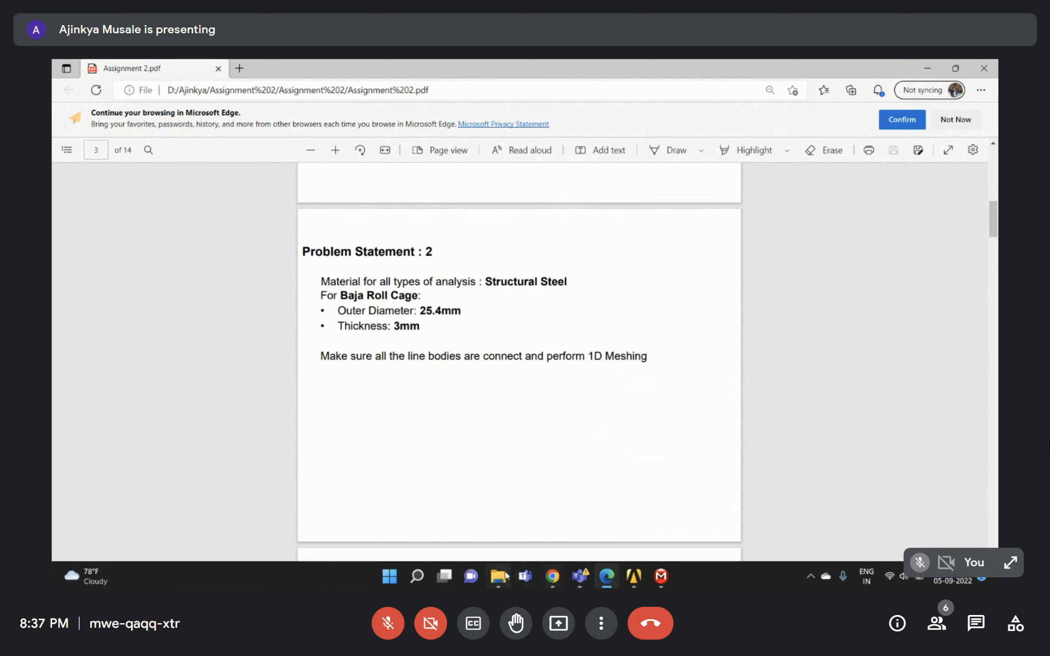
{"action": "scroll", "coordinate": [524, 318], "scroll_direction": "up", "scroll_amount": 5}
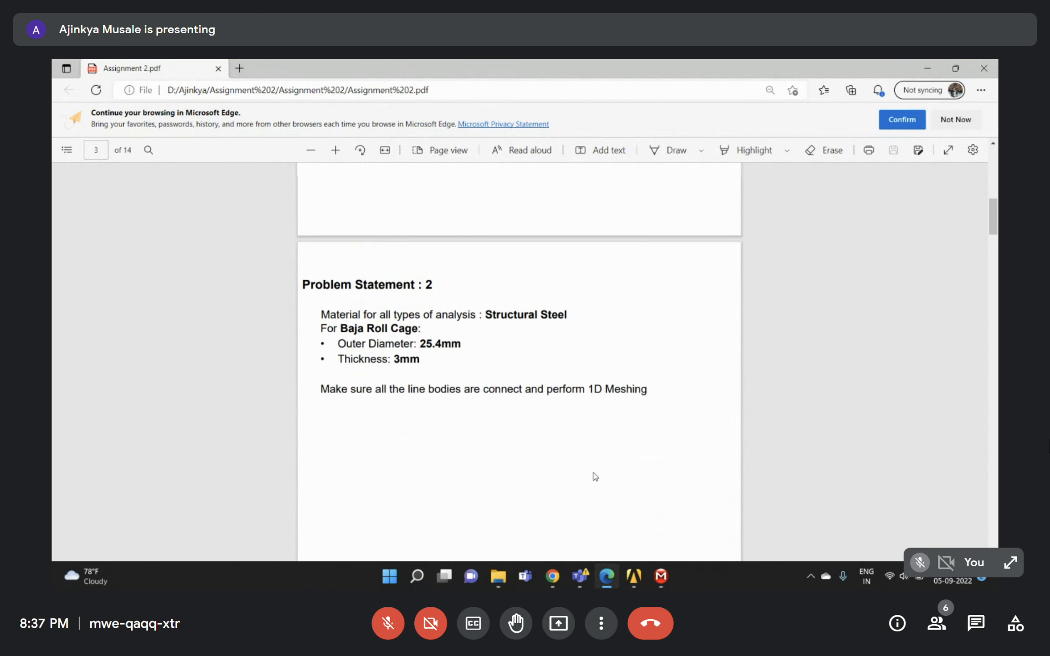
Check the Google Meet call window, and return to Problem Statement 1 in the assignment PDF.
{"action": "mouse_move", "coordinate": [560, 580]}
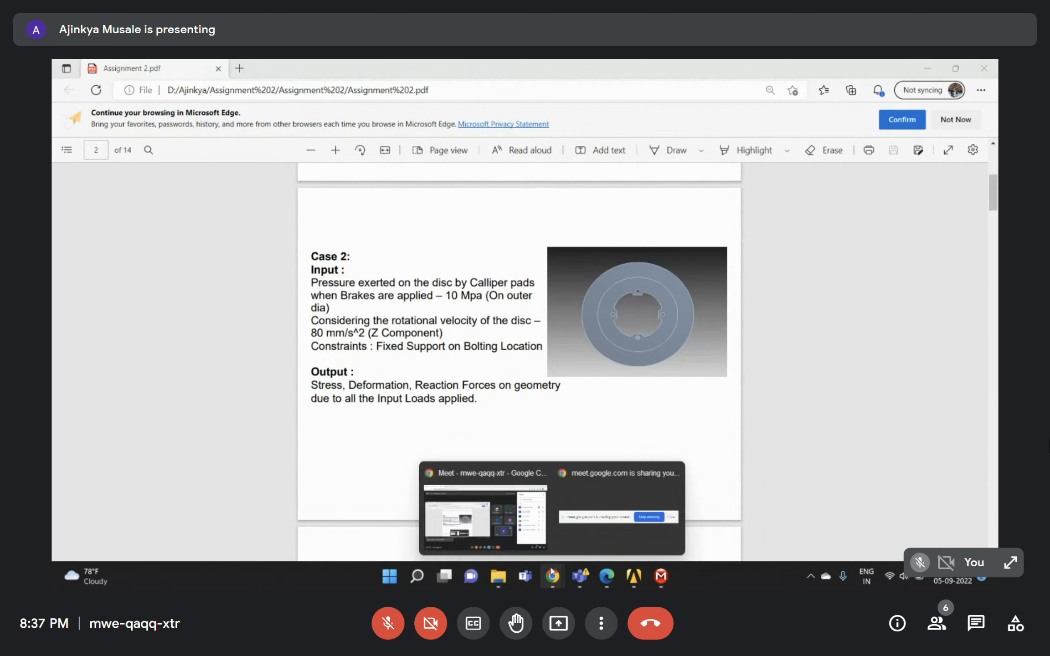
{"action": "left_click", "coordinate": [480, 515]}
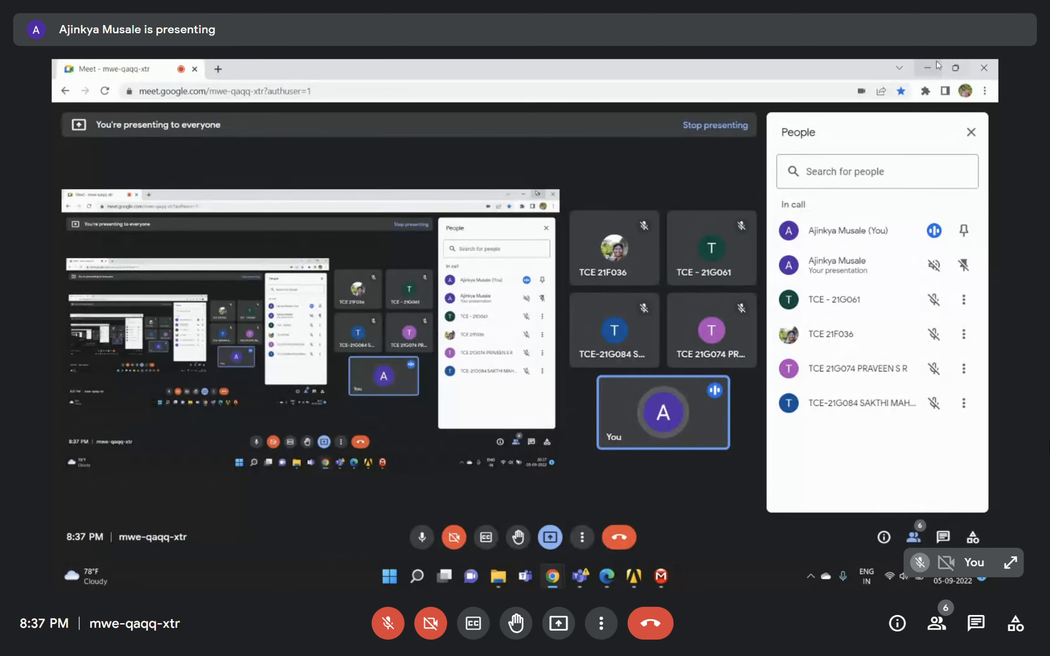
{"action": "key", "text": "alt+Tab"}
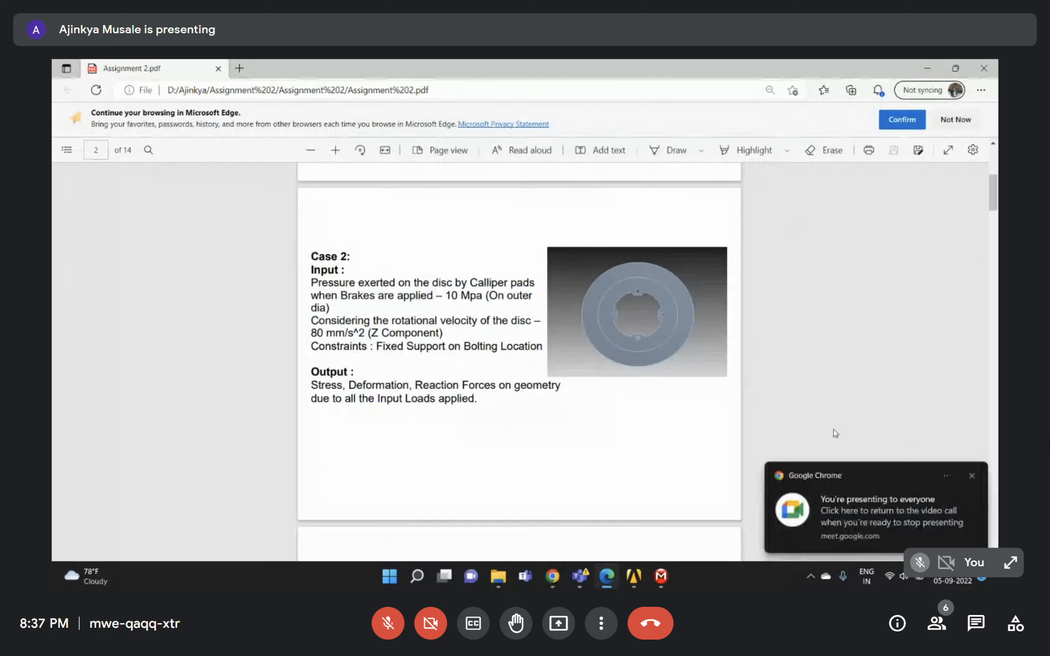
{"action": "scroll", "coordinate": [665, 392], "scroll_direction": "up", "scroll_amount": 6}
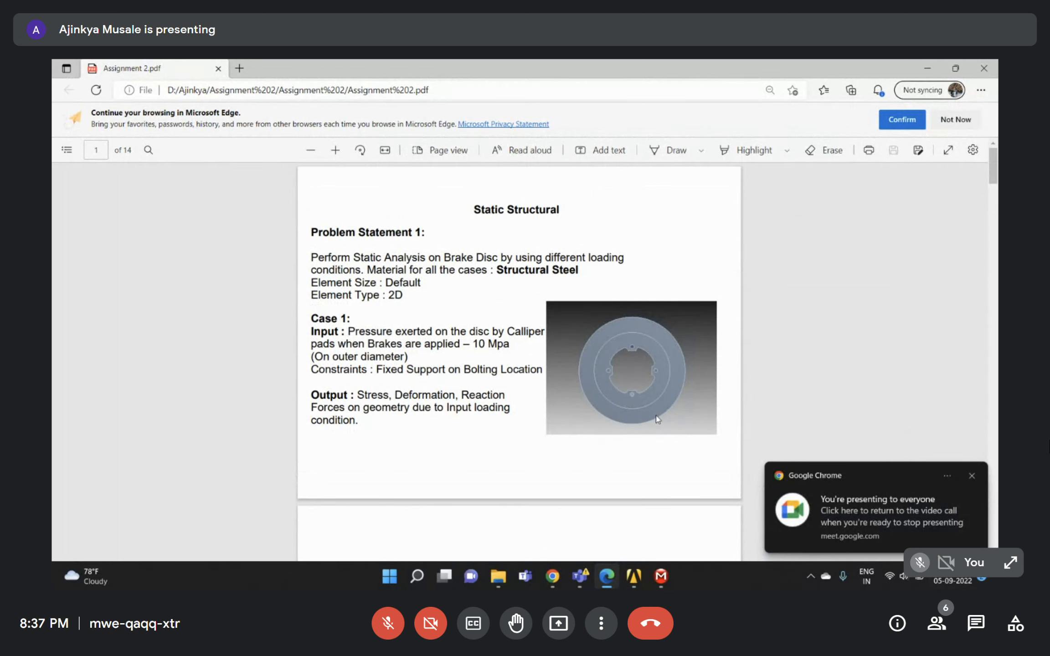
Switch to Workbench and save the empty project as Session_7 in the Assignment 2 folder on the D: drive.
{"action": "mouse_move", "coordinate": [634, 578]}
{"action": "left_click", "coordinate": [699, 542]}
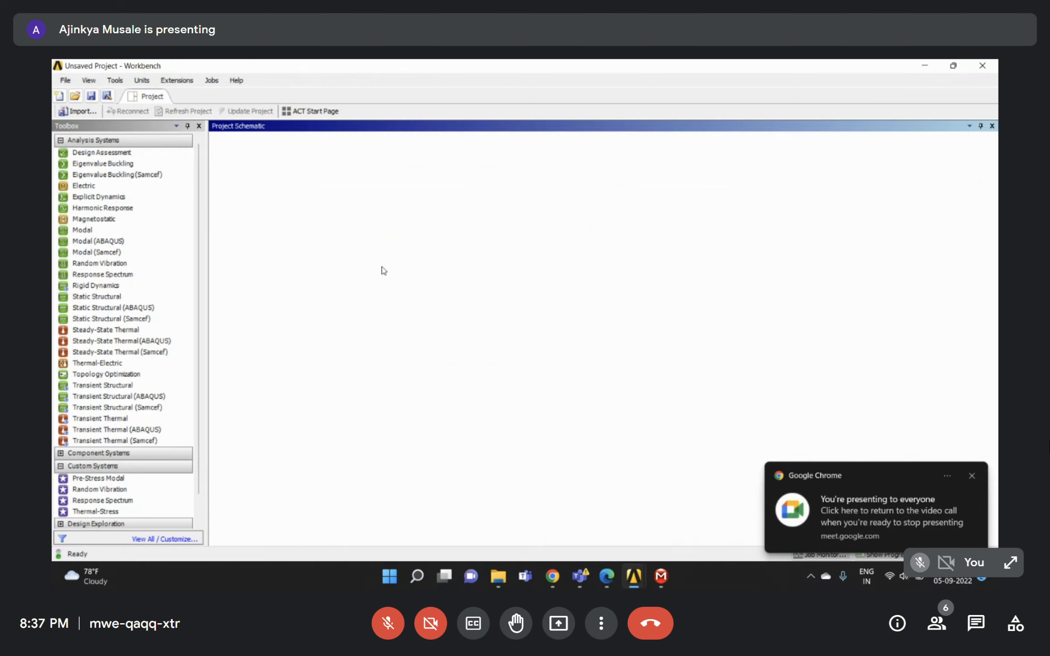
{"action": "left_click", "coordinate": [94, 96]}
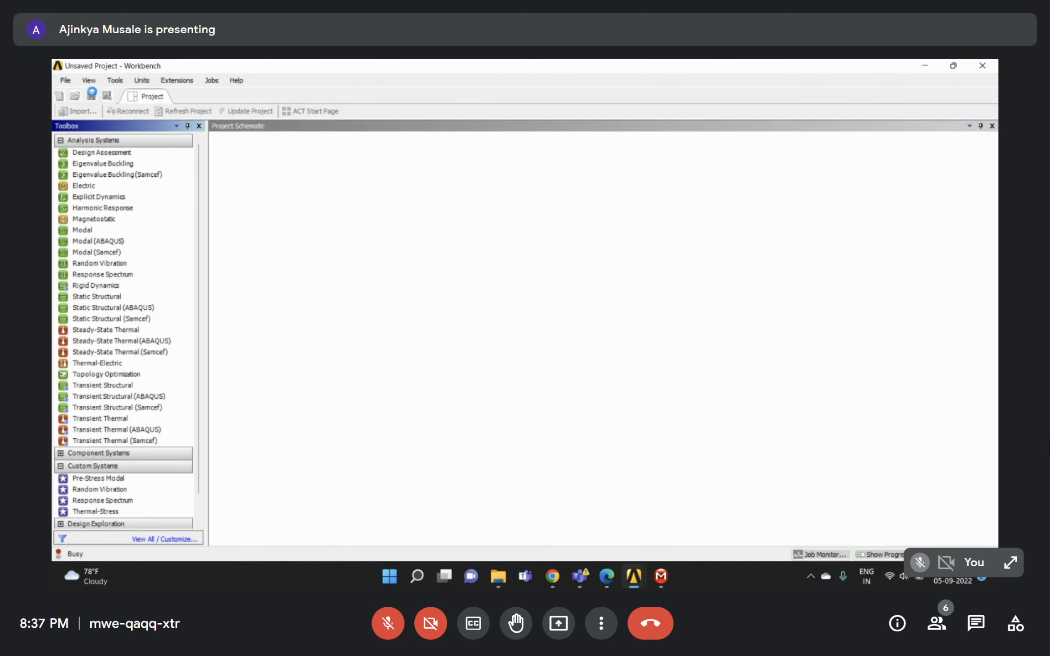
{"action": "scroll", "coordinate": [129, 259], "scroll_direction": "down", "scroll_amount": 1}
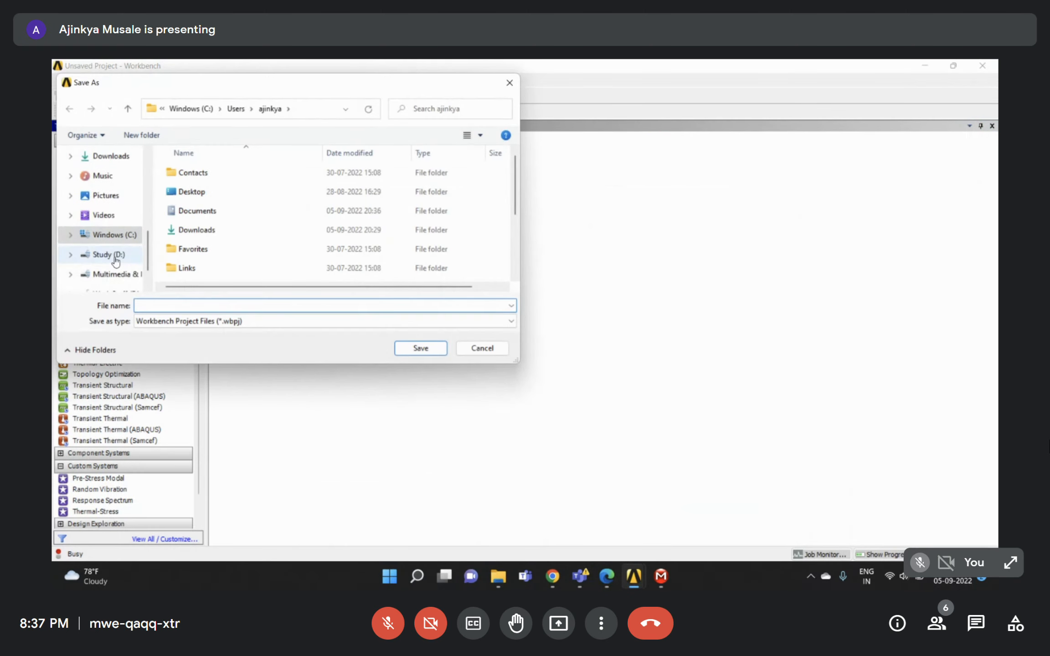
{"action": "left_click", "coordinate": [124, 254]}
{"action": "left_click", "coordinate": [206, 176]}
{"action": "double_click", "coordinate": [206, 176]}
{"action": "double_click", "coordinate": [206, 192]}
{"action": "left_click", "coordinate": [210, 306]}
{"action": "type", "text": "Session_7"}
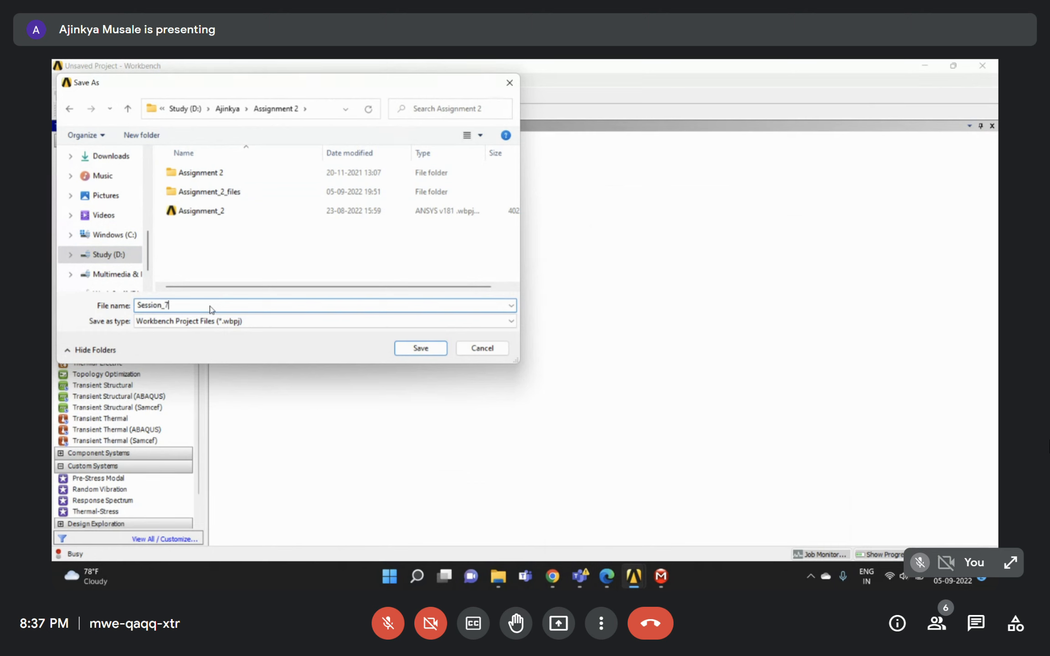
{"action": "left_click", "coordinate": [417, 350]}
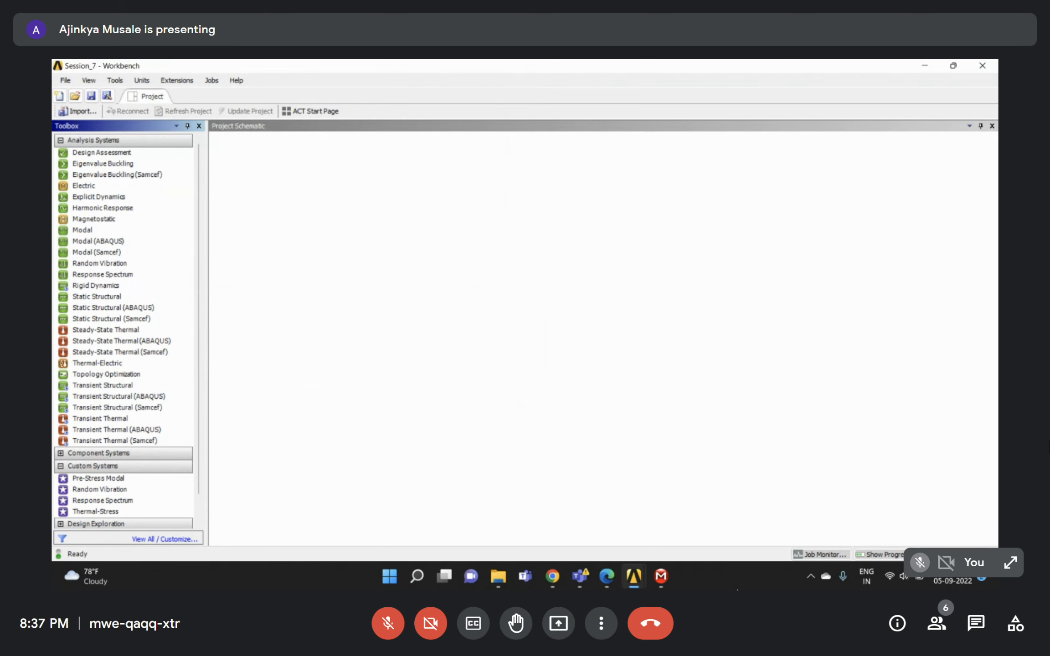
Arrange Workbench and the assignment PDF side by side, with the PDF on the right half.
{"action": "left_click", "coordinate": [614, 577]}
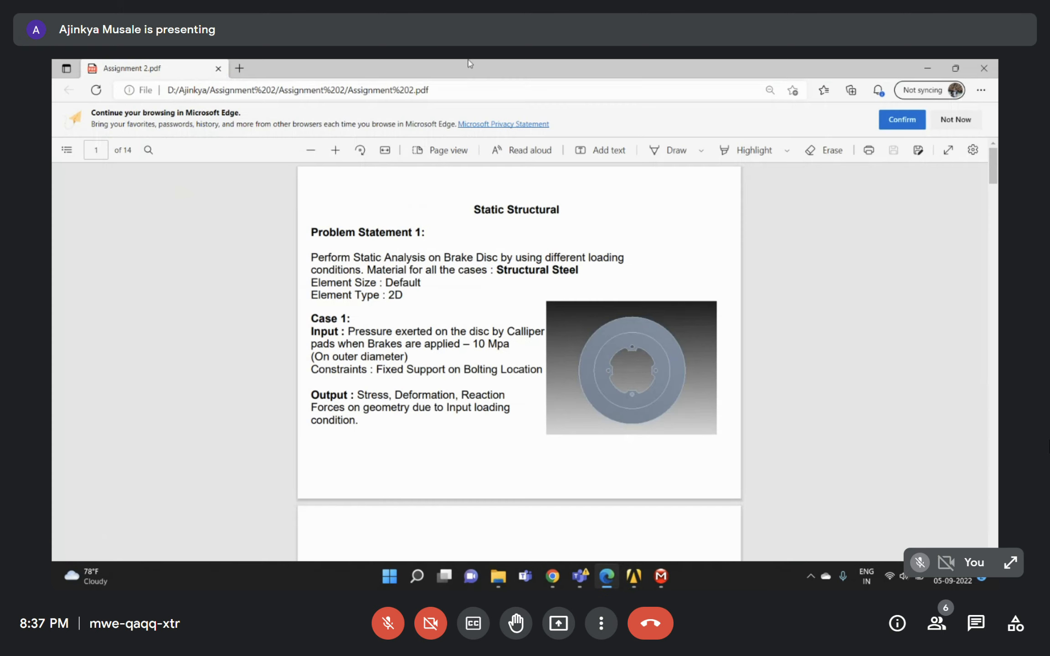
{"action": "key", "text": "super+Right"}
{"action": "left_click", "coordinate": [216, 186]}
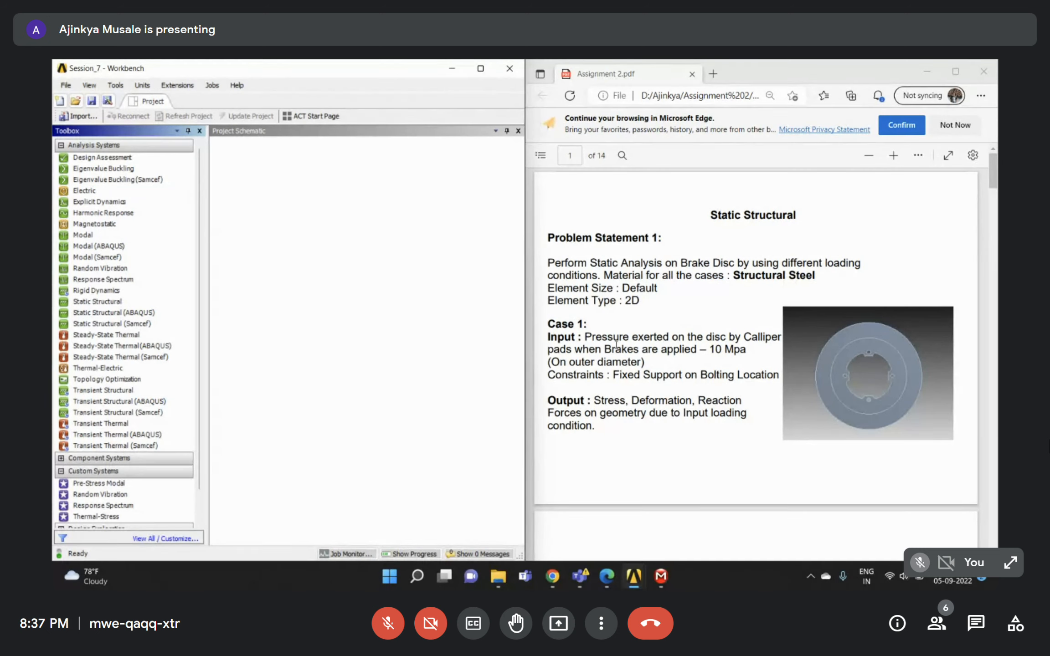
Read the Case 1 pressure input, bolting location constraint and required outputs in the assignment PDF.
{"action": "left_click_drag", "start_coordinate": [592, 338], "coordinate": [746, 349]}
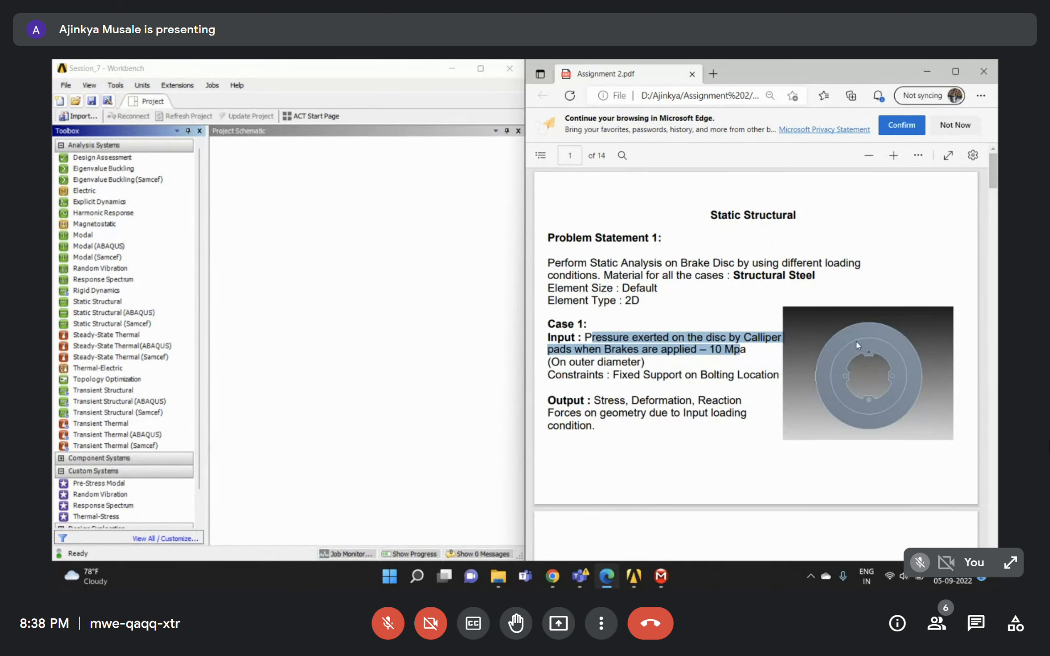
{"action": "left_click_drag", "start_coordinate": [628, 376], "coordinate": [755, 375]}
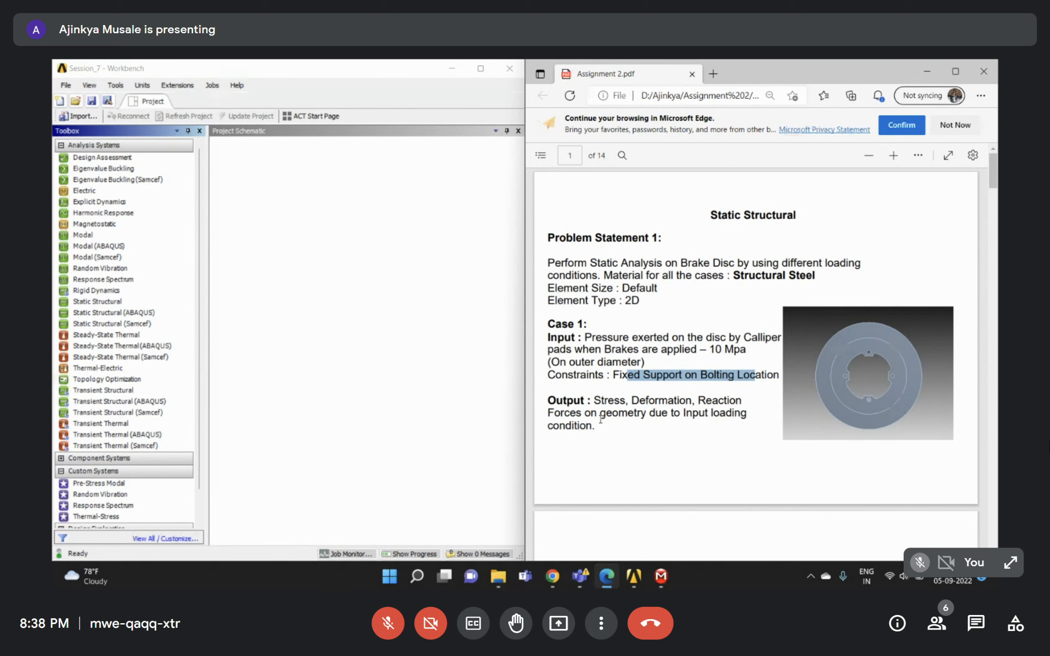
{"action": "left_click_drag", "start_coordinate": [700, 397], "coordinate": [583, 408]}
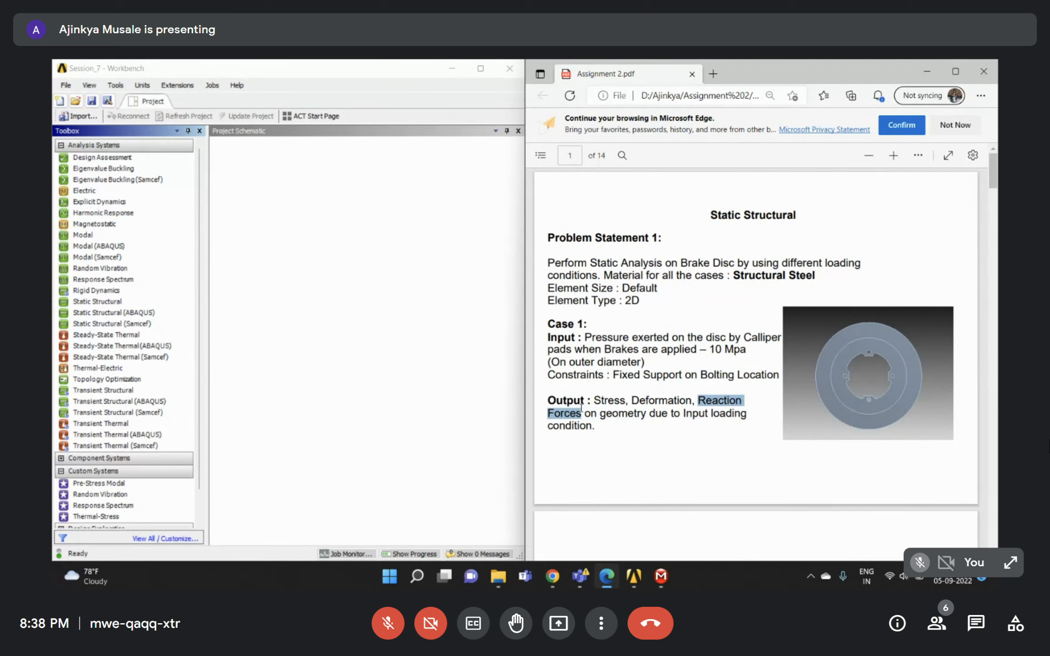
{"action": "left_click", "coordinate": [695, 420]}
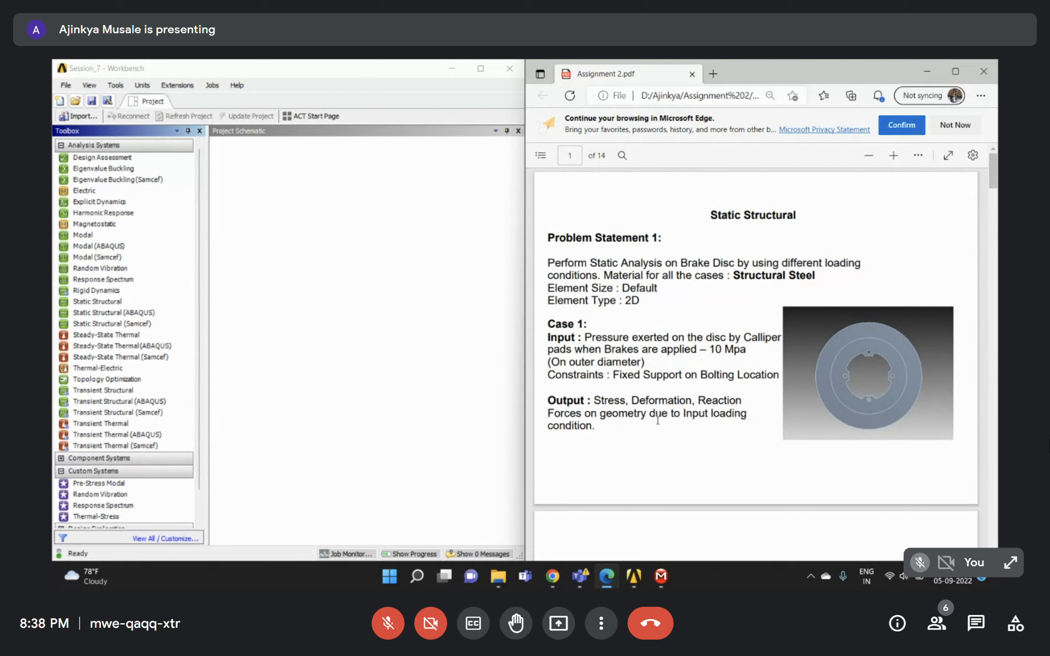
Add a Static Structural analysis system to the Workbench project schematic and name it Problem_1.
{"action": "left_click", "coordinate": [402, 396]}
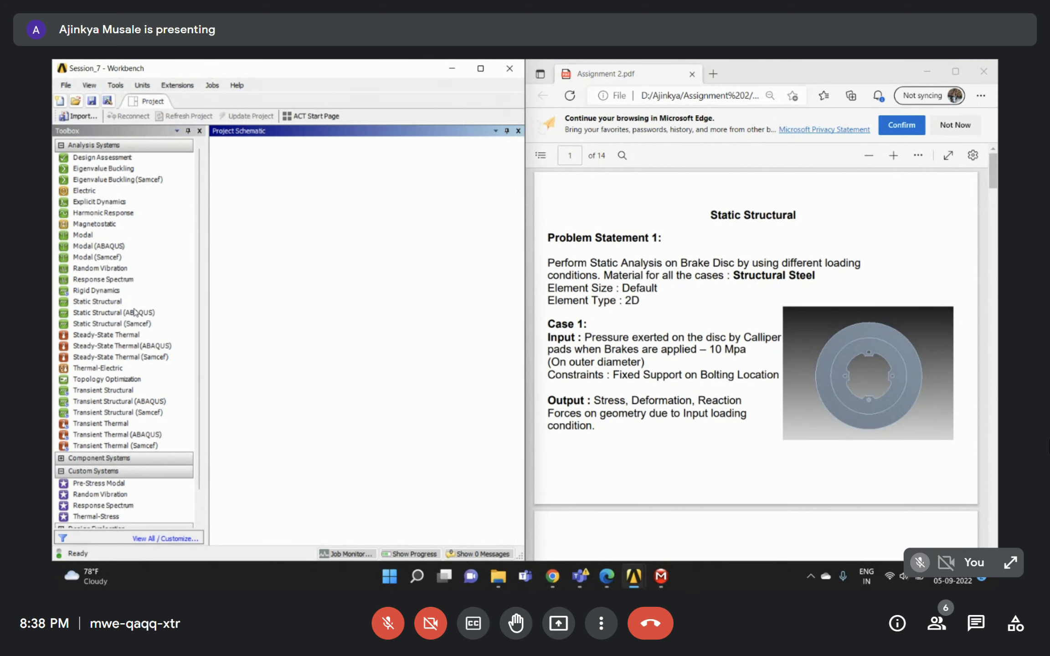
{"action": "double_click", "coordinate": [97, 302]}
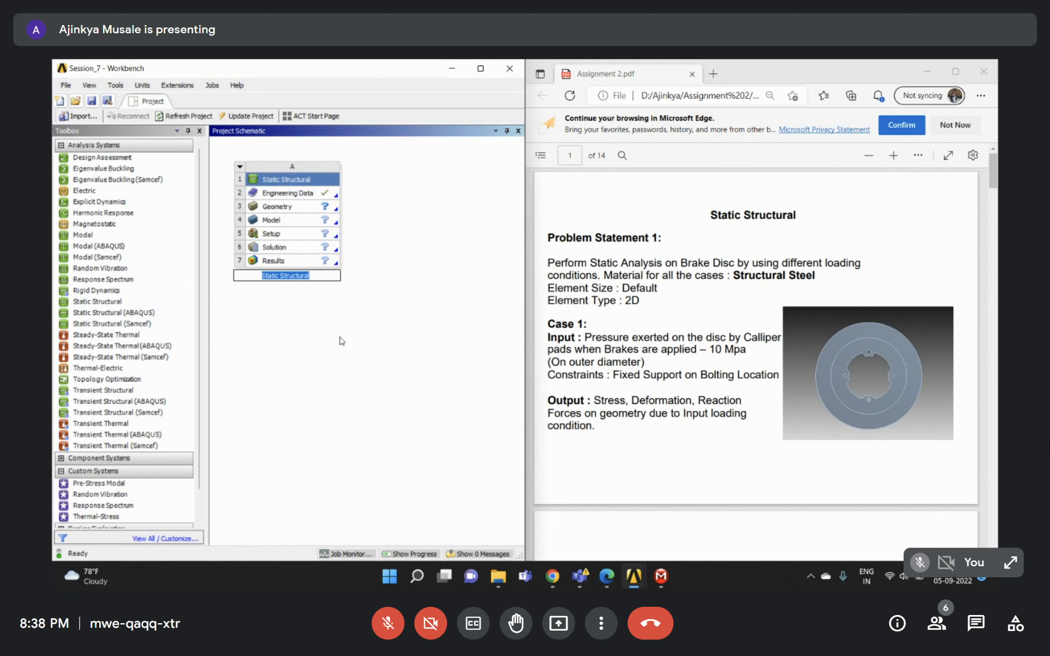
{"action": "type", "text": "C"}
{"action": "type", "text": "roblem"}
{"action": "type", "text": "_1"}
{"action": "key", "text": "Return"}
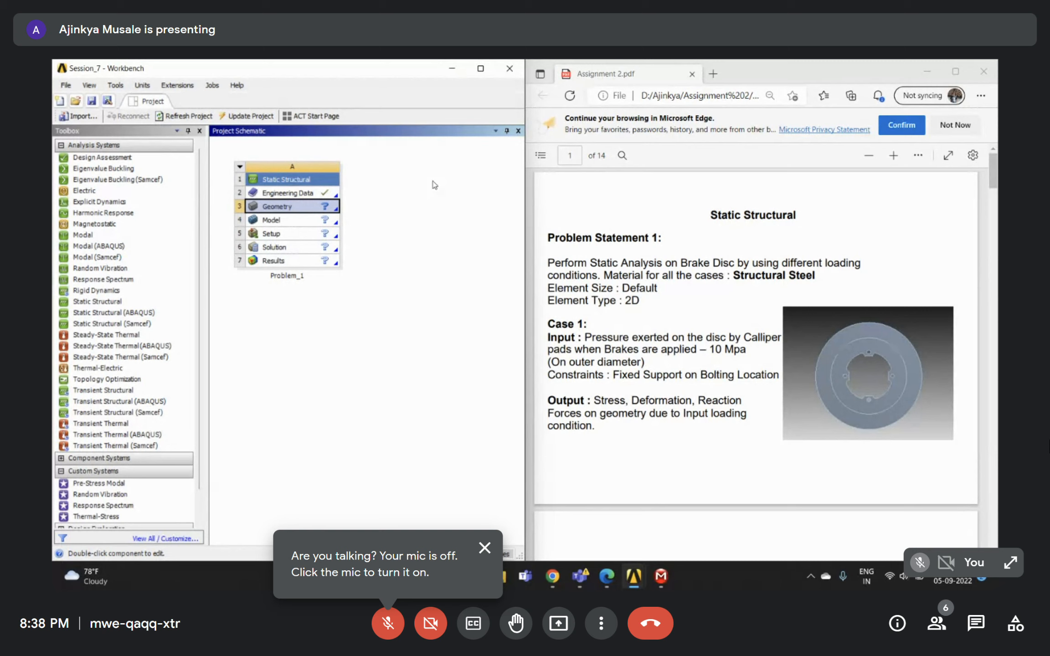
Create a new DesignModeler geometry for the Problem_1 system.
{"action": "left_click", "coordinate": [167, 85]}
{"action": "left_click", "coordinate": [329, 213]}
{"action": "left_click", "coordinate": [309, 208]}
{"action": "right_click", "coordinate": [317, 209]}
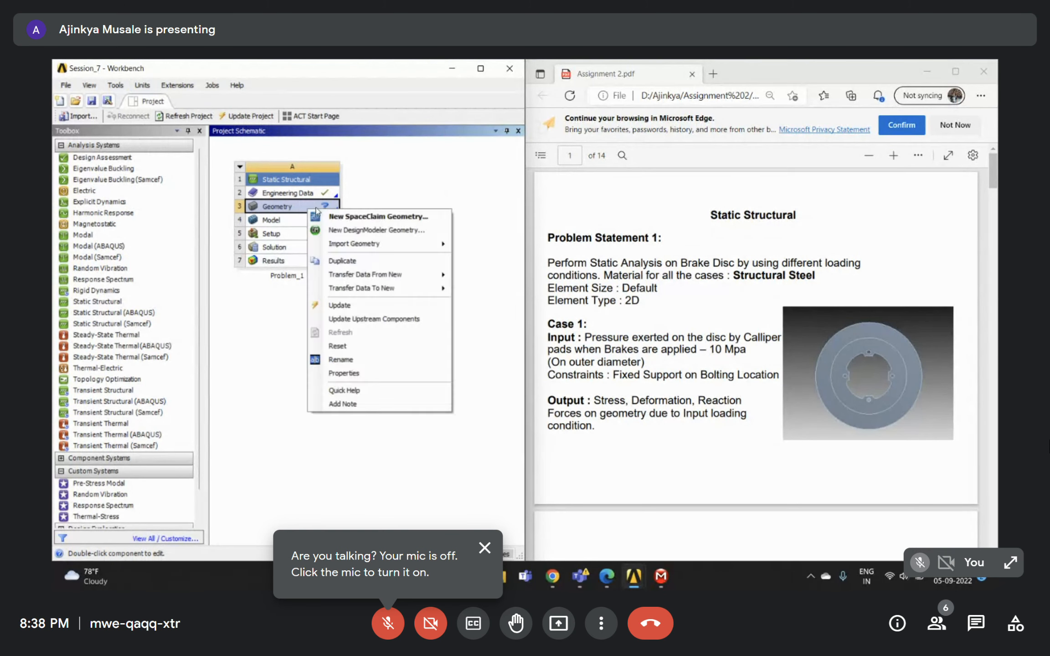
{"action": "left_click", "coordinate": [337, 231]}
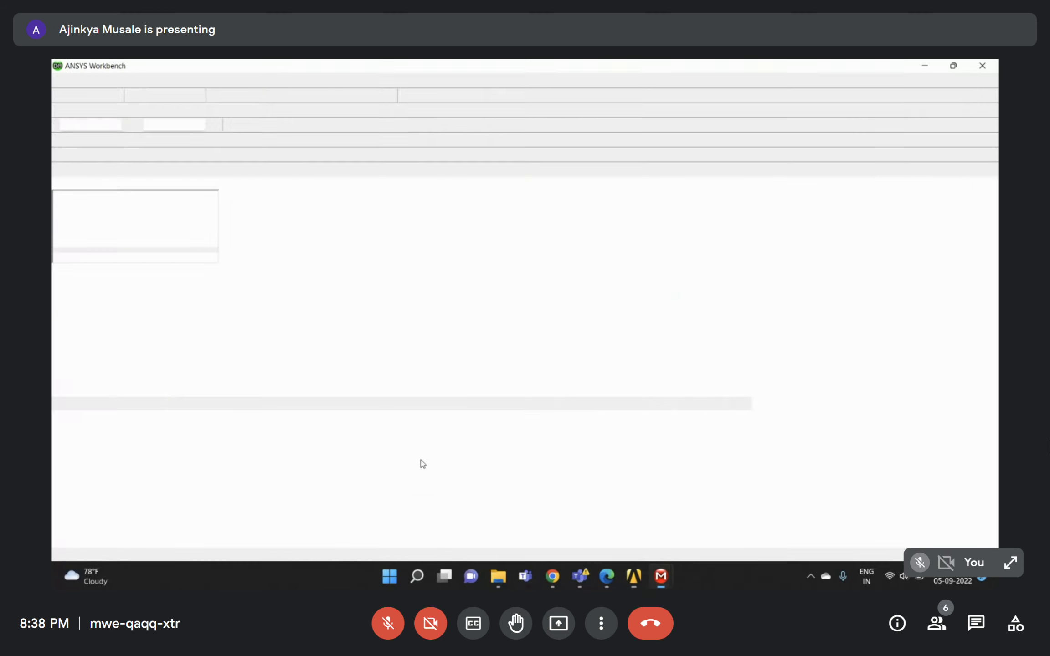
Set the DesignModeler length unit to millimeter.
{"action": "left_click", "coordinate": [117, 207]}
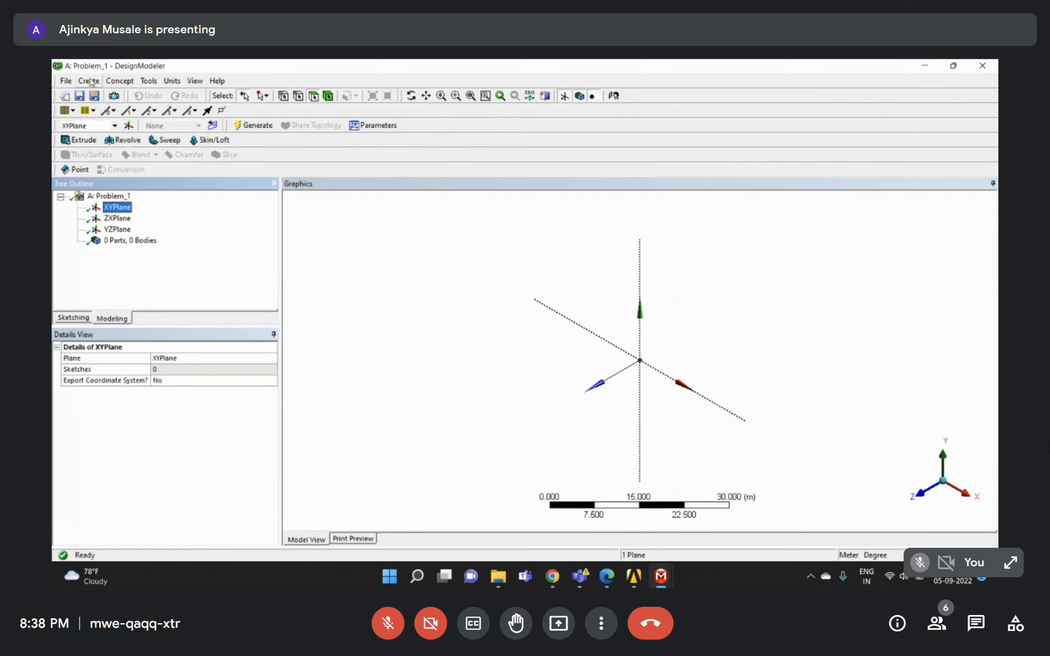
{"action": "left_click", "coordinate": [172, 80]}
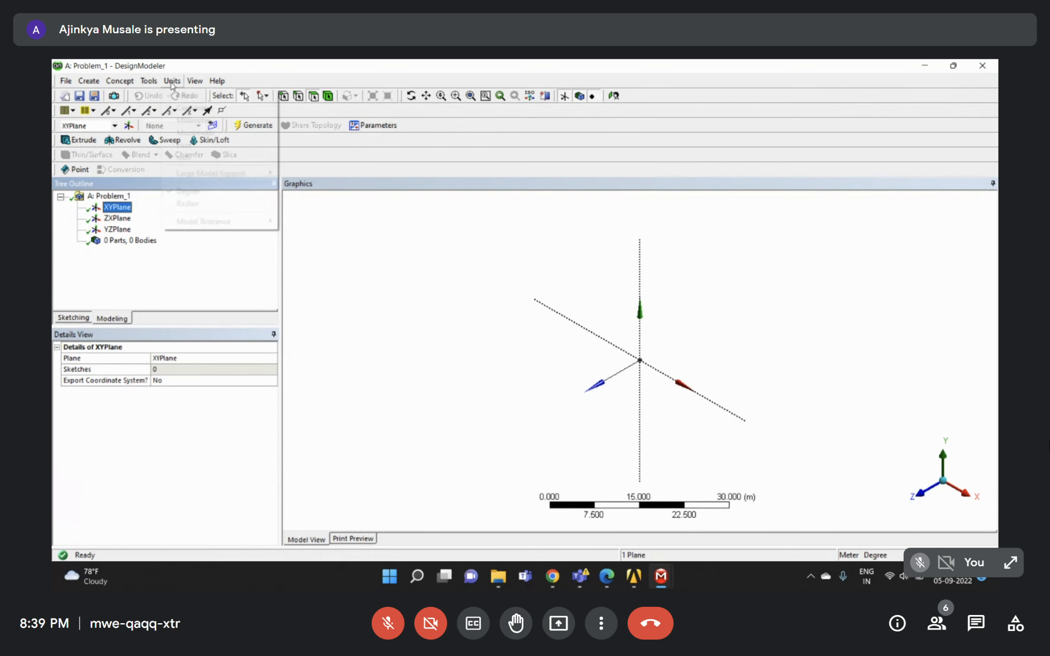
{"action": "left_click", "coordinate": [181, 119]}
Import 3D_Brake_disc_Model.igs from the Assignment 2 folder and generate the imported geometry.
{"action": "left_click", "coordinate": [66, 81]}
{"action": "left_click", "coordinate": [86, 177]}
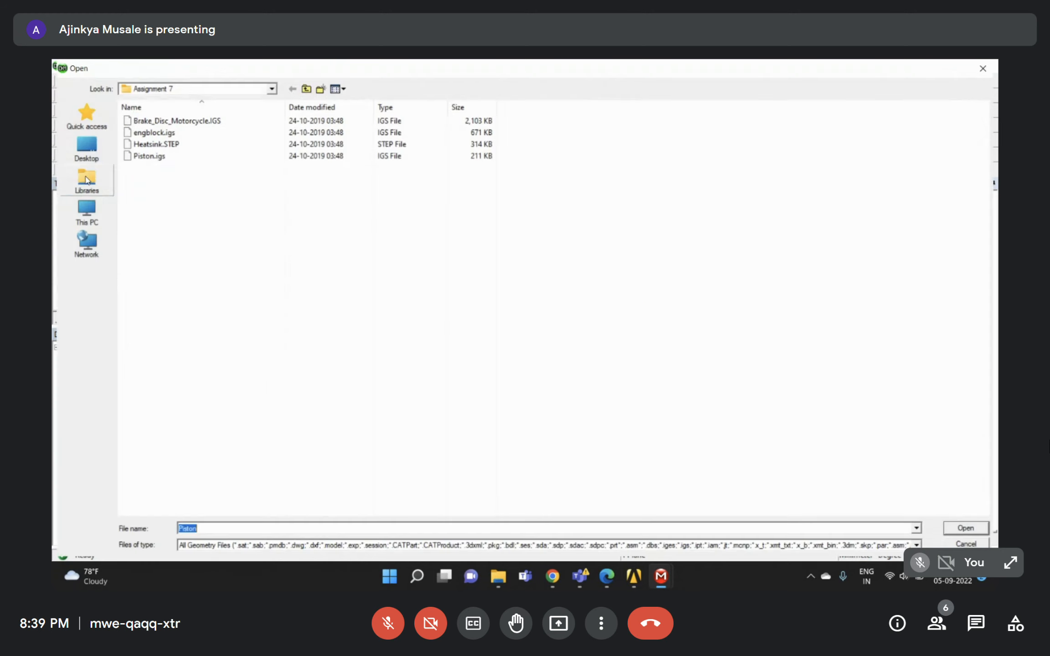
{"action": "left_click", "coordinate": [307, 89]}
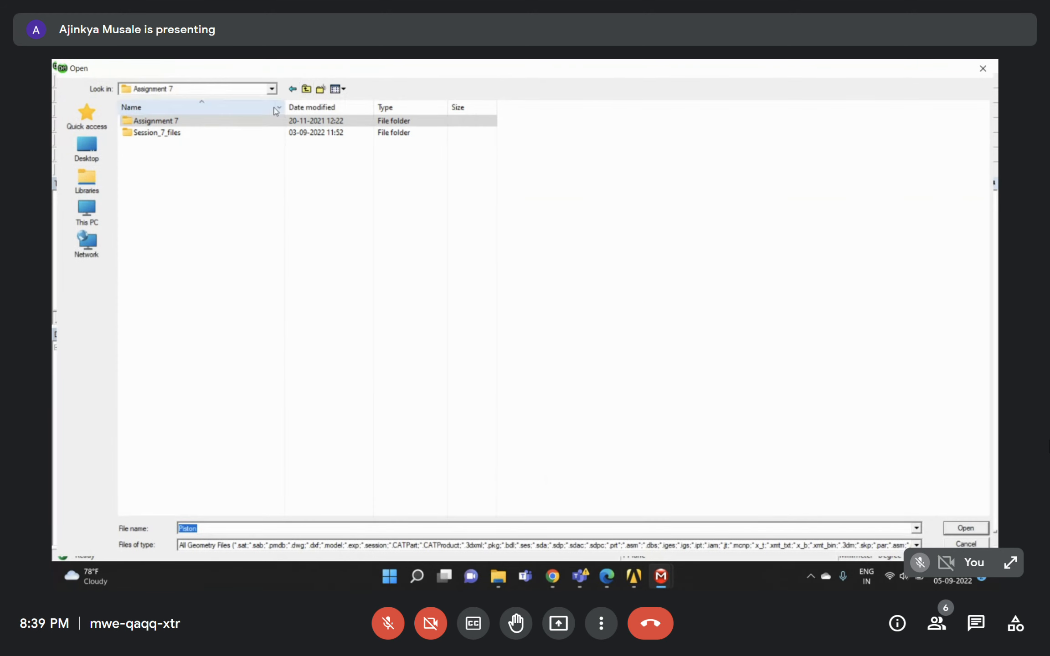
{"action": "left_click", "coordinate": [306, 90]}
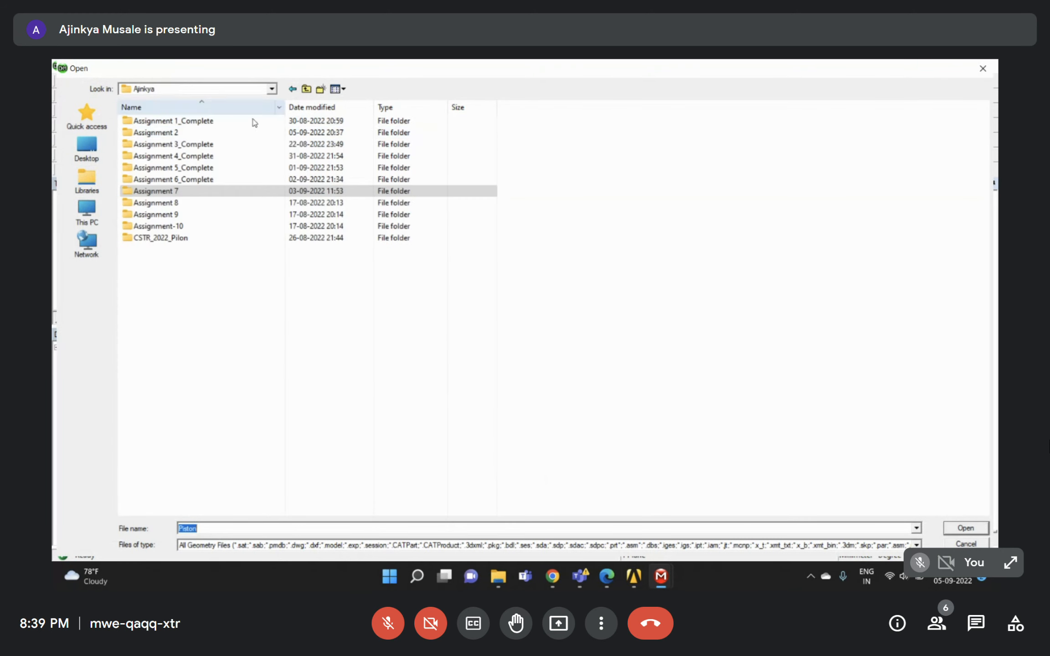
{"action": "double_click", "coordinate": [195, 132]}
{"action": "double_click", "coordinate": [155, 135]}
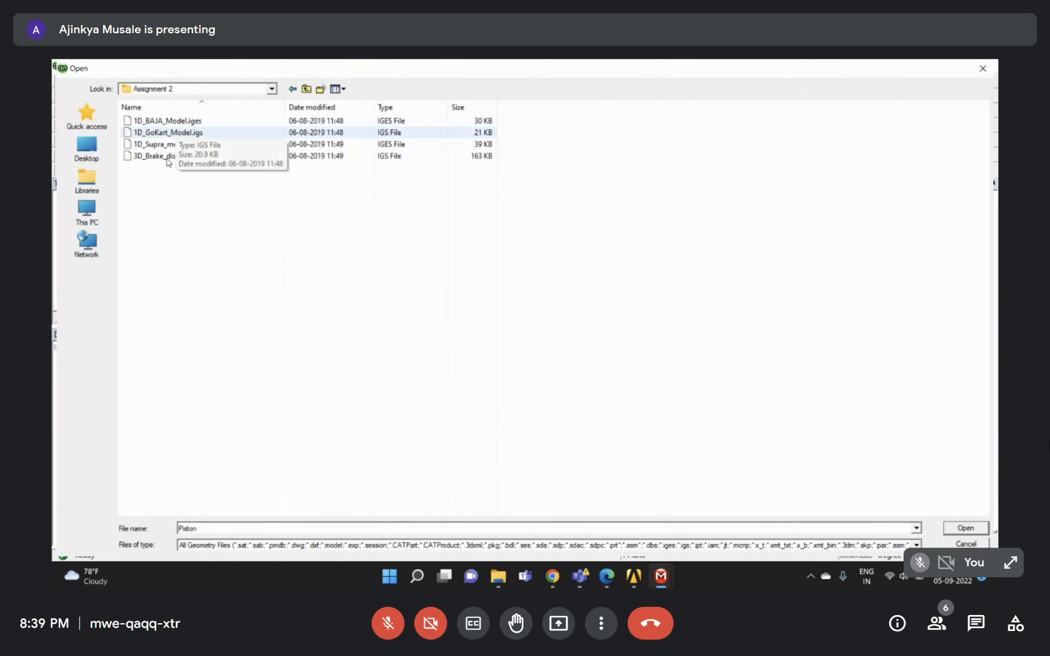
{"action": "left_click", "coordinate": [169, 157]}
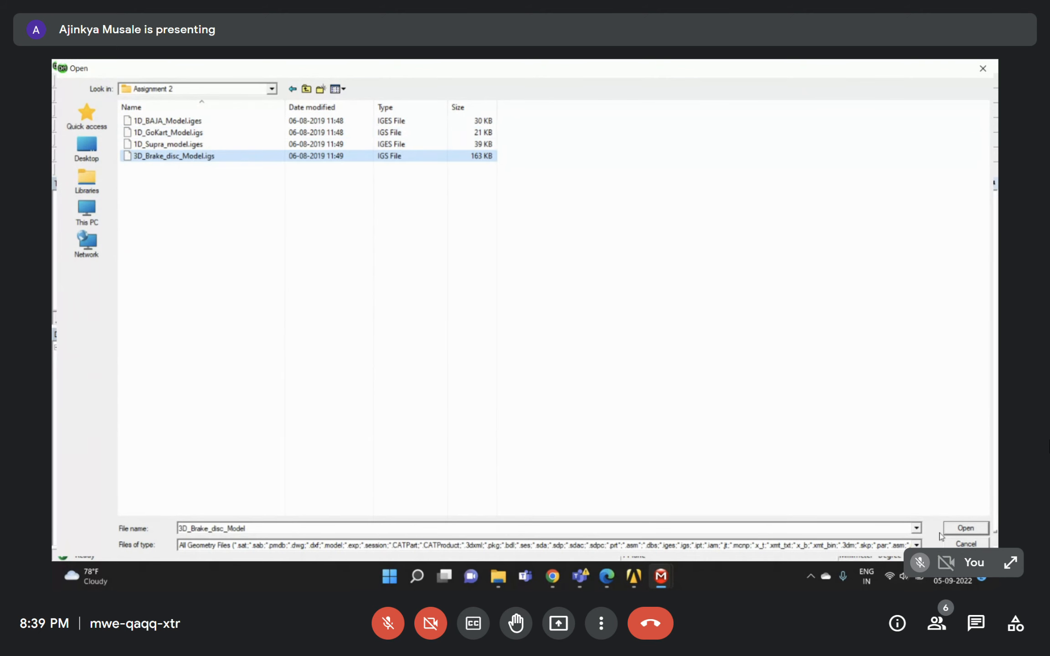
{"action": "left_click", "coordinate": [966, 526]}
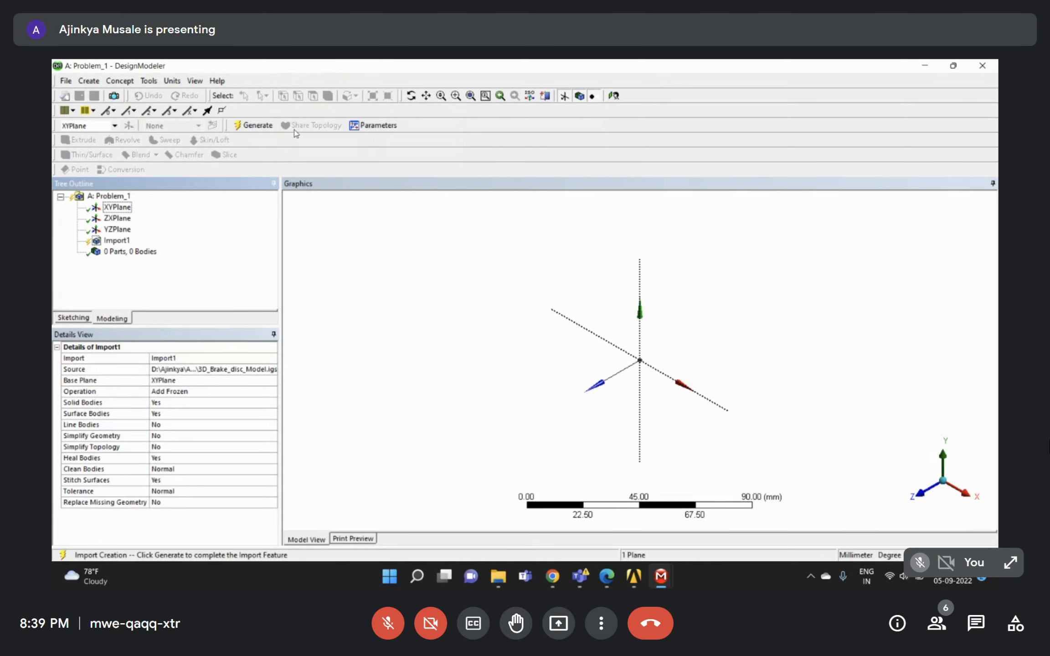
{"action": "left_click", "coordinate": [254, 125]}
Set the imported surface body's thickness mode to User Defined and its thickness to 10 mm.
{"action": "middle_click_drag", "start_coordinate": [592, 358], "coordinate": [542, 286]}
{"action": "right_click_drag", "start_coordinate": [567, 229], "coordinate": [695, 356]}
{"action": "middle_click_drag", "start_coordinate": [770, 347], "coordinate": [816, 324]}
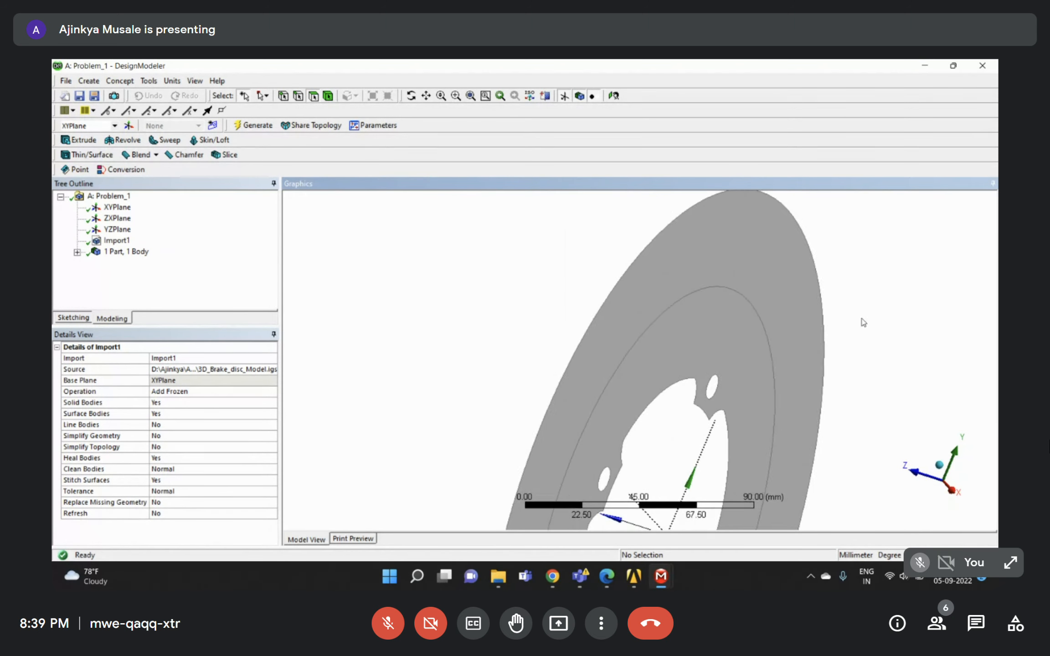
{"action": "scroll", "coordinate": [728, 347], "scroll_direction": "down", "scroll_amount": 5}
{"action": "middle_click_drag", "start_coordinate": [617, 396], "coordinate": [659, 391]}
{"action": "double_click", "coordinate": [123, 251]}
{"action": "left_click", "coordinate": [140, 263]}
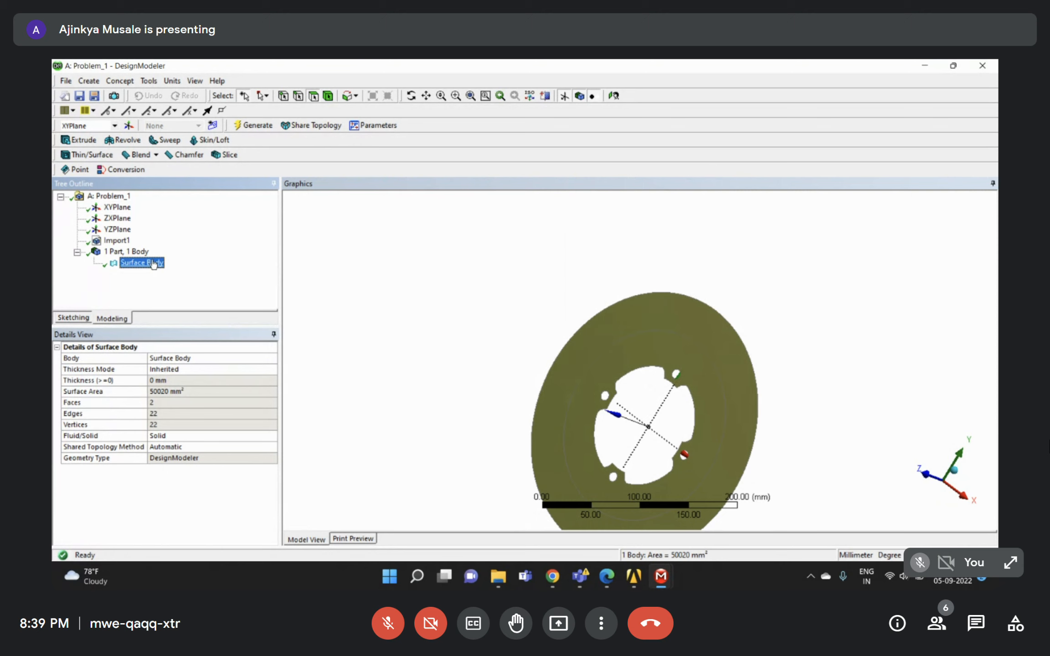
{"action": "left_click", "coordinate": [169, 379]}
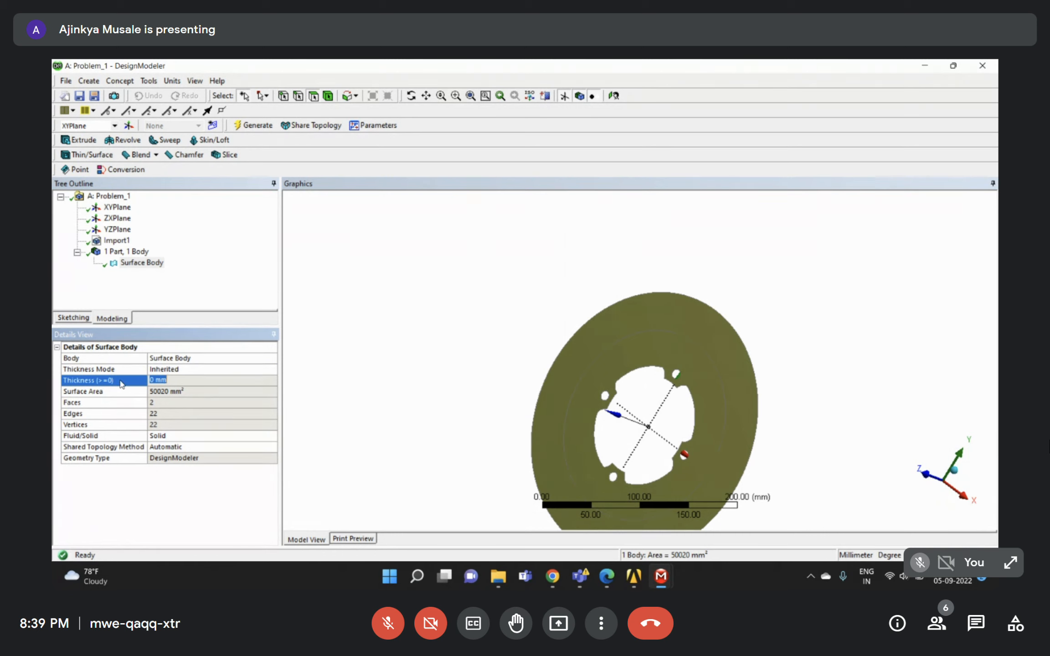
{"action": "left_click", "coordinate": [209, 369]}
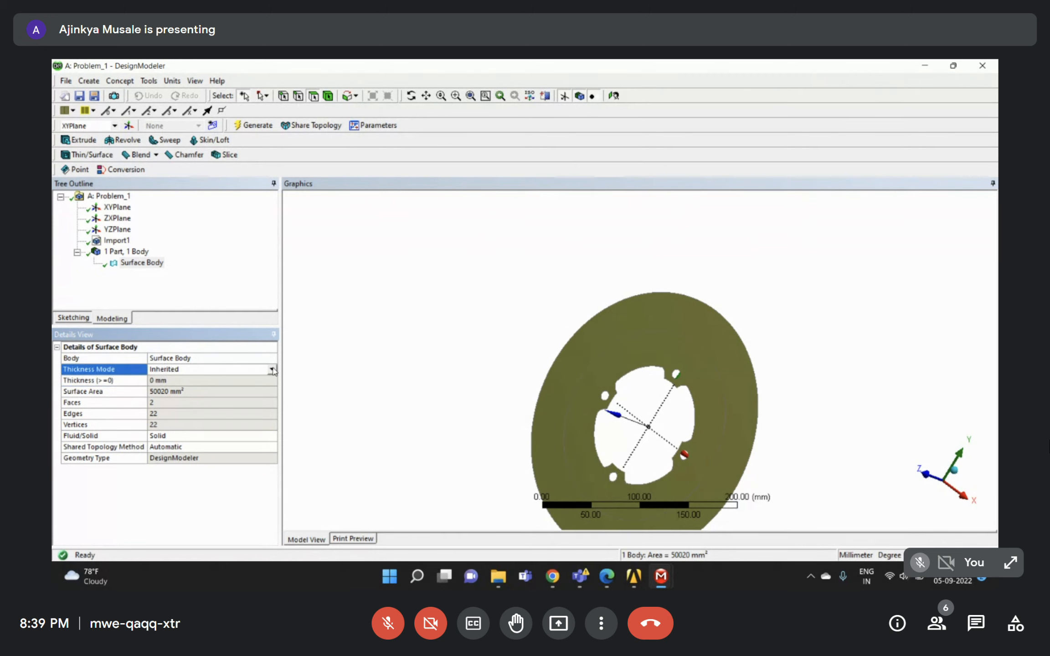
{"action": "left_click", "coordinate": [272, 370]}
{"action": "left_click", "coordinate": [204, 387]}
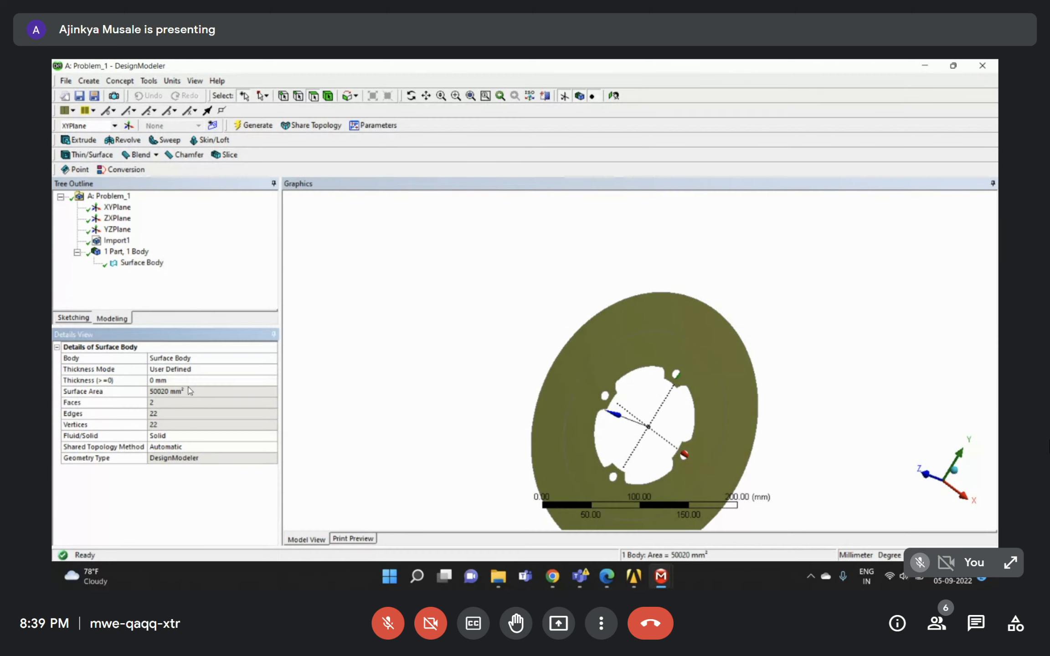
{"action": "left_click", "coordinate": [173, 381]}
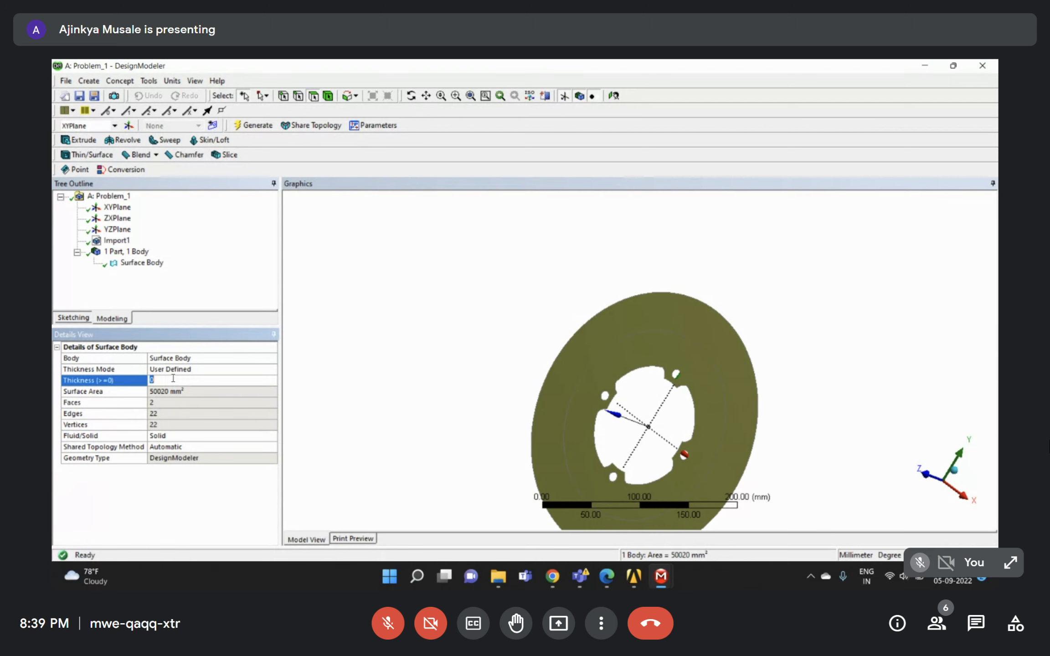
{"action": "type", "text": "10"}
{"action": "key", "text": "Return"}
{"action": "left_click", "coordinate": [564, 318]}
{"action": "scroll", "coordinate": [565, 318], "scroll_direction": "down", "scroll_amount": 5}
{"action": "right_click_drag", "start_coordinate": [623, 302], "coordinate": [761, 445]}
{"action": "middle_click_drag", "start_coordinate": [634, 362], "coordinate": [613, 395]}
{"action": "scroll", "coordinate": [565, 391], "scroll_direction": "down", "scroll_amount": 3}
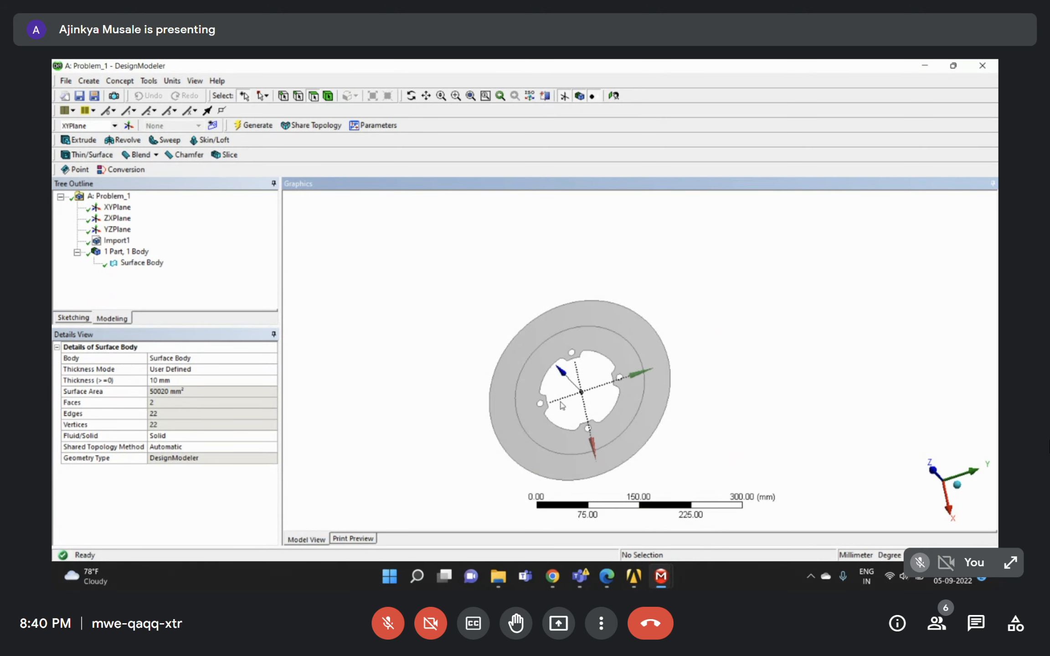
{"action": "left_click", "coordinate": [174, 252]}
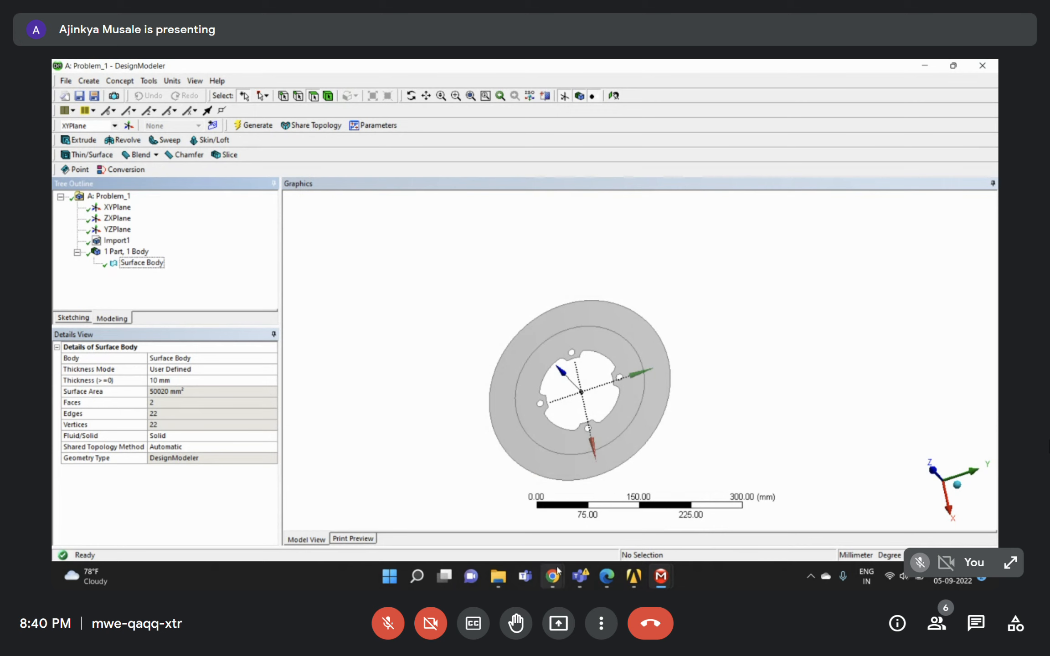
Switch to the Session_7 Workbench project and open the Model of the Problem_1 system in Mechanical.
{"action": "left_click", "coordinate": [636, 577]}
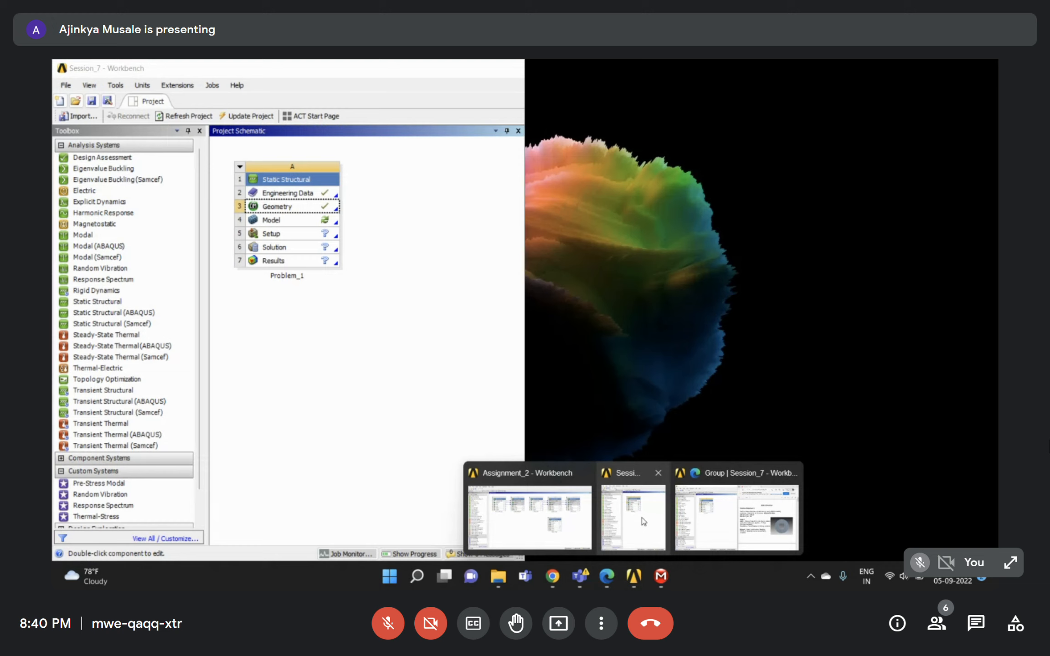
{"action": "left_click", "coordinate": [642, 518]}
{"action": "double_click", "coordinate": [287, 221]}
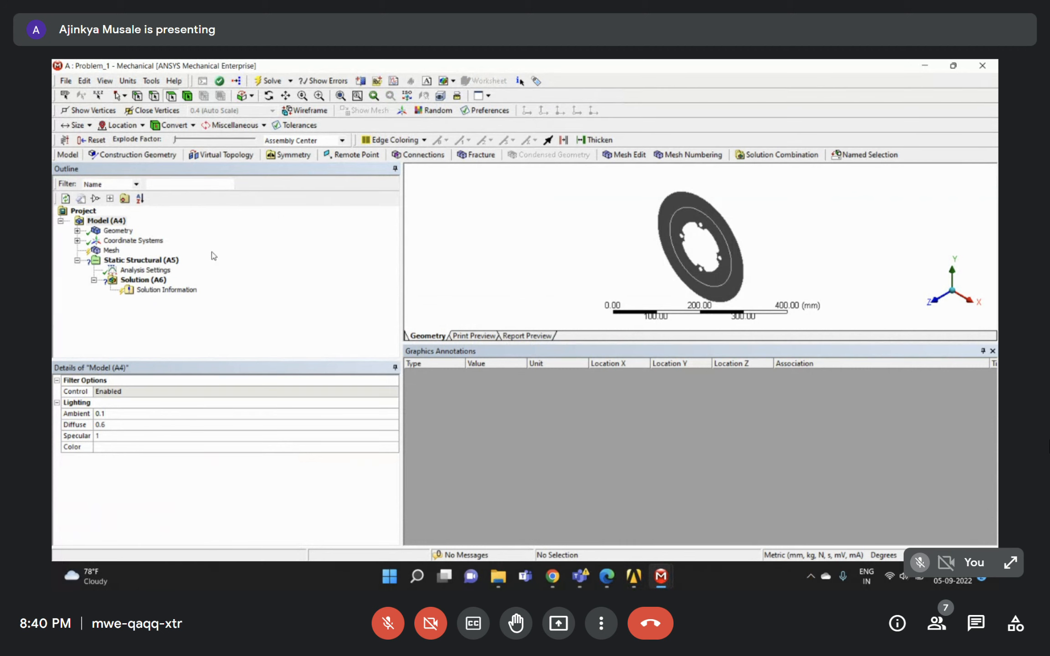
Review the surface body's thickness and material assignment under the model's geometry.
{"action": "scroll", "coordinate": [621, 215], "scroll_direction": "up", "scroll_amount": 2}
{"action": "middle_click_drag", "start_coordinate": [621, 215], "coordinate": [737, 193]}
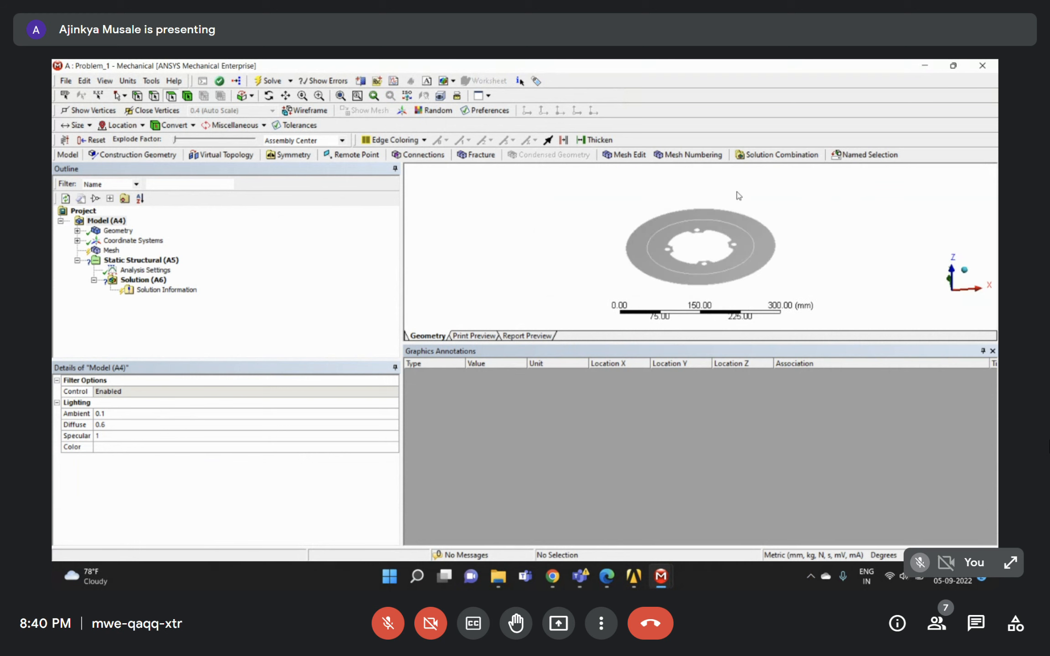
{"action": "left_click", "coordinate": [78, 231]}
{"action": "left_click", "coordinate": [137, 241]}
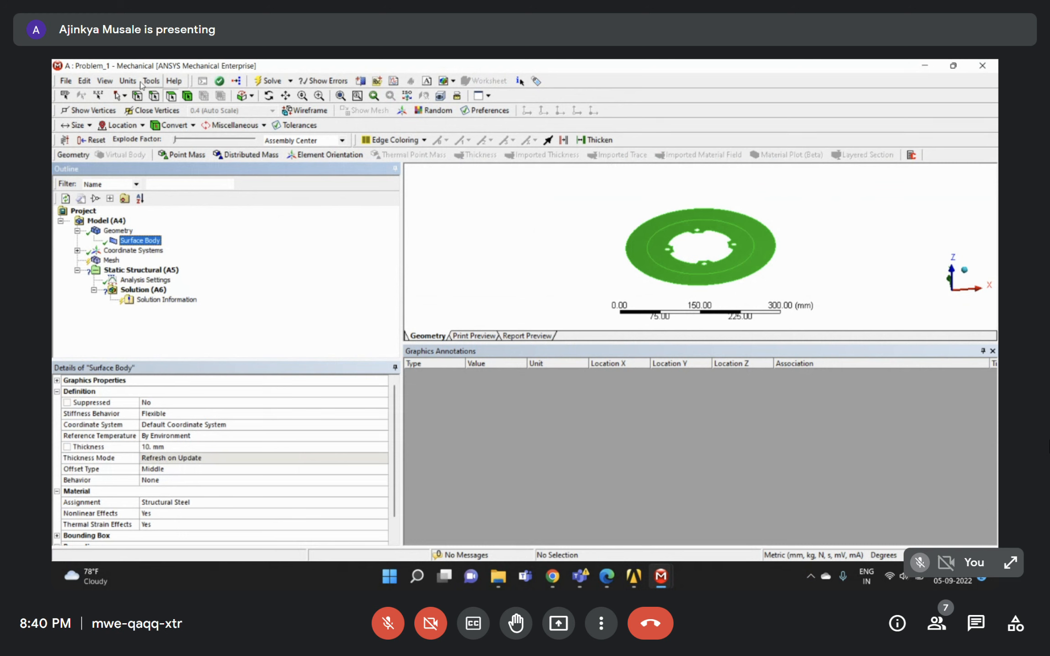
Generate the brake disc mesh with the default mesh settings.
{"action": "left_click", "coordinate": [110, 263]}
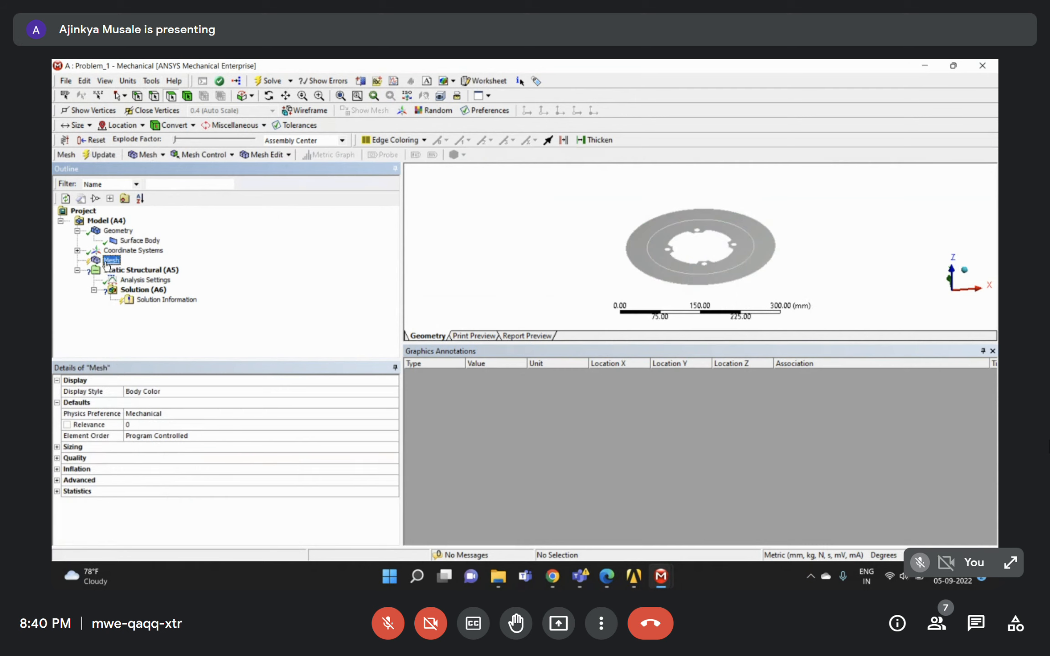
{"action": "right_click", "coordinate": [108, 263]}
{"action": "left_click", "coordinate": [133, 304]}
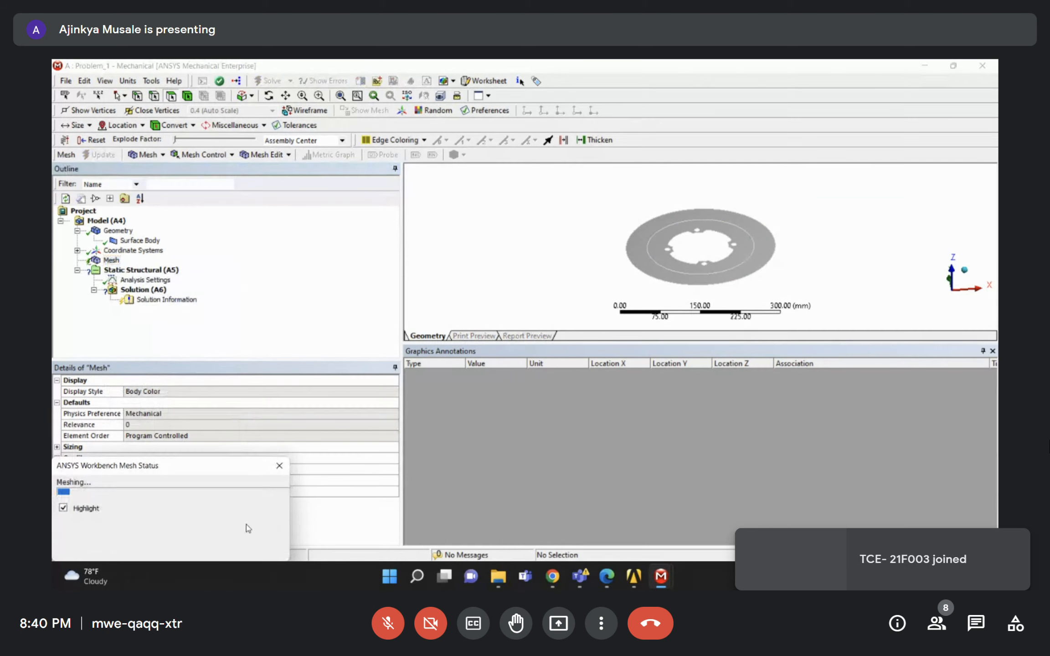
Check the element size and type for Problem Statement 1 in the assignment PDF, and return to Mechanical.
{"action": "mouse_move", "coordinate": [607, 576]}
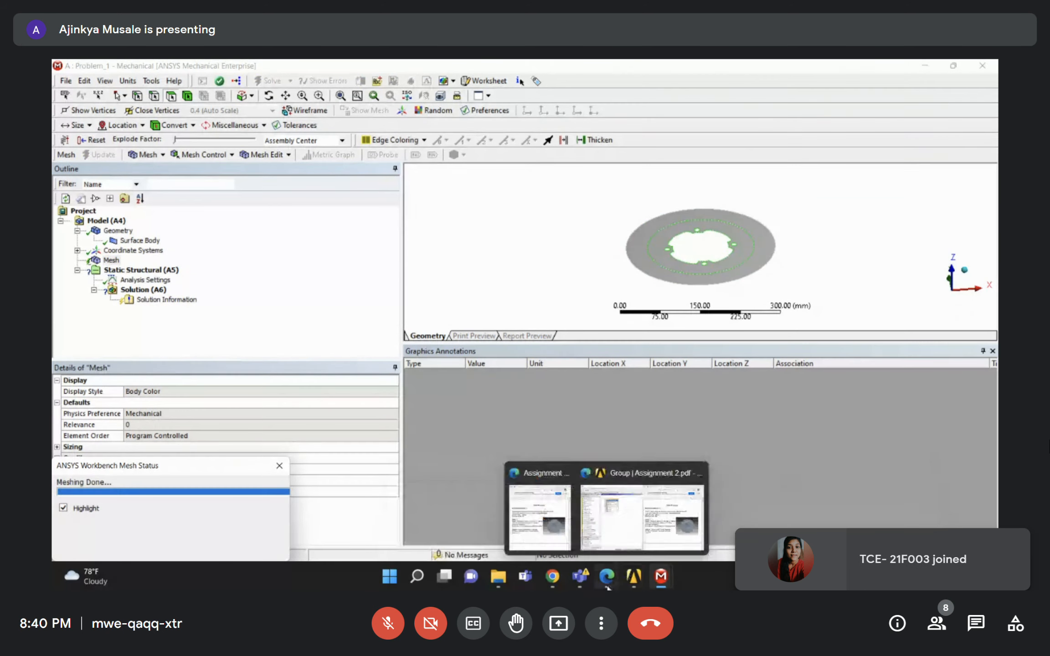
{"action": "left_click", "coordinate": [540, 506]}
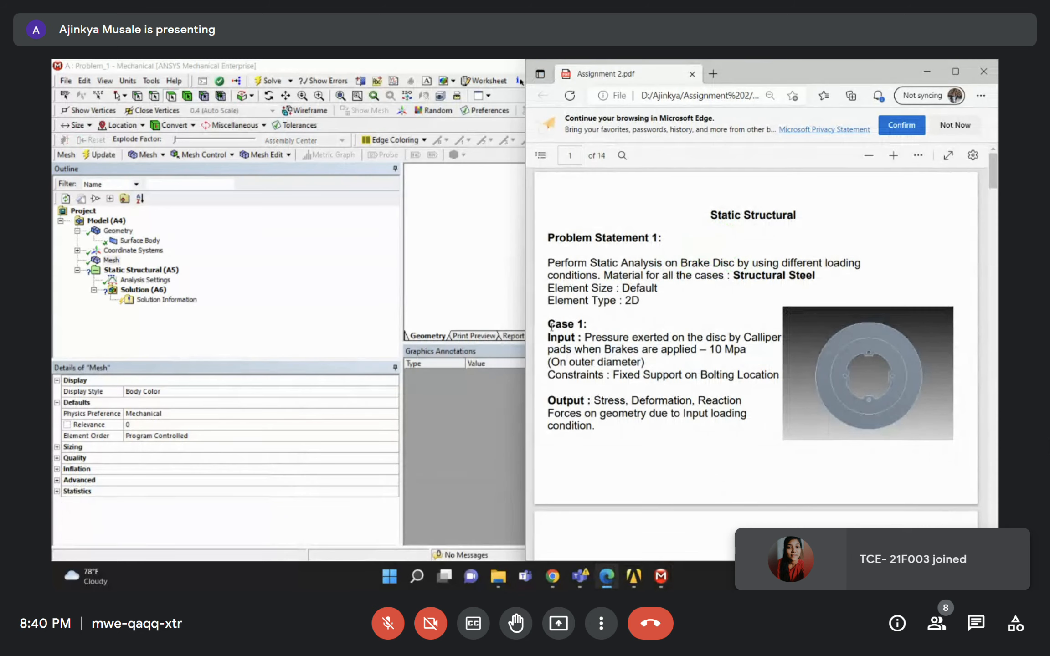
{"action": "left_click", "coordinate": [522, 246]}
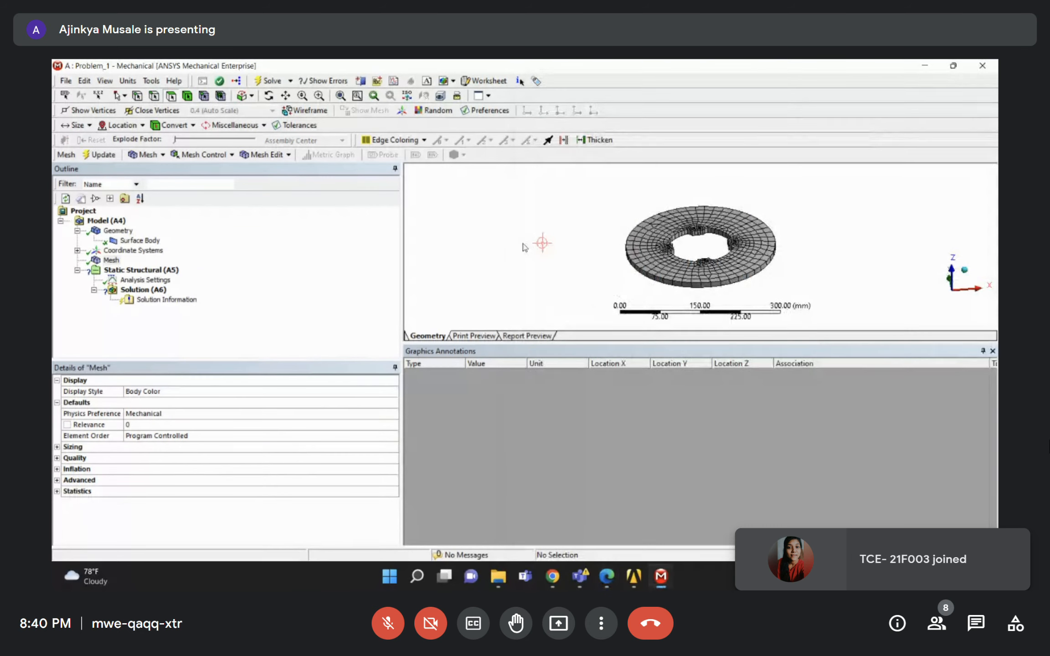
Inspect the generated disc mesh around the outer rim and the bolt holes.
{"action": "right_click_drag", "start_coordinate": [608, 209], "coordinate": [838, 319]}
{"action": "mouse_move", "coordinate": [757, 265]}
{"action": "middle_mouse_down"}
{"action": "mouse_move", "coordinate": [790, 269]}
{"action": "mouse_move", "coordinate": [743, 276]}
{"action": "middle_mouse_up"}
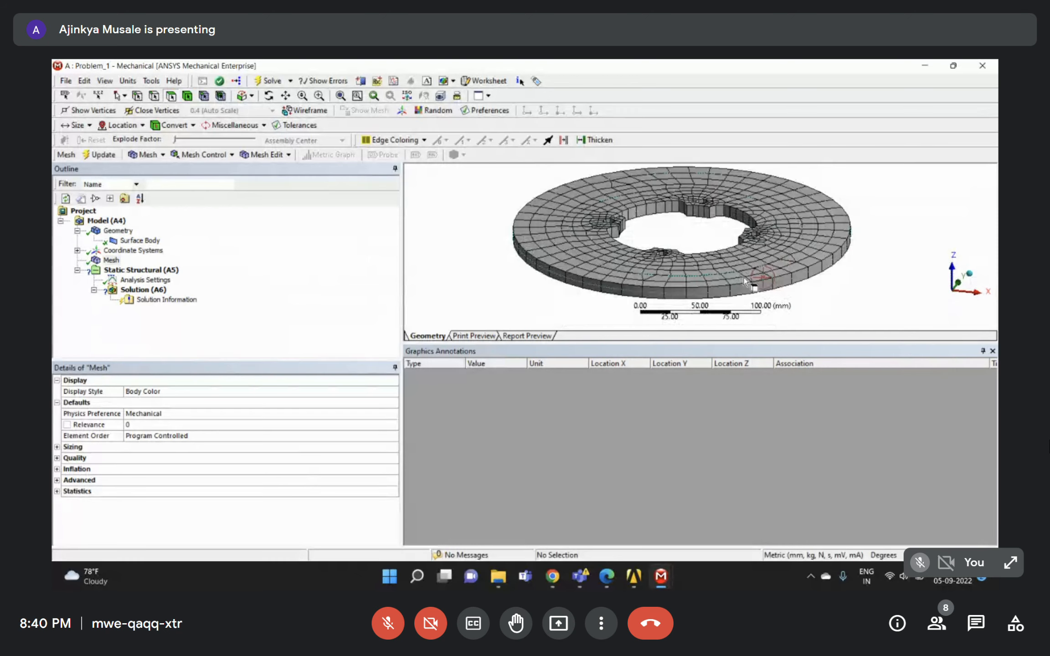
{"action": "scroll", "coordinate": [729, 281], "scroll_direction": "down", "scroll_amount": 2}
{"action": "scroll", "coordinate": [727, 281], "scroll_direction": "up", "scroll_amount": 4}
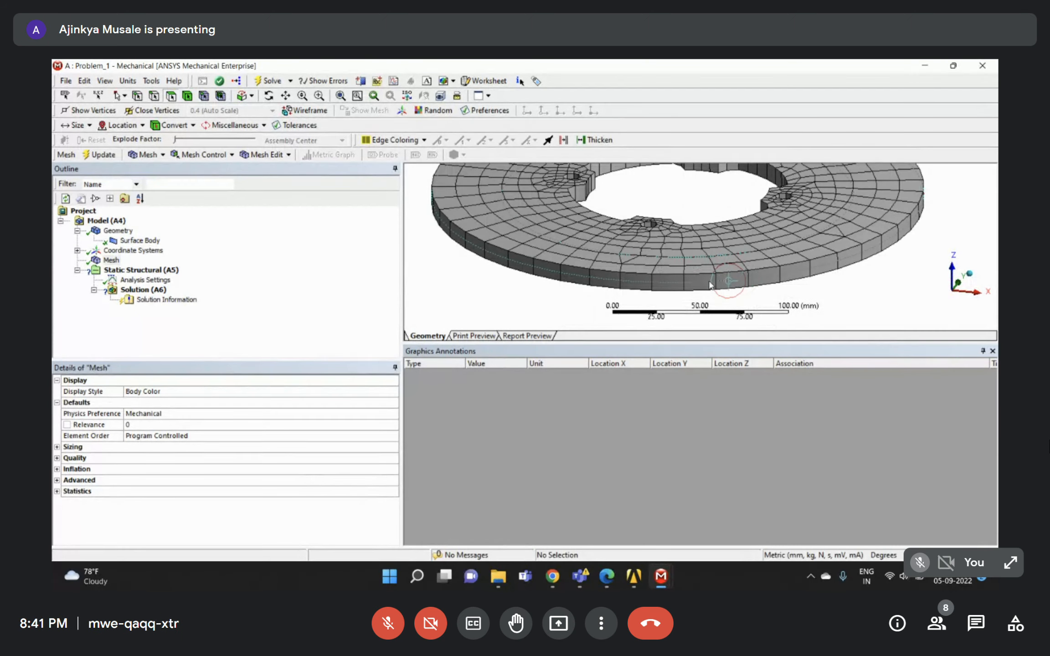
{"action": "middle_click_drag", "start_coordinate": [710, 284], "coordinate": [783, 274]}
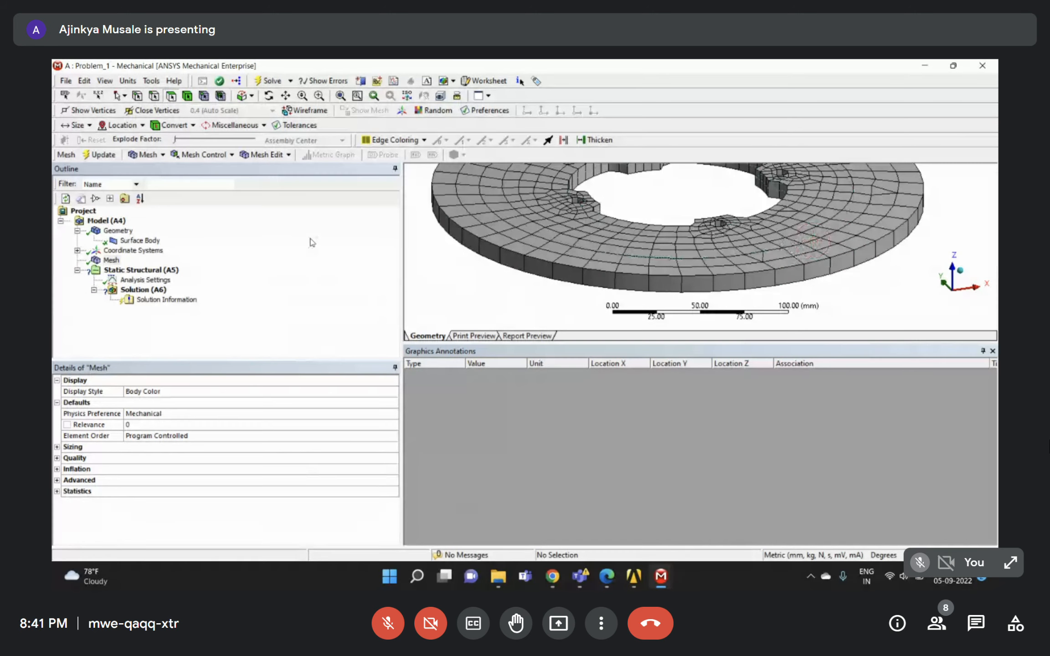
Compare the surface body with its mesh to see how the thickness is represented about the surface.
{"action": "left_click", "coordinate": [136, 245]}
{"action": "mouse_move", "coordinate": [656, 251]}
{"action": "middle_mouse_down"}
{"action": "mouse_move", "coordinate": [635, 221]}
{"action": "mouse_move", "coordinate": [640, 251]}
{"action": "middle_mouse_up"}
{"action": "scroll", "coordinate": [640, 251], "scroll_direction": "down", "scroll_amount": 2}
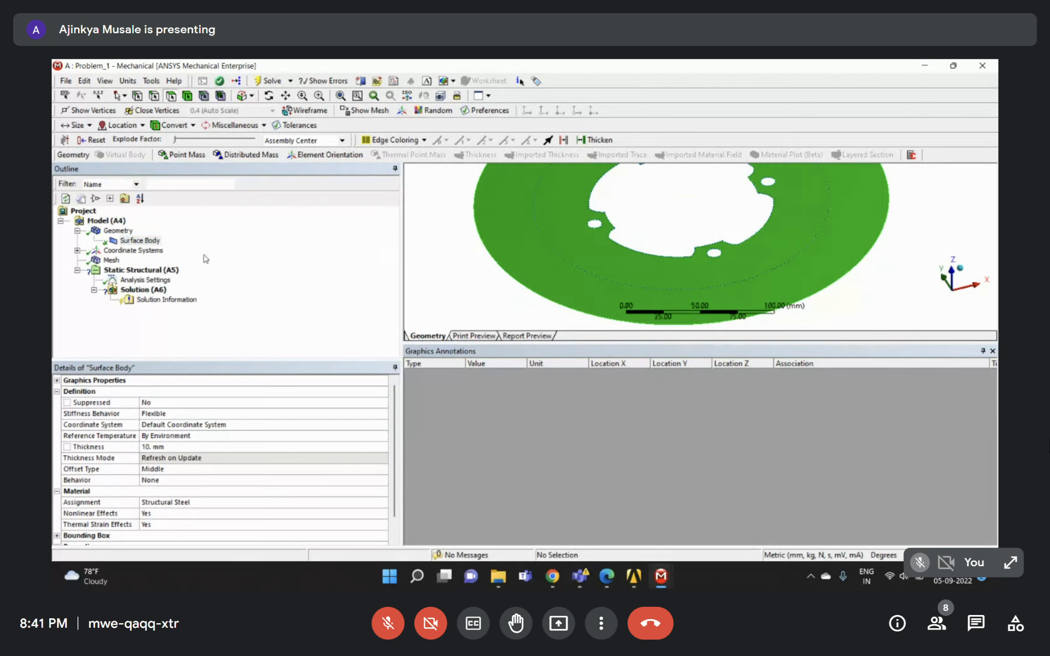
{"action": "left_click", "coordinate": [110, 261]}
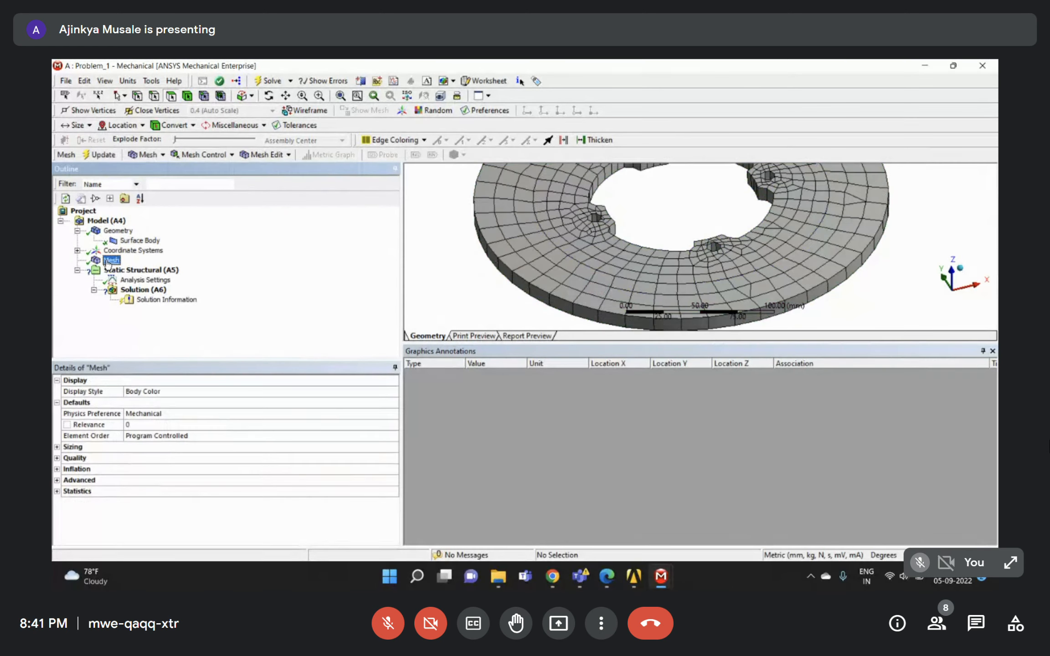
{"action": "middle_click_drag", "start_coordinate": [687, 283], "coordinate": [669, 290]}
{"action": "left_click", "coordinate": [242, 278]}
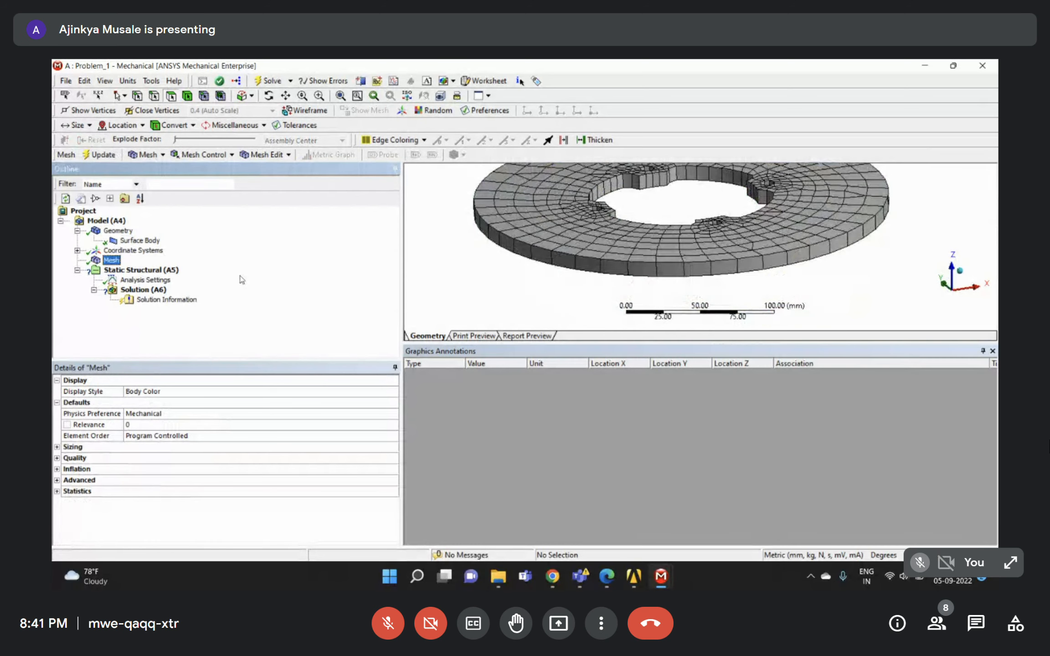
{"action": "left_click", "coordinate": [138, 241]}
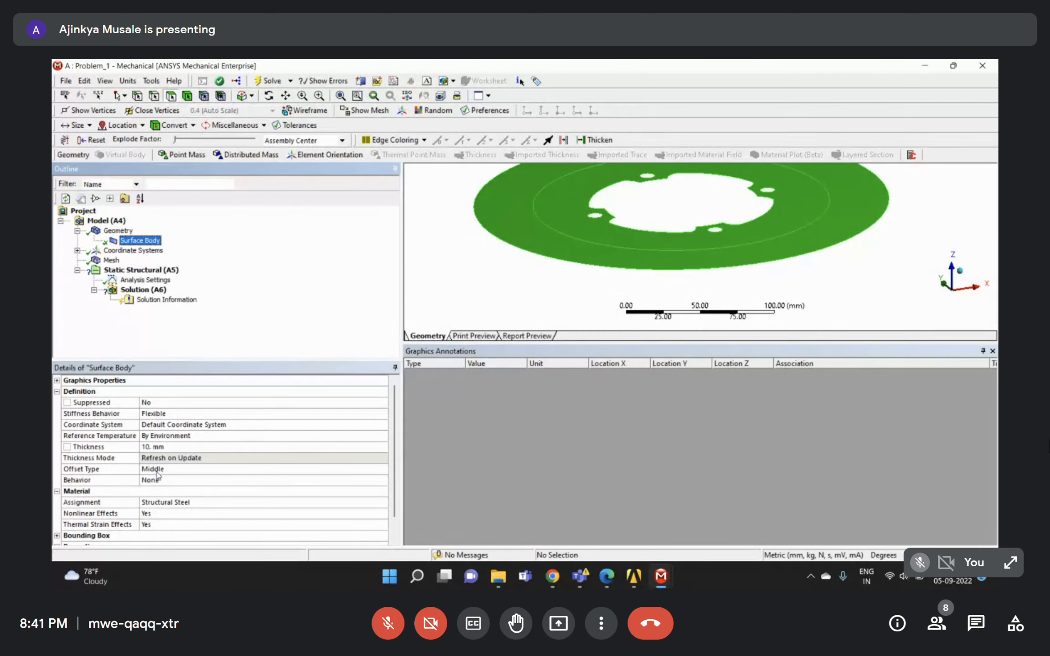
{"action": "left_click", "coordinate": [112, 260]}
{"action": "left_click", "coordinate": [791, 271]}
{"action": "left_click", "coordinate": [688, 269]}
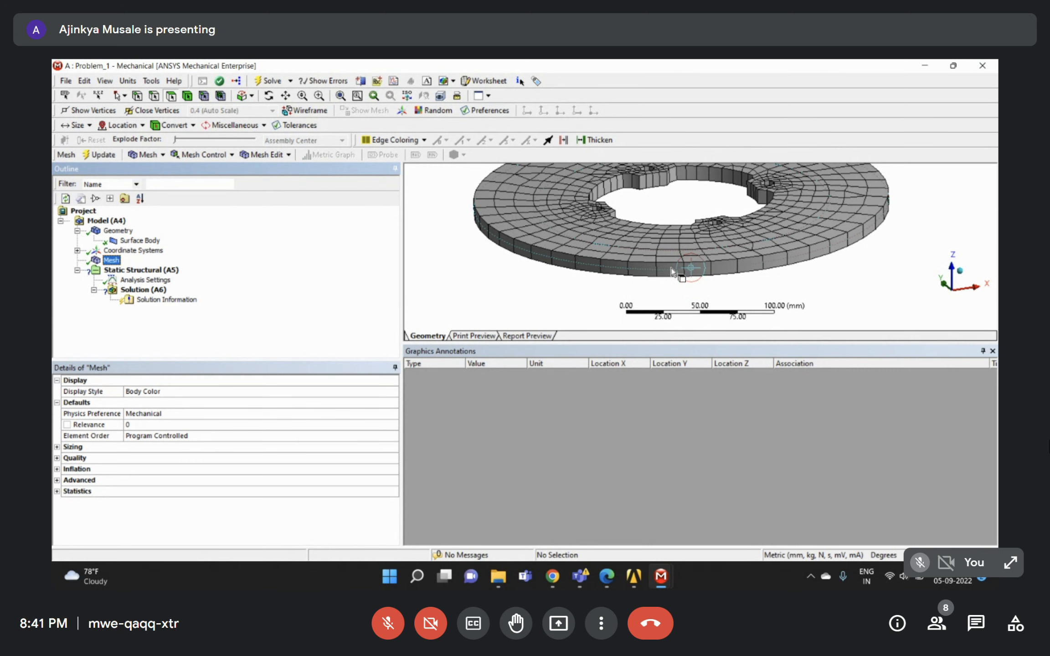
Change the surface body's offset type so the thickness extends upward from the surface, and display the mesh.
{"action": "left_click", "coordinate": [139, 240]}
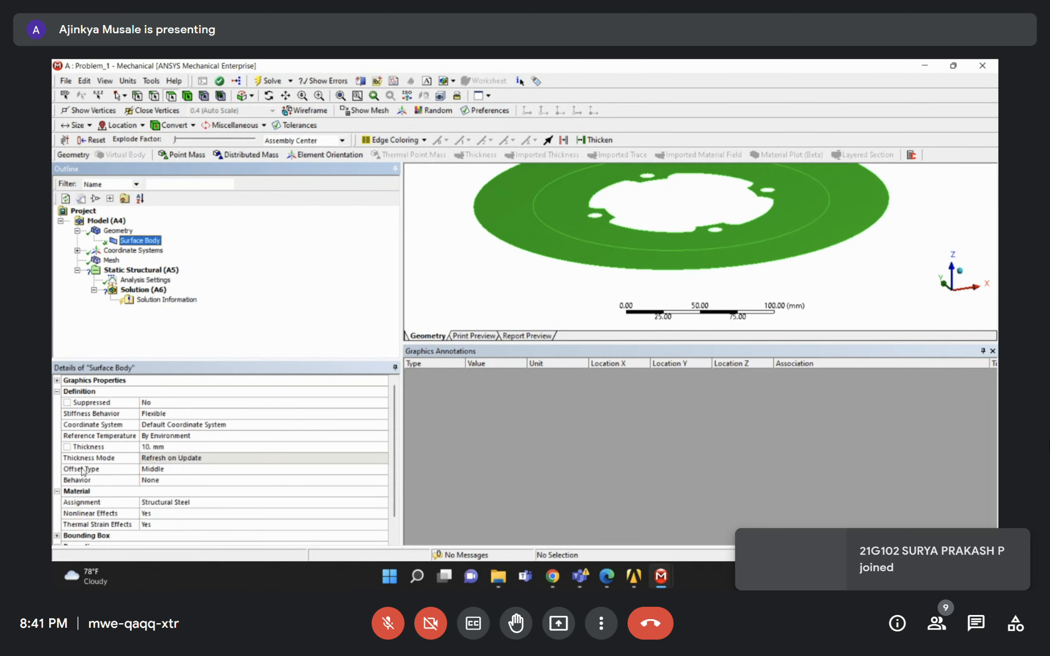
{"action": "left_click", "coordinate": [291, 471]}
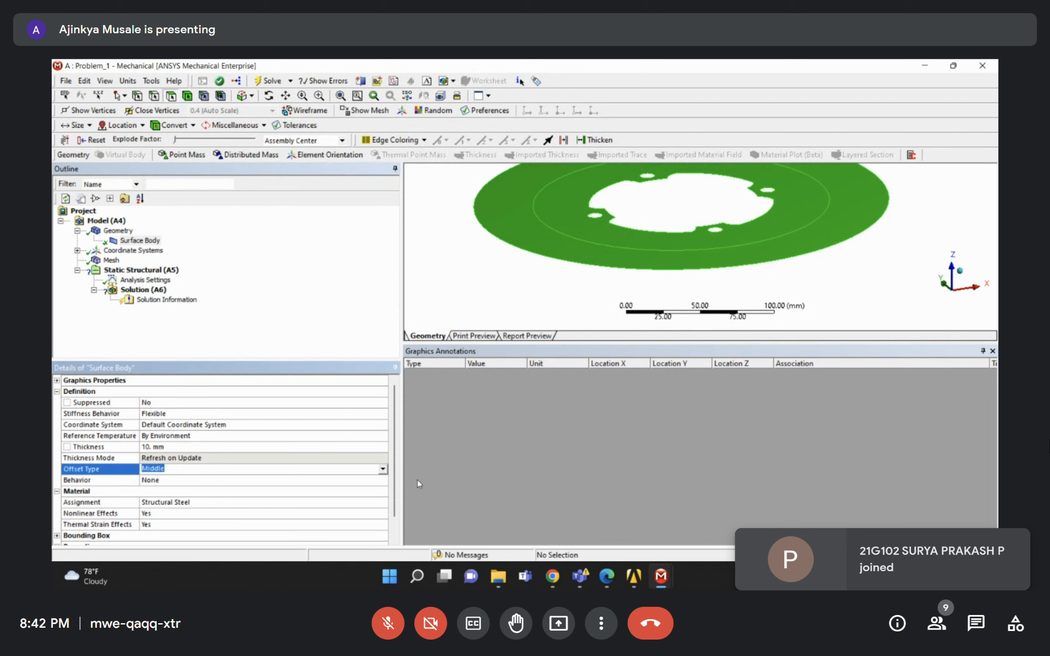
{"action": "left_click", "coordinate": [383, 469]}
{"action": "left_click", "coordinate": [170, 480]}
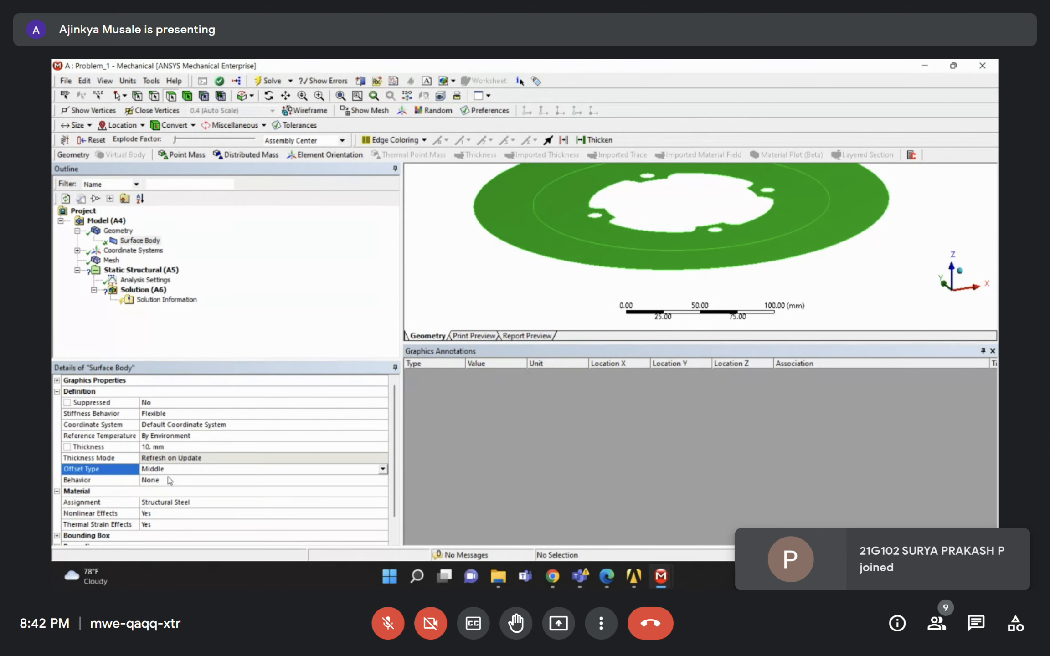
{"action": "left_click", "coordinate": [112, 261]}
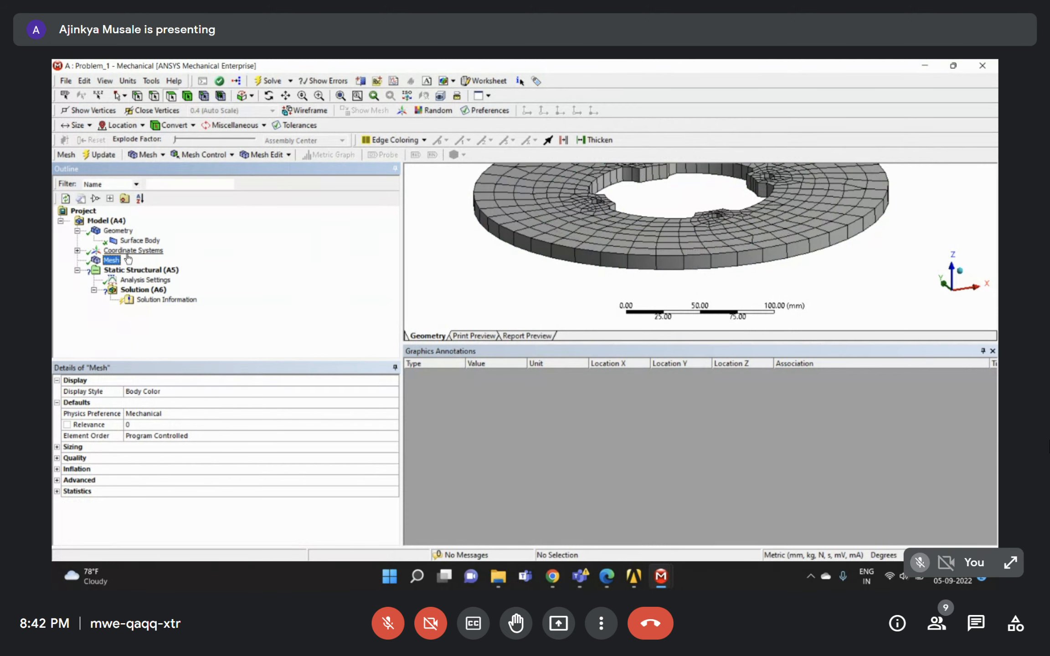
Set the surface body's offset type to Middle so the thickness is centred on the surface.
{"action": "left_click", "coordinate": [140, 240]}
{"action": "left_click", "coordinate": [166, 470]}
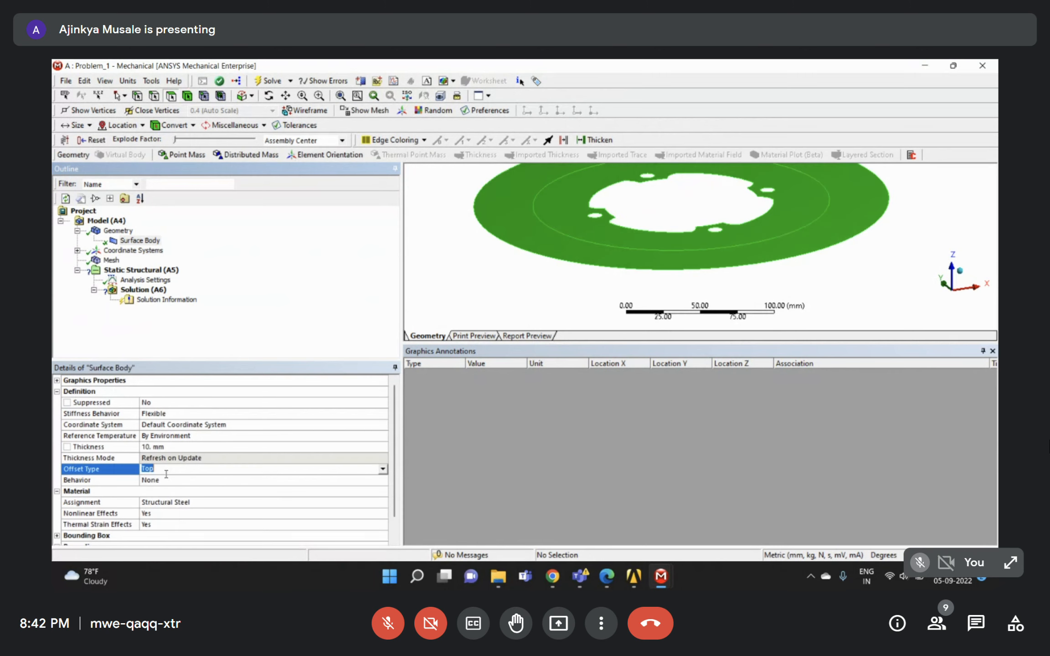
{"action": "left_click", "coordinate": [383, 470]}
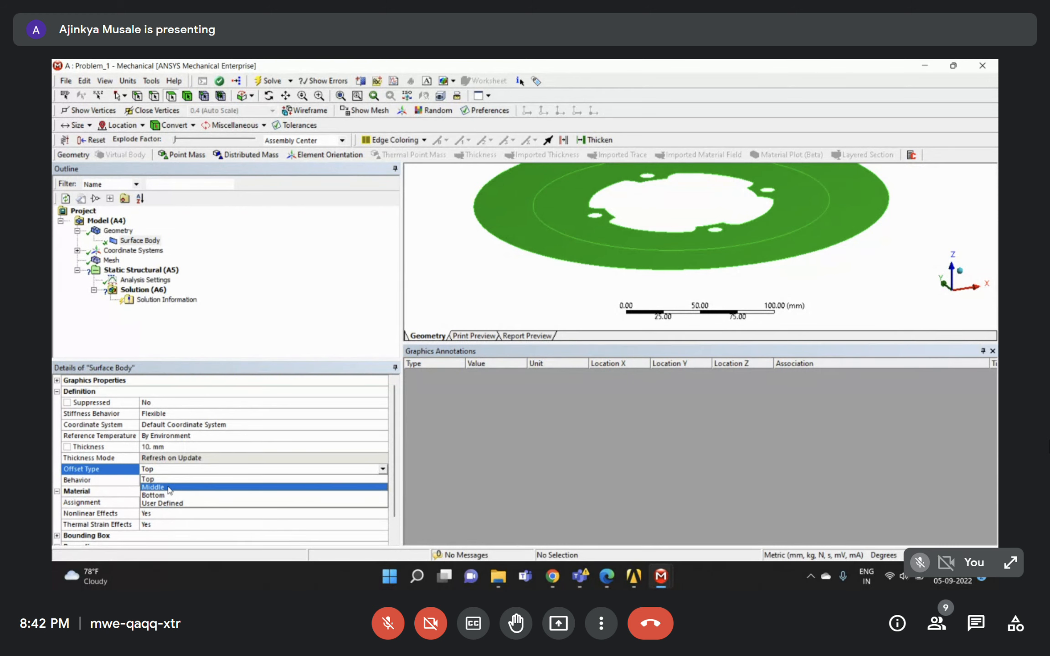
{"action": "left_click", "coordinate": [170, 488]}
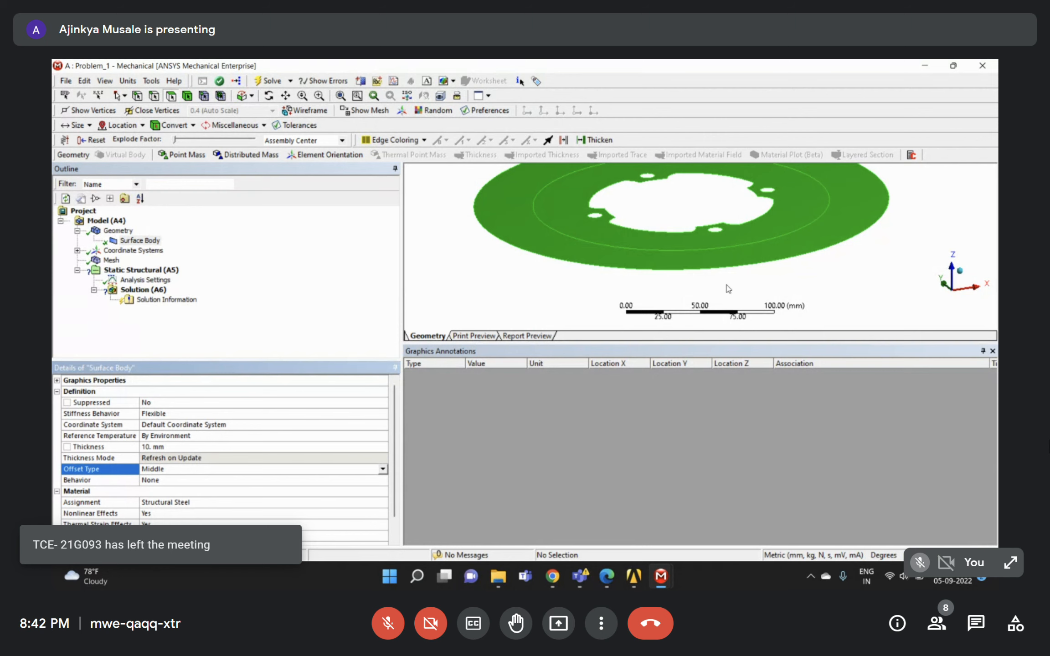
{"action": "middle_click_drag", "start_coordinate": [637, 234], "coordinate": [517, 251]}
{"action": "scroll", "coordinate": [702, 231], "scroll_direction": "down", "scroll_amount": 4}
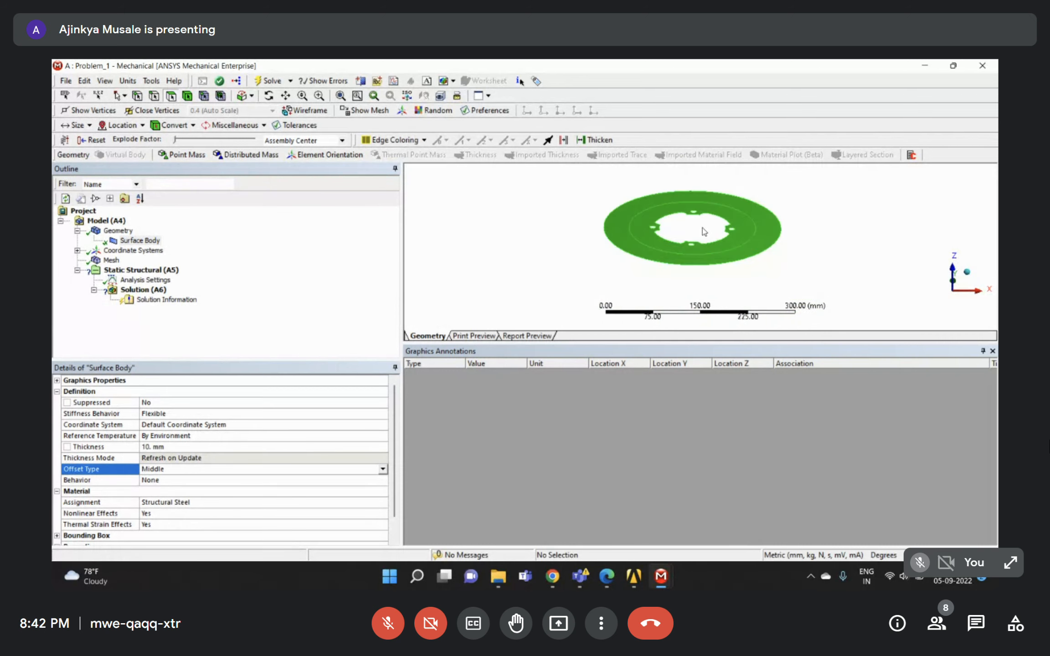
{"action": "scroll", "coordinate": [808, 230], "scroll_direction": "up", "scroll_amount": 3}
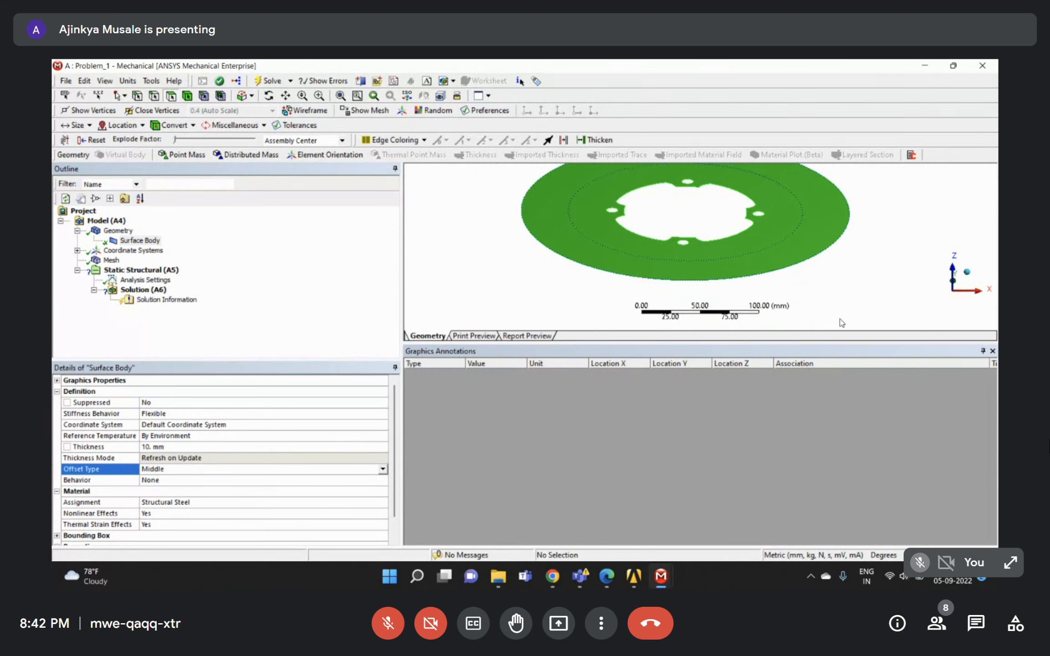
{"action": "middle_click_drag", "start_coordinate": [745, 240], "coordinate": [743, 229]}
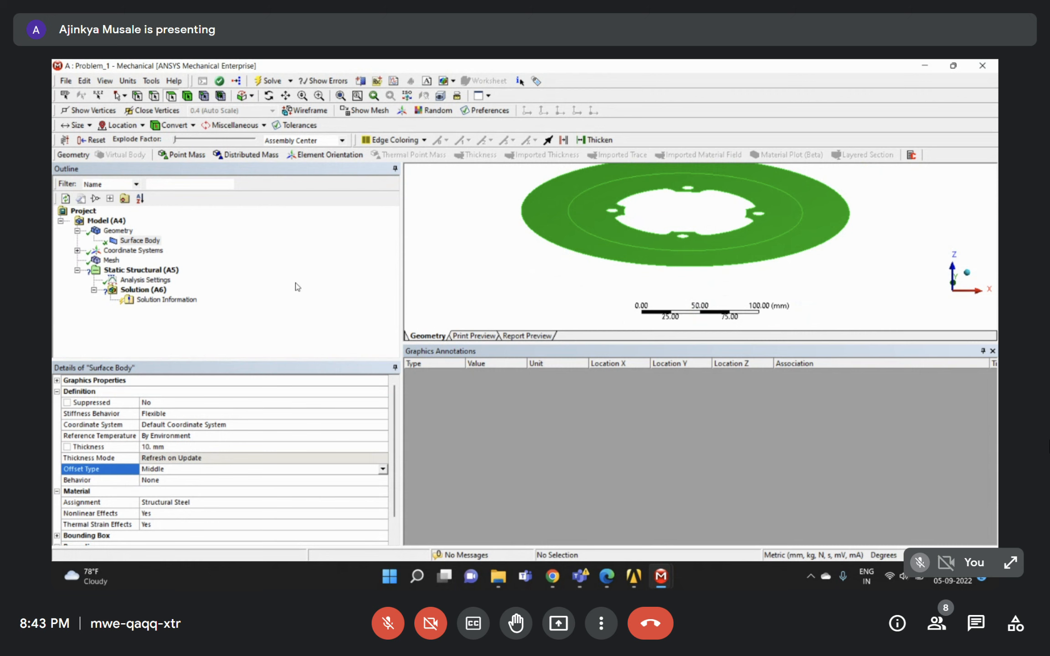
Examine the disc mesh obliquely and face-on, checking how the thickness appears at the rim with the middle offset.
{"action": "left_click", "coordinate": [77, 231]}
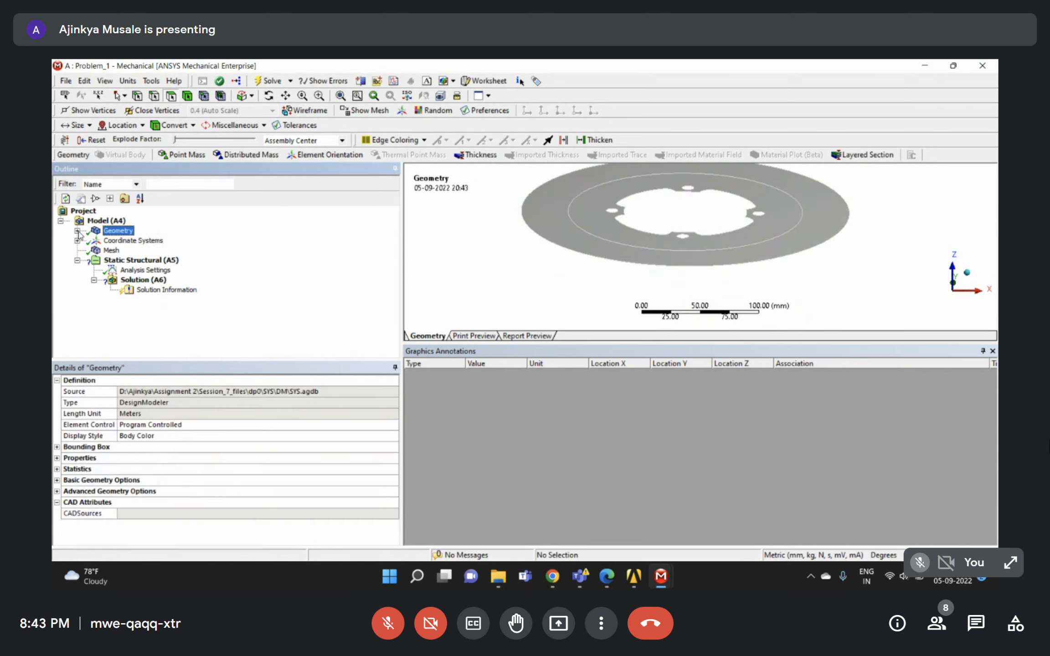
{"action": "scroll", "coordinate": [659, 233], "scroll_direction": "down", "scroll_amount": 3}
{"action": "middle_click_drag", "start_coordinate": [684, 210], "coordinate": [626, 247]}
{"action": "left_click", "coordinate": [106, 253]}
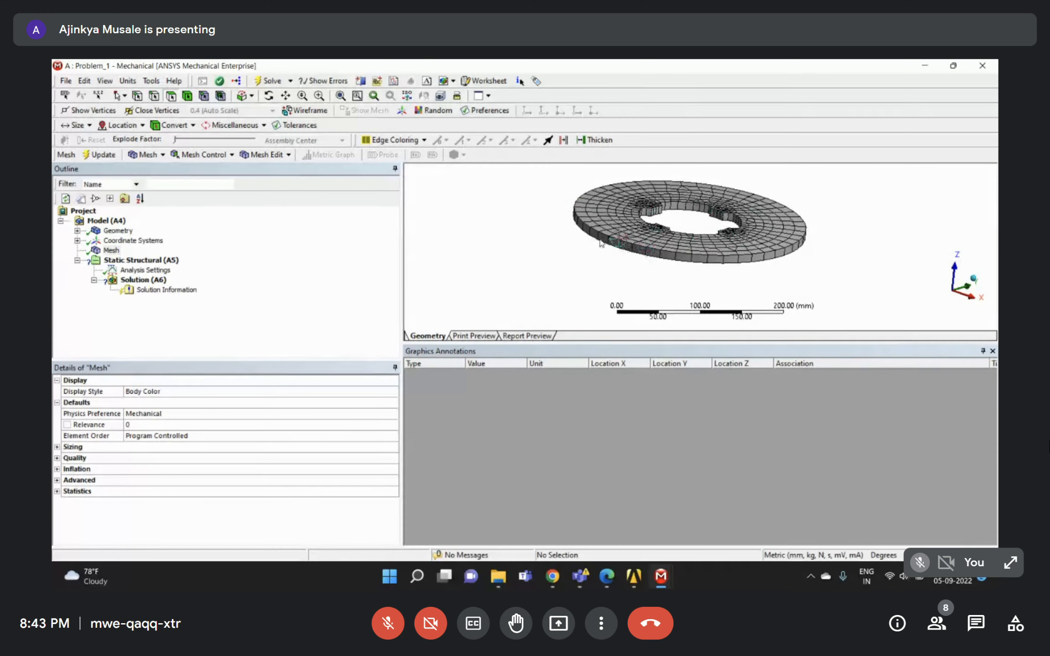
{"action": "right_click_drag", "start_coordinate": [556, 178], "coordinate": [694, 269]}
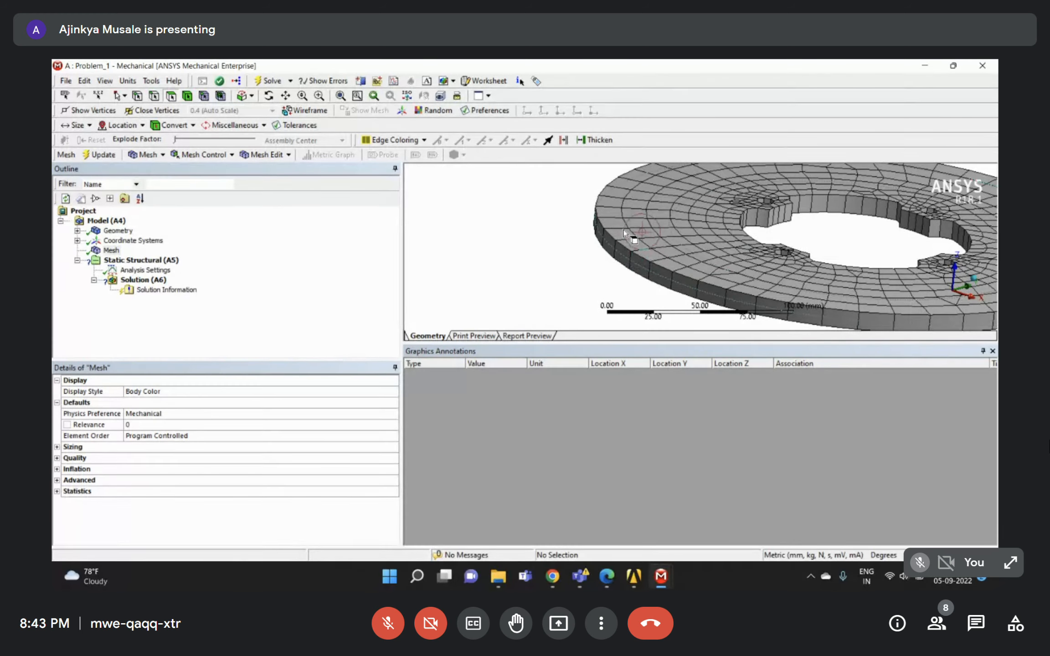
{"action": "middle_click_drag", "start_coordinate": [629, 255], "coordinate": [625, 240]}
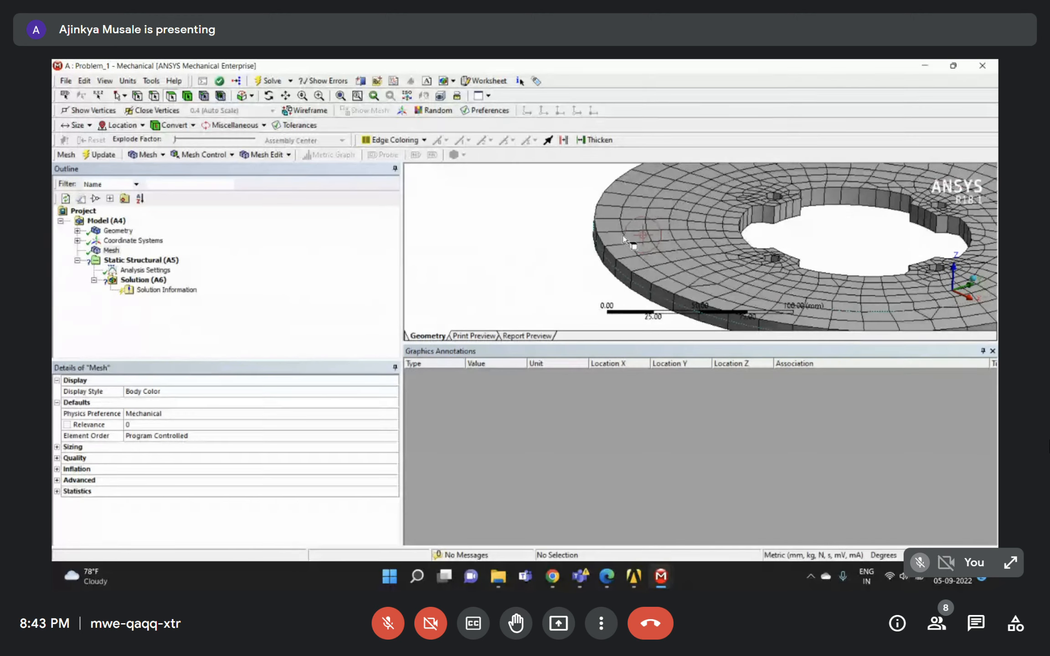
{"action": "left_click", "coordinate": [177, 261]}
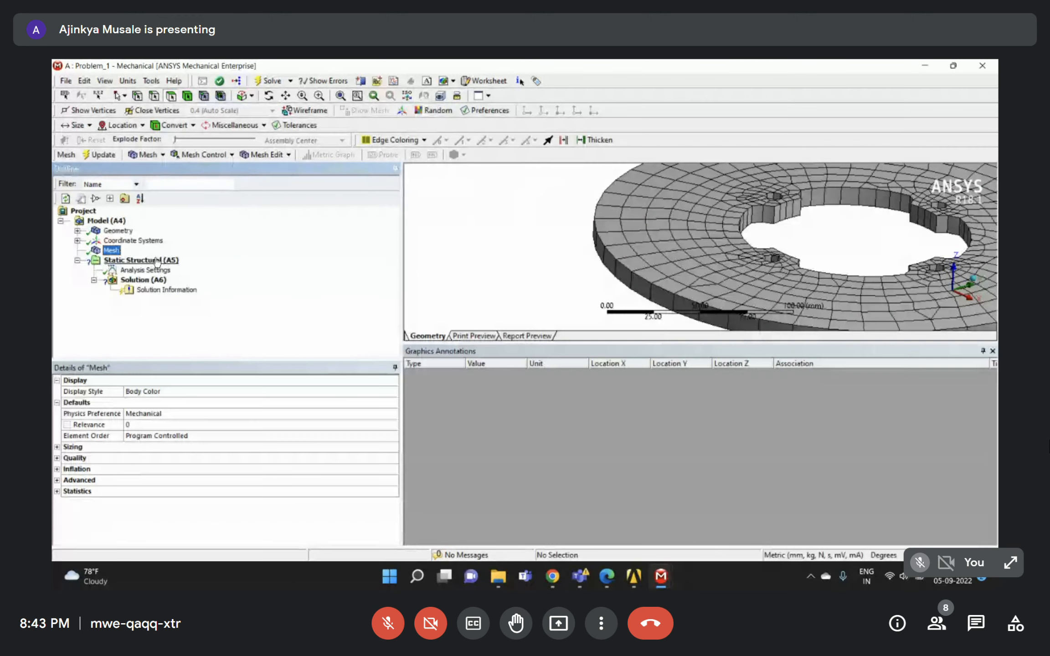
{"action": "left_click", "coordinate": [974, 276]}
{"action": "left_click", "coordinate": [953, 270]}
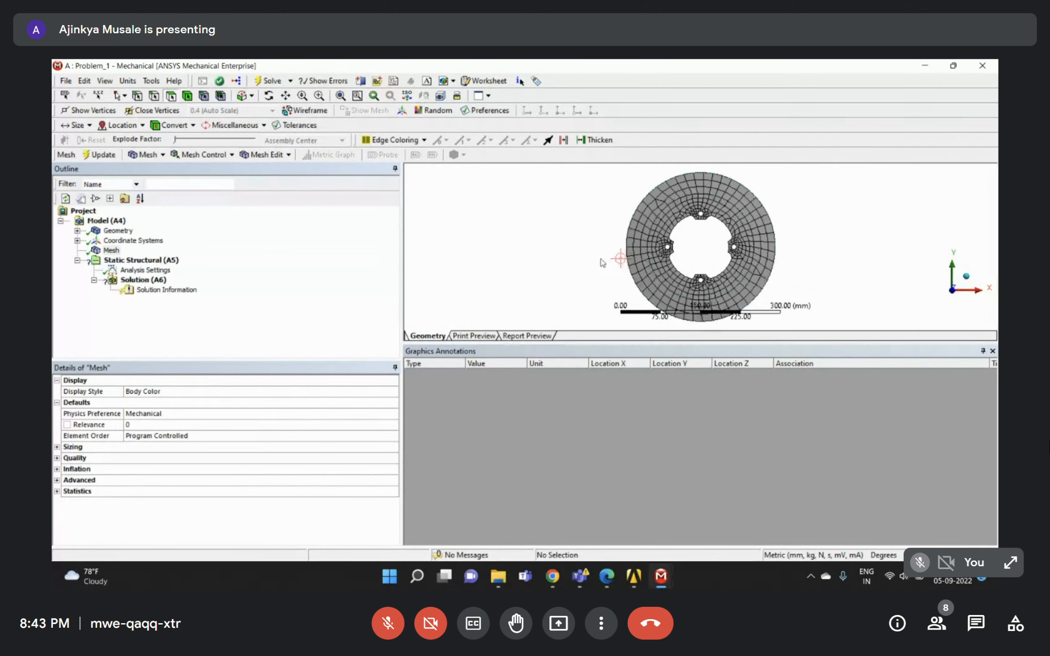
{"action": "middle_click_drag", "start_coordinate": [754, 213], "coordinate": [722, 240]}
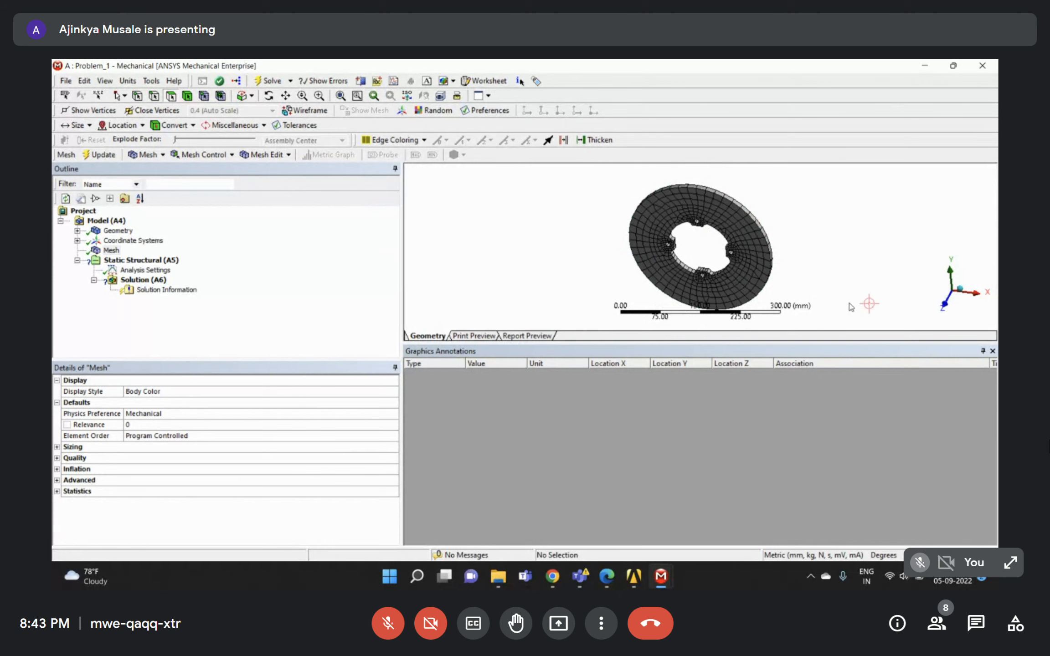
{"action": "left_click", "coordinate": [950, 302]}
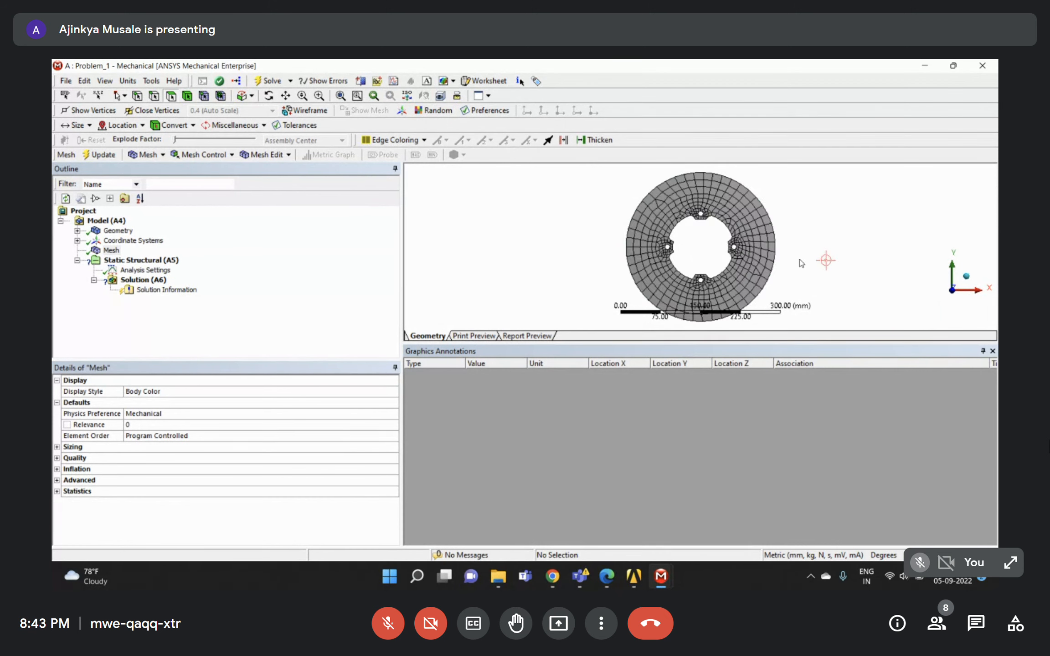
{"action": "scroll", "coordinate": [729, 273], "scroll_direction": "down", "scroll_amount": 3}
{"action": "right_click_drag", "start_coordinate": [657, 211], "coordinate": [784, 301]}
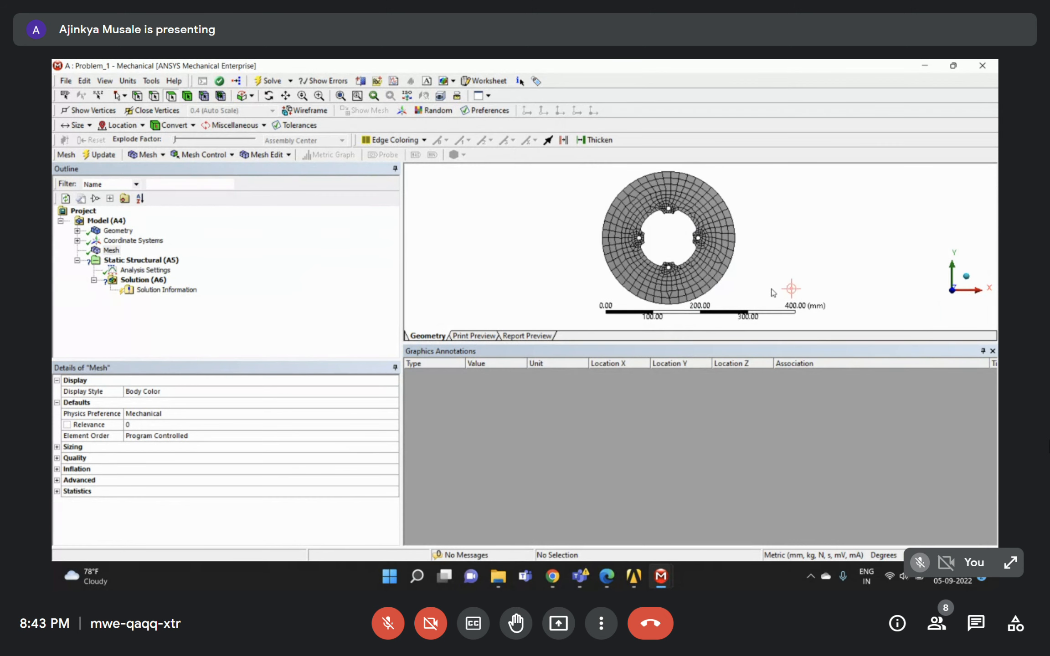
{"action": "left_click", "coordinate": [110, 250]}
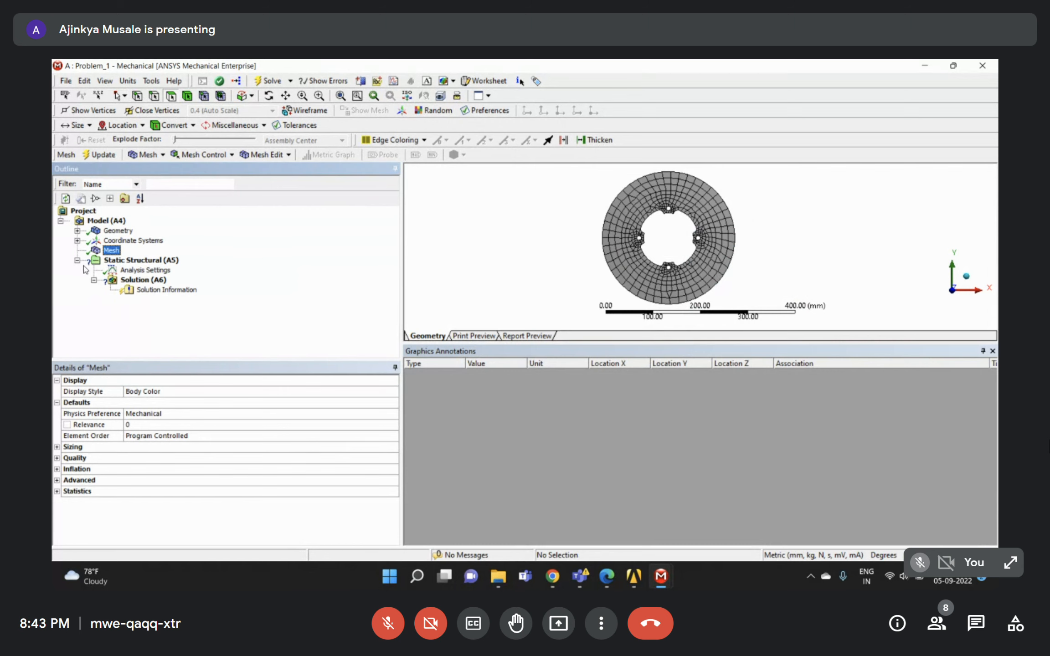
Add a pressure load to the static structural analysis and scope it to the disc's outer ring face.
{"action": "left_click", "coordinate": [124, 263]}
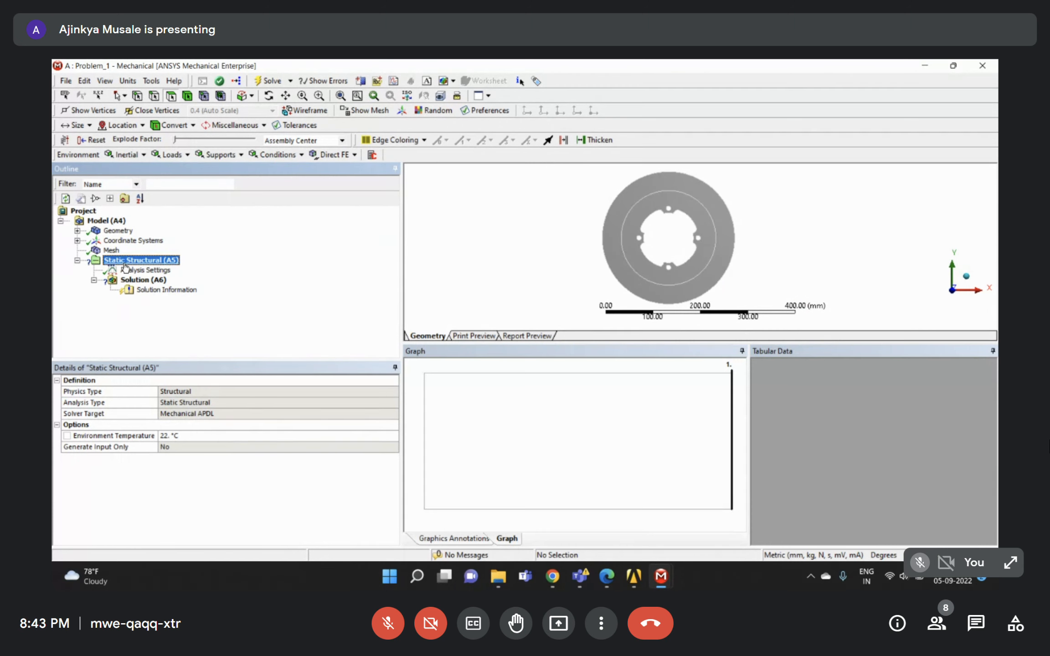
{"action": "right_click", "coordinate": [124, 265]}
{"action": "mouse_move", "coordinate": [176, 272]}
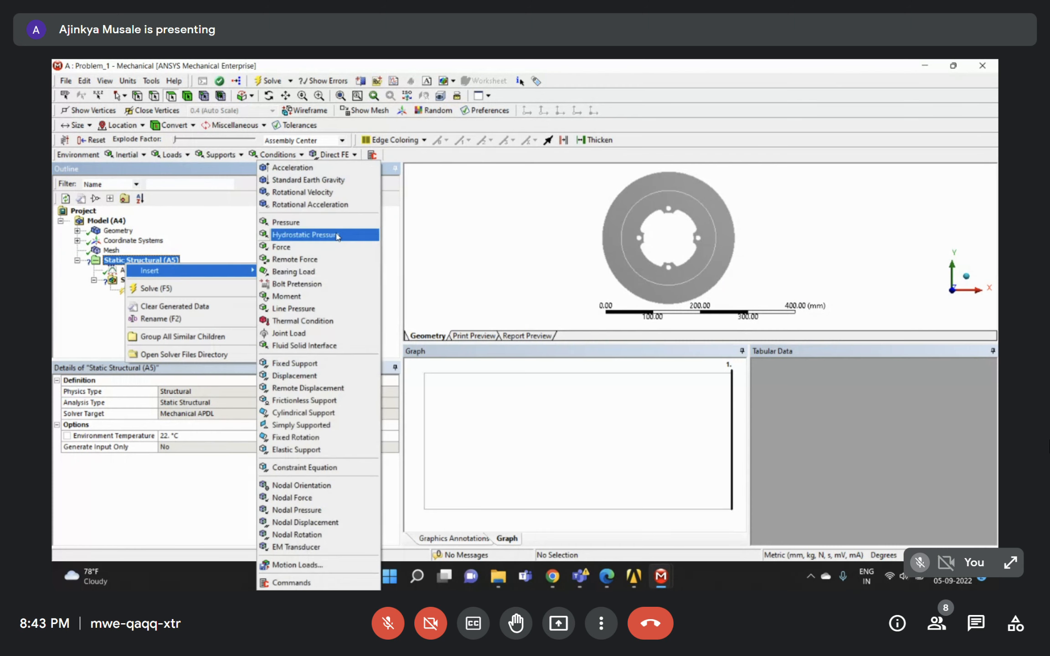
{"action": "left_click", "coordinate": [286, 222]}
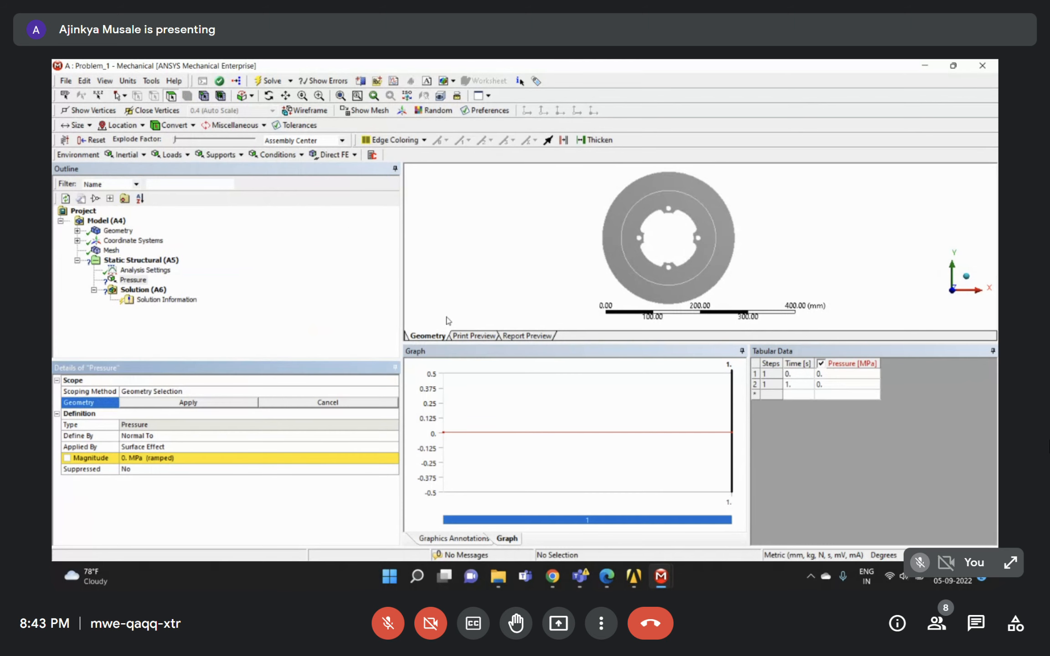
{"action": "left_click", "coordinate": [689, 186]}
{"action": "middle_click_drag", "start_coordinate": [775, 223], "coordinate": [571, 193]}
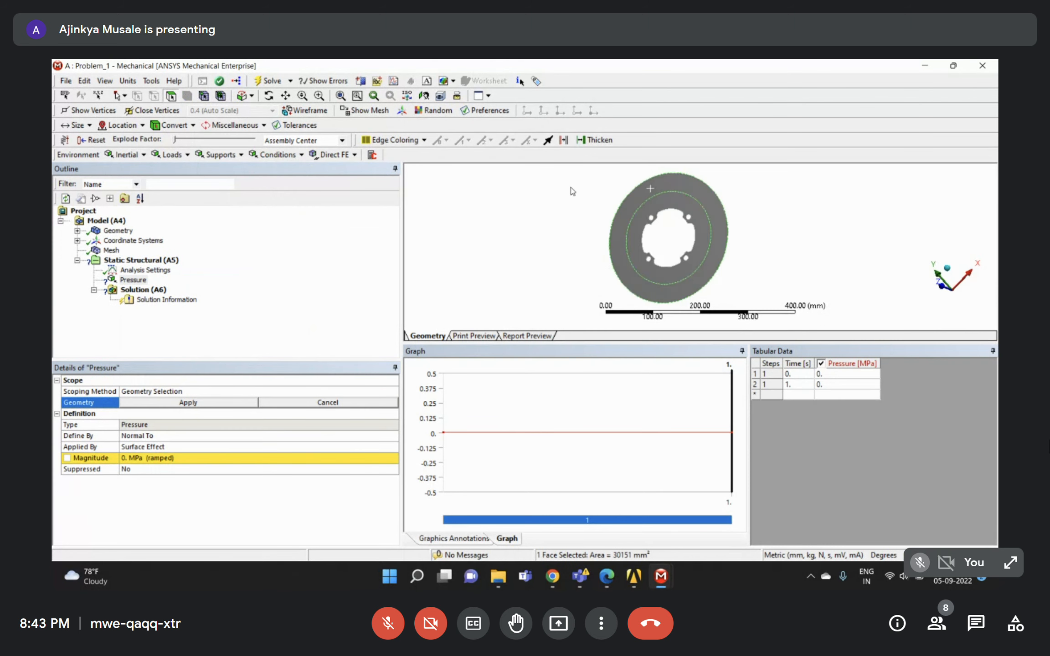
{"action": "middle_click_drag", "start_coordinate": [631, 203], "coordinate": [642, 206]}
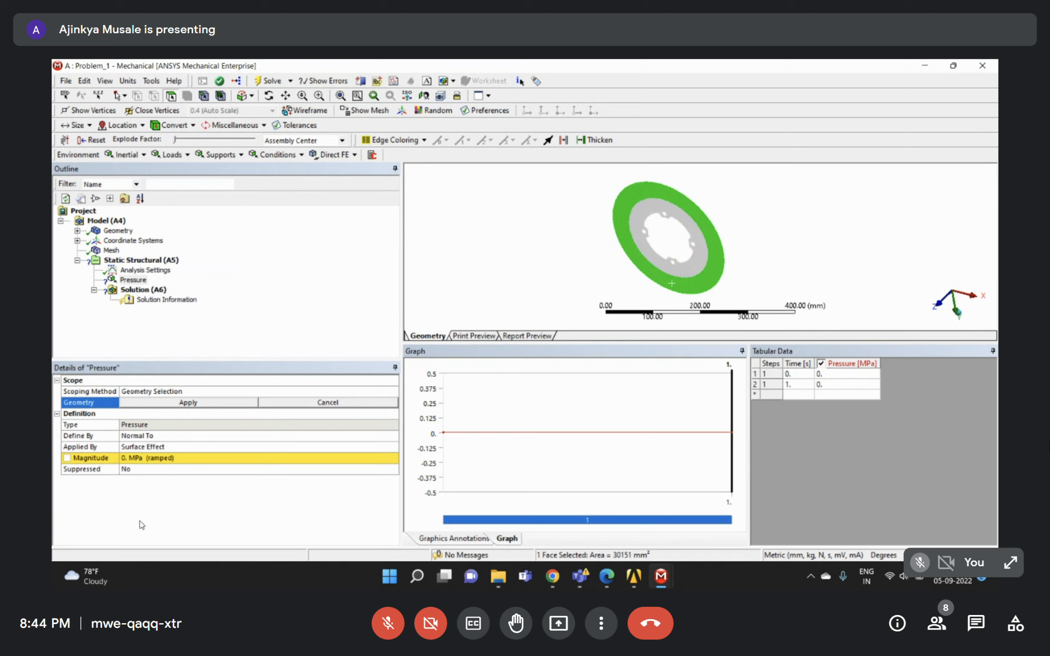
{"action": "left_click", "coordinate": [197, 406]}
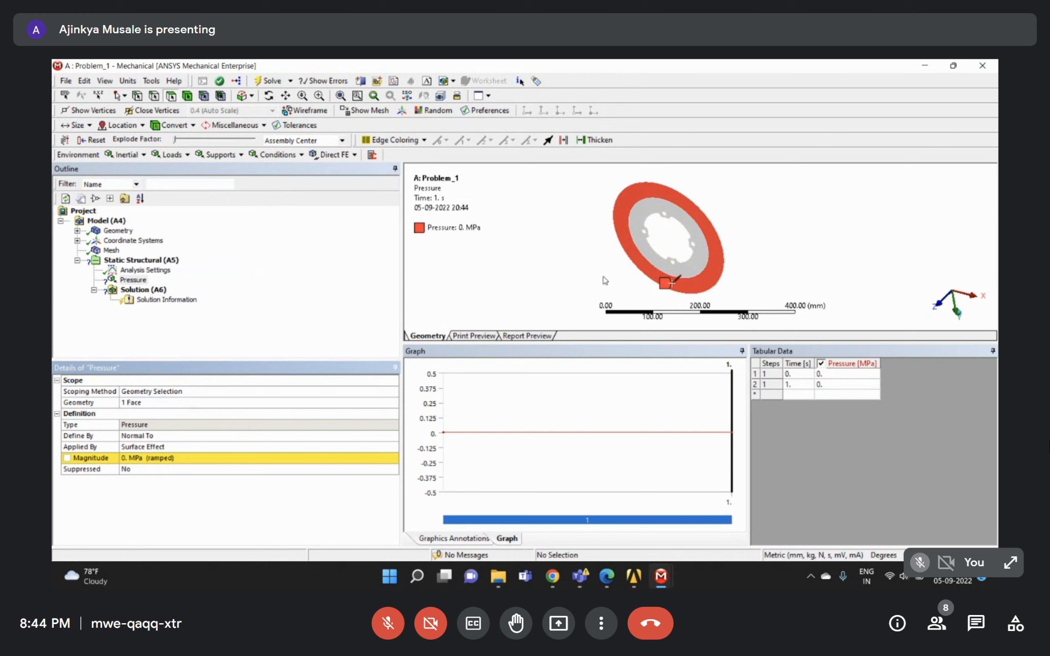
{"action": "mouse_move", "coordinate": [613, 239]}
{"action": "middle_mouse_down"}
{"action": "mouse_move", "coordinate": [619, 222]}
{"action": "mouse_move", "coordinate": [616, 239]}
{"action": "middle_mouse_up"}
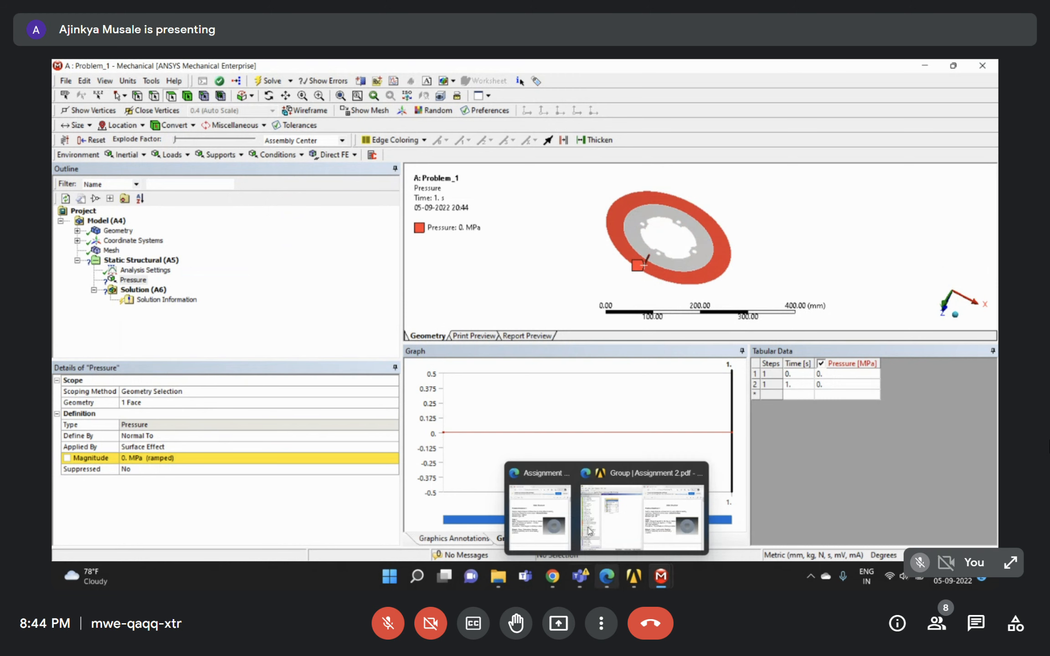
Check the Case 1 pressure in the assignment PDF and set the pressure load's magnitude to 10 MPa in Mechanical.
{"action": "left_click", "coordinate": [610, 583]}
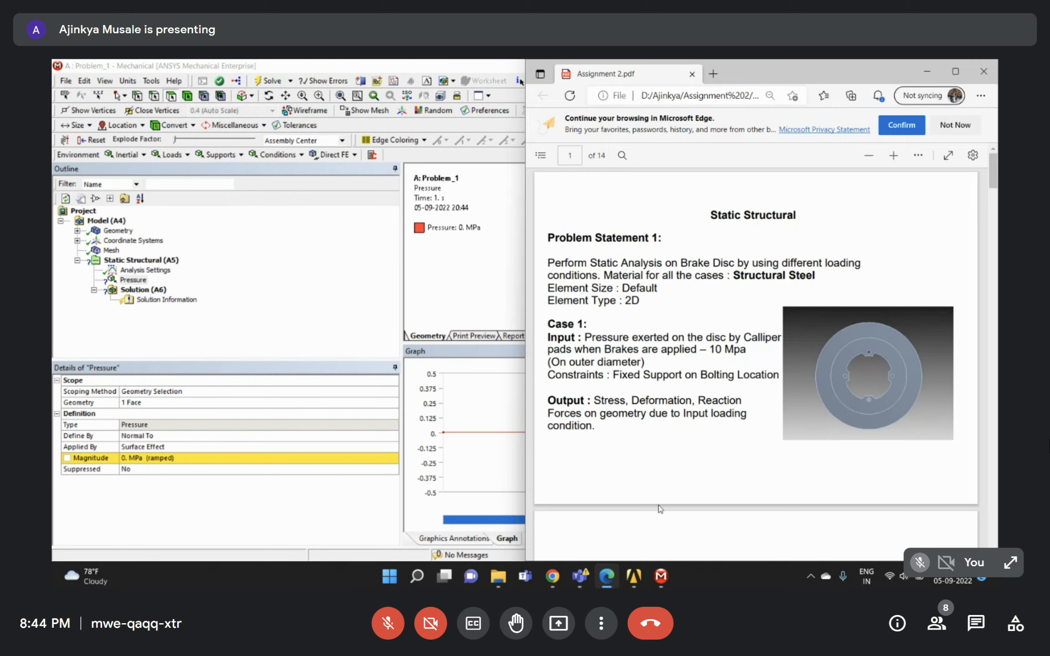
{"action": "left_click", "coordinate": [201, 301]}
{"action": "left_click", "coordinate": [157, 460]}
{"action": "type", "text": "10"}
{"action": "key", "text": "Return"}
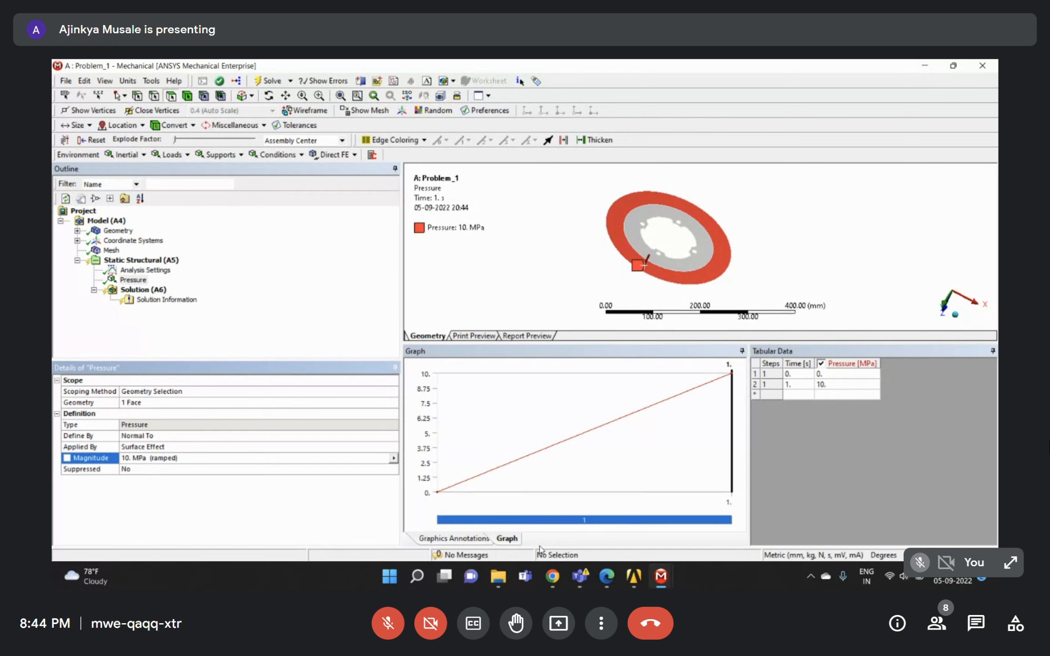
Apply a fixed support to the circular edges of all four bolt holes.
{"action": "right_click_drag", "start_coordinate": [625, 212], "coordinate": [715, 275]}
{"action": "scroll", "coordinate": [719, 212], "scroll_direction": "down", "scroll_amount": 3}
{"action": "middle_click_drag", "start_coordinate": [719, 212], "coordinate": [687, 228]}
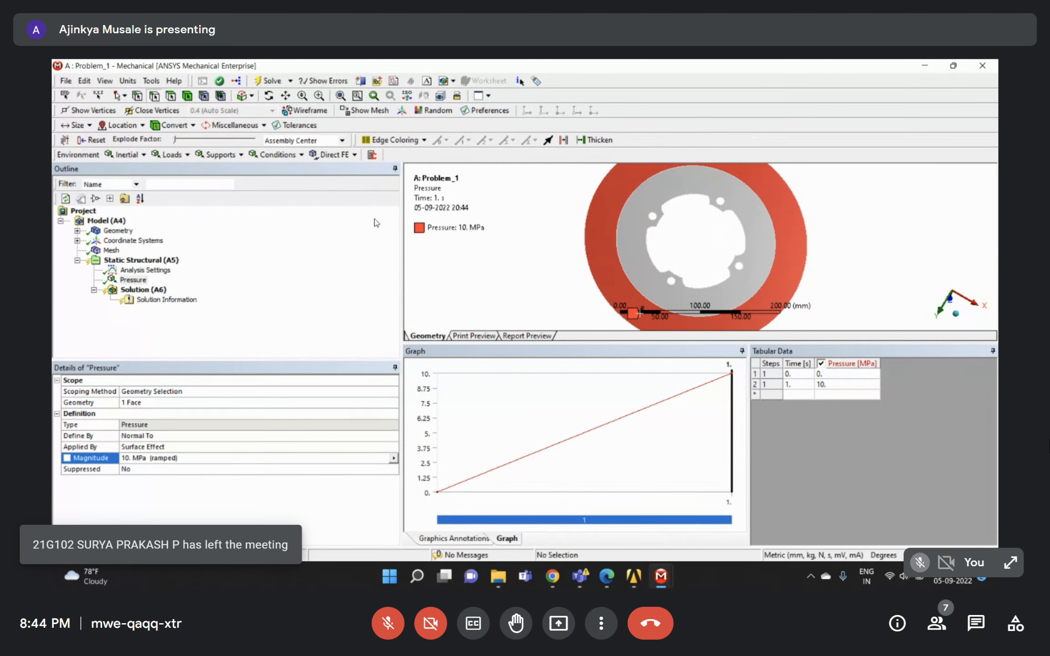
{"action": "right_click_drag", "start_coordinate": [652, 199], "coordinate": [768, 288]}
{"action": "left_click", "coordinate": [601, 198]}
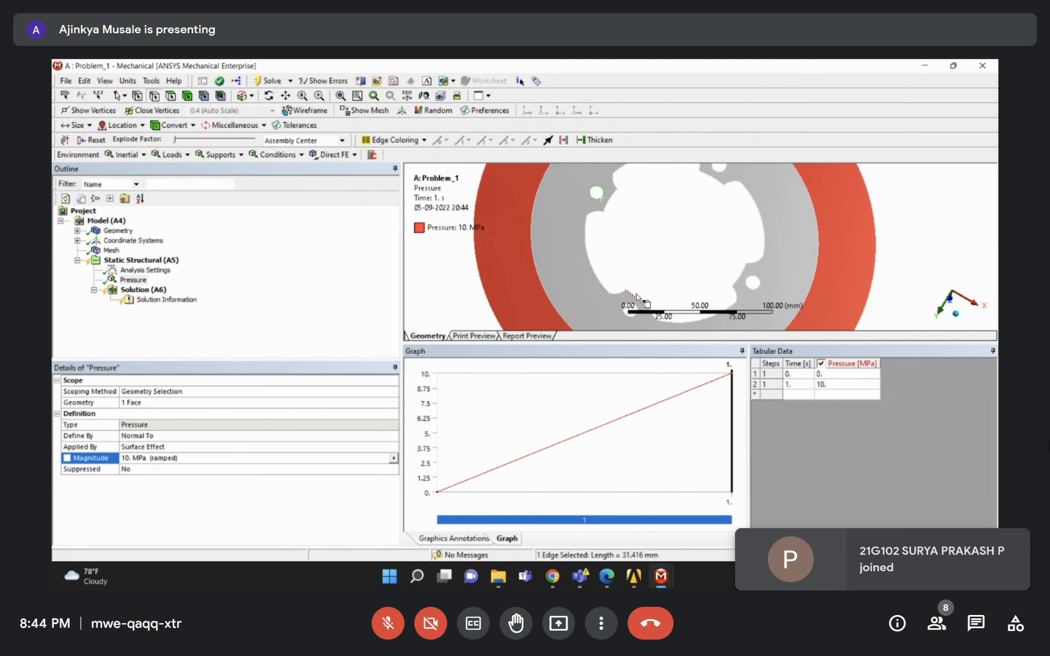
{"action": "left_click", "coordinate": [632, 316], "text": "ctrl"}
{"action": "left_click", "coordinate": [757, 286], "text": "ctrl"}
{"action": "left_click", "coordinate": [720, 170], "text": "ctrl"}
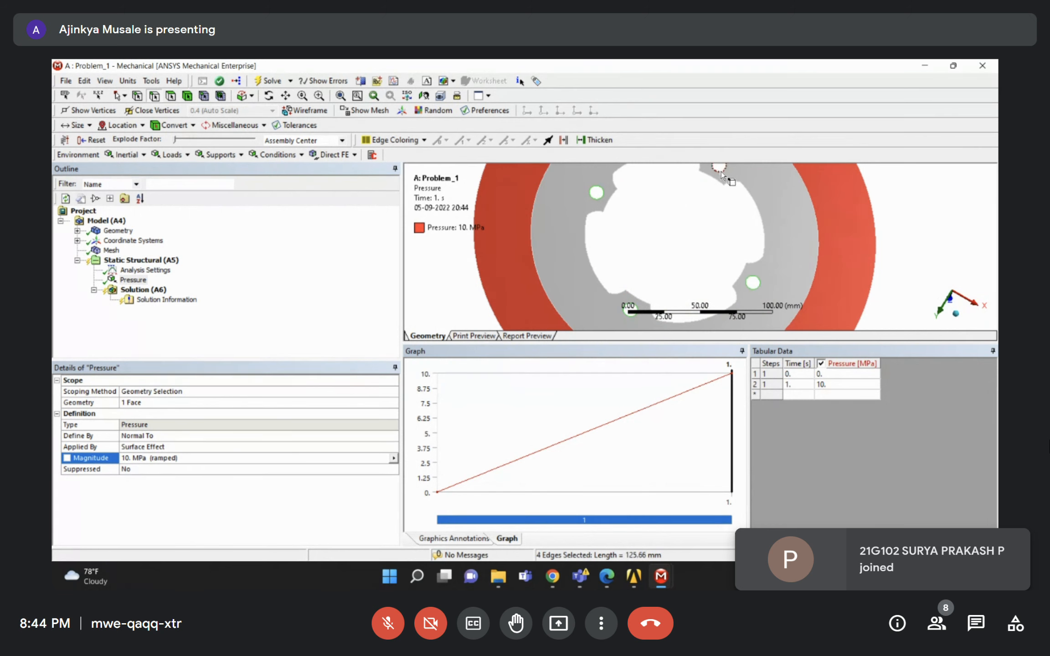
{"action": "right_click", "coordinate": [137, 262]}
{"action": "mouse_move", "coordinate": [153, 272]}
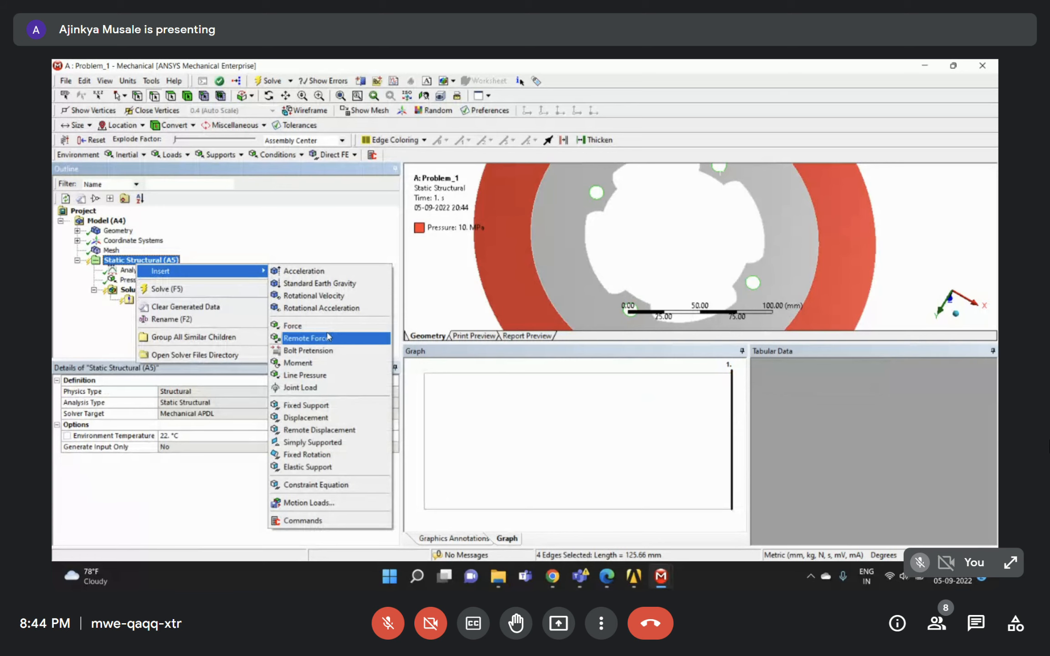
{"action": "left_click", "coordinate": [308, 406]}
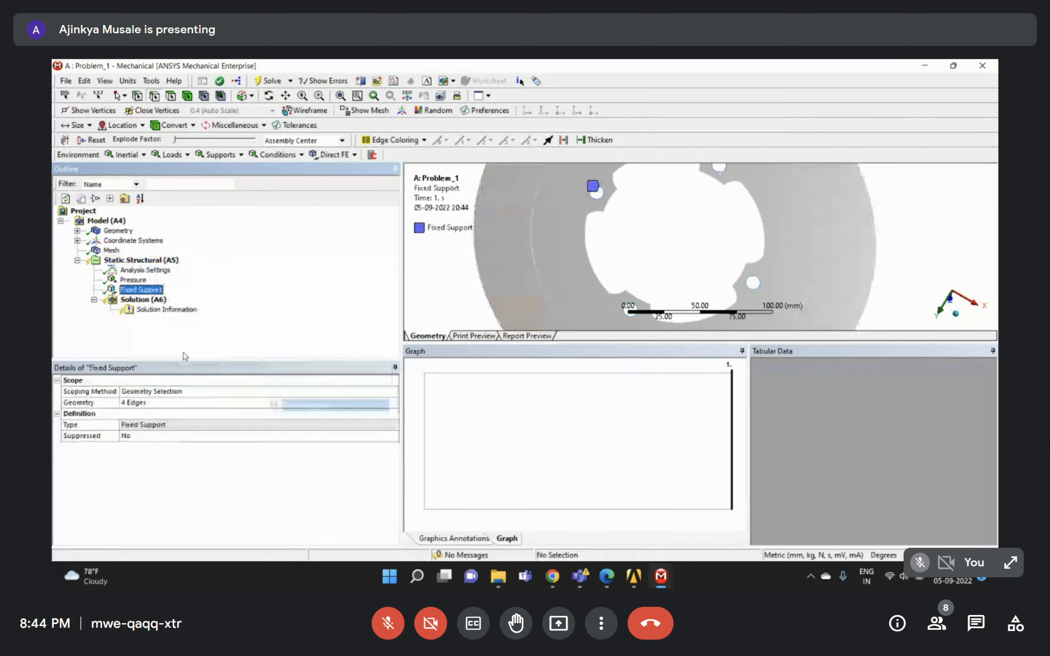
Solve the static structural analysis of the brake disc.
{"action": "right_click", "coordinate": [143, 301]}
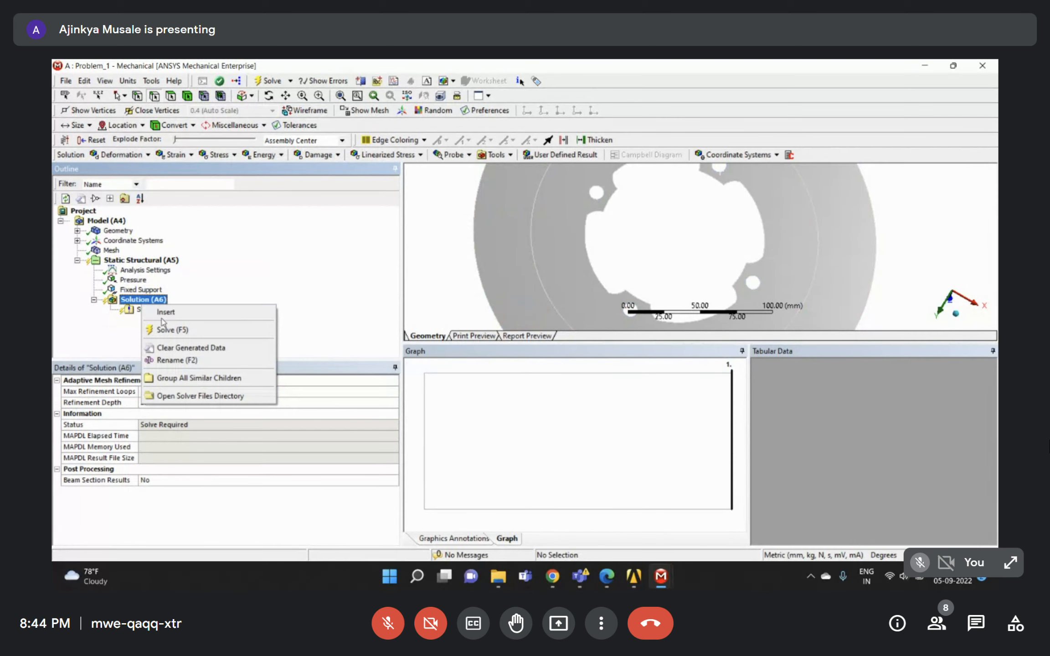
{"action": "left_click", "coordinate": [165, 330]}
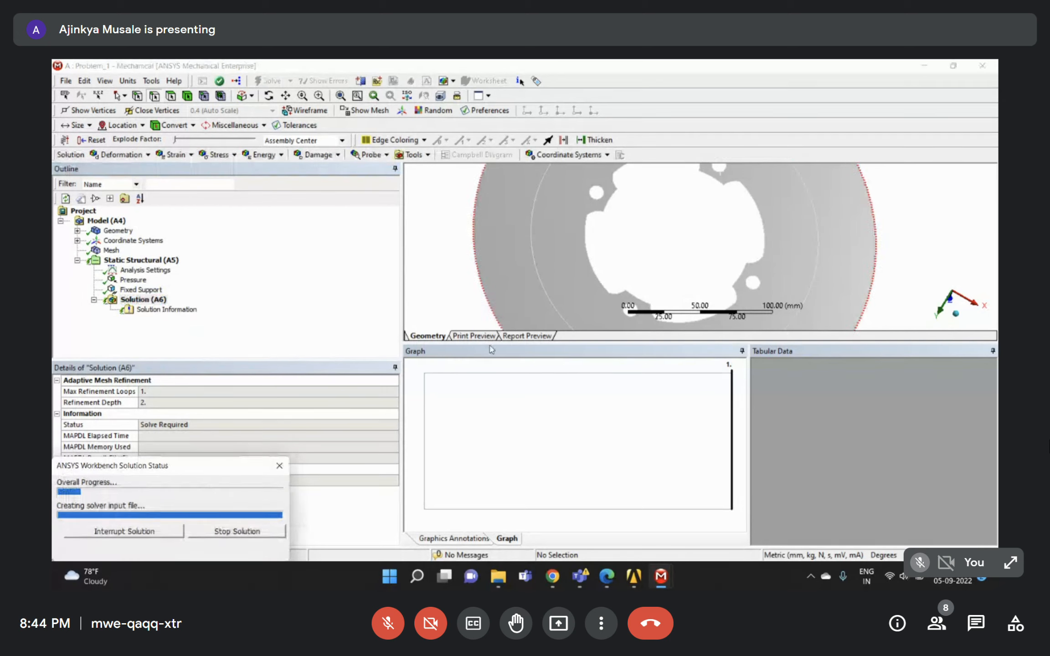
Reset the Mechanical window layout to its default arrangement.
{"action": "left_click", "coordinate": [105, 80]}
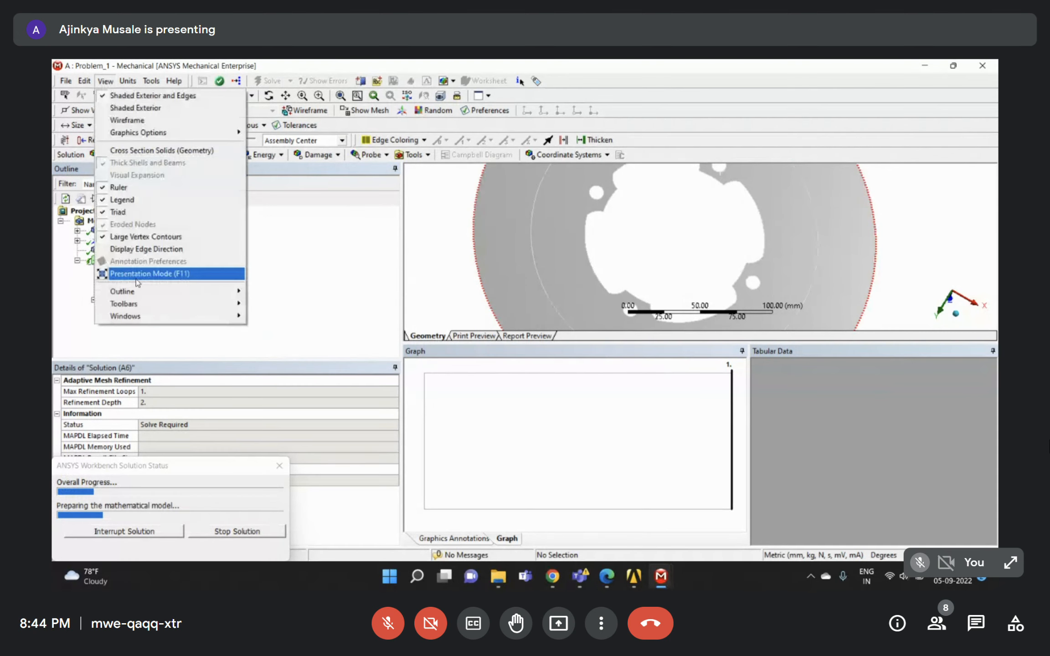
{"action": "mouse_move", "coordinate": [201, 317]}
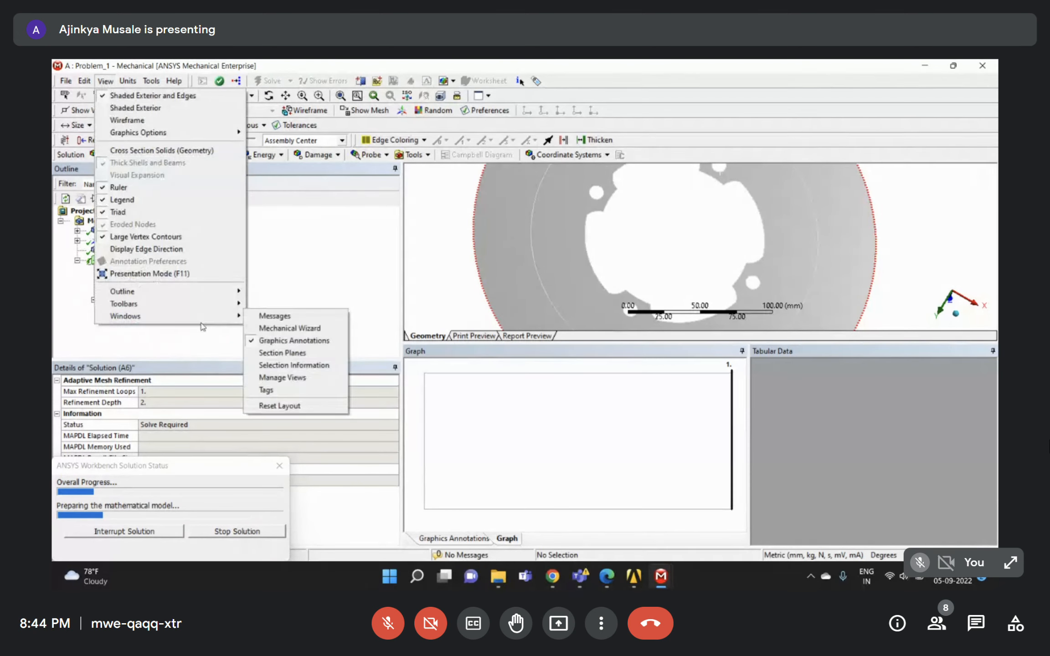
{"action": "left_click", "coordinate": [105, 83]}
{"action": "mouse_move", "coordinate": [224, 318]}
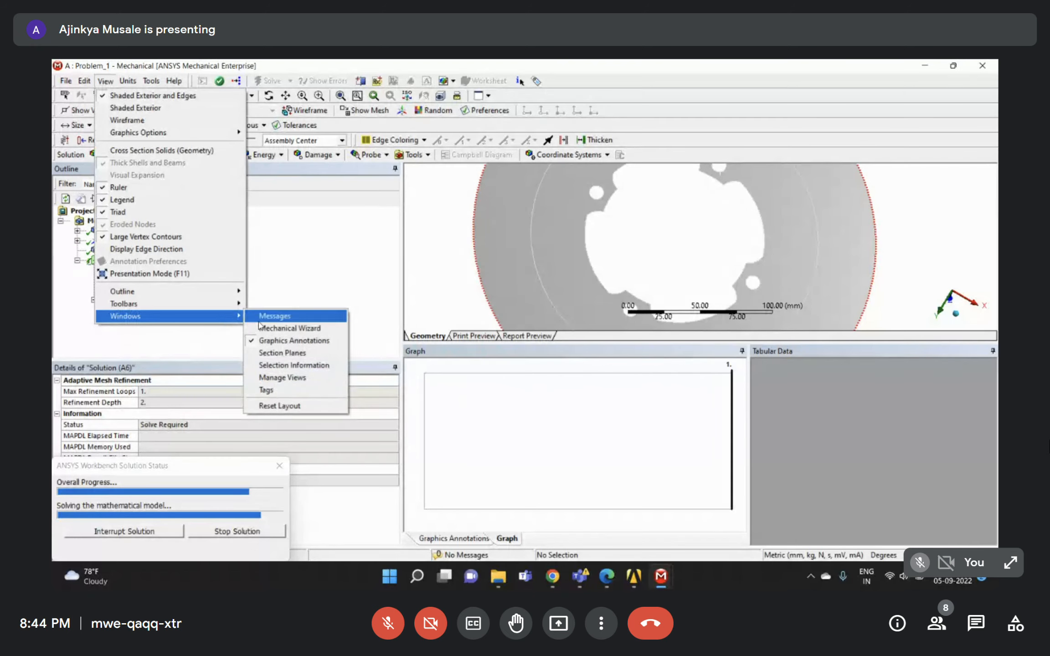
{"action": "left_click", "coordinate": [275, 406]}
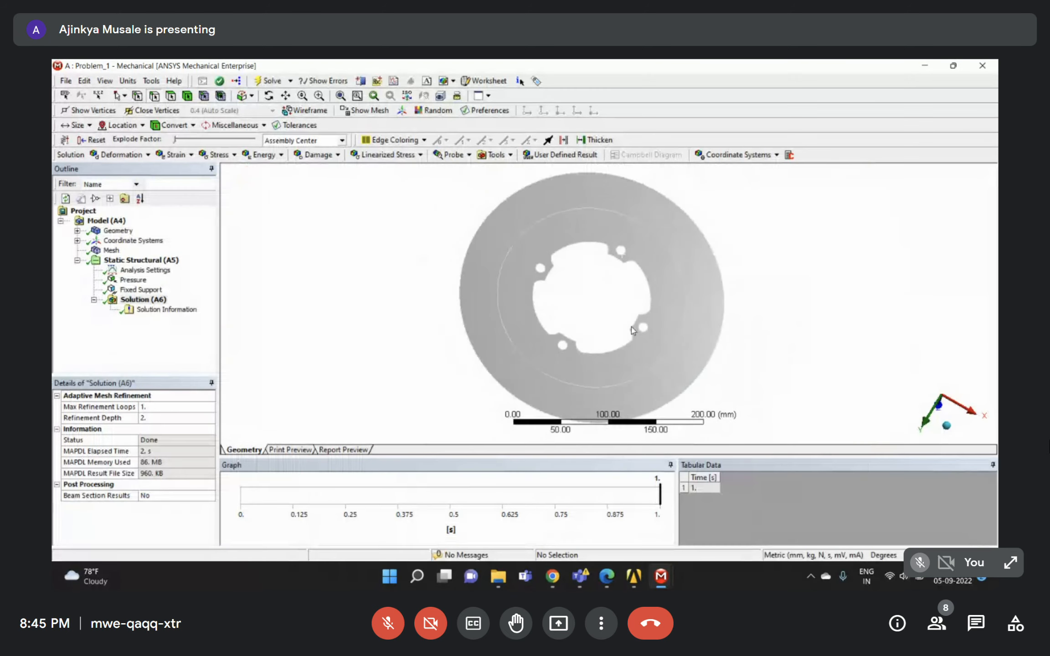
Add a total deformation result to the solved brake disc analysis.
{"action": "scroll", "coordinate": [631, 327], "scroll_direction": "down", "scroll_amount": 3}
{"action": "mouse_move", "coordinate": [631, 327]}
{"action": "middle_mouse_down"}
{"action": "mouse_move", "coordinate": [637, 307]}
{"action": "mouse_move", "coordinate": [632, 319]}
{"action": "middle_mouse_up"}
{"action": "left_click", "coordinate": [151, 299]}
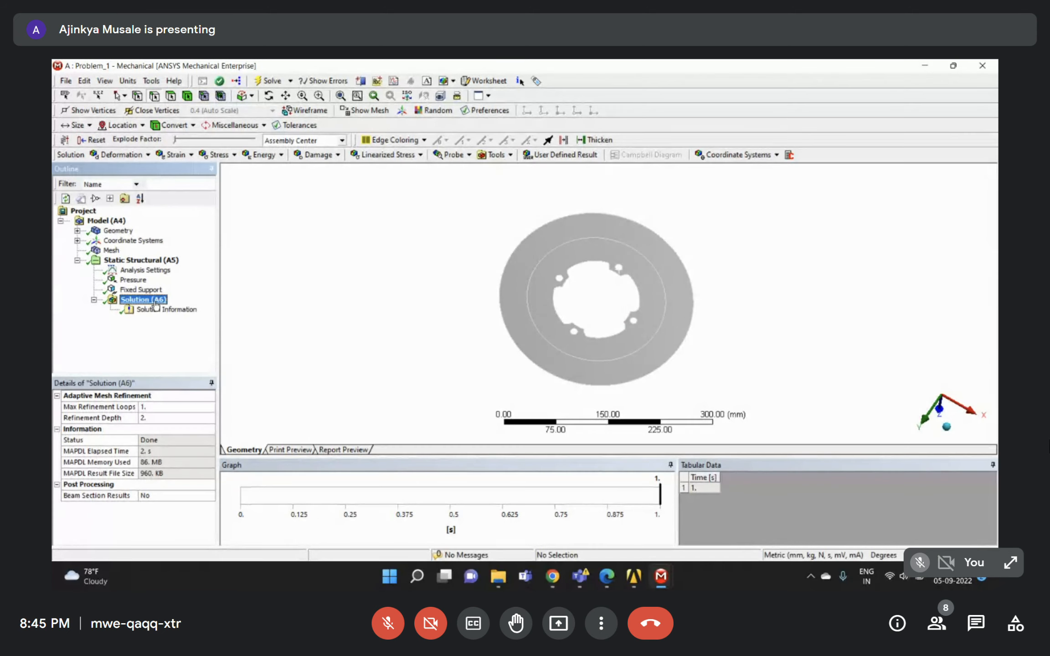
{"action": "right_click", "coordinate": [158, 301]}
{"action": "mouse_move", "coordinate": [174, 313]}
{"action": "mouse_move", "coordinate": [328, 322]}
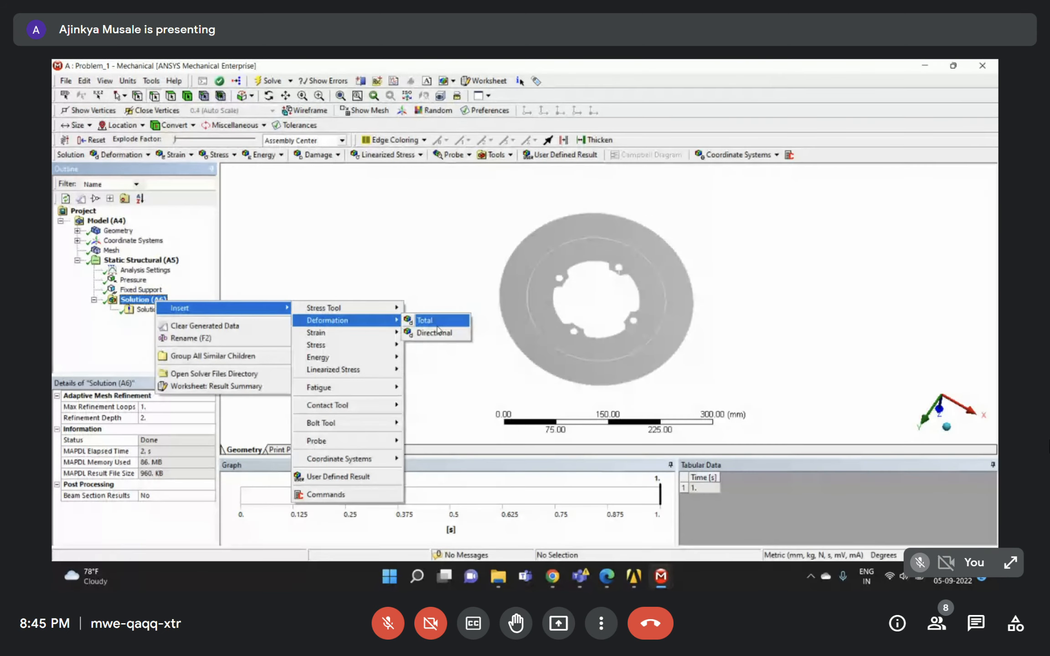
{"action": "left_click", "coordinate": [426, 320]}
Add an equivalent (von-Mises) stress result to the solution and evaluate all results.
{"action": "right_click", "coordinate": [160, 302]}
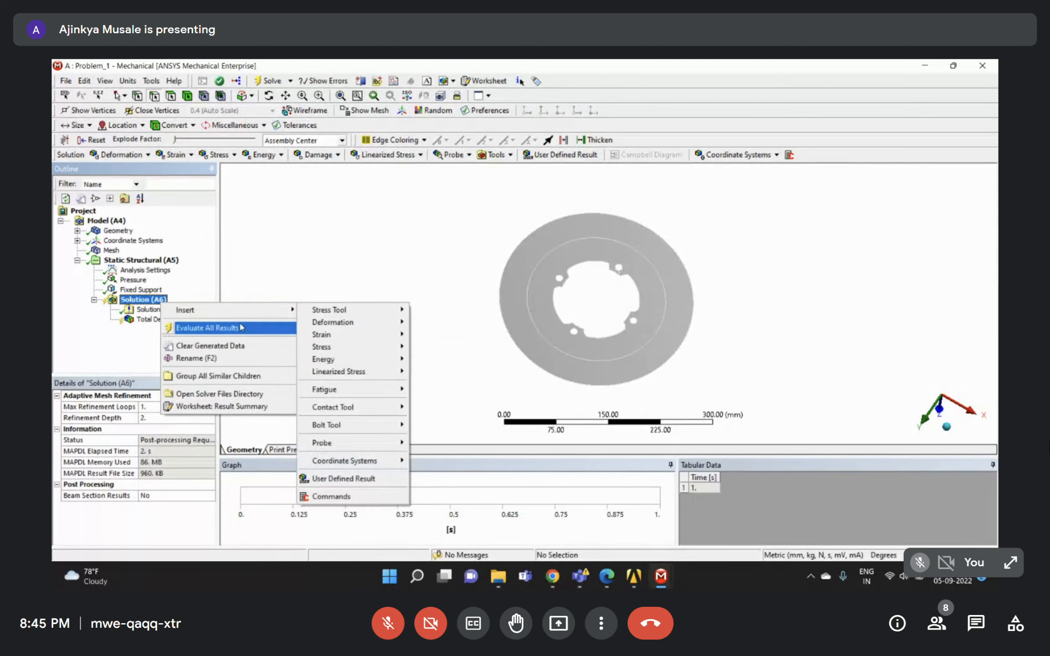
{"action": "mouse_move", "coordinate": [290, 307]}
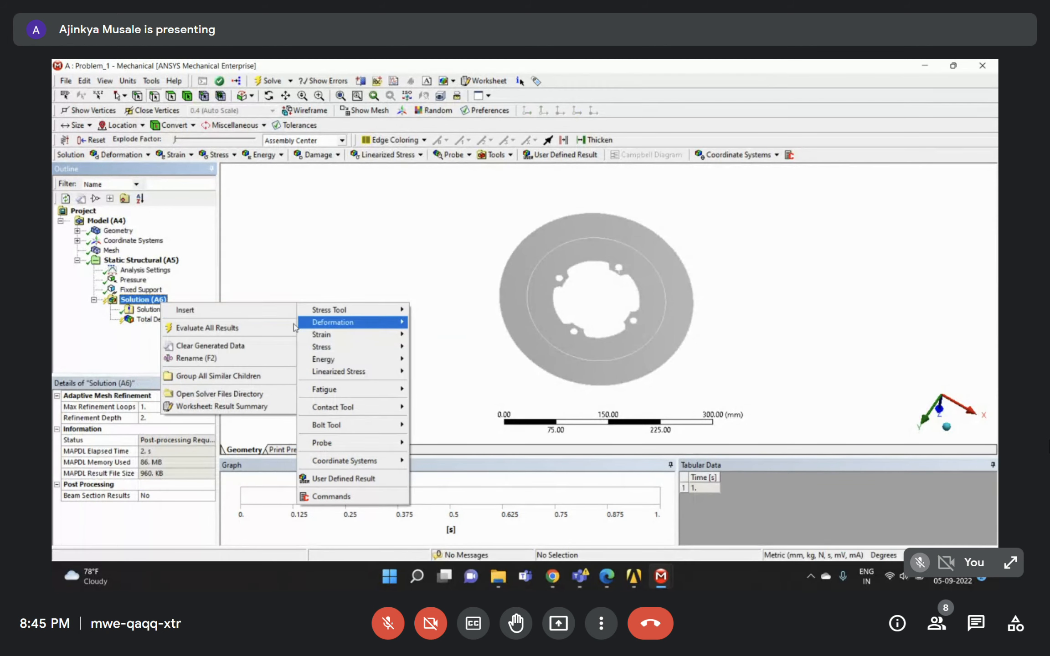
{"action": "mouse_move", "coordinate": [347, 347]}
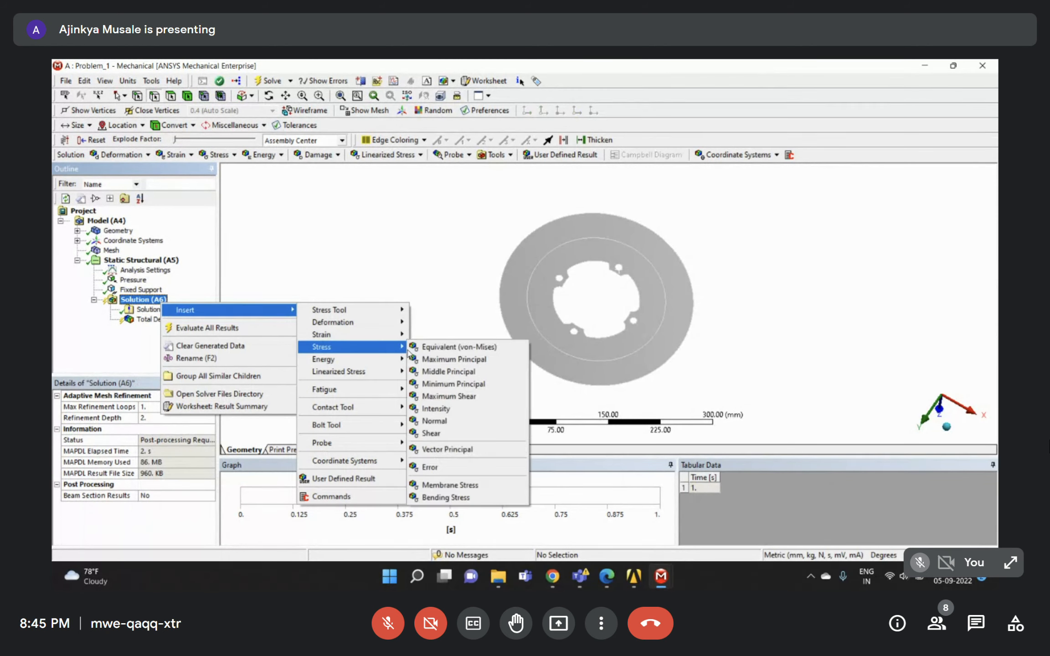
{"action": "left_click", "coordinate": [444, 347]}
{"action": "right_click", "coordinate": [163, 319]}
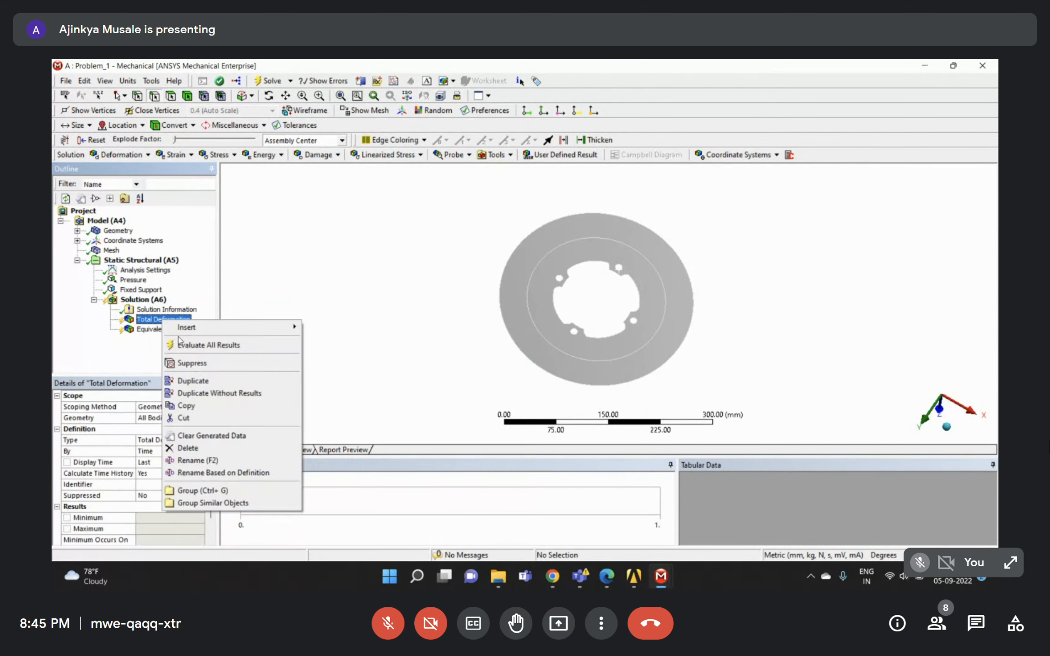
{"action": "left_click", "coordinate": [196, 344]}
Examine the total deformation and equivalent stress contours on the brake disc.
{"action": "left_click", "coordinate": [152, 319]}
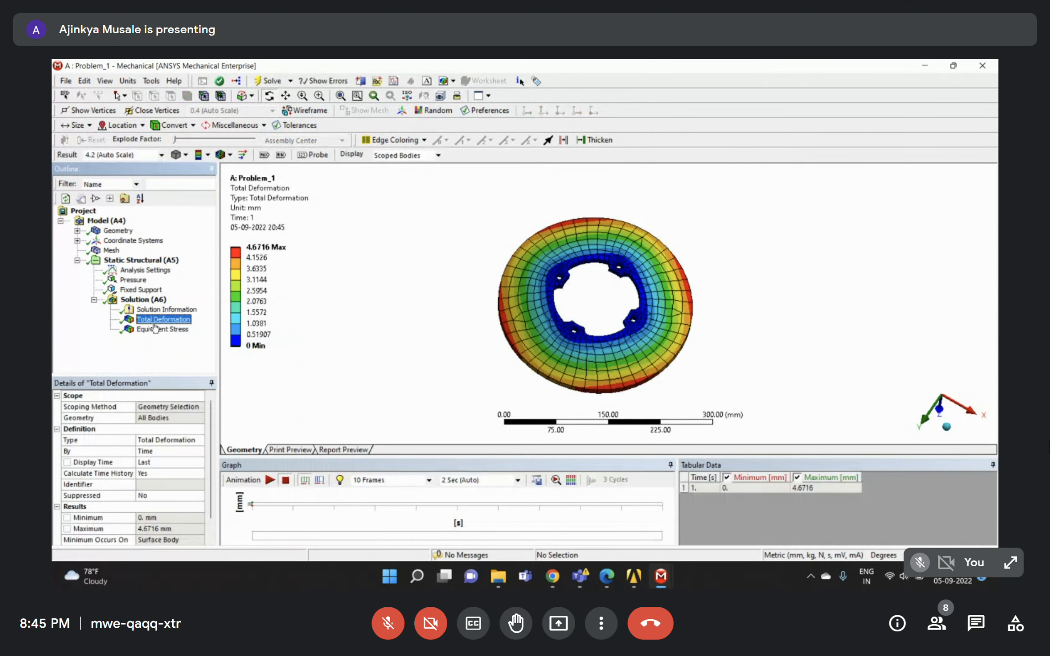
{"action": "middle_click_drag", "start_coordinate": [617, 317], "coordinate": [617, 196]}
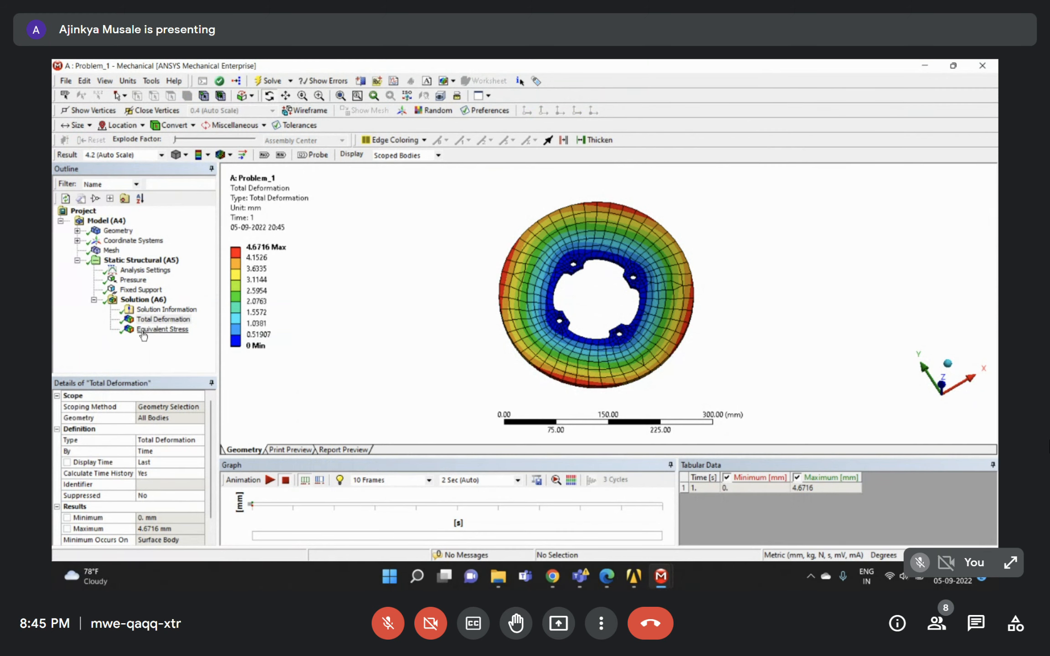
{"action": "left_click", "coordinate": [162, 329]}
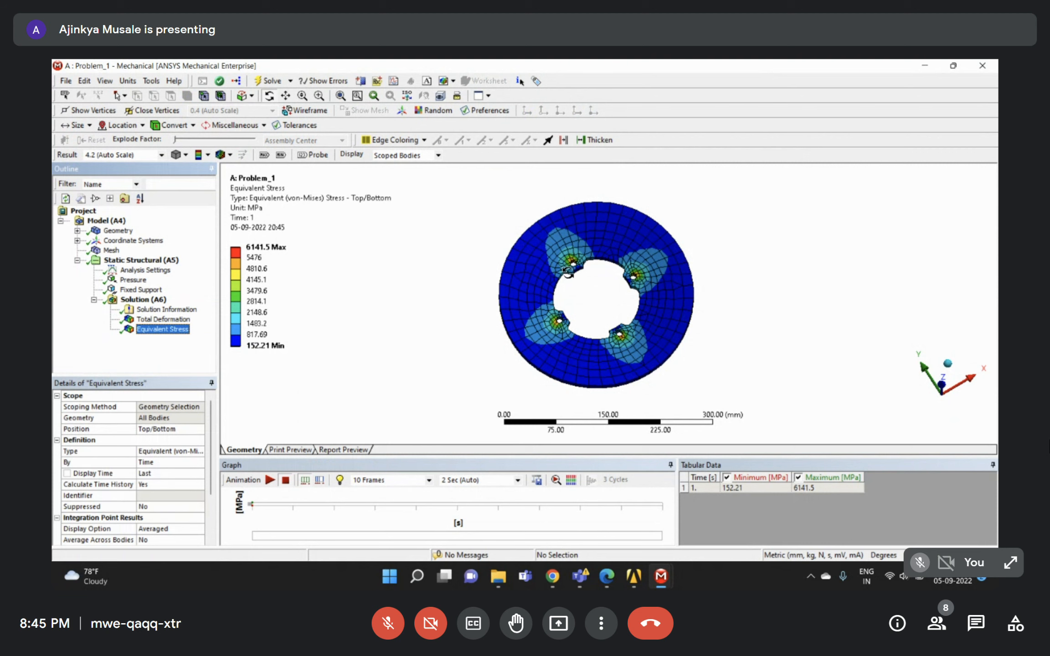
{"action": "mouse_move", "coordinate": [563, 280]}
{"action": "left_mouse_down"}
{"action": "mouse_move", "coordinate": [593, 310]}
{"action": "mouse_move", "coordinate": [576, 298]}
{"action": "left_mouse_up"}
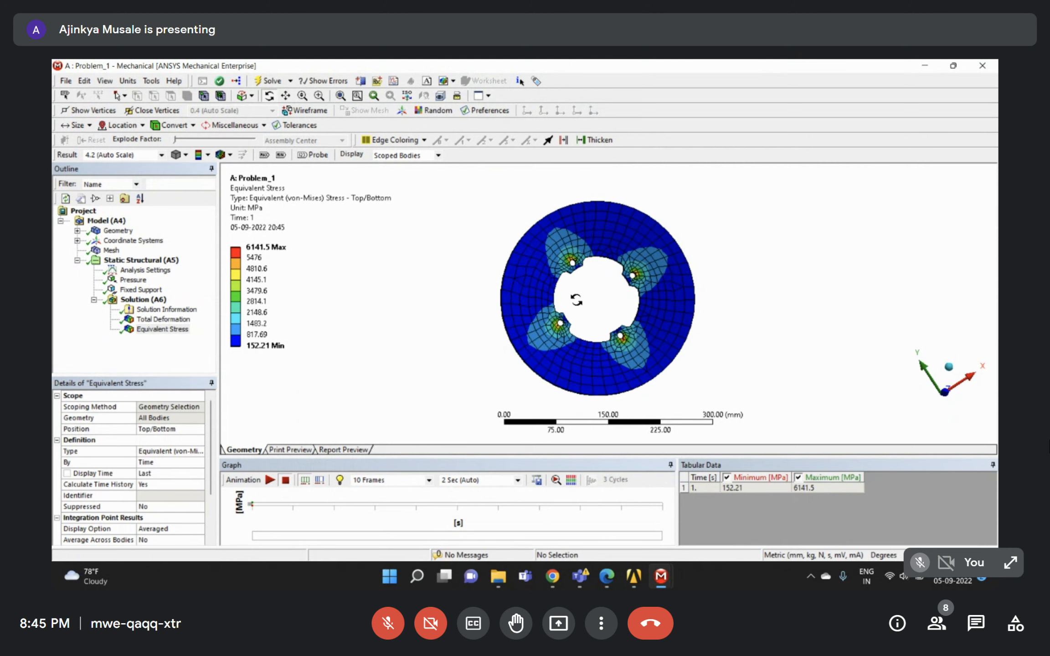
{"action": "left_click", "coordinate": [166, 330]}
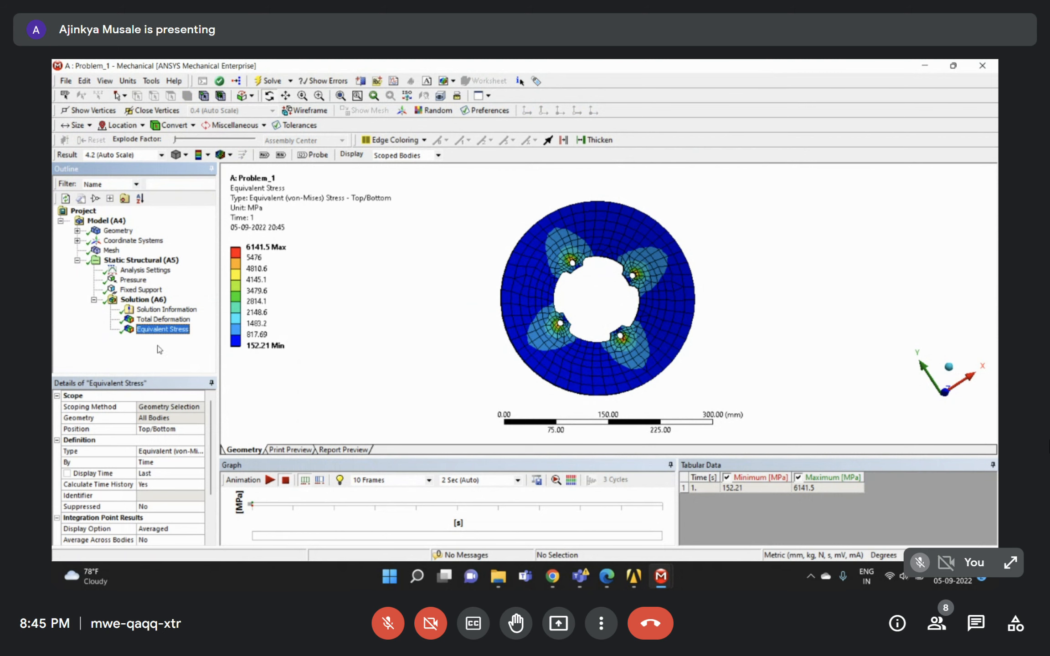
Check the outputs required for Case 1 in the assignment PDF, and review the pressure load on the disc in Mechanical.
{"action": "left_click", "coordinate": [606, 576]}
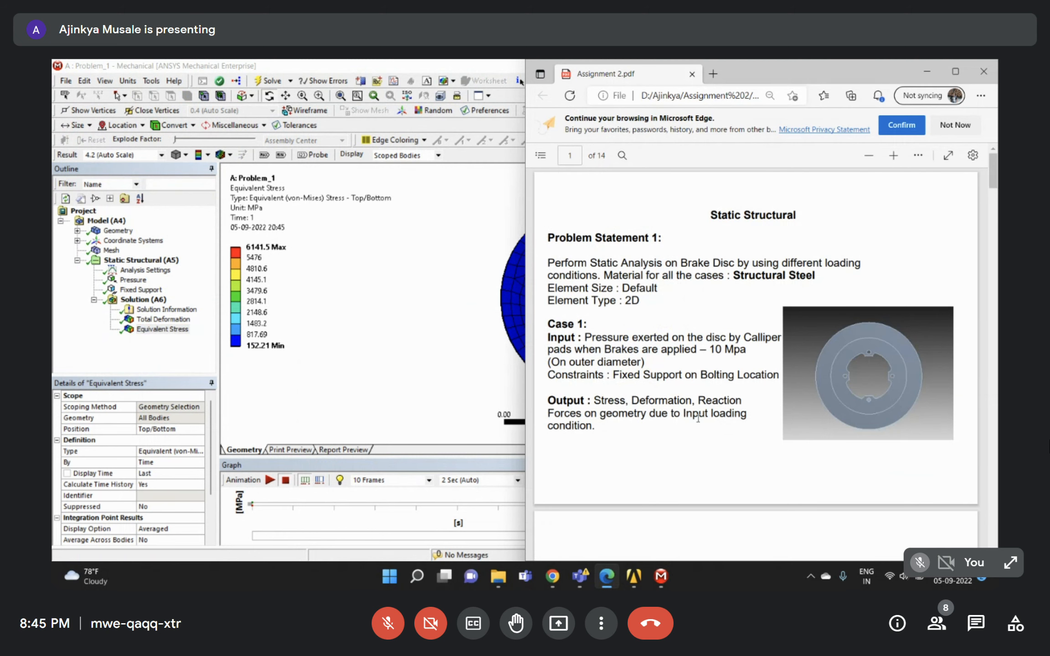
{"action": "left_click", "coordinate": [444, 325]}
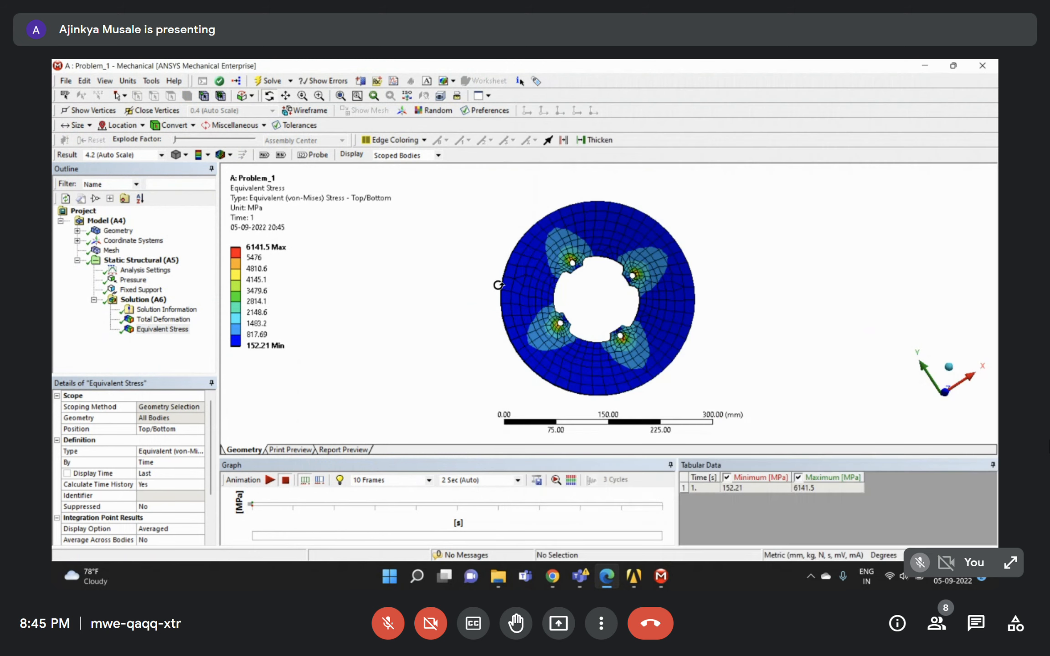
{"action": "left_click", "coordinate": [133, 280]}
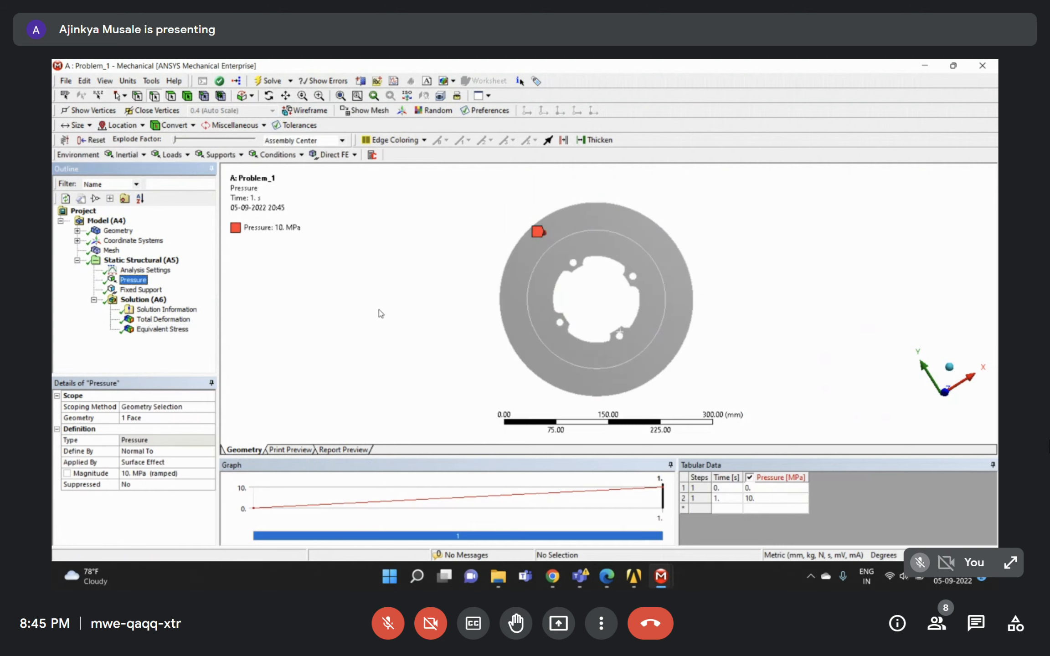
{"action": "middle_click_drag", "start_coordinate": [641, 300], "coordinate": [456, 277]}
{"action": "middle_click_drag", "start_coordinate": [349, 237], "coordinate": [283, 236]}
{"action": "middle_click_drag", "start_coordinate": [573, 311], "coordinate": [569, 303]}
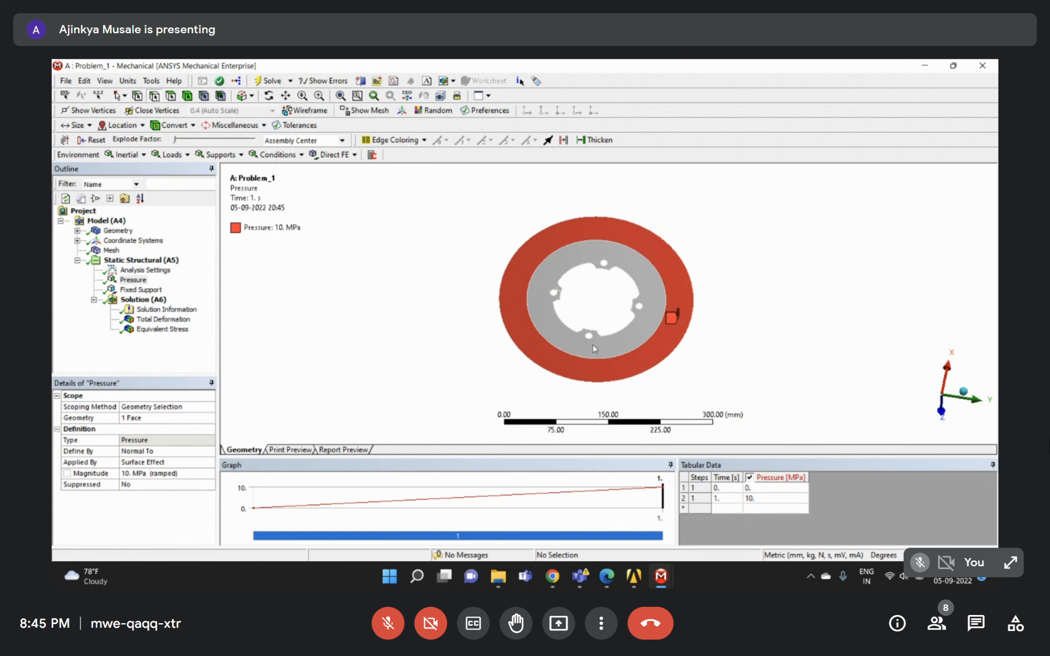
Create a force reaction result under the solution directly from the fixed support, and evaluate it.
{"action": "left_click", "coordinate": [157, 289]}
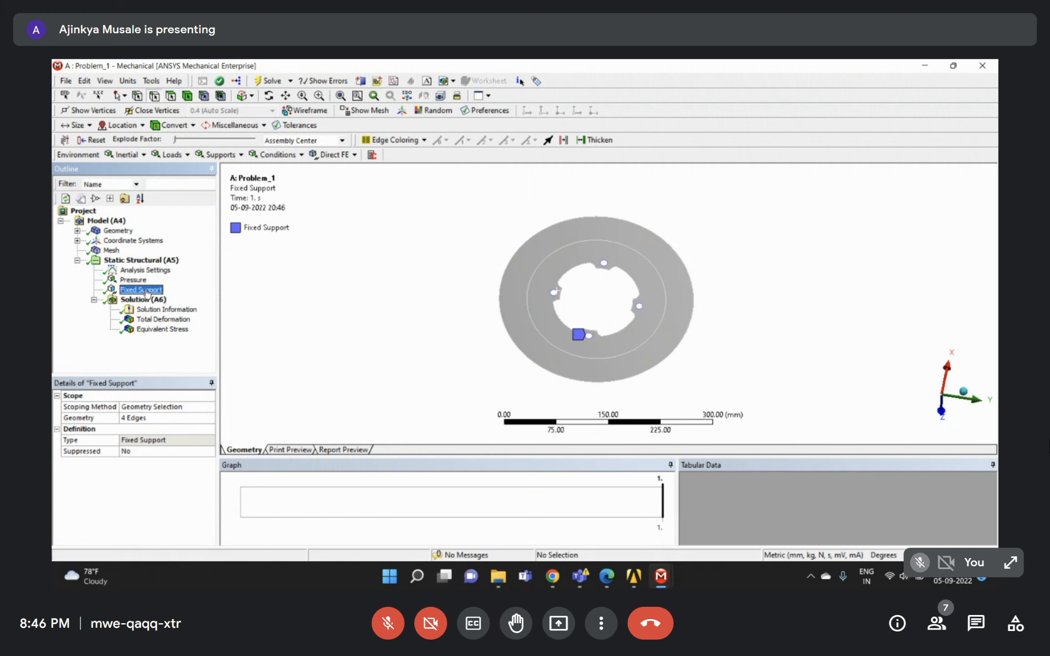
{"action": "left_click_drag", "start_coordinate": [146, 290], "coordinate": [149, 301]}
{"action": "left_click", "coordinate": [147, 341]}
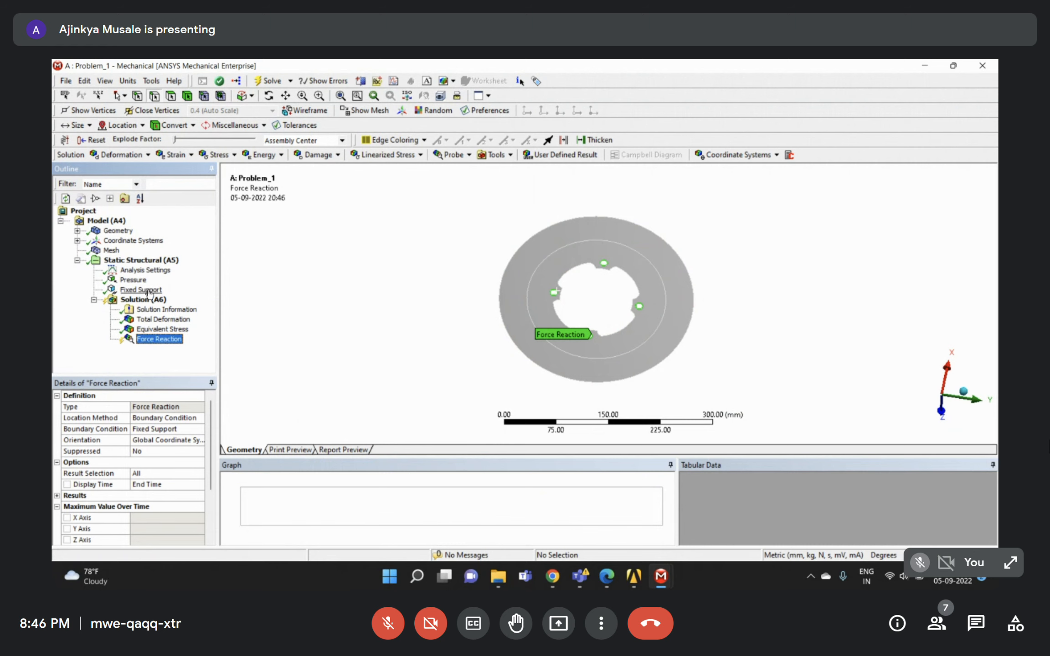
{"action": "right_click", "coordinate": [145, 343]}
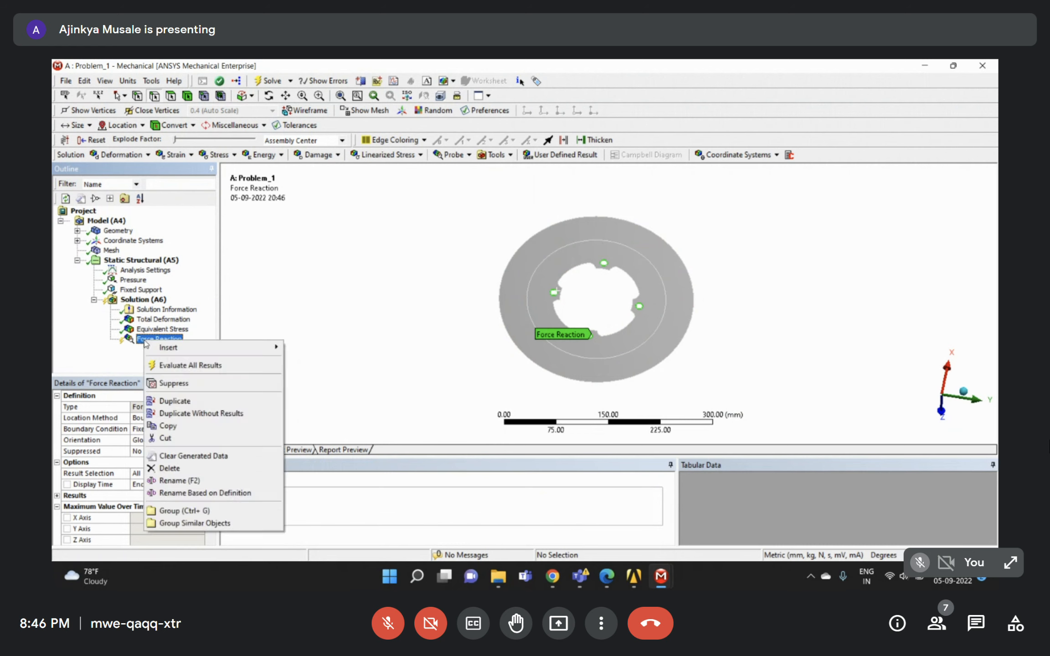
{"action": "left_click", "coordinate": [173, 365]}
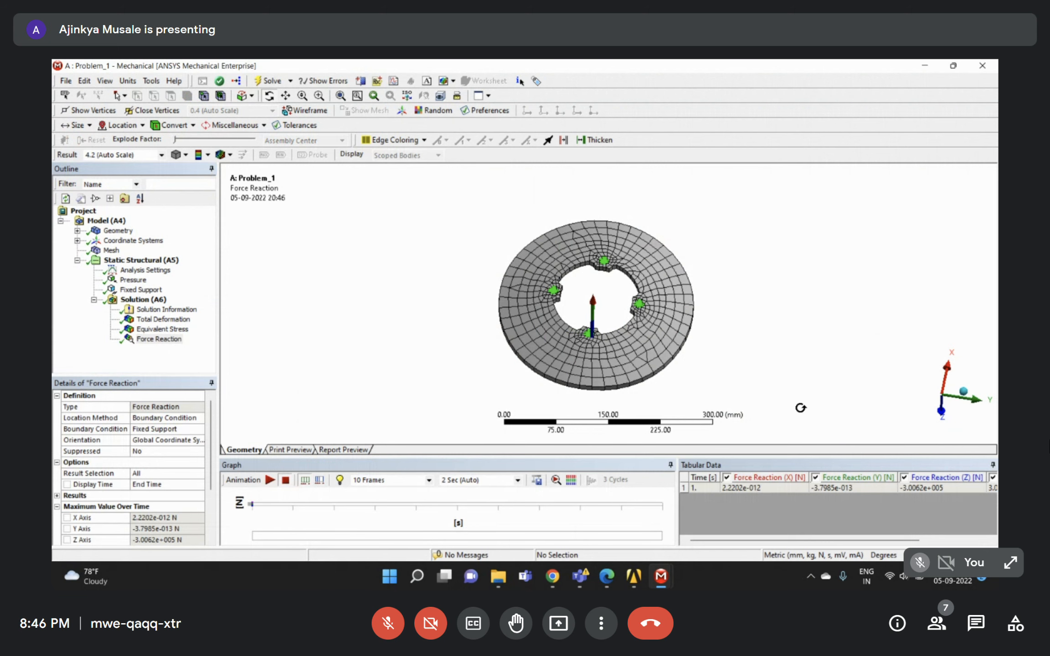
Examine the reaction force vectors on the disc and the Z component in the tabular data.
{"action": "middle_click_drag", "start_coordinate": [738, 339], "coordinate": [715, 326]}
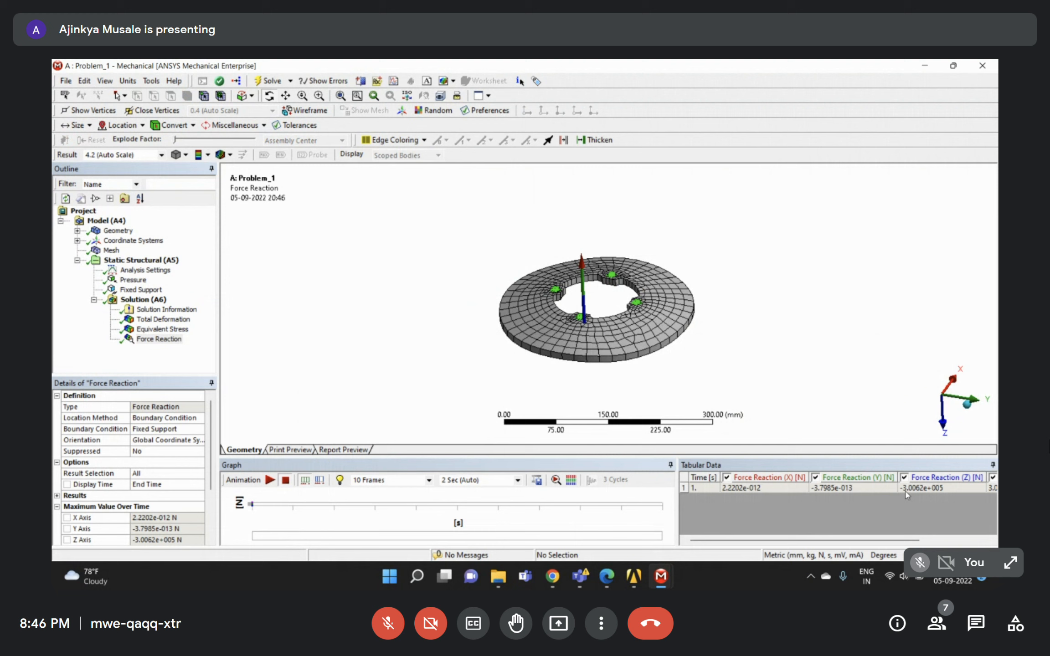
{"action": "left_click", "coordinate": [941, 490]}
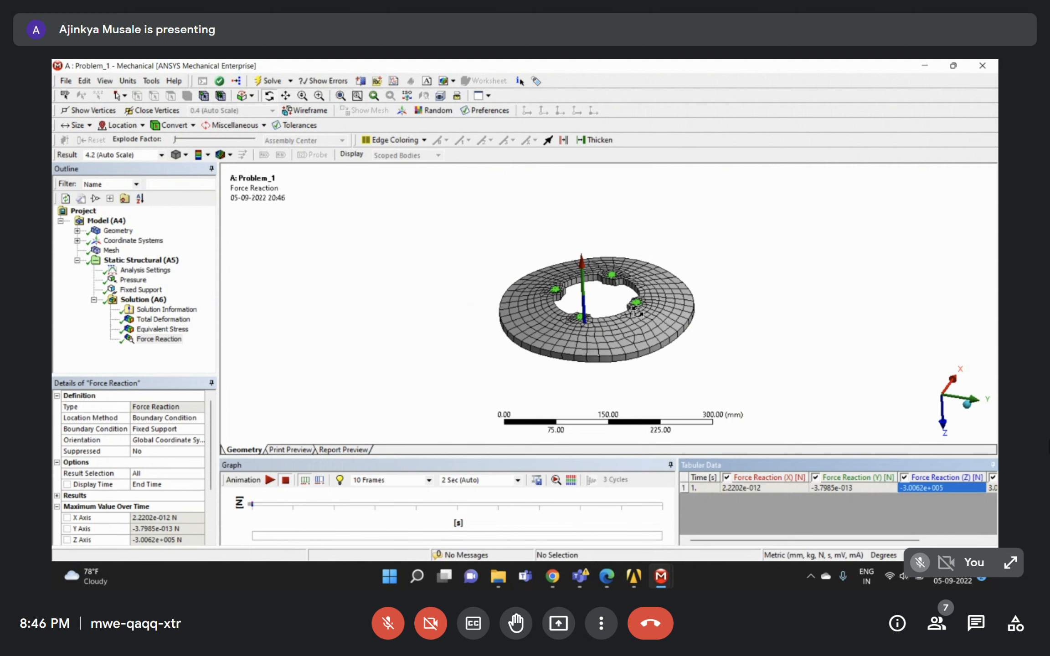
{"action": "left_click", "coordinate": [159, 342]}
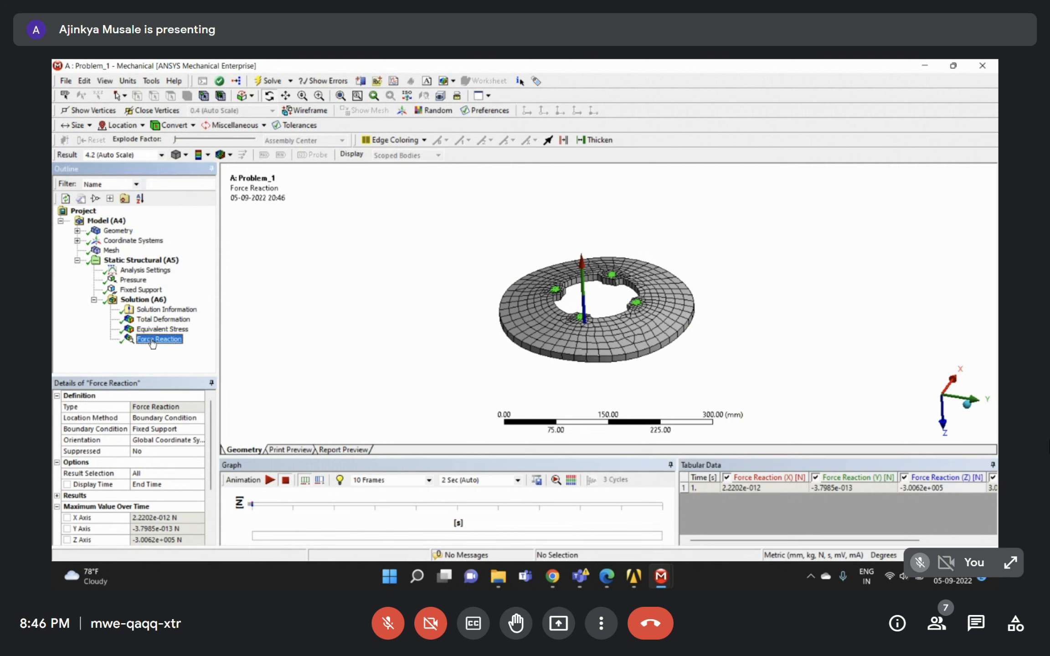
Insert a second force reaction probe under the solution with Fixed Support as its boundary condition.
{"action": "right_click", "coordinate": [151, 301]}
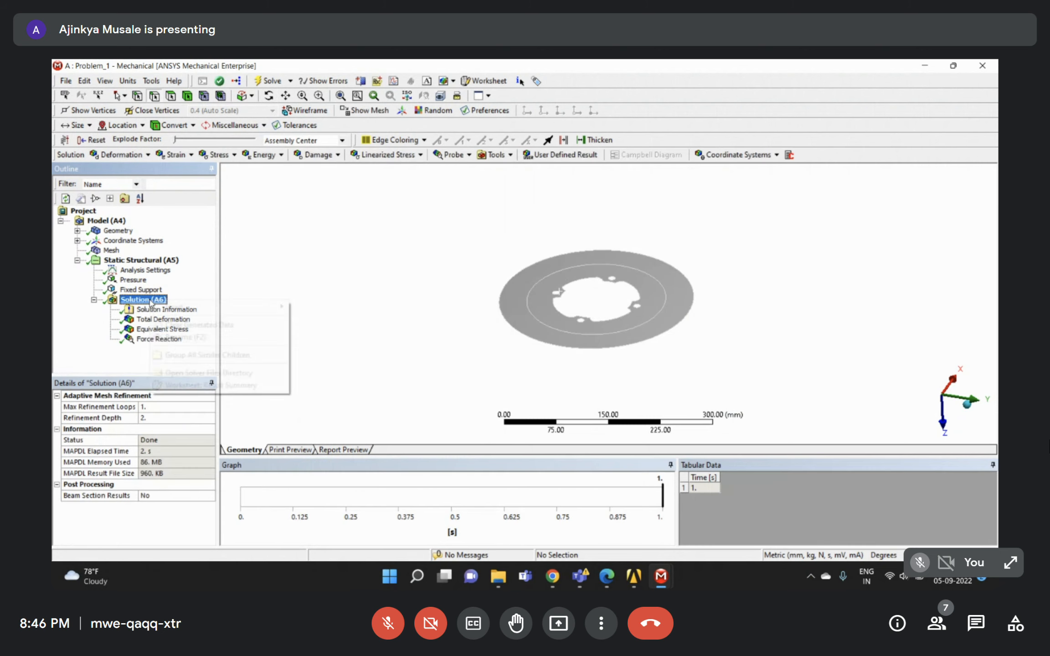
{"action": "mouse_move", "coordinate": [181, 308]}
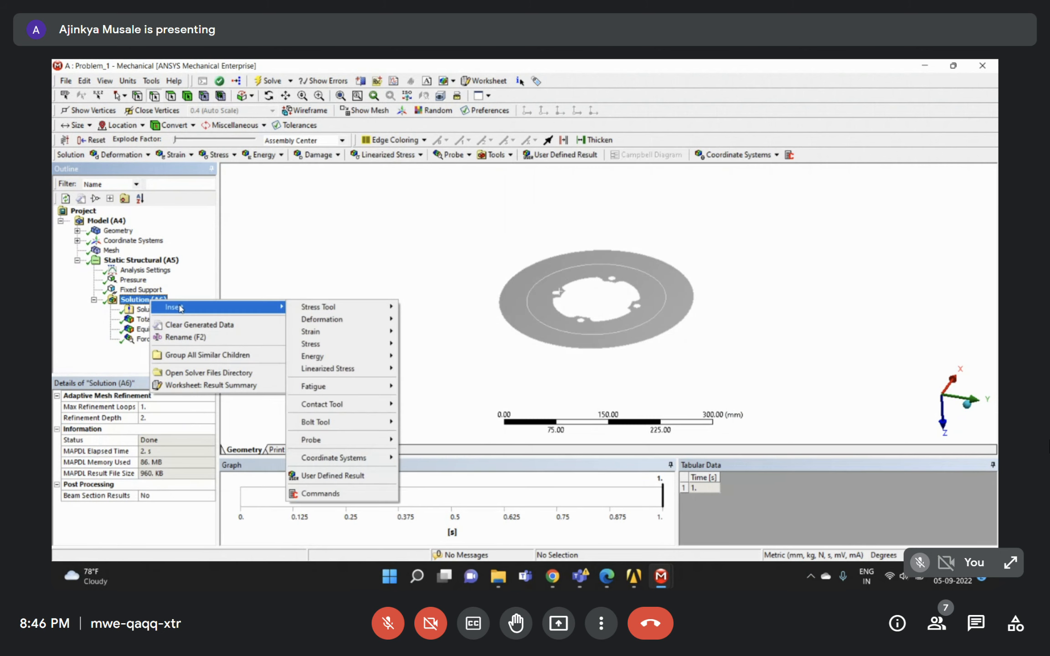
{"action": "mouse_move", "coordinate": [394, 442]}
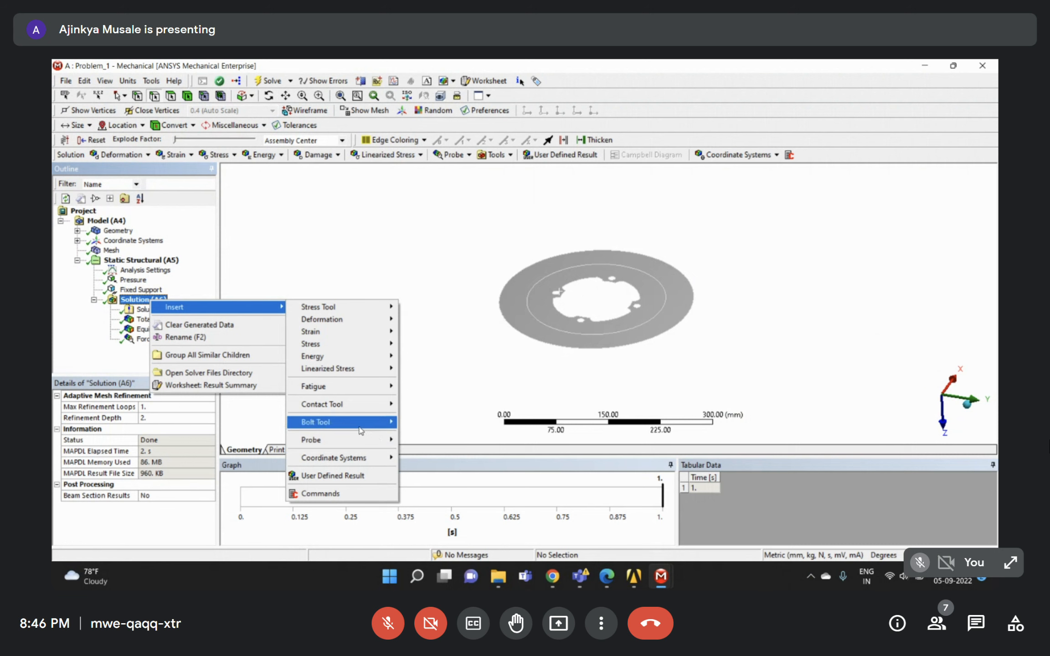
{"action": "mouse_move", "coordinate": [345, 444]}
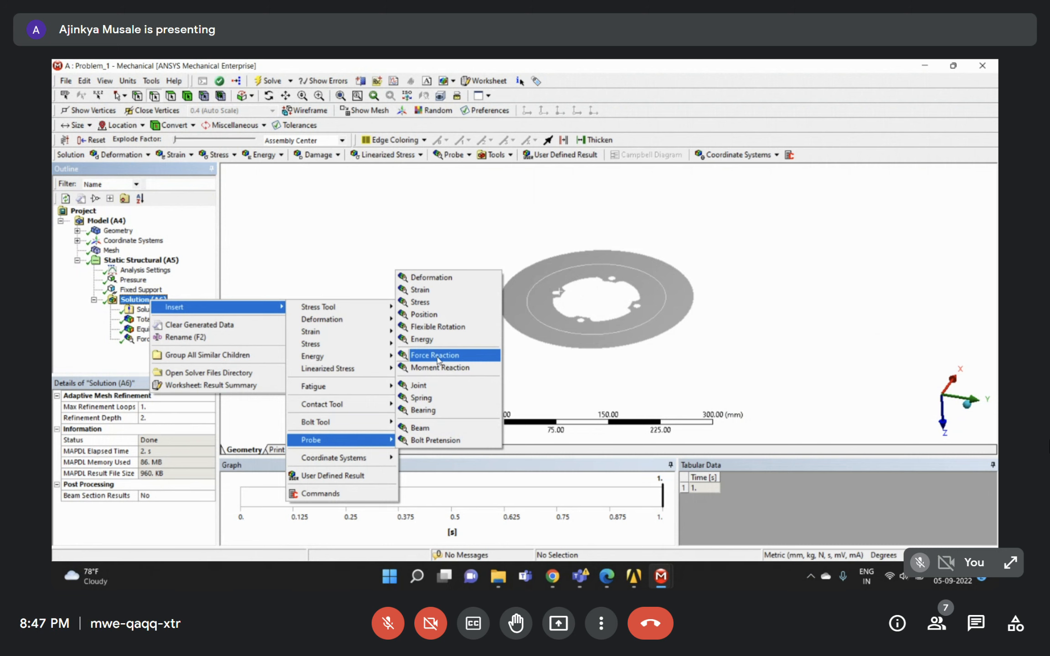
{"action": "left_click", "coordinate": [436, 357]}
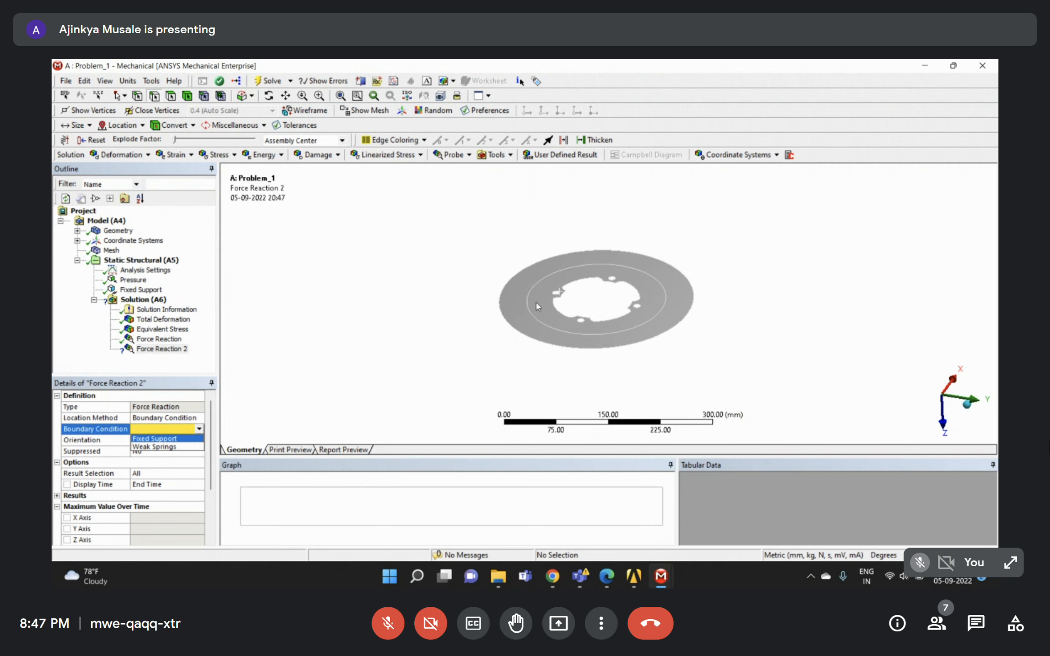
{"action": "left_click", "coordinate": [154, 439]}
Evaluate the results for the second force reaction probe.
{"action": "left_click", "coordinate": [162, 349]}
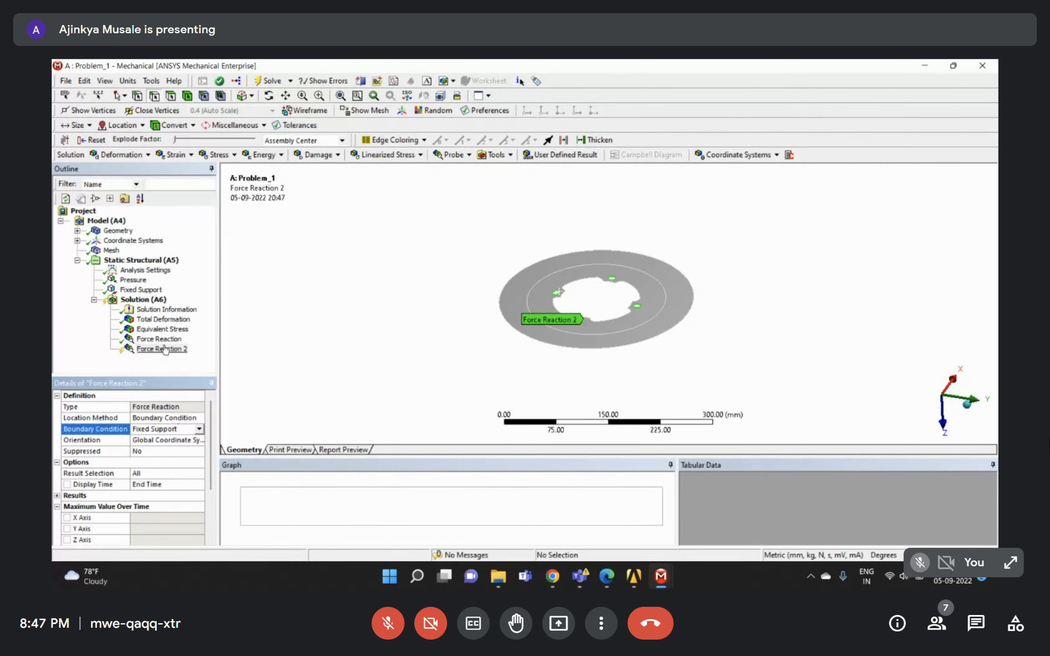
{"action": "right_click", "coordinate": [161, 354]}
{"action": "left_click", "coordinate": [196, 373]}
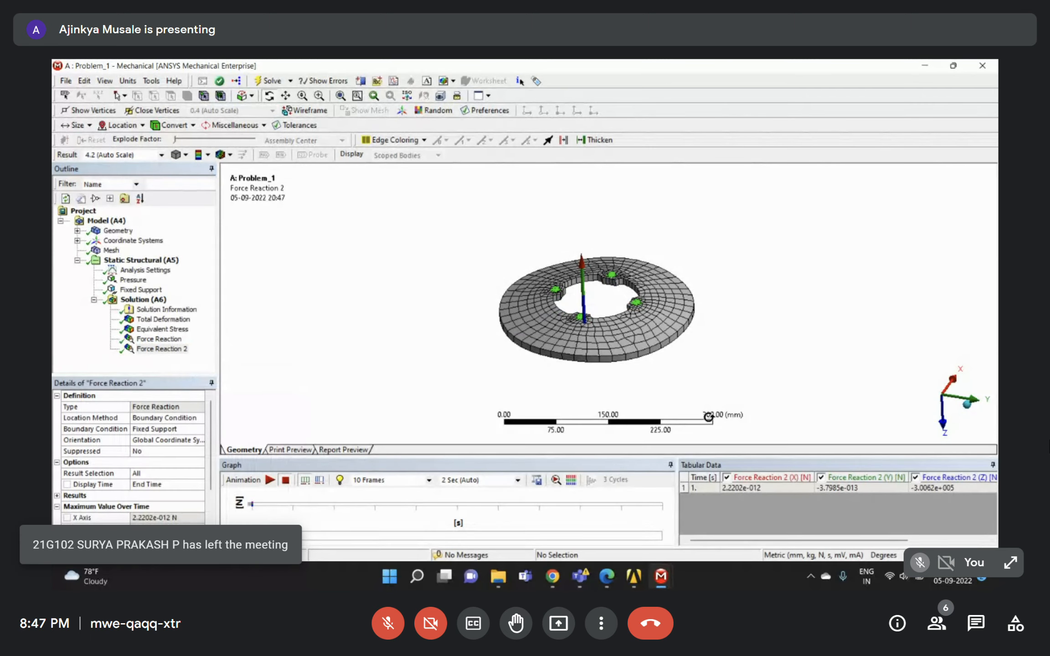
Compare the results of the two force reaction probes.
{"action": "left_click", "coordinate": [161, 340]}
{"action": "left_click", "coordinate": [161, 350]}
{"action": "left_click", "coordinate": [160, 341]}
{"action": "left_click", "coordinate": [160, 350]}
{"action": "left_click", "coordinate": [142, 290]}
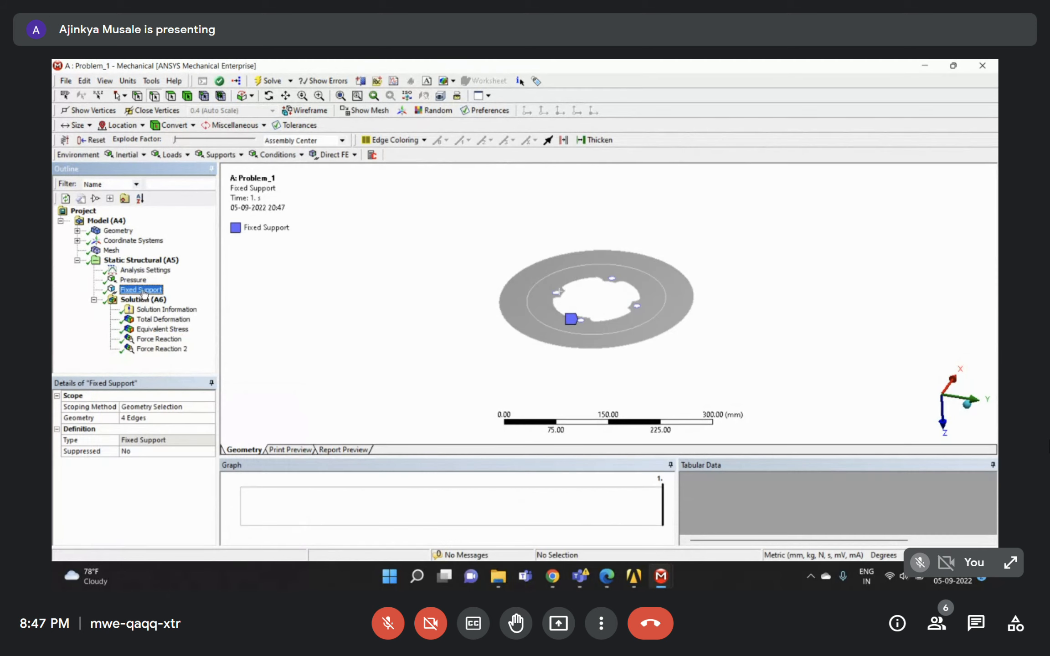
{"action": "right_click", "coordinate": [143, 300]}
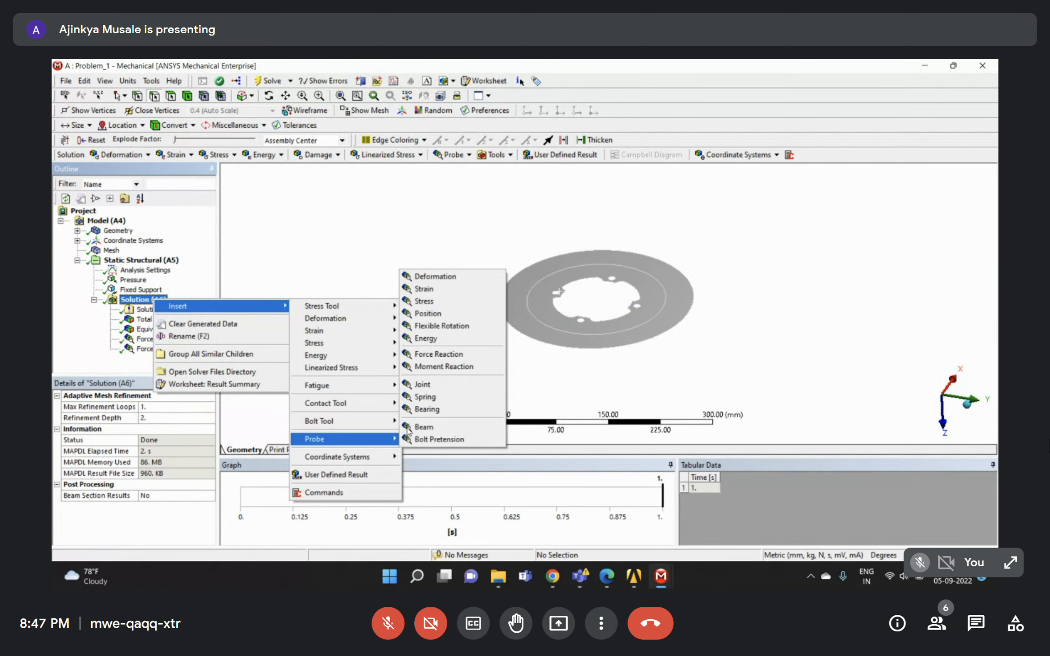
{"action": "left_click", "coordinate": [564, 383]}
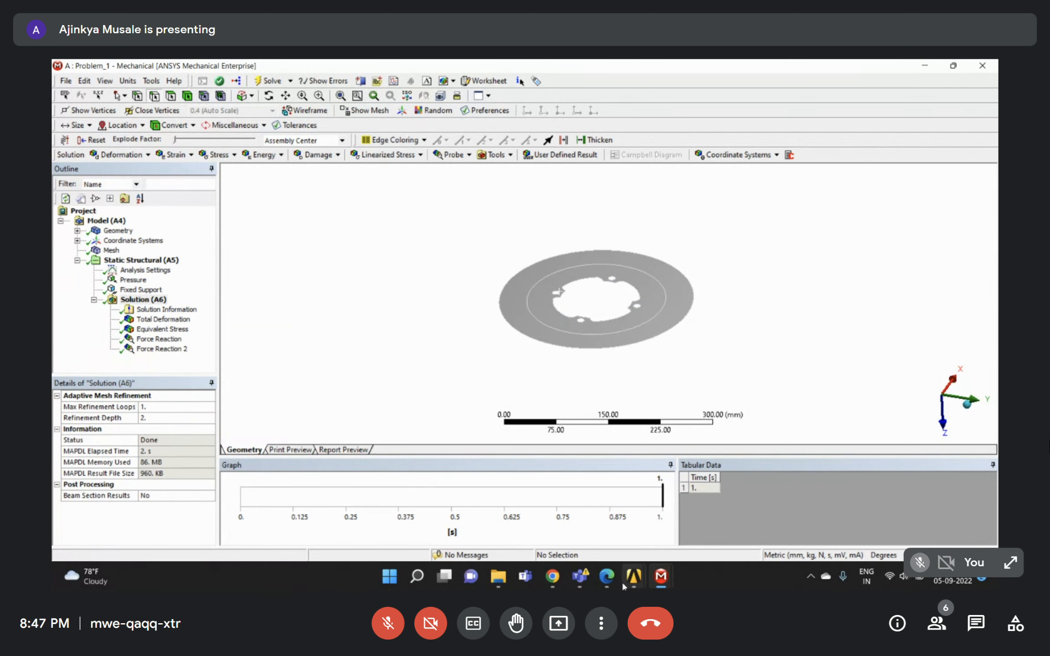
Switch to the Assignment 2 PDF in Edge and read the Case 2 loads, constraints and required outputs.
{"action": "left_click", "coordinate": [607, 576]}
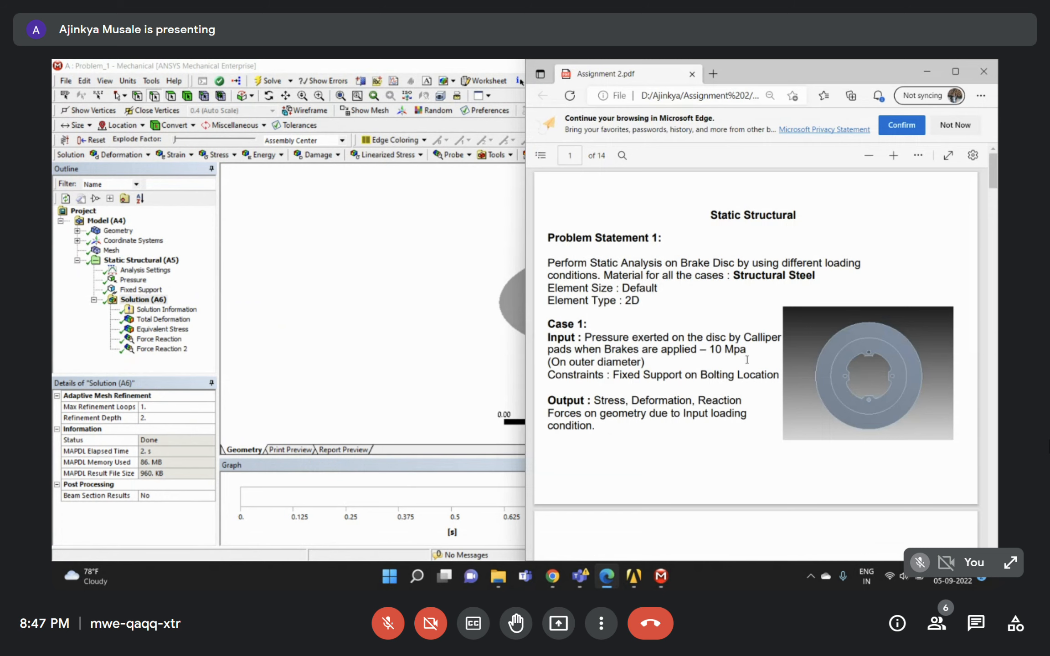
{"action": "scroll", "coordinate": [738, 365], "scroll_direction": "down", "scroll_amount": 4}
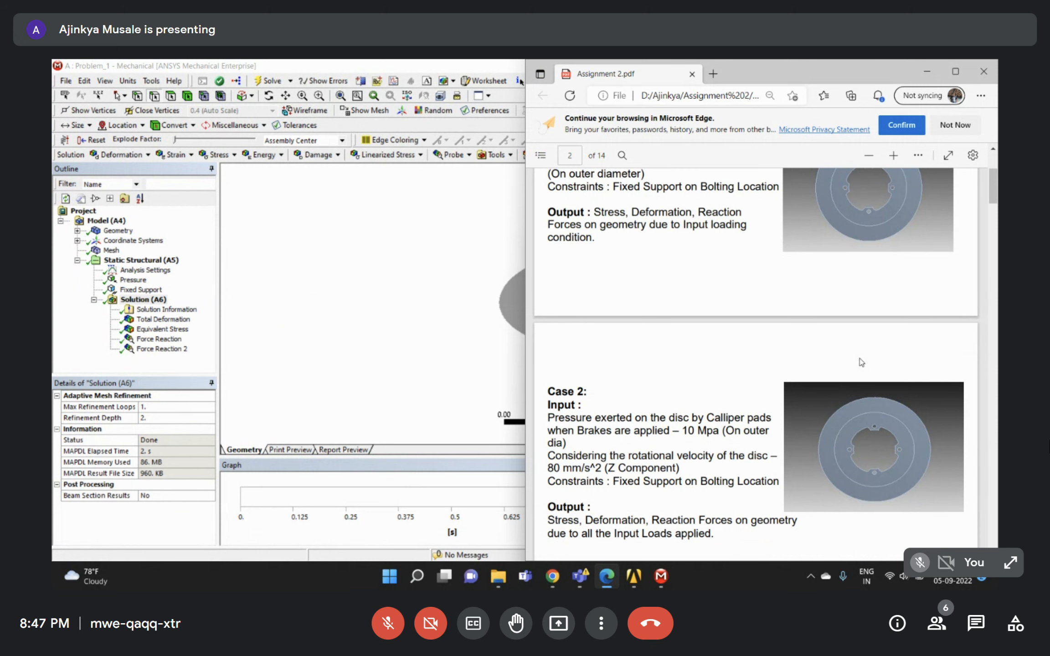
{"action": "scroll", "coordinate": [861, 365], "scroll_direction": "down", "scroll_amount": 3}
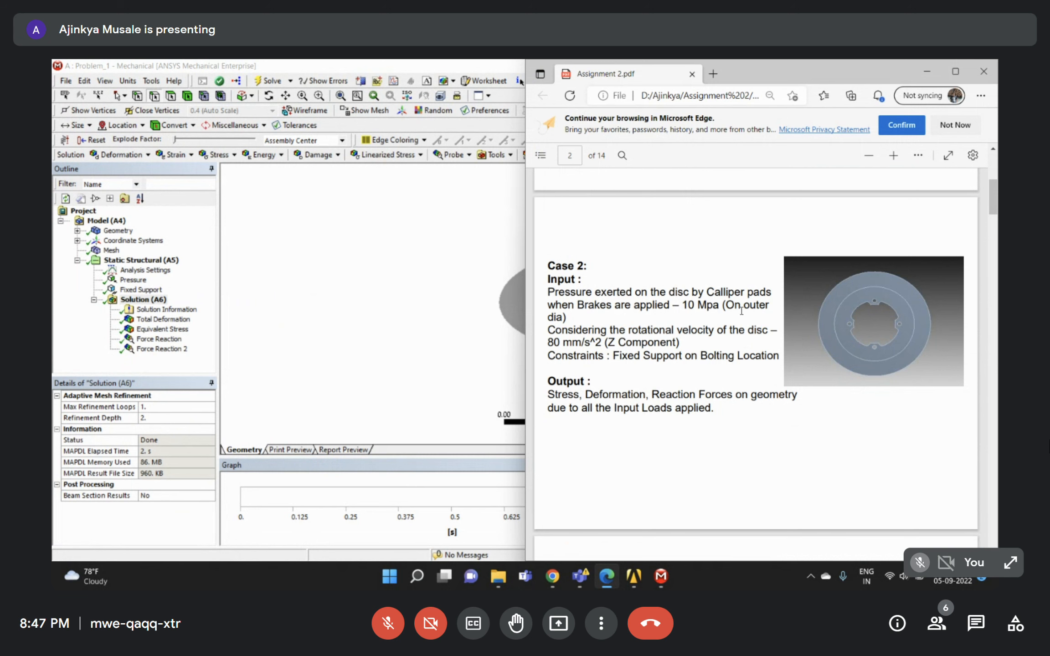
{"action": "left_click_drag", "start_coordinate": [683, 305], "coordinate": [705, 305]}
{"action": "left_click_drag", "start_coordinate": [600, 333], "coordinate": [594, 331]}
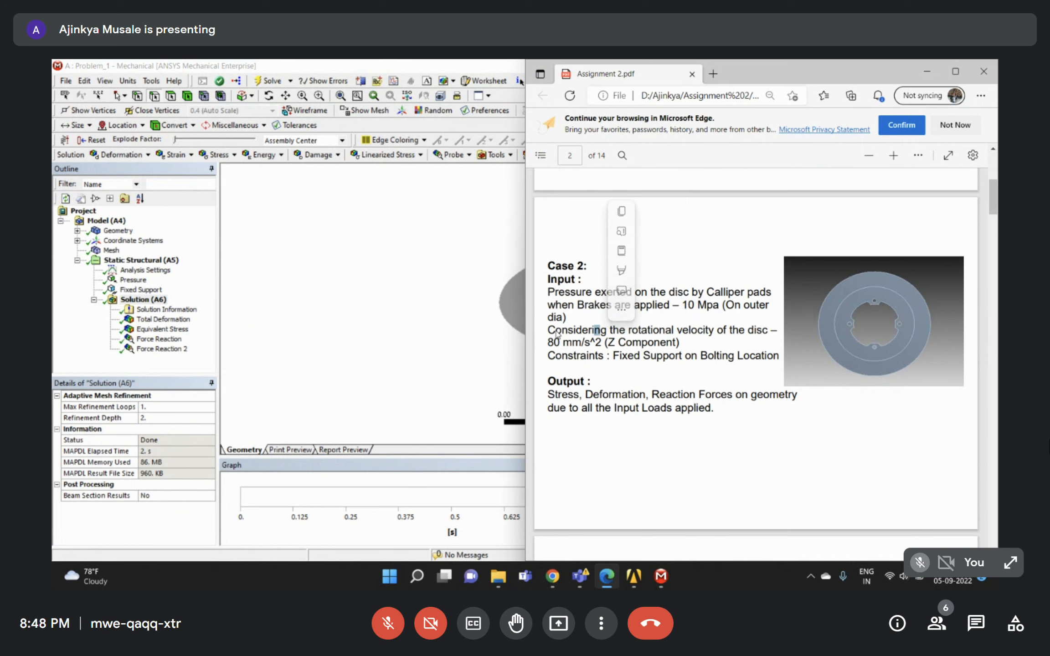
{"action": "left_click_drag", "start_coordinate": [548, 331], "coordinate": [679, 343]}
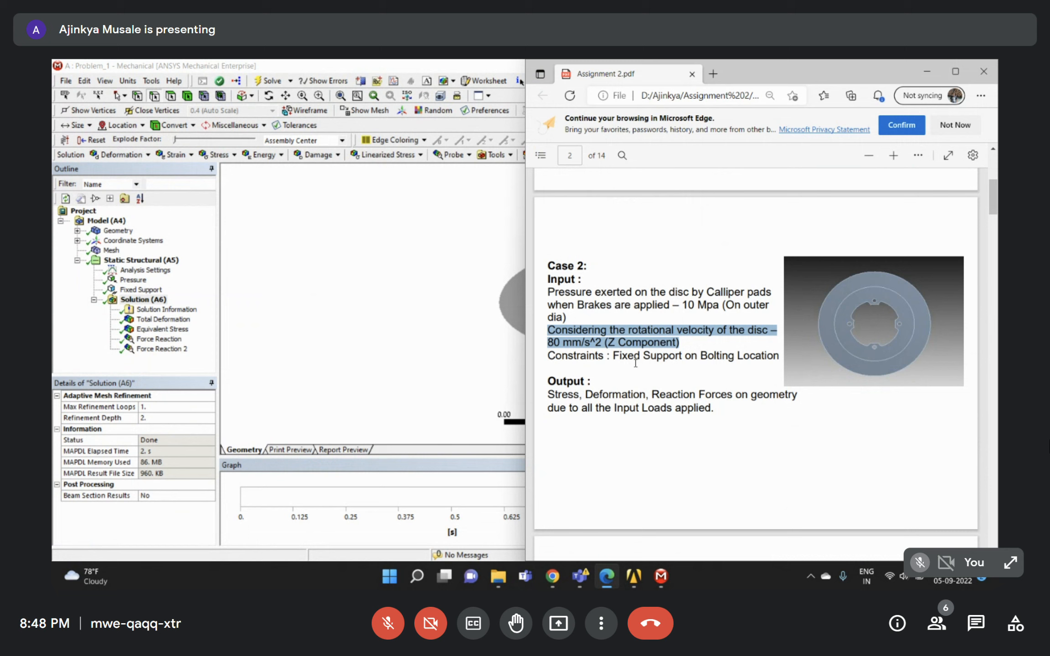
{"action": "left_click_drag", "start_coordinate": [616, 355], "coordinate": [778, 356]}
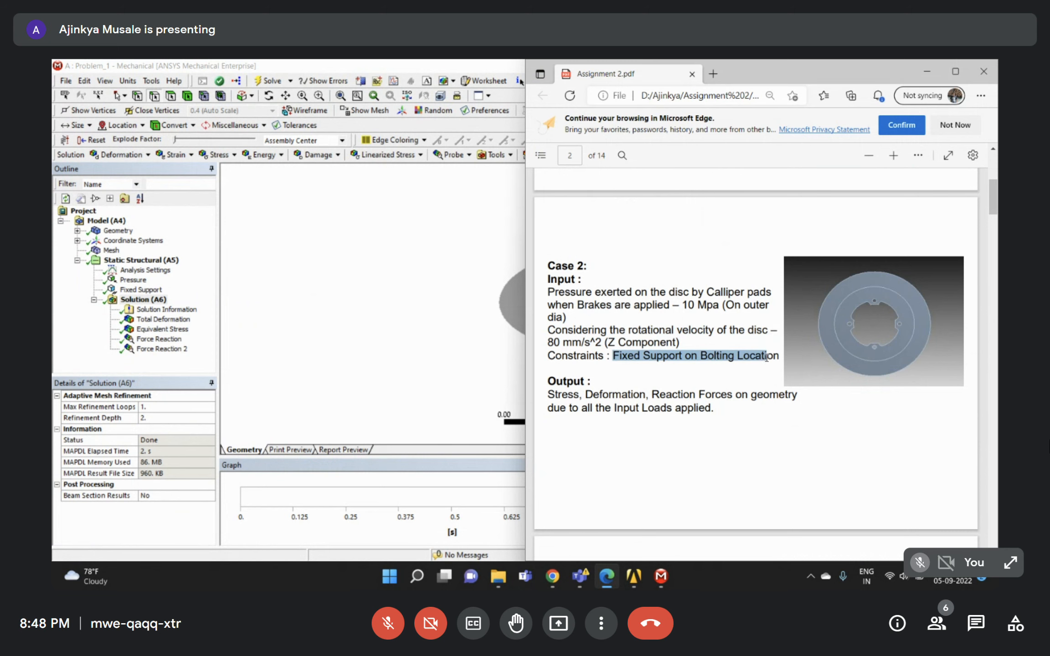
{"action": "left_click", "coordinate": [621, 393]}
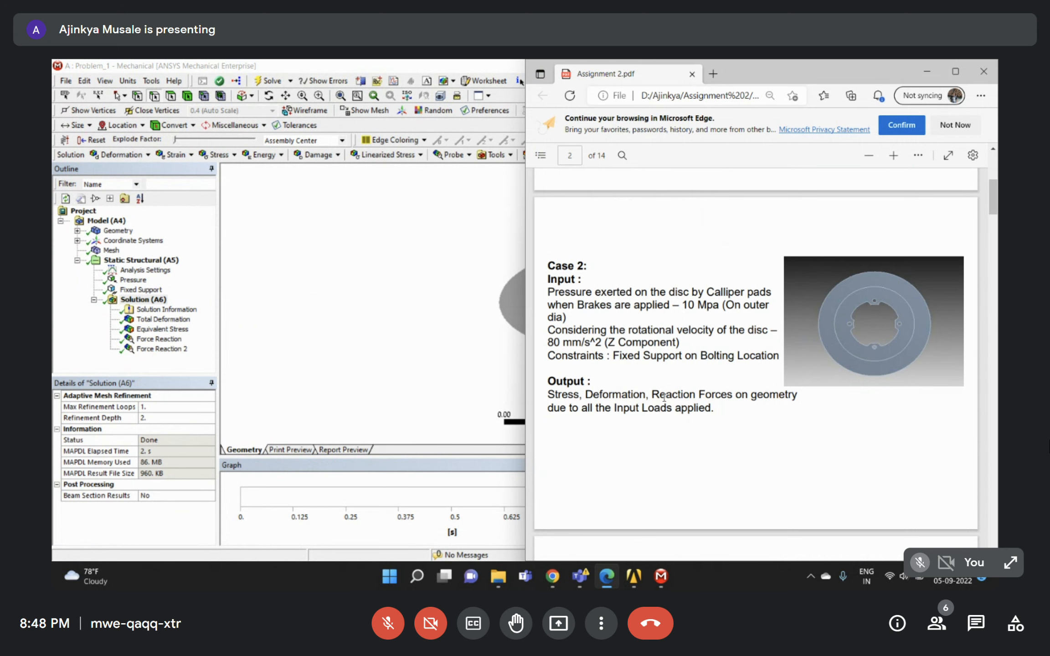
{"action": "scroll", "coordinate": [613, 400], "scroll_direction": "down", "scroll_amount": 3}
{"action": "scroll", "coordinate": [613, 400], "scroll_direction": "up", "scroll_amount": 3}
Switch to the Session_7 Workbench project and add a Static Structural system sharing Problem_1's engineering data, geometry and model.
{"action": "left_click", "coordinate": [199, 280]}
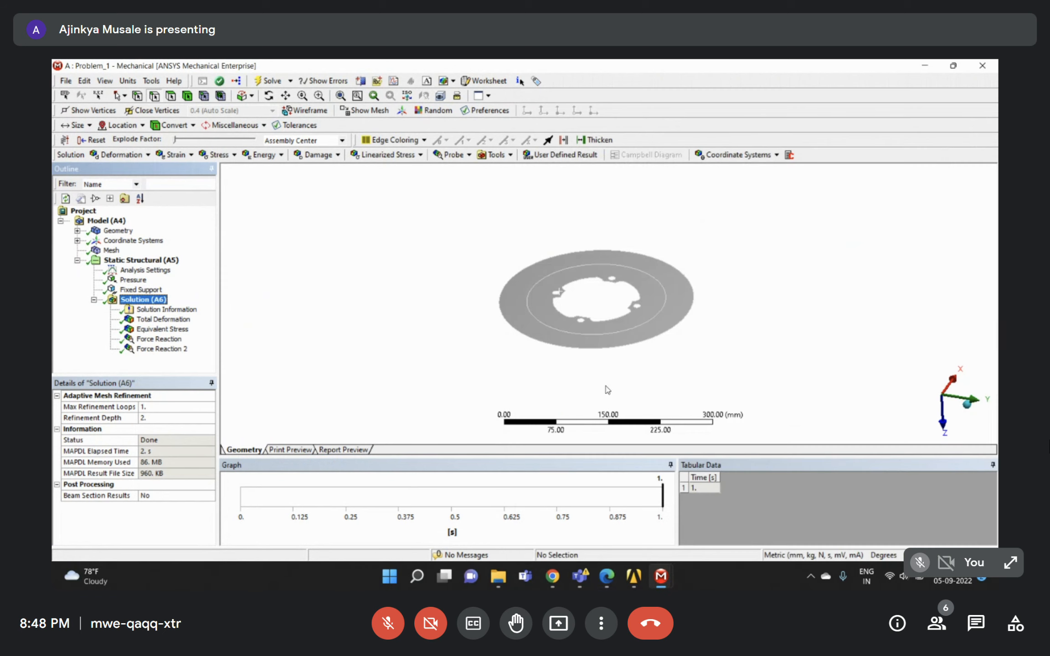
{"action": "mouse_move", "coordinate": [635, 582]}
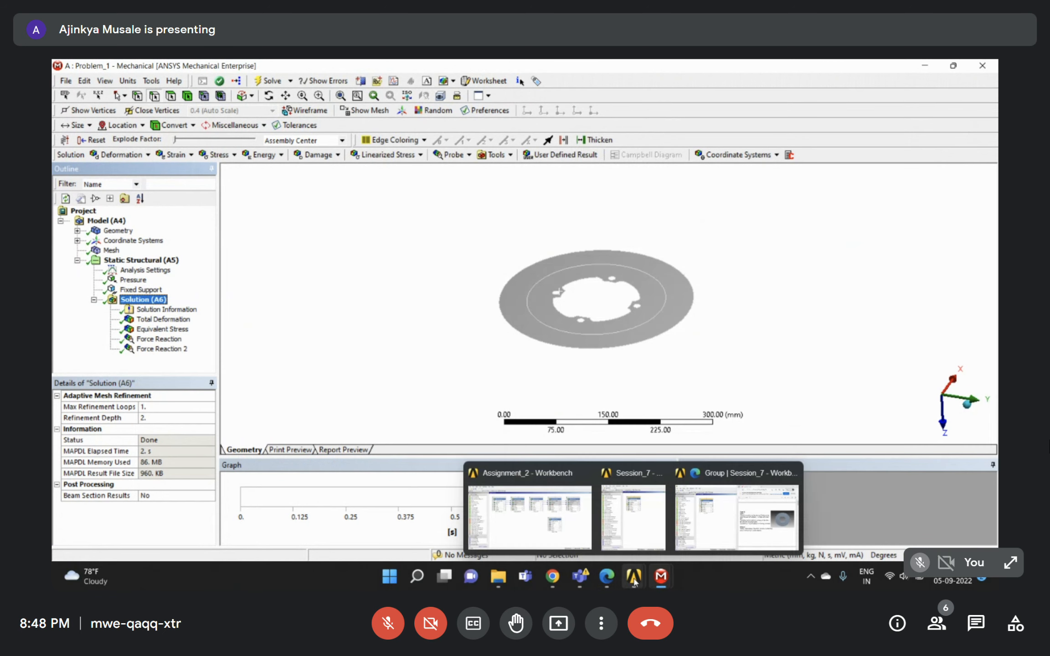
{"action": "left_click", "coordinate": [644, 528]}
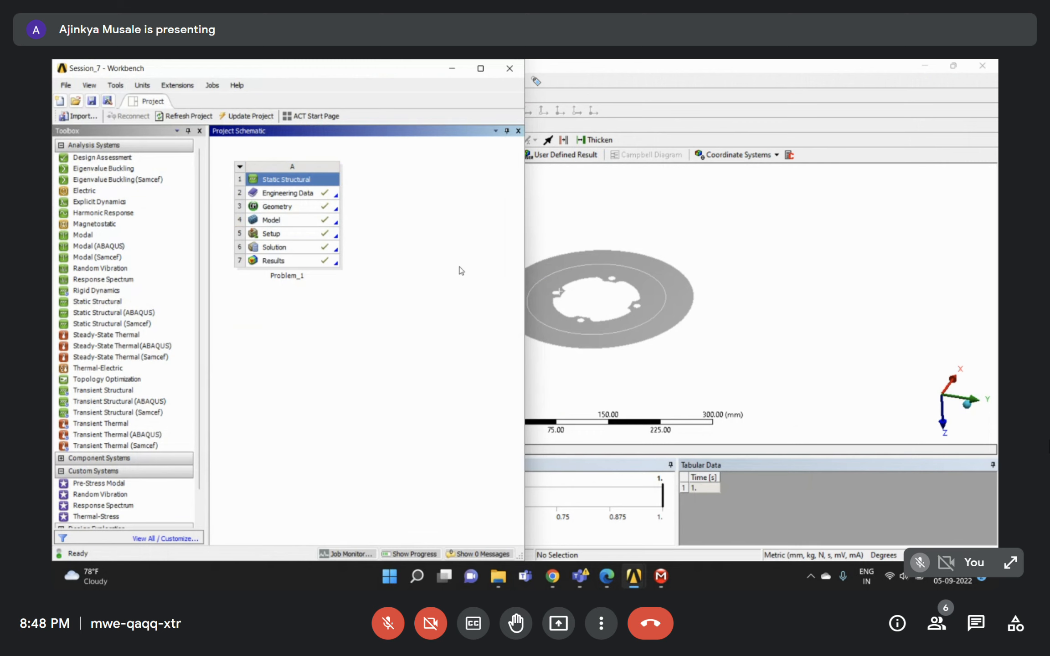
{"action": "left_click", "coordinate": [483, 67]}
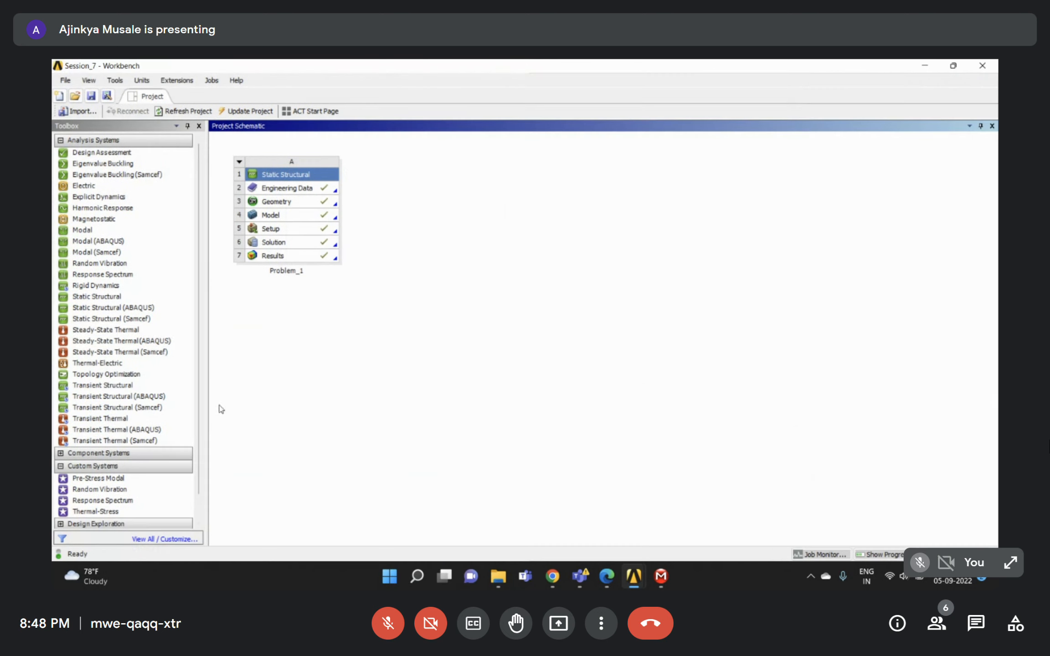
{"action": "left_click_drag", "start_coordinate": [102, 297], "coordinate": [289, 217]}
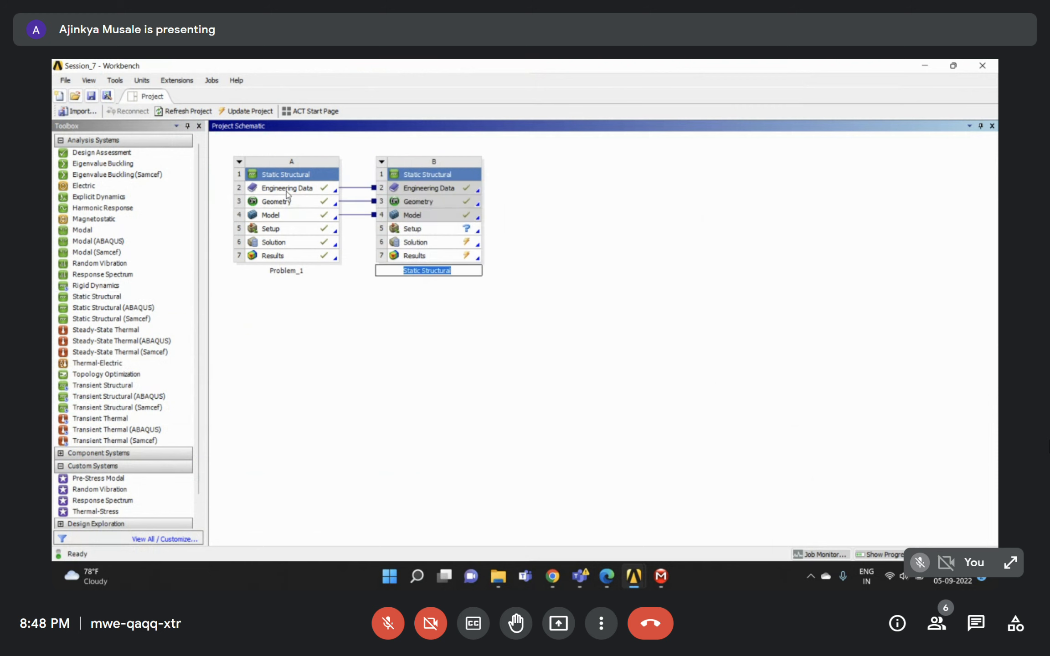
Open the Setup of the new Static Structural system in Mechanical.
{"action": "left_click", "coordinate": [270, 216]}
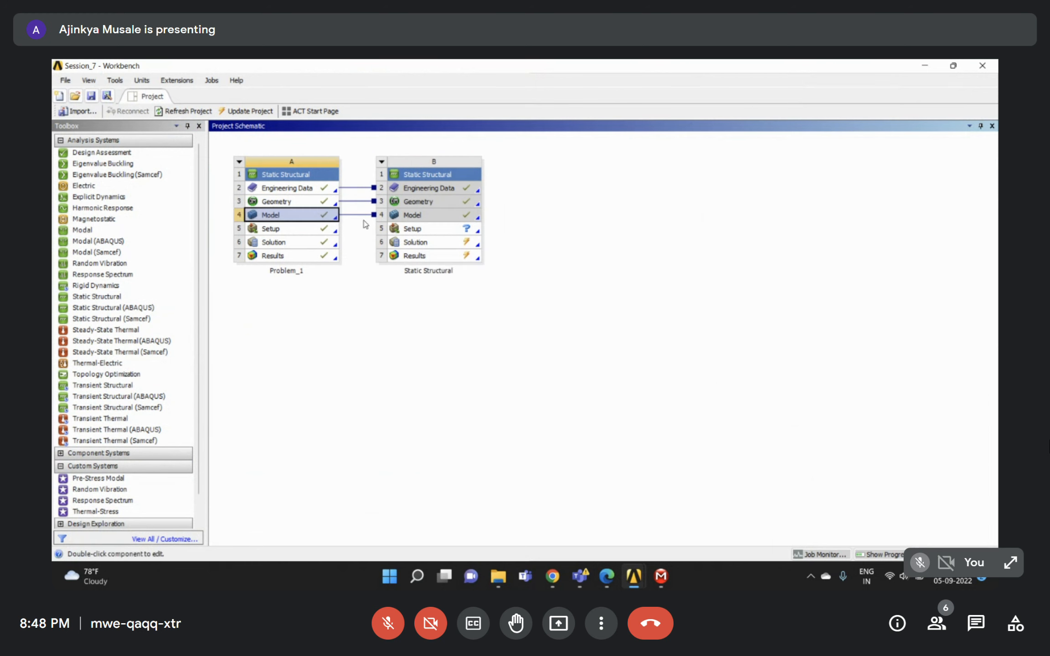
{"action": "left_click", "coordinate": [431, 232]}
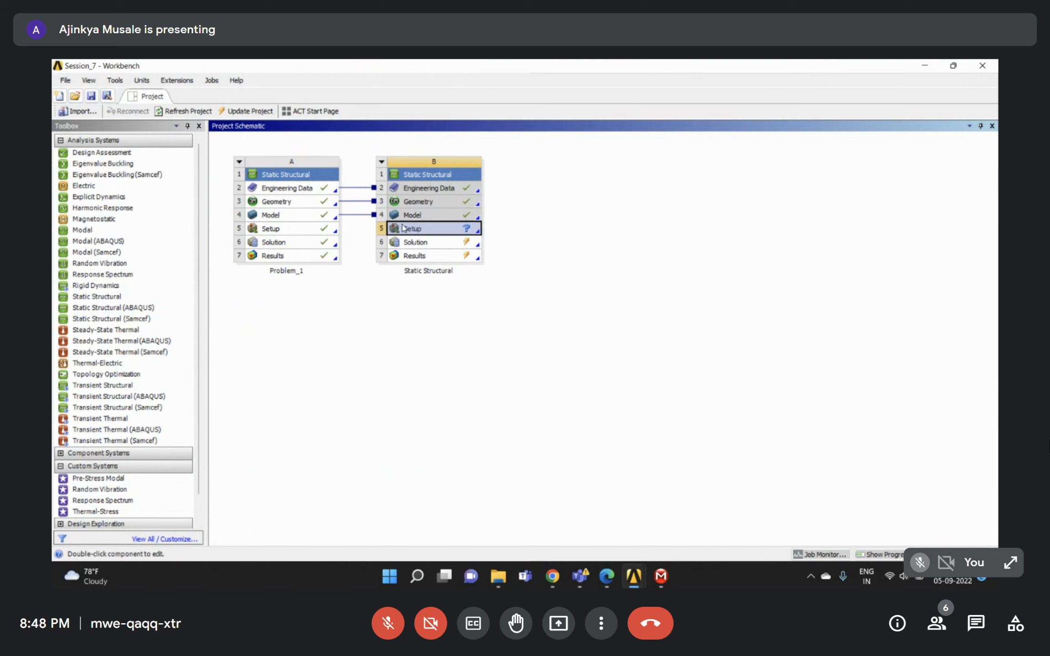
{"action": "left_click", "coordinate": [422, 248]}
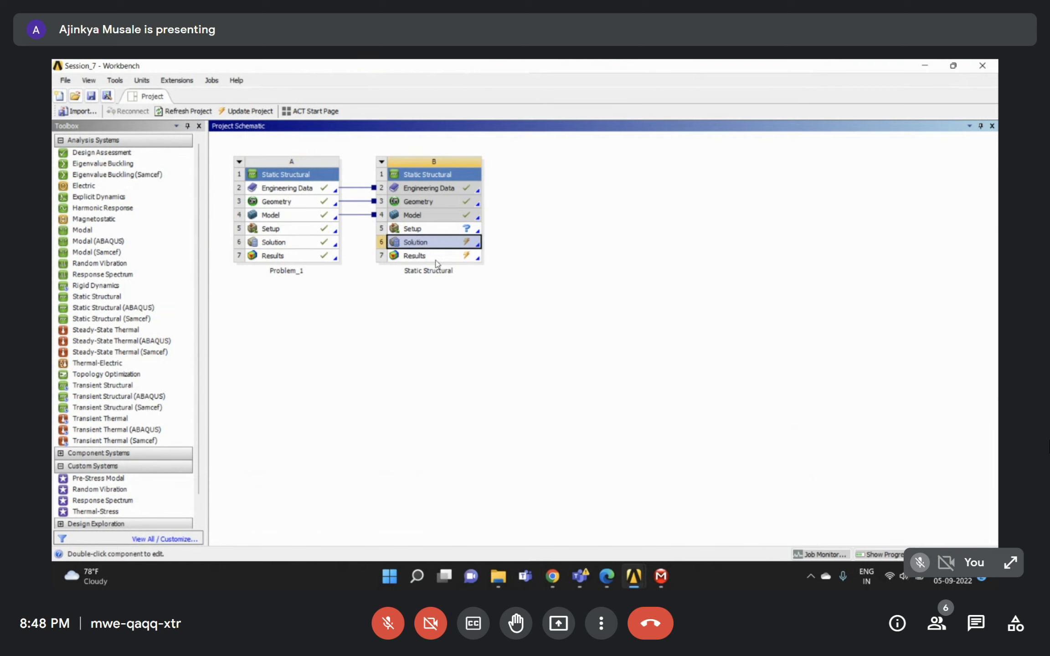
{"action": "left_click", "coordinate": [420, 233]}
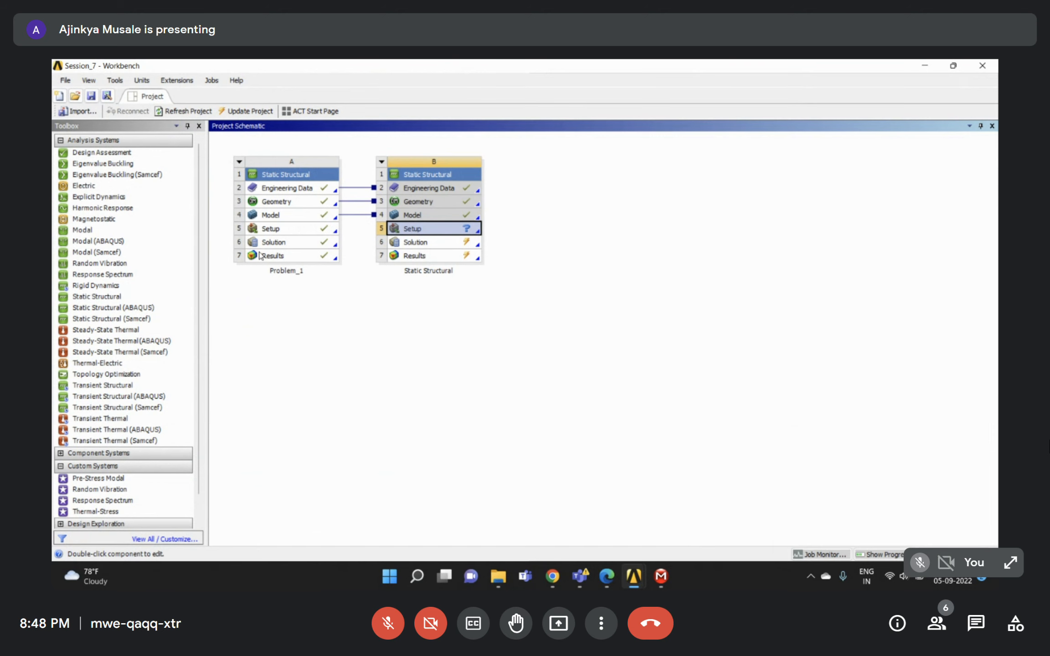
{"action": "double_click", "coordinate": [418, 232]}
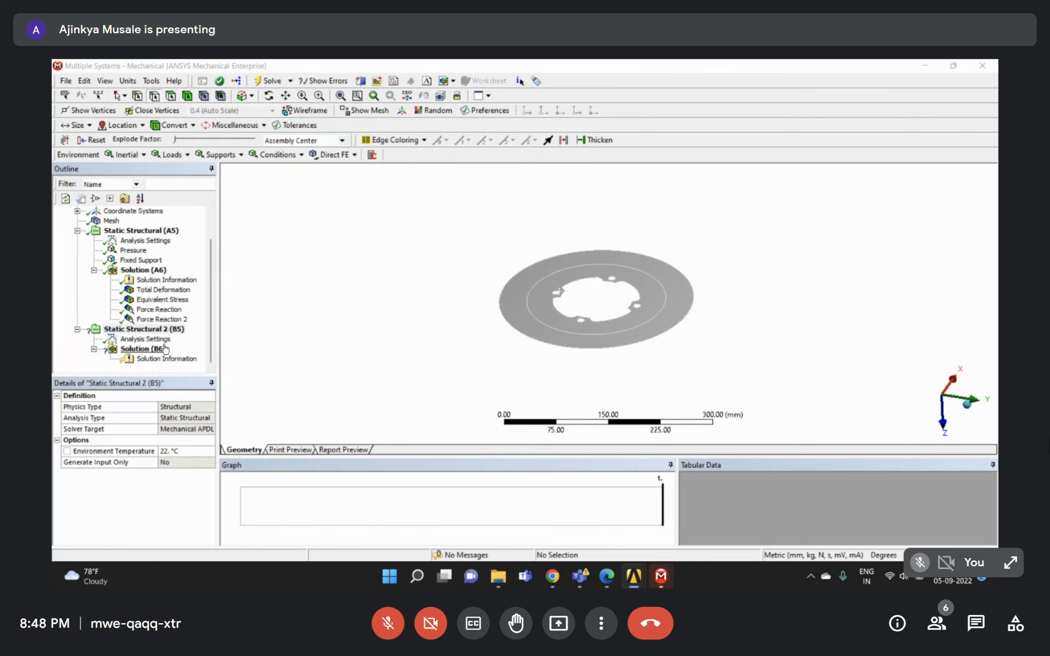
Collapse both static structural analyses in the model tree and compare their applied loads and supports.
{"action": "left_click", "coordinate": [148, 330]}
{"action": "scroll", "coordinate": [124, 281], "scroll_direction": "up", "scroll_amount": 1}
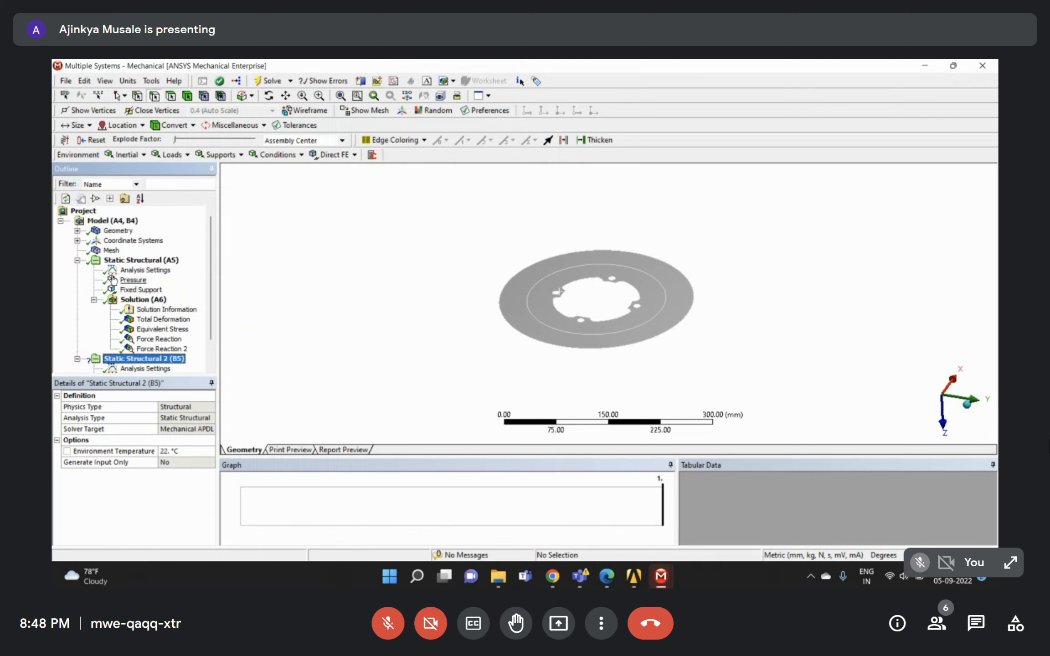
{"action": "left_click", "coordinate": [78, 261]}
{"action": "left_click", "coordinate": [77, 270]}
{"action": "left_click", "coordinate": [169, 261]}
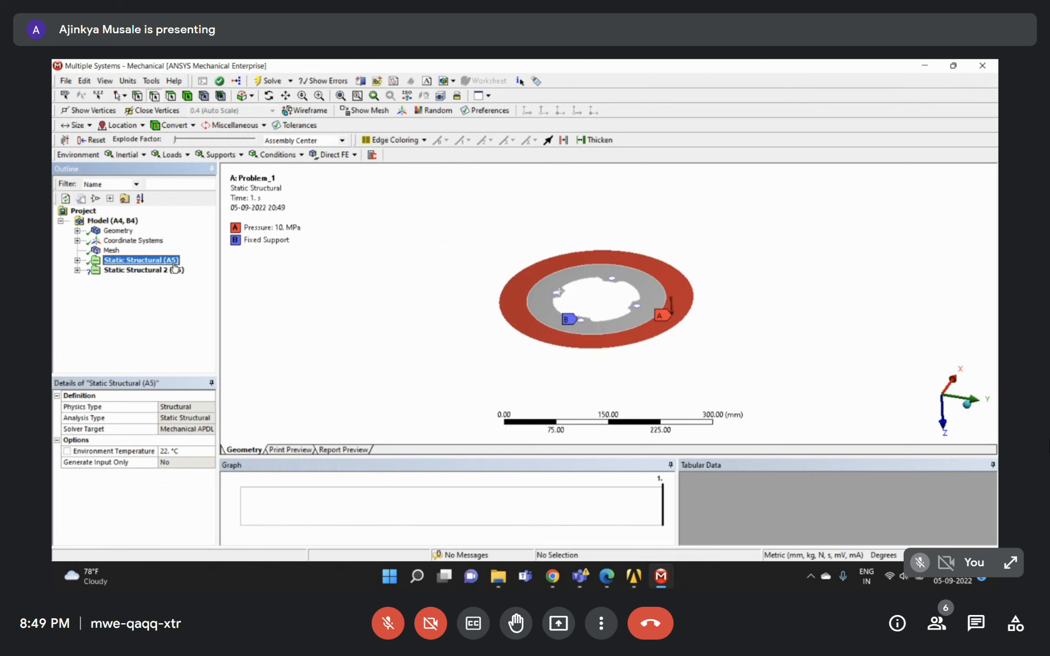
{"action": "left_click", "coordinate": [157, 270]}
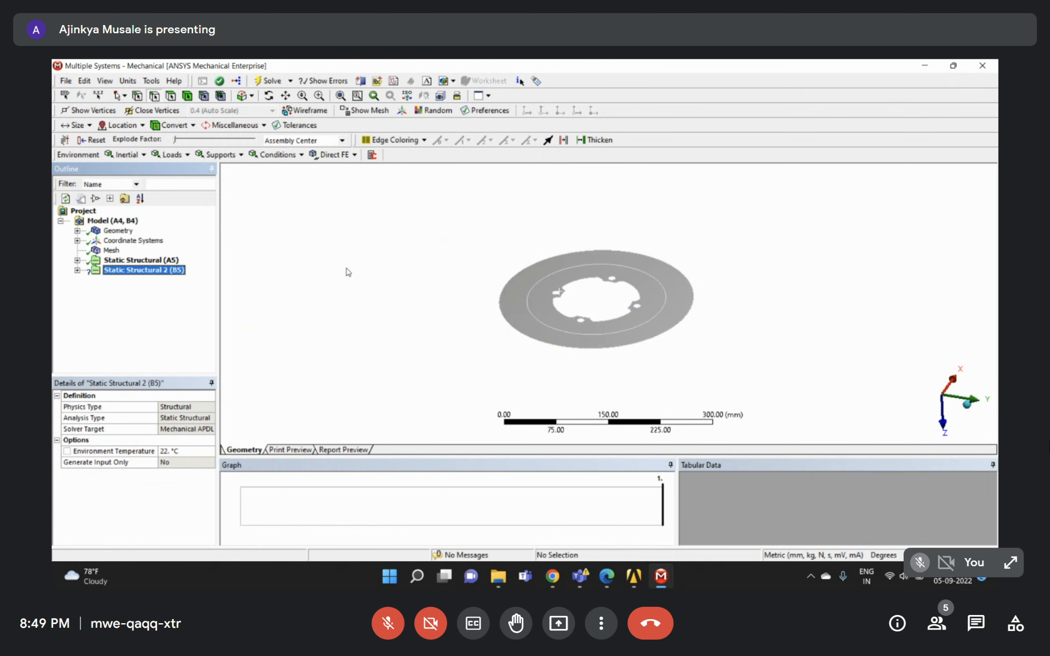
{"action": "left_click", "coordinate": [106, 261]}
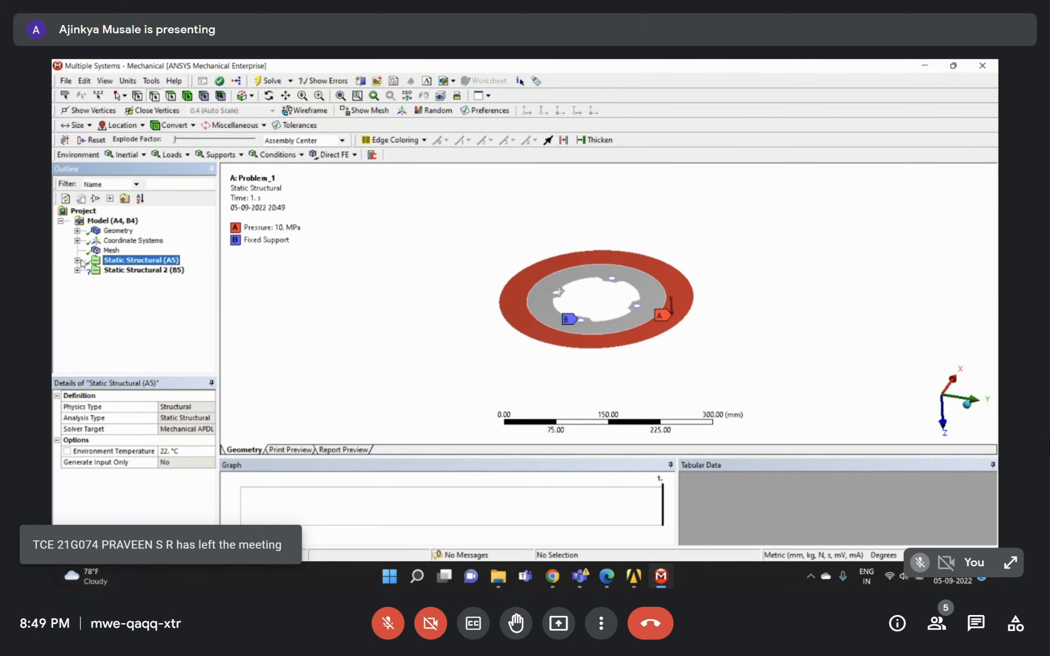
Examine the geometry, coordinate system and mesh shared by the two static structural analyses.
{"action": "left_click", "coordinate": [110, 250]}
{"action": "left_click", "coordinate": [119, 231]}
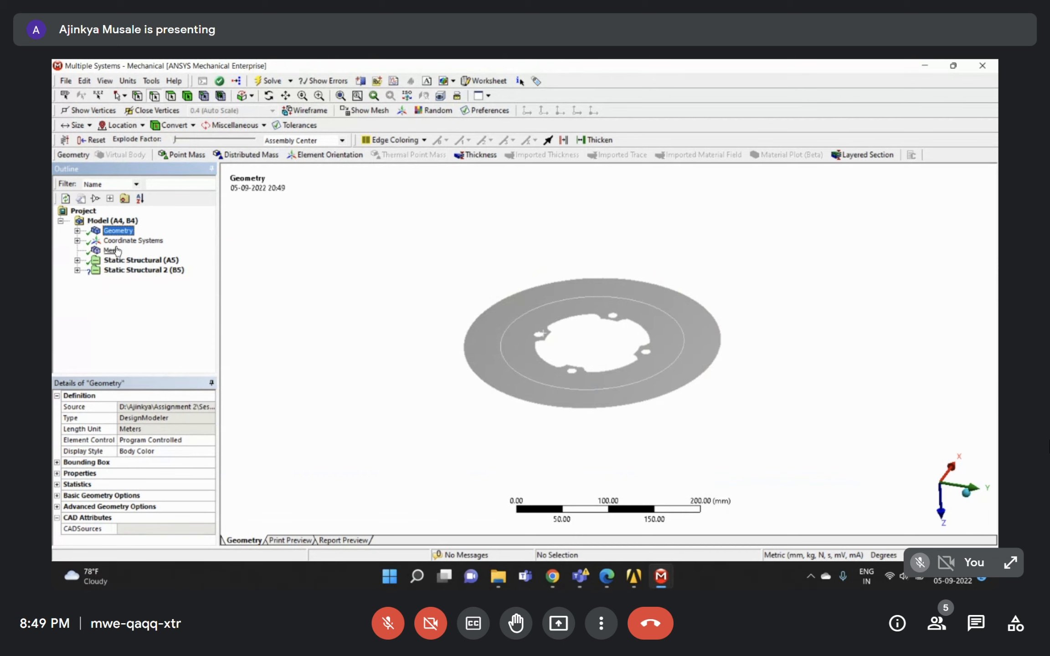
{"action": "left_click", "coordinate": [116, 271]}
{"action": "left_click", "coordinate": [115, 261]}
{"action": "left_click", "coordinate": [112, 251]}
{"action": "left_click", "coordinate": [116, 261]}
{"action": "left_click", "coordinate": [115, 270]}
{"action": "left_click", "coordinate": [76, 241]}
{"action": "left_click", "coordinate": [76, 241]}
{"action": "left_click", "coordinate": [75, 241]}
{"action": "left_click", "coordinate": [119, 252]}
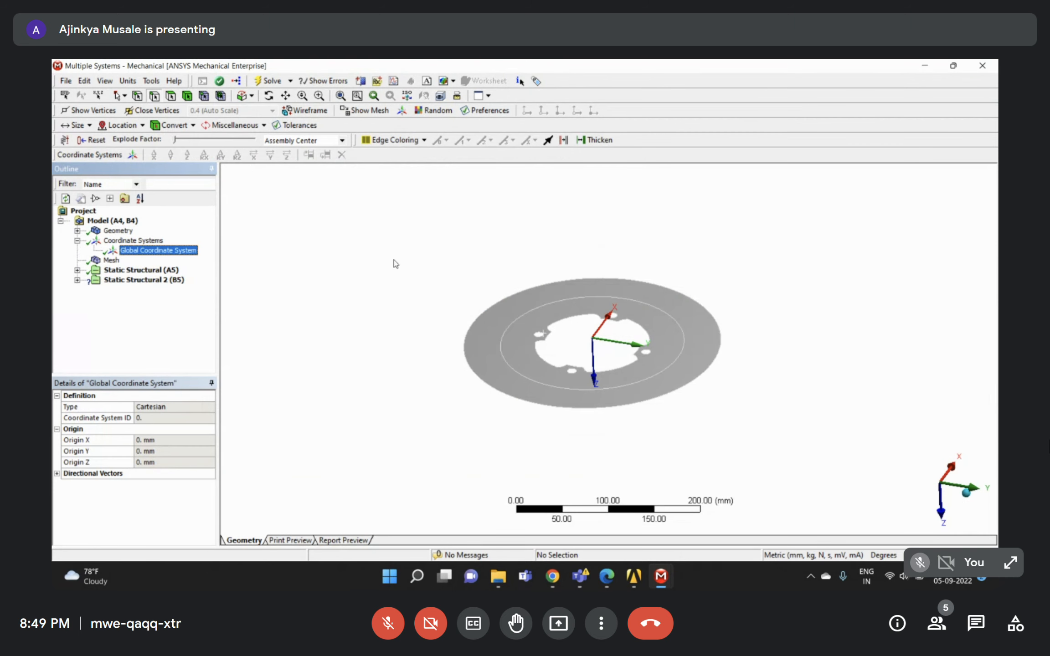
{"action": "left_click", "coordinate": [139, 271]}
{"action": "left_click", "coordinate": [139, 281]}
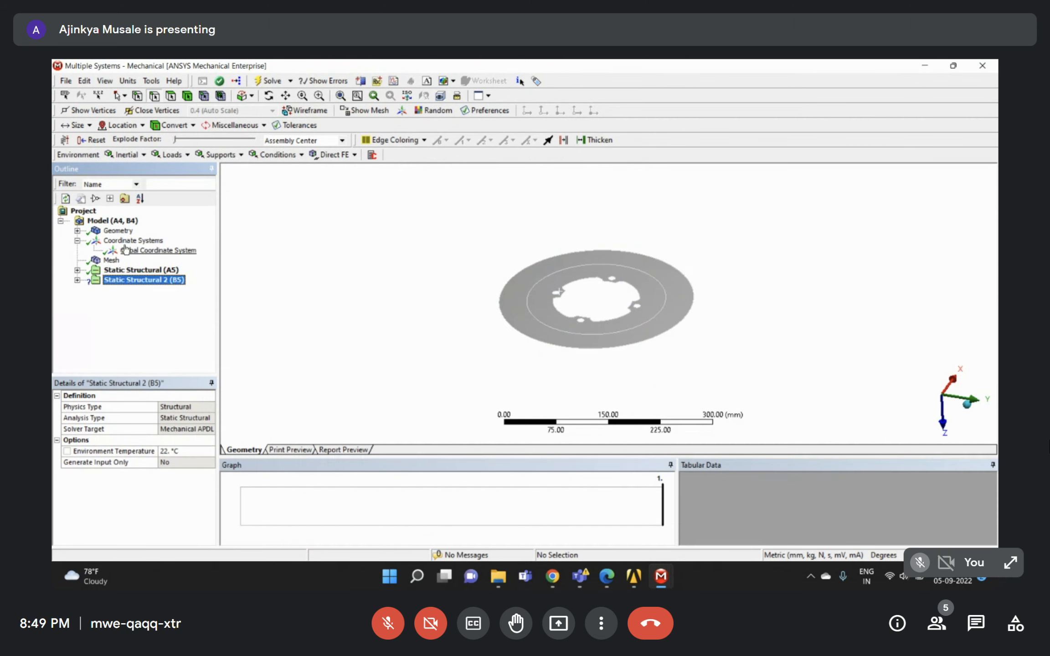
{"action": "left_click", "coordinate": [77, 231]}
{"action": "left_click", "coordinate": [114, 242]}
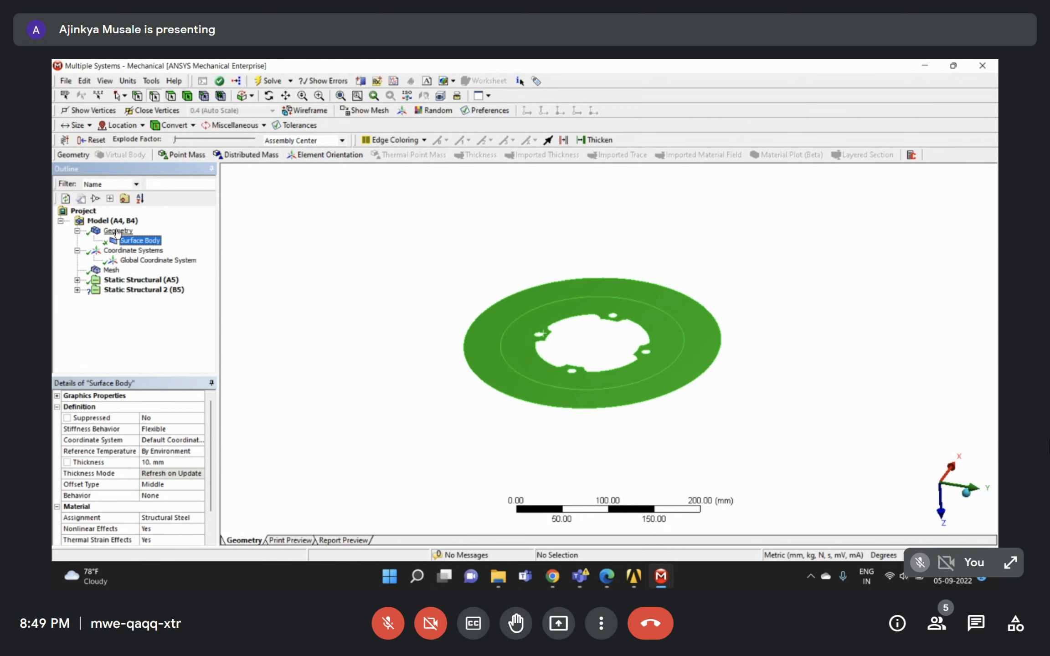
{"action": "left_click", "coordinate": [137, 280]}
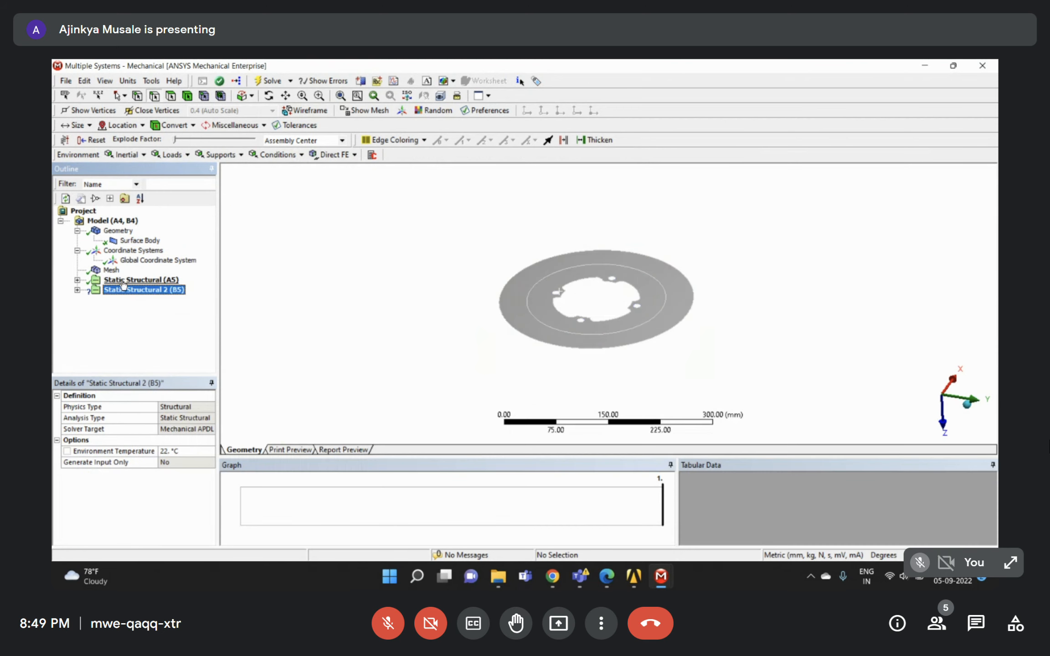
{"action": "left_click", "coordinate": [121, 290]}
Expand both analyses and copy the Fixed Support from Static Structural (A5) to Static Structural 2 (B5).
{"action": "left_click", "coordinate": [78, 290]}
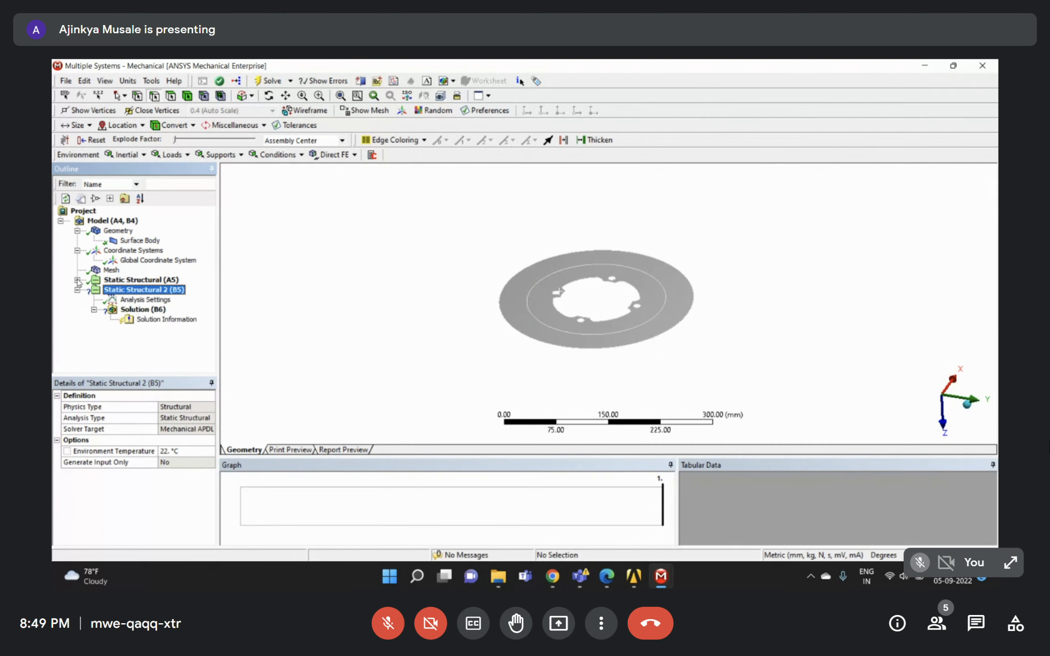
{"action": "left_click", "coordinate": [77, 280]}
{"action": "scroll", "coordinate": [146, 274], "scroll_direction": "down", "scroll_amount": 2}
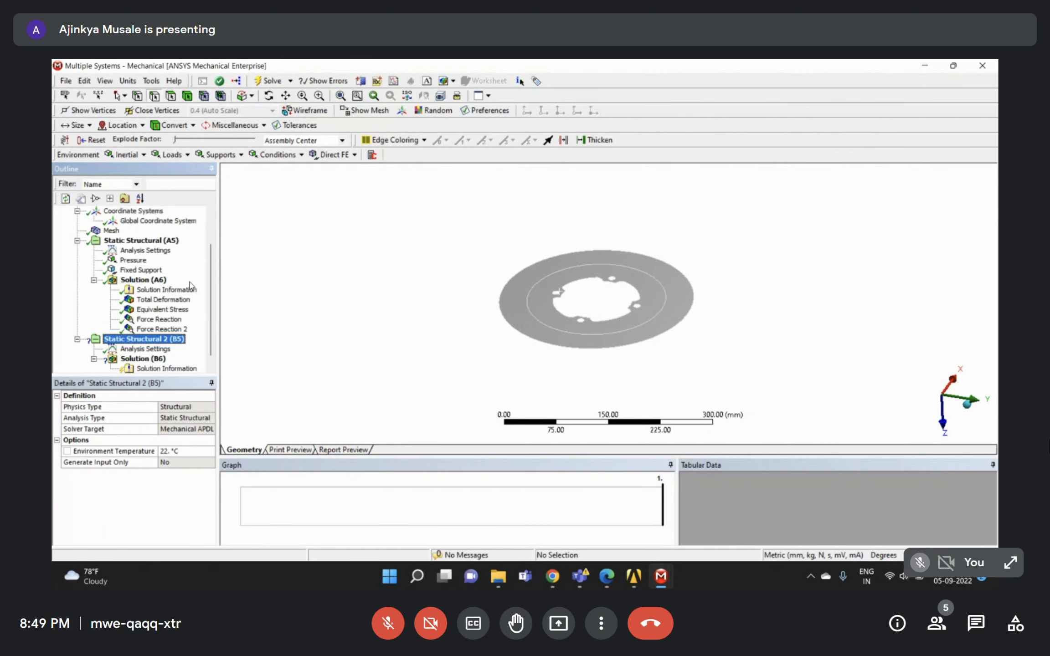
{"action": "left_click", "coordinate": [145, 271]}
{"action": "left_click_drag", "start_coordinate": [145, 272], "coordinate": [144, 339]}
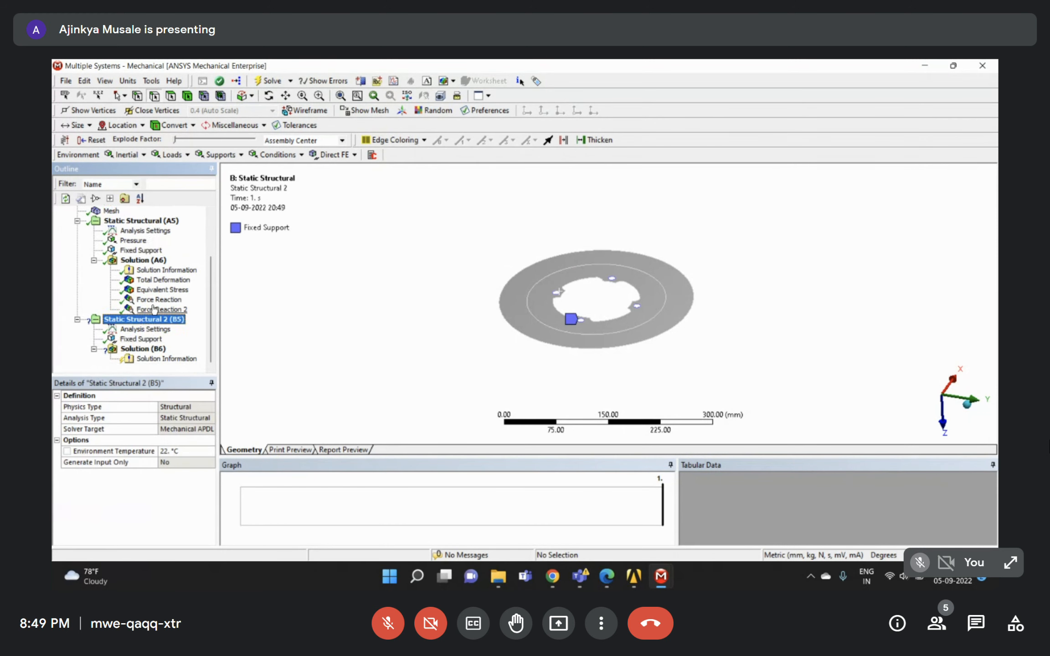
Copy the Pressure load from Static Structural (A5) to Static Structural 2 (B5) and inspect the loaded disc.
{"action": "scroll", "coordinate": [152, 310], "scroll_direction": "up", "scroll_amount": 2}
{"action": "left_click", "coordinate": [133, 301]}
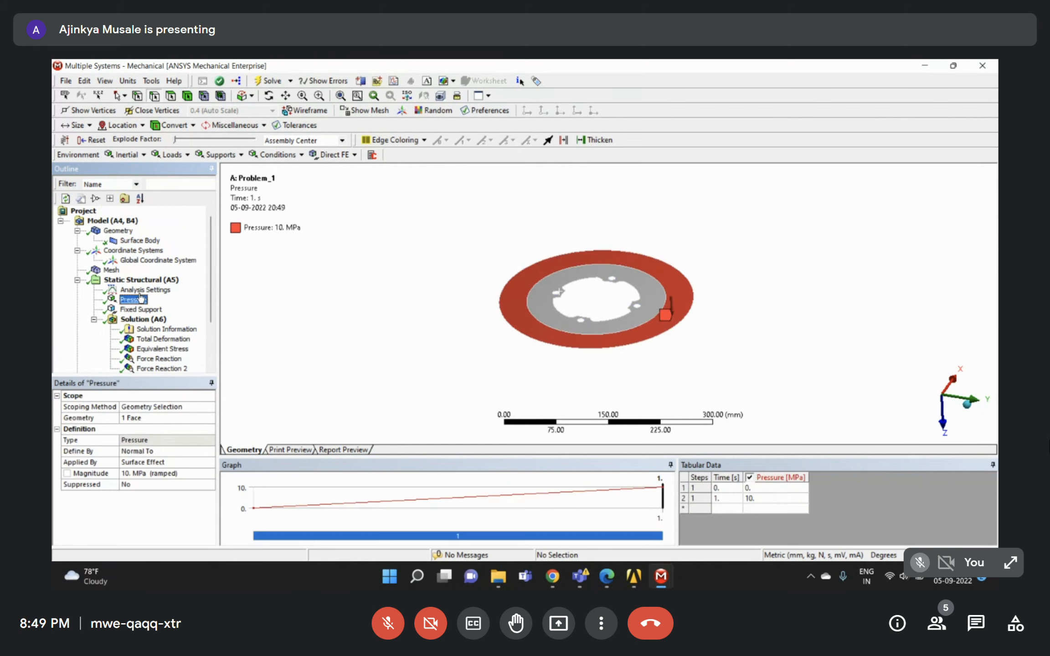
{"action": "scroll", "coordinate": [136, 273], "scroll_direction": "down", "scroll_amount": 2}
{"action": "left_click_drag", "start_coordinate": [136, 243], "coordinate": [132, 320]}
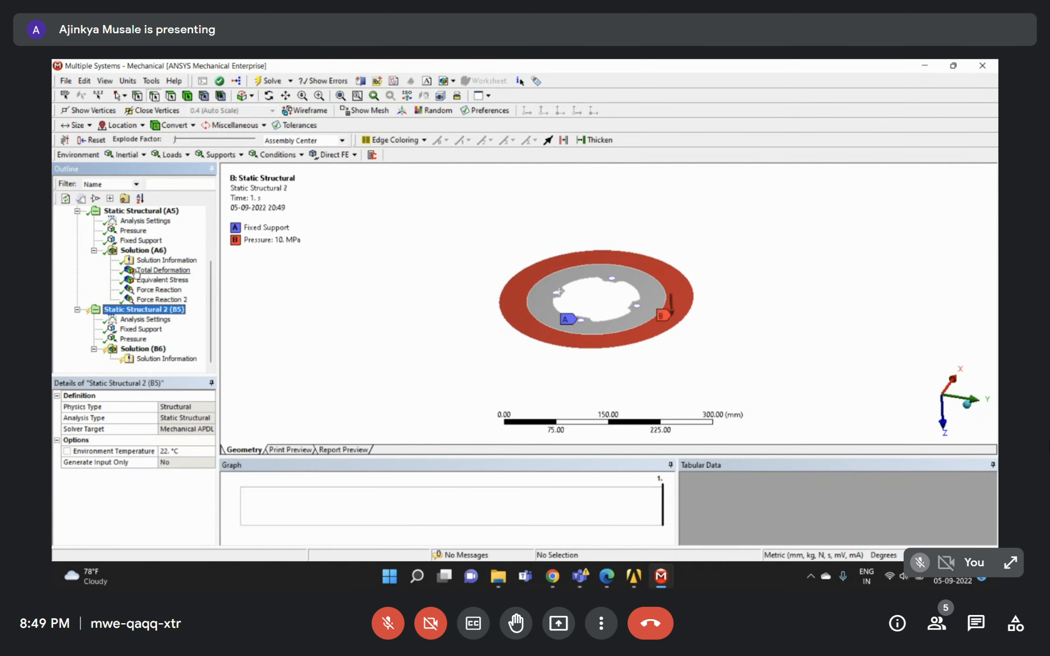
{"action": "scroll", "coordinate": [141, 290], "scroll_direction": "down", "scroll_amount": 1}
{"action": "middle_click_drag", "start_coordinate": [564, 267], "coordinate": [609, 300]}
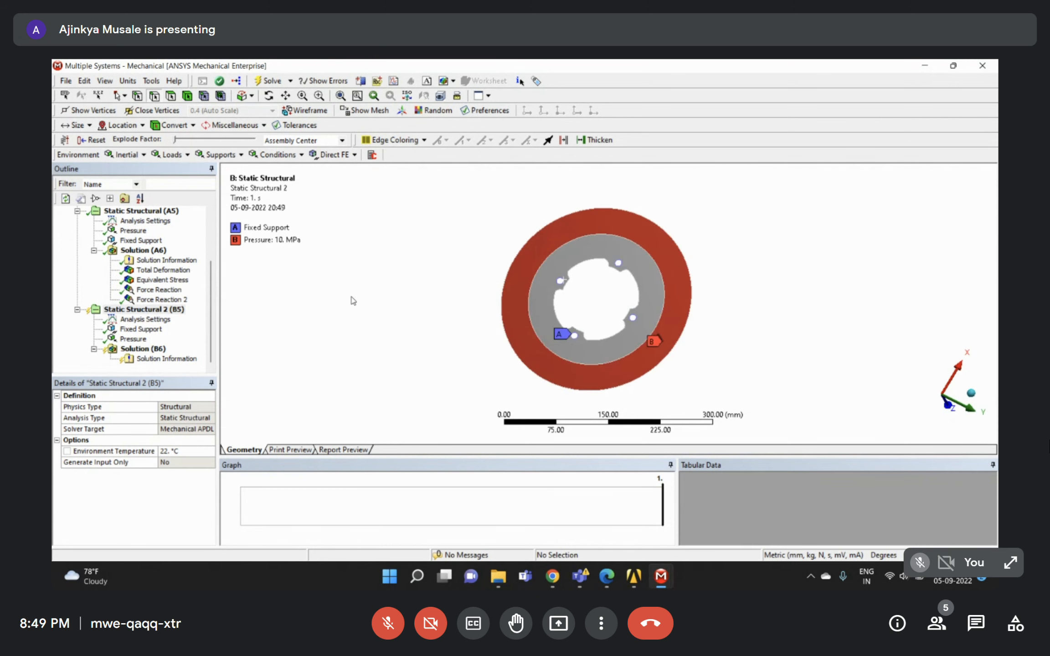
Insert a Rotational Velocity load in Static Structural 2 (B5) and check the disc's orientation against the global axes.
{"action": "right_click", "coordinate": [173, 308]}
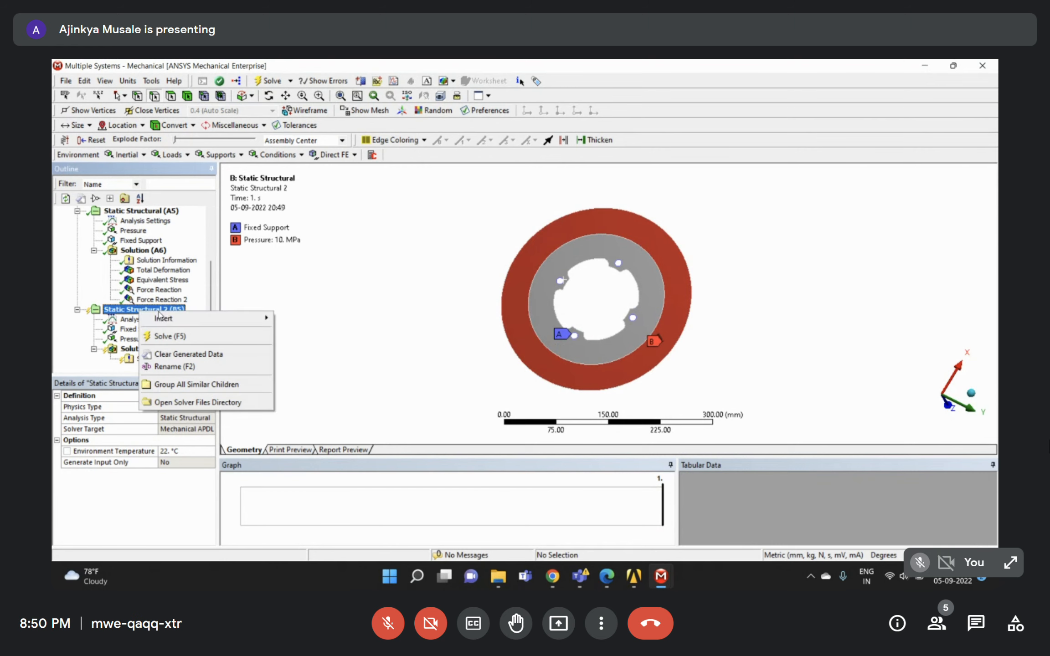
{"action": "mouse_move", "coordinate": [265, 322]}
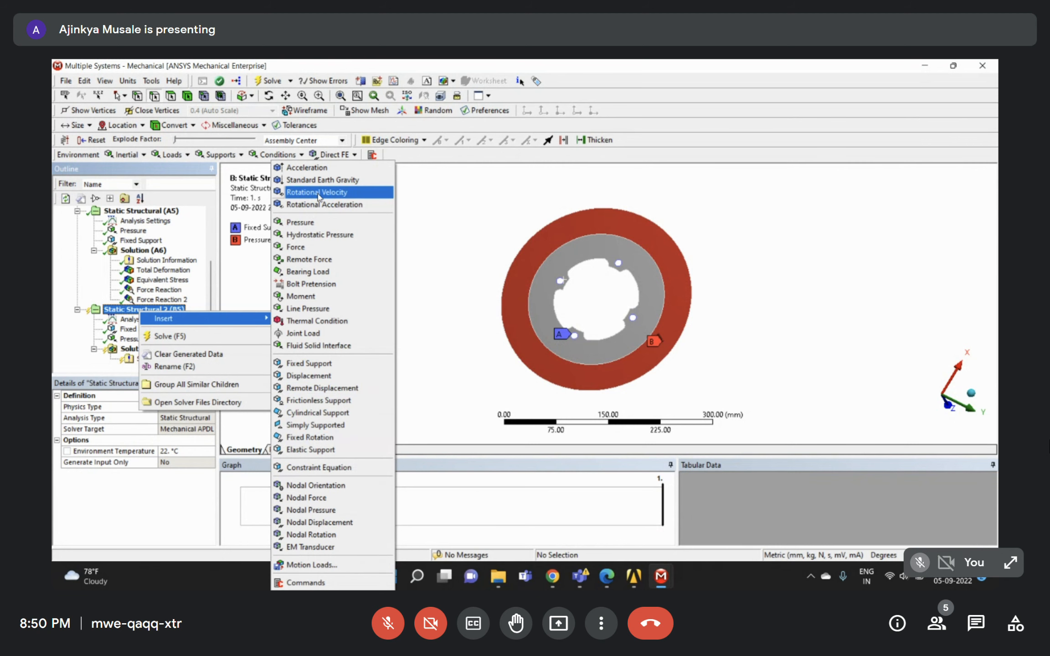
{"action": "left_click", "coordinate": [318, 193]}
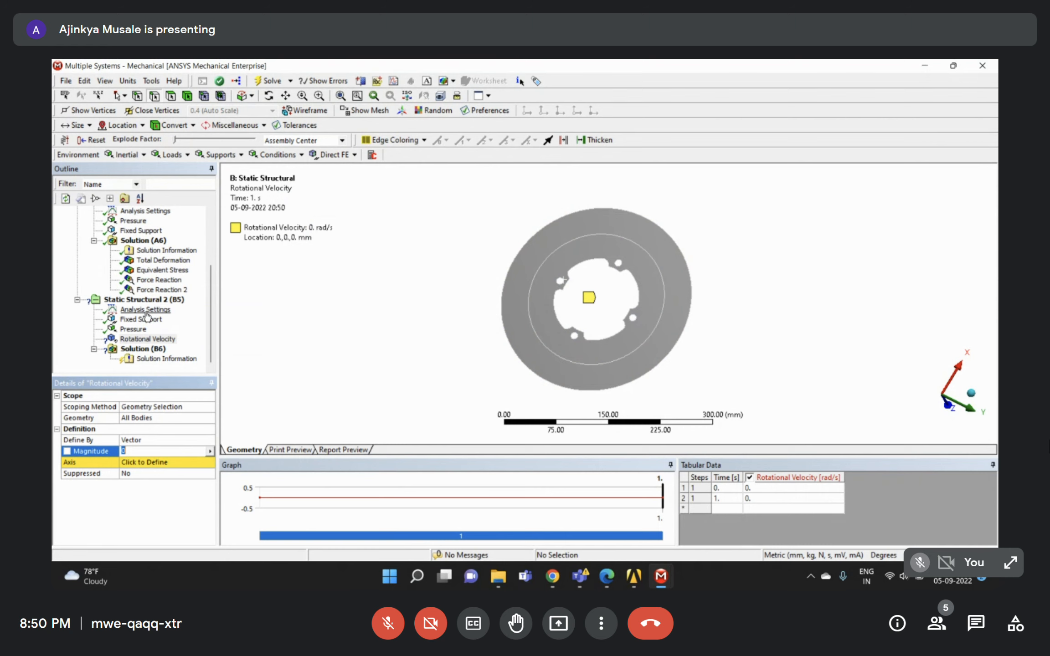
{"action": "scroll", "coordinate": [620, 286], "scroll_direction": "up", "scroll_amount": 1}
{"action": "middle_click_drag", "start_coordinate": [635, 283], "coordinate": [816, 403]}
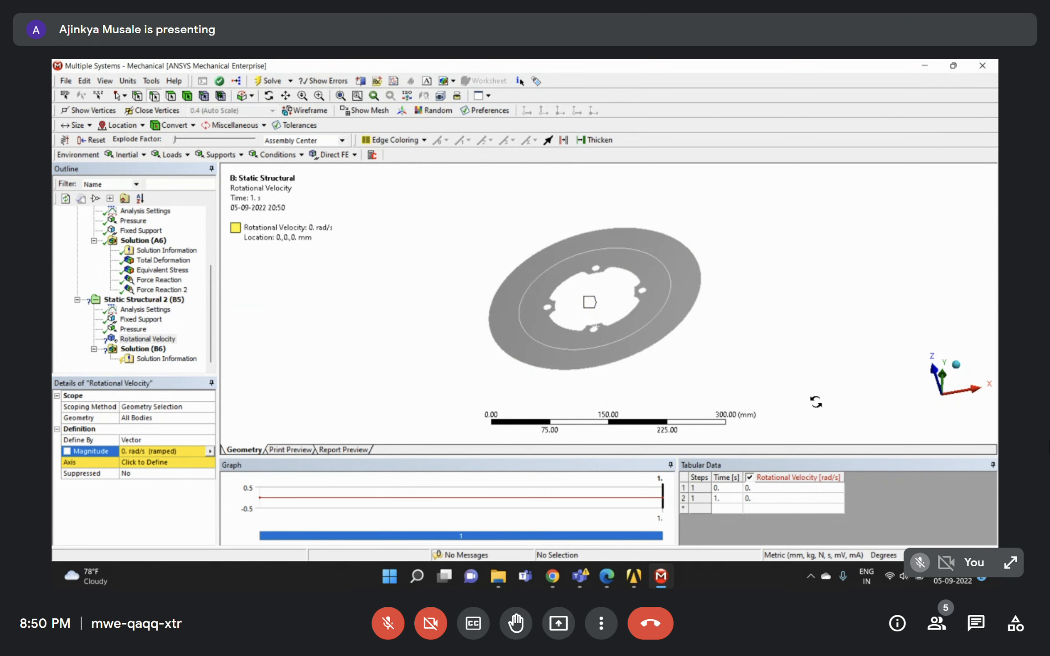
{"action": "left_click", "coordinate": [942, 377]}
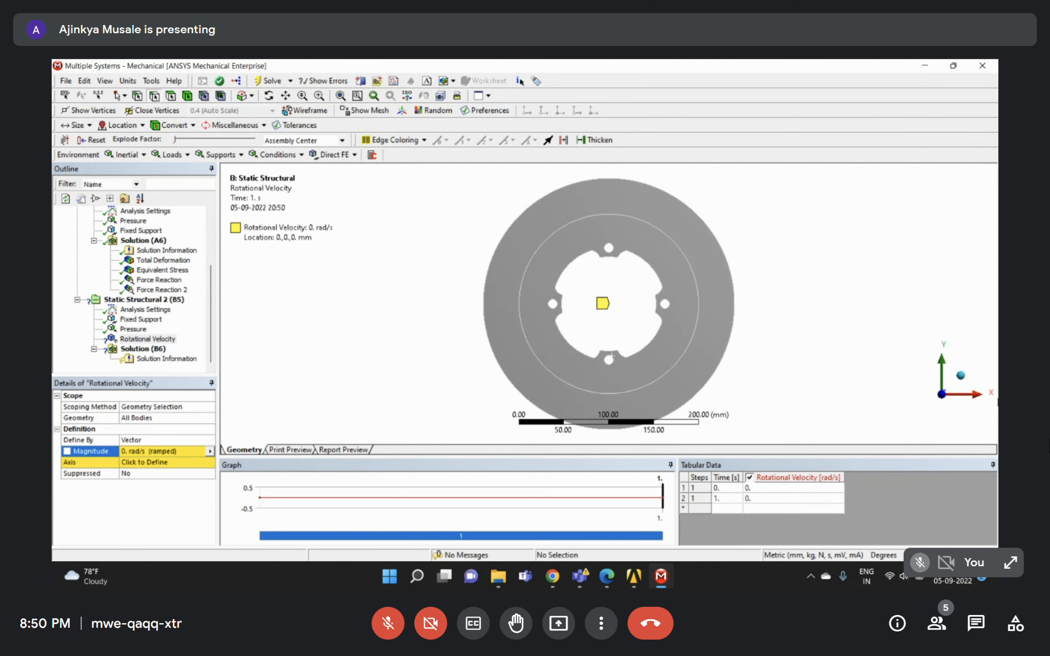
{"action": "scroll", "coordinate": [618, 282], "scroll_direction": "down", "scroll_amount": 2}
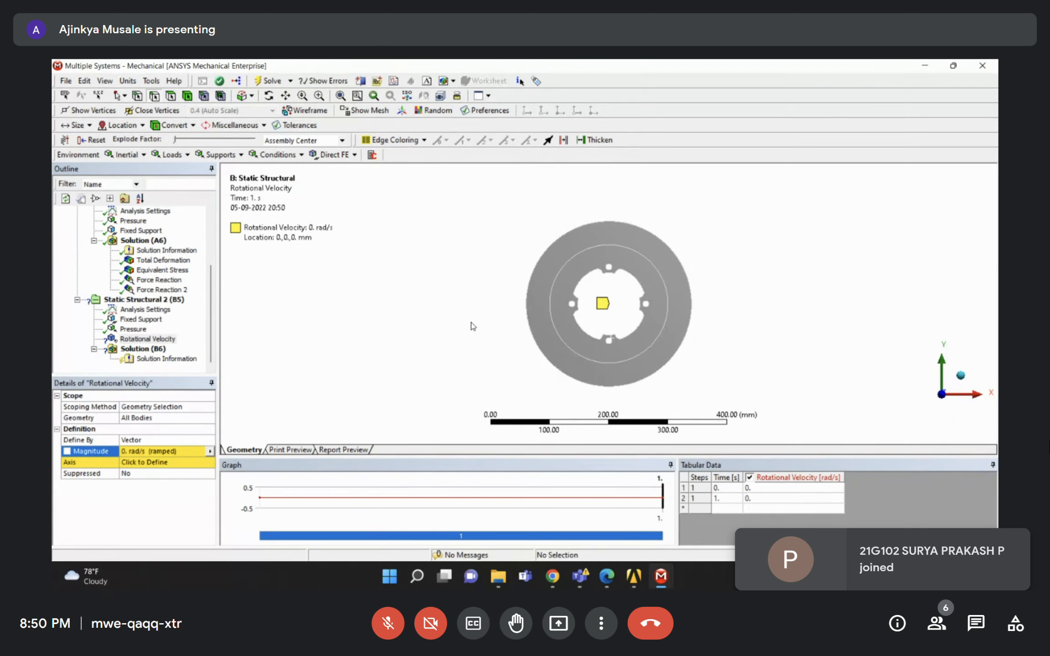
Check the Global Coordinate System on the disc, insert a new coordinate system and set its type to Cylindrical.
{"action": "scroll", "coordinate": [114, 311], "scroll_direction": "up", "scroll_amount": 3}
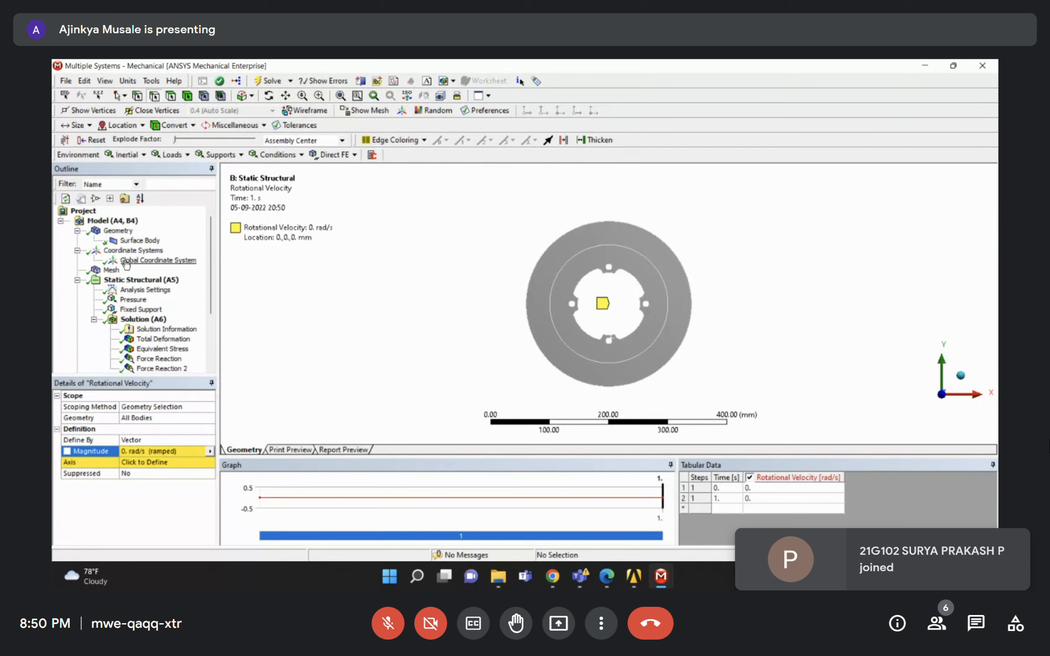
{"action": "left_click", "coordinate": [129, 261]}
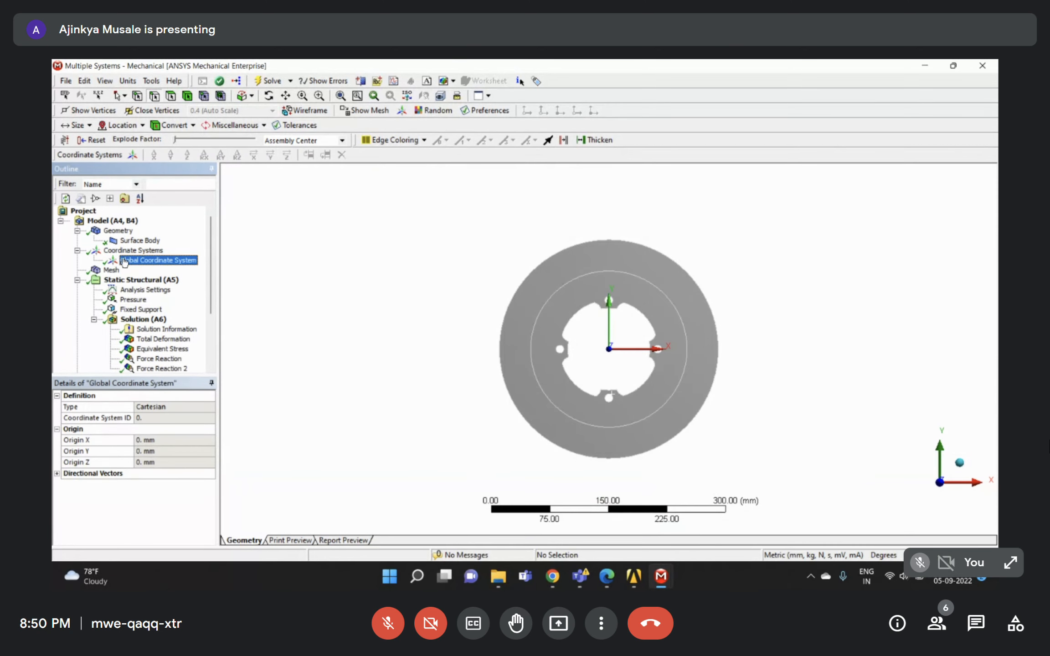
{"action": "mouse_move", "coordinate": [612, 407]}
{"action": "middle_mouse_down"}
{"action": "mouse_move", "coordinate": [617, 381]}
{"action": "mouse_move", "coordinate": [597, 397]}
{"action": "middle_mouse_up"}
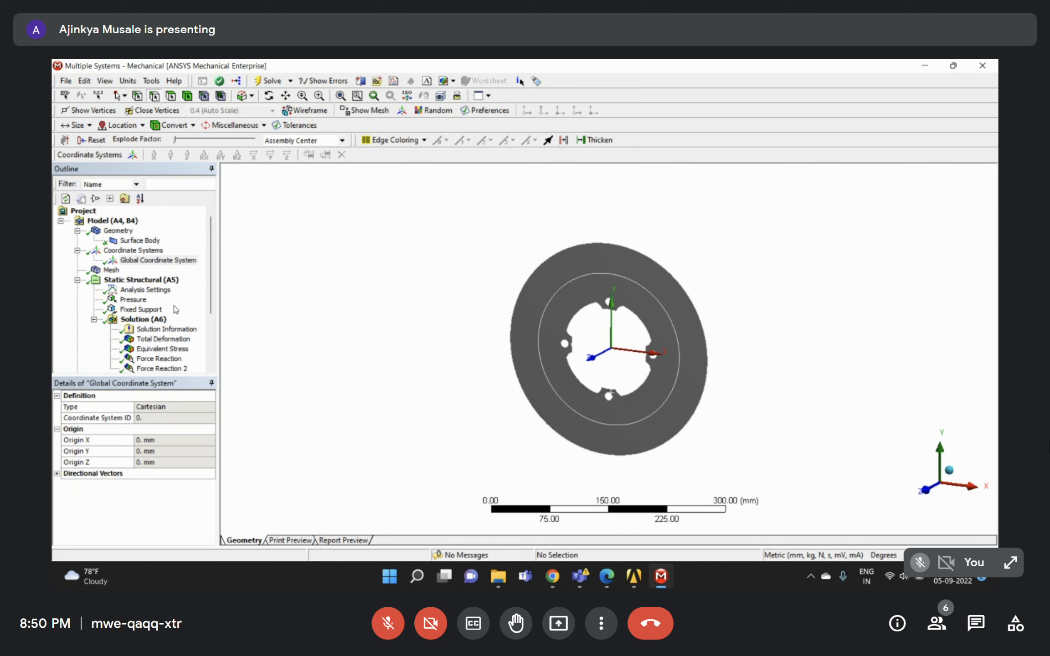
{"action": "left_click", "coordinate": [139, 250]}
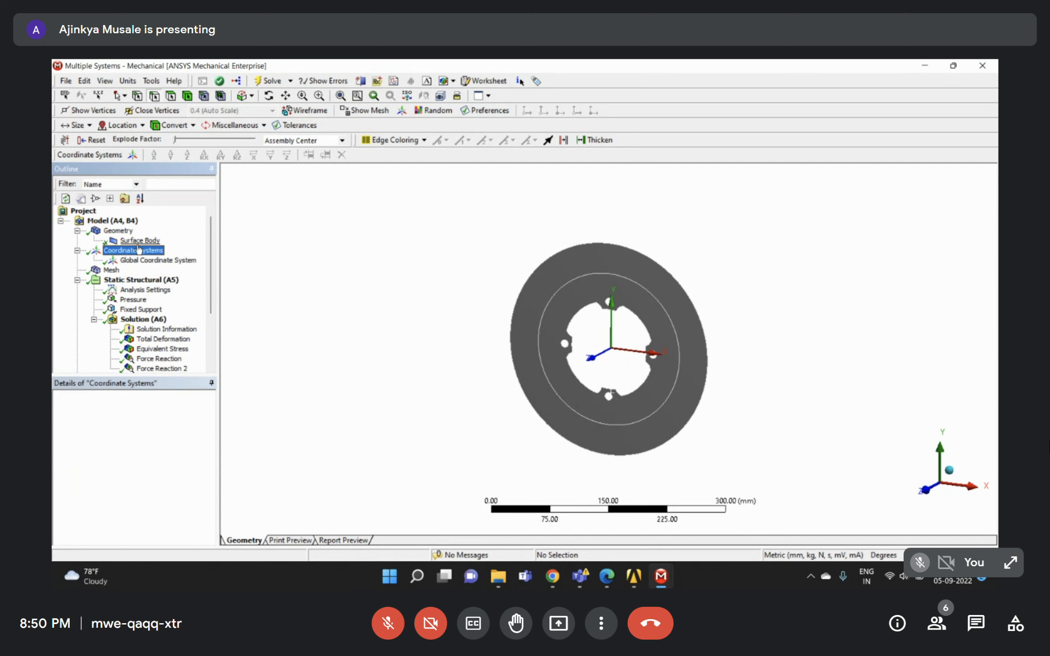
{"action": "right_click", "coordinate": [136, 253]}
{"action": "mouse_move", "coordinate": [207, 259]}
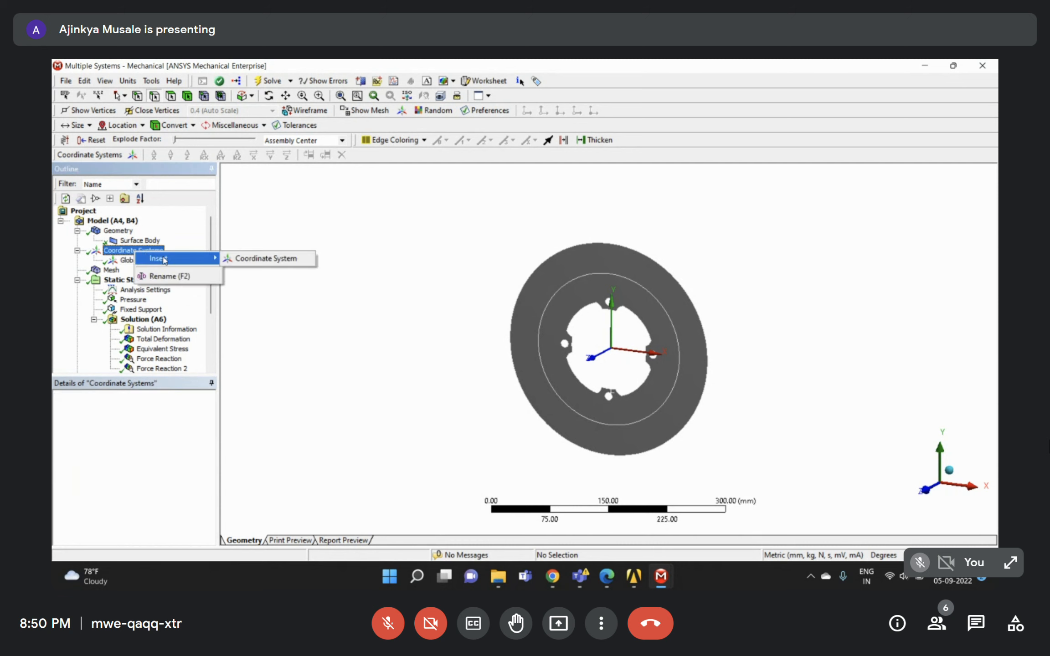
{"action": "left_click", "coordinate": [262, 258]}
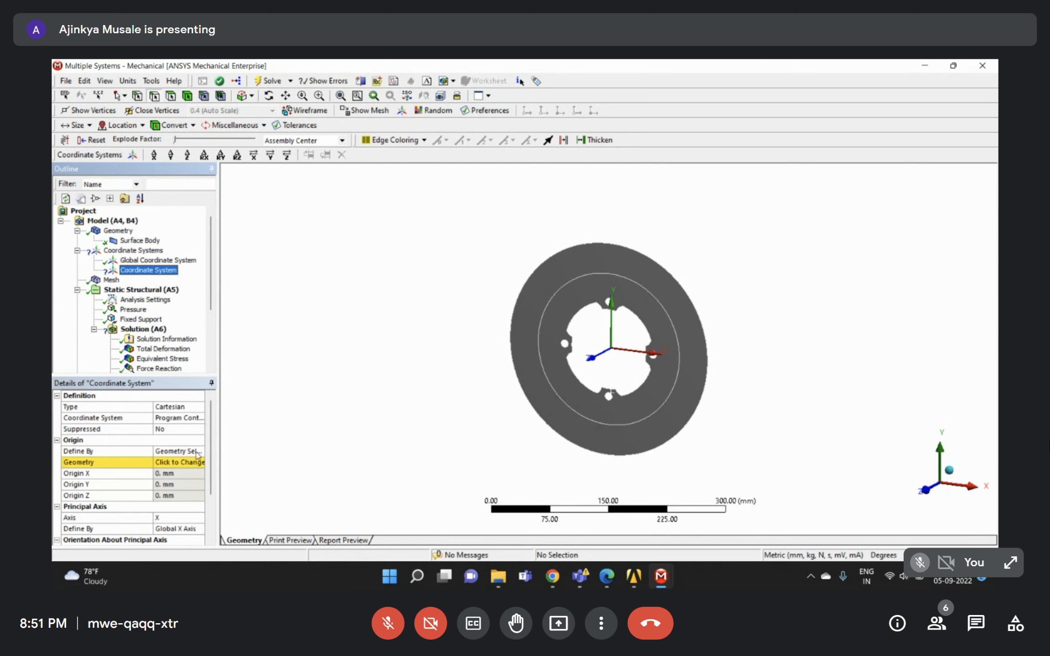
{"action": "left_click", "coordinate": [181, 407]}
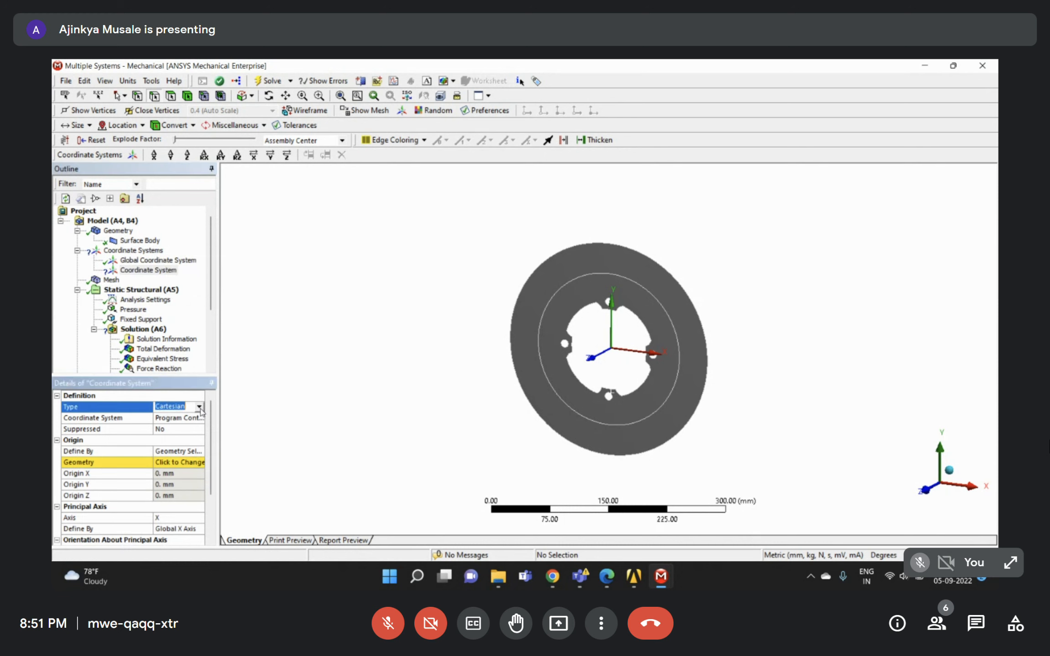
{"action": "left_click", "coordinate": [199, 407]}
{"action": "left_click", "coordinate": [181, 427]}
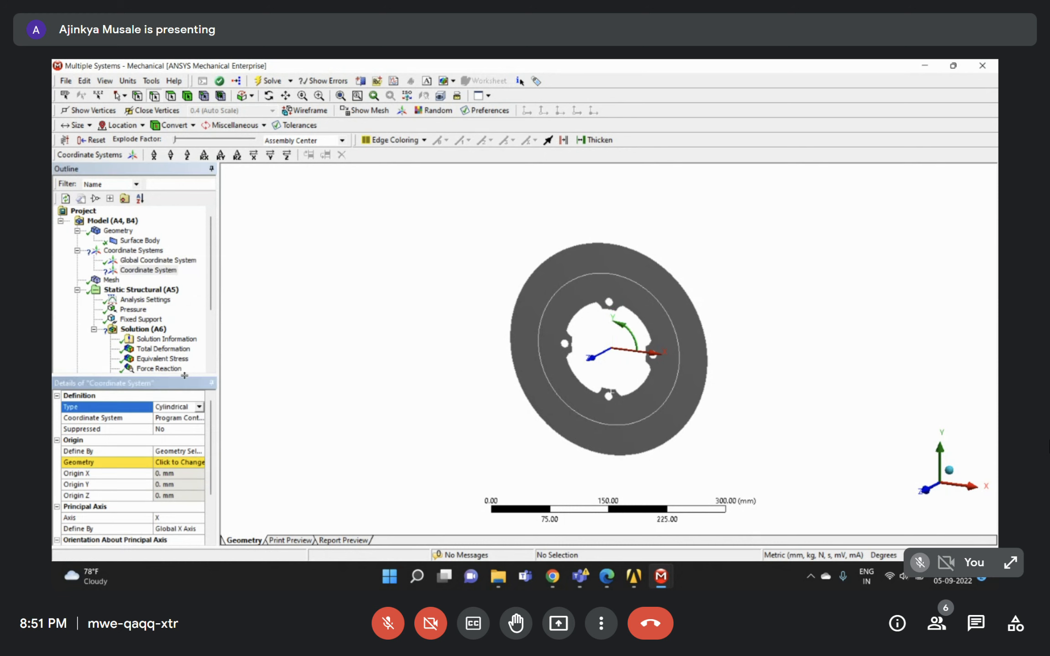
Try to locate the cylindrical coordinate system's origin from the disc's outer circular edge.
{"action": "left_click", "coordinate": [183, 463]}
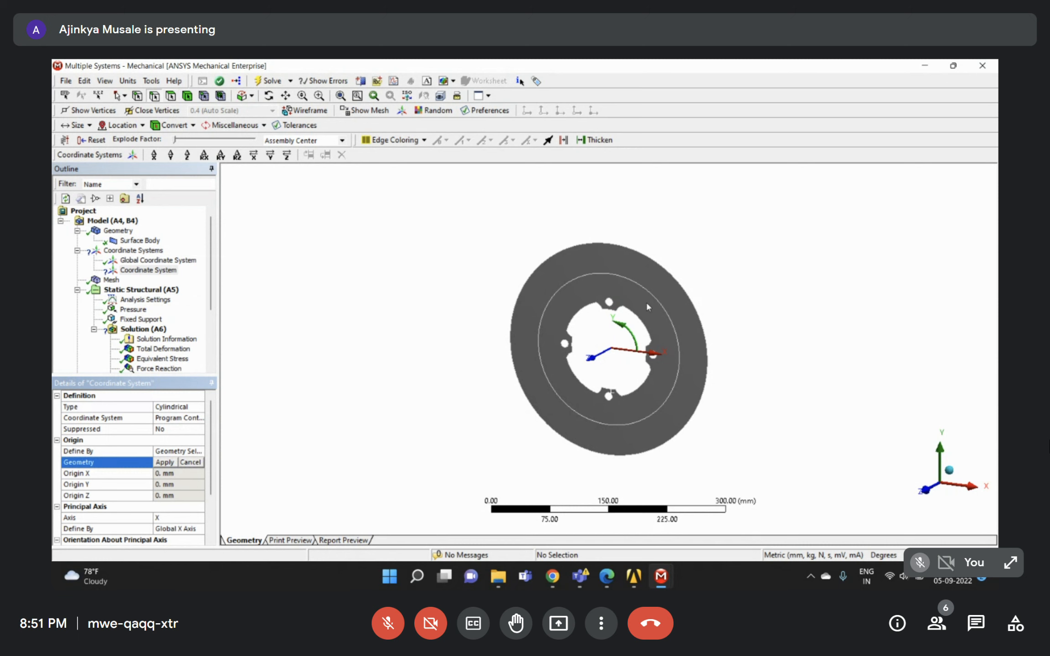
{"action": "left_click", "coordinate": [619, 245]}
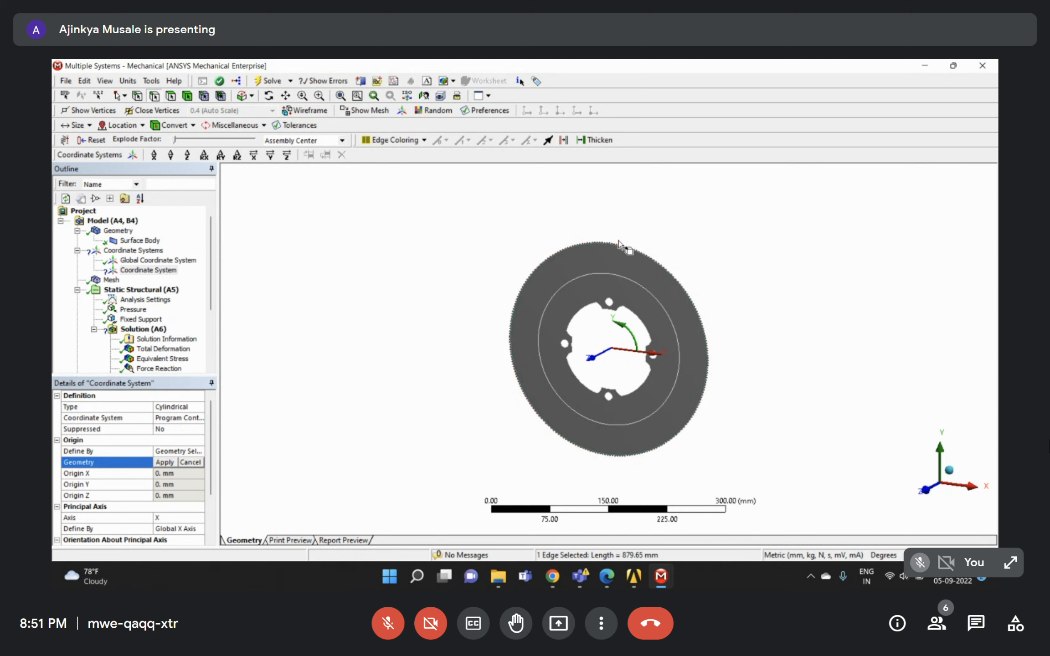
{"action": "middle_click_drag", "start_coordinate": [621, 363], "coordinate": [652, 336]}
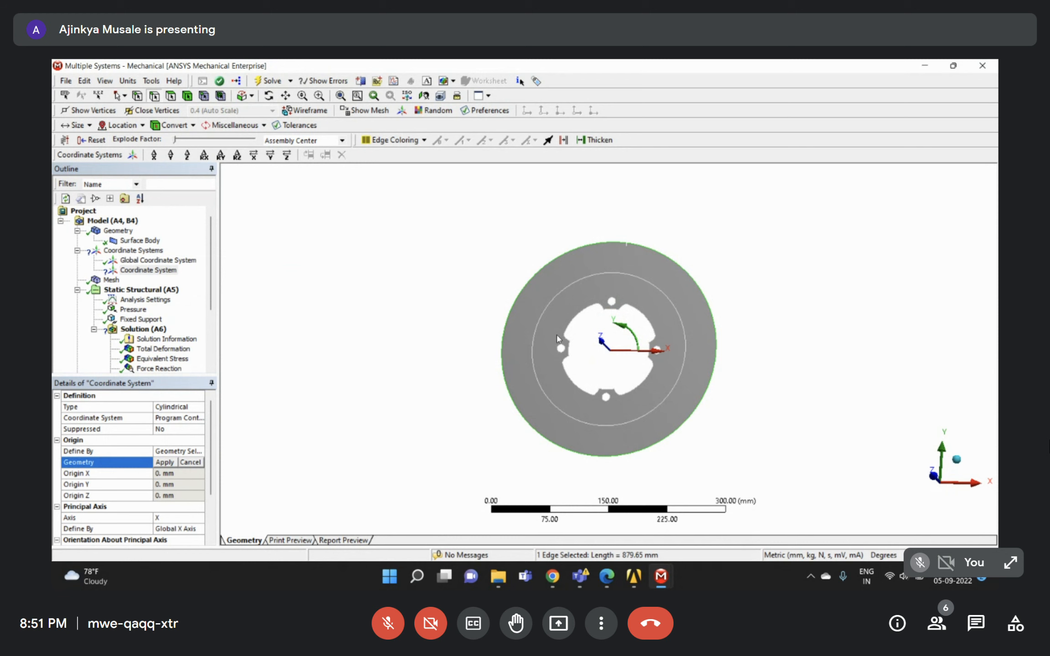
{"action": "left_click", "coordinate": [165, 463]}
{"action": "middle_click_drag", "start_coordinate": [782, 402], "coordinate": [736, 296]}
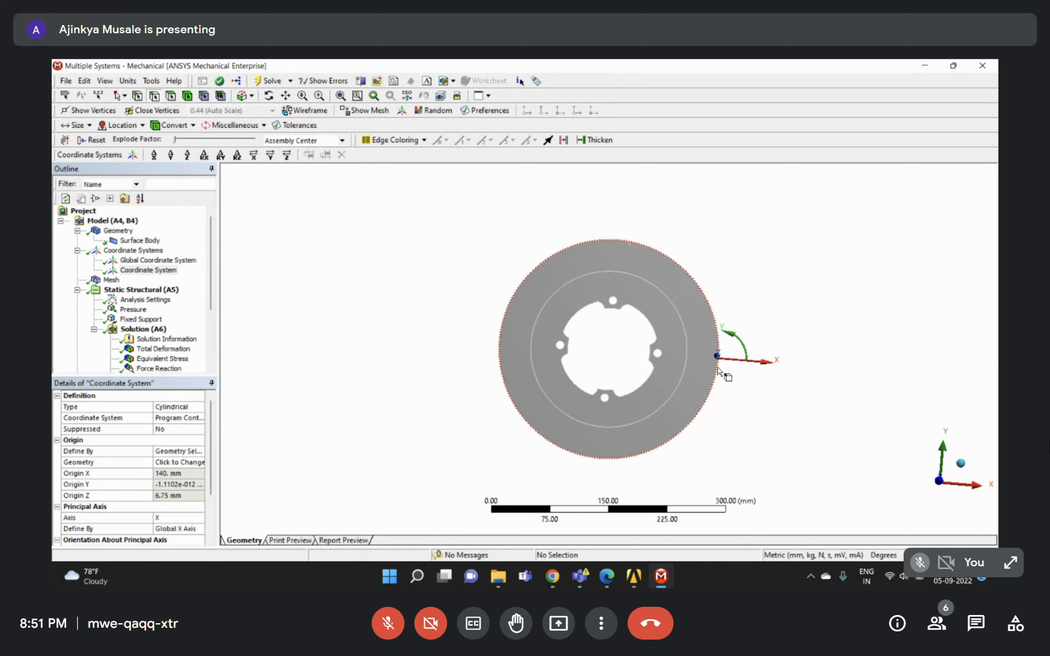
Try to redefine the coordinate system's origin using the disc's outer edge together with the circular edge bounding the pressure ring.
{"action": "left_click", "coordinate": [185, 452]}
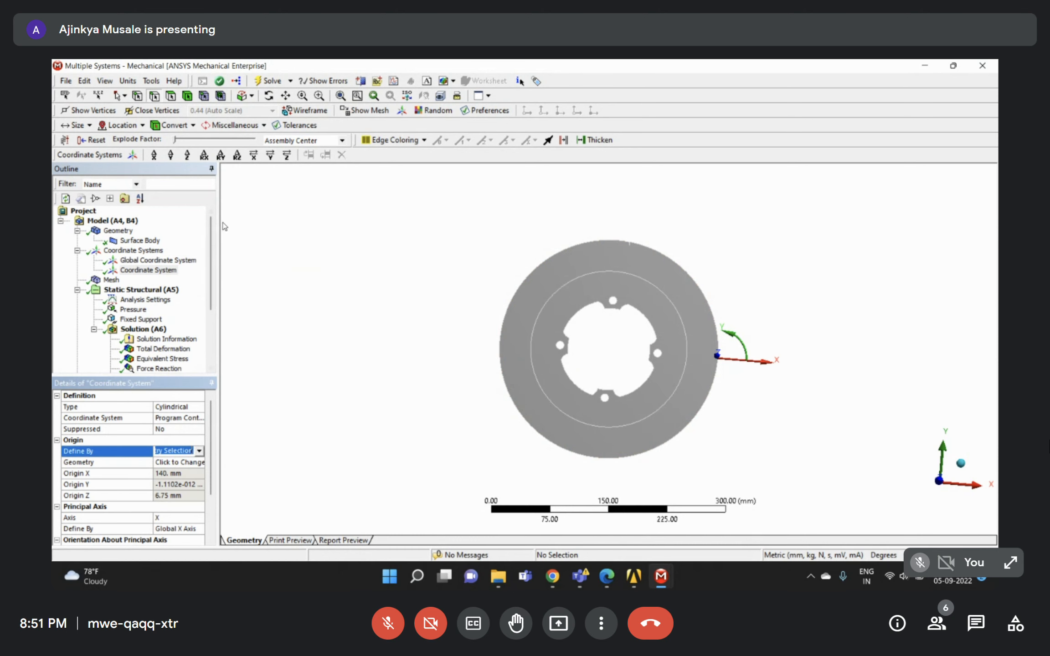
{"action": "left_click_drag", "start_coordinate": [221, 225], "coordinate": [389, 232]}
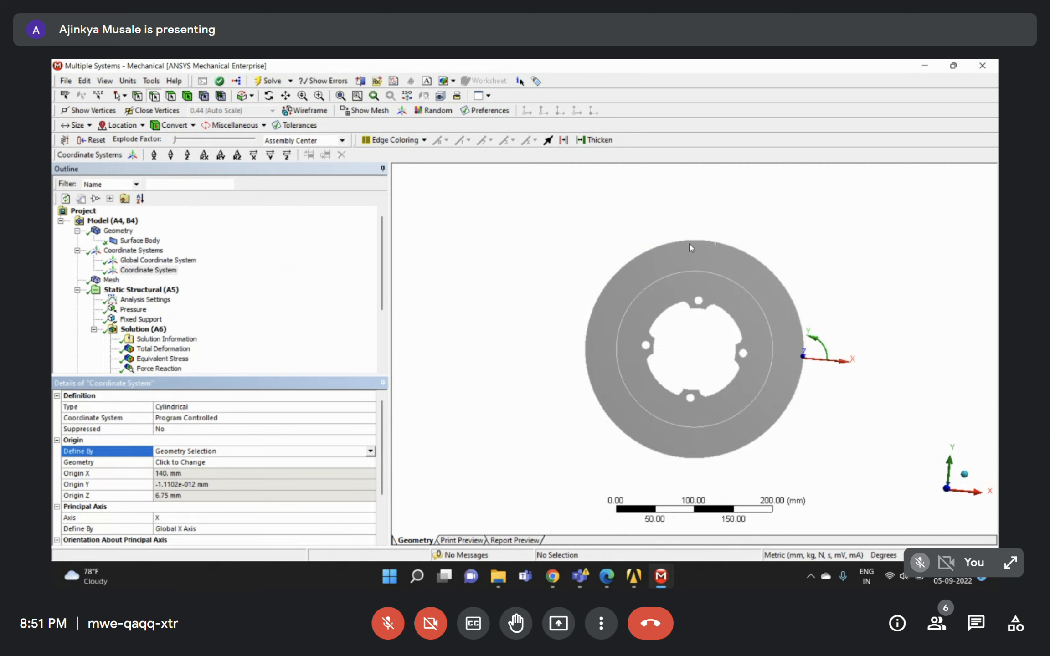
{"action": "left_click", "coordinate": [181, 466]}
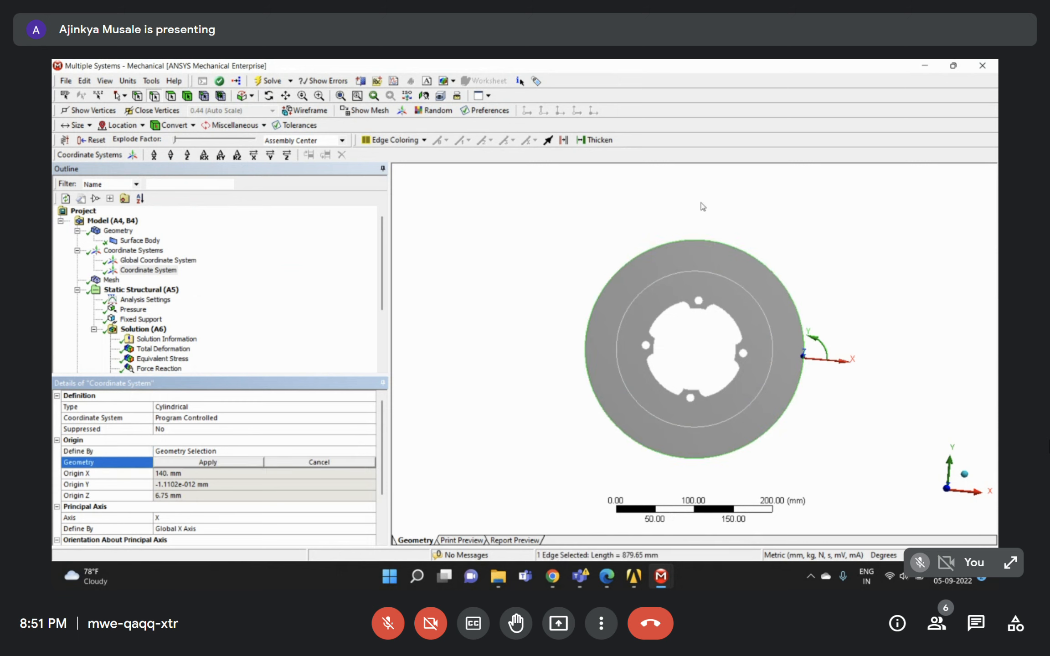
{"action": "left_click", "coordinate": [663, 277], "text": "ctrl"}
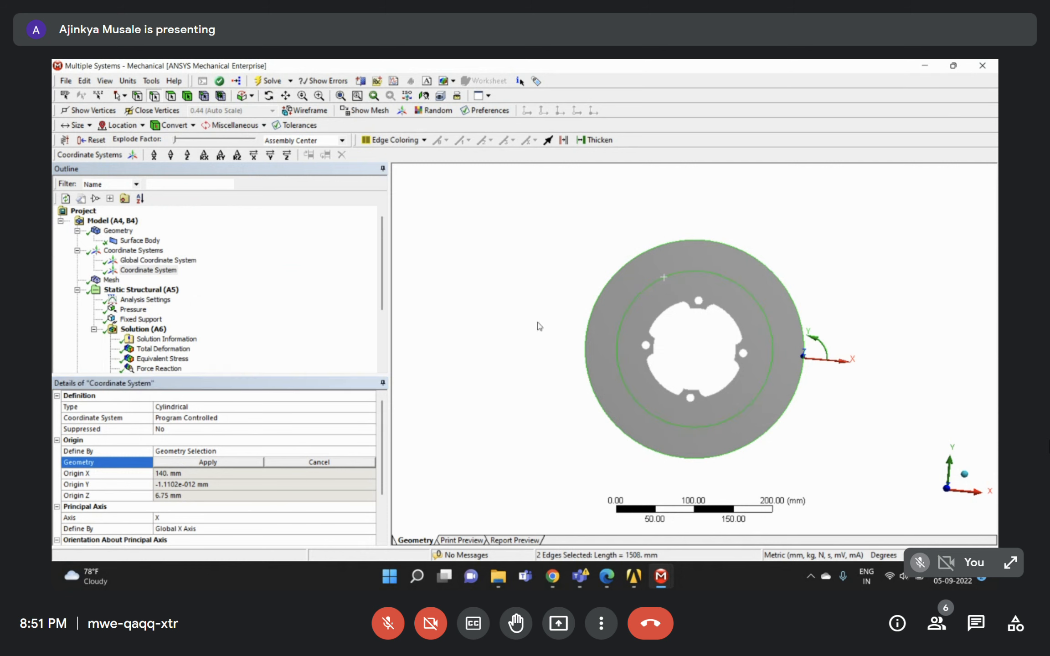
{"action": "left_click", "coordinate": [227, 466]}
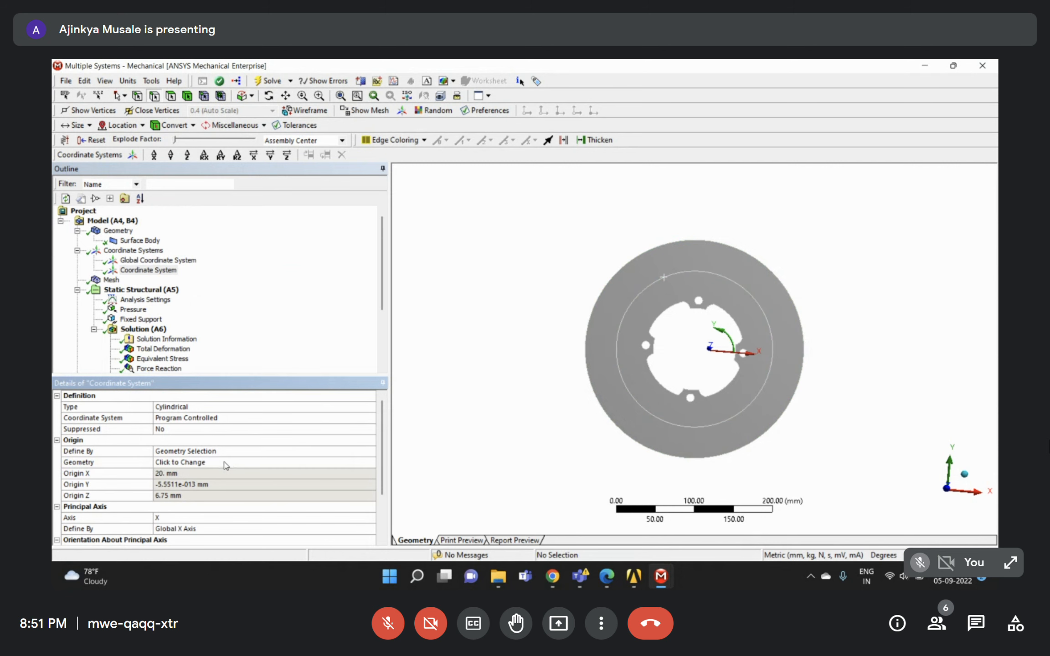
{"action": "middle_click_drag", "start_coordinate": [729, 329], "coordinate": [731, 314]}
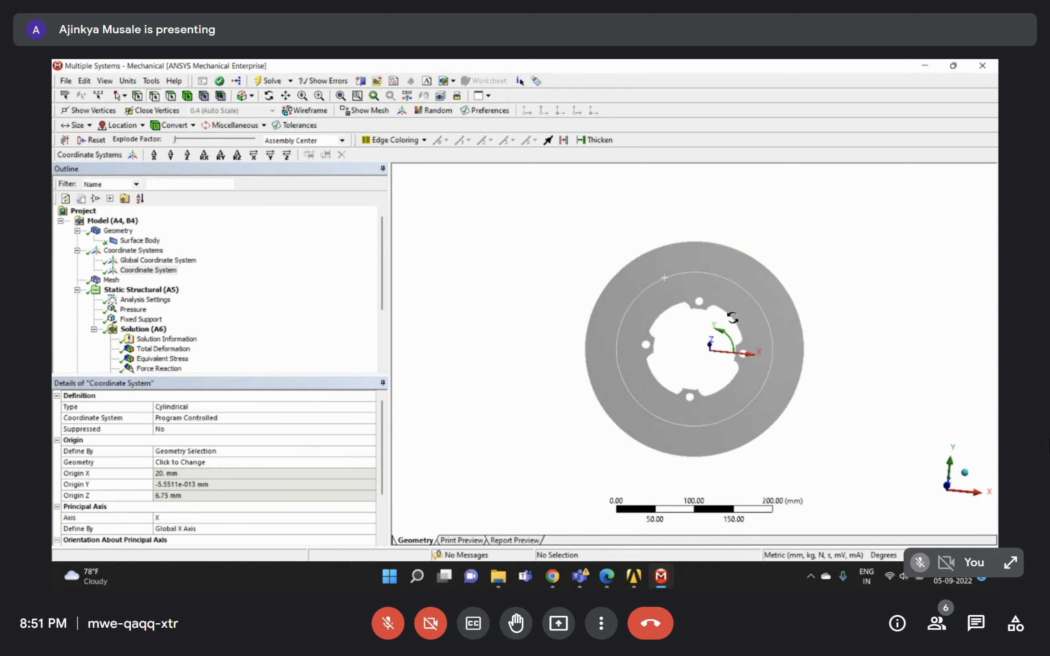
{"action": "left_click", "coordinate": [208, 463]}
{"action": "left_click", "coordinate": [707, 275]}
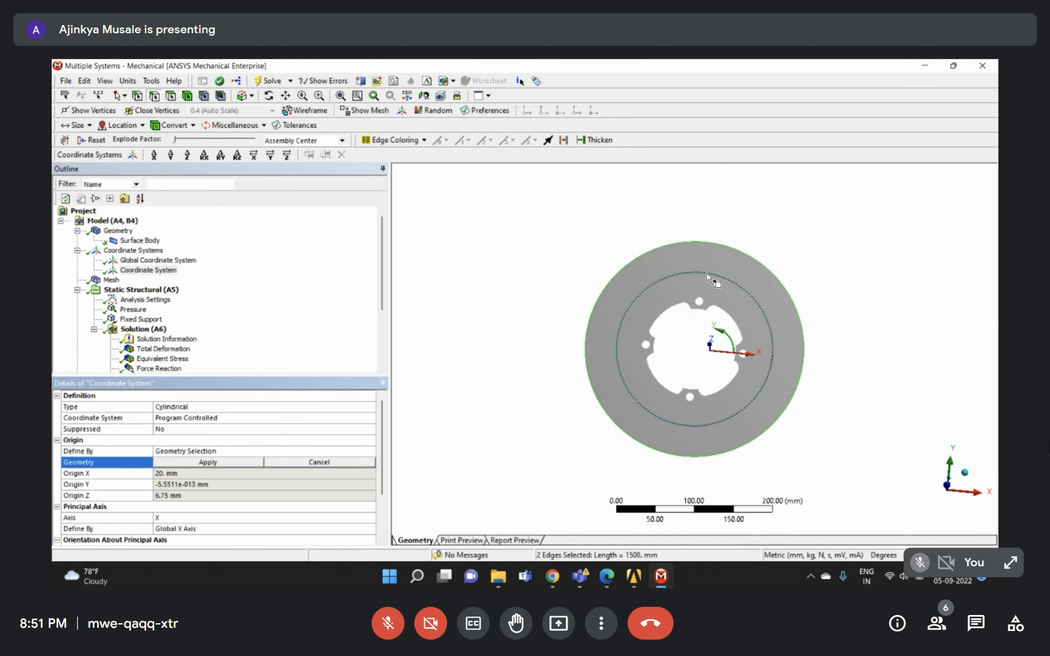
{"action": "left_click", "coordinate": [707, 274]}
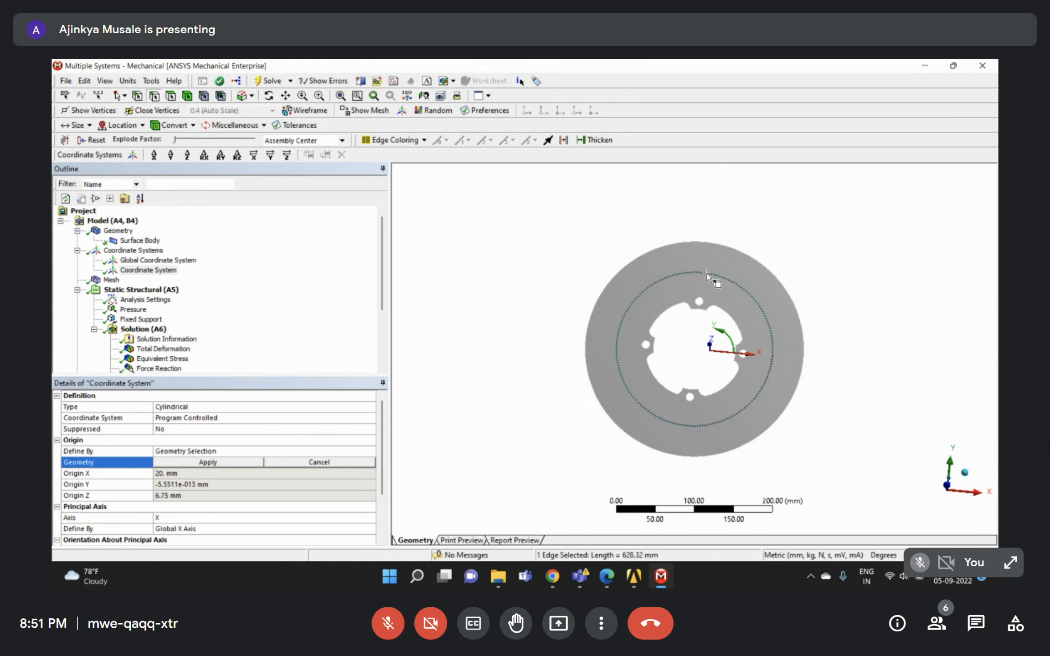
Define the cylindrical coordinate system's origin by Global Coordinates, with Origin X, Y and Z all set to 0 mm.
{"action": "left_click", "coordinate": [359, 451]}
{"action": "left_click", "coordinate": [371, 452]}
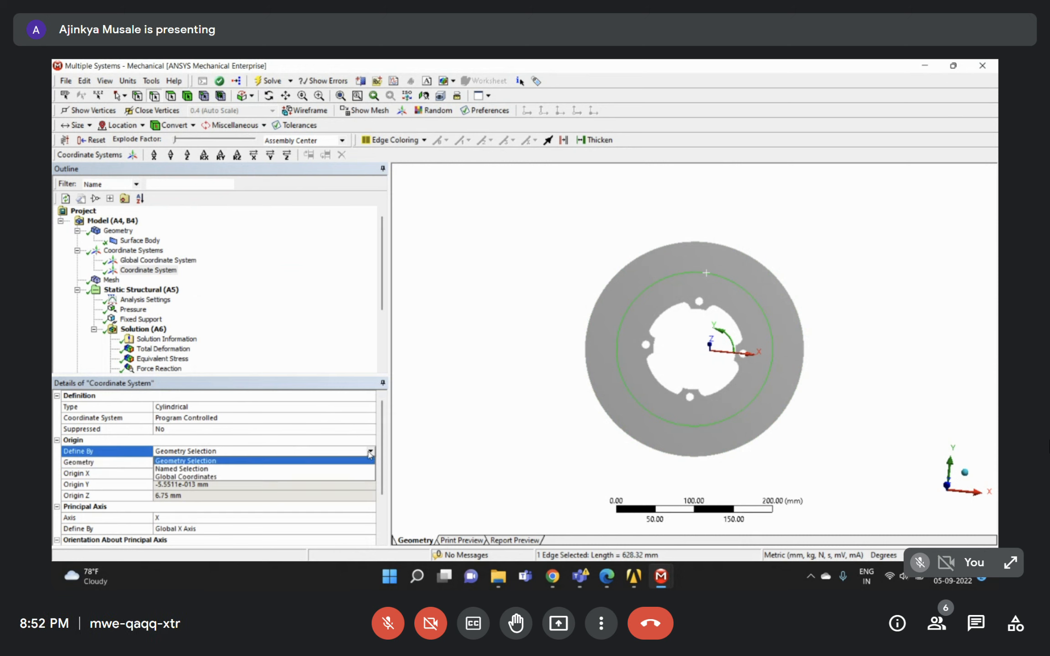
{"action": "left_click", "coordinate": [246, 478]}
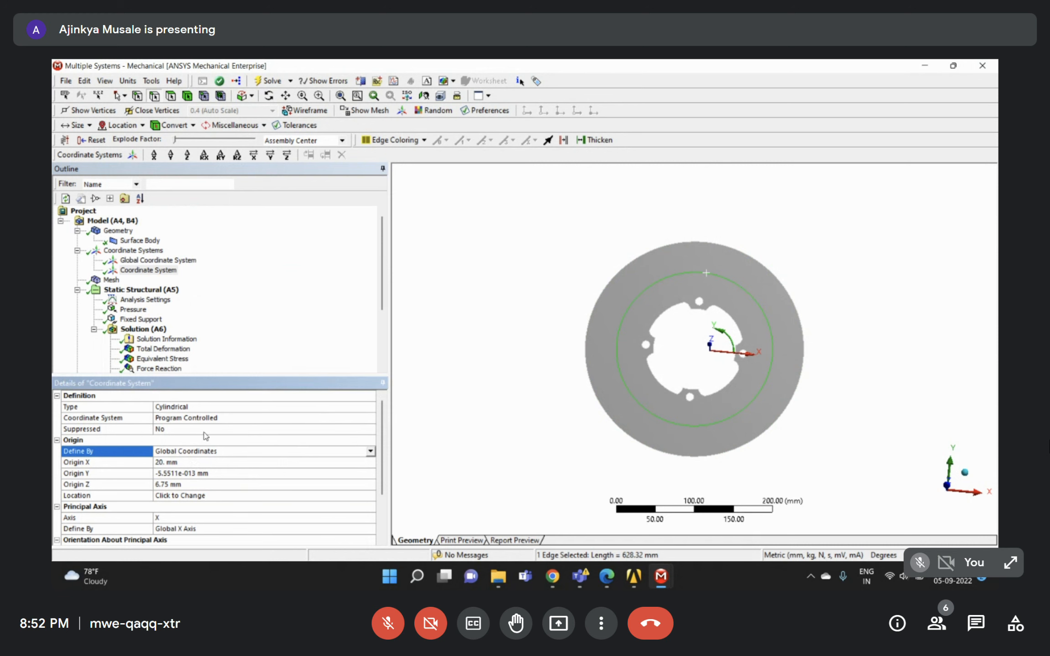
{"action": "left_click", "coordinate": [539, 305]}
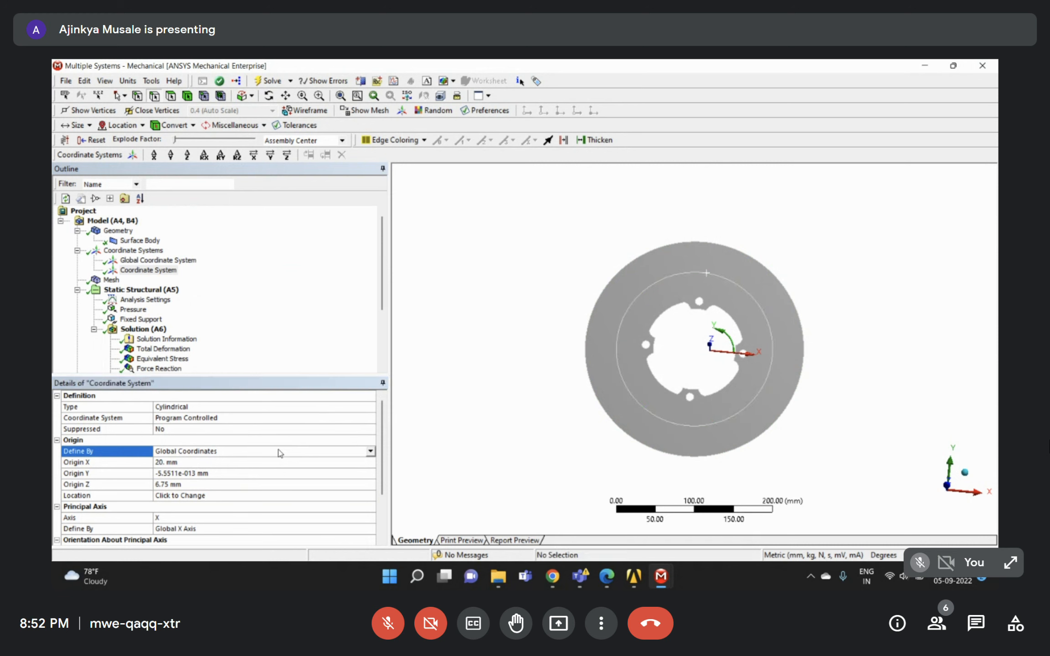
{"action": "left_click", "coordinate": [232, 462]}
{"action": "type", "text": "0"}
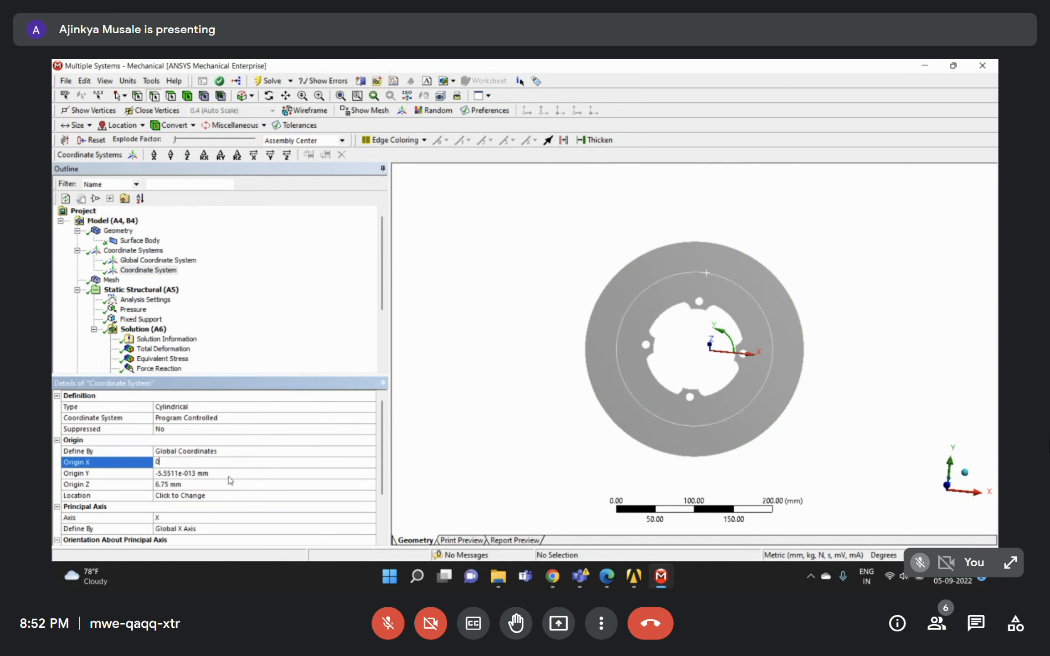
{"action": "left_click", "coordinate": [228, 474]}
{"action": "type", "text": "0"}
{"action": "left_click", "coordinate": [221, 484]}
{"action": "type", "text": "0"}
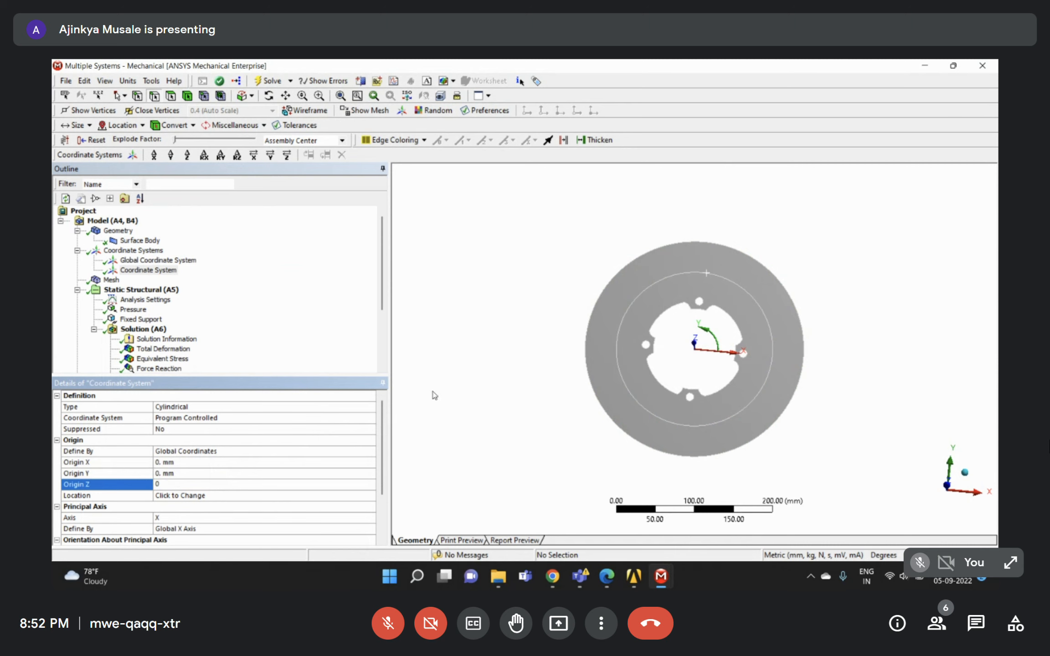
{"action": "key", "text": "Return"}
{"action": "middle_click_drag", "start_coordinate": [759, 286], "coordinate": [739, 283]}
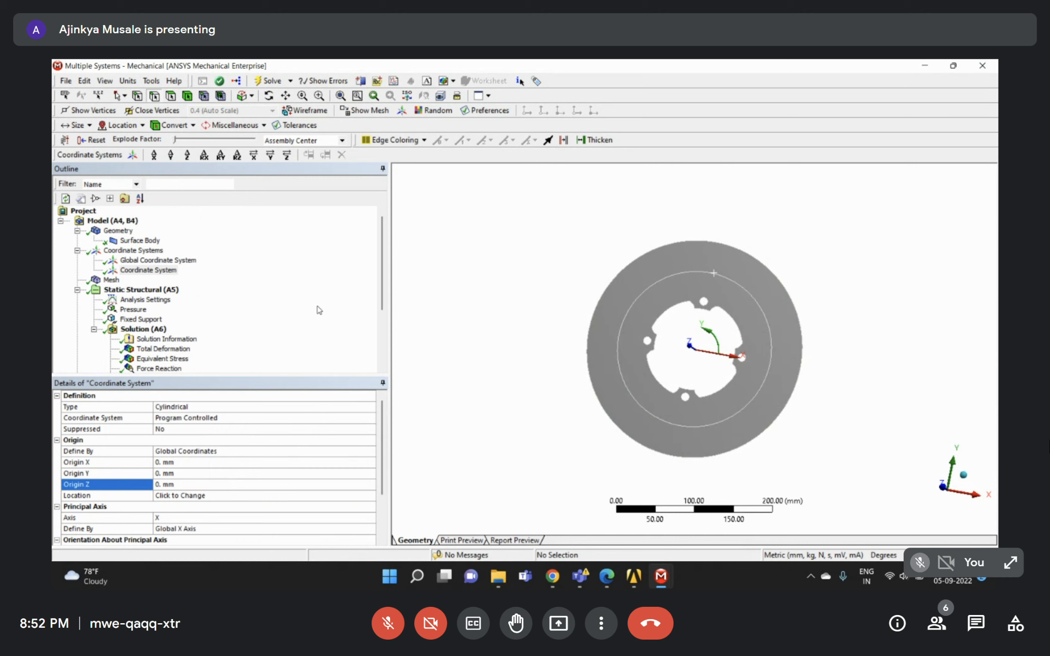
Rename the new cylindrical coordinate system as Coordinate System_cyl.
{"action": "left_click", "coordinate": [154, 270]}
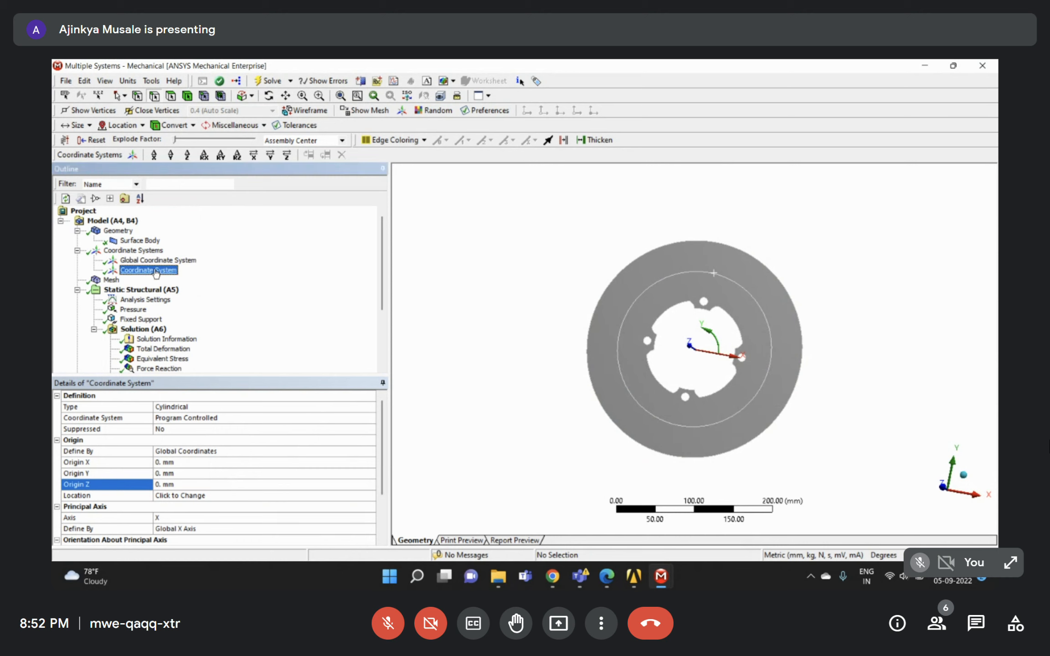
{"action": "right_click", "coordinate": [156, 272]}
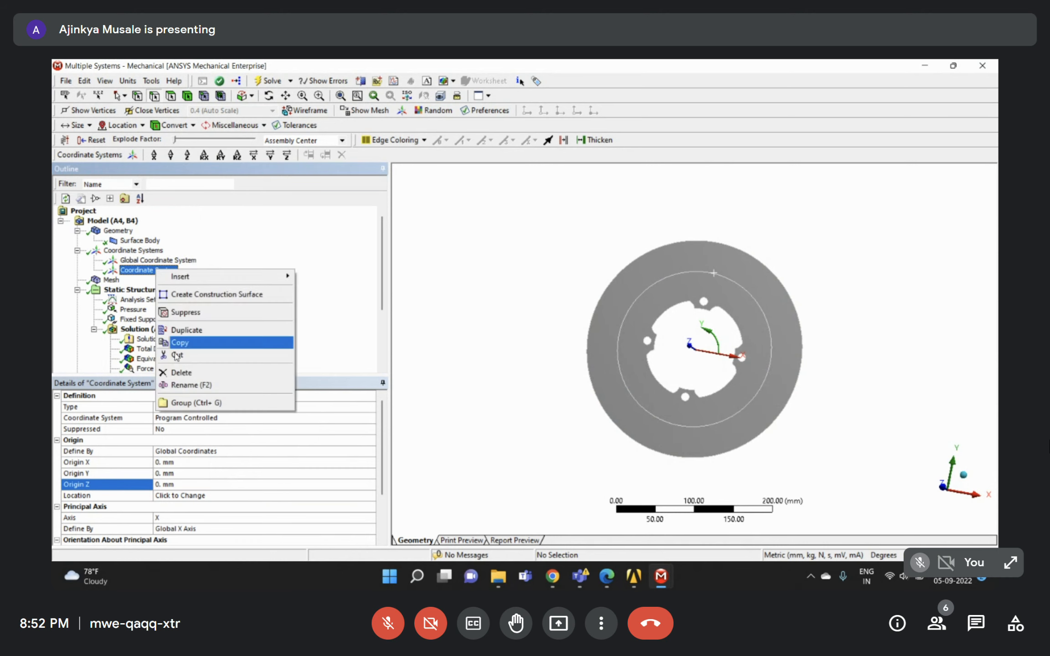
{"action": "left_click", "coordinate": [181, 385]}
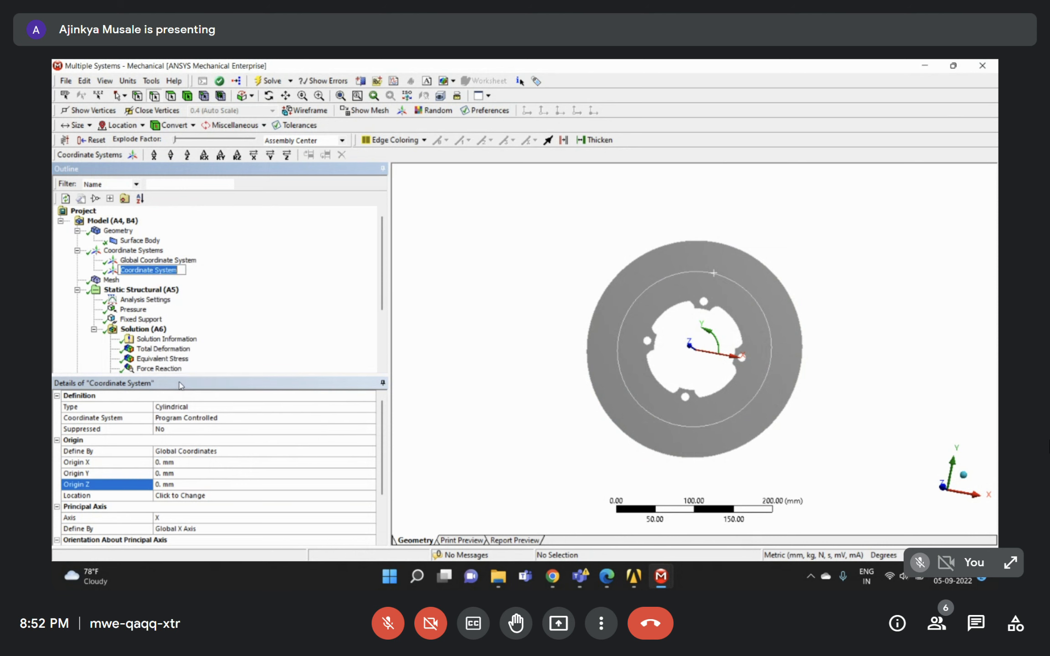
{"action": "key", "text": "End"}
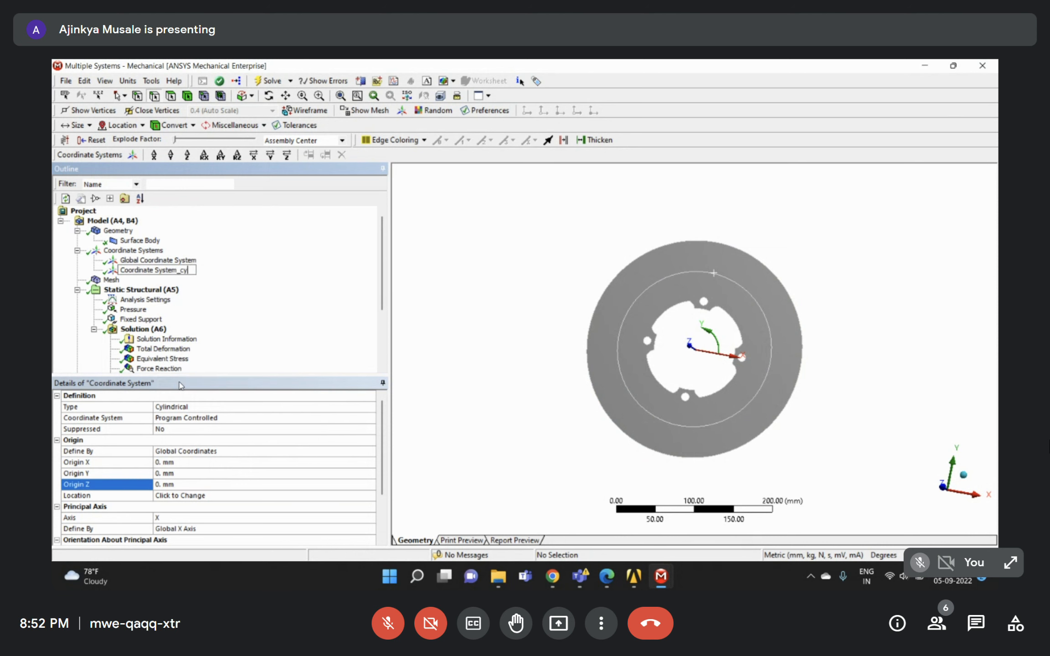
{"action": "key", "text": "Return"}
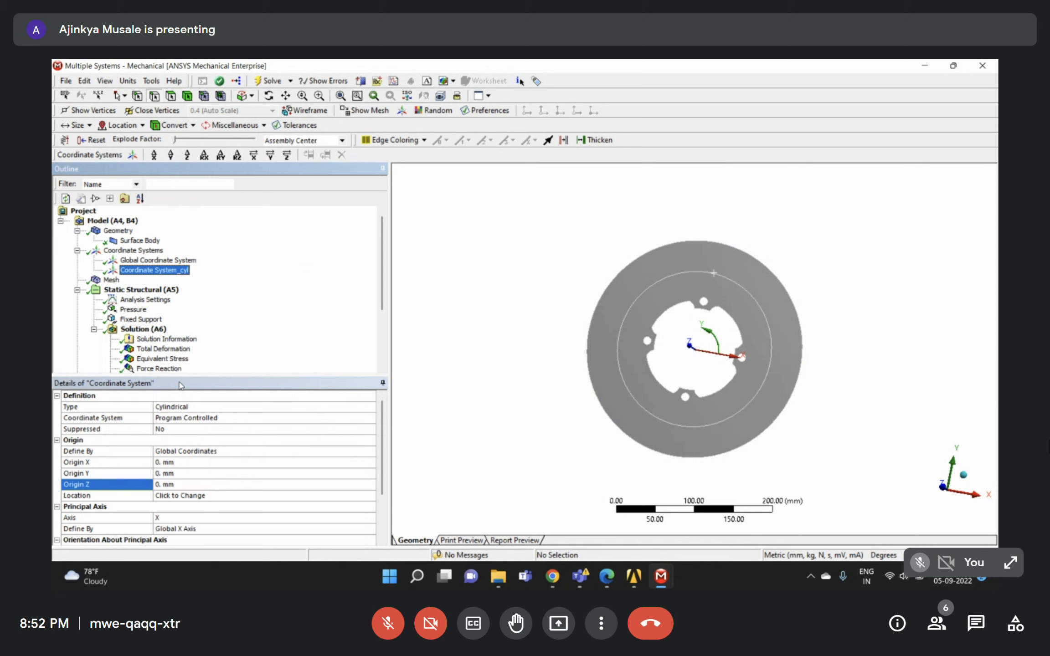
Check the Case 2 inputs in Assignment 2.pdf and set the Rotational Velocity magnitude under Static Structural 2 to 80 rad/s.
{"action": "scroll", "coordinate": [213, 326], "scroll_direction": "down", "scroll_amount": 3}
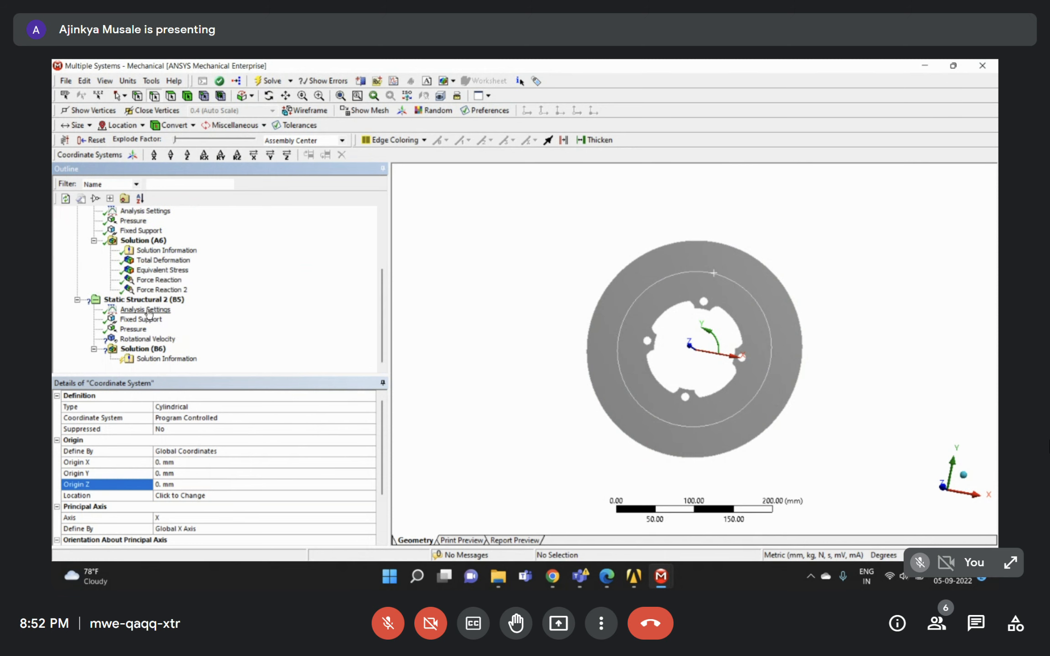
{"action": "left_click", "coordinate": [137, 340]}
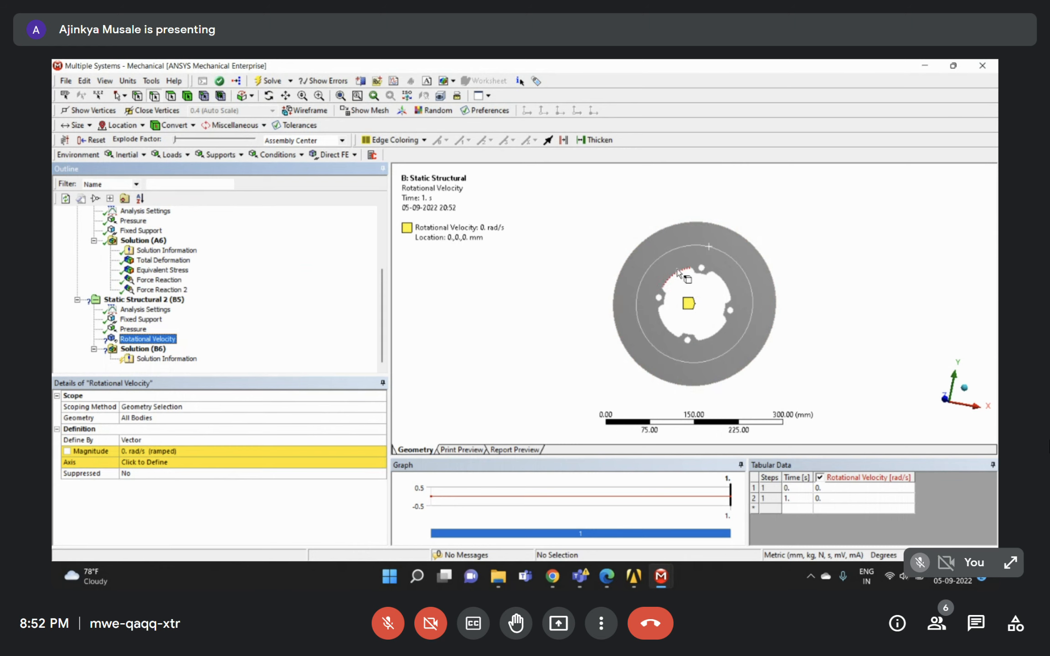
{"action": "left_click", "coordinate": [150, 452]}
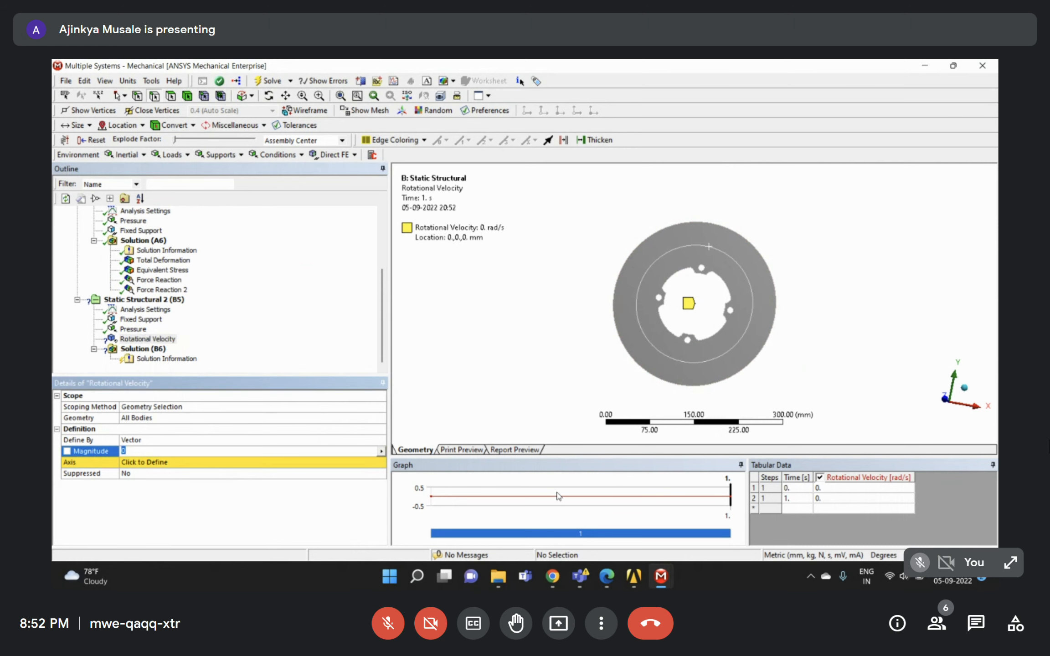
{"action": "left_click", "coordinate": [606, 577]}
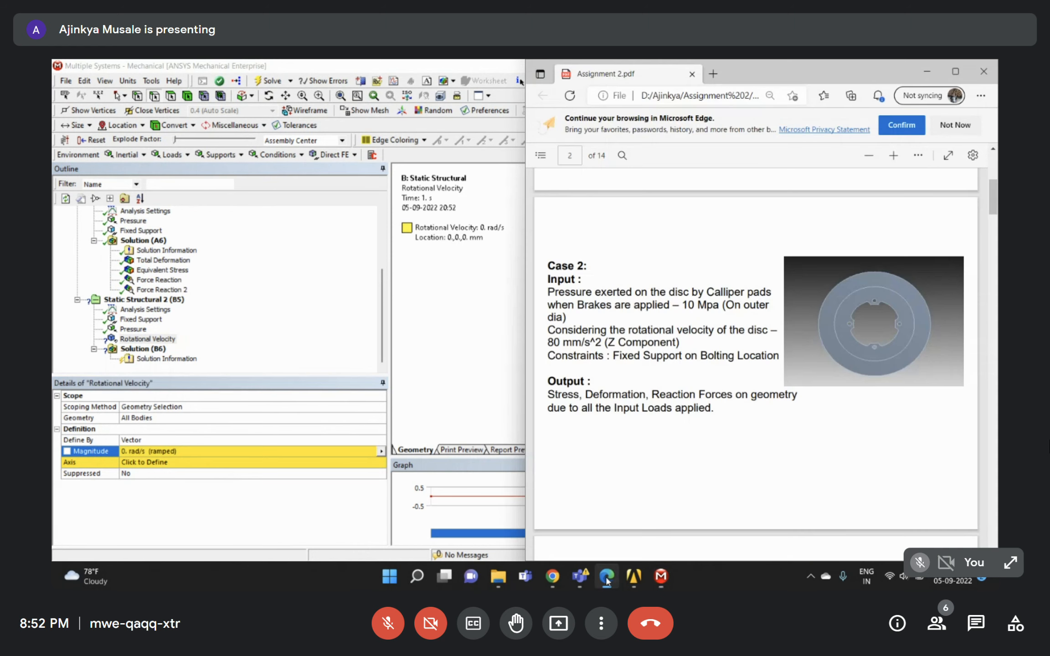
{"action": "left_click", "coordinate": [142, 451]}
{"action": "type", "text": "8"}
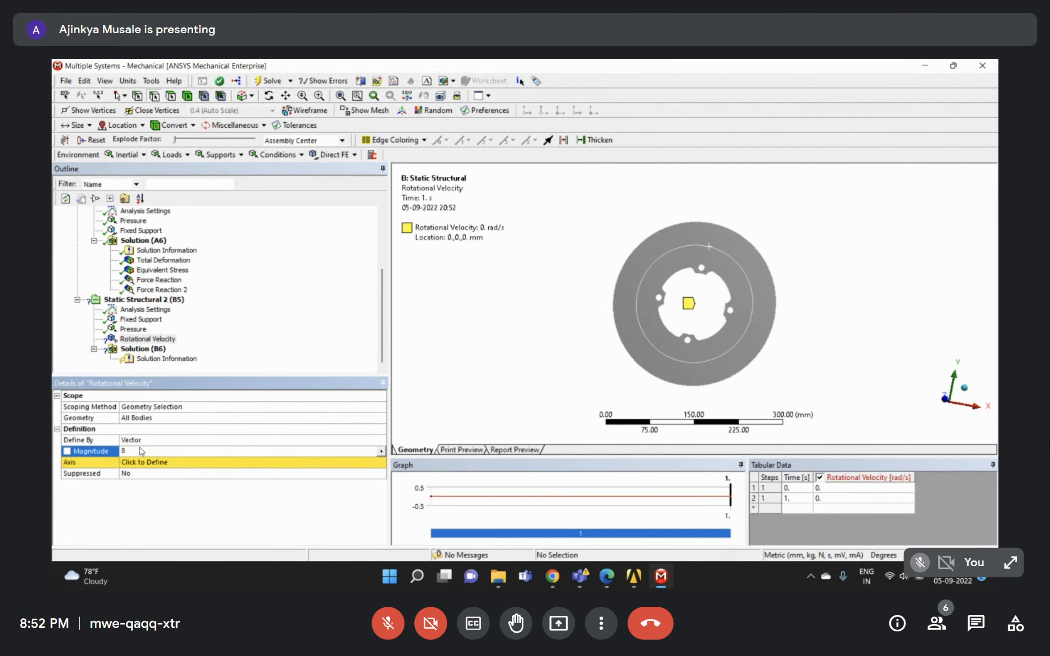
{"action": "type", "text": "0"}
{"action": "key", "text": "Return"}
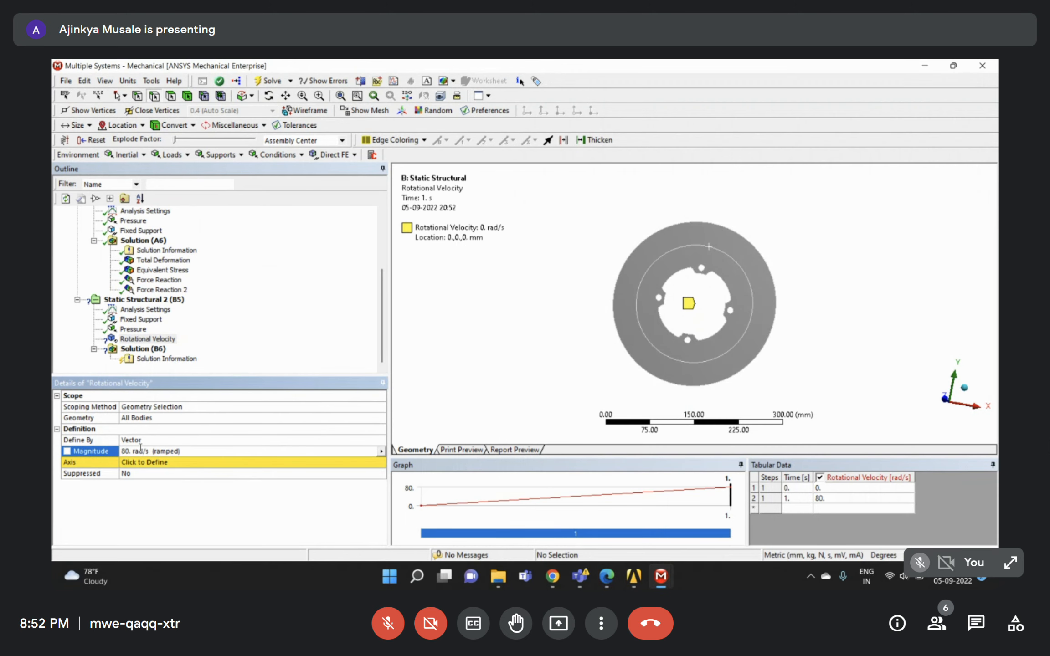
{"action": "left_click", "coordinate": [322, 329]}
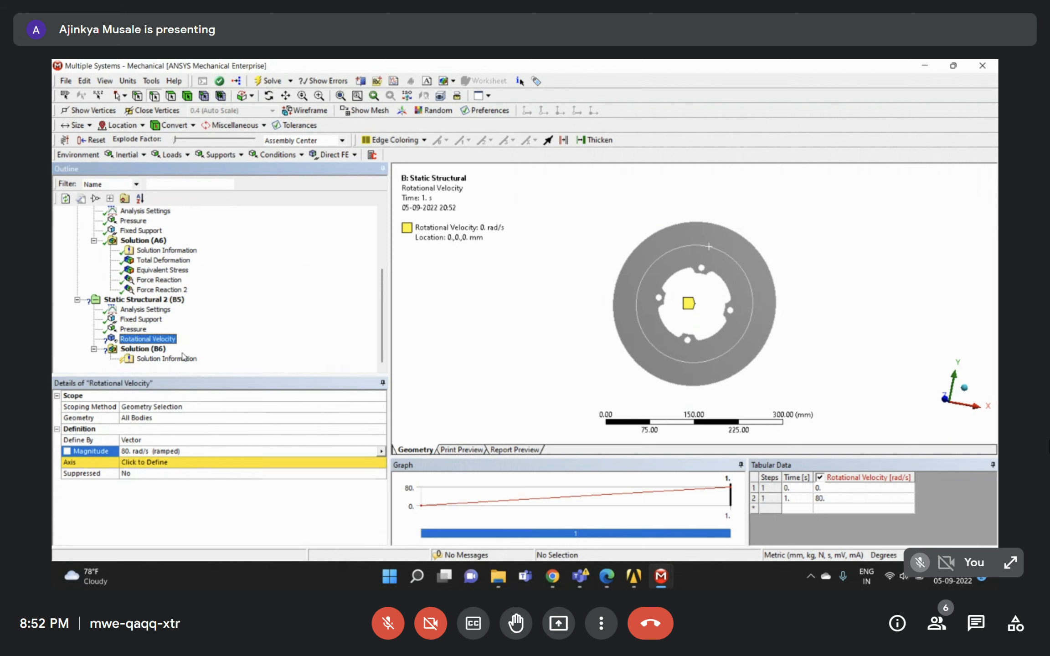
Try to define the rotational velocity's axis from the circular edge between the disc's inner and outer ring faces.
{"action": "left_click", "coordinate": [140, 464]}
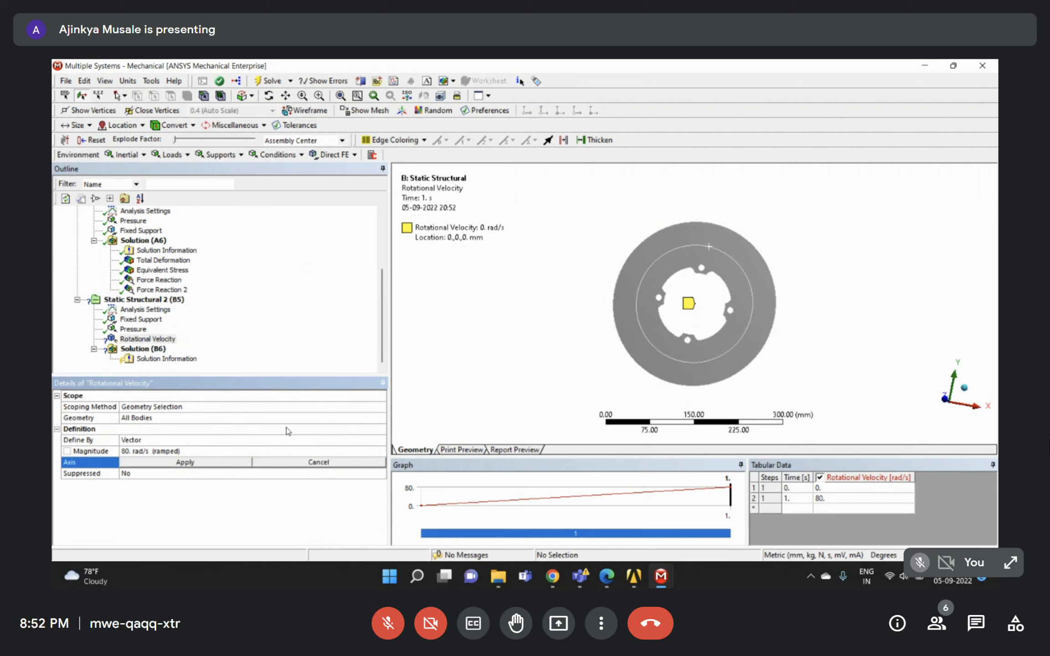
{"action": "left_click", "coordinate": [161, 474]}
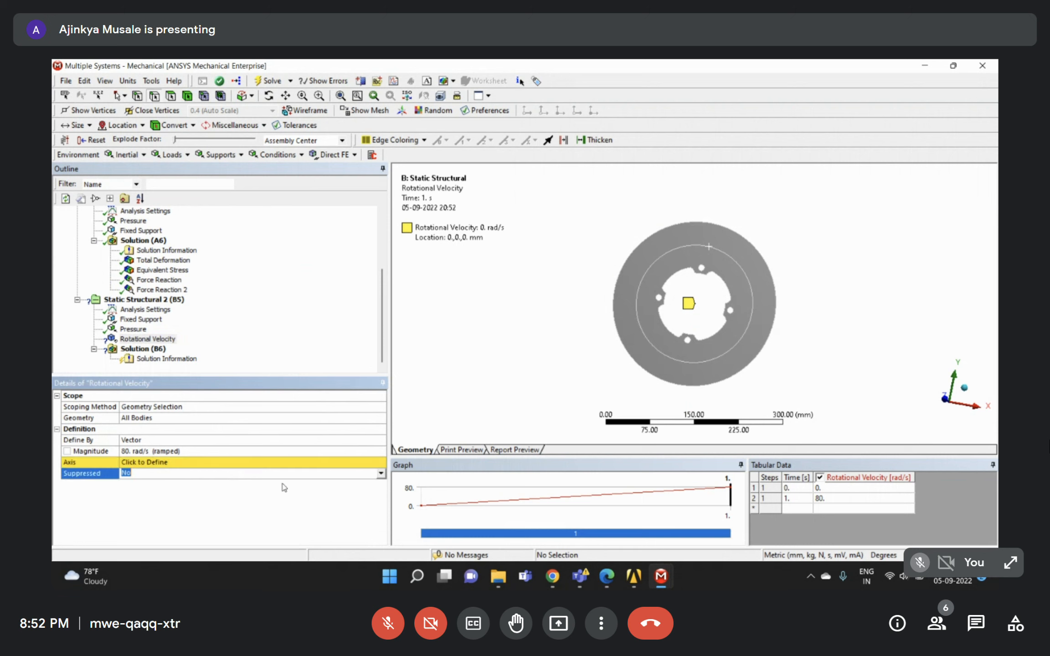
{"action": "left_click", "coordinate": [319, 463]}
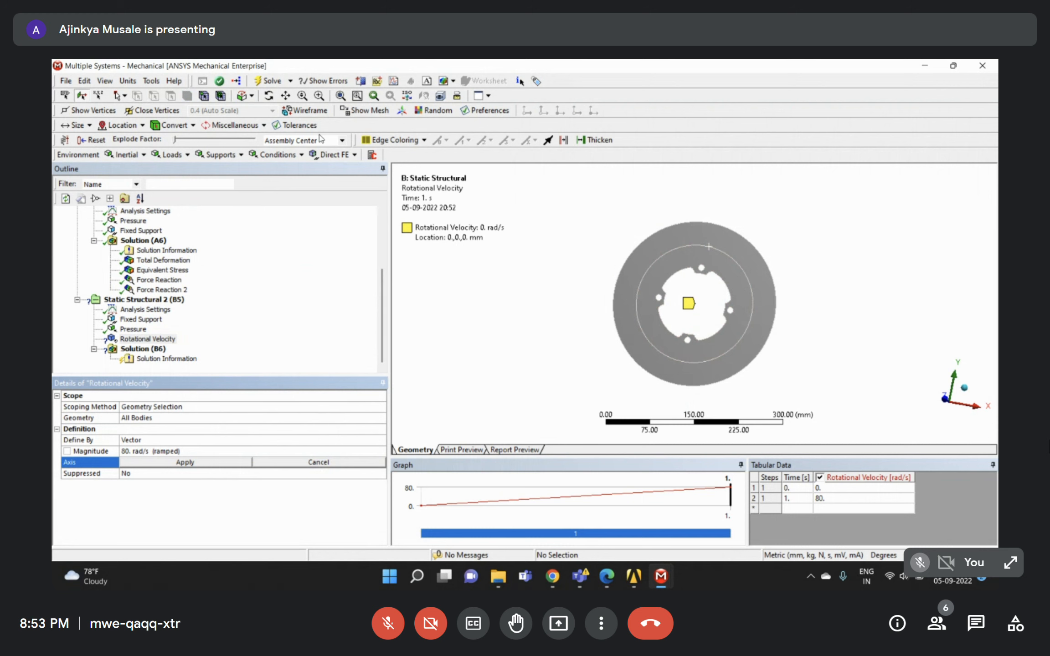
{"action": "middle_click_drag", "start_coordinate": [657, 309], "coordinate": [666, 267]}
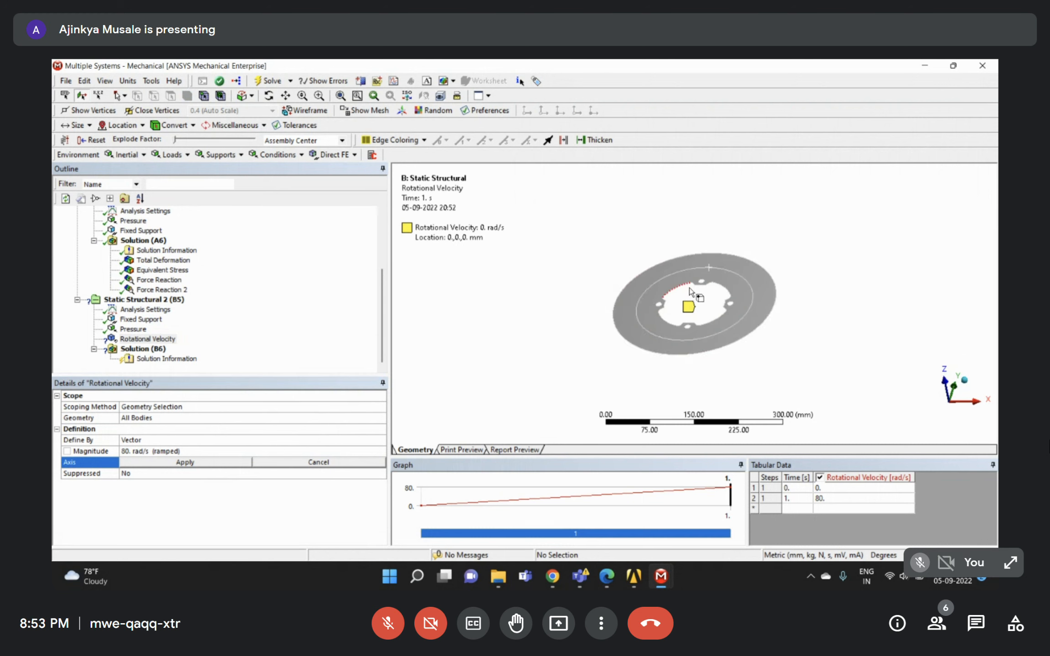
{"action": "left_click", "coordinate": [747, 316]}
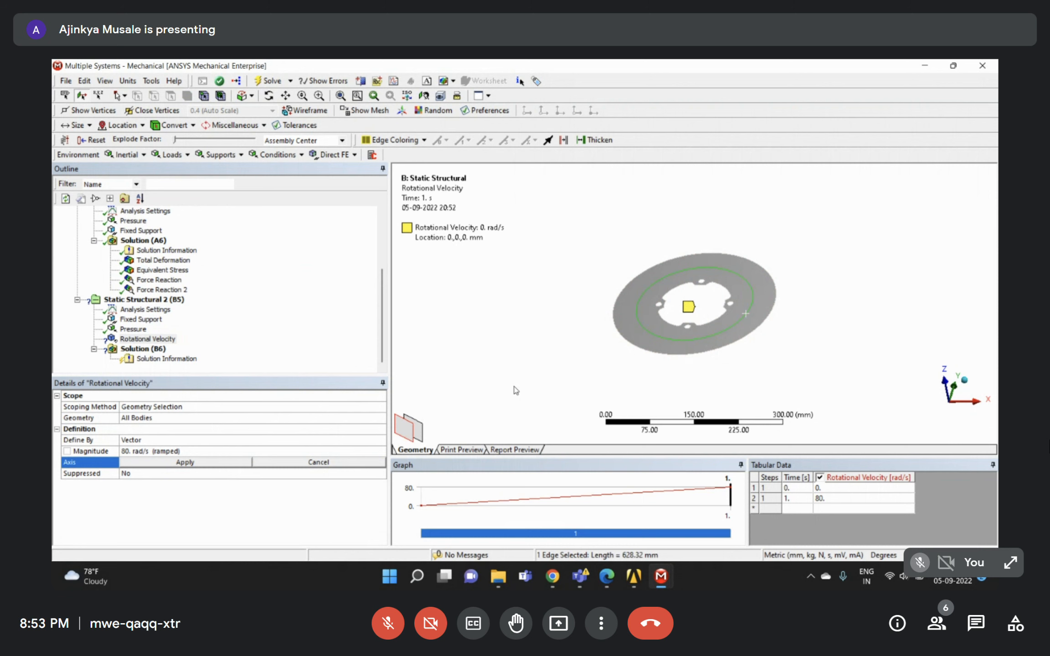
{"action": "left_click", "coordinate": [233, 461]}
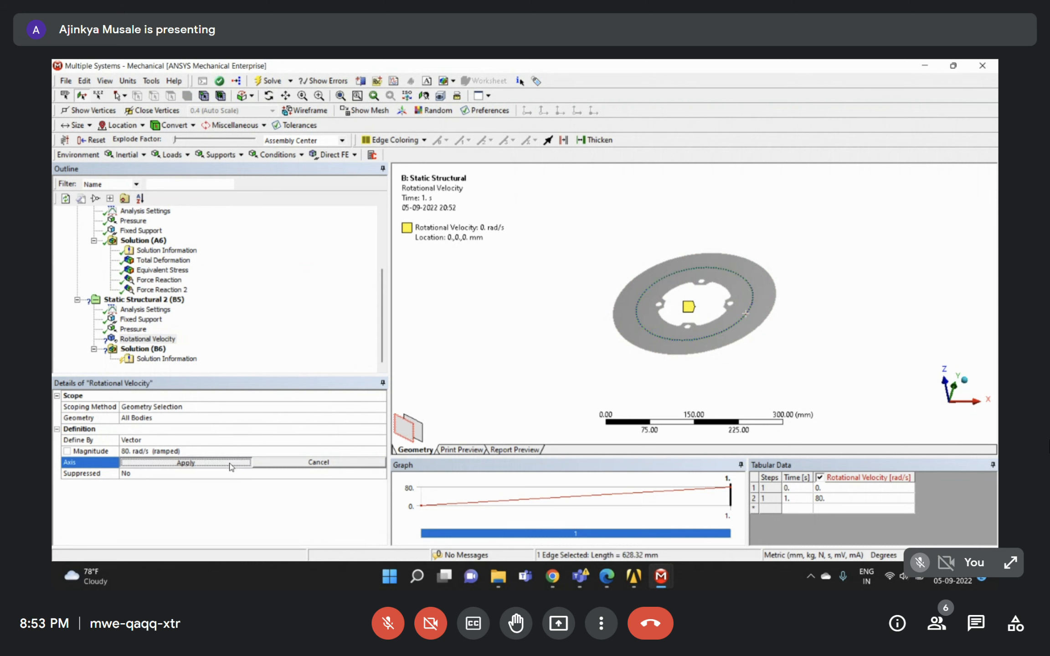
Define the rotational velocity's axis from the disc's outer ring face and look at the resulting rotation direction.
{"action": "left_click", "coordinate": [163, 462]}
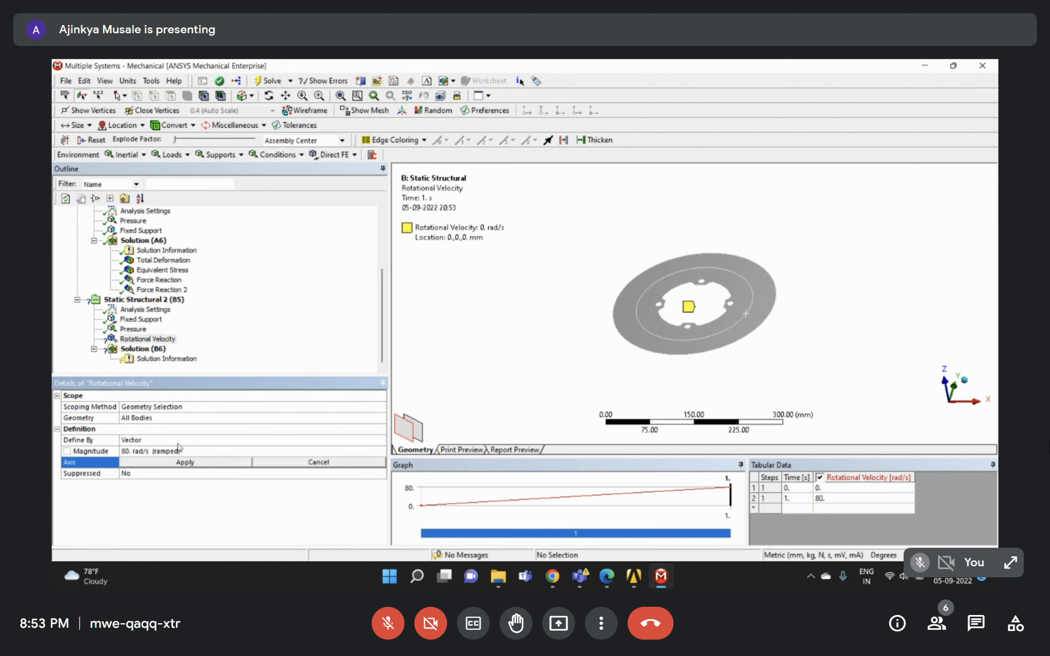
{"action": "left_click", "coordinate": [763, 287]}
{"action": "left_click", "coordinate": [181, 463]}
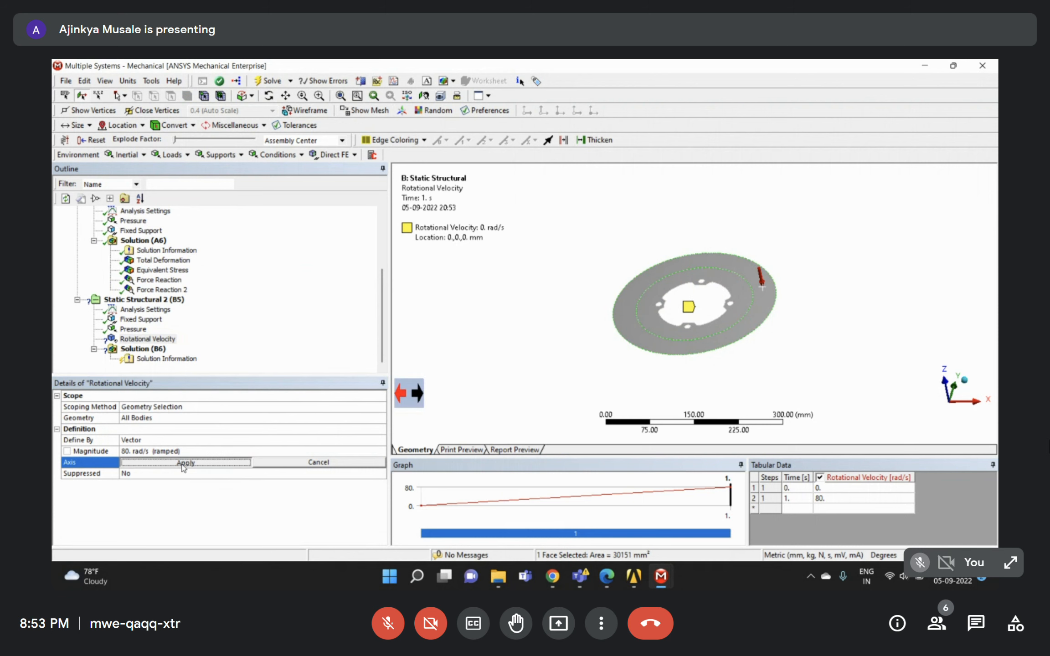
{"action": "middle_click_drag", "start_coordinate": [696, 278], "coordinate": [720, 335]}
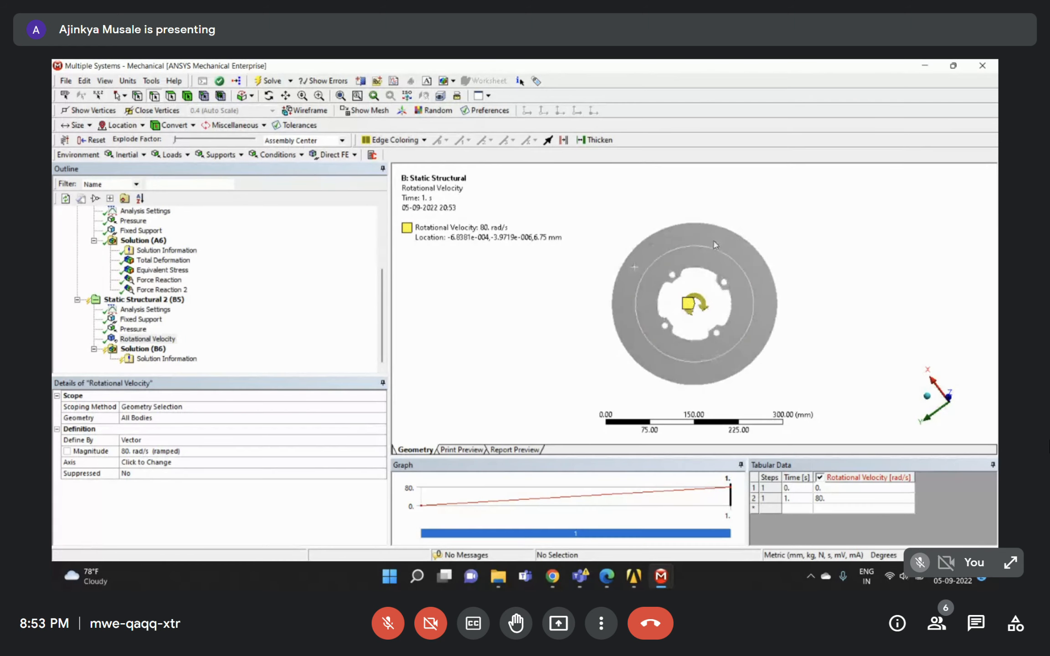
Redefine the rotational velocity's axis using the disc's inner ring face instead of the outer one.
{"action": "left_click", "coordinate": [167, 462]}
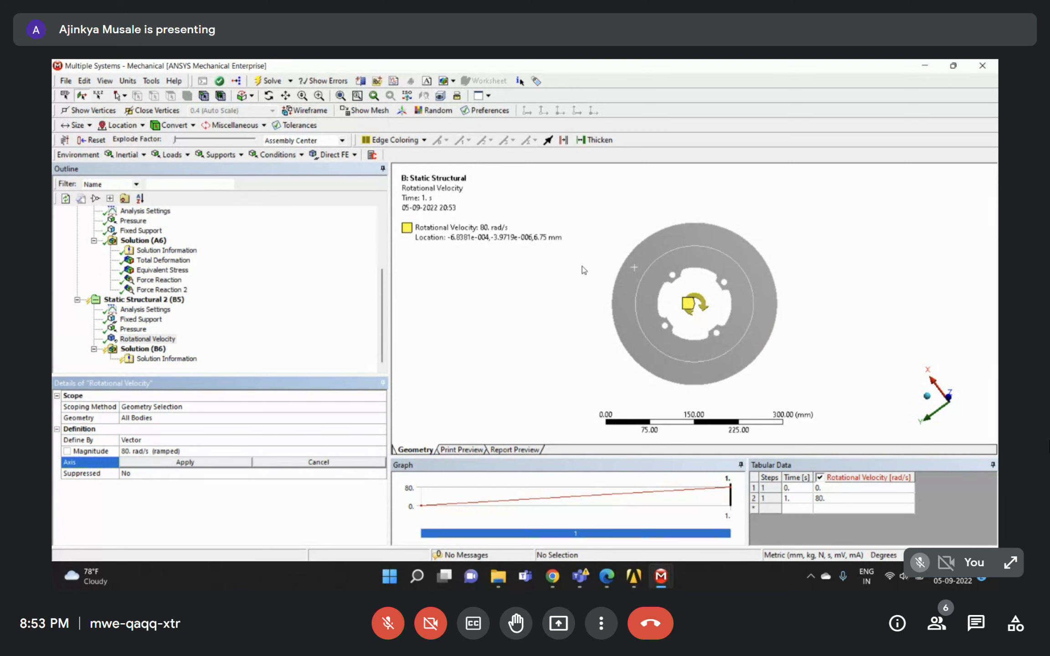
{"action": "left_click", "coordinate": [675, 240]}
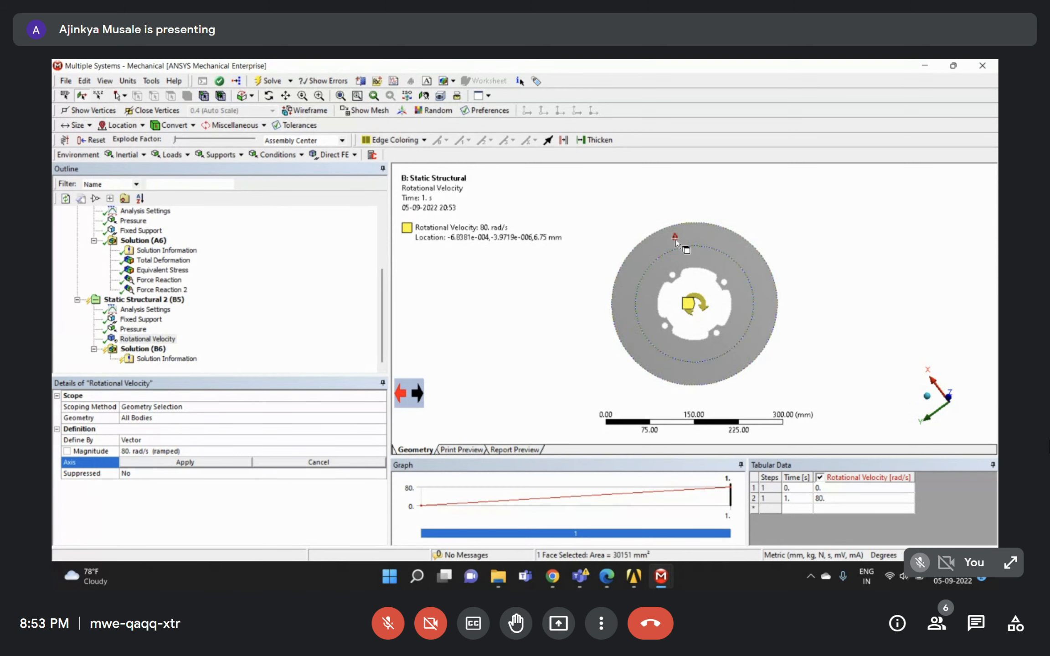
{"action": "middle_click_drag", "start_coordinate": [675, 240], "coordinate": [488, 298]}
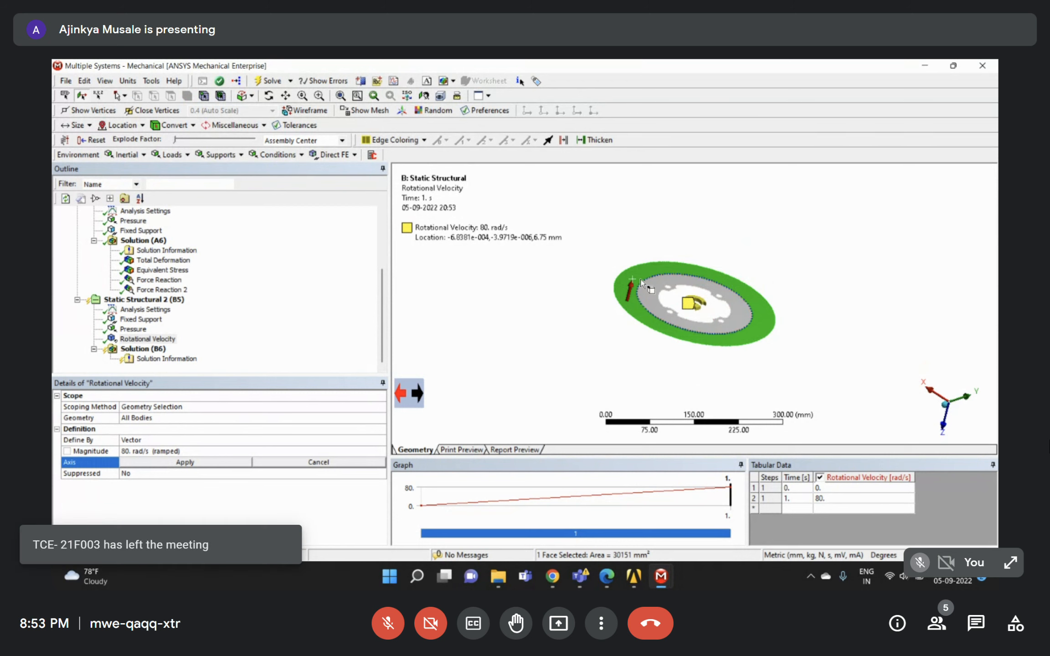
{"action": "middle_click_drag", "start_coordinate": [598, 301], "coordinate": [660, 263]}
{"action": "left_click", "coordinate": [659, 267]}
{"action": "scroll", "coordinate": [138, 273], "scroll_direction": "up", "scroll_amount": 3}
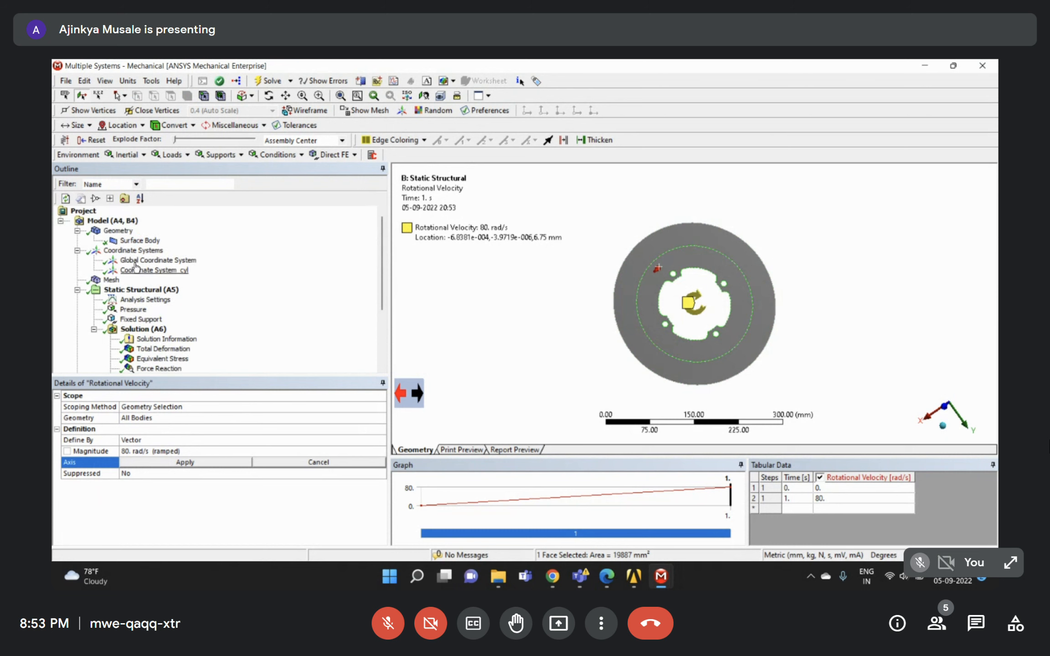
{"action": "left_click", "coordinate": [170, 463]}
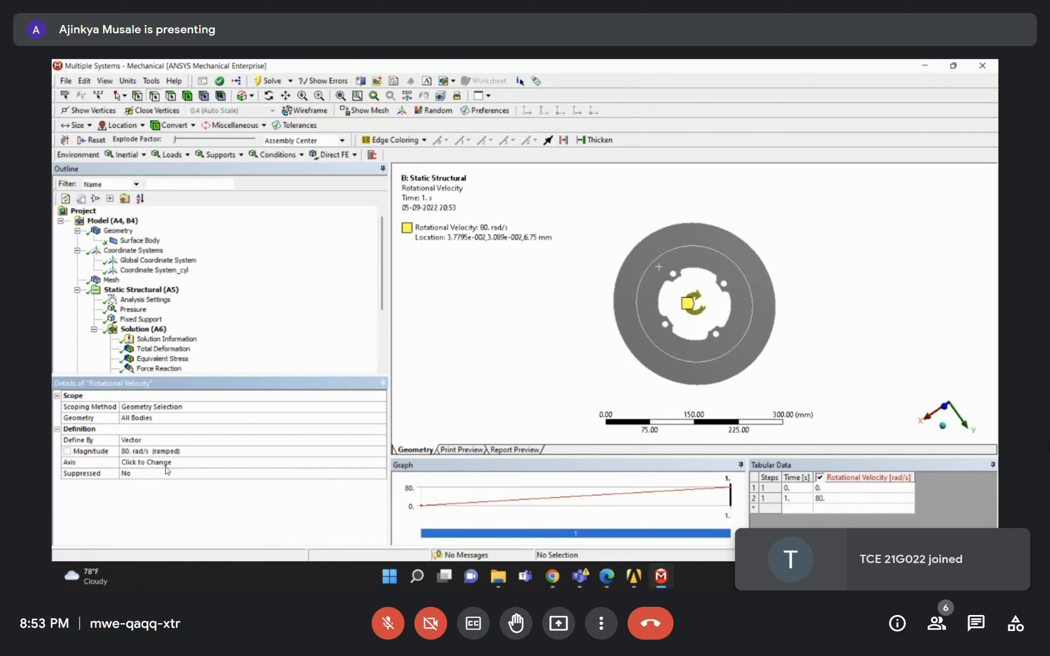
Compare the axes of Coordinate System_cyl with the rotational velocity's direction, and review the load's Define By options and magnitude, keeping Vector.
{"action": "left_click", "coordinate": [168, 270]}
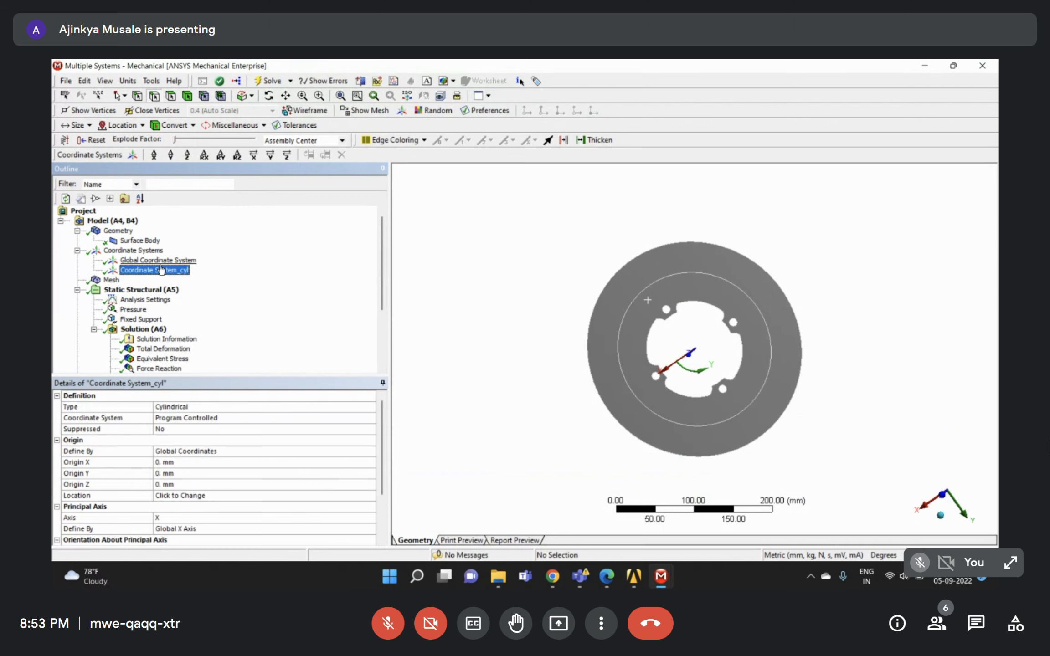
{"action": "middle_click_drag", "start_coordinate": [678, 337], "coordinate": [710, 282]}
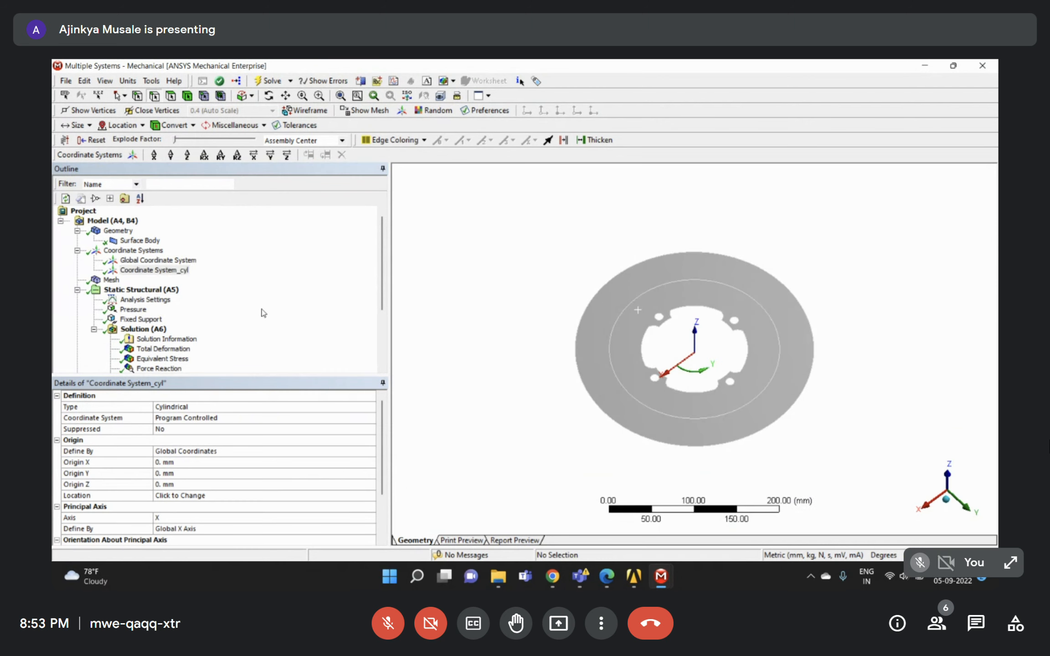
{"action": "scroll", "coordinate": [156, 328], "scroll_direction": "down", "scroll_amount": 3}
{"action": "left_click", "coordinate": [137, 339]}
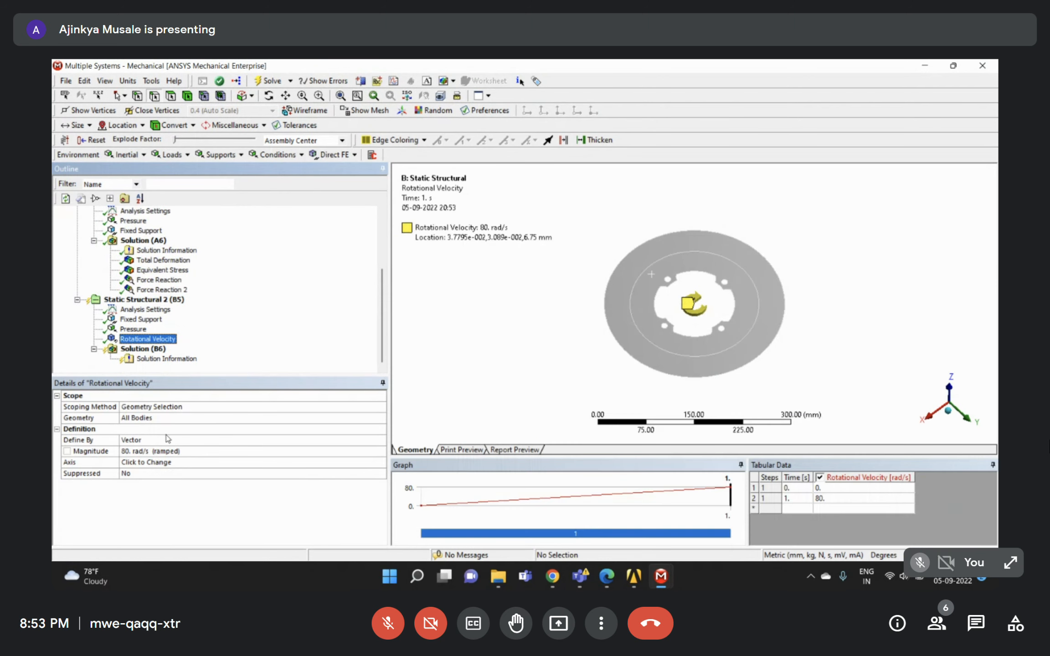
{"action": "left_click", "coordinate": [138, 440]}
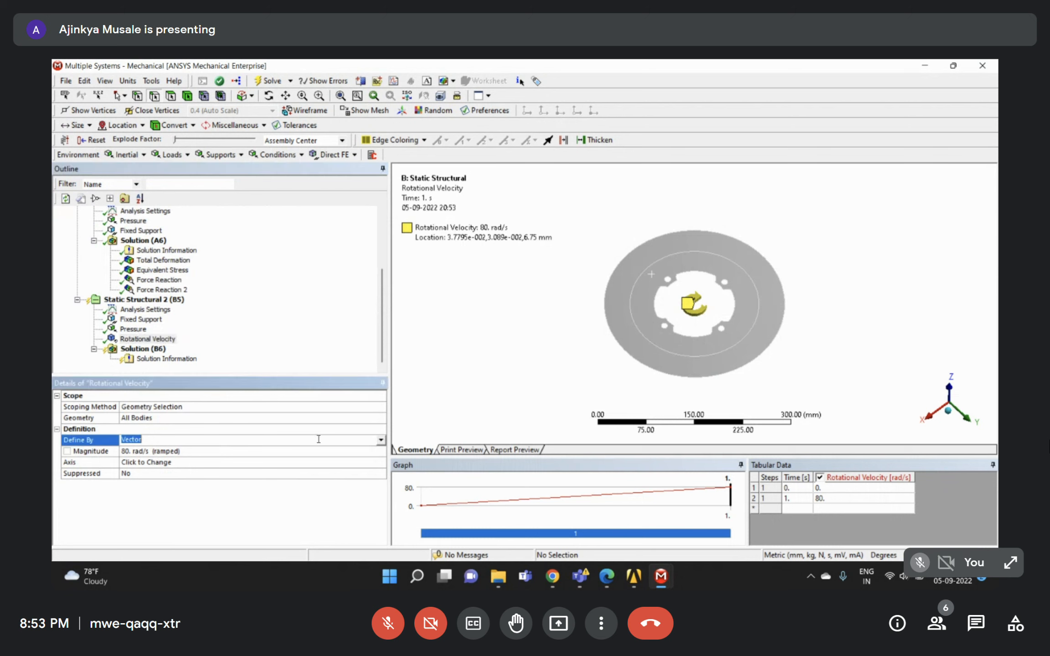
{"action": "left_click", "coordinate": [381, 441]}
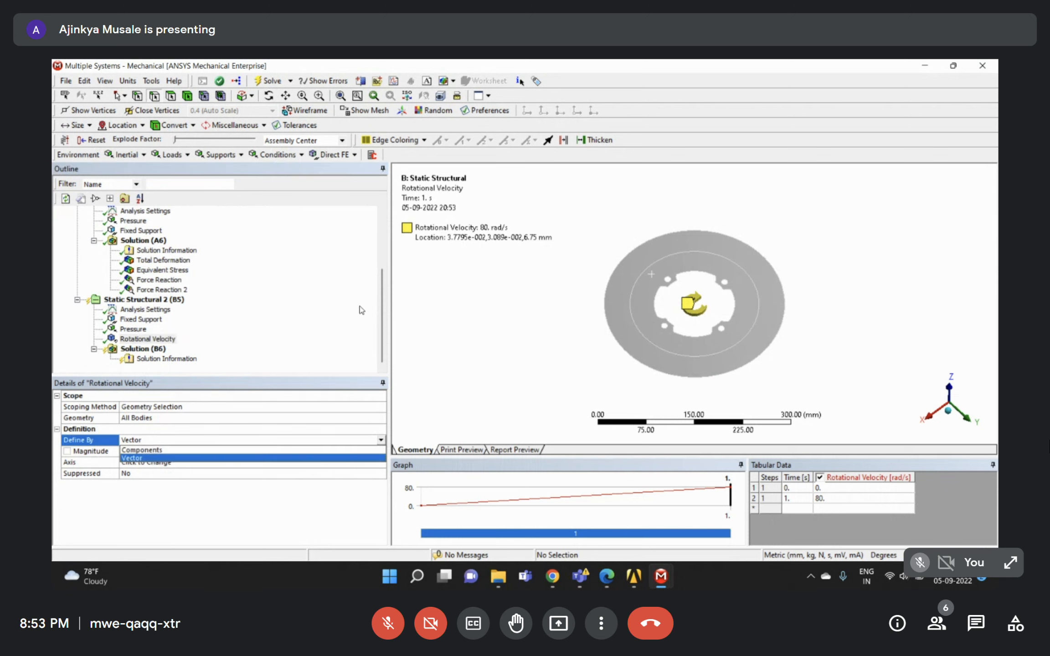
{"action": "left_click", "coordinate": [174, 458]}
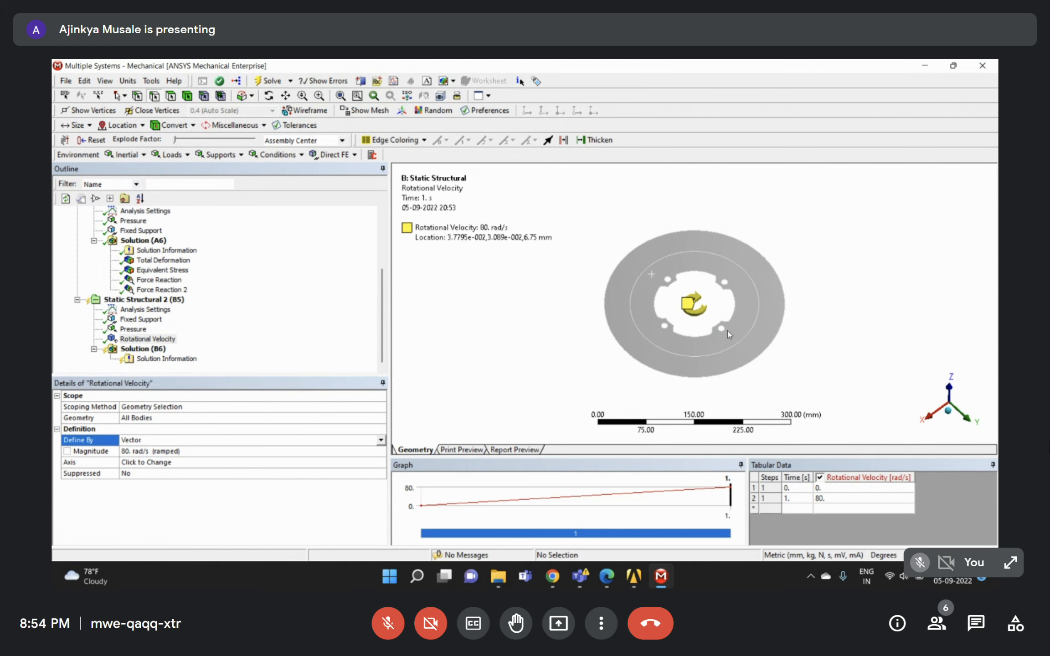
{"action": "middle_click_drag", "start_coordinate": [693, 272], "coordinate": [711, 302]}
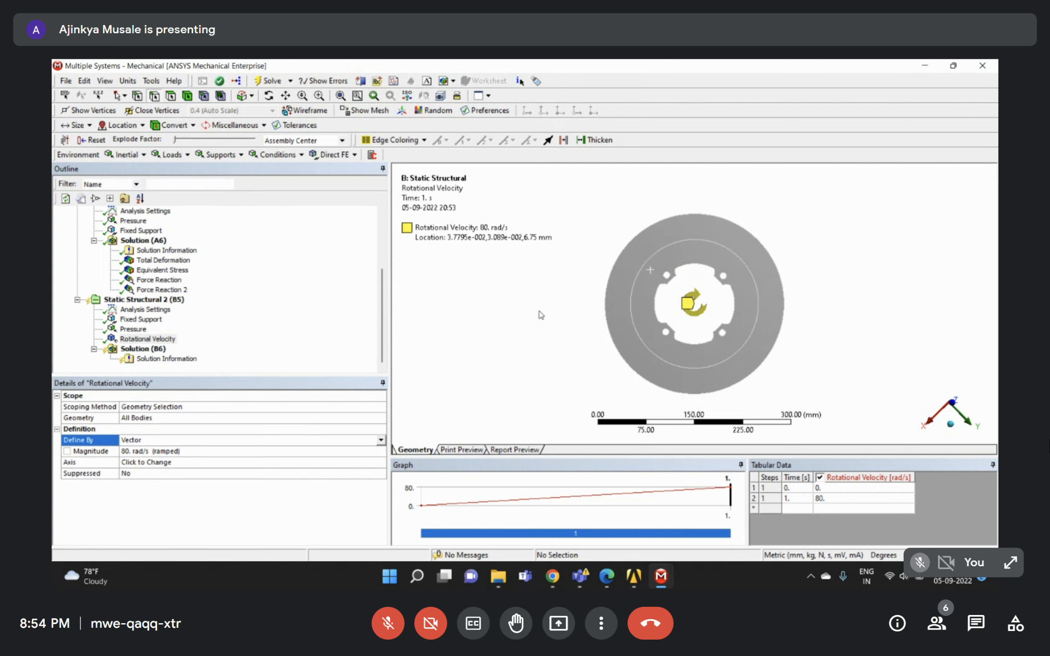
{"action": "left_click", "coordinate": [125, 454]}
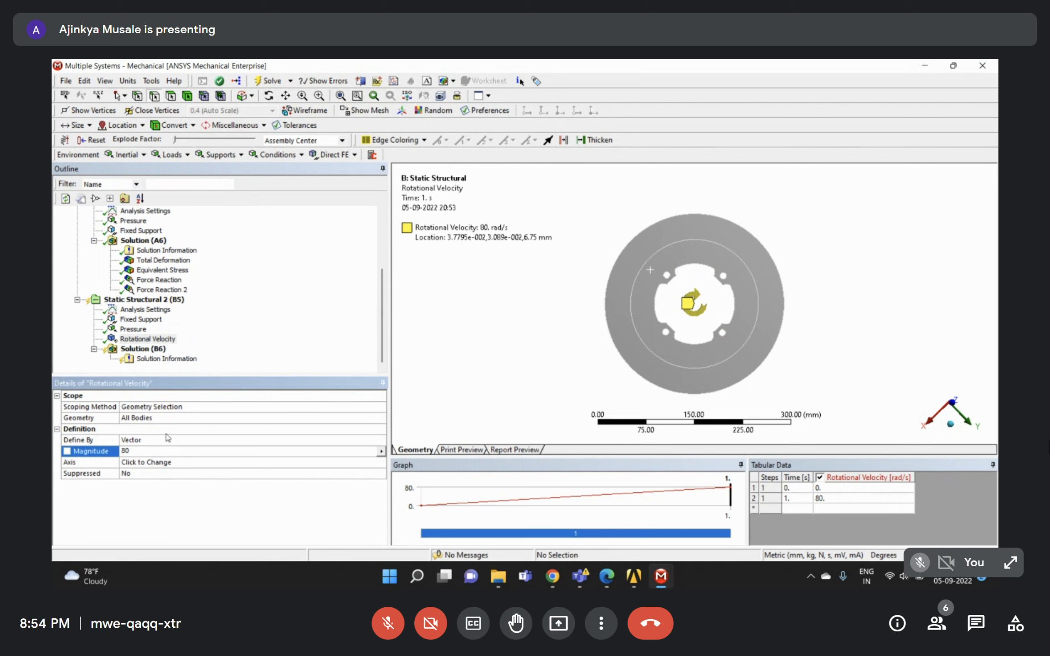
{"action": "left_click", "coordinate": [126, 350]}
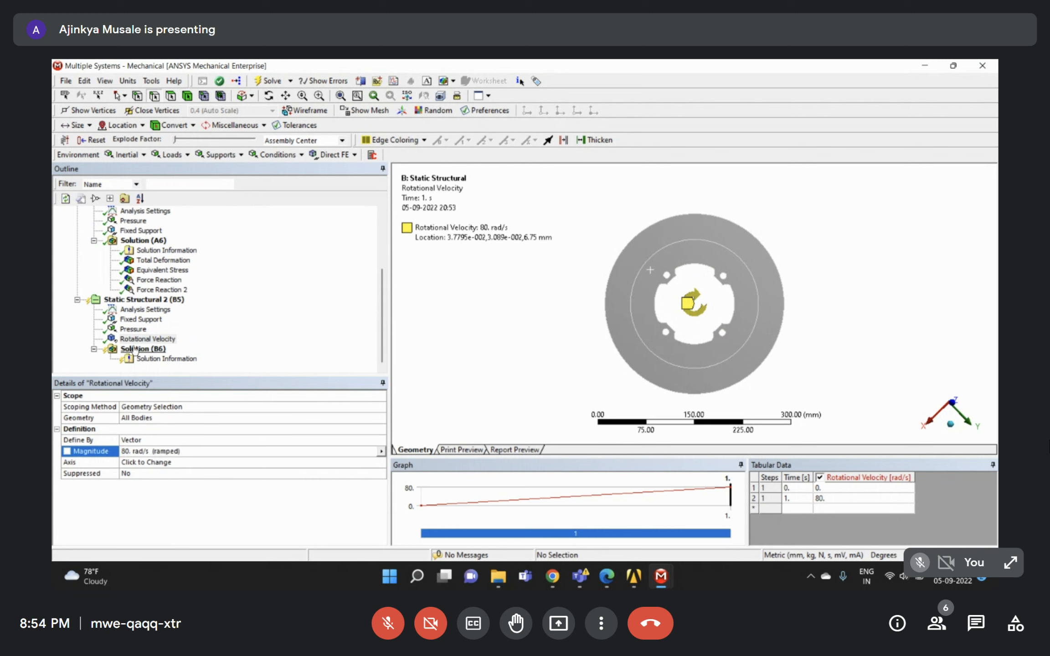
Solve Static Structural 2 and copy Case 1's Total Deformation, Equivalent Stress and Force Reaction results into Solution (B6).
{"action": "right_click", "coordinate": [126, 351]}
{"action": "left_click", "coordinate": [157, 376]}
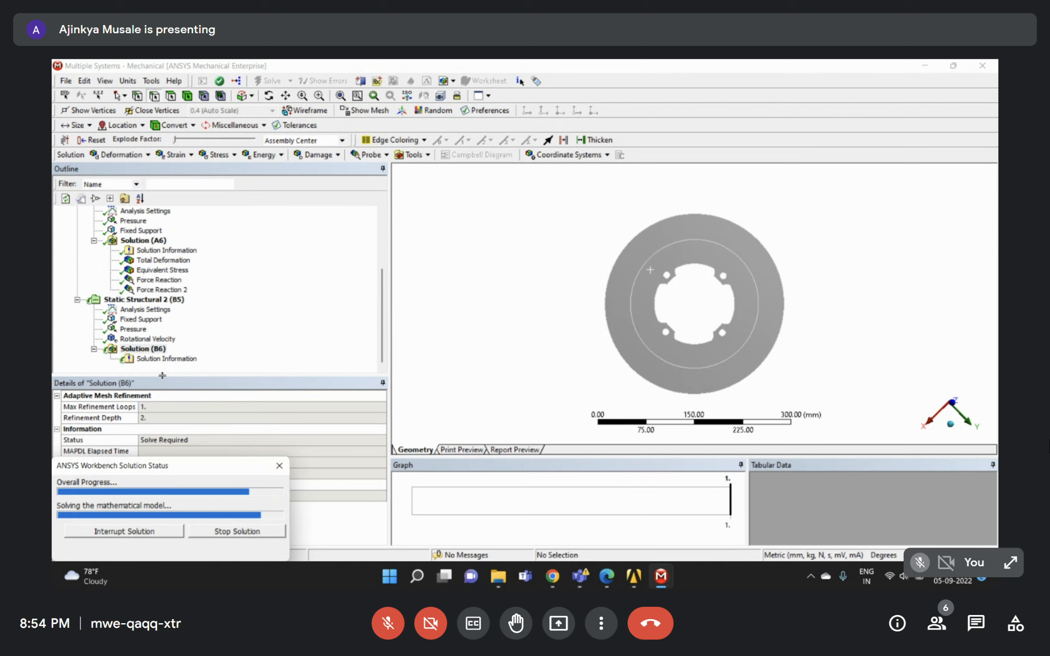
{"action": "left_click", "coordinate": [154, 272]}
{"action": "left_click", "coordinate": [162, 260], "text": "ctrl"}
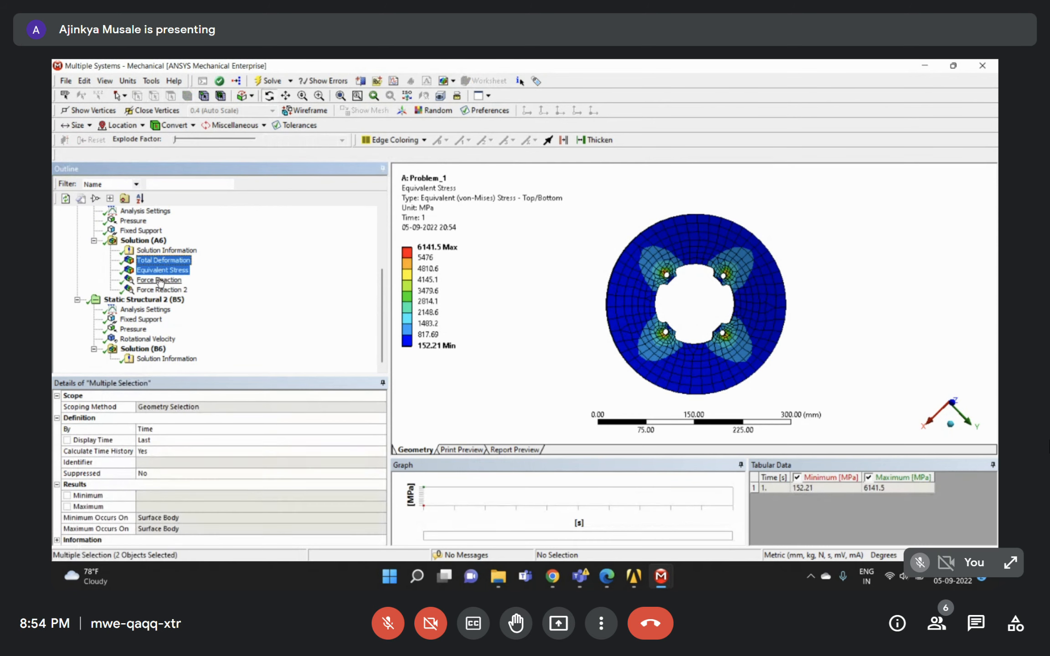
{"action": "left_click", "coordinate": [160, 281], "text": "ctrl"}
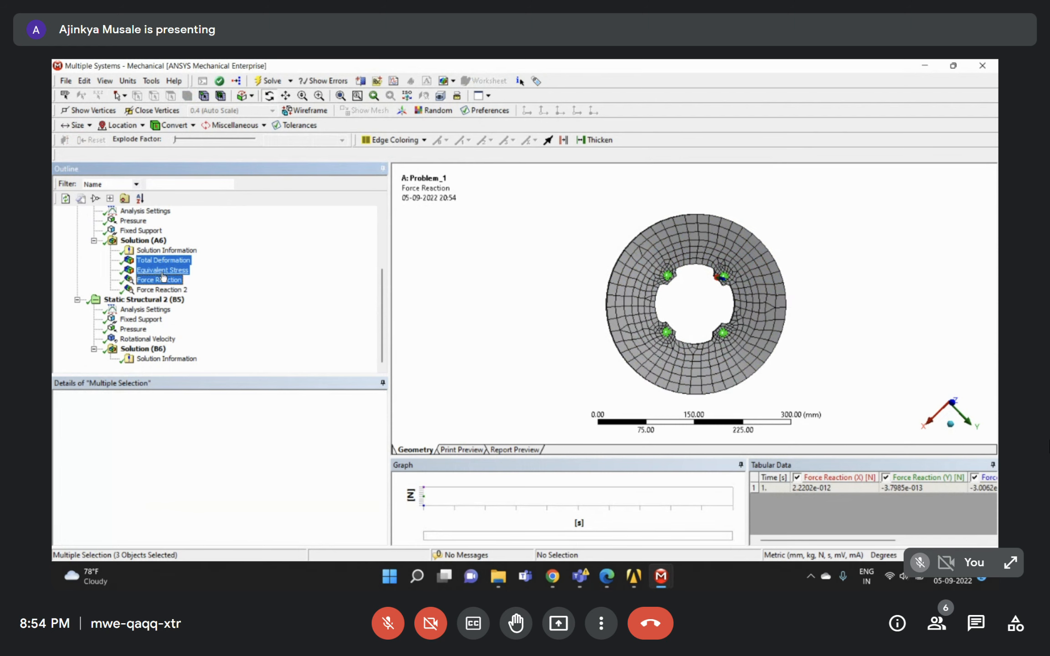
{"action": "left_click_drag", "start_coordinate": [163, 275], "coordinate": [156, 350]}
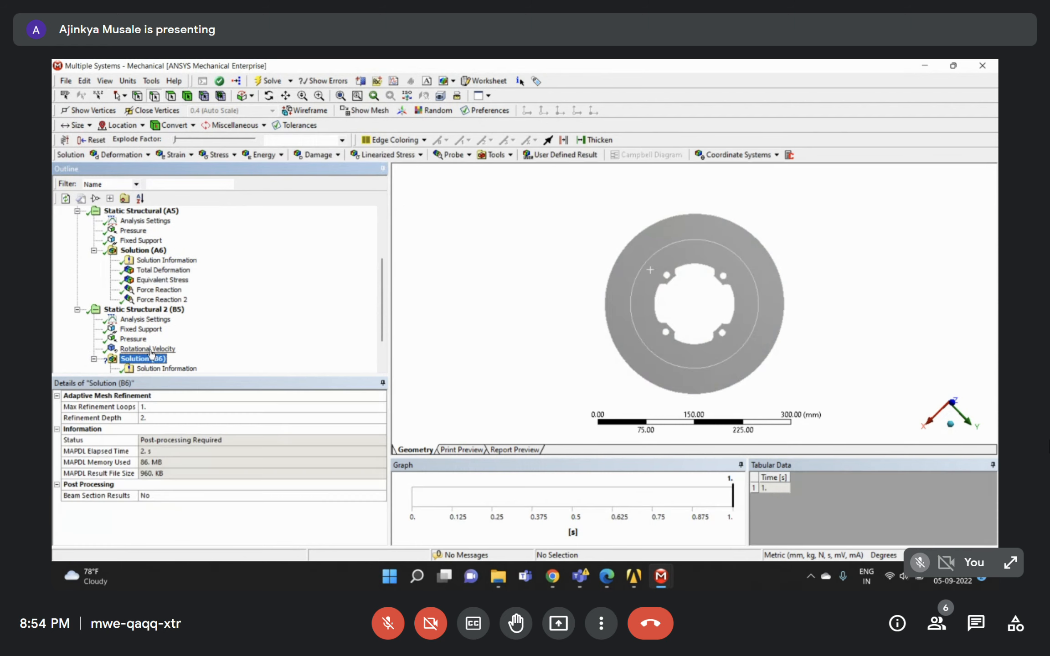
Assign Fixed Support as the boundary condition of the copied Force Reaction under Solution (B6).
{"action": "left_click", "coordinate": [159, 359]}
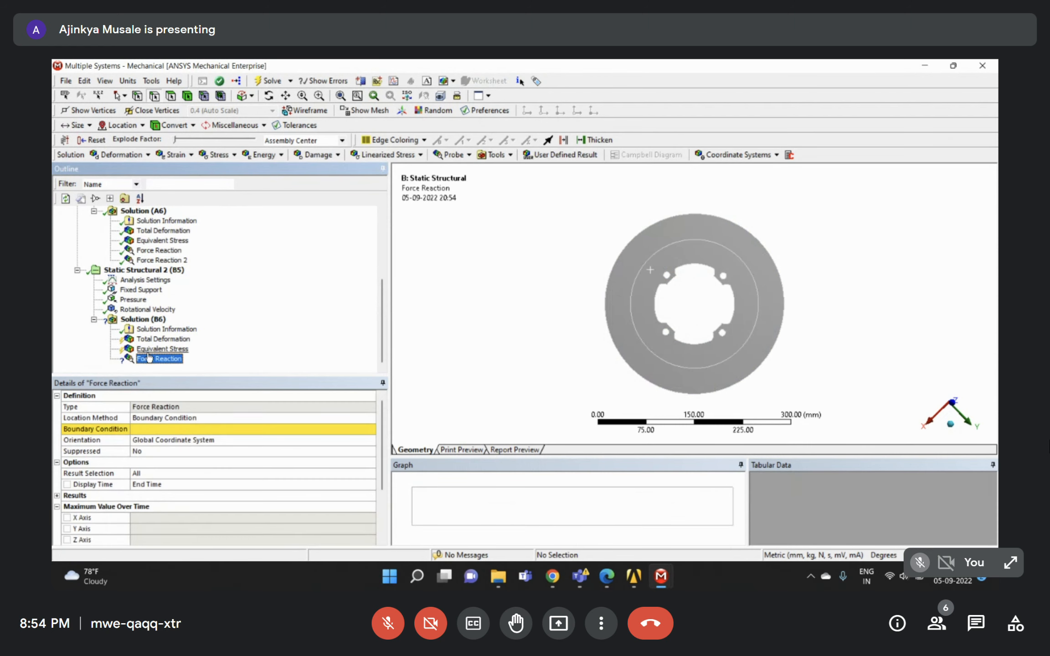
{"action": "left_click", "coordinate": [166, 432]}
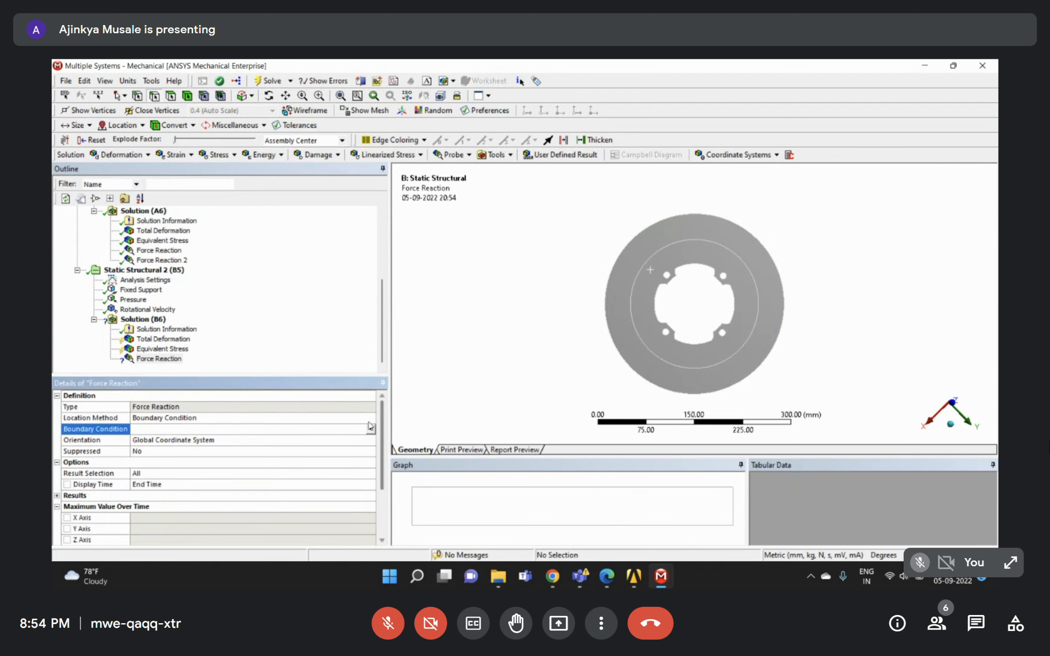
{"action": "left_click", "coordinate": [184, 430]}
{"action": "left_click", "coordinate": [155, 438]}
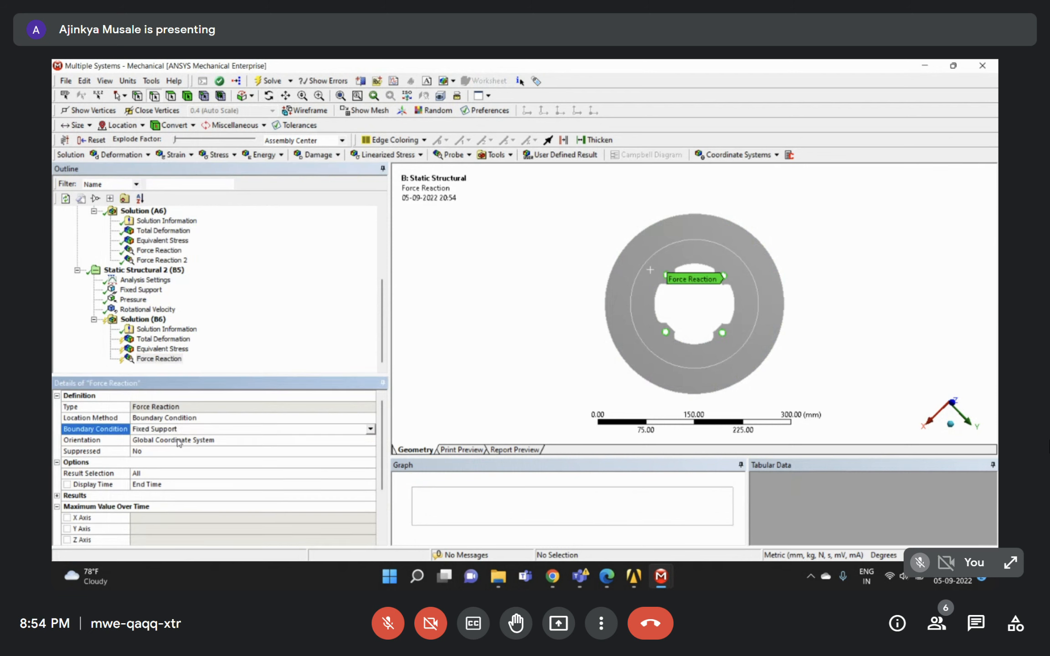
Compare the boundary condition setting of both cases' Force Reaction probes and check the fixed supports they refer to.
{"action": "left_click", "coordinate": [138, 359]}
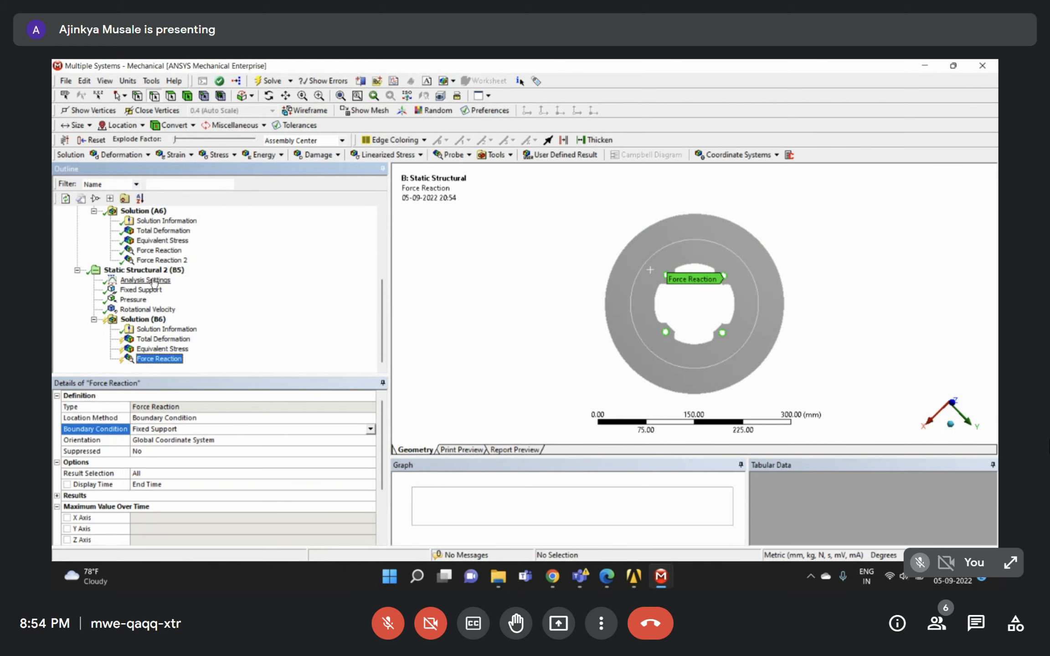
{"action": "left_click", "coordinate": [159, 252]}
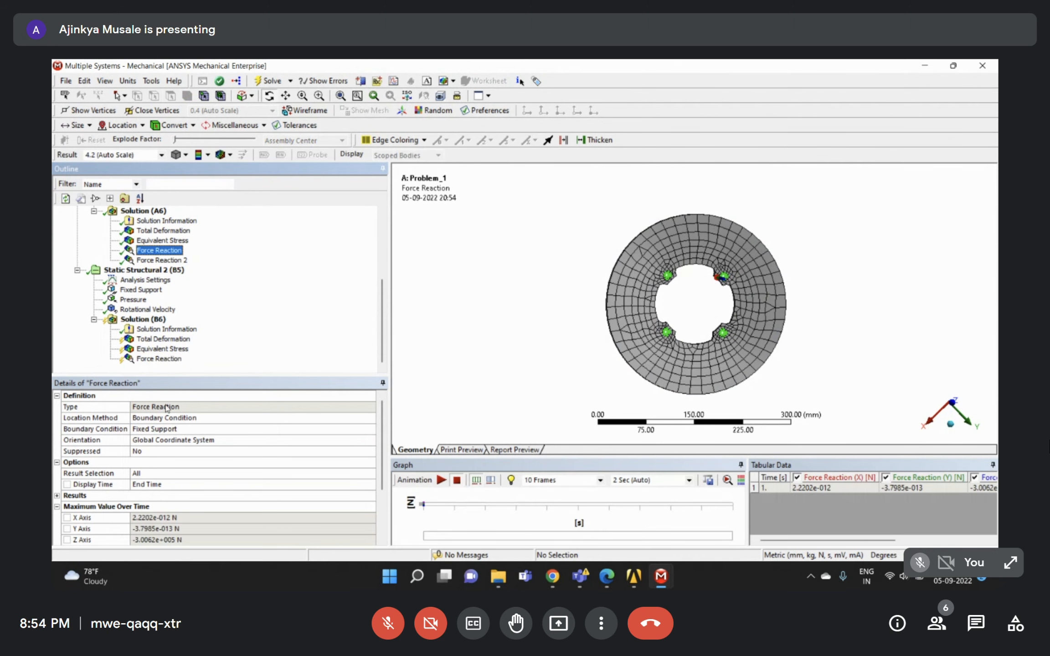
{"action": "left_click", "coordinate": [162, 431]}
{"action": "scroll", "coordinate": [130, 310], "scroll_direction": "up", "scroll_amount": 3}
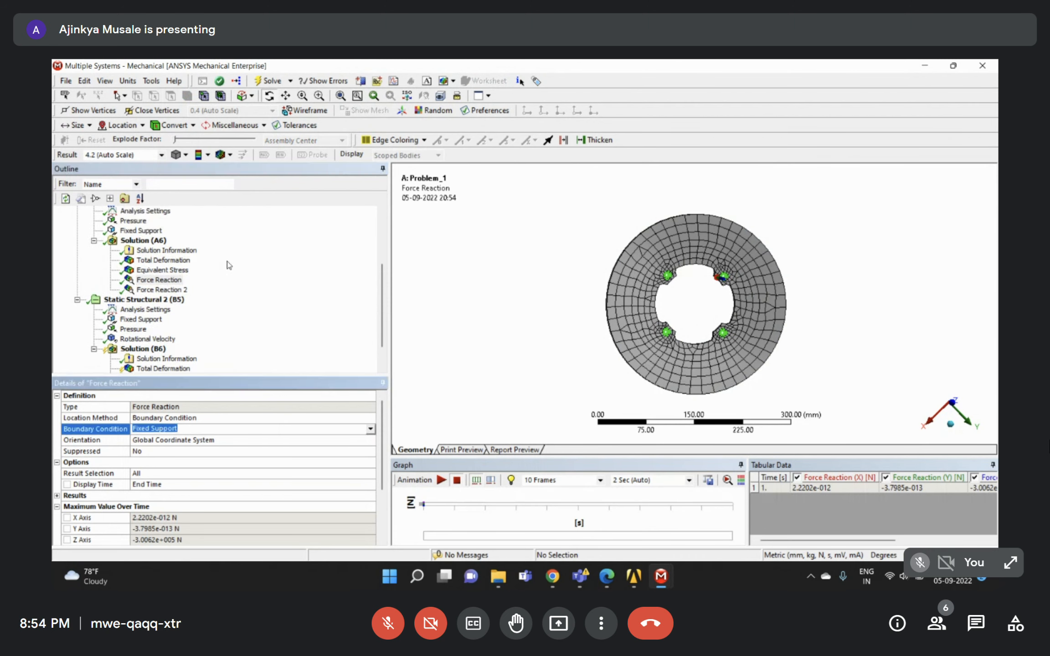
{"action": "left_click", "coordinate": [139, 290]}
{"action": "scroll", "coordinate": [132, 294], "scroll_direction": "down", "scroll_amount": 3}
{"action": "left_click", "coordinate": [139, 290]}
{"action": "left_click", "coordinate": [160, 359]}
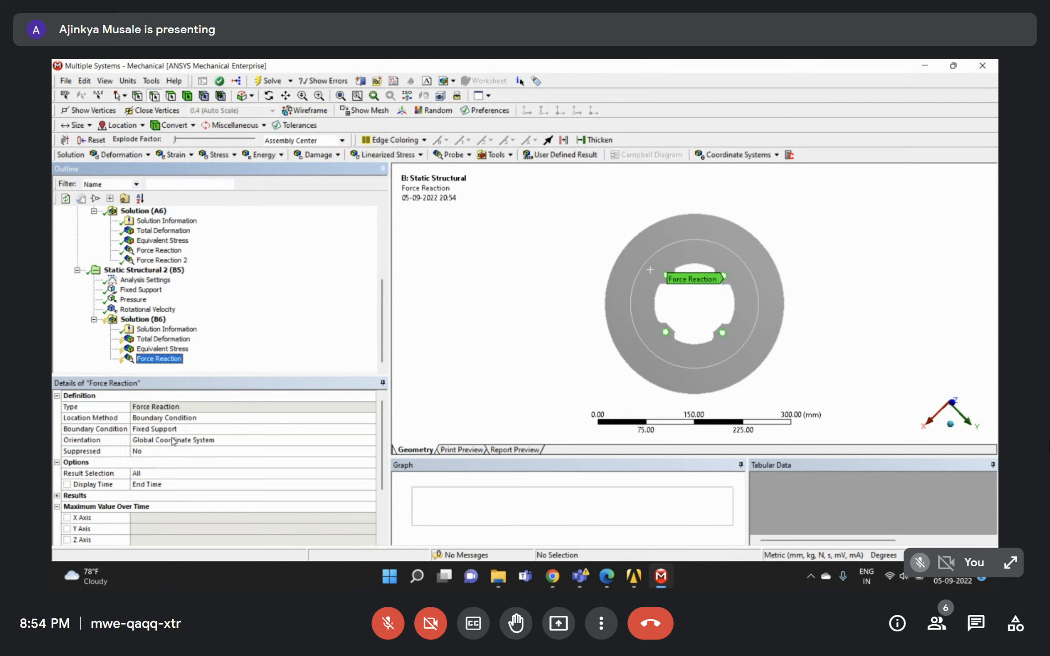
{"action": "left_click", "coordinate": [174, 430]}
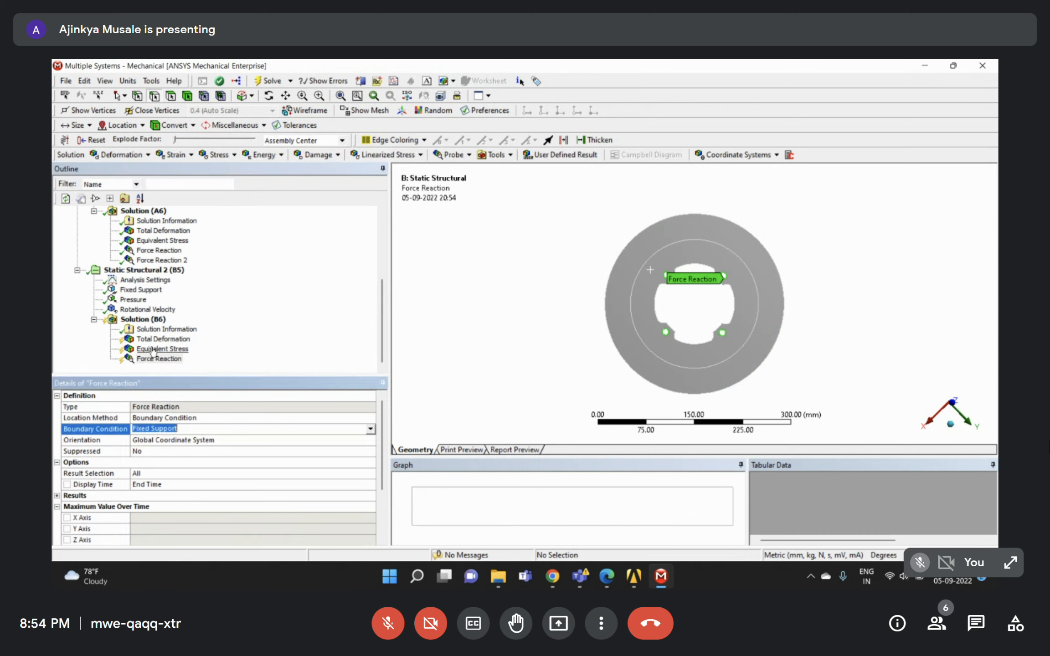
{"action": "left_click", "coordinate": [140, 291]}
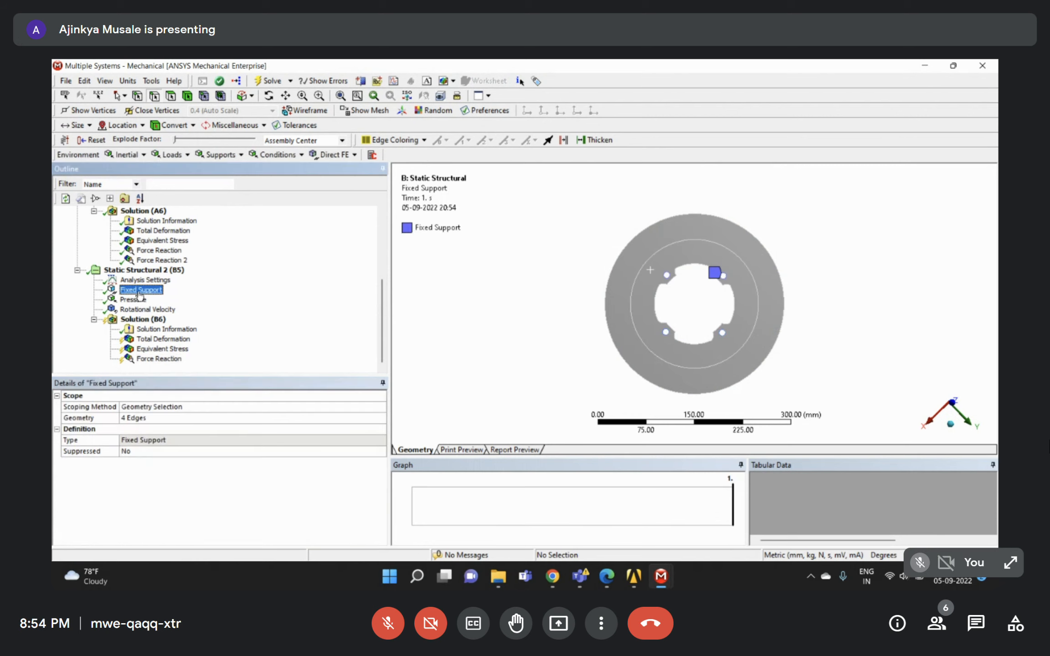
Evaluate all results of Static Structural 2 and inspect its Force Reaction vector and tabulated X, Y, Z and total components.
{"action": "right_click", "coordinate": [148, 343]}
{"action": "left_click", "coordinate": [180, 376]}
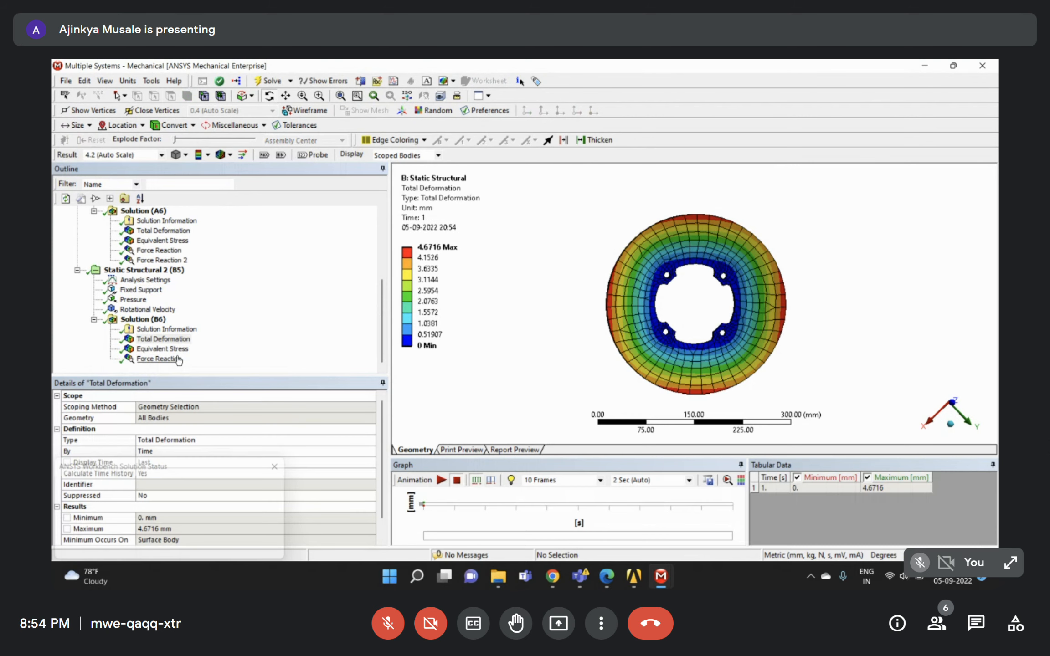
{"action": "middle_click_drag", "start_coordinate": [700, 299], "coordinate": [669, 272]}
{"action": "left_click", "coordinate": [158, 358]}
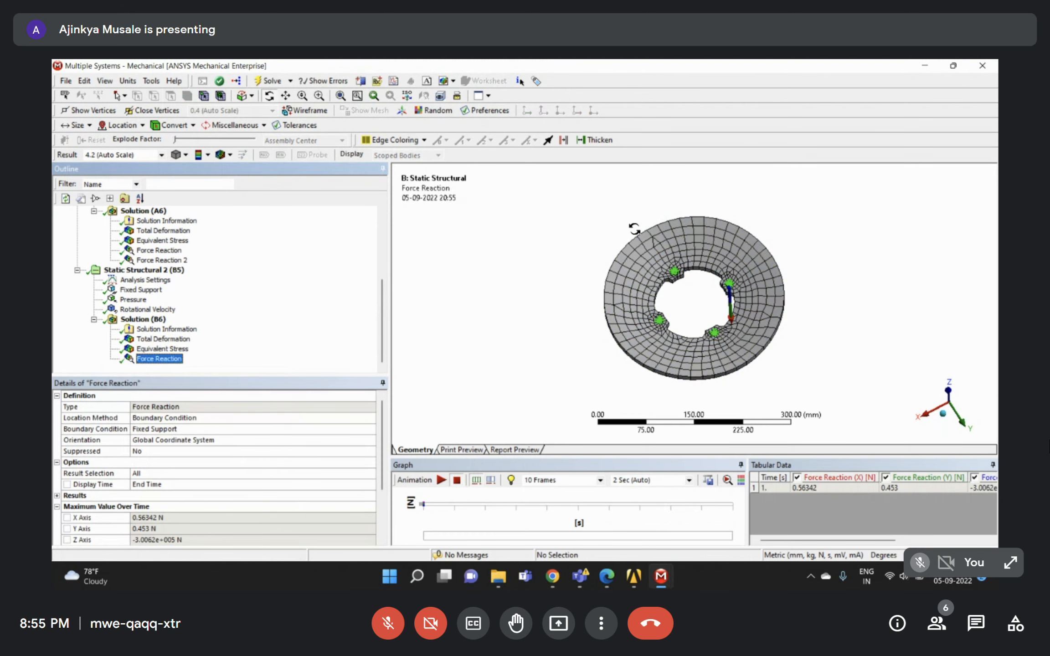
{"action": "scroll", "coordinate": [702, 346], "scroll_direction": "up", "scroll_amount": 4}
{"action": "middle_click_drag", "start_coordinate": [670, 300], "coordinate": [436, 285]}
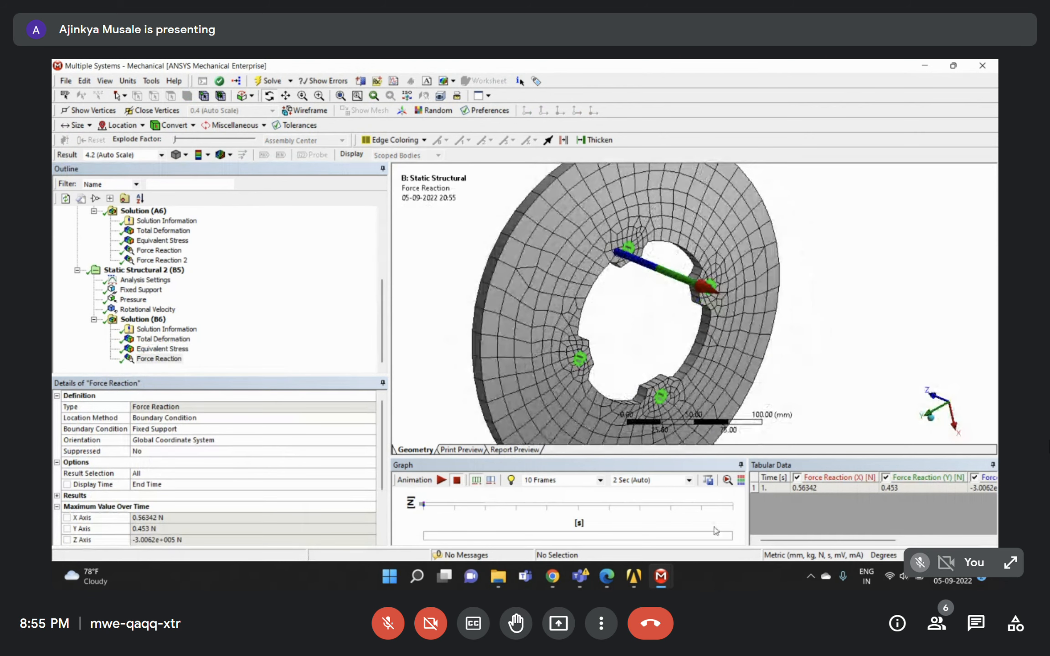
{"action": "left_click_drag", "start_coordinate": [774, 541], "coordinate": [869, 548]}
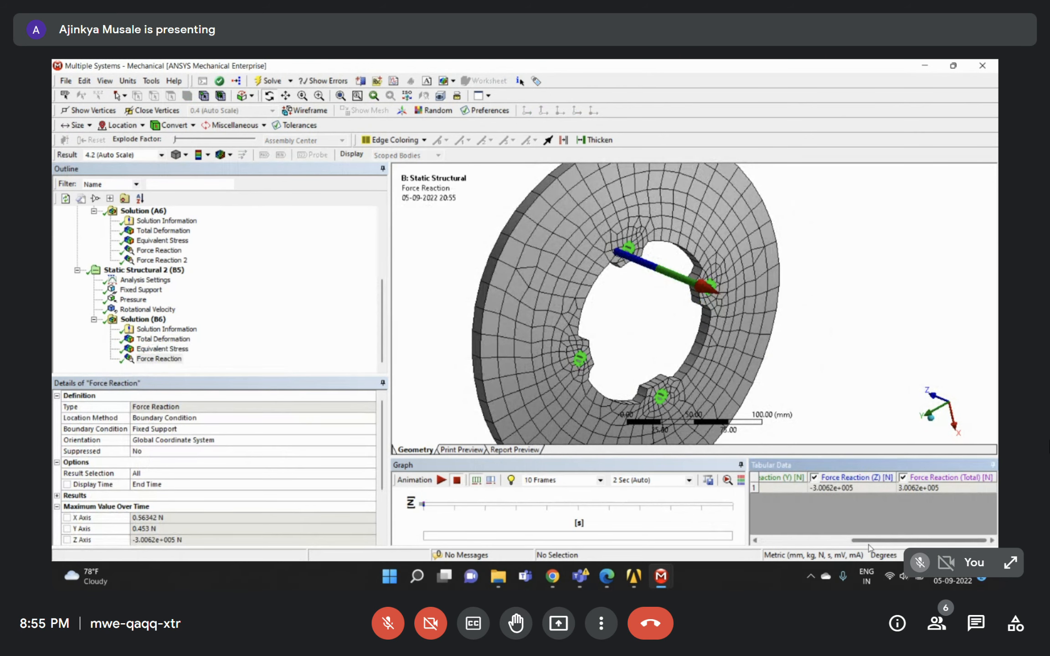
{"action": "scroll", "coordinate": [747, 367], "scroll_direction": "down", "scroll_amount": 4}
{"action": "middle_click_drag", "start_coordinate": [715, 363], "coordinate": [630, 323]}
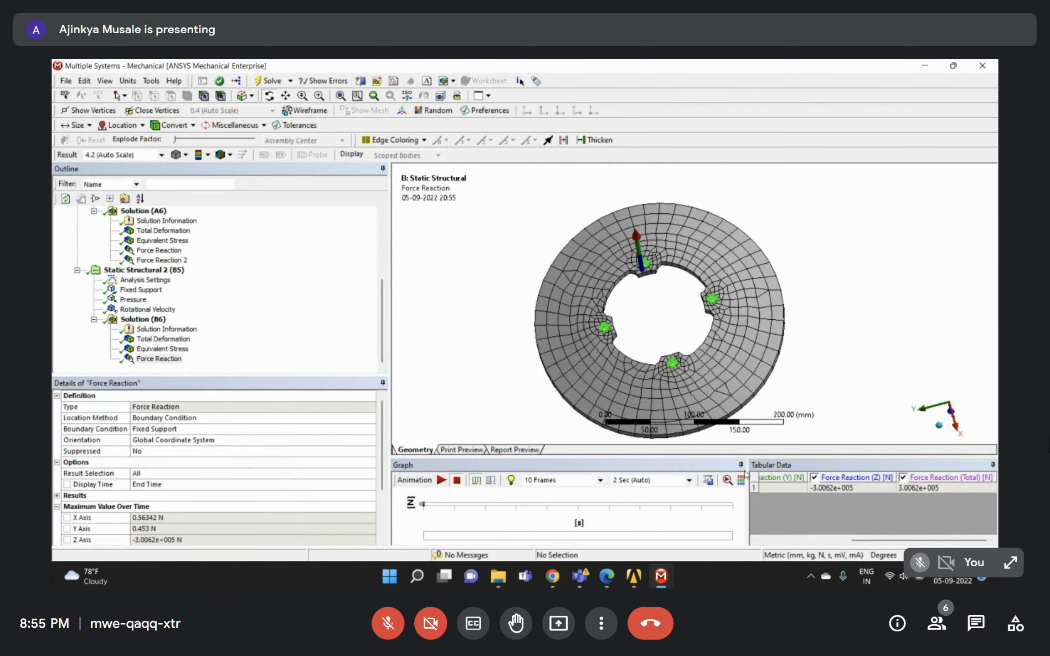
Check Case 1's Force Reaction components, including Z and total, against those of Case 2.
{"action": "scroll", "coordinate": [189, 292], "scroll_direction": "up", "scroll_amount": 2}
{"action": "left_click", "coordinate": [160, 310]}
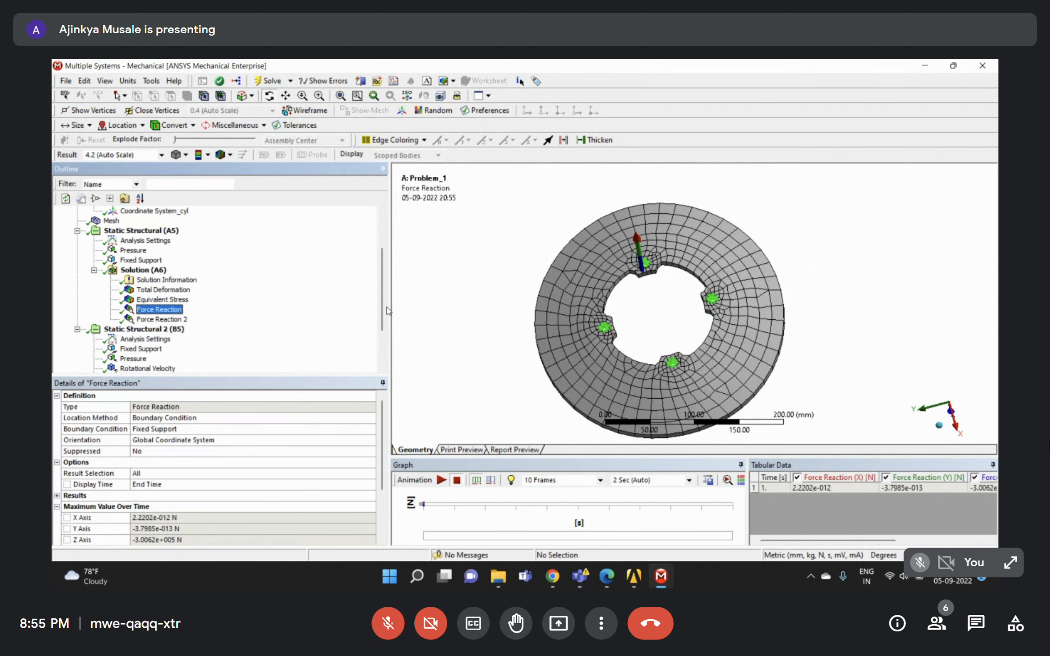
{"action": "left_click_drag", "start_coordinate": [855, 542], "coordinate": [954, 545]}
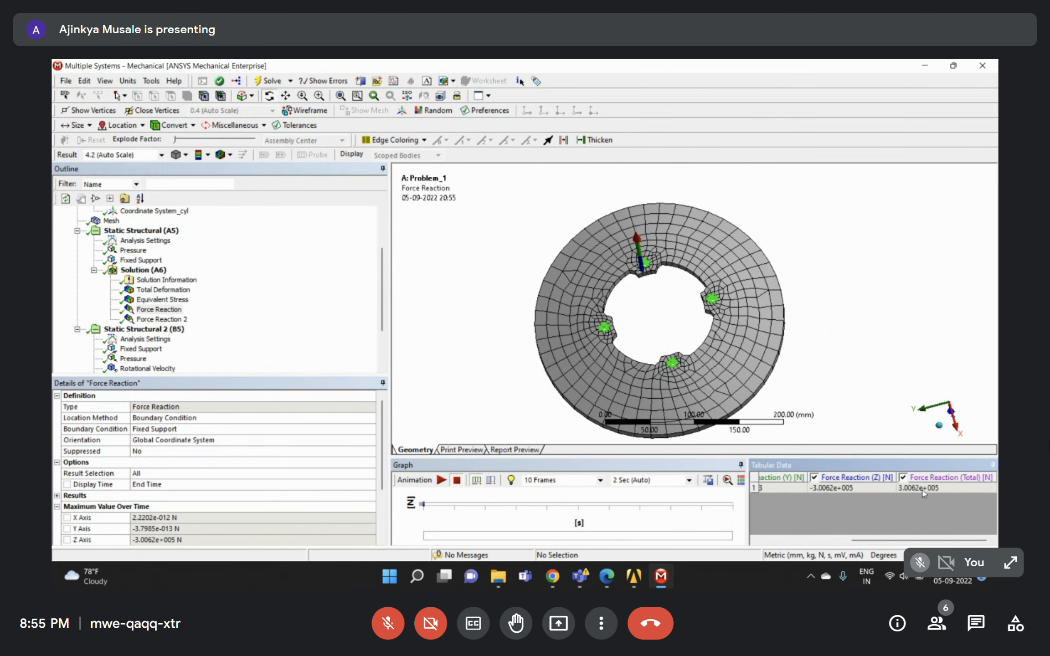
Examine the direction of Static Structural 2's Rotational Velocity load from both sides of the disc.
{"action": "scroll", "coordinate": [177, 342], "scroll_direction": "down", "scroll_amount": 1}
{"action": "left_click", "coordinate": [176, 339]}
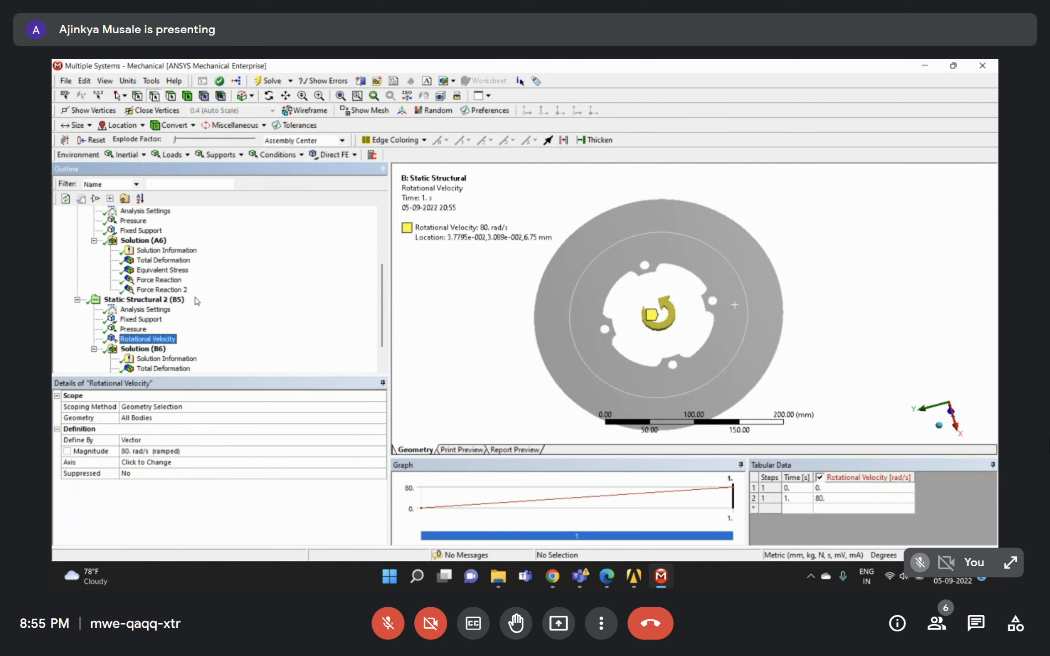
{"action": "middle_click_drag", "start_coordinate": [768, 285], "coordinate": [476, 289]}
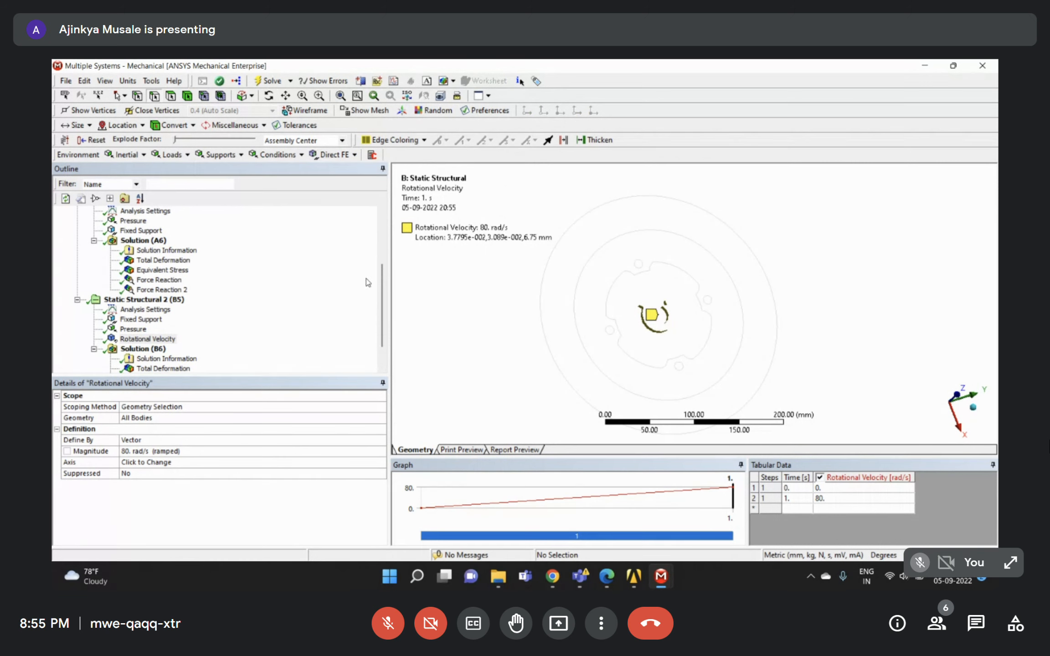
{"action": "middle_click_drag", "start_coordinate": [767, 288], "coordinate": [860, 230]}
{"action": "middle_click_drag", "start_coordinate": [739, 271], "coordinate": [827, 223]}
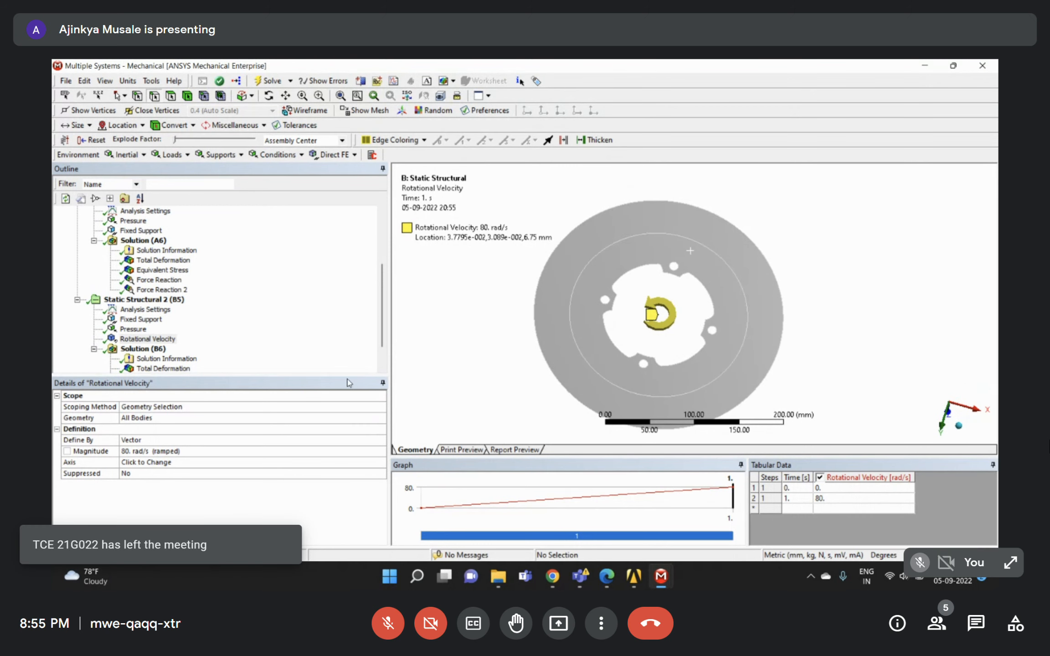
Compare the Total Deformation and Equivalent Stress results of Case 2 with those of Case 1.
{"action": "scroll", "coordinate": [255, 340], "scroll_direction": "down", "scroll_amount": 1}
{"action": "left_click", "coordinate": [161, 359]}
{"action": "left_click", "coordinate": [162, 349]}
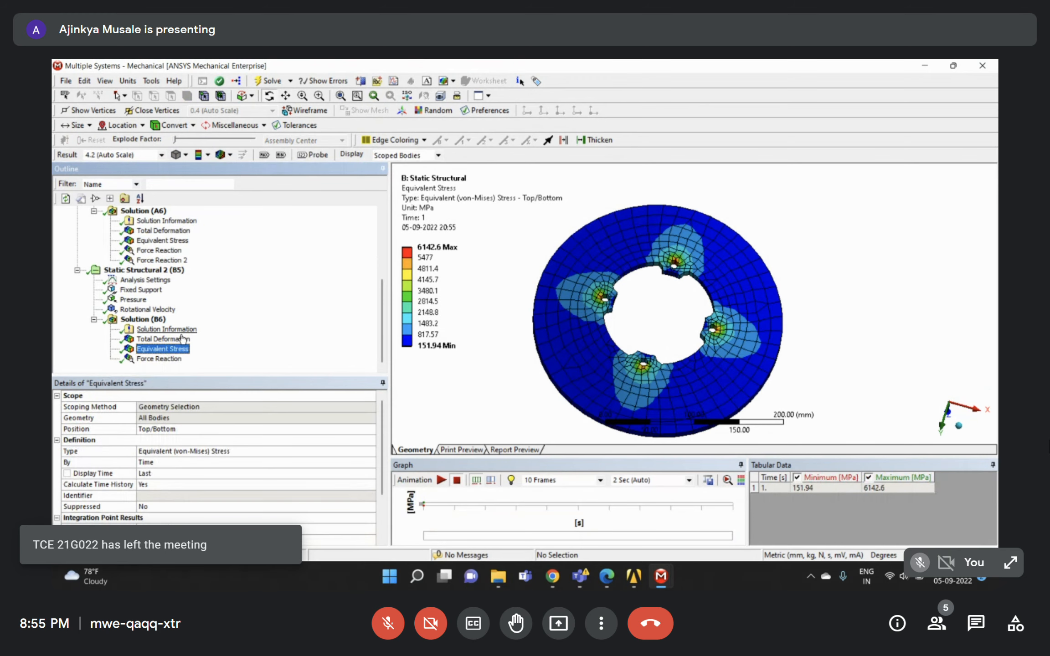
{"action": "left_click", "coordinate": [183, 339]}
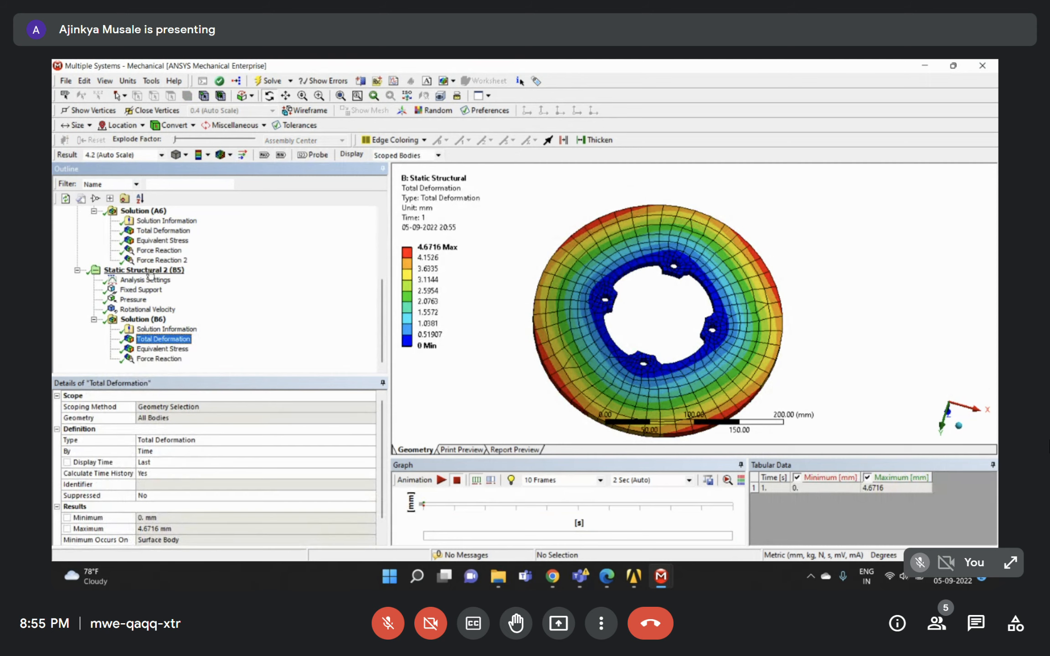
{"action": "left_click", "coordinate": [155, 231]}
{"action": "left_click", "coordinate": [155, 240]}
{"action": "left_click", "coordinate": [152, 349]}
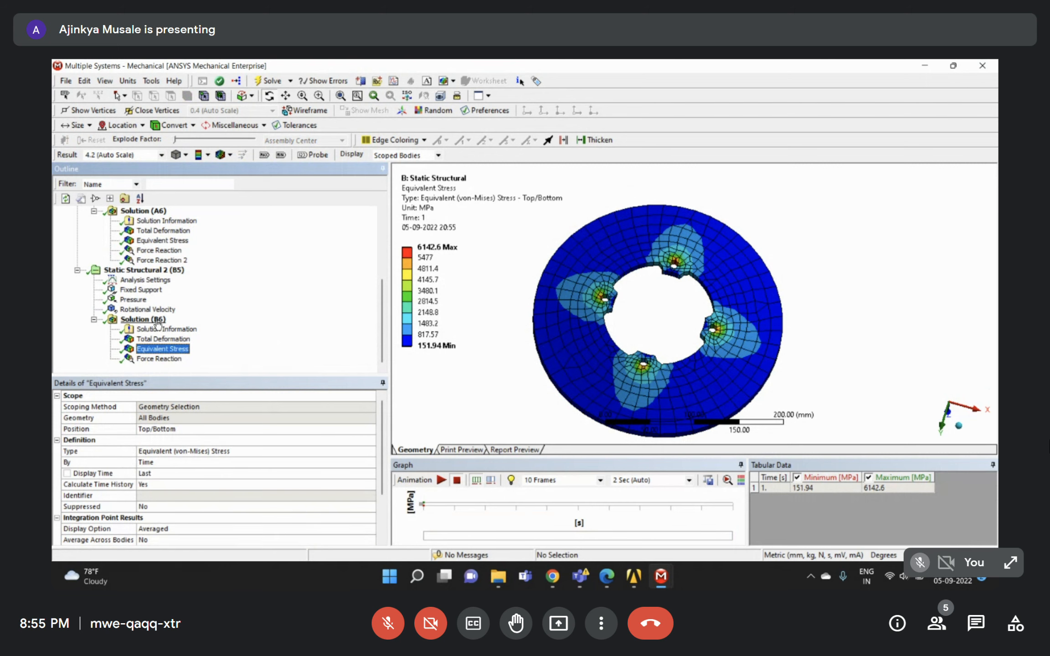
Increase the magnitude of Static Structural 2's rotational velocity and solve the analysis again.
{"action": "left_click", "coordinate": [130, 310]}
{"action": "left_click", "coordinate": [152, 451]}
{"action": "left_click", "coordinate": [152, 453]}
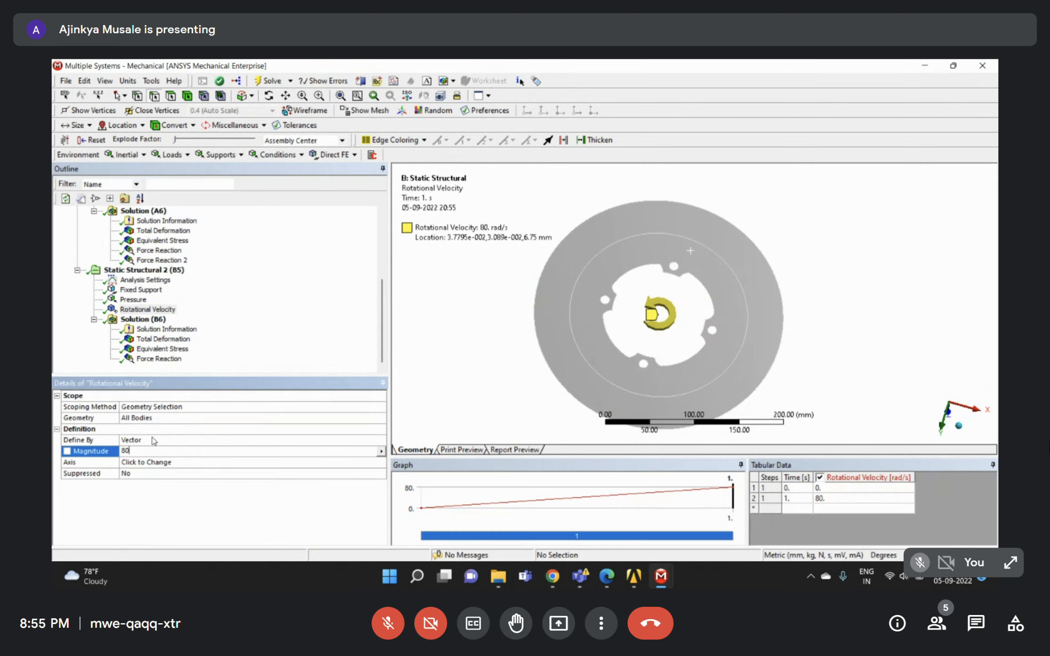
{"action": "right_click", "coordinate": [155, 320]}
{"action": "left_click", "coordinate": [158, 343]}
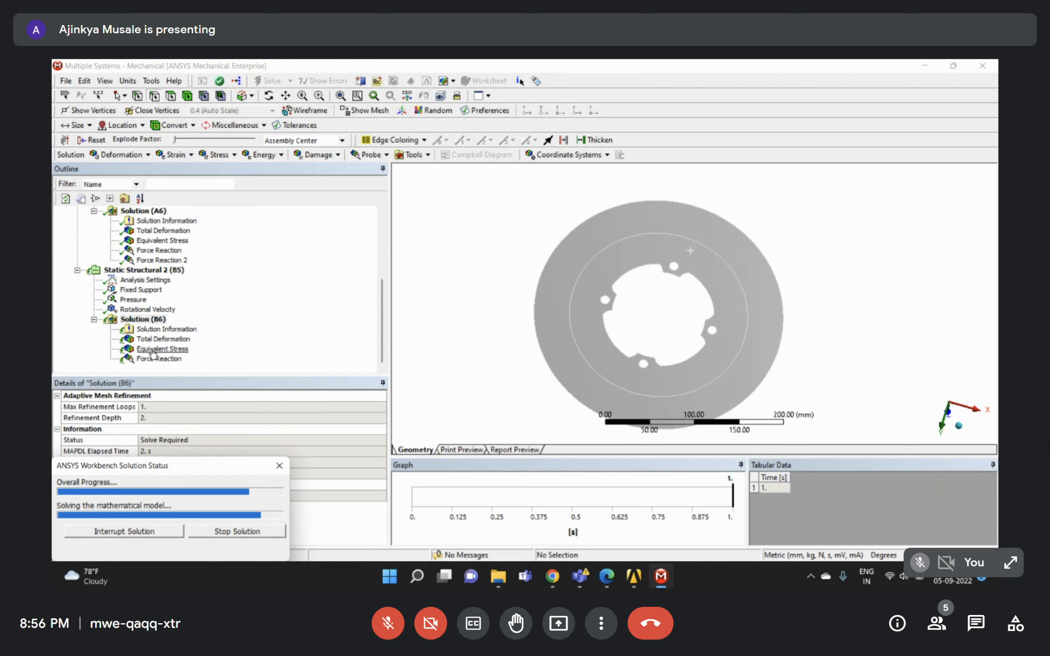
Review the re-solved Total Deformation, Equivalent Stress and Force Reaction results of Static Structural 2.
{"action": "left_click", "coordinate": [155, 341]}
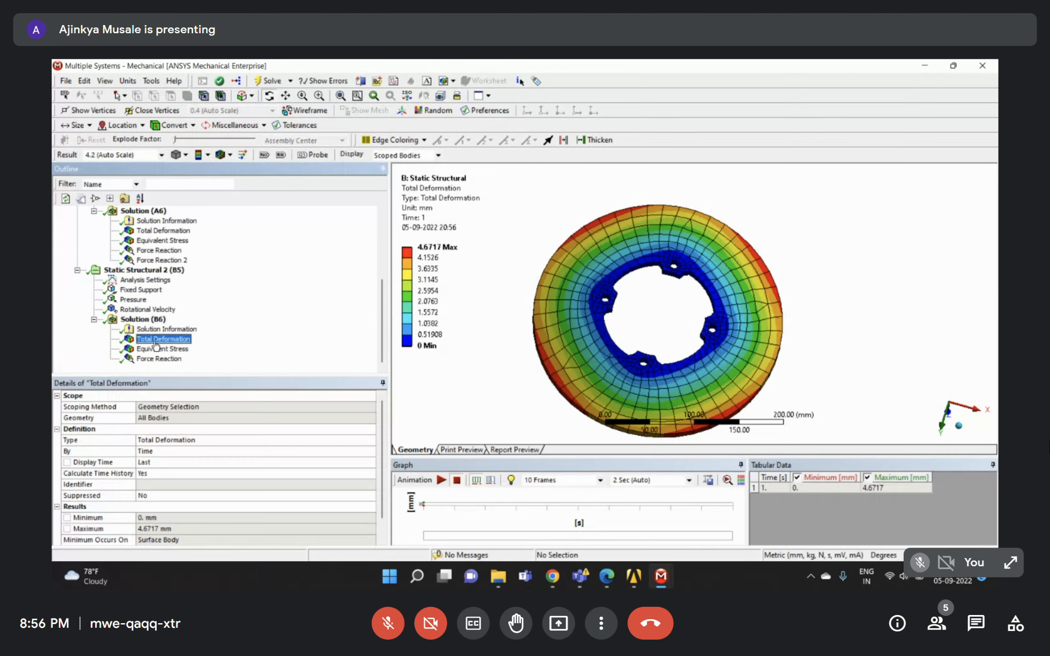
{"action": "left_click", "coordinate": [157, 349]}
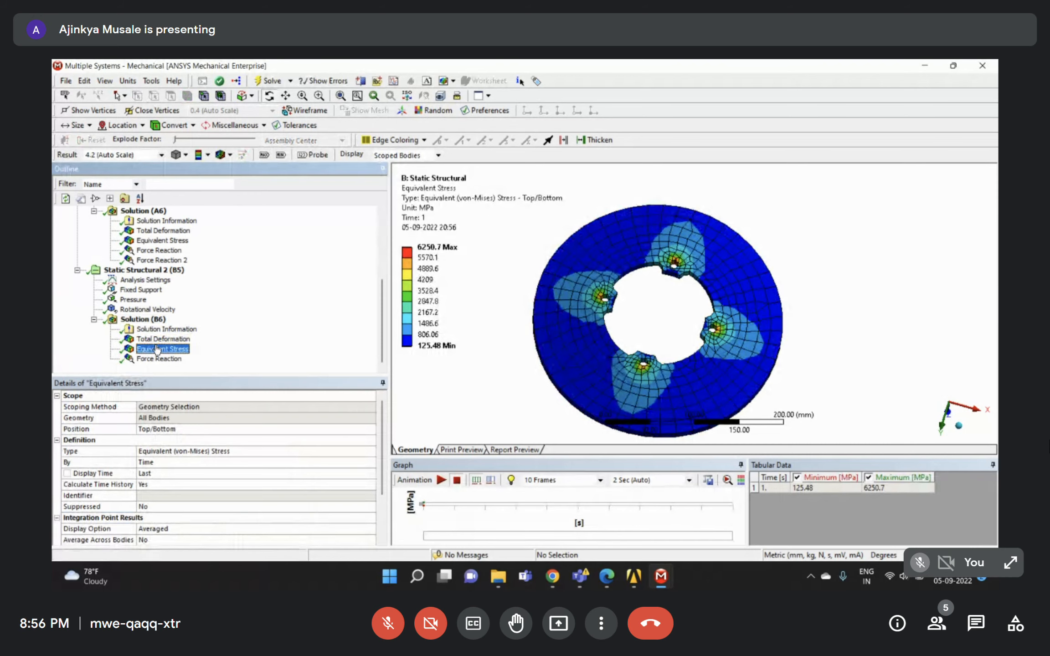
{"action": "left_click", "coordinate": [158, 358]}
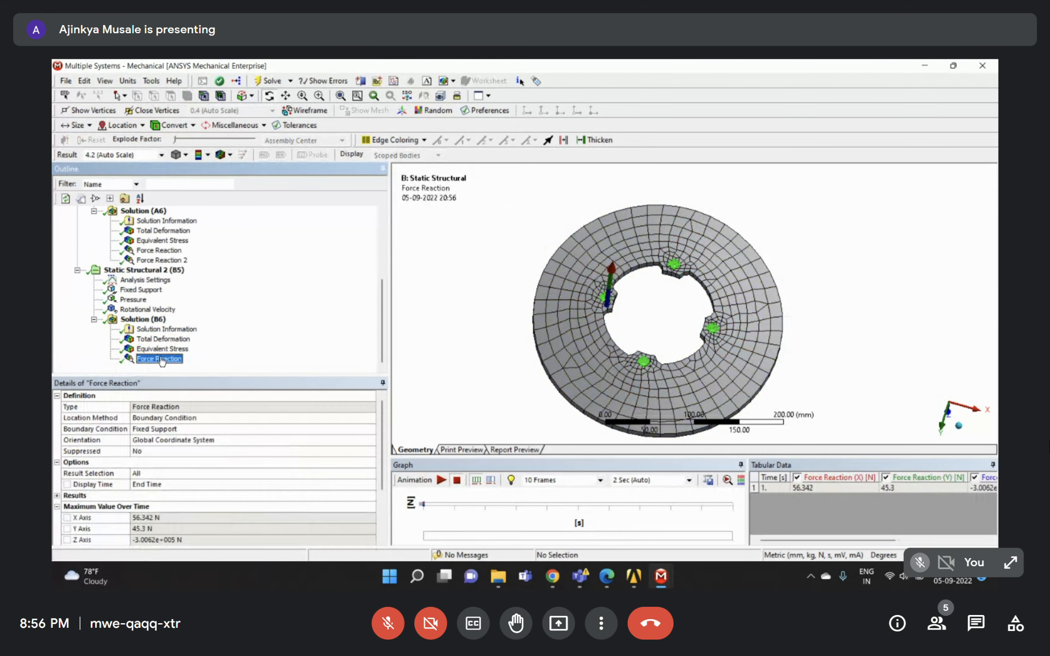
Switch to Assignment 2.pdf to read past Case 2 to Problem Statement 2, and return to the Google Meet call window.
{"action": "left_click", "coordinate": [607, 577]}
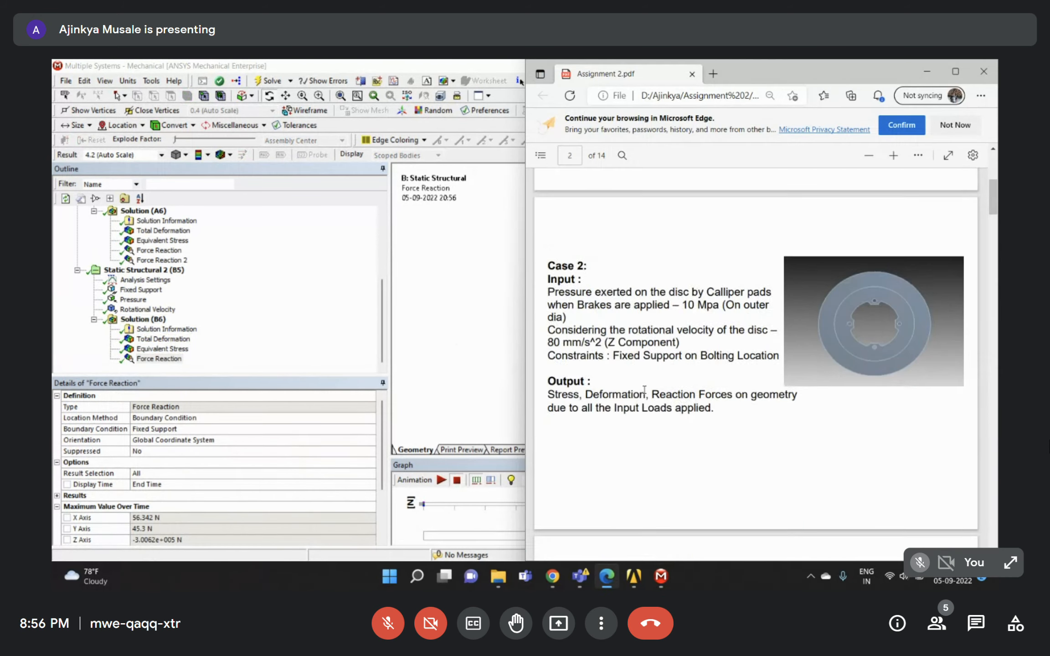
{"action": "scroll", "coordinate": [667, 383], "scroll_direction": "down", "scroll_amount": 10}
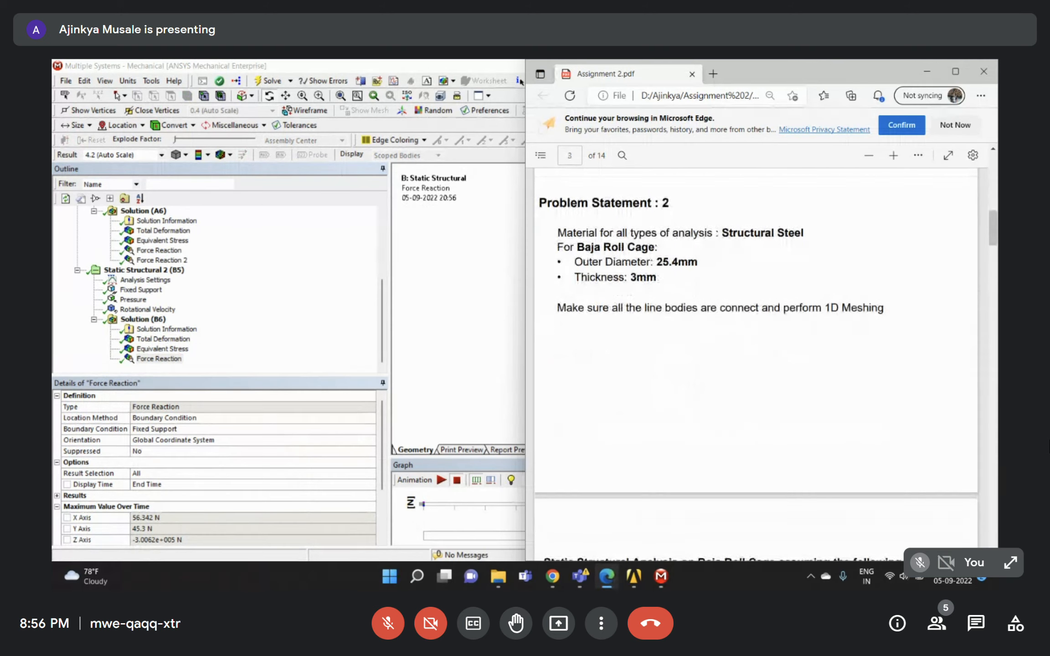
{"action": "mouse_move", "coordinate": [553, 577]}
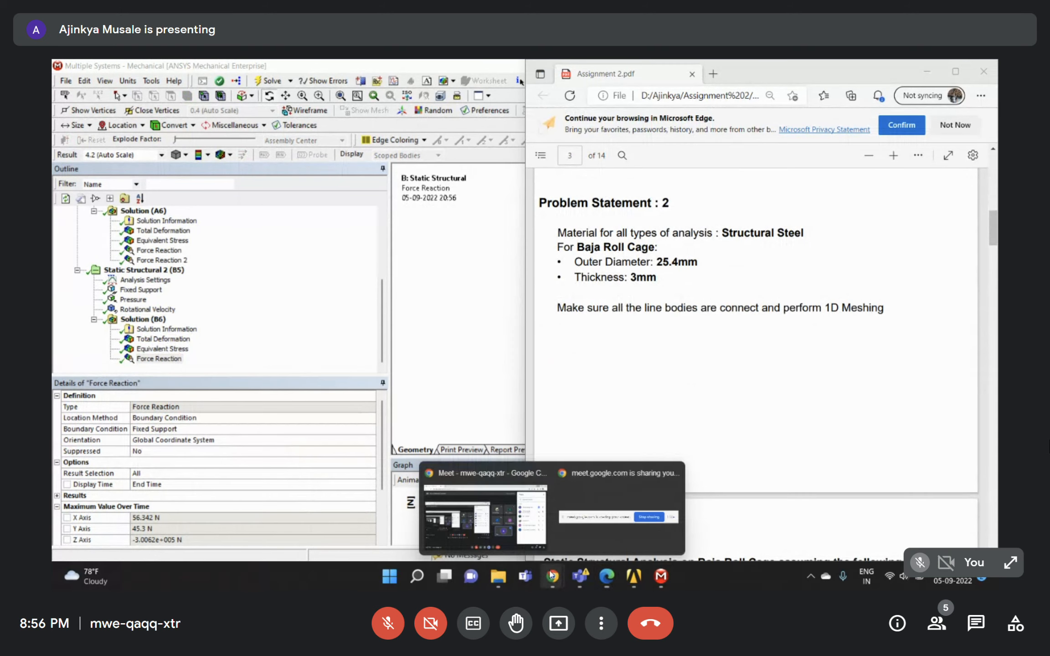
{"action": "left_click", "coordinate": [486, 513]}
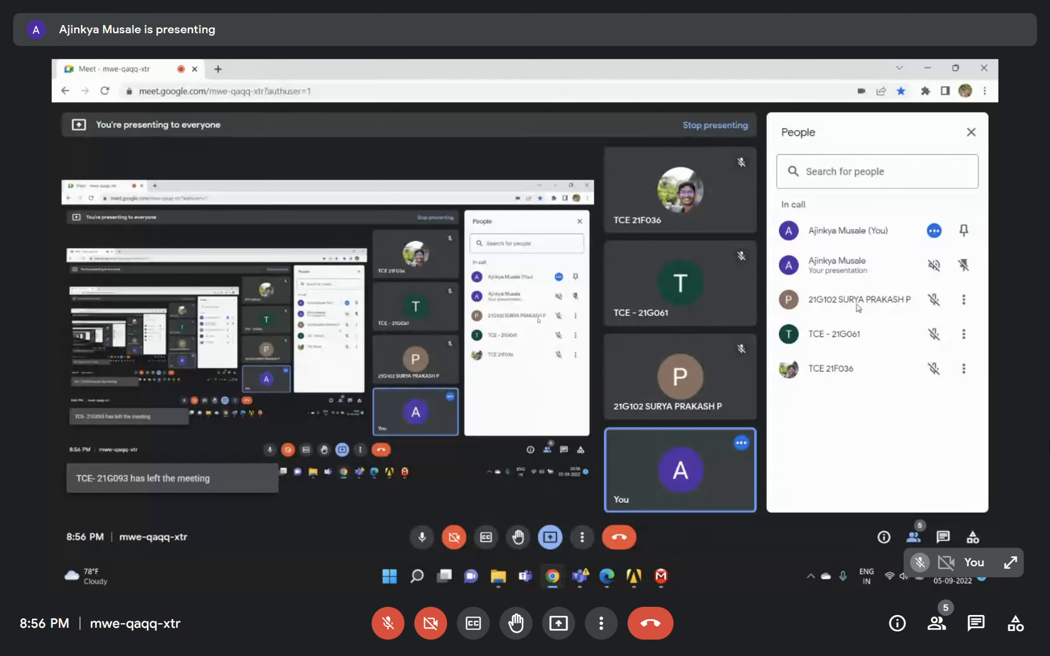
Leave the call window, dismiss the presenting notification and read Case 1 of the Baja roll cage analysis in Assignment 2.pdf.
{"action": "left_click", "coordinate": [928, 68]}
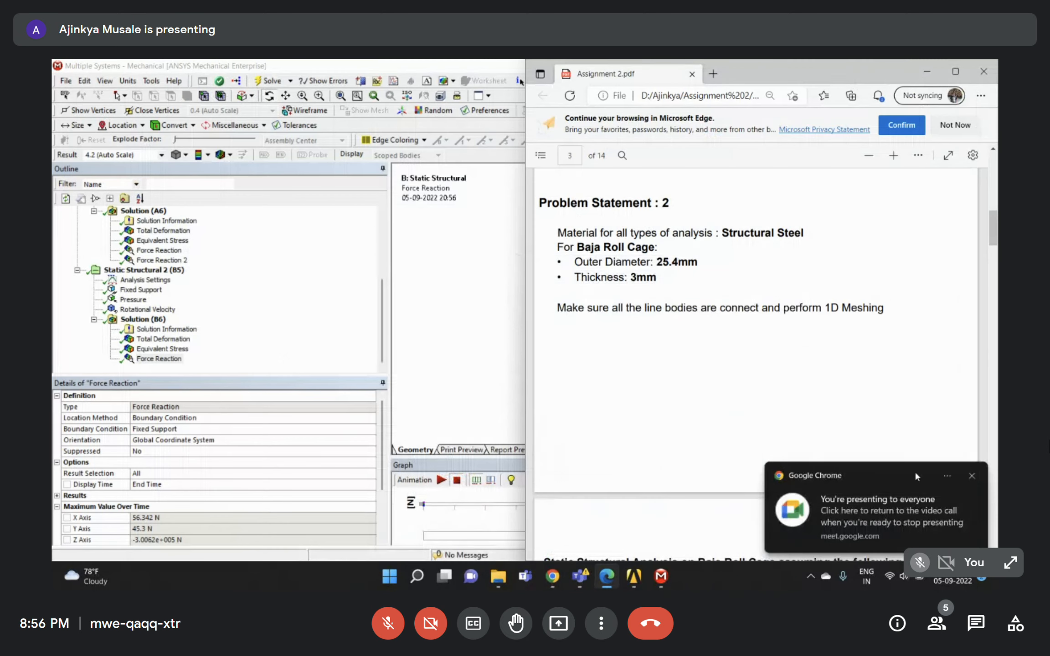
{"action": "left_click", "coordinate": [970, 476]}
{"action": "scroll", "coordinate": [738, 305], "scroll_direction": "down", "scroll_amount": 10}
{"action": "scroll", "coordinate": [739, 304], "scroll_direction": "up", "scroll_amount": 2}
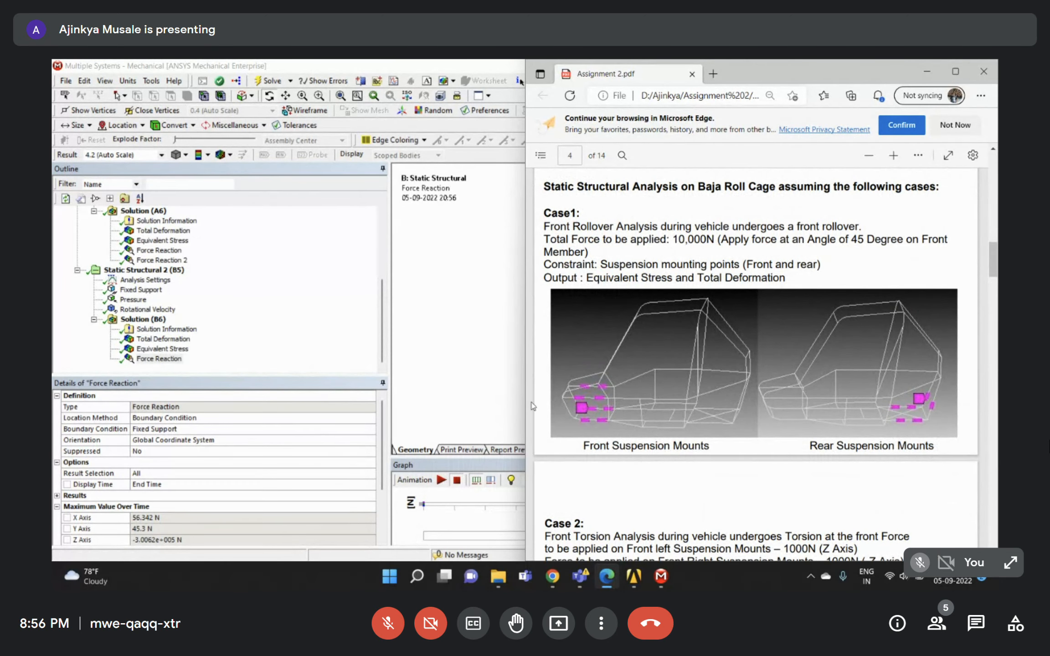
Switch to the Session_7 Workbench project, update all its systems and save the project.
{"action": "mouse_move", "coordinate": [634, 585]}
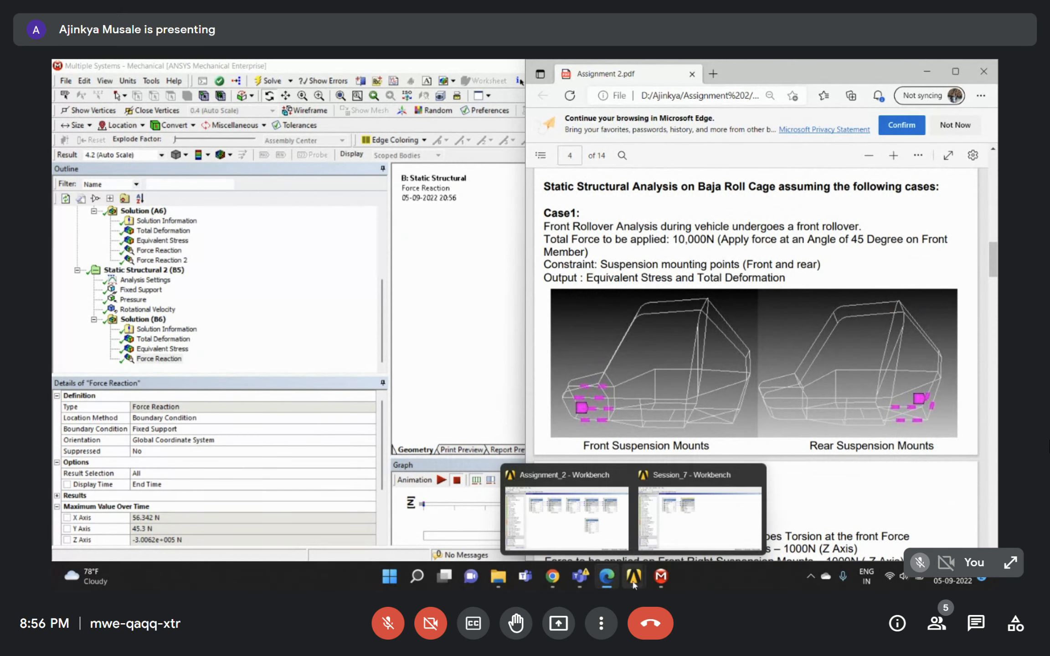
{"action": "left_click", "coordinate": [674, 514]}
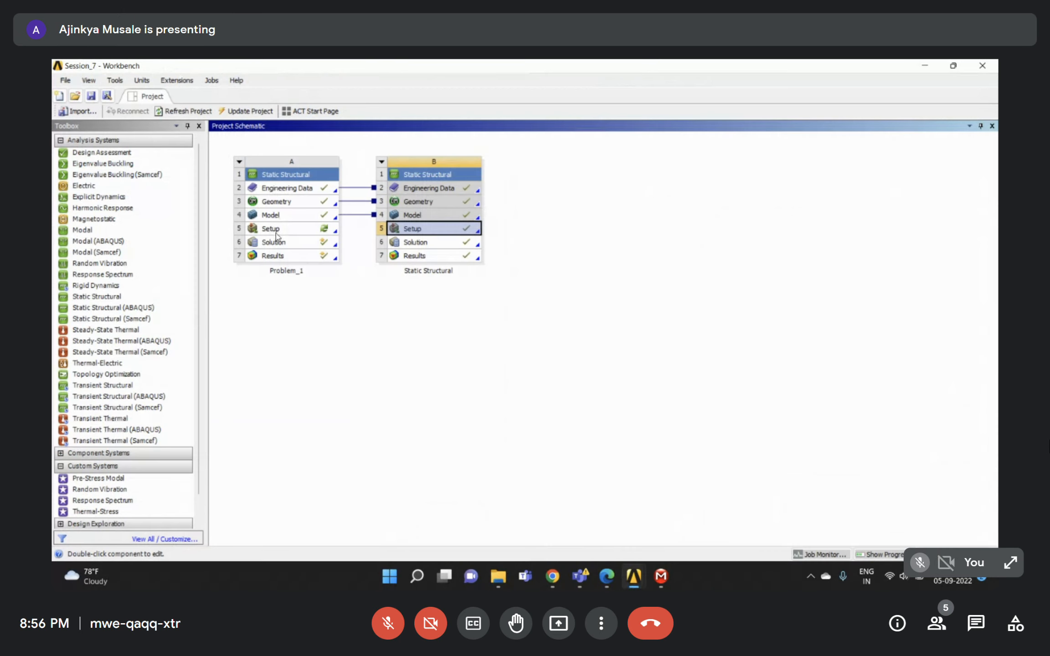
{"action": "left_click", "coordinate": [247, 111]}
{"action": "left_click", "coordinate": [92, 95]}
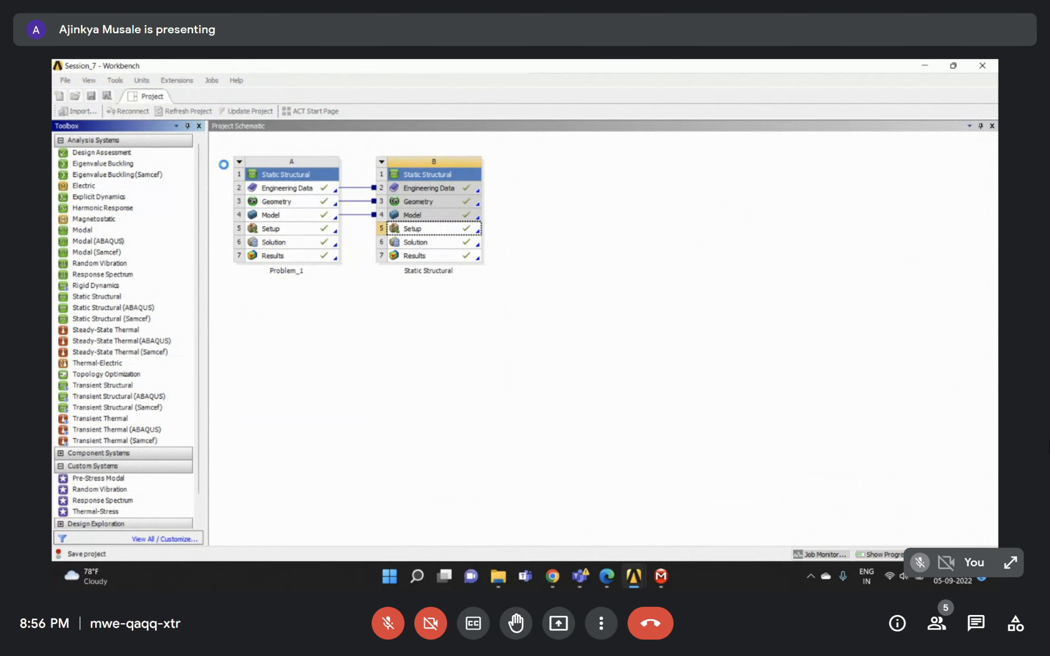
{"action": "left_click", "coordinate": [368, 342]}
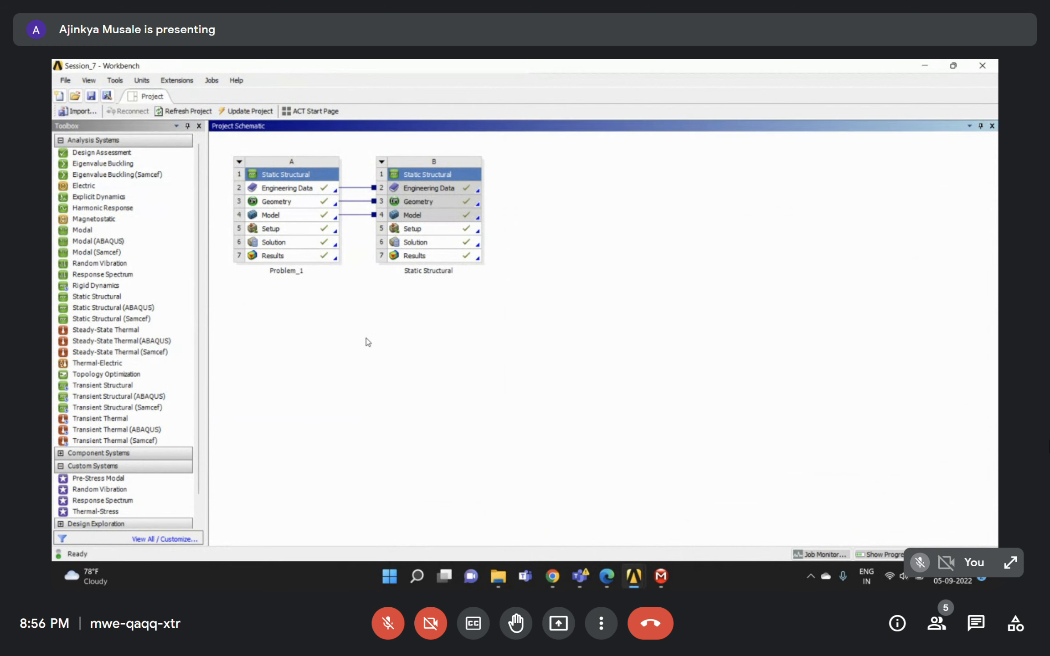
Bring Assignment 2.pdf back at full size and examine Case 1's total force and the angle at which it is applied.
{"action": "mouse_move", "coordinate": [547, 566]}
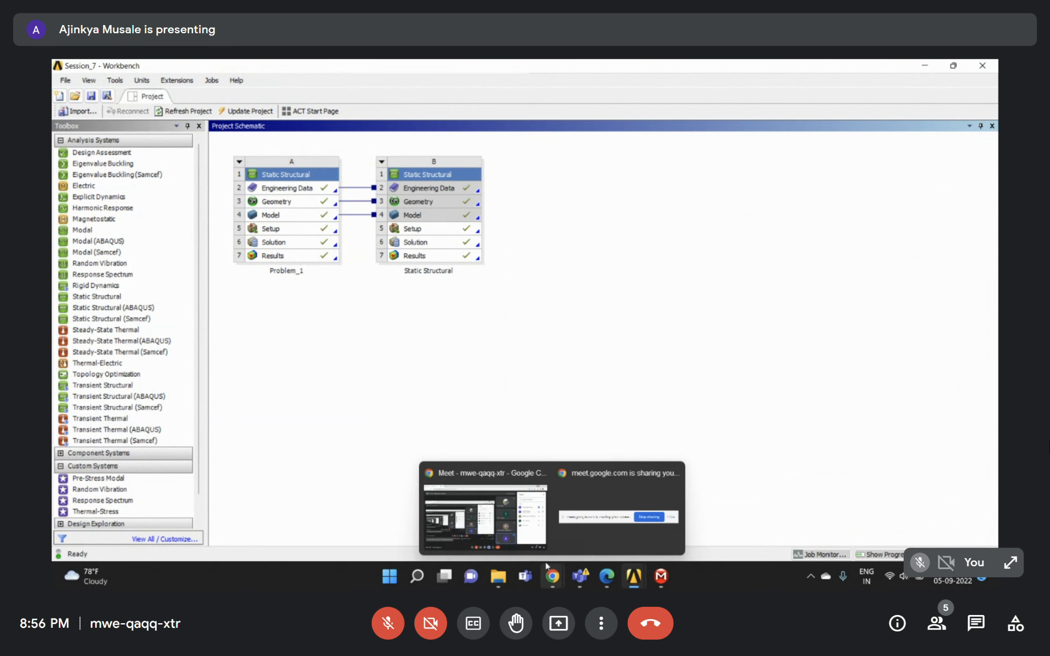
{"action": "left_click", "coordinate": [607, 578]}
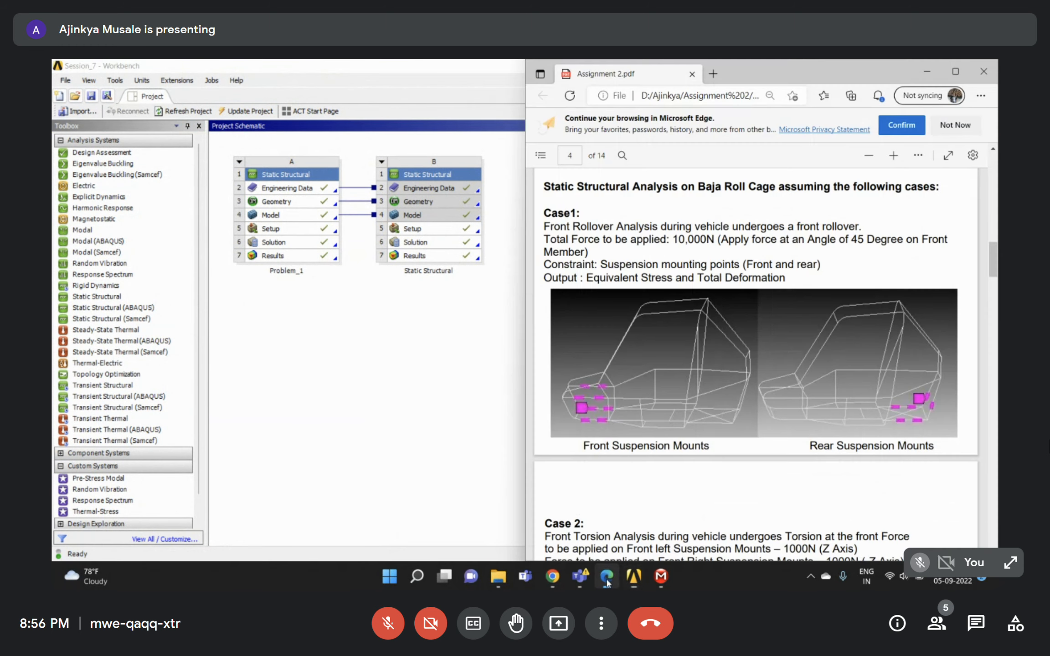
{"action": "left_click_drag", "start_coordinate": [812, 69], "coordinate": [638, 73]}
{"action": "left_click", "coordinate": [787, 80]}
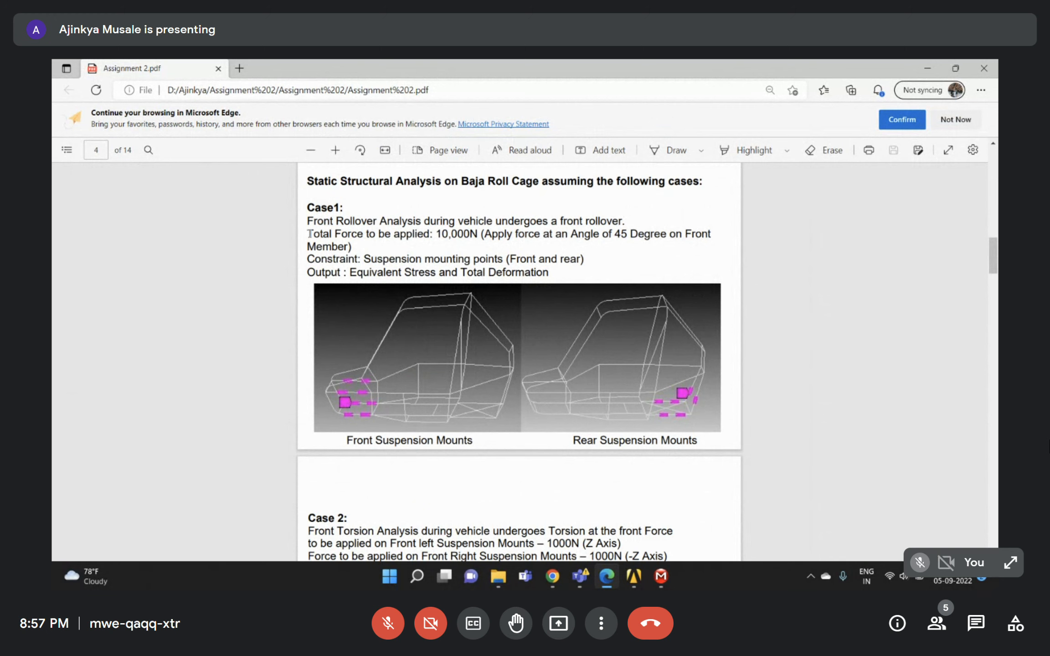
{"action": "left_click_drag", "start_coordinate": [436, 234], "coordinate": [484, 234]}
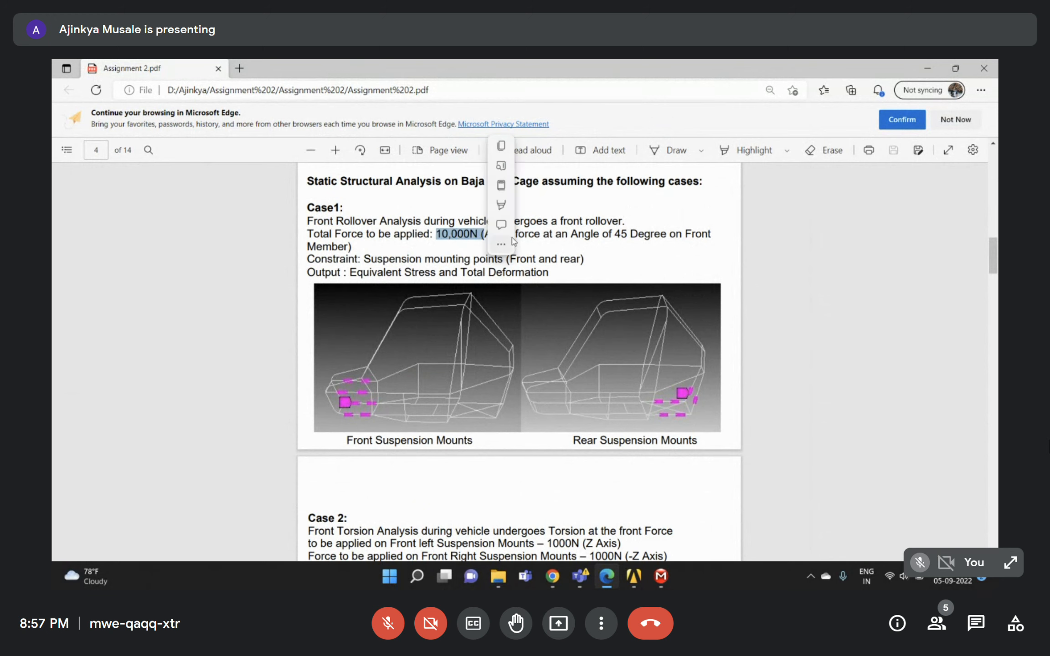
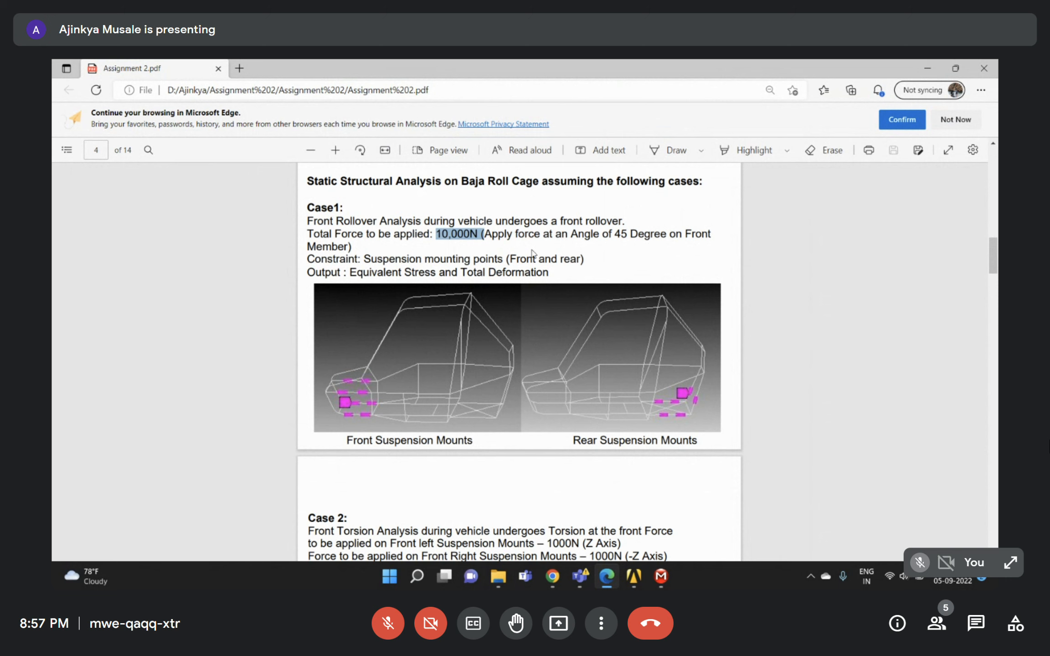
{"action": "left_click_drag", "start_coordinate": [613, 234], "coordinate": [639, 236]}
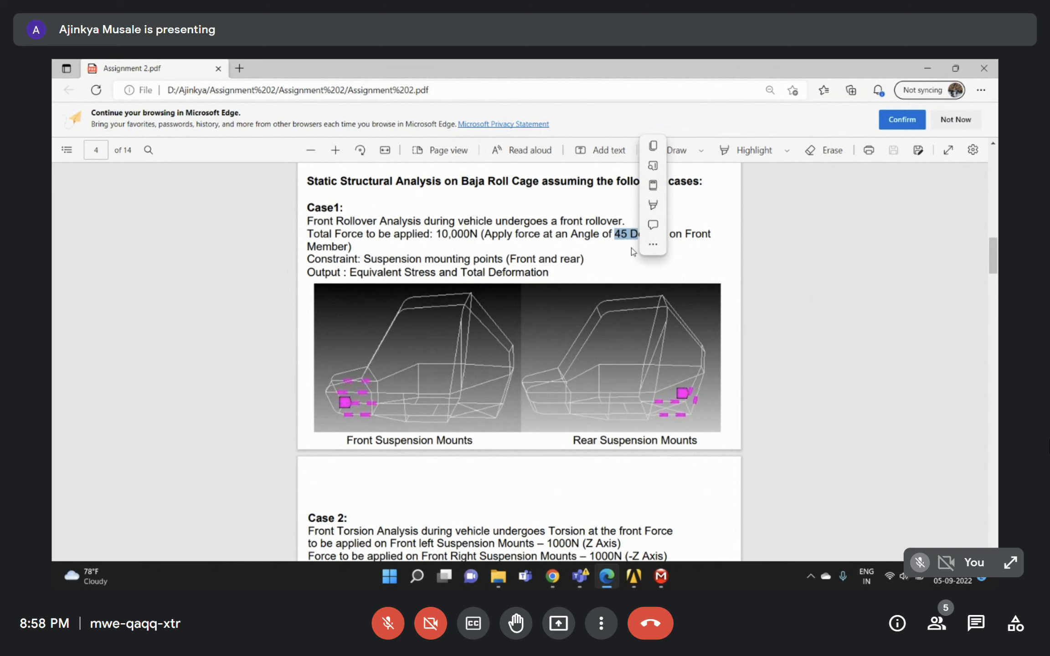
{"action": "left_click", "coordinate": [631, 248]}
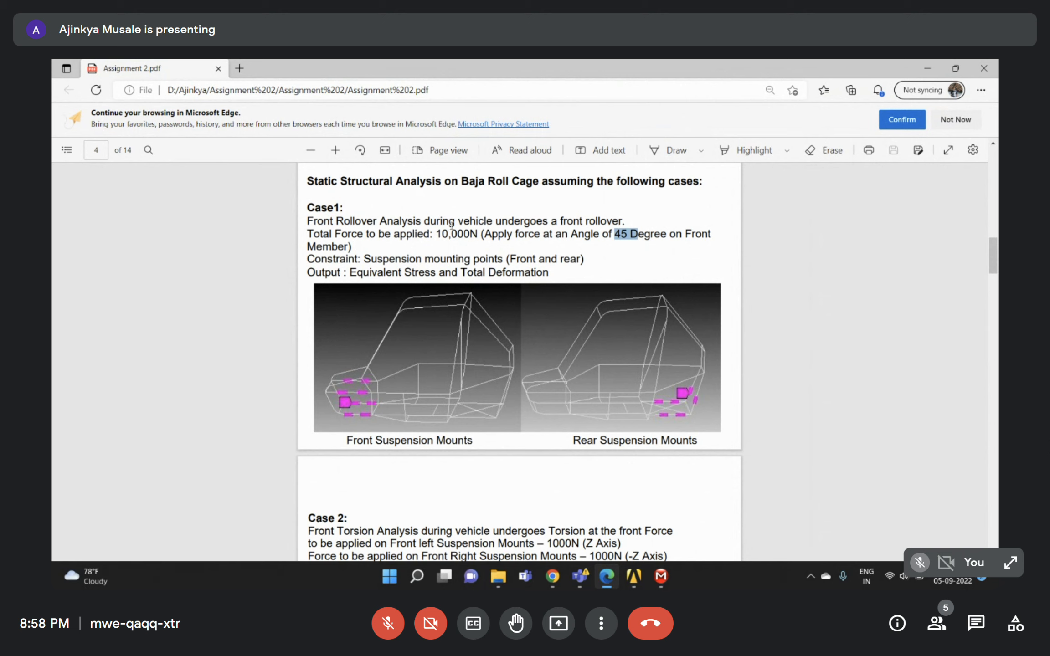
Look back at the brake disc's Case 2 page and return to Case 1 of the roll cage analysis.
{"action": "scroll", "coordinate": [452, 267], "scroll_direction": "up", "scroll_amount": 1}
{"action": "scroll", "coordinate": [459, 266], "scroll_direction": "up", "scroll_amount": 10}
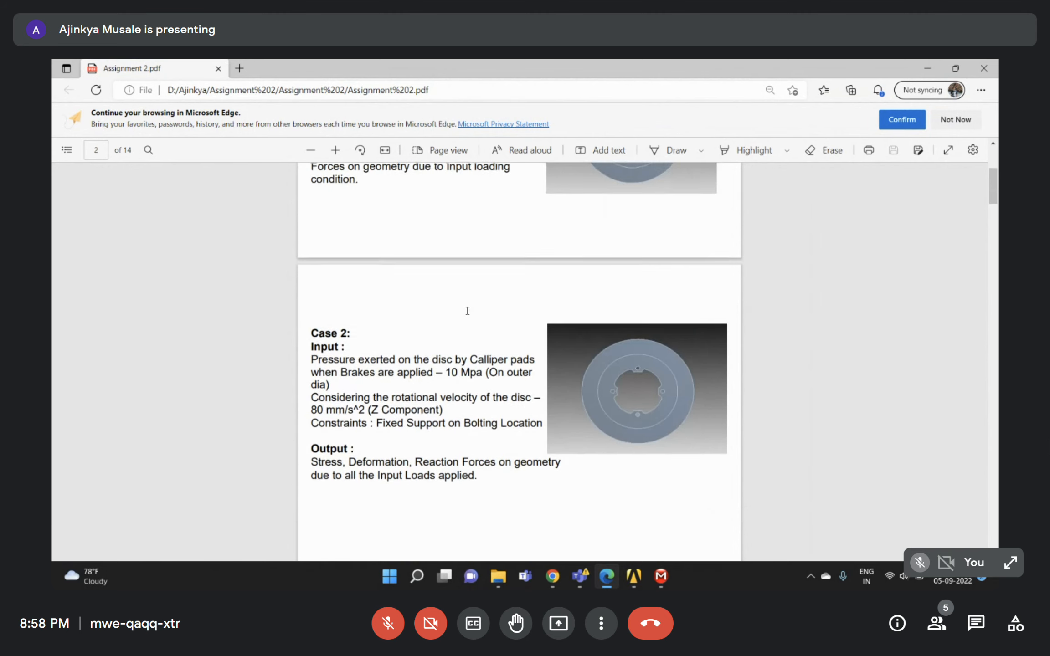
{"action": "scroll", "coordinate": [629, 383], "scroll_direction": "down", "scroll_amount": 8}
{"action": "scroll", "coordinate": [575, 368], "scroll_direction": "down", "scroll_amount": 5}
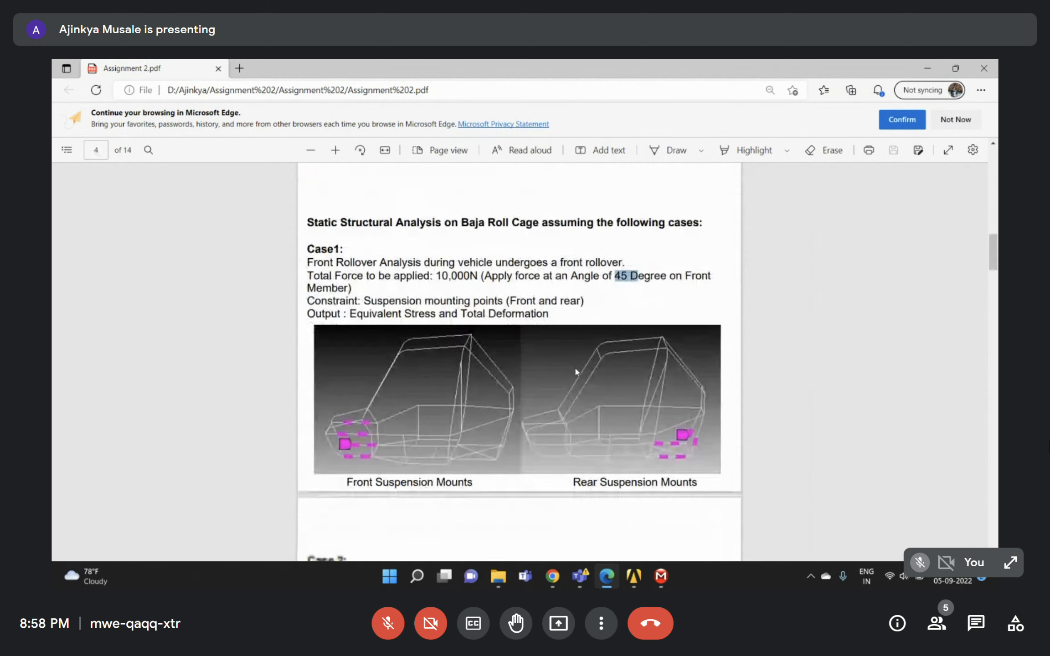
{"action": "scroll", "coordinate": [575, 370], "scroll_direction": "down", "scroll_amount": 1}
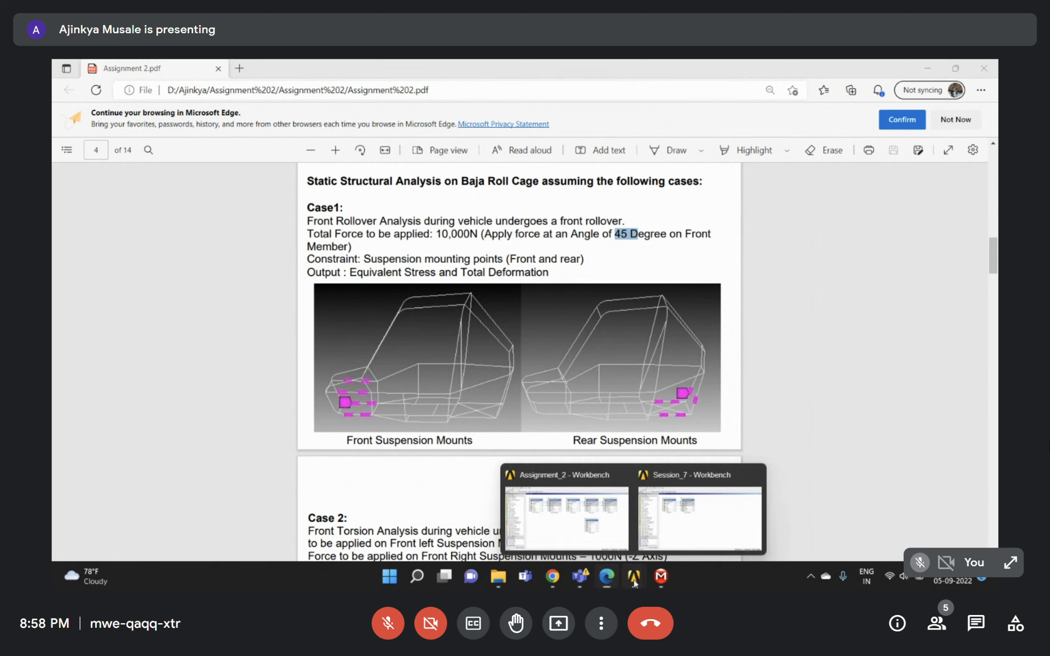
Add a standalone Static Structural system to the Session_7 Workbench project and name it Baja_1.
{"action": "left_click", "coordinate": [697, 523]}
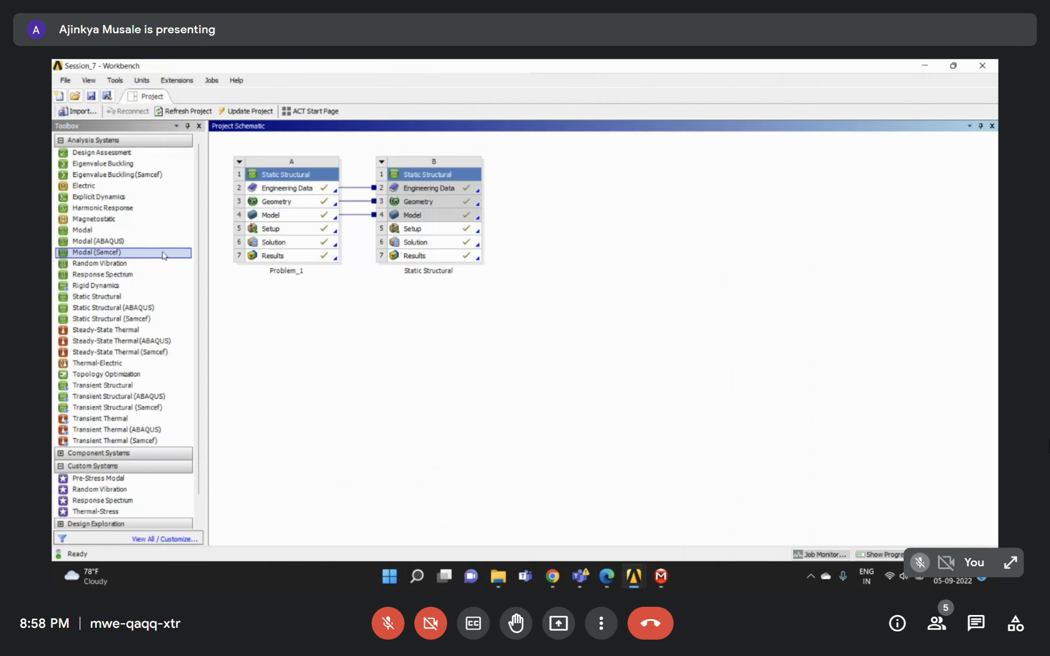
{"action": "double_click", "coordinate": [104, 299]}
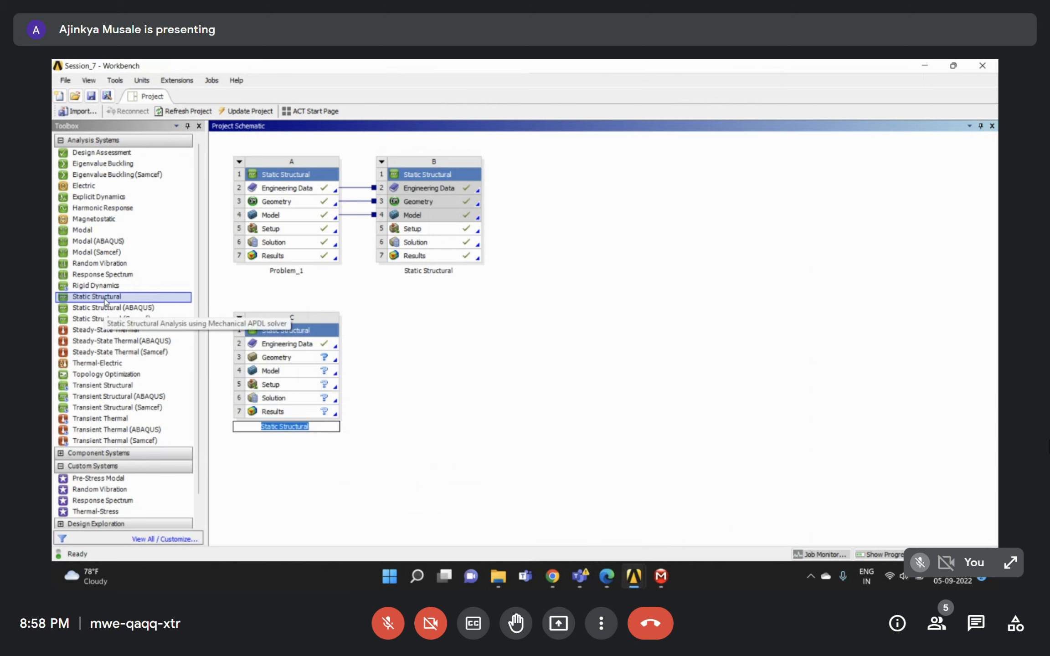
{"action": "type", "text": "Baja_1"}
{"action": "key", "text": "Return"}
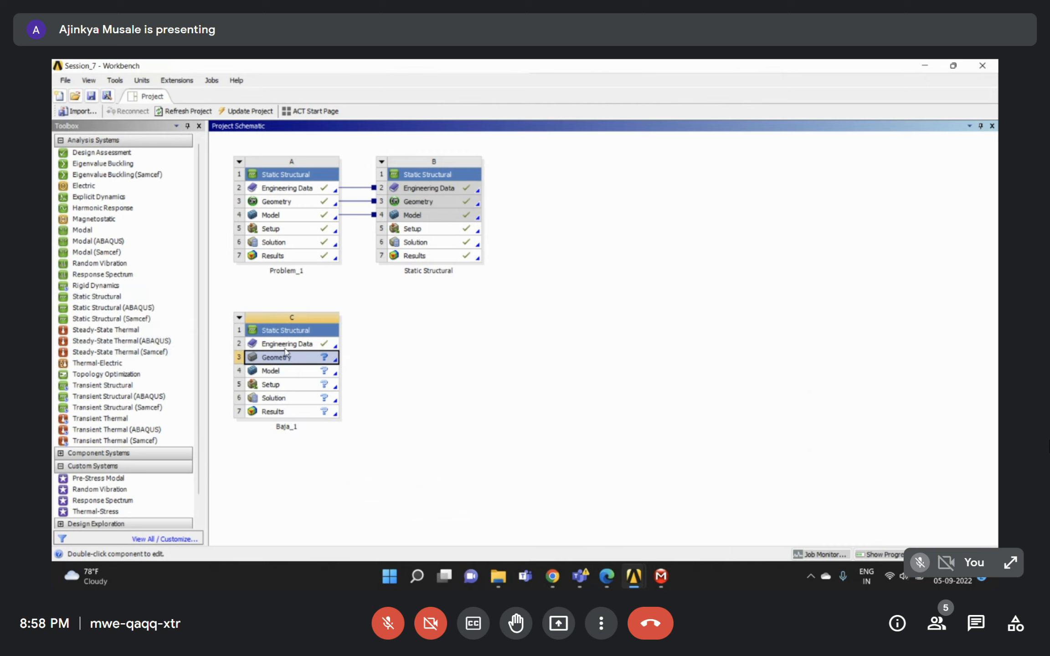
{"action": "left_click", "coordinate": [610, 580]}
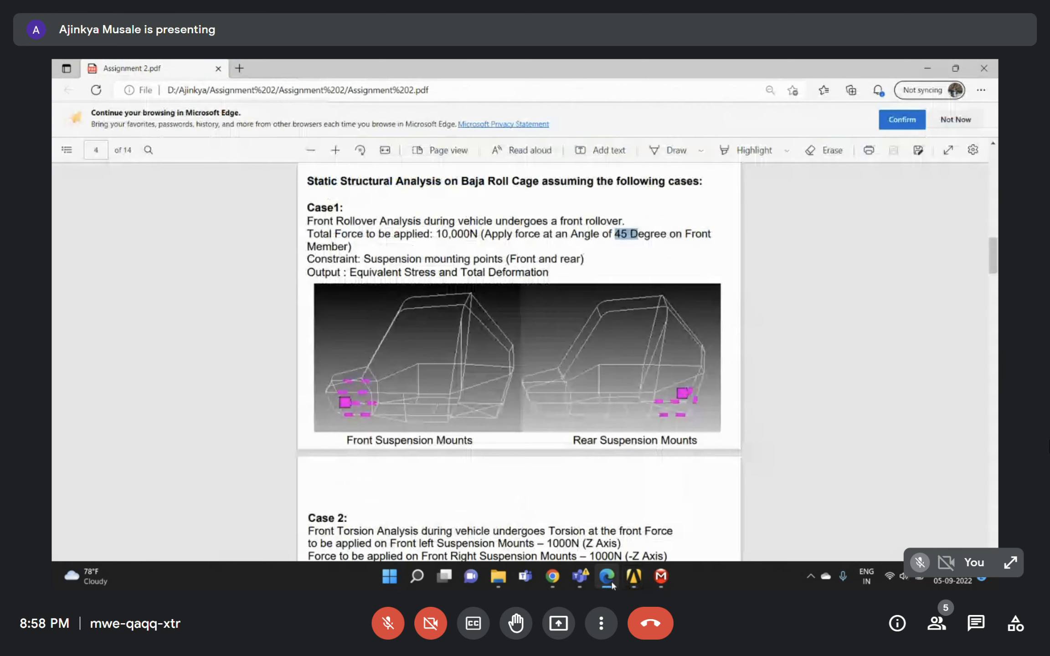
{"action": "left_click", "coordinate": [610, 580]}
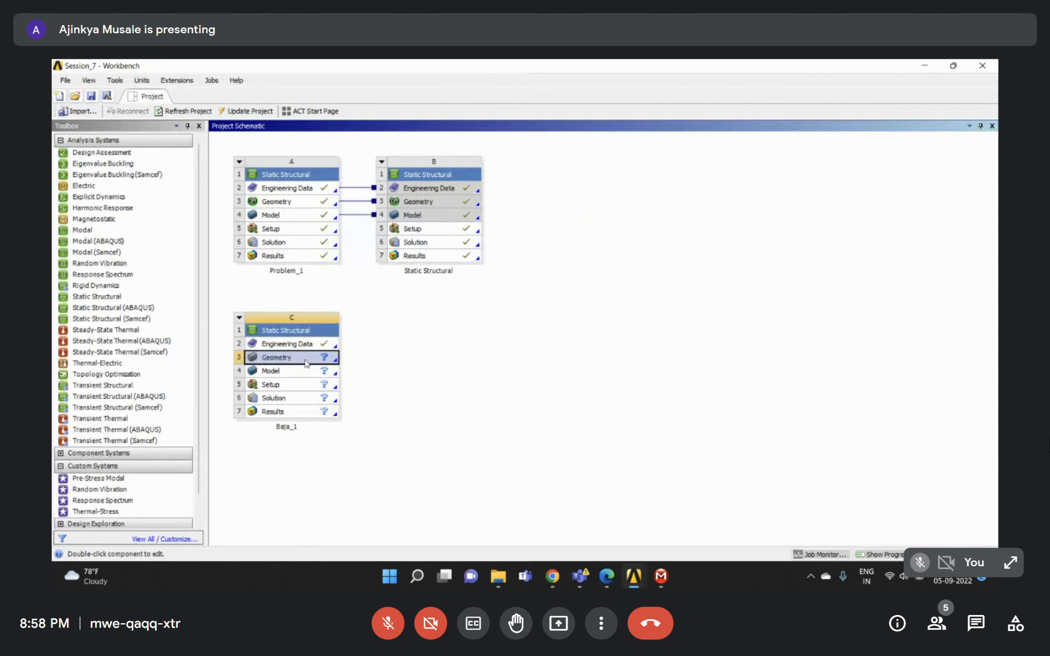
Open the Baja_1 geometry in DesignModeler and set the length unit to millimetres.
{"action": "right_click", "coordinate": [306, 363]}
{"action": "left_click", "coordinate": [354, 379]}
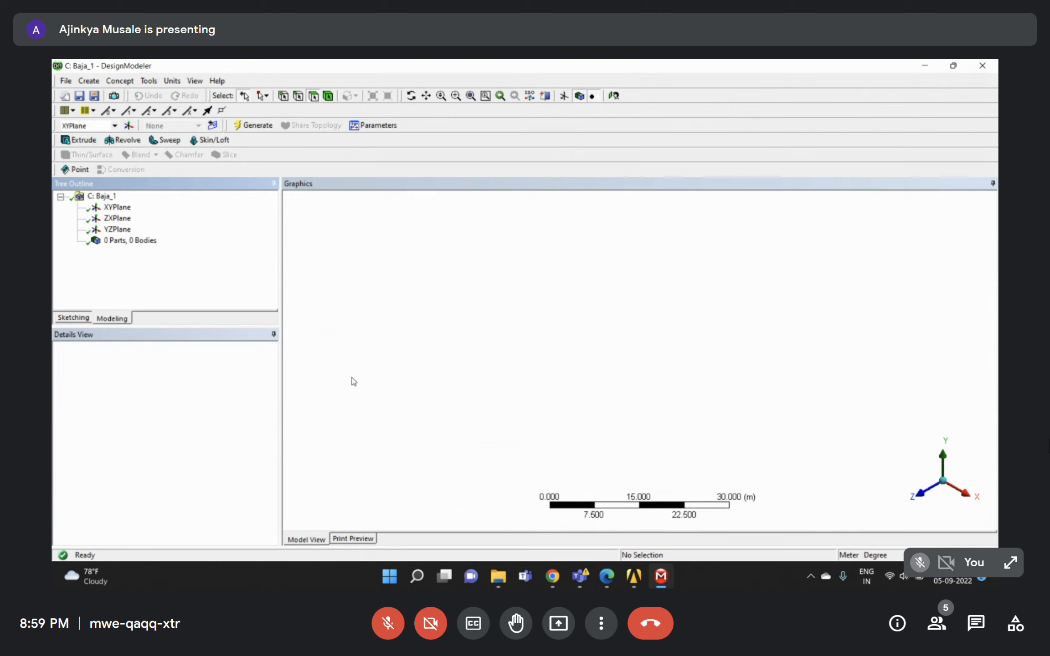
{"action": "left_click", "coordinate": [118, 208]}
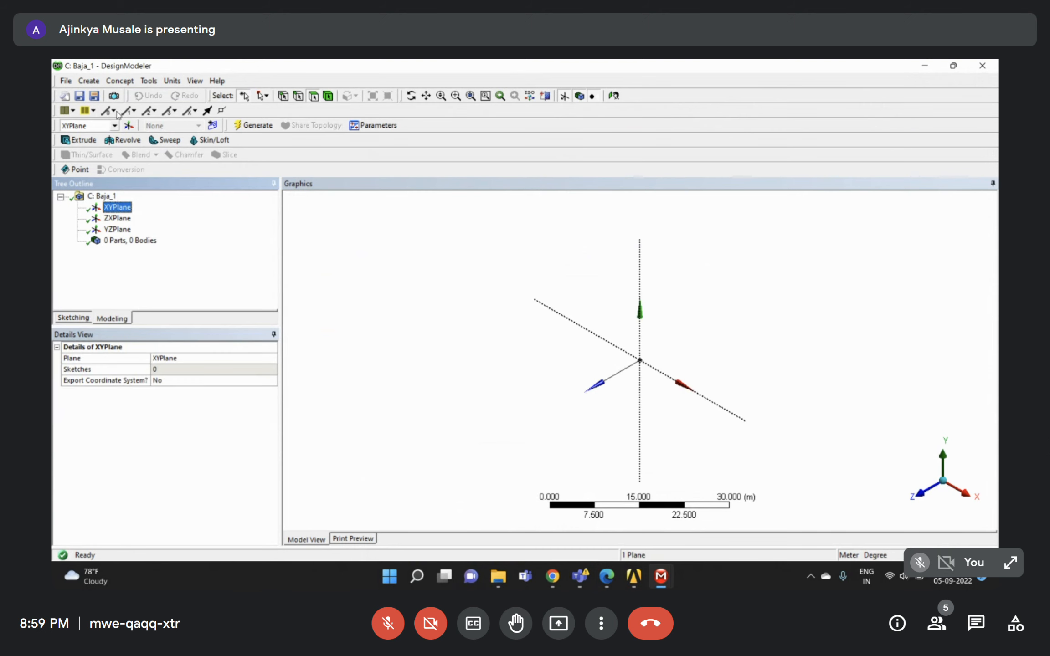
{"action": "left_click", "coordinate": [173, 81]}
{"action": "left_click", "coordinate": [177, 121]}
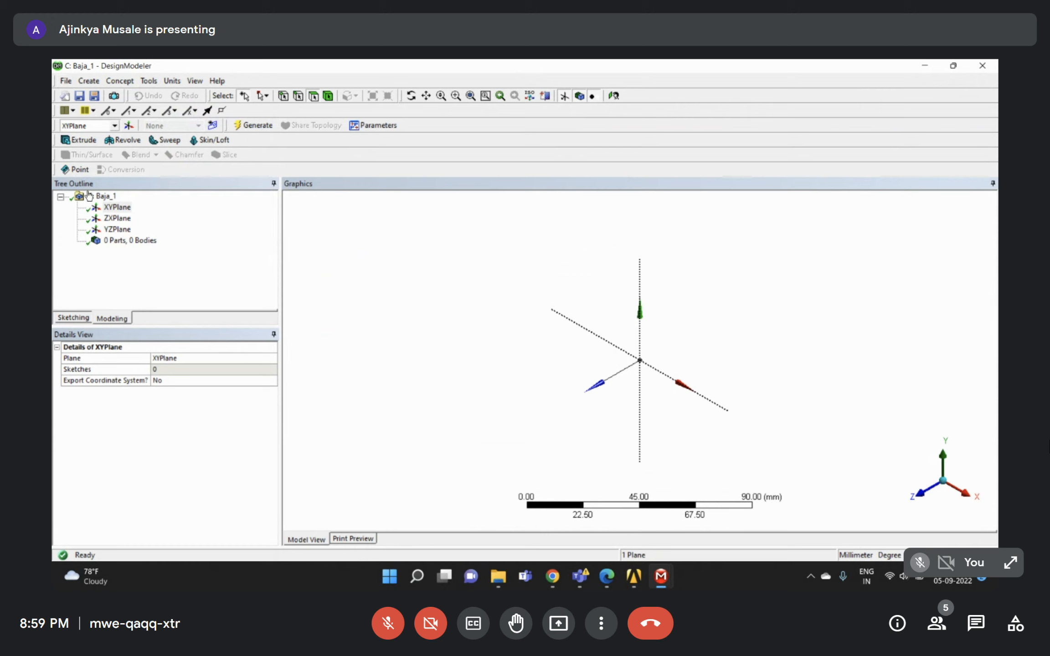
{"action": "left_click", "coordinate": [114, 210]}
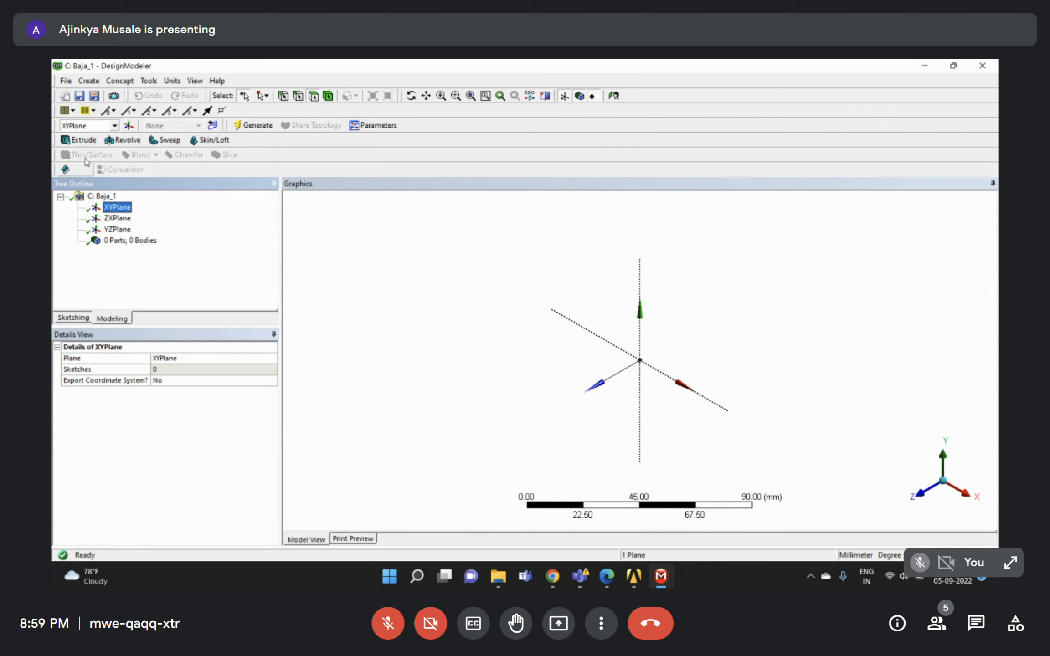
Import the external geometry file 1D_BAJA_Model.iges from the inner Assignment 2 folder.
{"action": "left_click", "coordinate": [66, 81]}
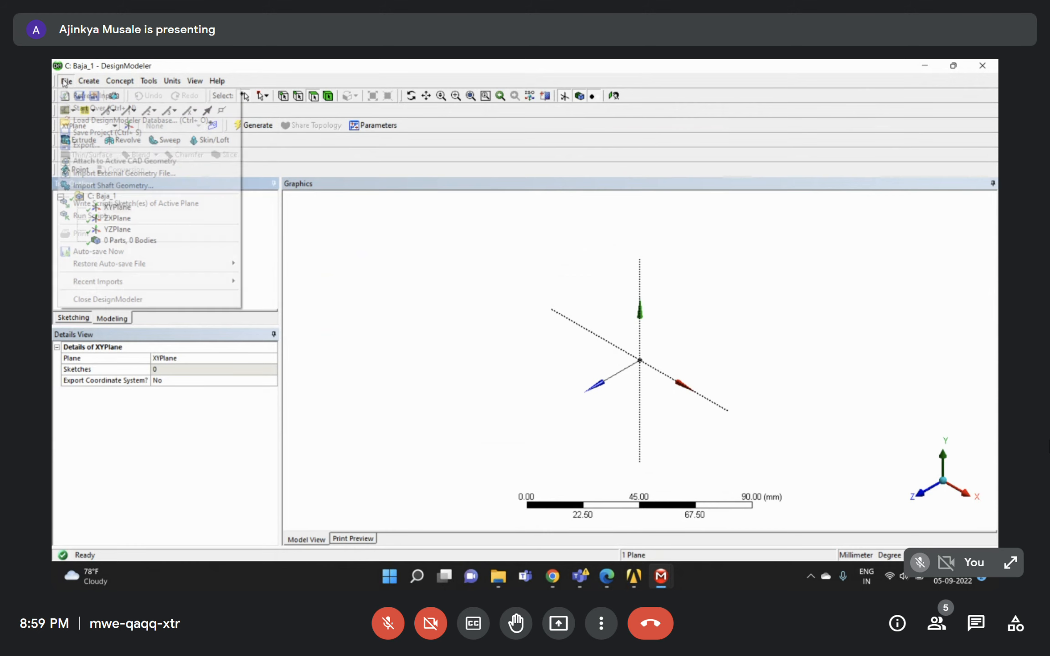
{"action": "left_click", "coordinate": [101, 173]}
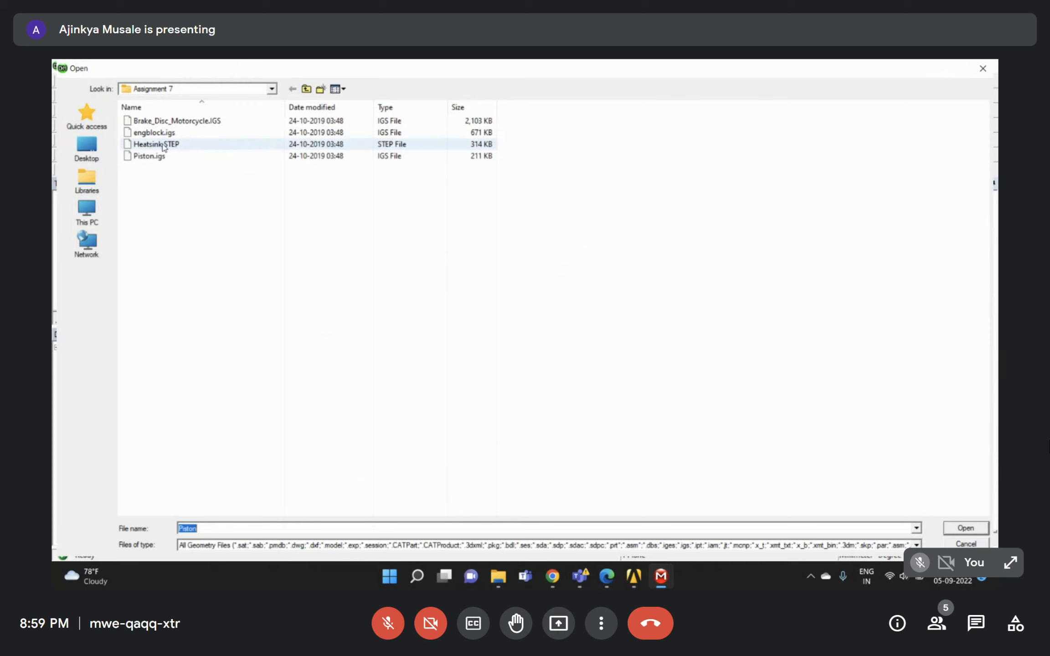
{"action": "left_click", "coordinate": [159, 203]}
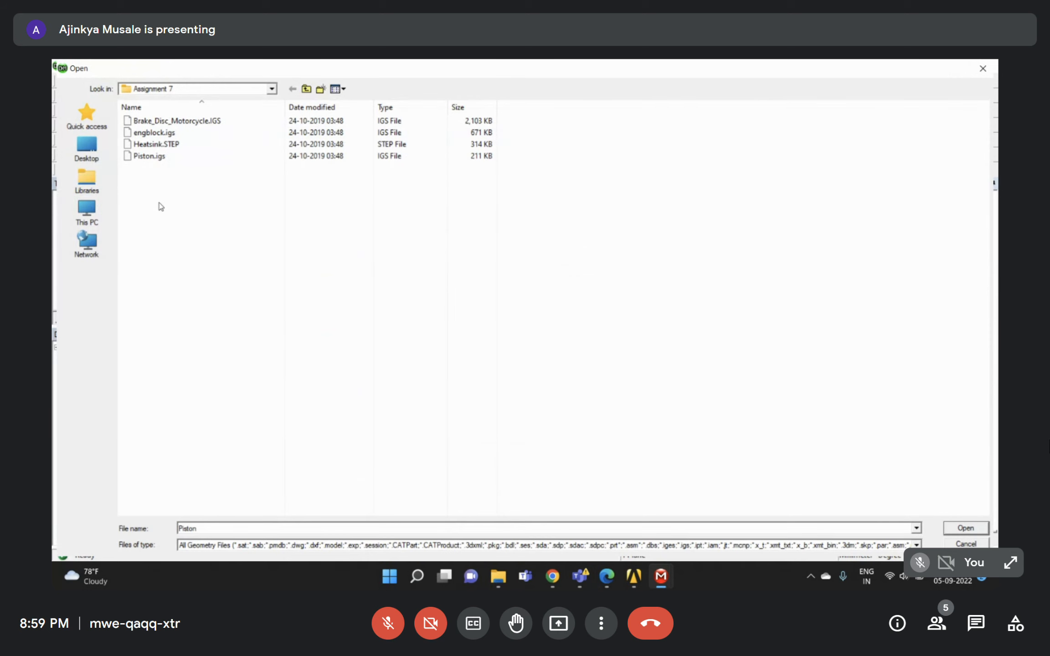
{"action": "left_click", "coordinate": [306, 89]}
{"action": "left_click", "coordinate": [306, 89]}
{"action": "double_click", "coordinate": [201, 133]}
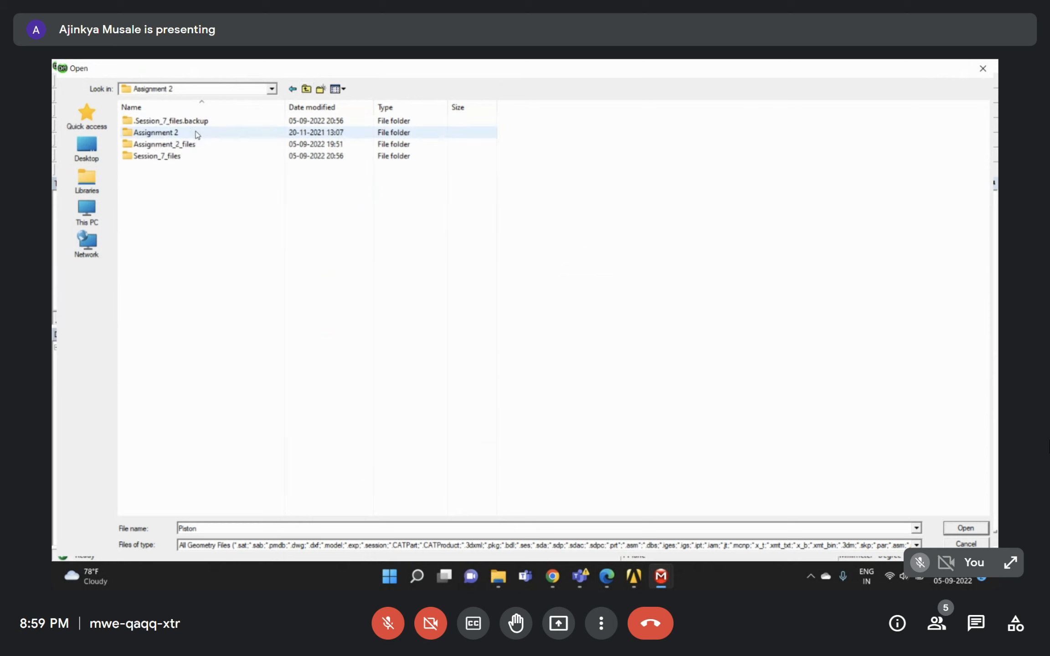
{"action": "double_click", "coordinate": [160, 133]}
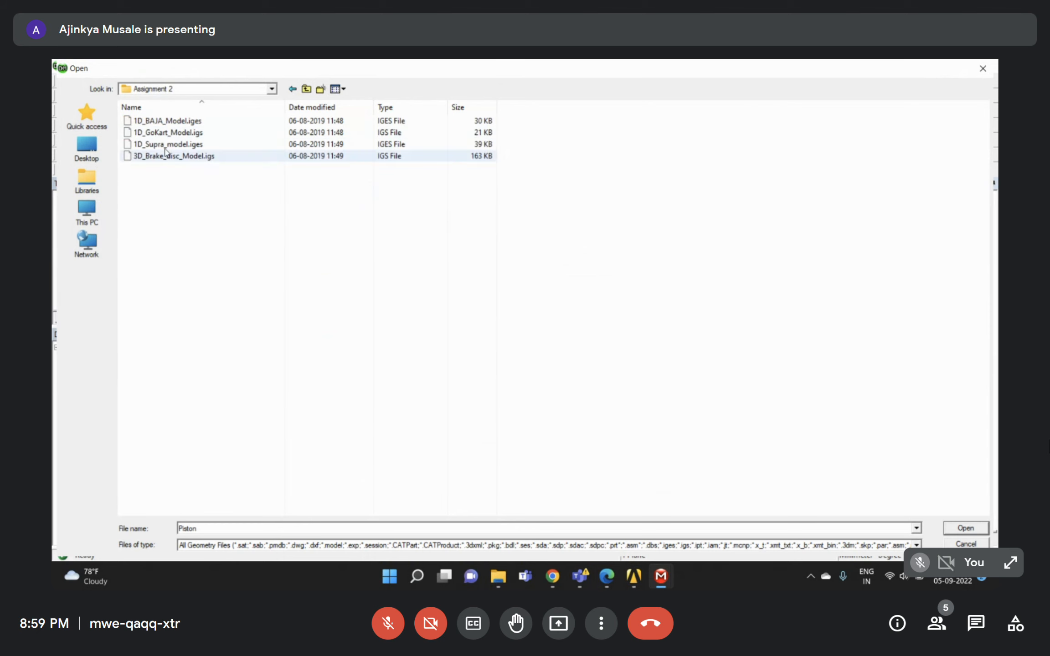
{"action": "left_click", "coordinate": [173, 120]}
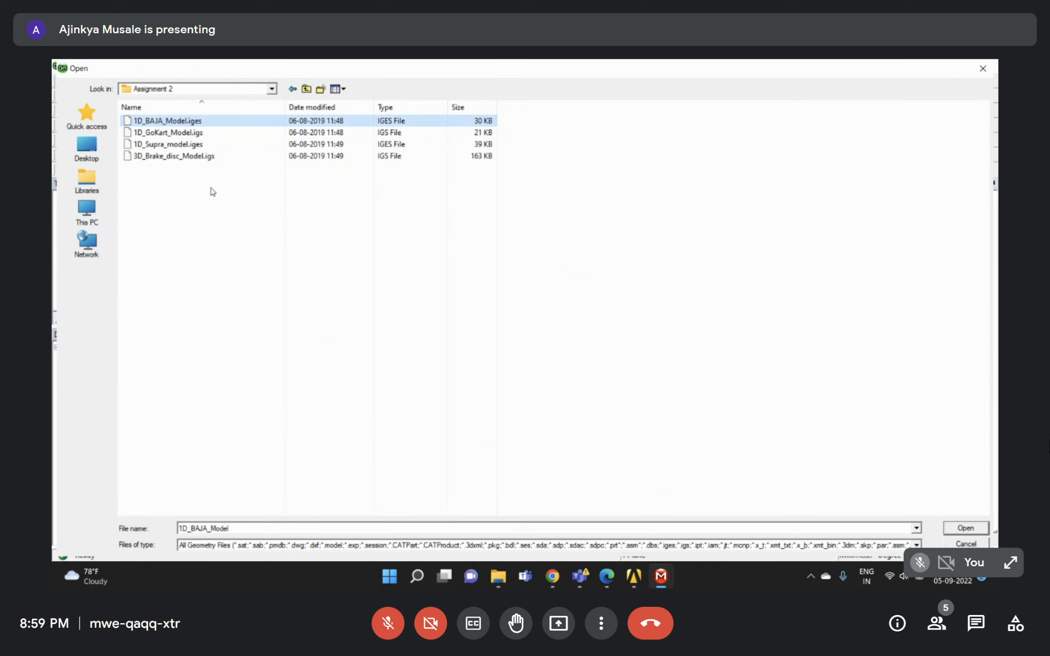
{"action": "left_click", "coordinate": [966, 529]}
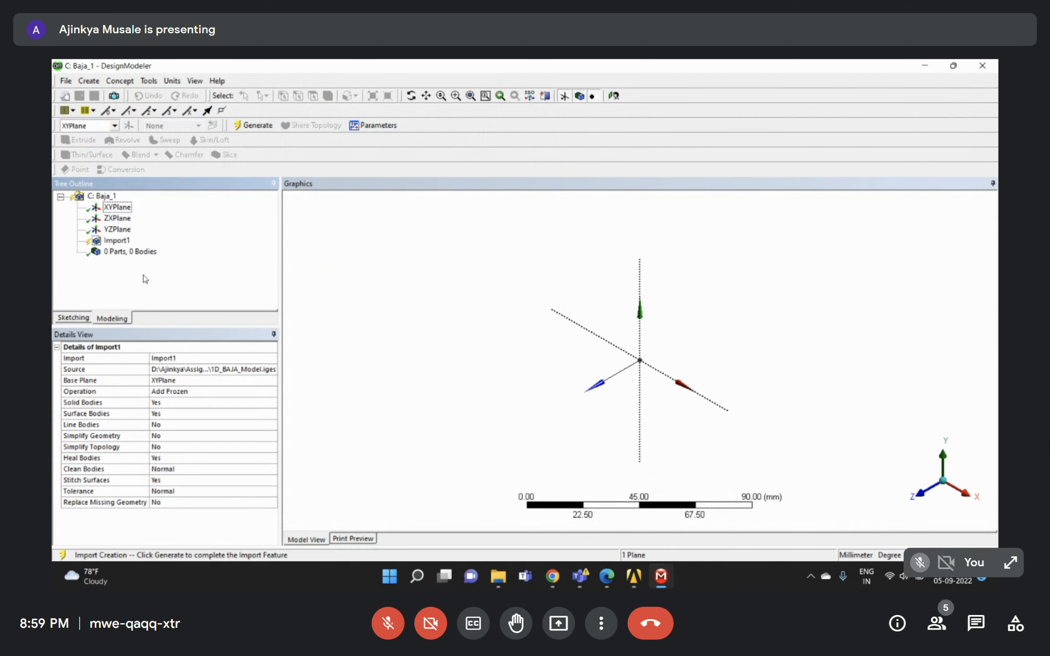
Try to generate the imported Baja model with Line Bodies set to No.
{"action": "left_click", "coordinate": [115, 242]}
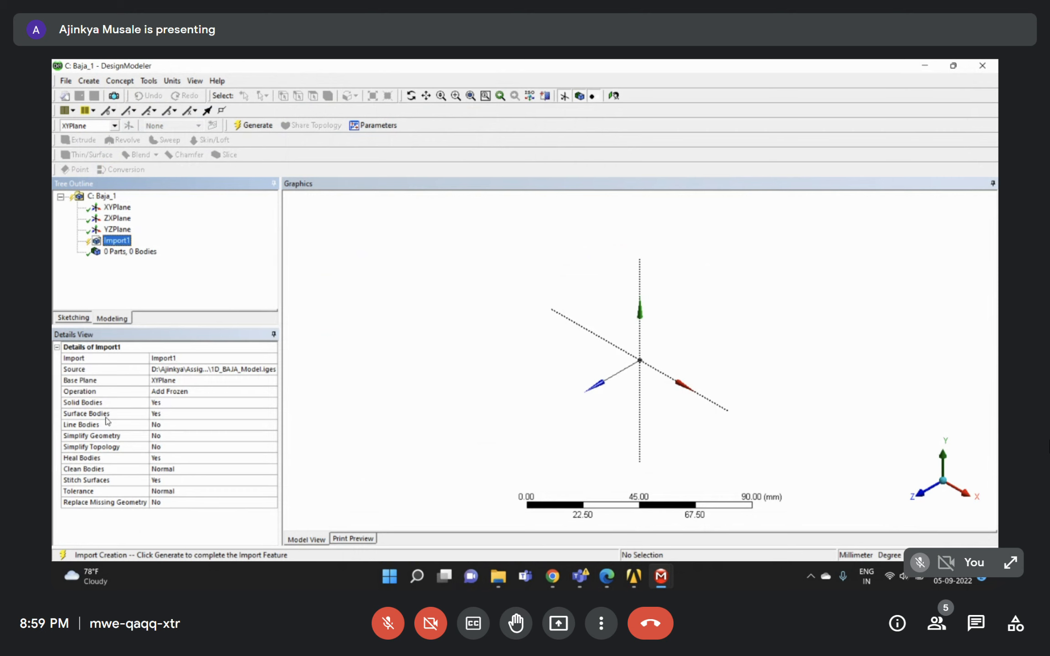
{"action": "left_click", "coordinate": [165, 427]}
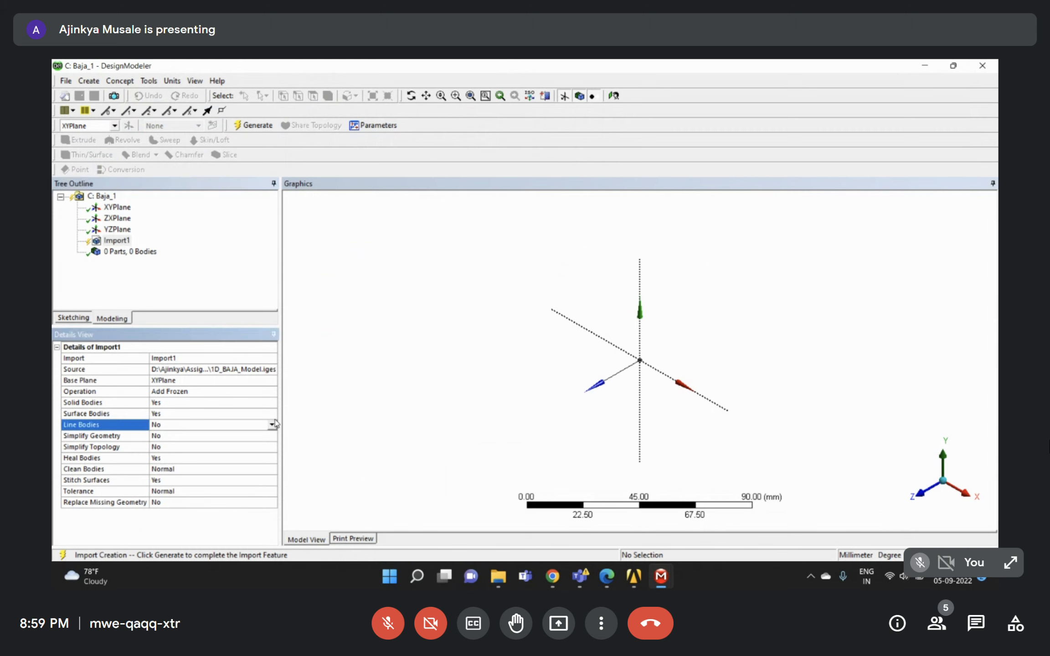
{"action": "left_click", "coordinate": [248, 124]}
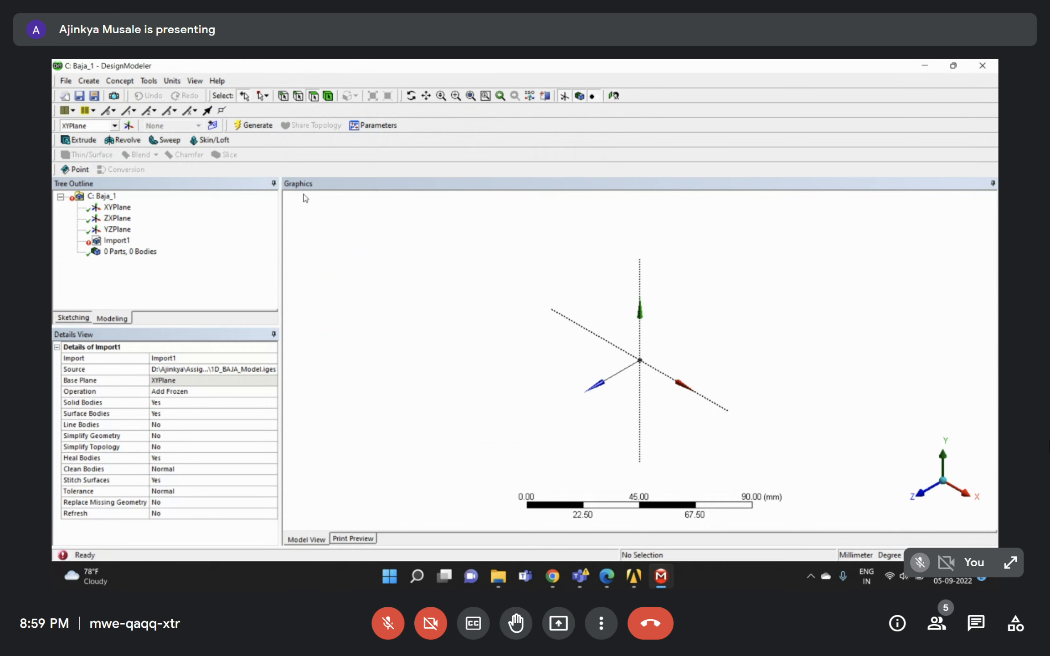
Edit the Baja import to set Line Bodies to Yes, and regenerate the model.
{"action": "right_click", "coordinate": [116, 241]}
{"action": "left_click", "coordinate": [134, 250]}
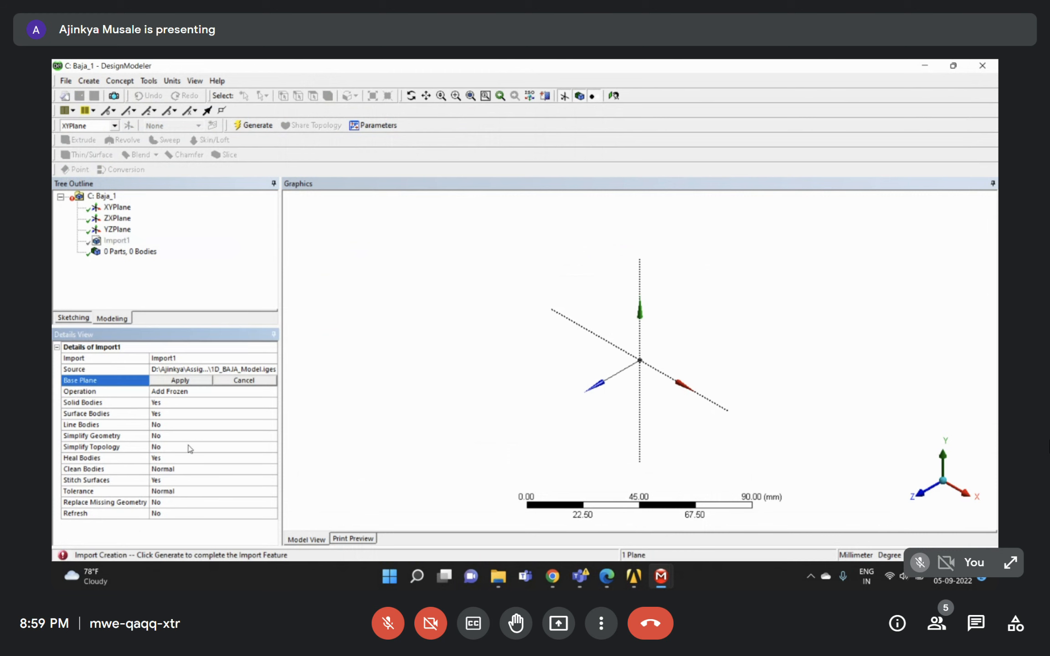
{"action": "double_click", "coordinate": [85, 429]}
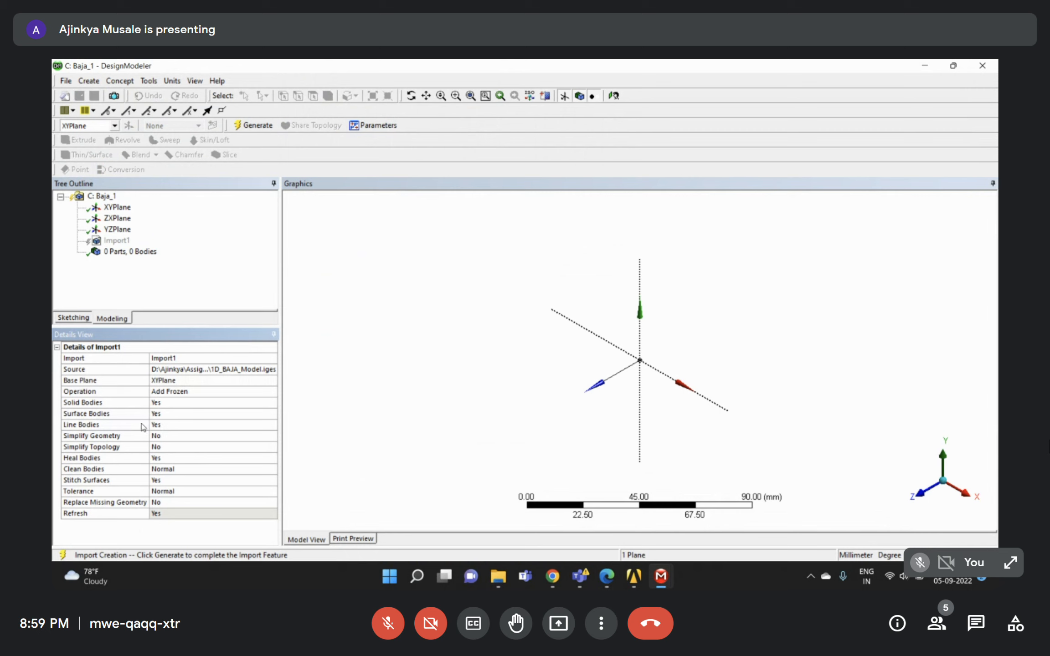
{"action": "left_click", "coordinate": [253, 125]}
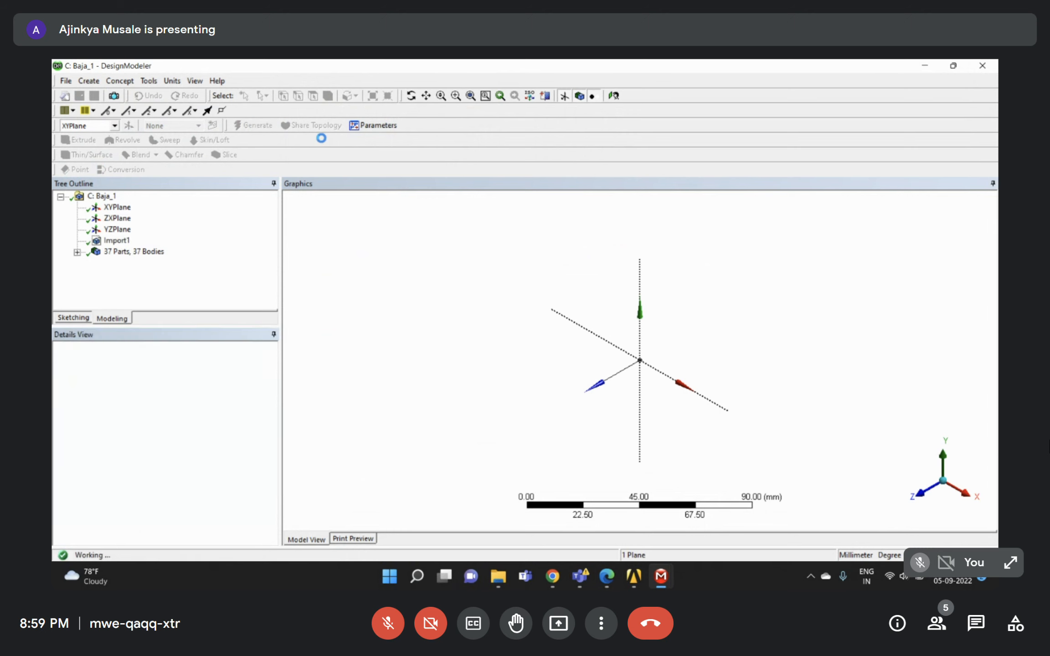
{"action": "mouse_move", "coordinate": [547, 351]}
{"action": "middle_mouse_down"}
{"action": "mouse_move", "coordinate": [628, 253]}
{"action": "mouse_move", "coordinate": [432, 255]}
{"action": "mouse_move", "coordinate": [545, 327]}
{"action": "mouse_move", "coordinate": [618, 351]}
{"action": "mouse_move", "coordinate": [483, 342]}
{"action": "mouse_move", "coordinate": [574, 316]}
{"action": "mouse_move", "coordinate": [545, 357]}
{"action": "middle_mouse_up"}
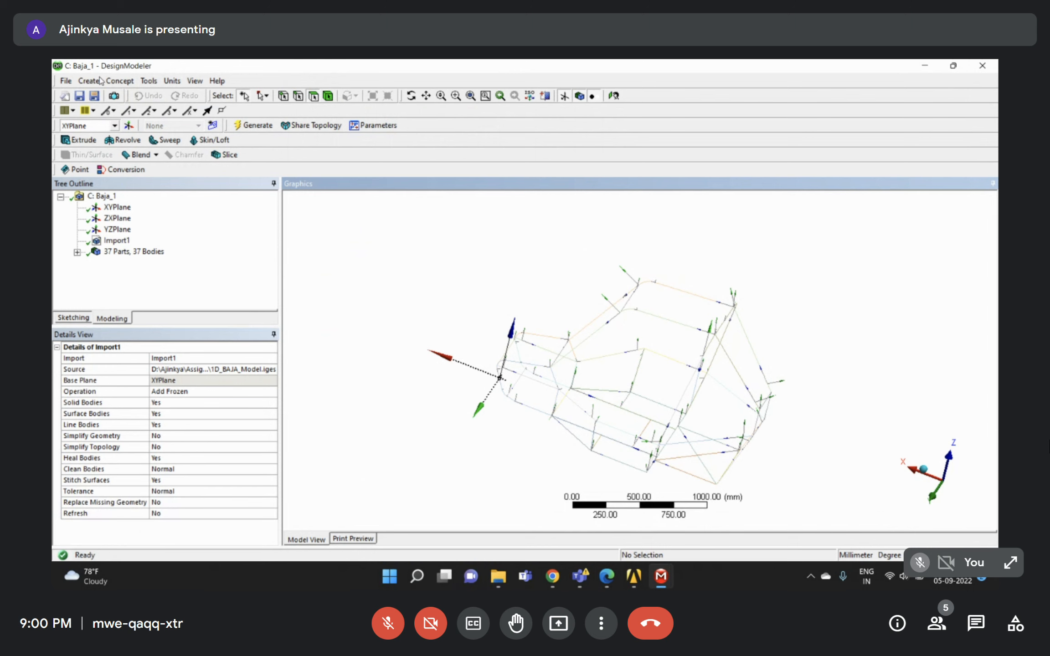
Open the concept modelling commands for the imported roll cage line bodies.
{"action": "left_click", "coordinate": [118, 81]}
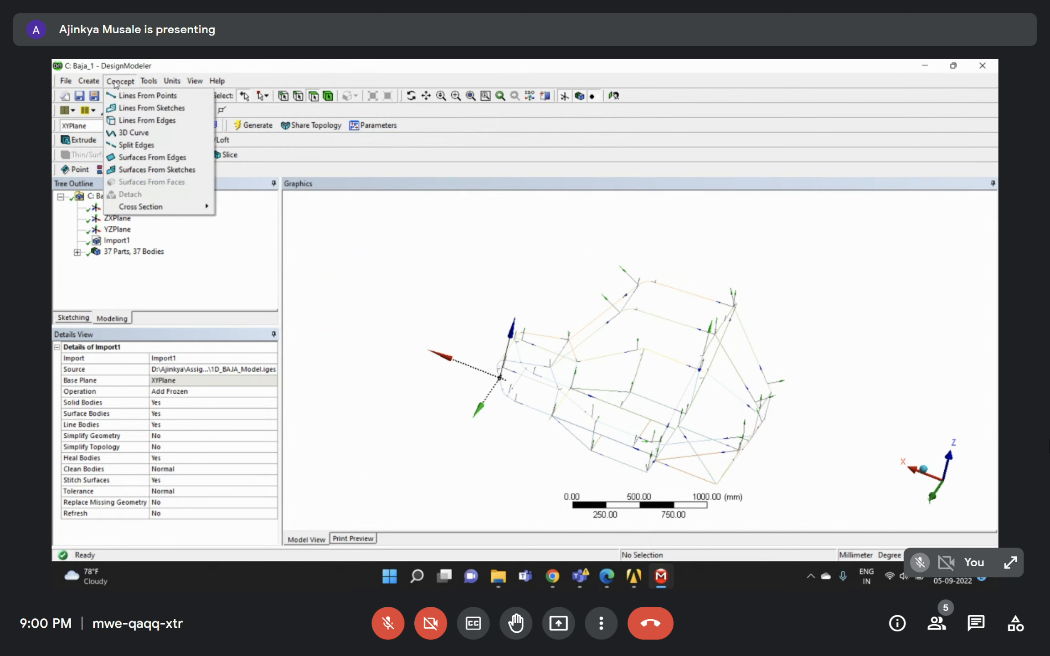
Switch to the Assignment 2 PDF in Edge and look up the roll cage tube's outer diameter and thickness under Problem Statement 2.
{"action": "mouse_move", "coordinate": [155, 209]}
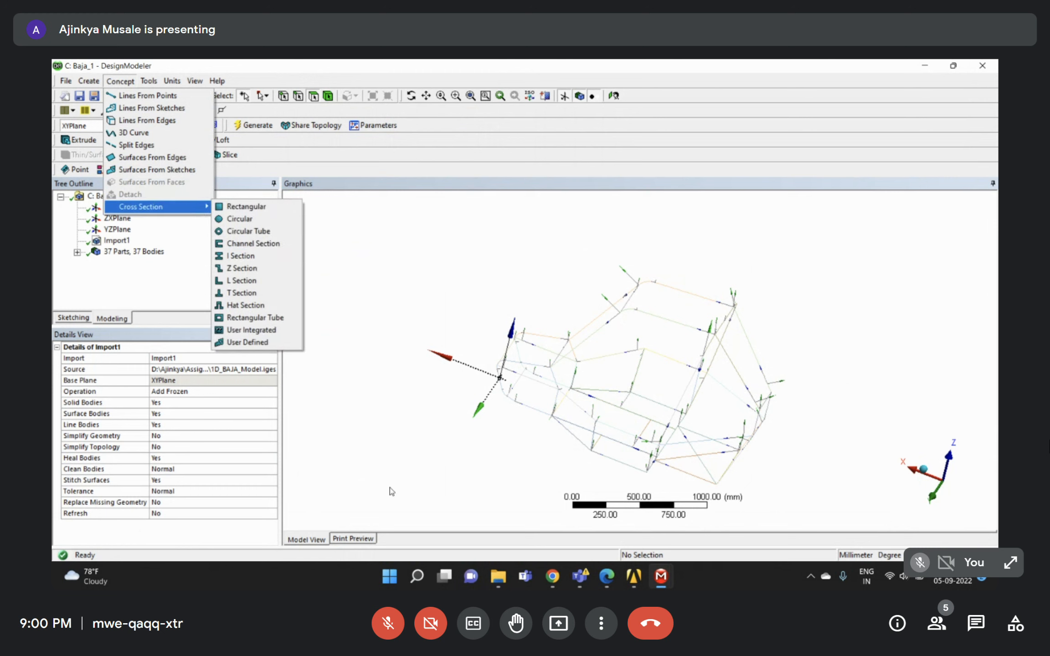
{"action": "left_click", "coordinate": [607, 576]}
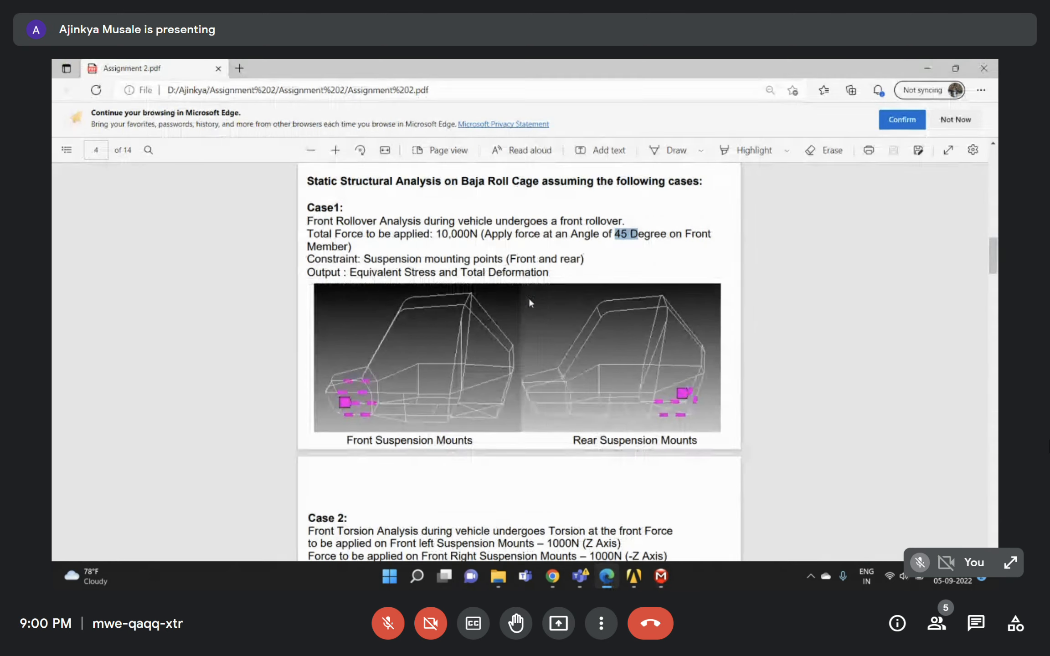
{"action": "scroll", "coordinate": [478, 314], "scroll_direction": "down", "scroll_amount": 5}
{"action": "scroll", "coordinate": [476, 321], "scroll_direction": "down", "scroll_amount": 10}
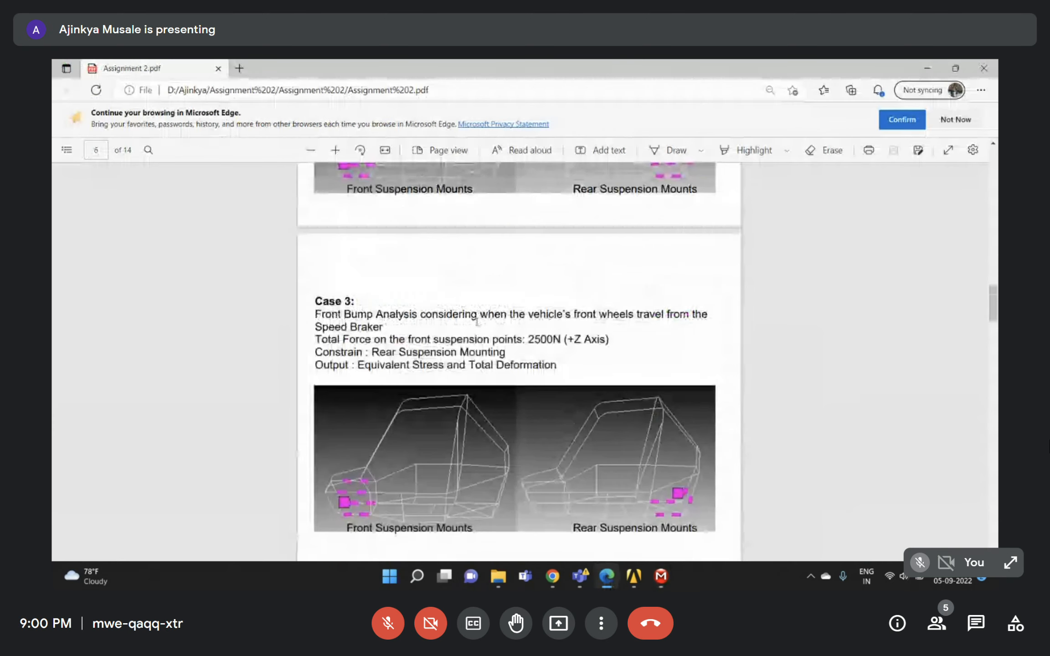
{"action": "scroll", "coordinate": [477, 327], "scroll_direction": "up", "scroll_amount": 15}
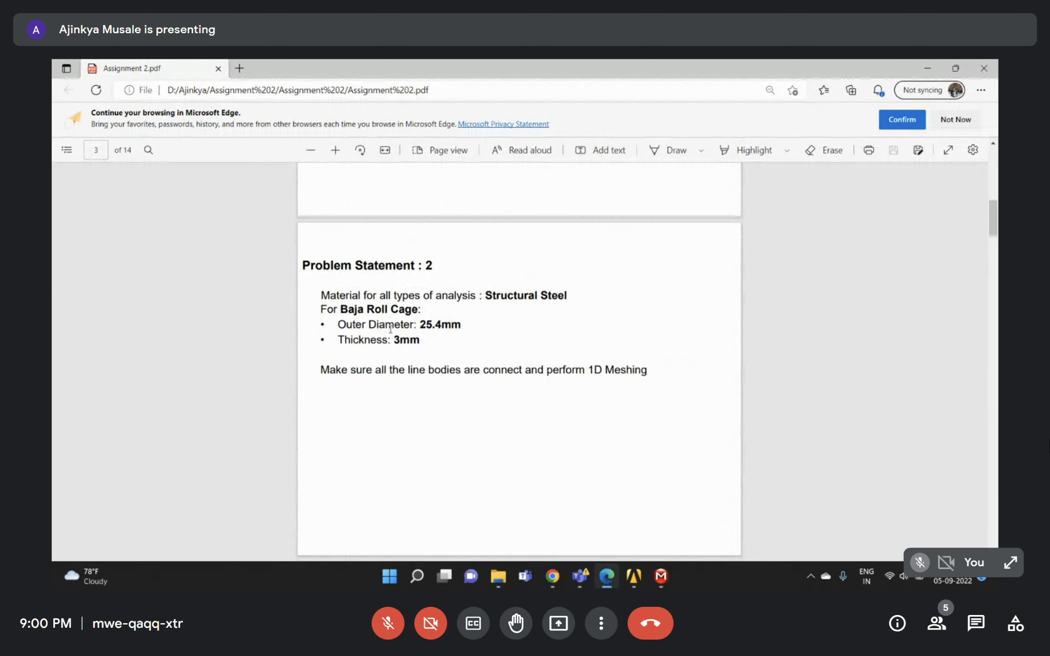
{"action": "left_click_drag", "start_coordinate": [339, 325], "coordinate": [483, 329]}
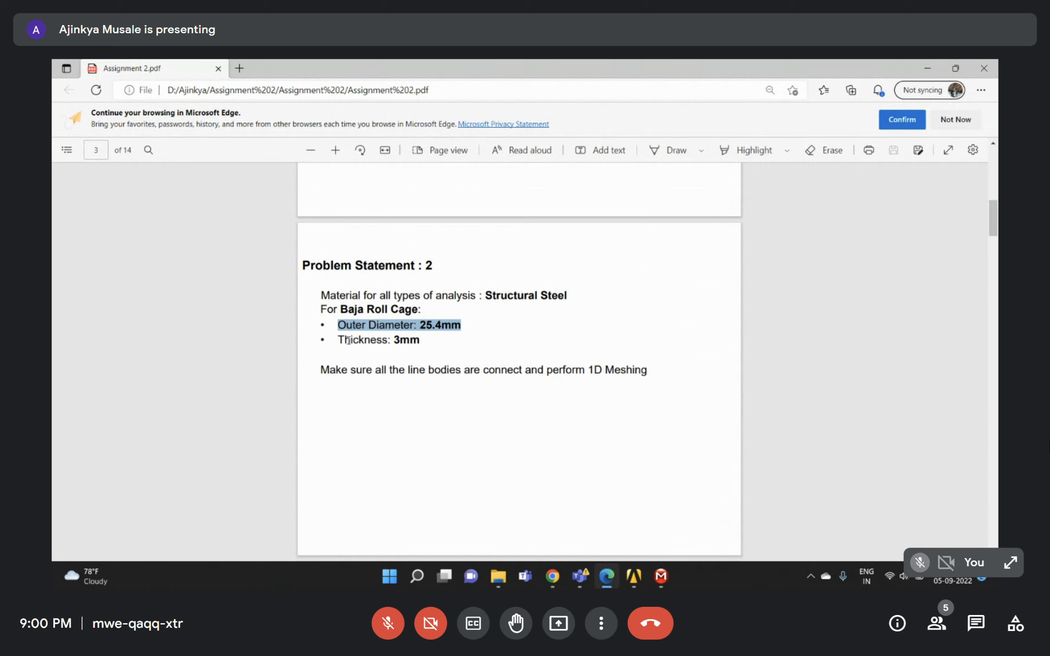
{"action": "left_click_drag", "start_coordinate": [340, 339], "coordinate": [431, 346]}
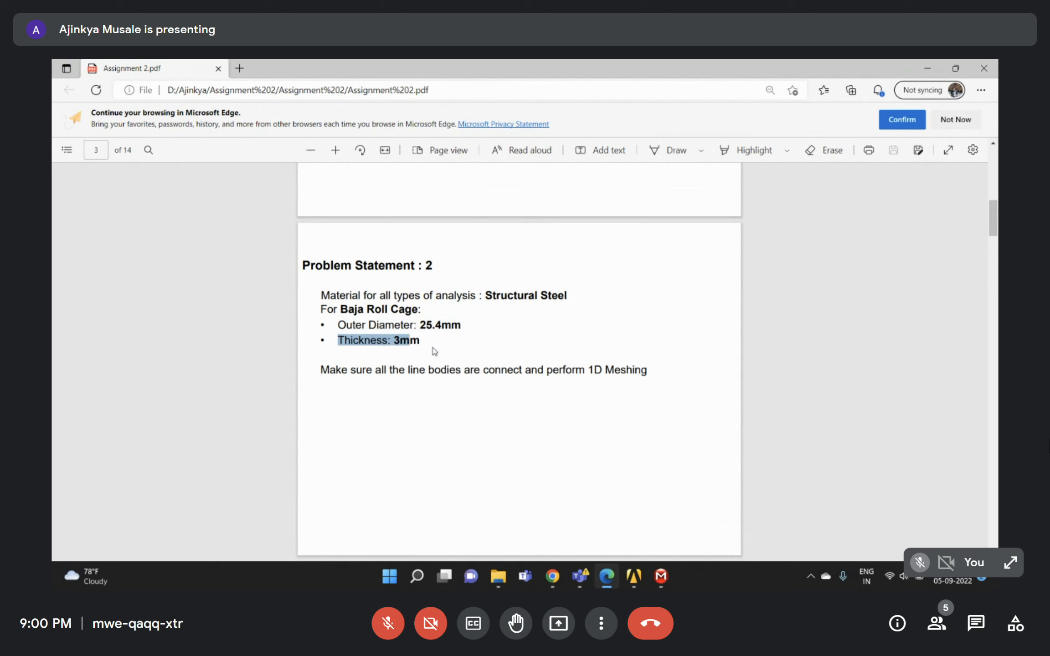
{"action": "left_click", "coordinate": [433, 347]}
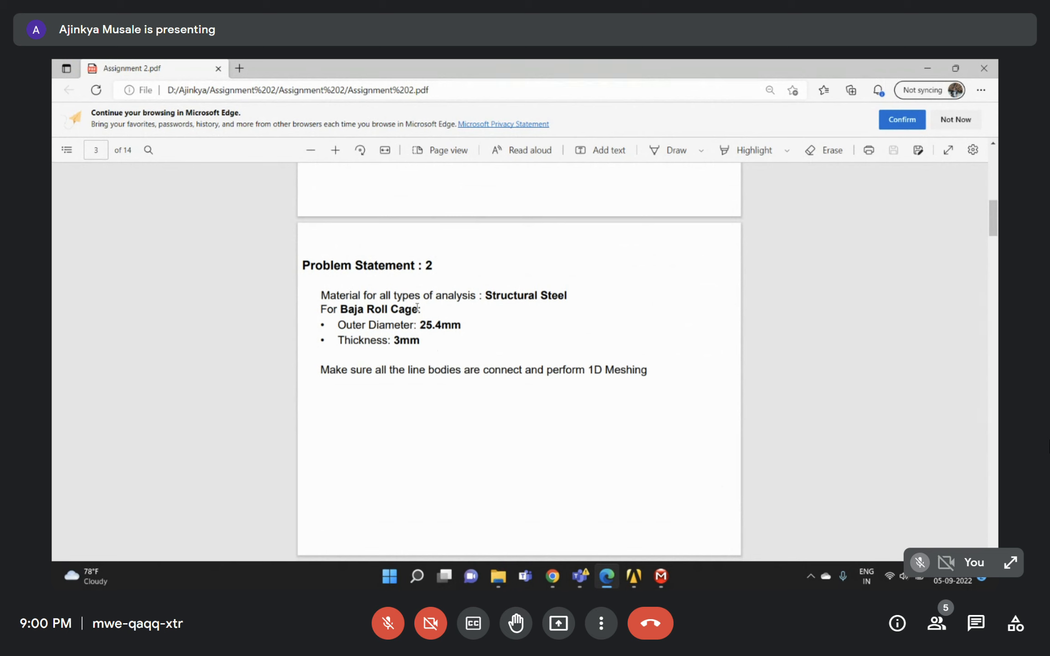
{"action": "left_click", "coordinate": [926, 70]}
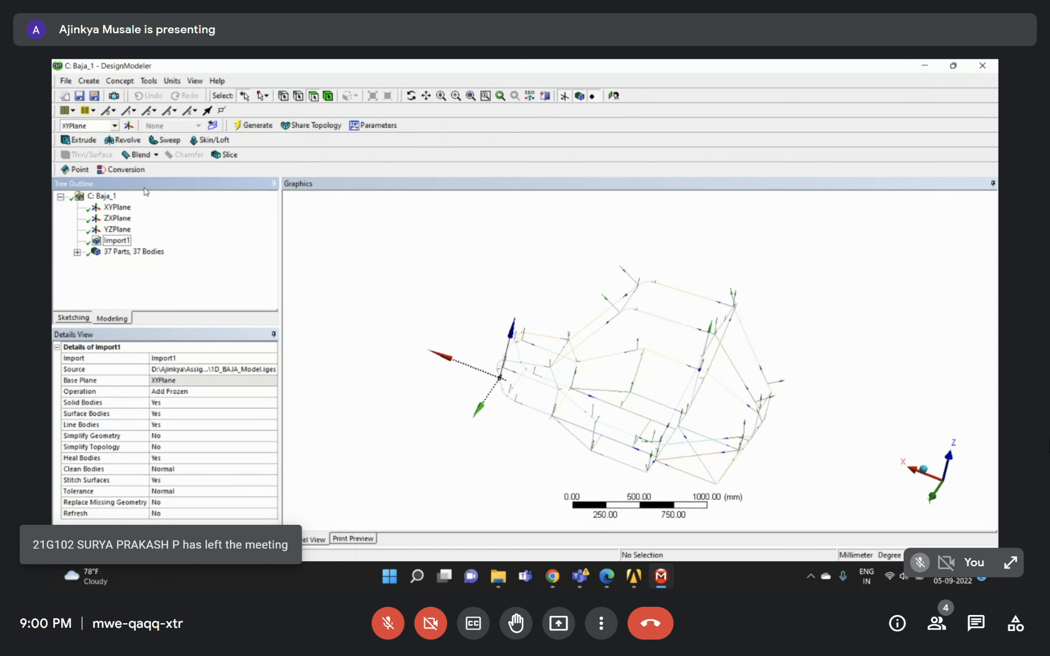
Add a circular tube cross section to the Baja_1 model.
{"action": "left_click", "coordinate": [121, 82]}
{"action": "mouse_move", "coordinate": [153, 211]}
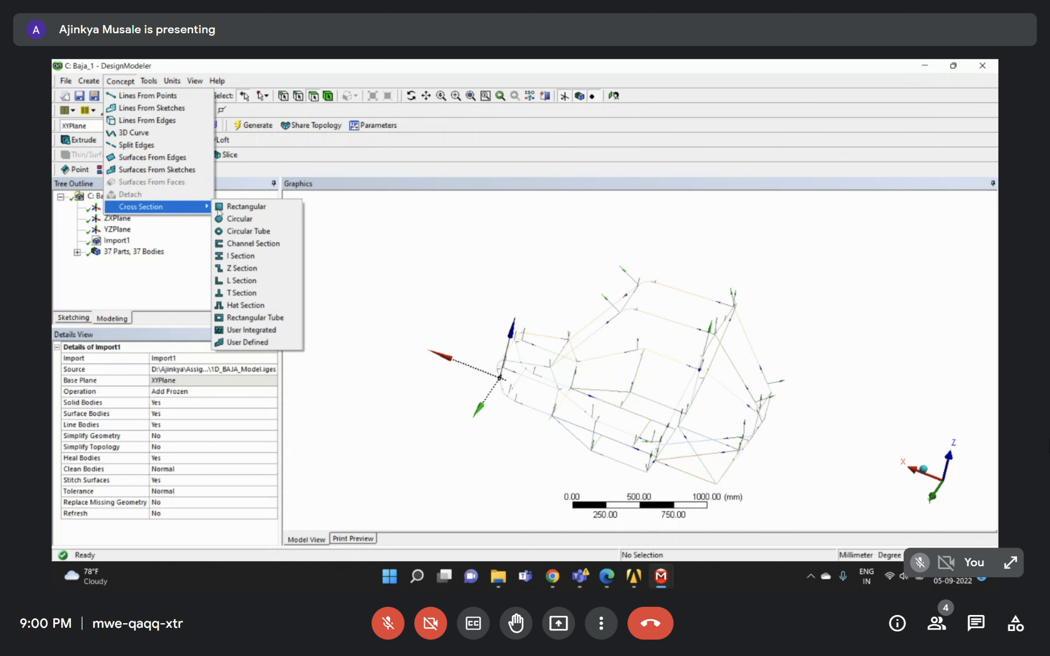
{"action": "left_click", "coordinate": [243, 233]}
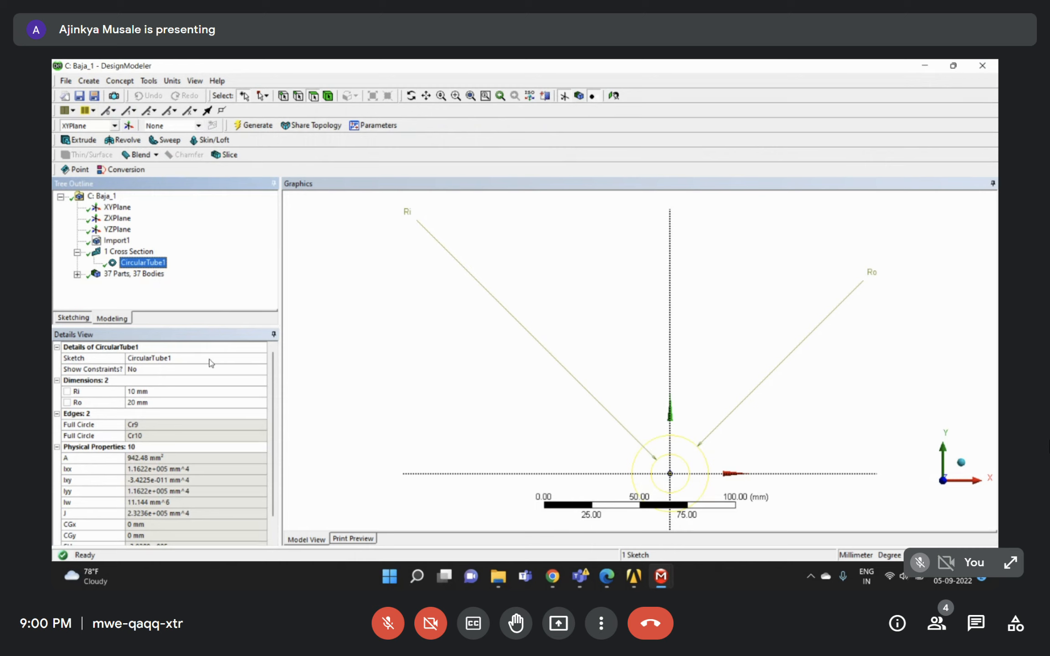
Set the circular tube's outer radius Ro to 25.4 mm and inner radius Ri to 22.4 mm.
{"action": "left_click", "coordinate": [607, 576]}
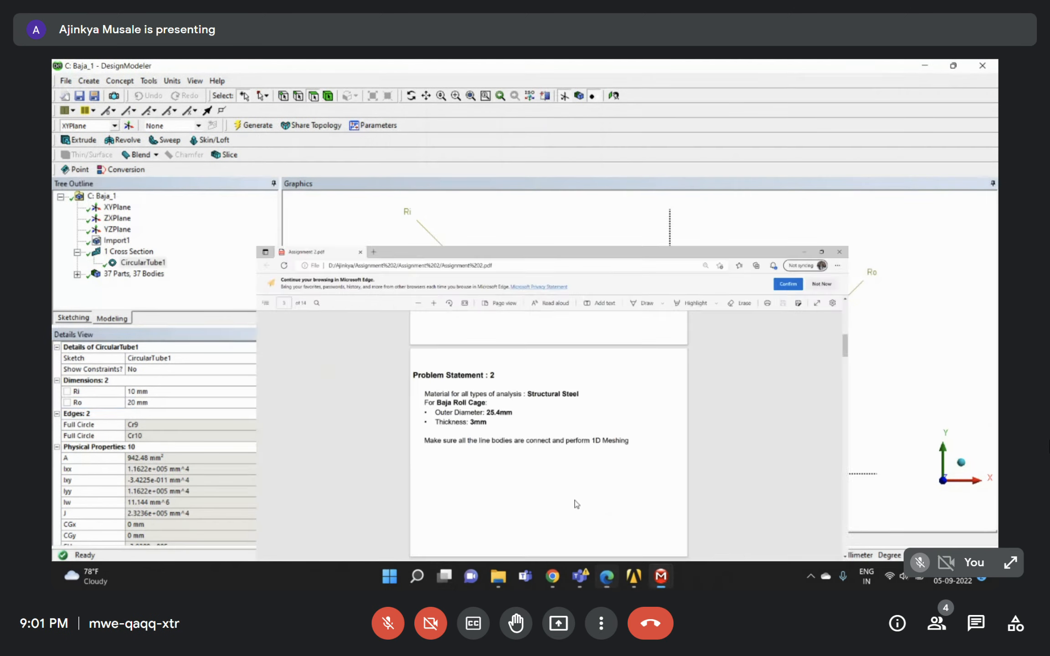
{"action": "left_click", "coordinate": [175, 400]}
{"action": "type", "text": "25.4"}
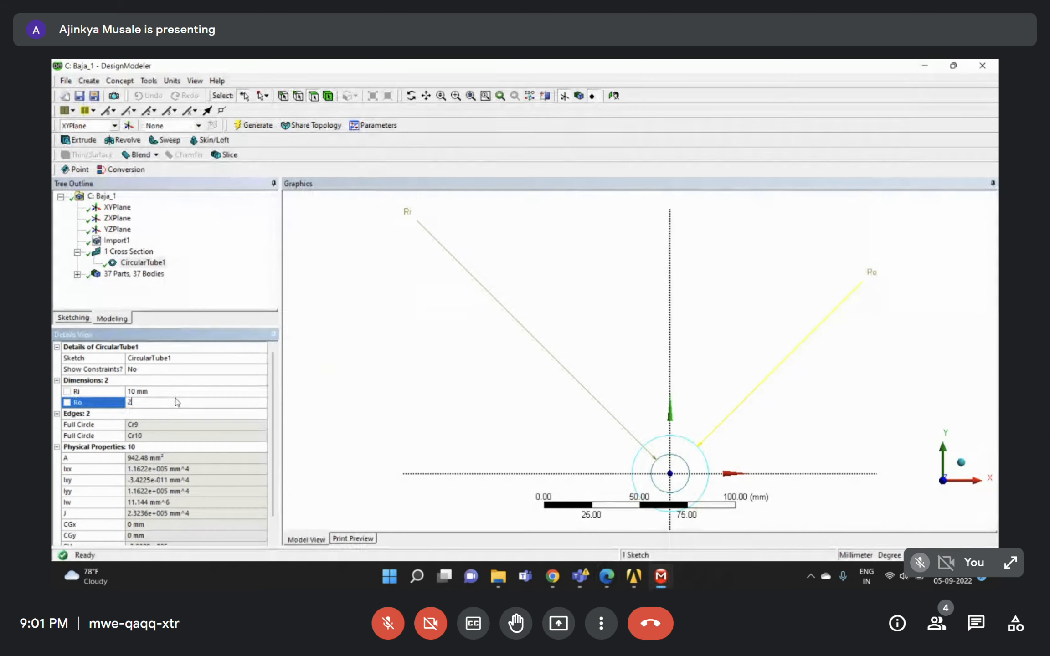
{"action": "key", "text": "Return"}
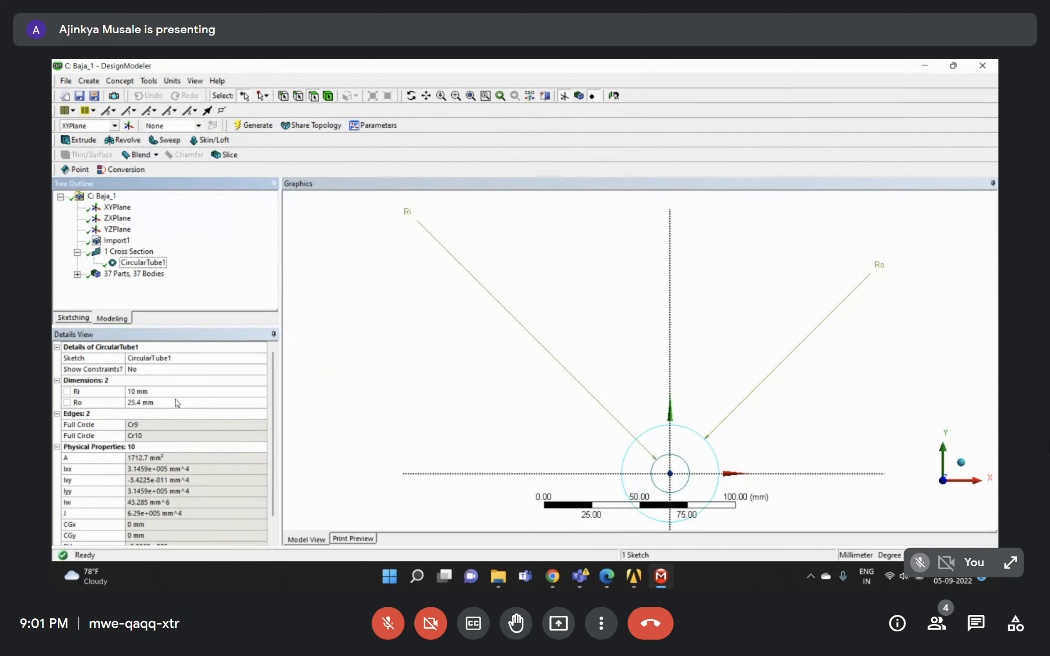
{"action": "left_click", "coordinate": [181, 390]}
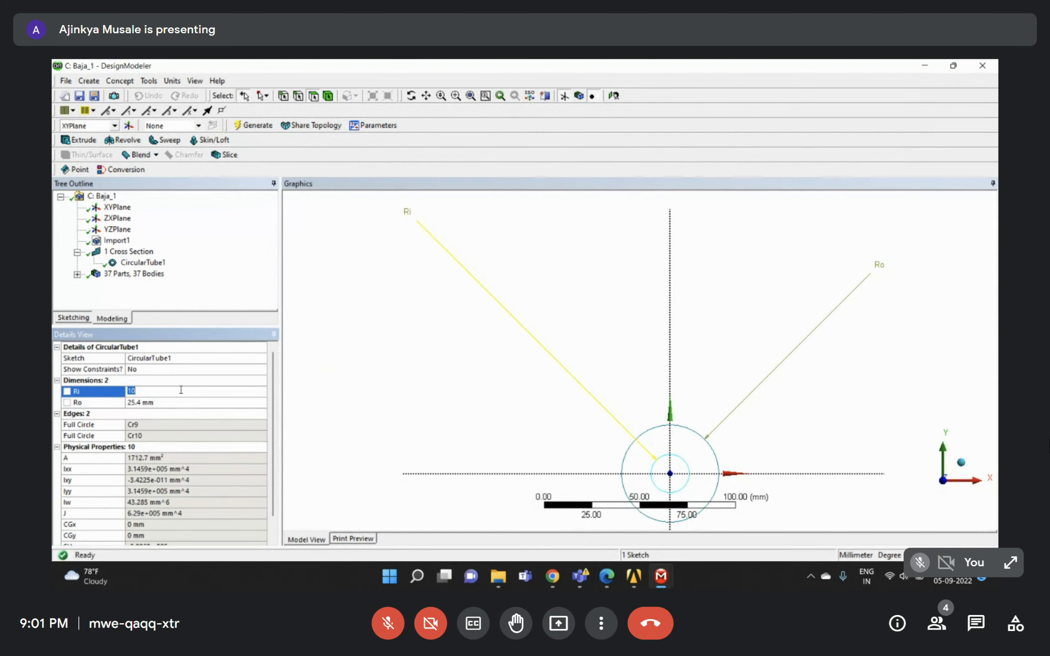
{"action": "type", "text": "22.4"}
{"action": "key", "text": "Return"}
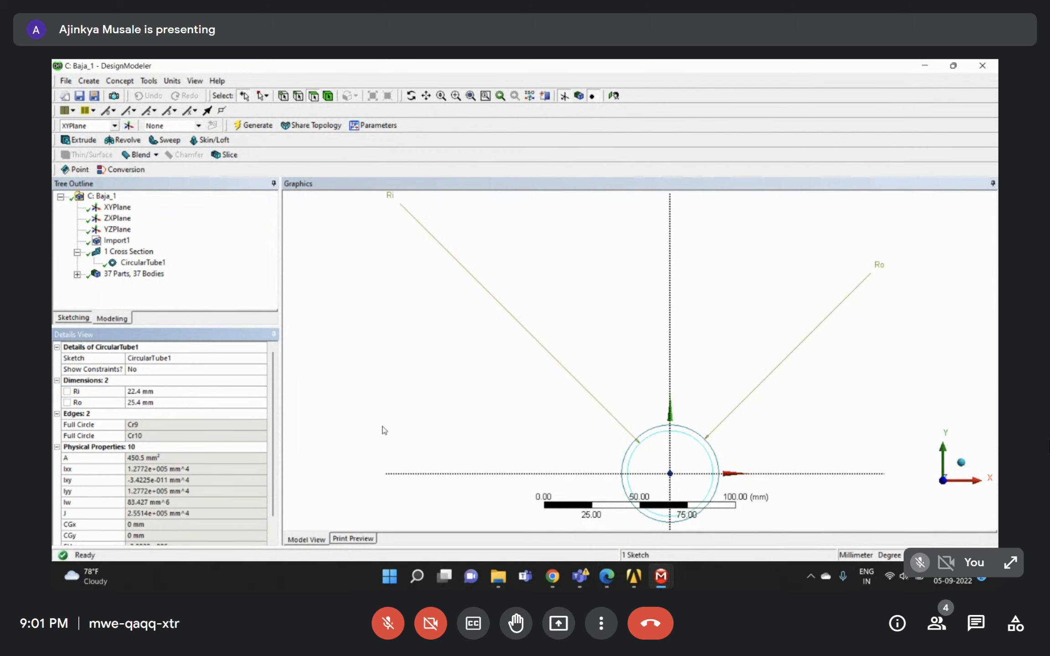
{"action": "scroll", "coordinate": [553, 411], "scroll_direction": "down", "scroll_amount": 2}
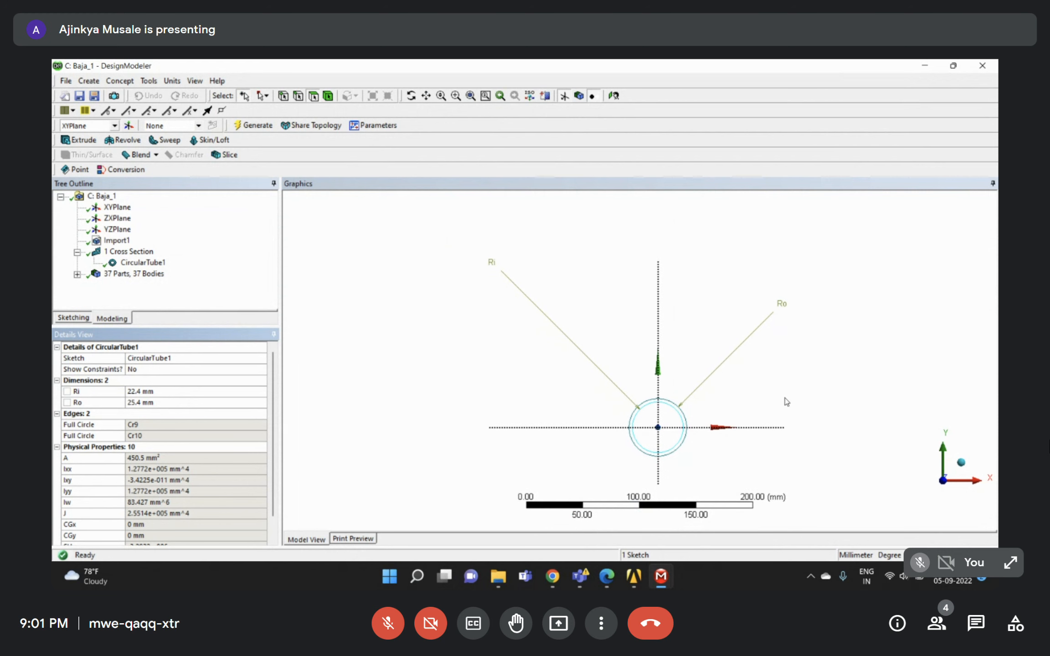
{"action": "left_click", "coordinate": [181, 292]}
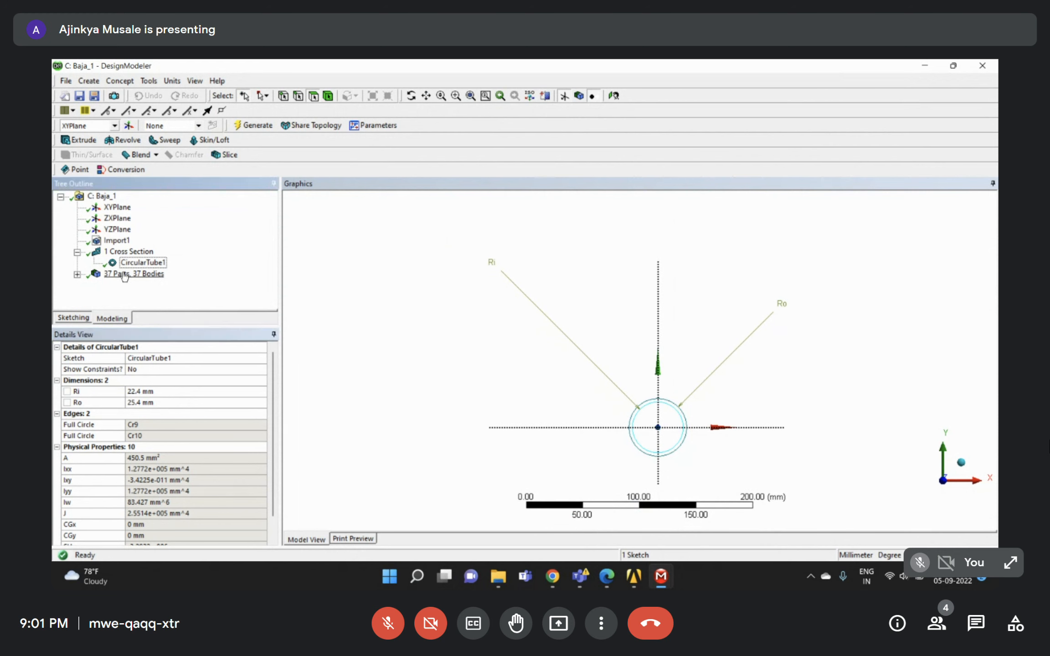
Assign the CircularTube1 cross section to all 37 line bodies of the roll cage.
{"action": "left_click", "coordinate": [137, 263]}
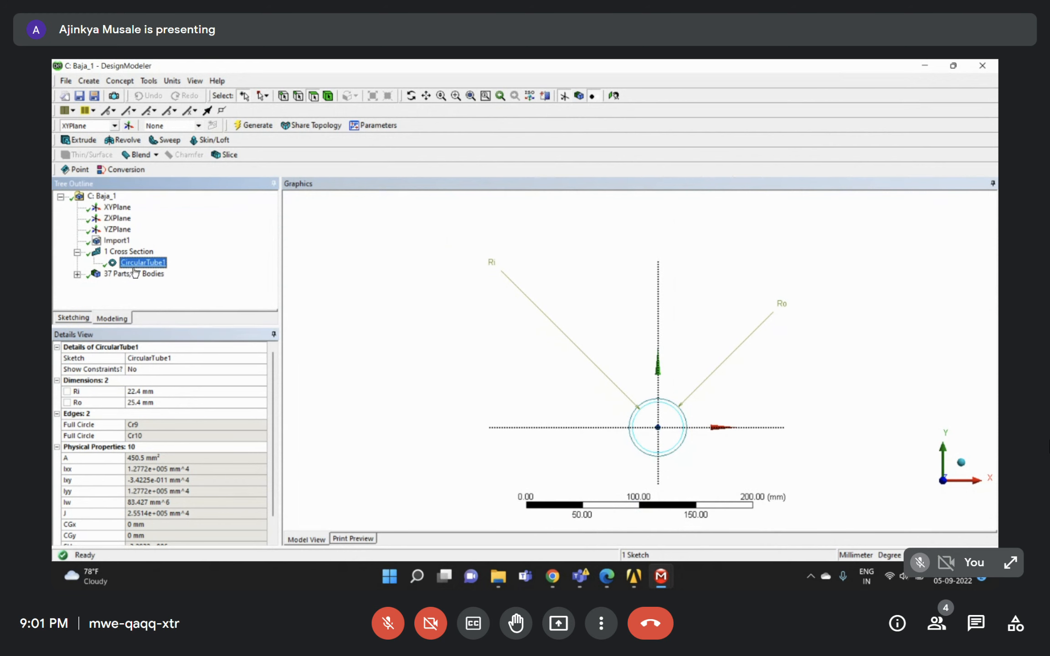
{"action": "left_click", "coordinate": [78, 274]}
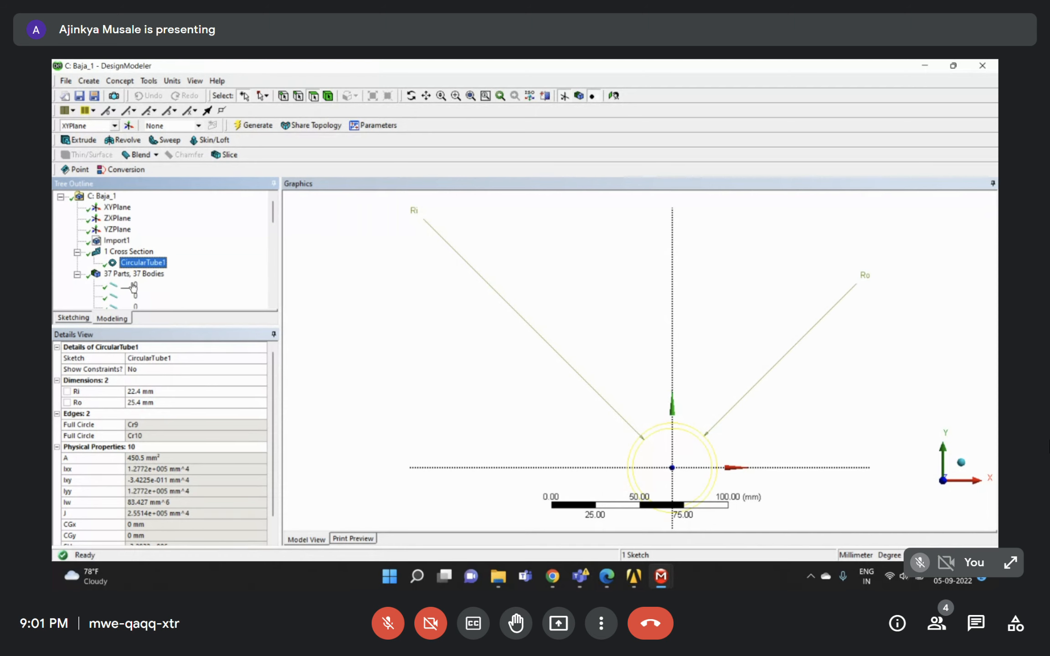
{"action": "left_click", "coordinate": [129, 286]}
{"action": "scroll", "coordinate": [136, 296], "scroll_direction": "down", "scroll_amount": 10}
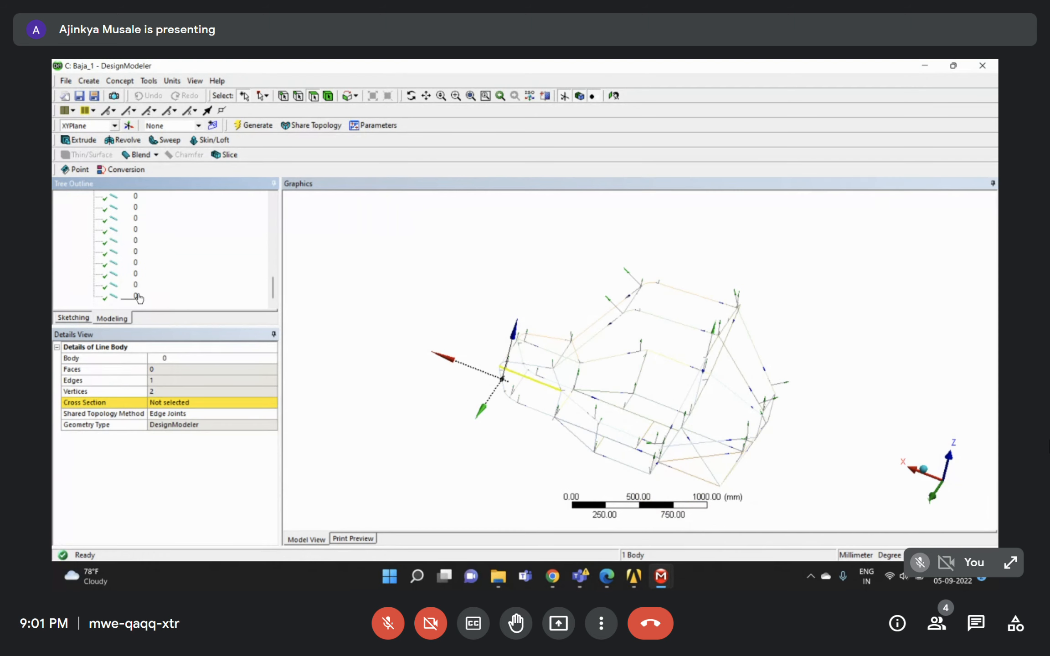
{"action": "left_click", "coordinate": [137, 297], "text": "shift"}
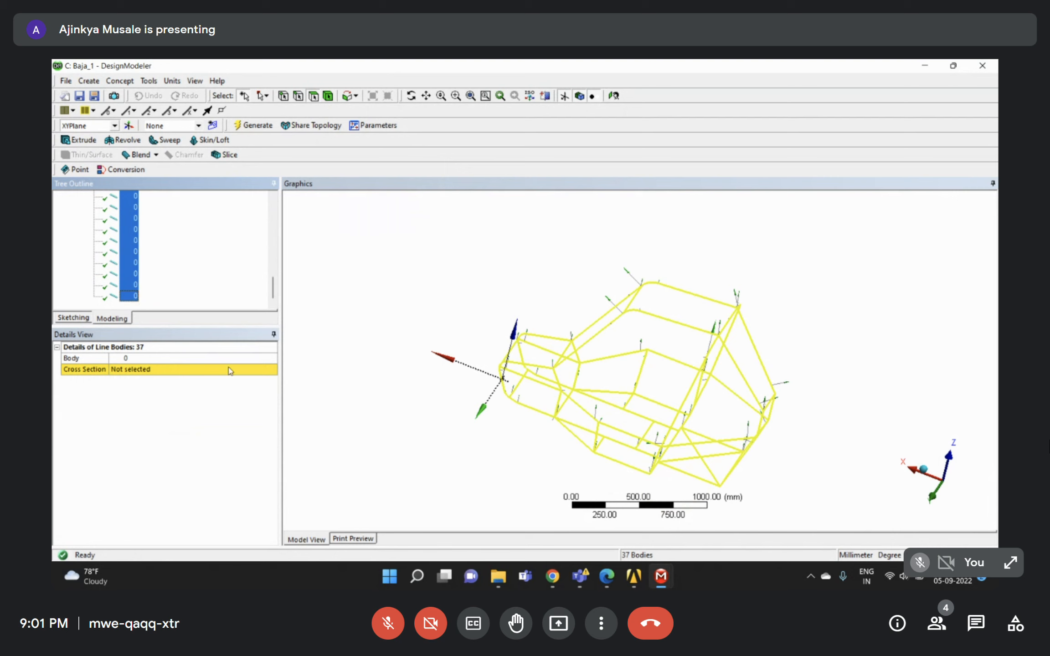
{"action": "left_click", "coordinate": [272, 373]}
{"action": "left_click", "coordinate": [273, 371]}
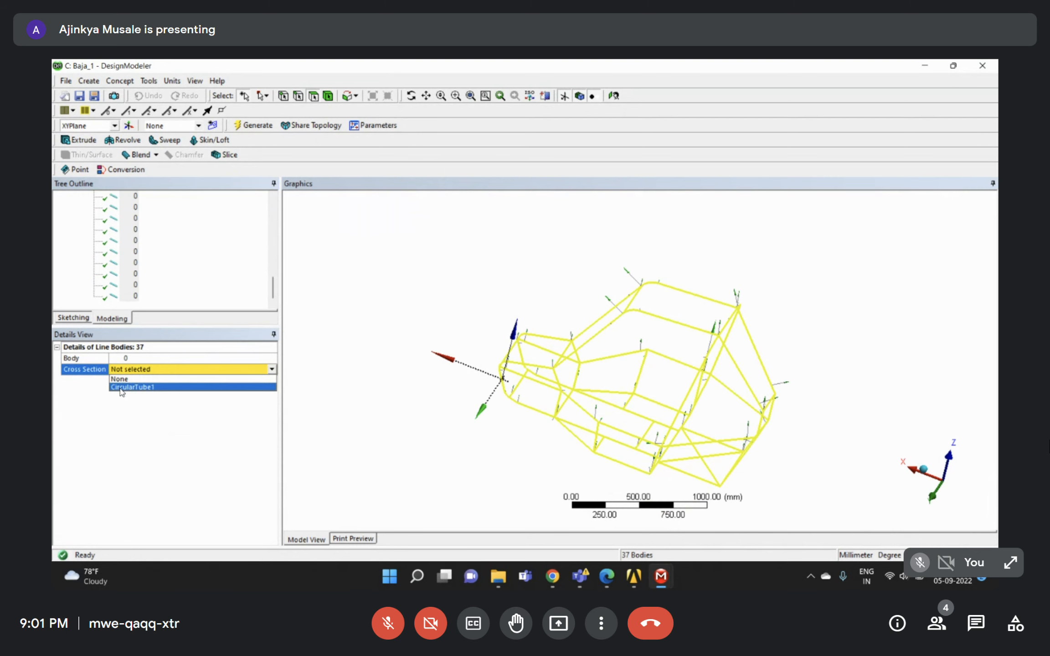
{"action": "left_click", "coordinate": [166, 387]}
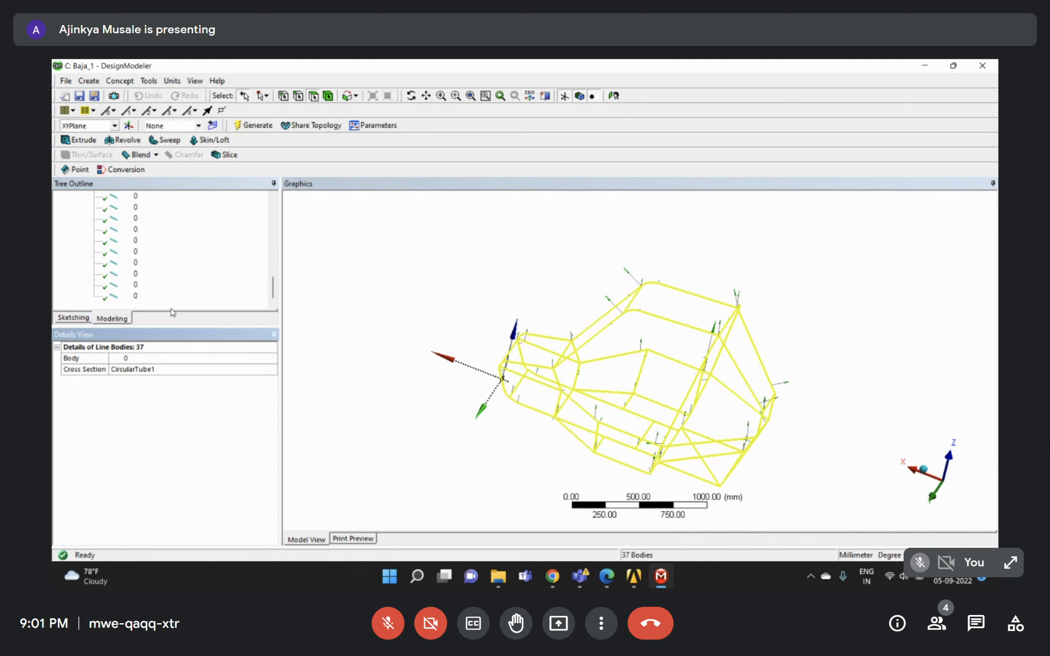
Check the cross section assigned to a single line body and examine how the frame members meet at their joints.
{"action": "left_click", "coordinate": [154, 286]}
{"action": "left_click", "coordinate": [154, 286]}
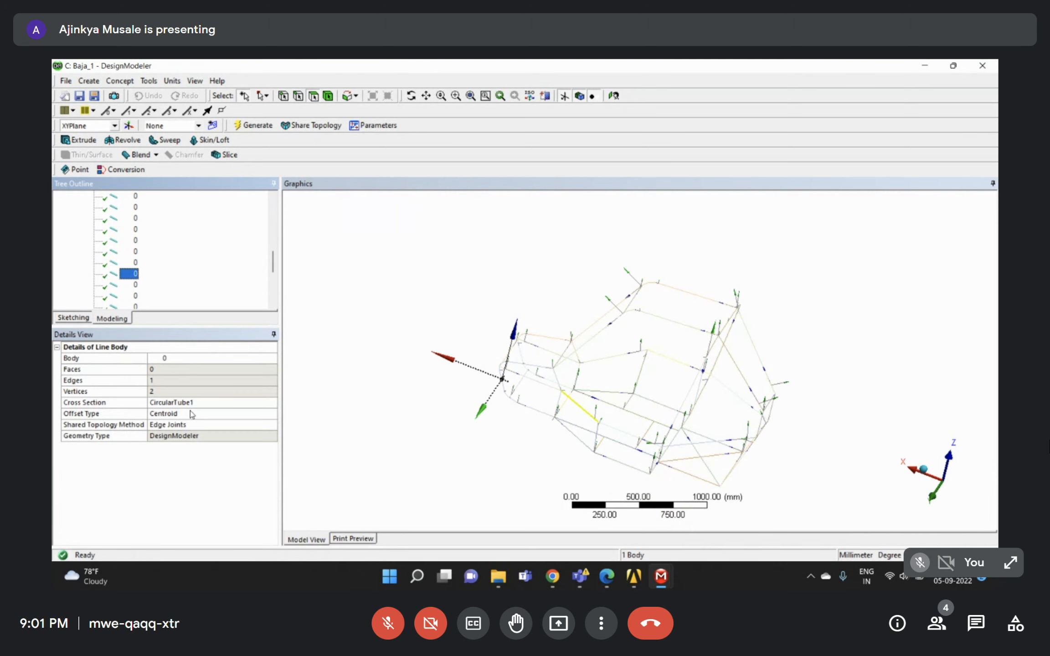
{"action": "scroll", "coordinate": [132, 267], "scroll_direction": "up", "scroll_amount": 6}
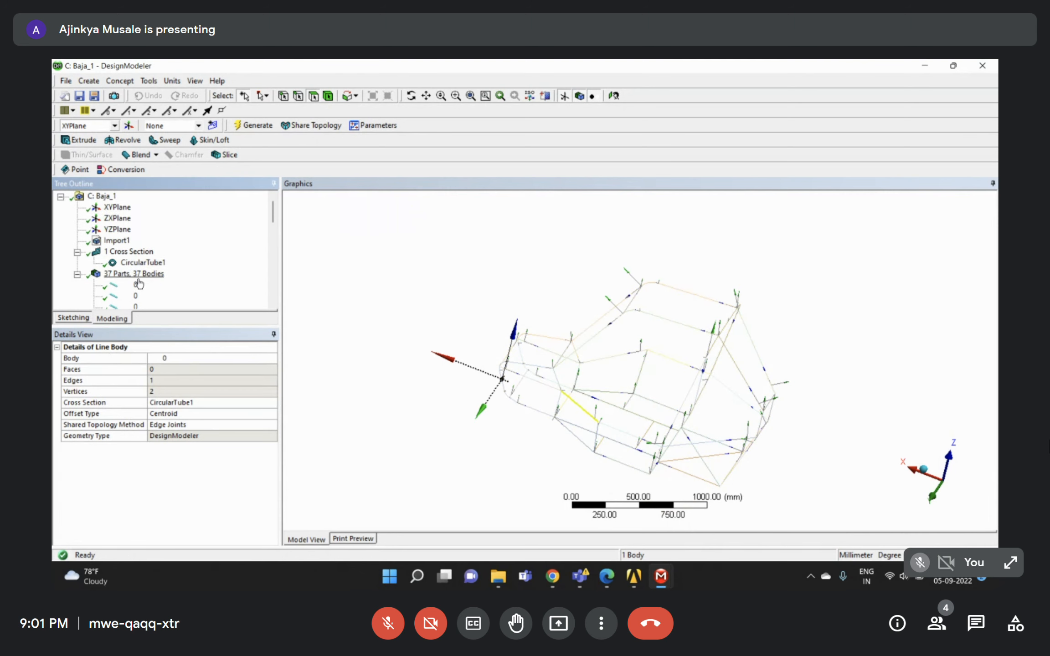
{"action": "left_click", "coordinate": [77, 252]}
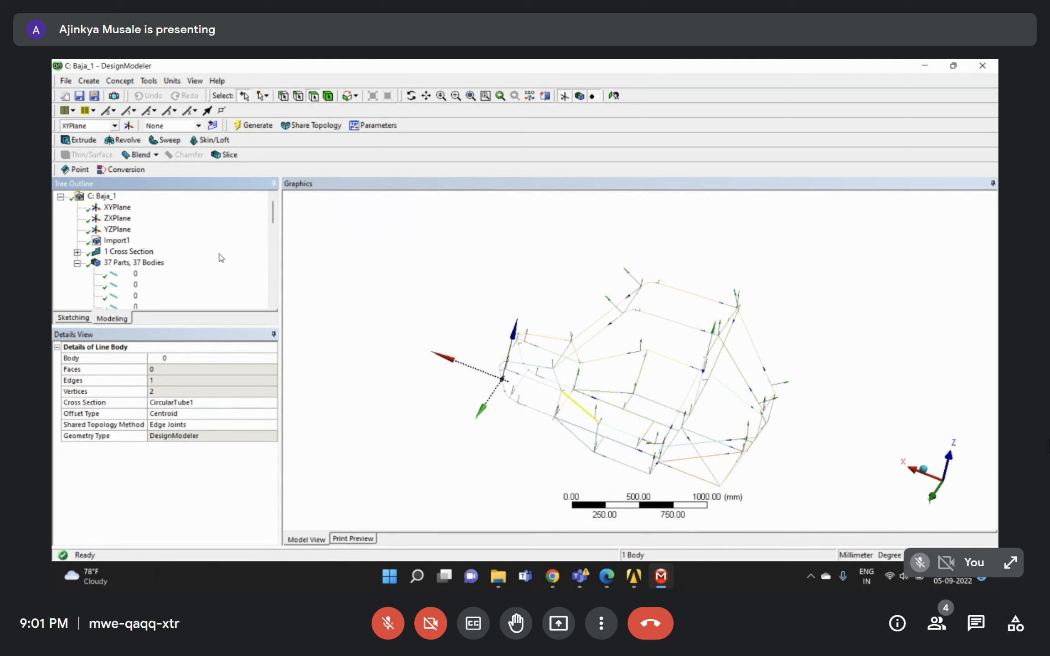
{"action": "scroll", "coordinate": [592, 314], "scroll_direction": "down", "scroll_amount": 2}
{"action": "right_click_drag", "start_coordinate": [523, 281], "coordinate": [798, 461]}
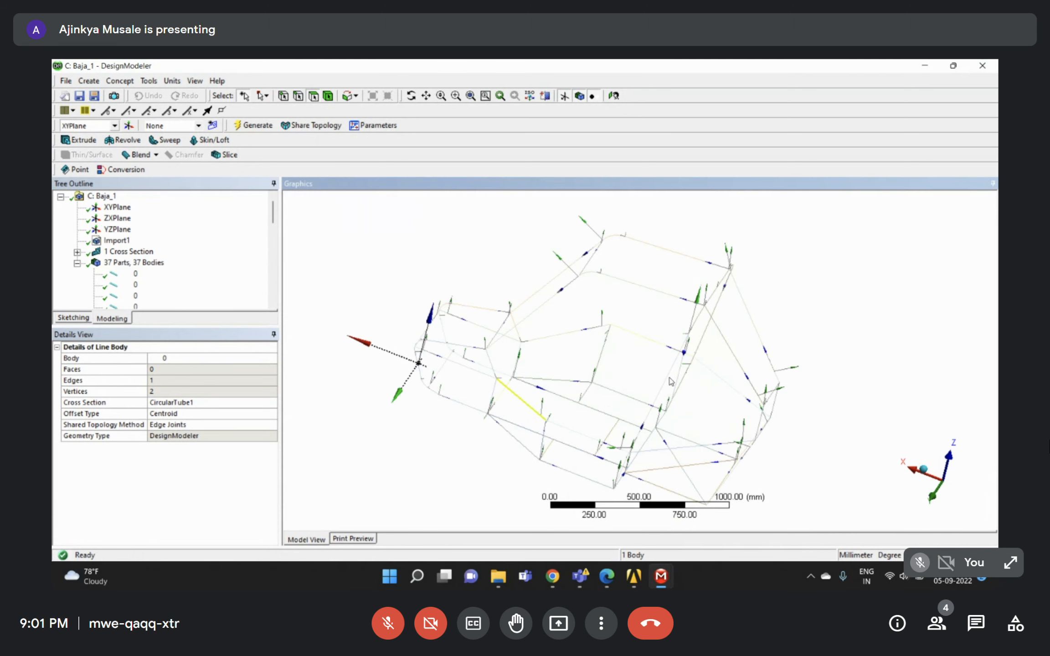
{"action": "middle_click_drag", "start_coordinate": [640, 369], "coordinate": [692, 335]}
{"action": "mouse_move", "coordinate": [454, 267]}
{"action": "right_mouse_down"}
{"action": "mouse_move", "coordinate": [517, 347]}
{"action": "mouse_move", "coordinate": [552, 362]}
{"action": "right_mouse_up"}
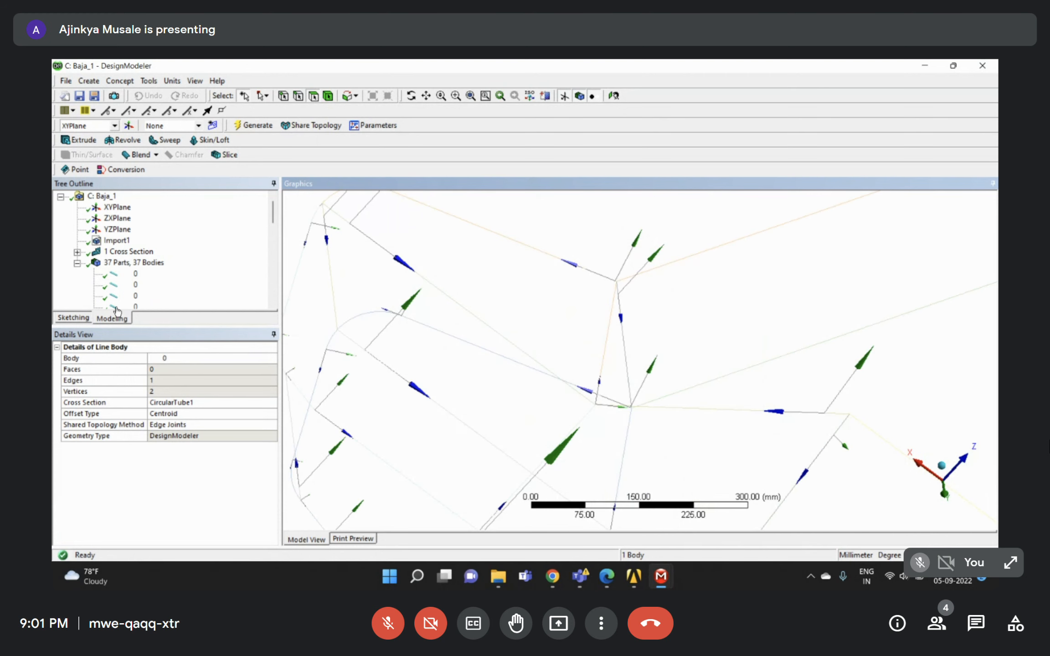
Combine all 37 line bodies of the roll cage into one new multibody part.
{"action": "left_click", "coordinate": [136, 275]}
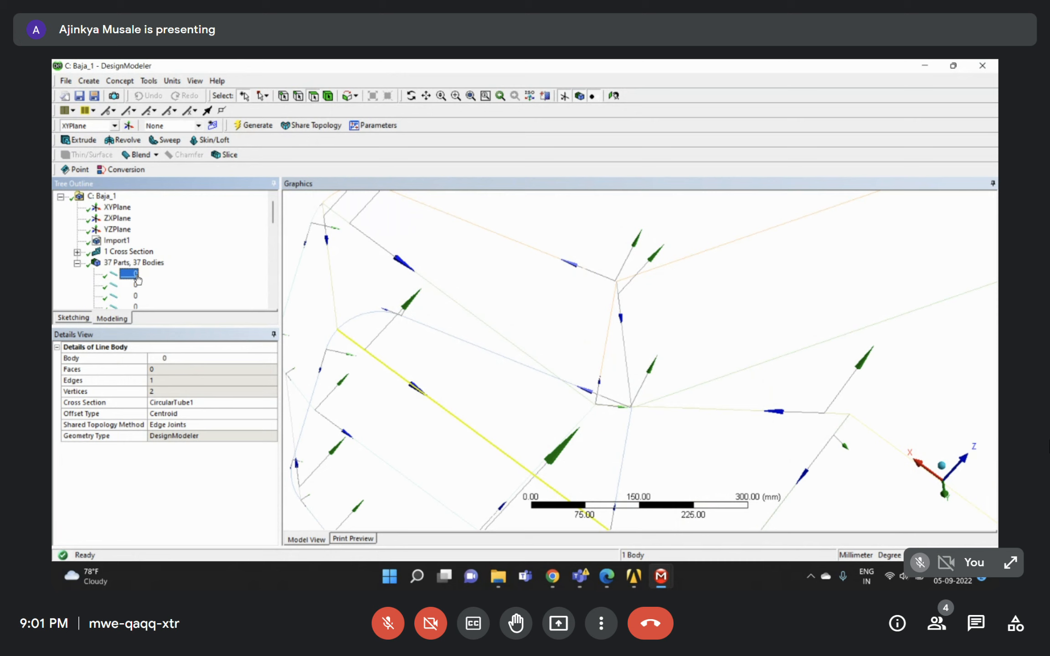
{"action": "scroll", "coordinate": [136, 283], "scroll_direction": "down", "scroll_amount": 10}
{"action": "left_click", "coordinate": [136, 299], "text": "shift"}
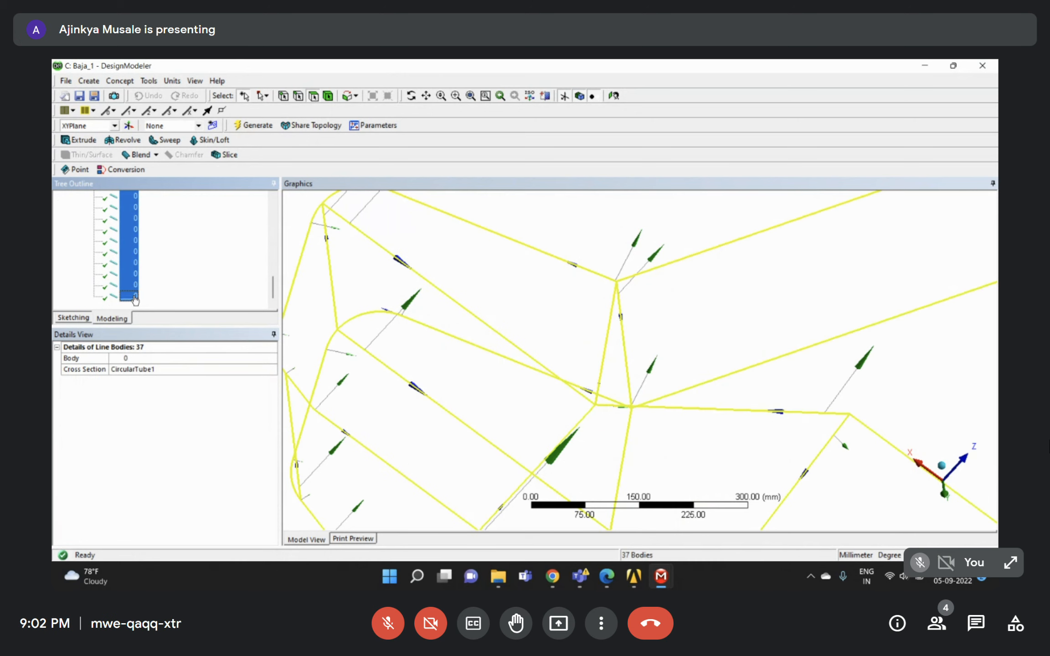
{"action": "scroll", "coordinate": [702, 333], "scroll_direction": "down", "scroll_amount": 4}
{"action": "middle_click_drag", "start_coordinate": [701, 331], "coordinate": [745, 328]}
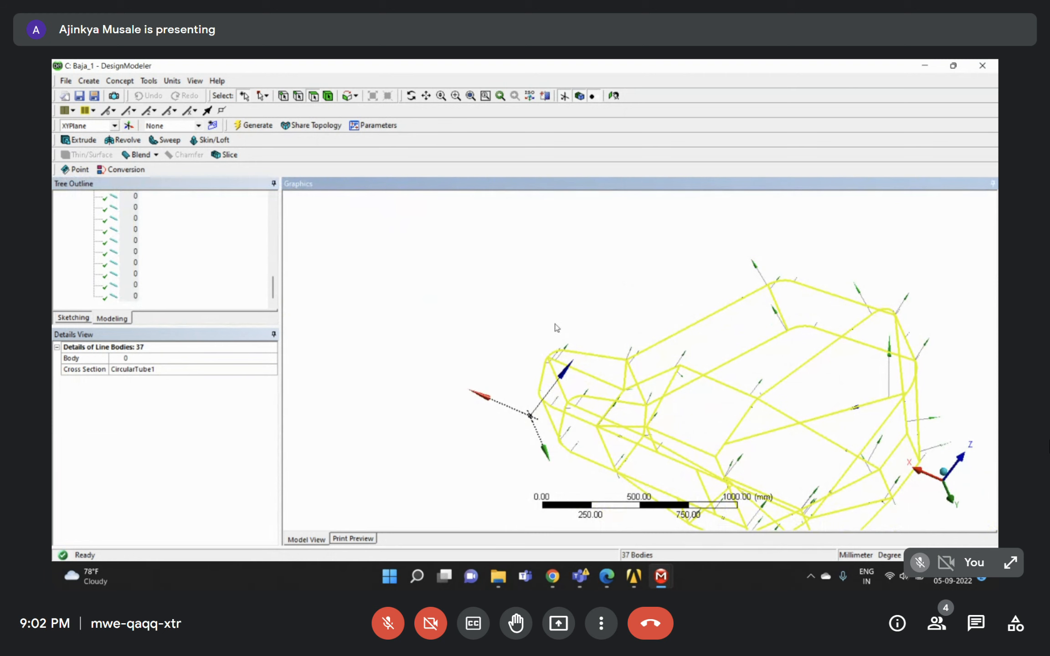
{"action": "left_click", "coordinate": [169, 277]}
{"action": "scroll", "coordinate": [168, 276], "scroll_direction": "up", "scroll_amount": 10}
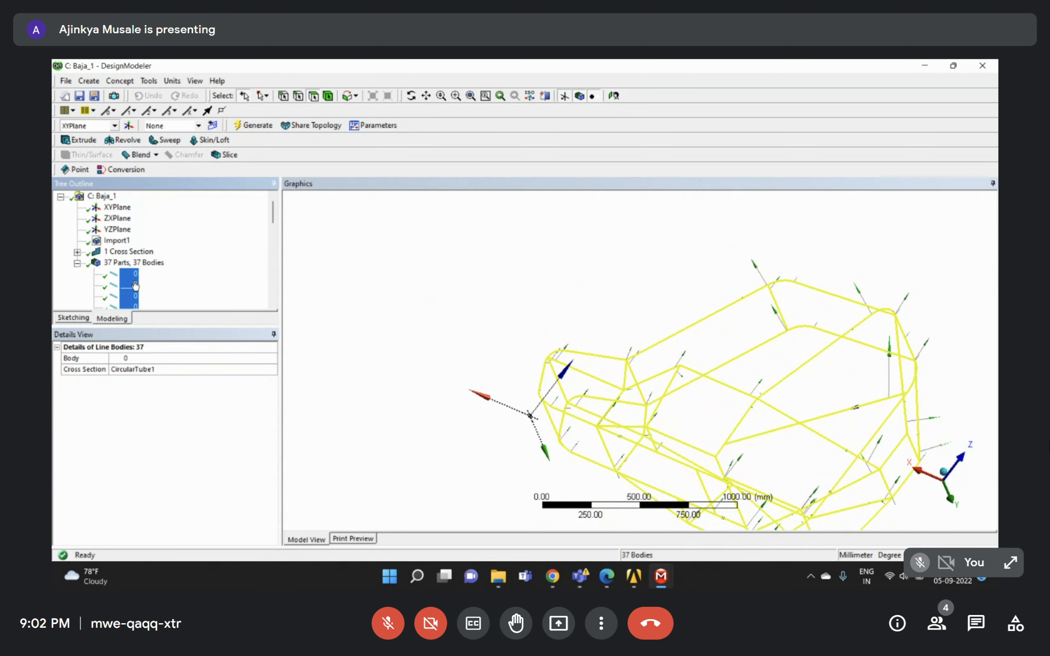
{"action": "right_click", "coordinate": [136, 284]}
{"action": "left_click", "coordinate": [174, 343]}
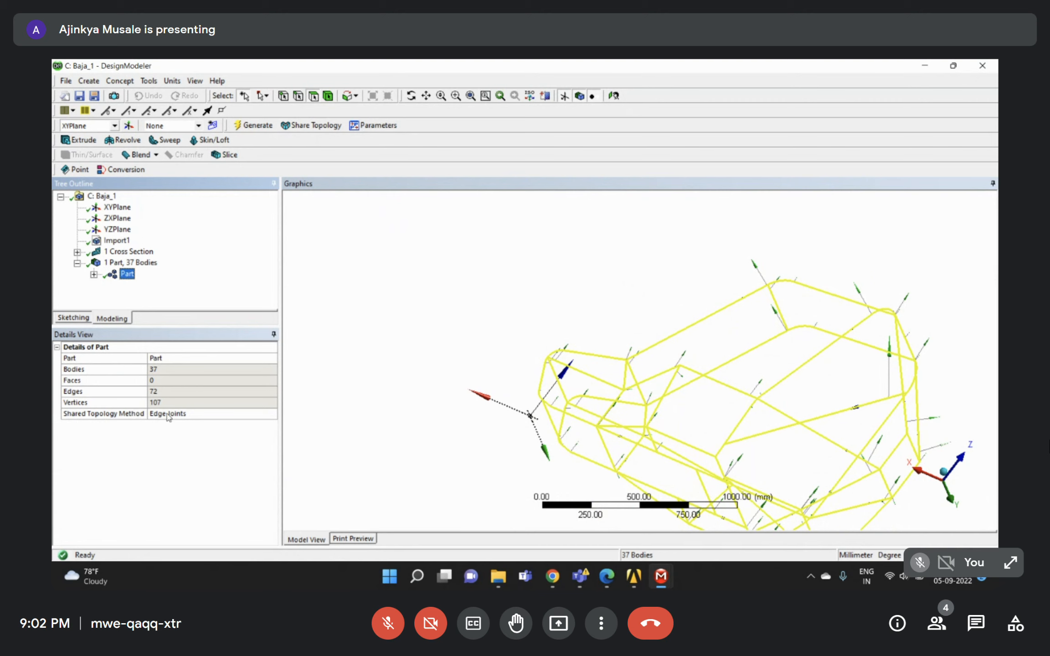
Examine up close the junction where a straight frame member meets the start of a curved bend.
{"action": "right_click_drag", "start_coordinate": [772, 258], "coordinate": [801, 357]}
{"action": "right_click_drag", "start_coordinate": [616, 395], "coordinate": [726, 468]}
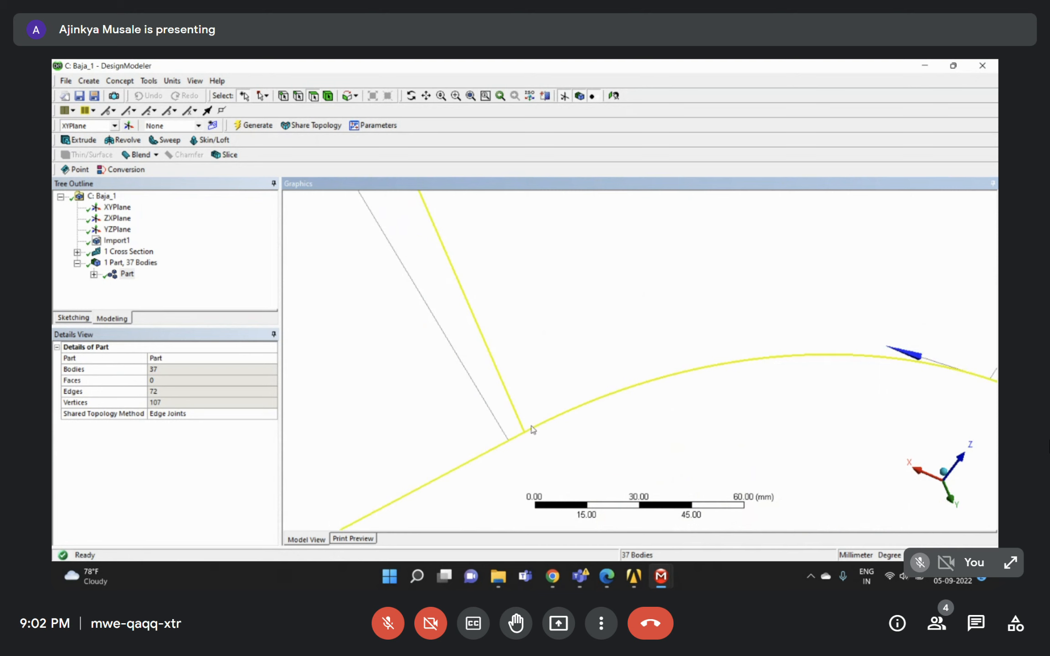
{"action": "scroll", "coordinate": [531, 405], "scroll_direction": "down", "scroll_amount": 2}
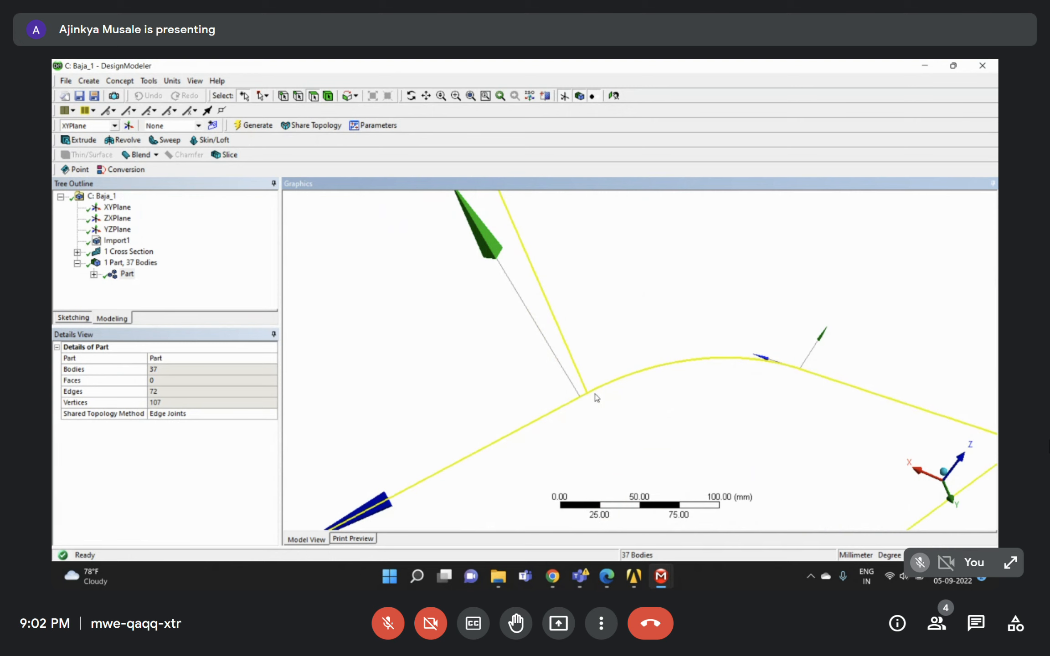
Switch to the Session_7 Workbench project and open the Model of the Baja_1 static structural system in Mechanical.
{"action": "scroll", "coordinate": [594, 382], "scroll_direction": "down", "scroll_amount": 8}
{"action": "middle_click_drag", "start_coordinate": [735, 421], "coordinate": [633, 410]}
{"action": "left_click", "coordinate": [250, 272]}
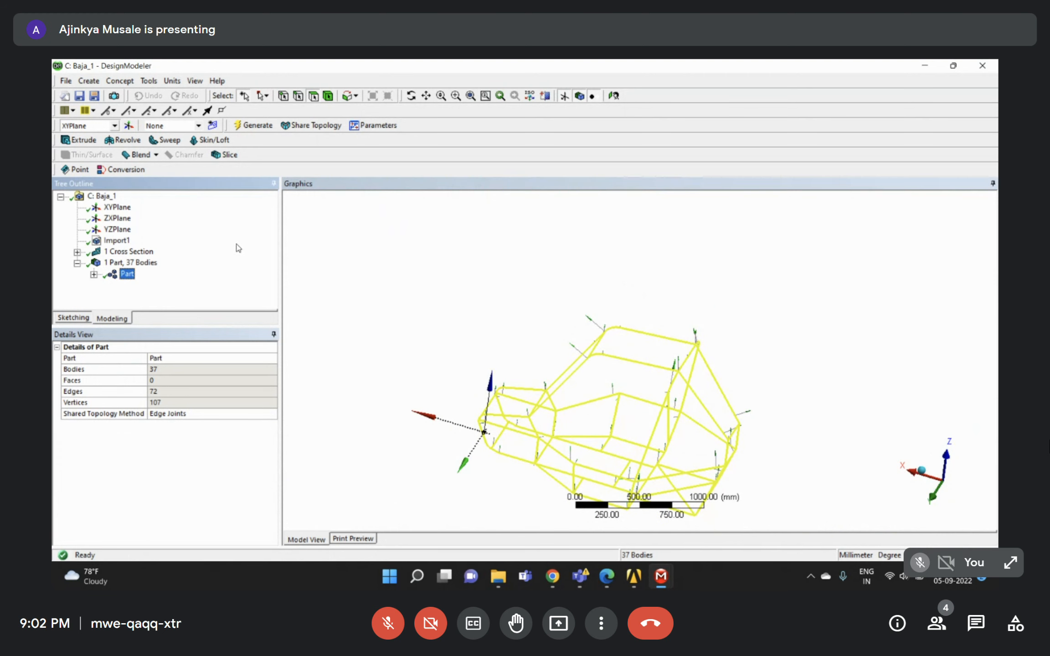
{"action": "left_click", "coordinate": [637, 566]}
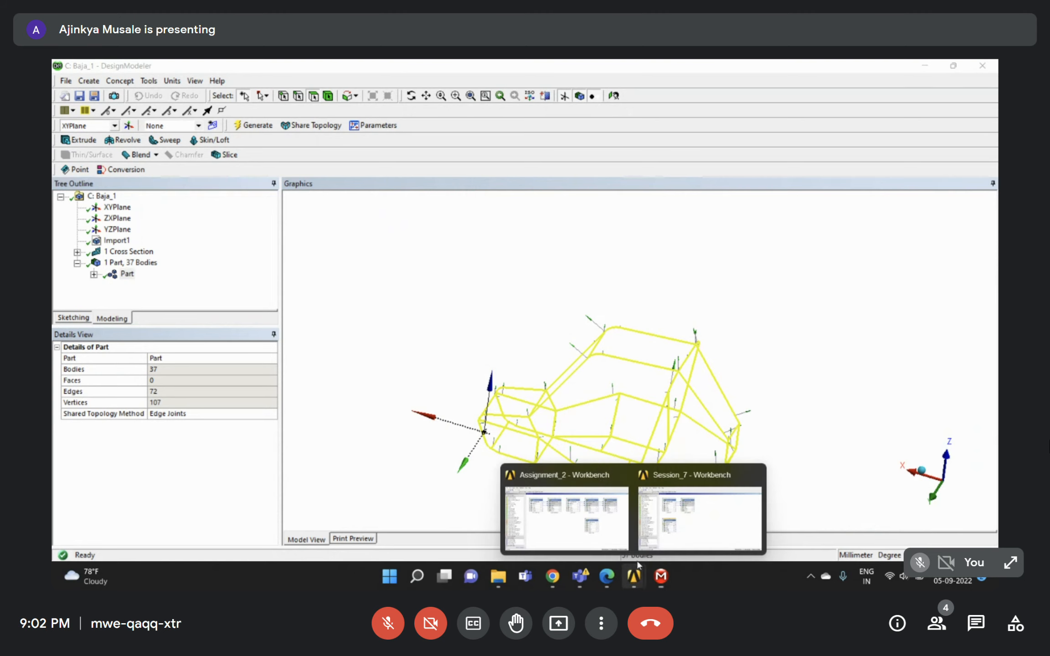
{"action": "left_click", "coordinate": [615, 501]}
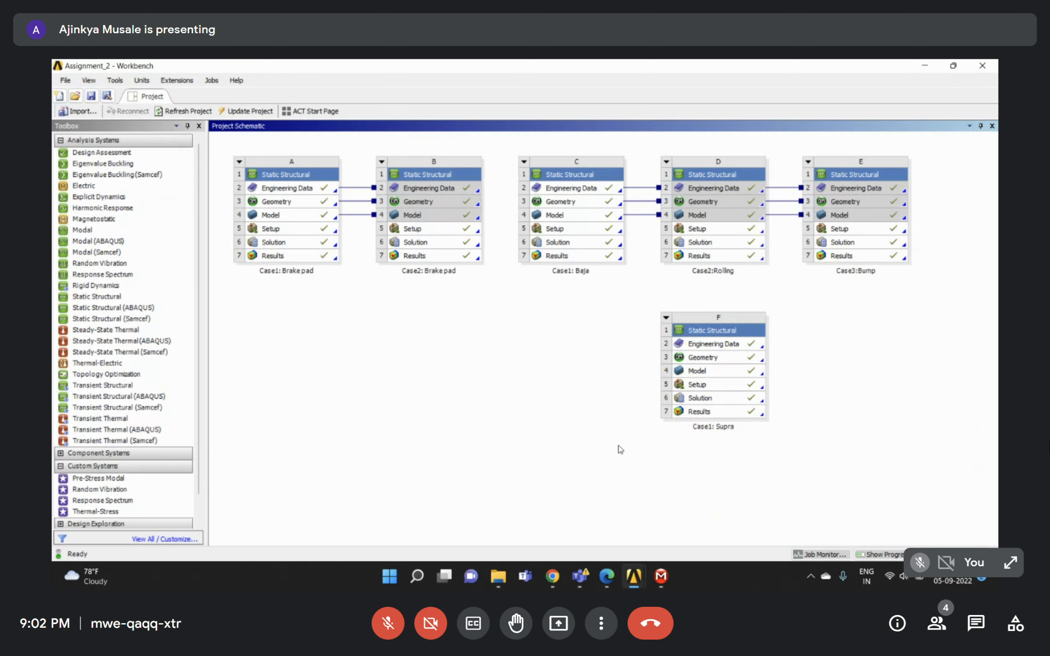
{"action": "left_click", "coordinate": [644, 582]}
{"action": "left_click", "coordinate": [645, 527]}
{"action": "left_click", "coordinate": [287, 373]}
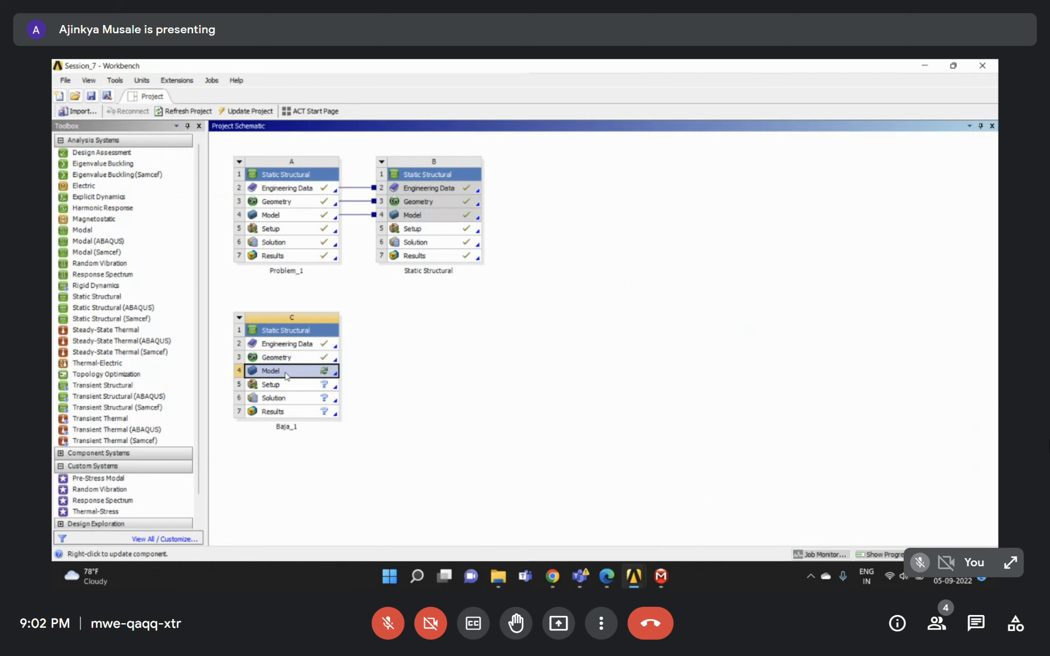
{"action": "double_click", "coordinate": [287, 373]}
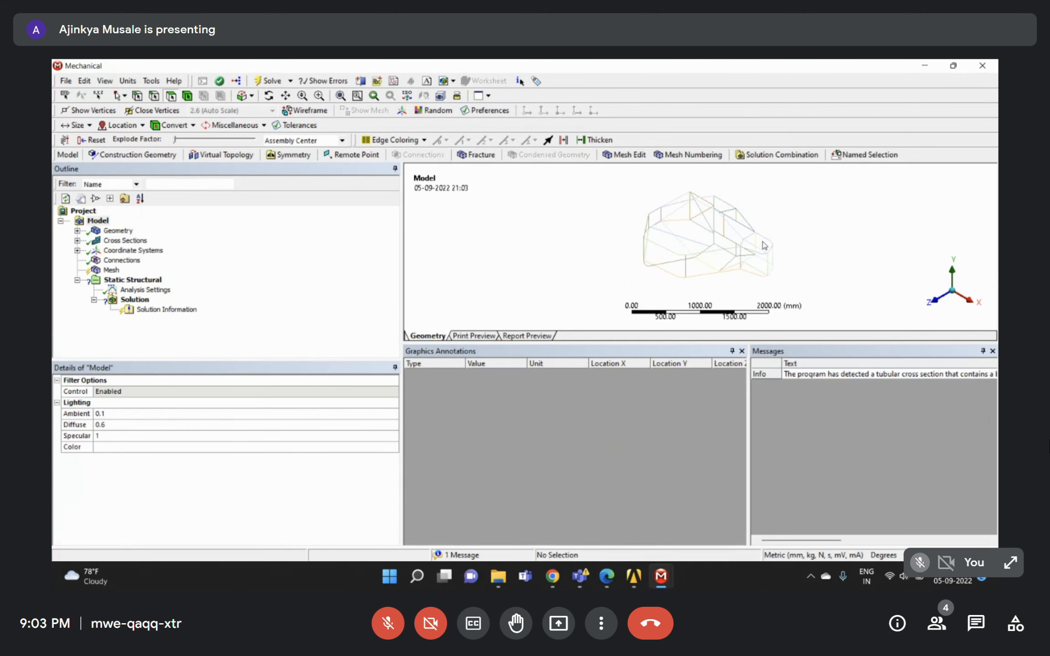
Review the imported part, the CircularTube1 cross section dimensions and the global coordinate system of the roll cage model.
{"action": "left_click_drag", "start_coordinate": [718, 251], "coordinate": [681, 216]}
{"action": "left_click", "coordinate": [128, 81]}
{"action": "left_click", "coordinate": [128, 81]}
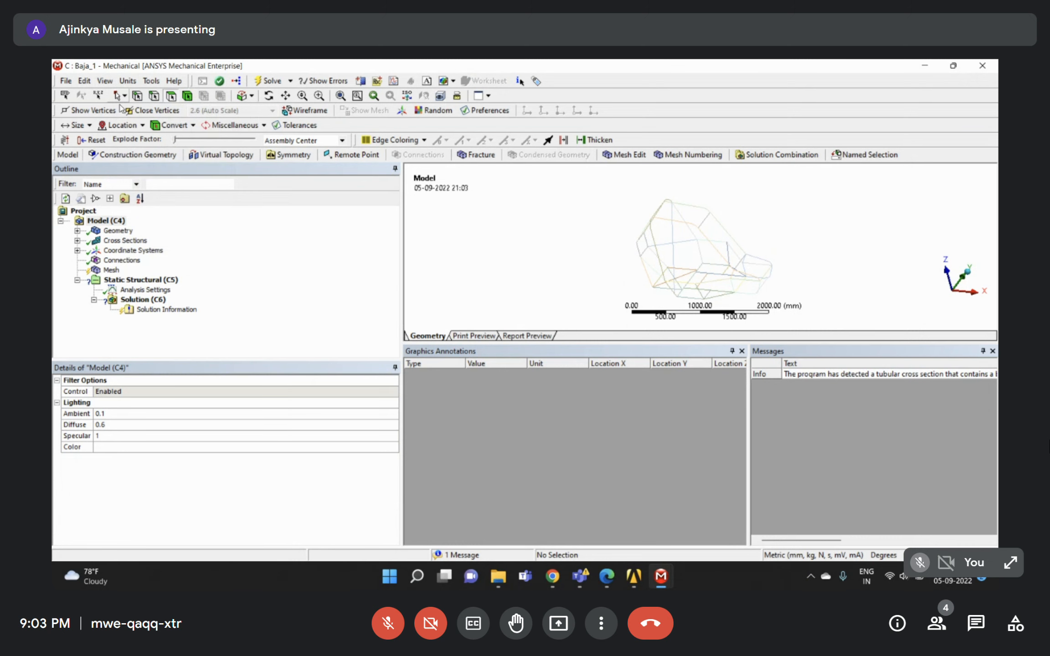
{"action": "left_click", "coordinate": [77, 231]}
{"action": "left_click", "coordinate": [130, 243]}
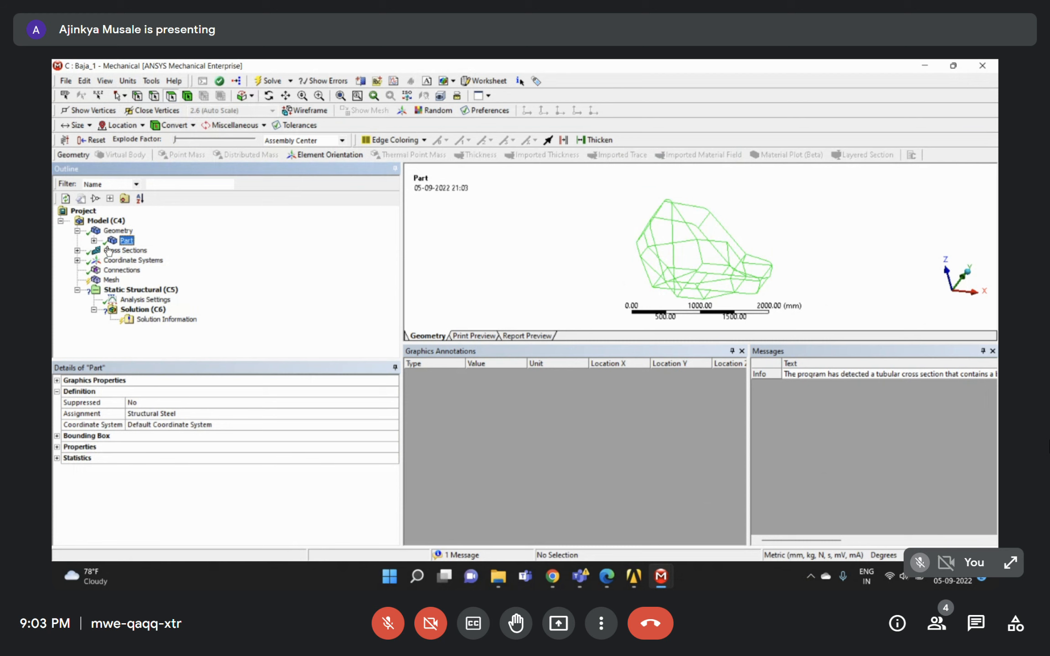
{"action": "left_click", "coordinate": [77, 250]}
{"action": "left_click", "coordinate": [140, 260]}
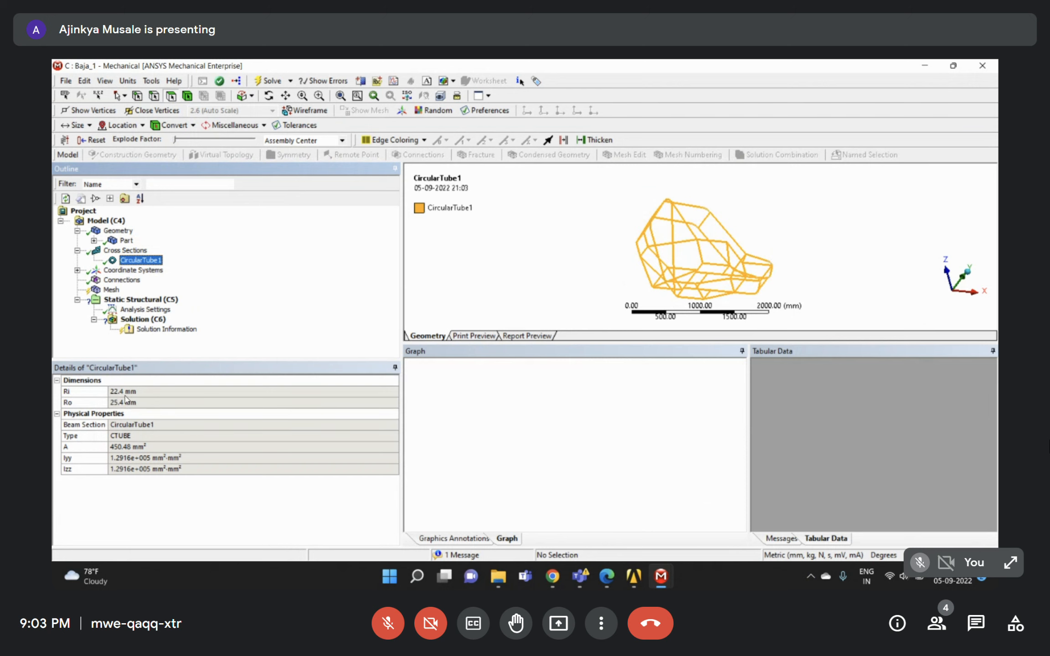
{"action": "left_click", "coordinate": [77, 271]}
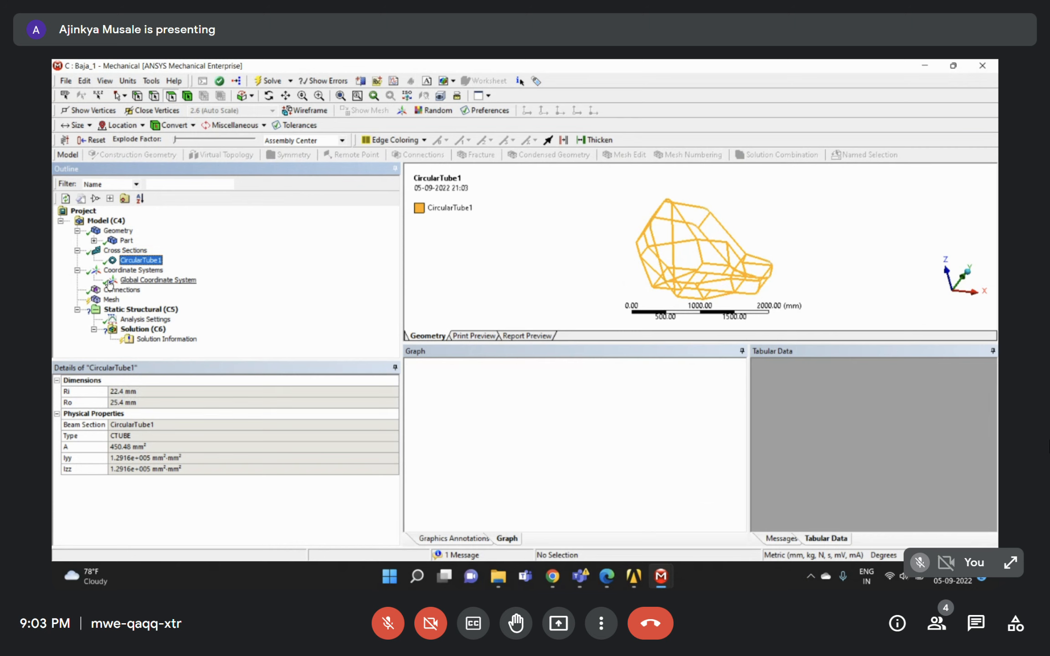
{"action": "left_click", "coordinate": [137, 280]}
{"action": "middle_click_drag", "start_coordinate": [729, 234], "coordinate": [657, 214]}
{"action": "right_click_drag", "start_coordinate": [650, 202], "coordinate": [783, 303]}
Generate the mesh for the roll cage line bodies with the default mesh settings.
{"action": "left_click", "coordinate": [108, 299]}
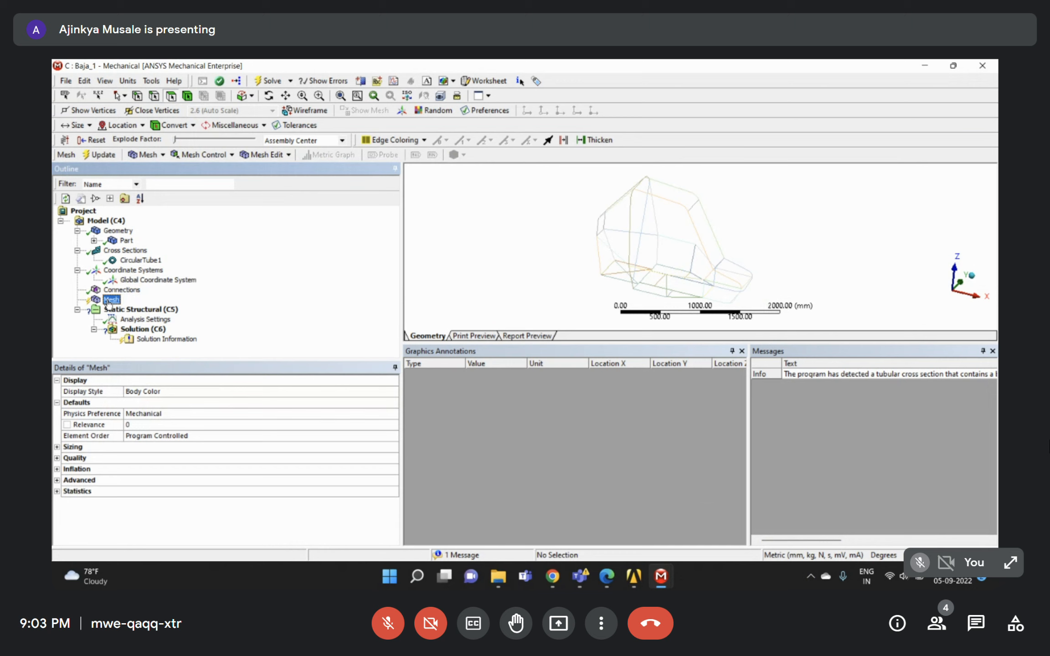
{"action": "right_click", "coordinate": [108, 302]}
{"action": "left_click", "coordinate": [165, 345]}
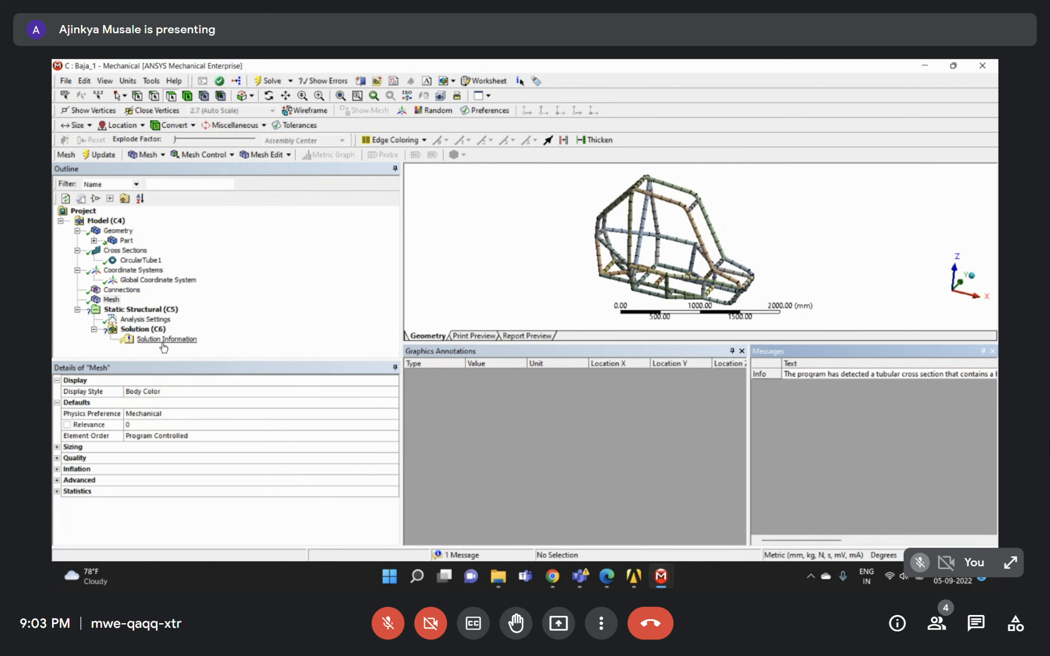
Examine the beam mesh of the whole roll cage from several viewing angles.
{"action": "scroll", "coordinate": [784, 248], "scroll_direction": "down", "scroll_amount": 3}
{"action": "middle_click_drag", "start_coordinate": [784, 248], "coordinate": [508, 230]}
{"action": "scroll", "coordinate": [719, 262], "scroll_direction": "up", "scroll_amount": 3}
{"action": "middle_click_drag", "start_coordinate": [719, 262], "coordinate": [676, 223]}
{"action": "scroll", "coordinate": [668, 222], "scroll_direction": "up", "scroll_amount": 1}
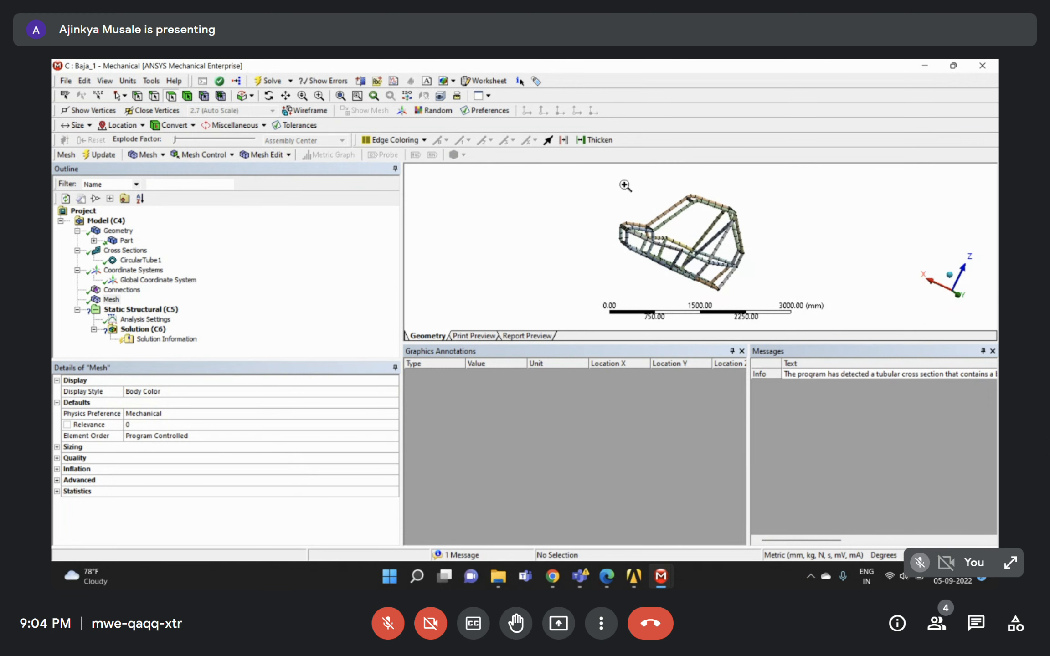
{"action": "scroll", "coordinate": [667, 242], "scroll_direction": "up", "scroll_amount": 1}
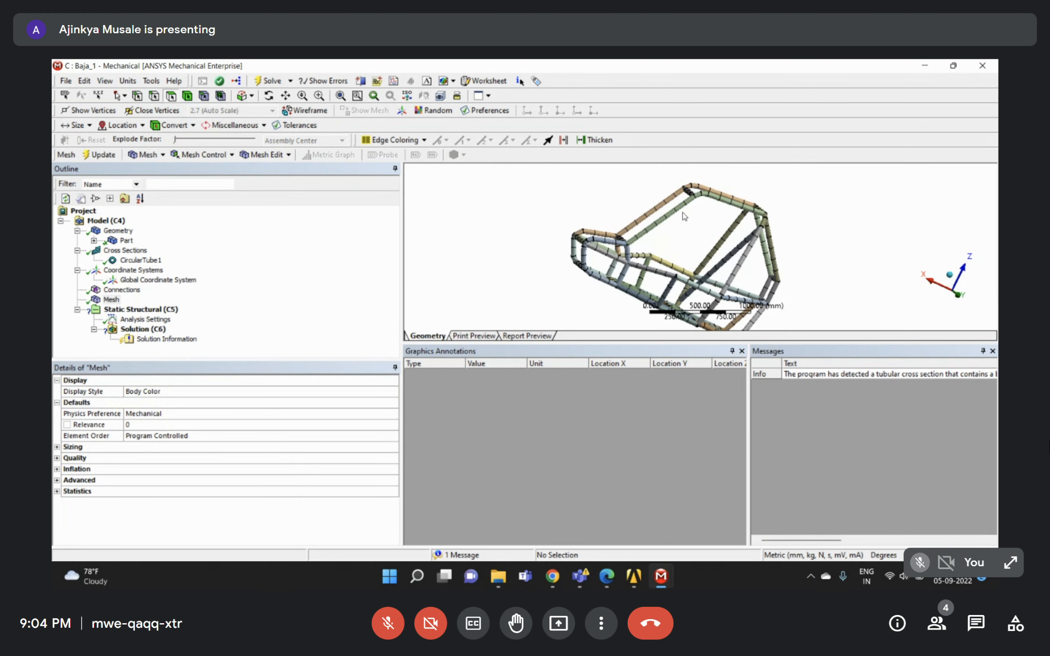
{"action": "middle_click_drag", "start_coordinate": [648, 225], "coordinate": [642, 240]}
{"action": "middle_click_drag", "start_coordinate": [741, 241], "coordinate": [709, 229]}
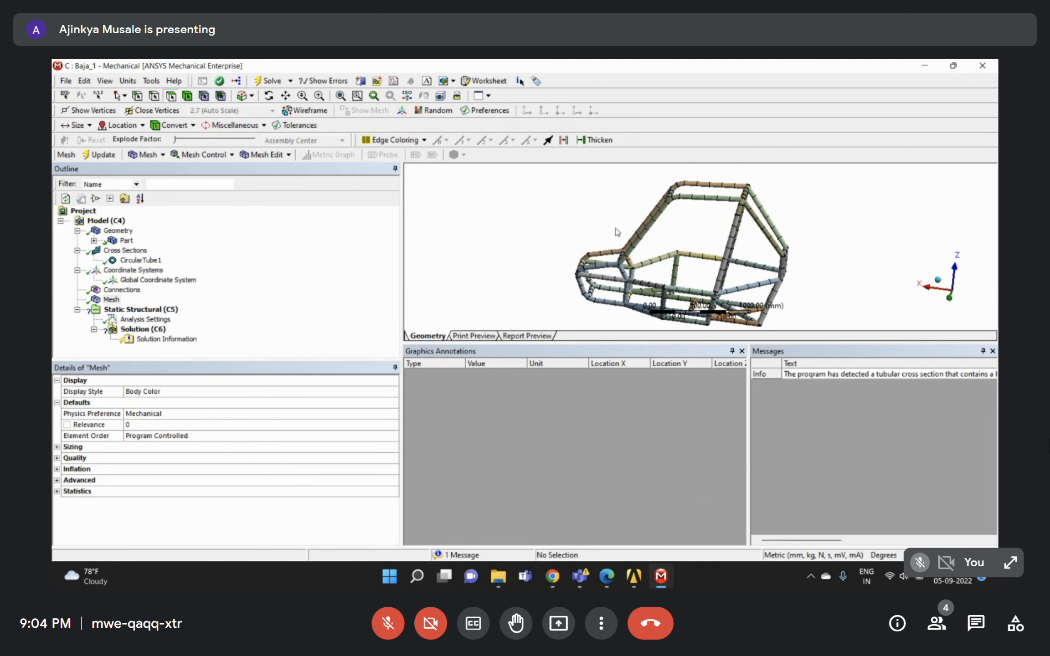
{"action": "middle_click_drag", "start_coordinate": [617, 239], "coordinate": [641, 237]}
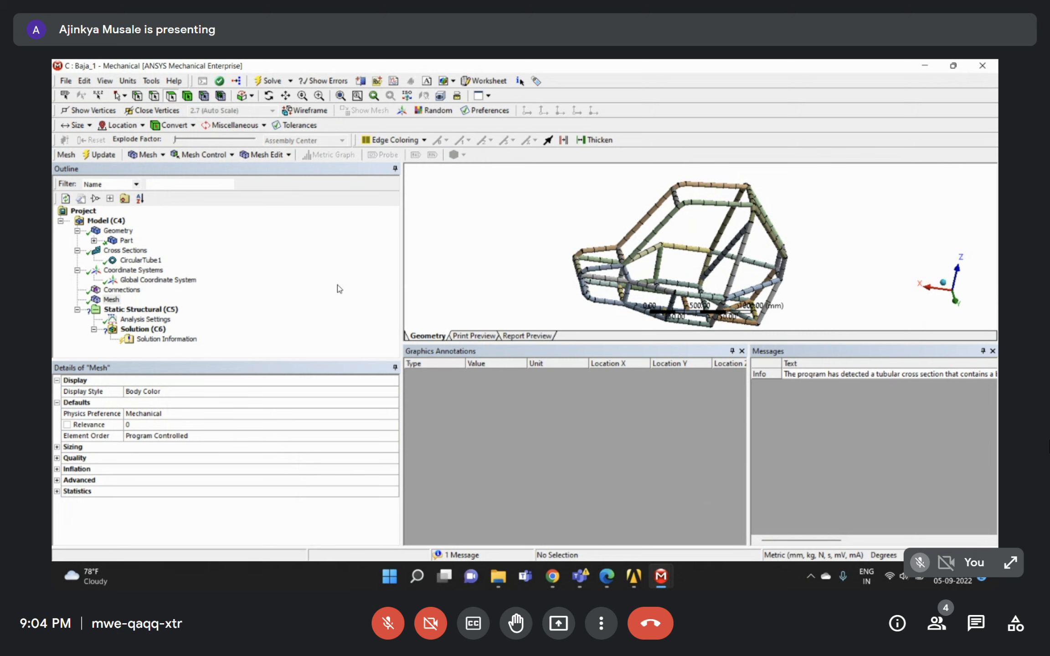
{"action": "left_click", "coordinate": [312, 311]}
{"action": "scroll", "coordinate": [589, 253], "scroll_direction": "down", "scroll_amount": 5}
{"action": "middle_click_drag", "start_coordinate": [675, 253], "coordinate": [665, 261]}
{"action": "right_click_drag", "start_coordinate": [620, 206], "coordinate": [781, 300]}
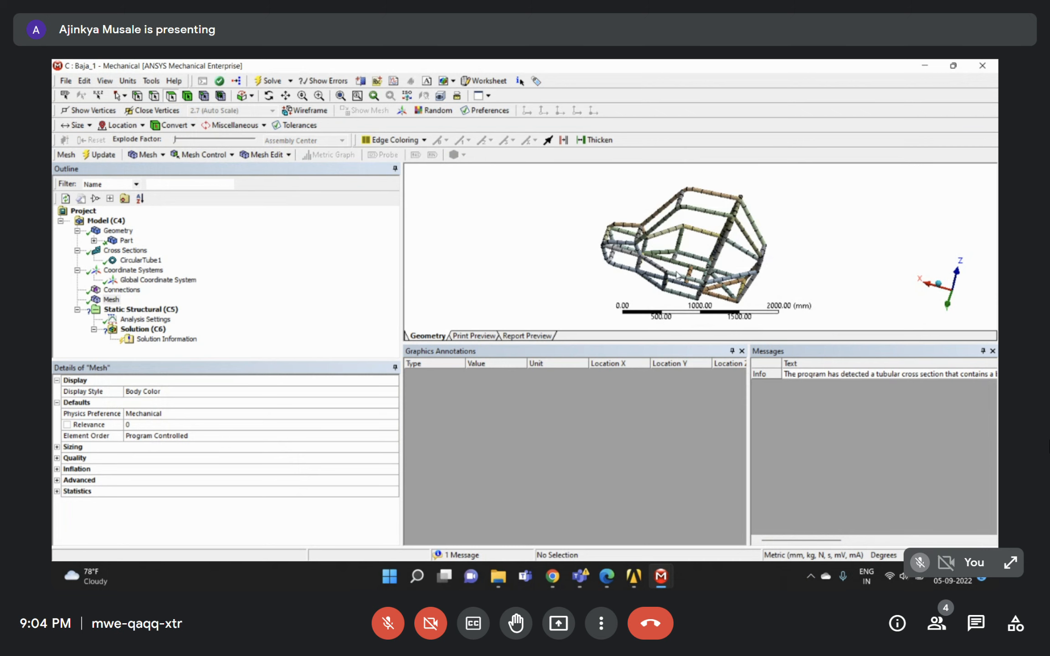
Reset the window layout so the graphics area shows the meshed roll cage larger.
{"action": "left_click", "coordinate": [152, 80]}
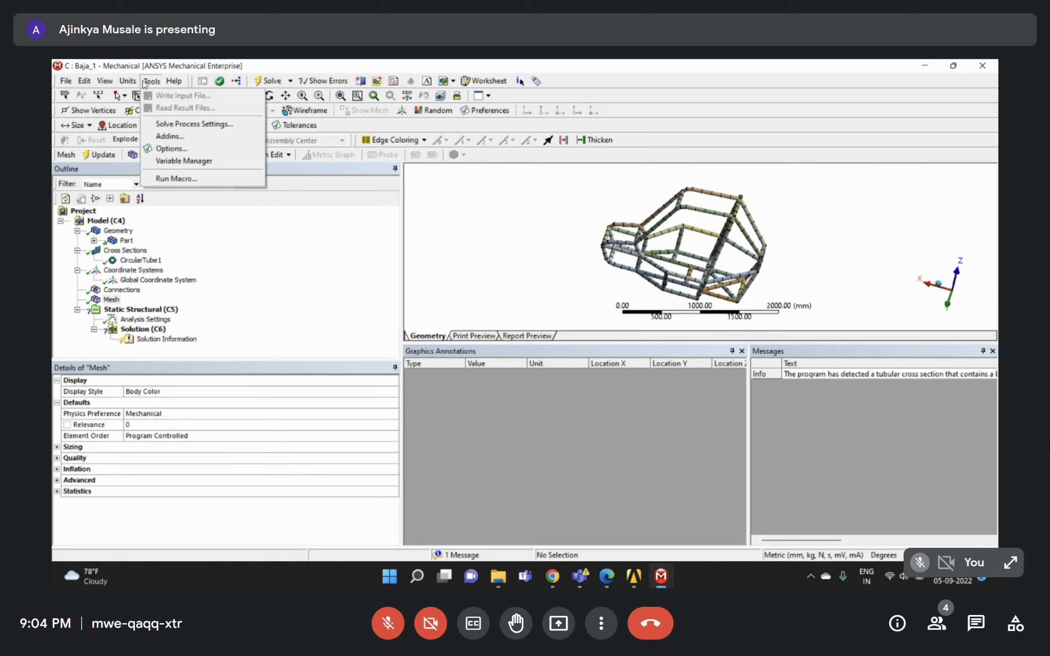
{"action": "mouse_move", "coordinate": [105, 81]}
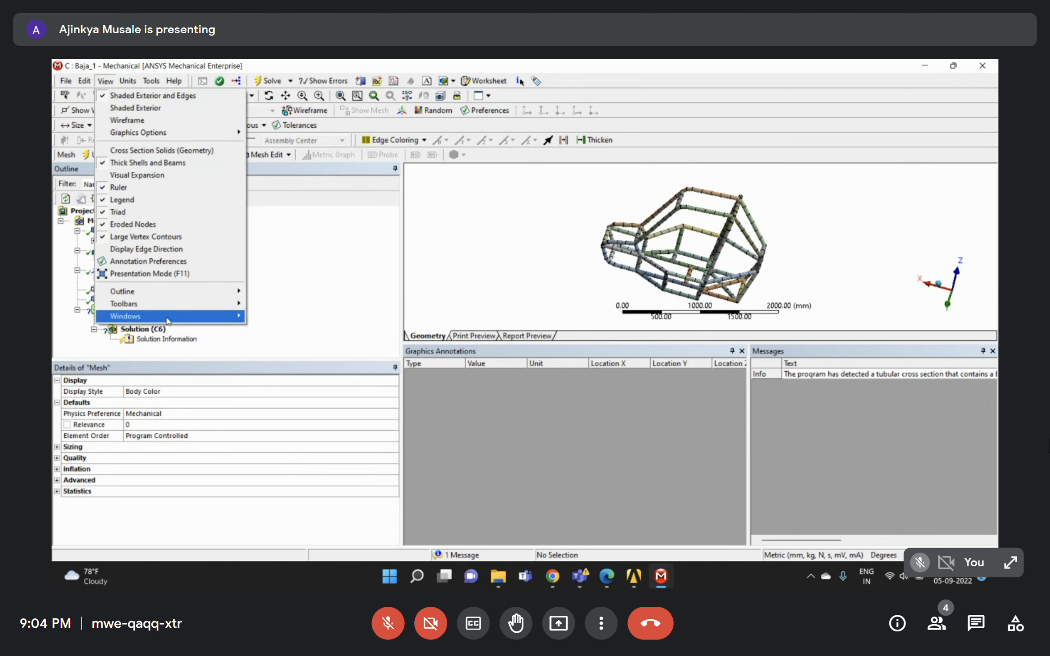
{"action": "mouse_move", "coordinate": [164, 316]}
{"action": "left_click", "coordinate": [308, 407]}
{"action": "middle_click_drag", "start_coordinate": [663, 271], "coordinate": [655, 240]}
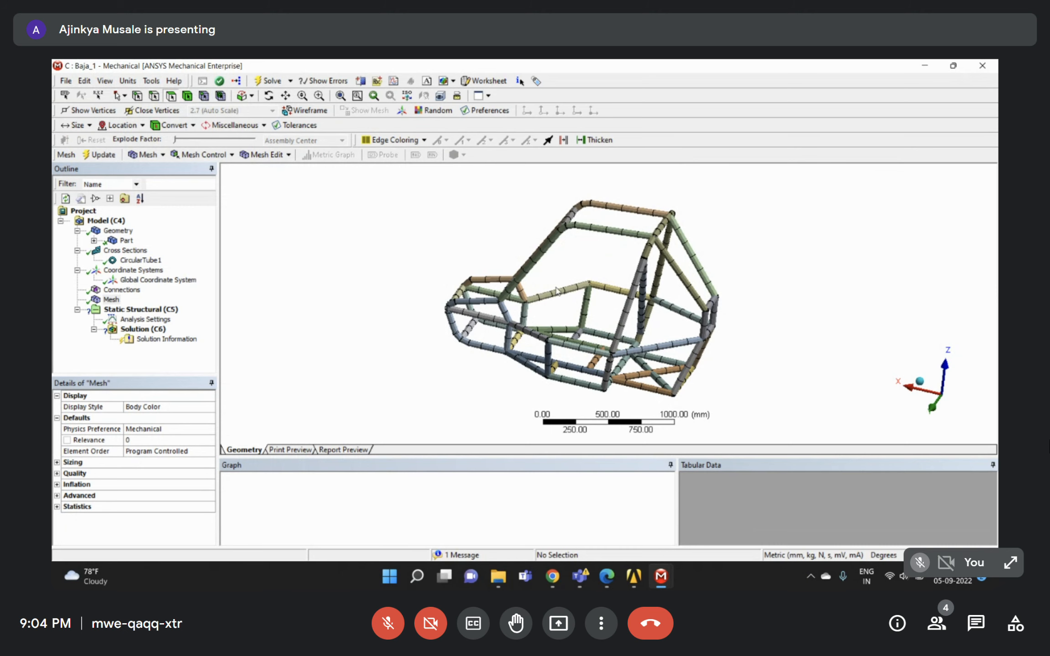
{"action": "scroll", "coordinate": [544, 321], "scroll_direction": "up", "scroll_amount": 1}
{"action": "middle_click_drag", "start_coordinate": [548, 321], "coordinate": [584, 319]}
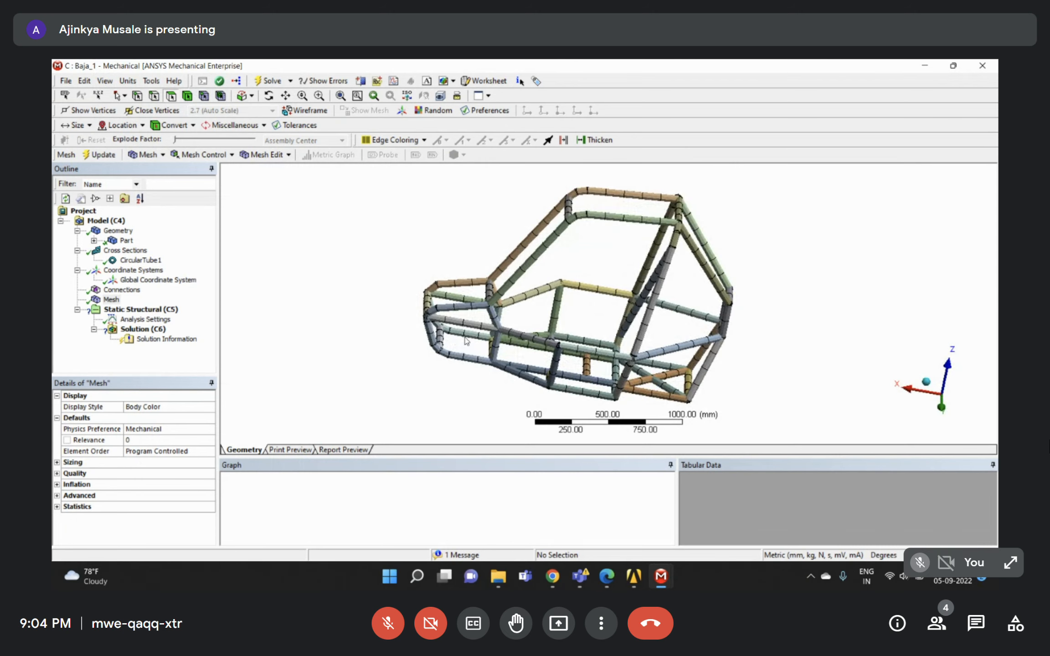
Switch to Assignment 2.pdf in Edge, read the Baja load case and suspension mount requirements, and return to Mechanical.
{"action": "left_click", "coordinate": [606, 577]}
{"action": "scroll", "coordinate": [526, 304], "scroll_direction": "down", "scroll_amount": 10}
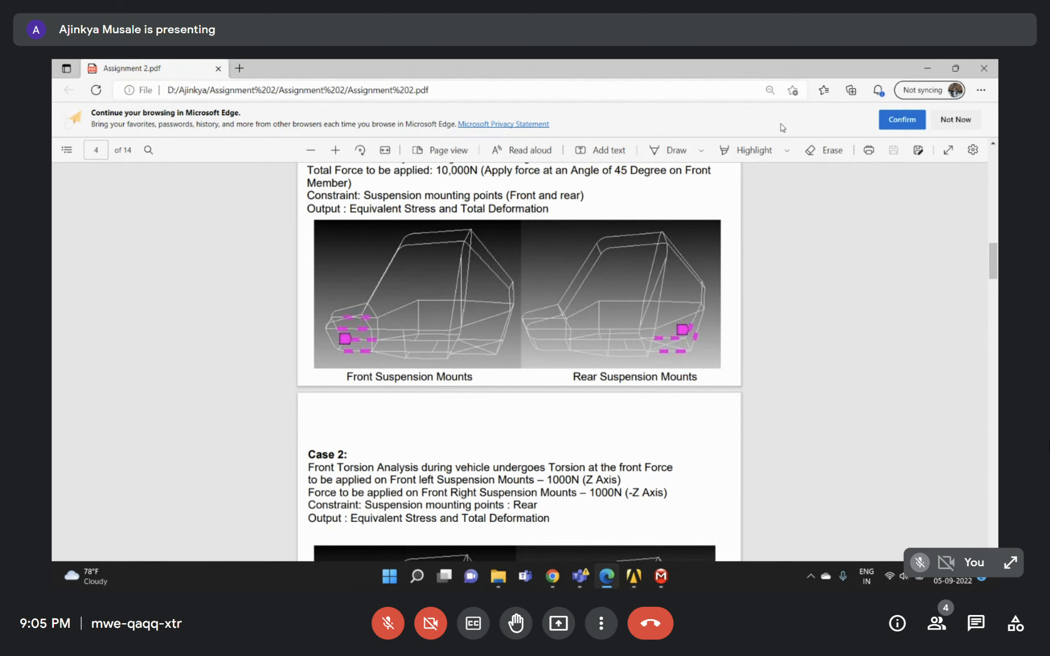
{"action": "left_click", "coordinate": [927, 68]}
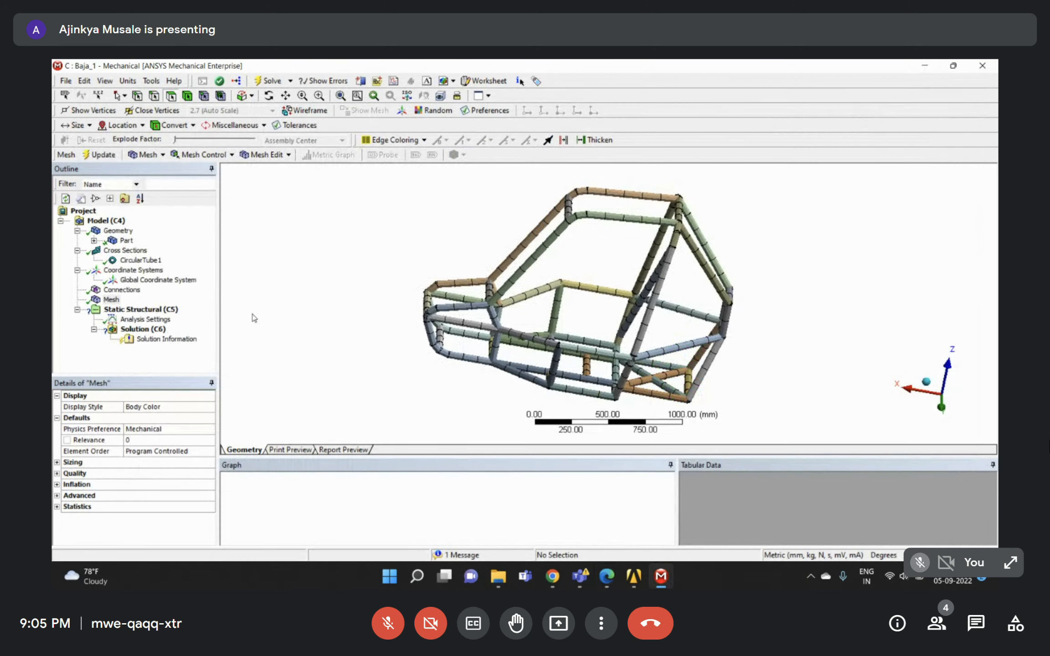
Set the selection filter to mesh nodes for picking on the lower front frame members.
{"action": "middle_click_drag", "start_coordinate": [544, 326], "coordinate": [540, 341]}
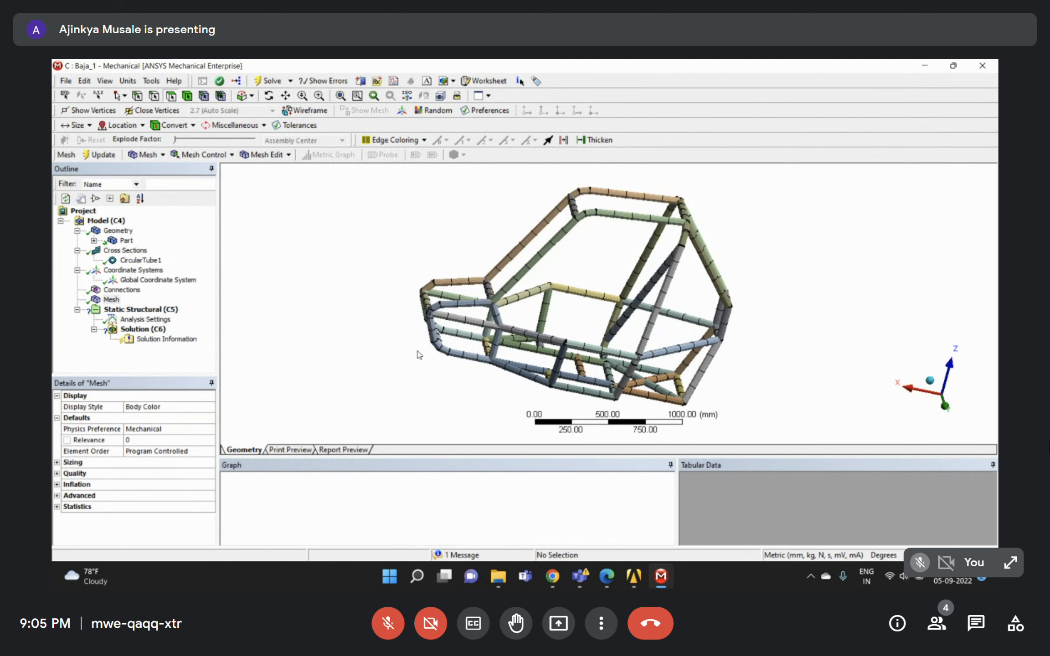
{"action": "middle_click_drag", "start_coordinate": [417, 351], "coordinate": [438, 314]}
{"action": "right_click_drag", "start_coordinate": [428, 299], "coordinate": [555, 388]}
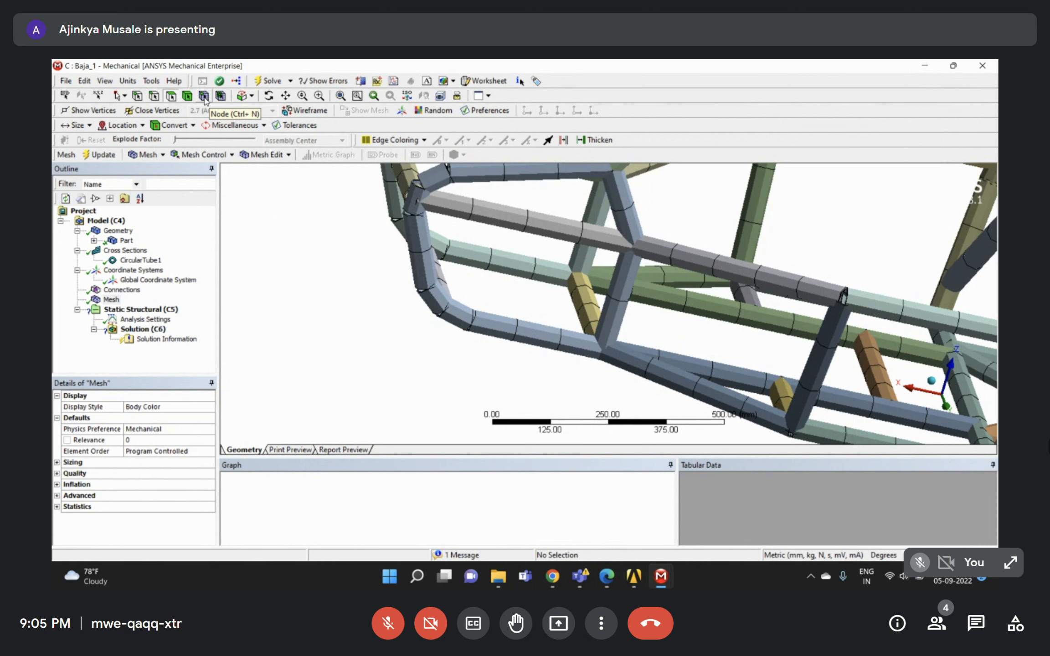
{"action": "left_click", "coordinate": [204, 97]}
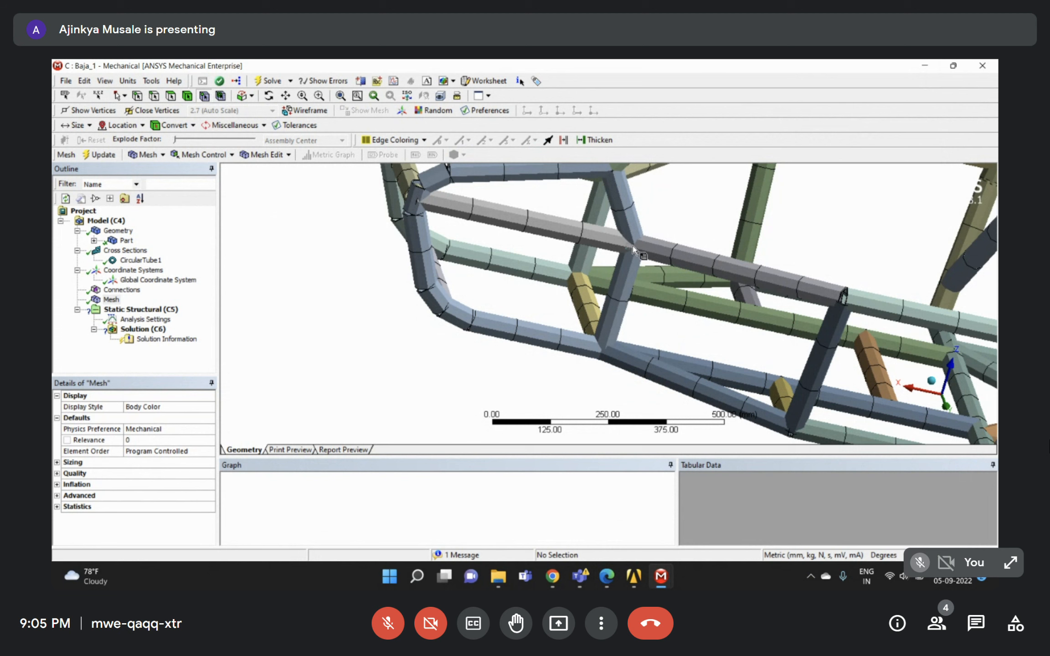
Examine up close the meshed junction of the lower front tubes and the neighbouring element divisions.
{"action": "middle_click_drag", "start_coordinate": [648, 266], "coordinate": [647, 300]}
{"action": "scroll", "coordinate": [648, 301], "scroll_direction": "down", "scroll_amount": 1}
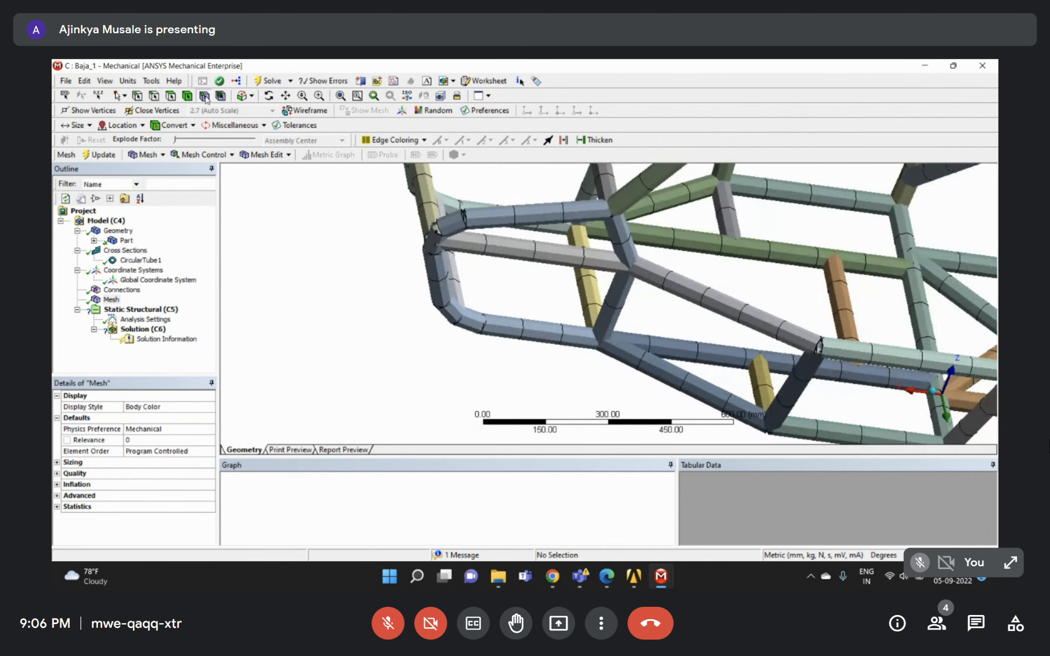
{"action": "right_click_drag", "start_coordinate": [494, 278], "coordinate": [693, 377]}
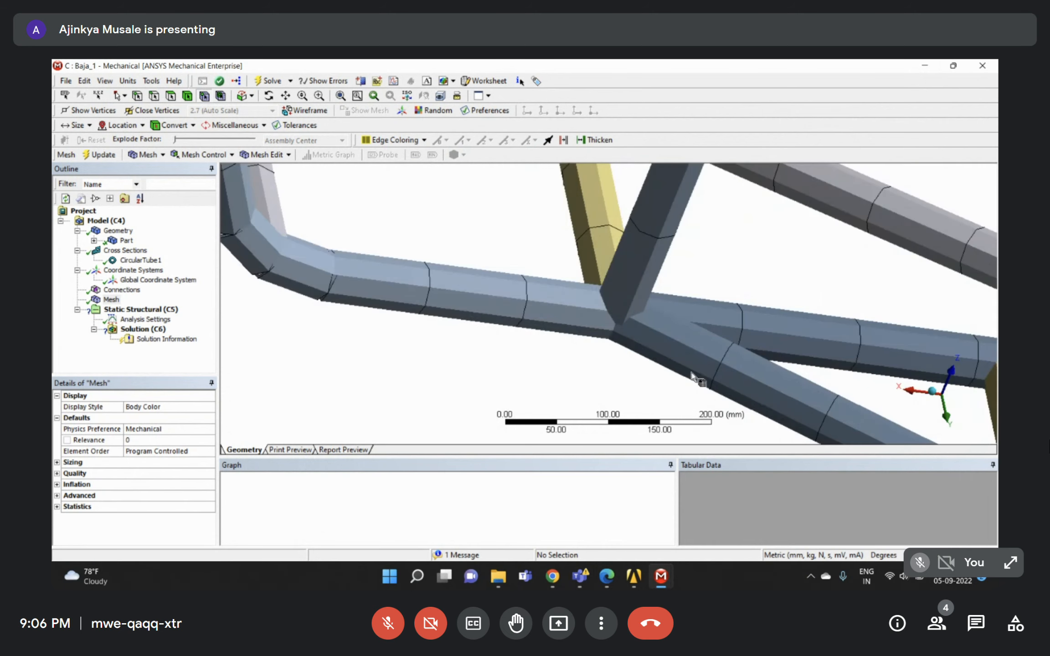
{"action": "middle_click_drag", "start_coordinate": [597, 301], "coordinate": [742, 378]}
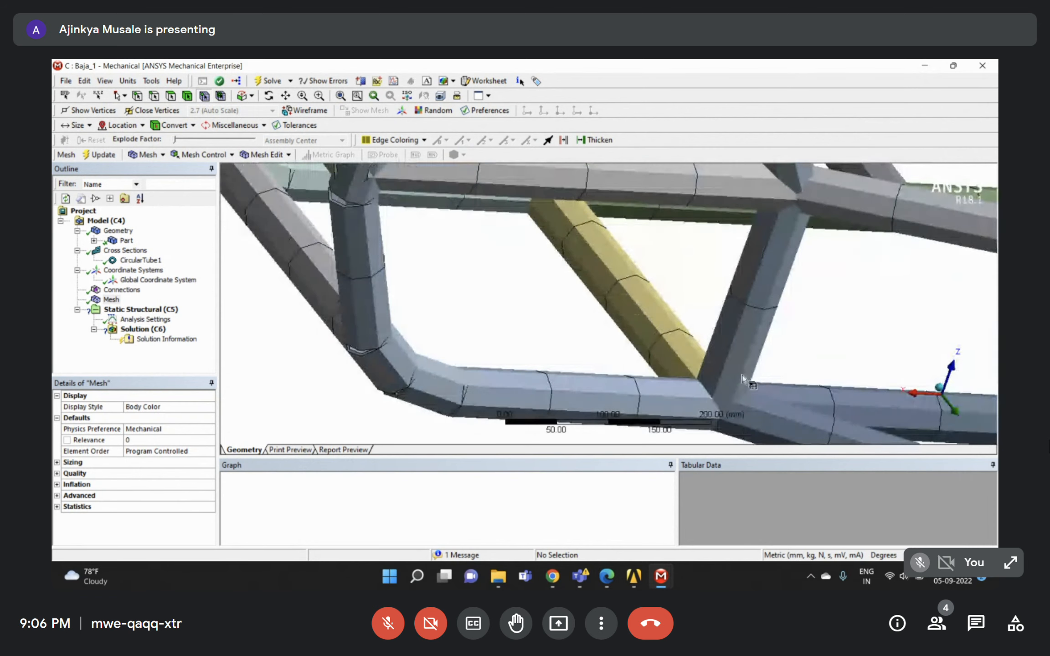
{"action": "scroll", "coordinate": [697, 311], "scroll_direction": "down", "scroll_amount": 3}
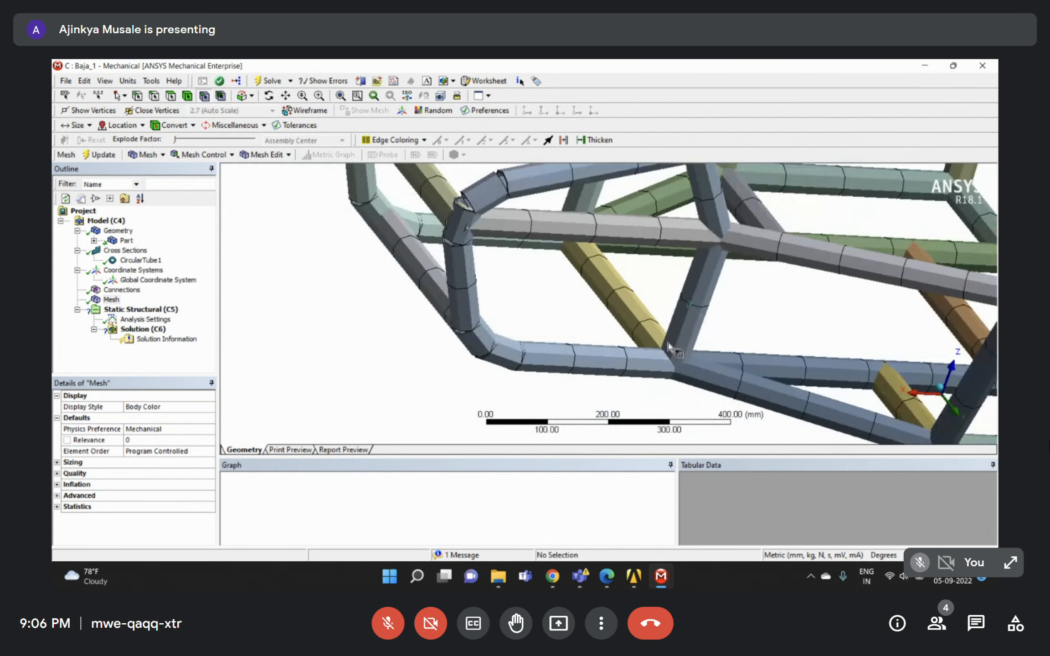
{"action": "scroll", "coordinate": [647, 346], "scroll_direction": "up", "scroll_amount": 5}
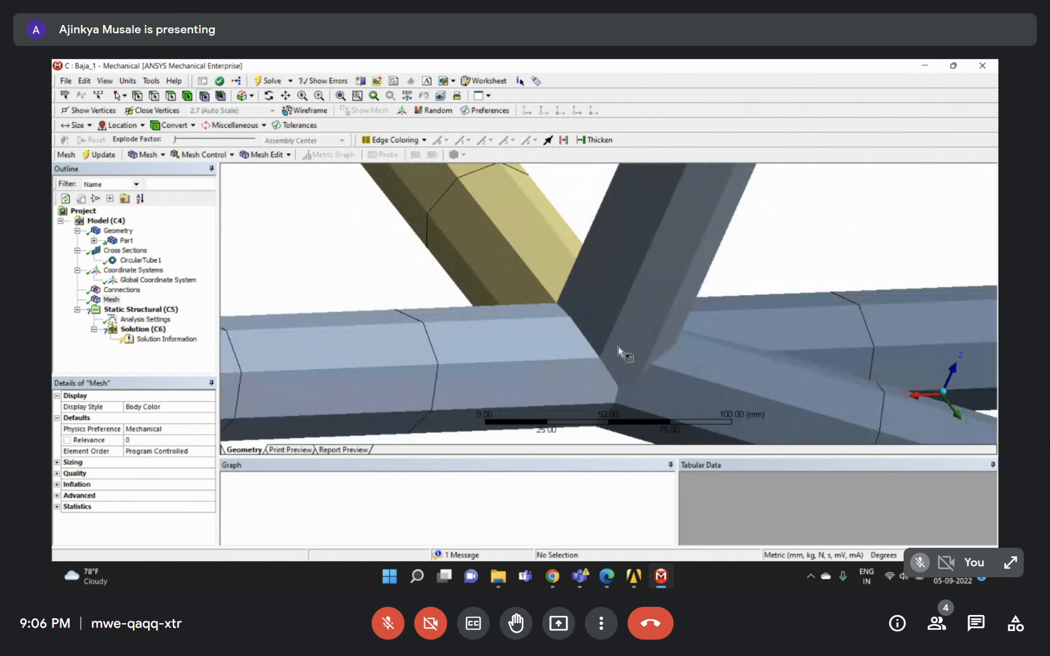
{"action": "scroll", "coordinate": [618, 348], "scroll_direction": "down", "scroll_amount": 2}
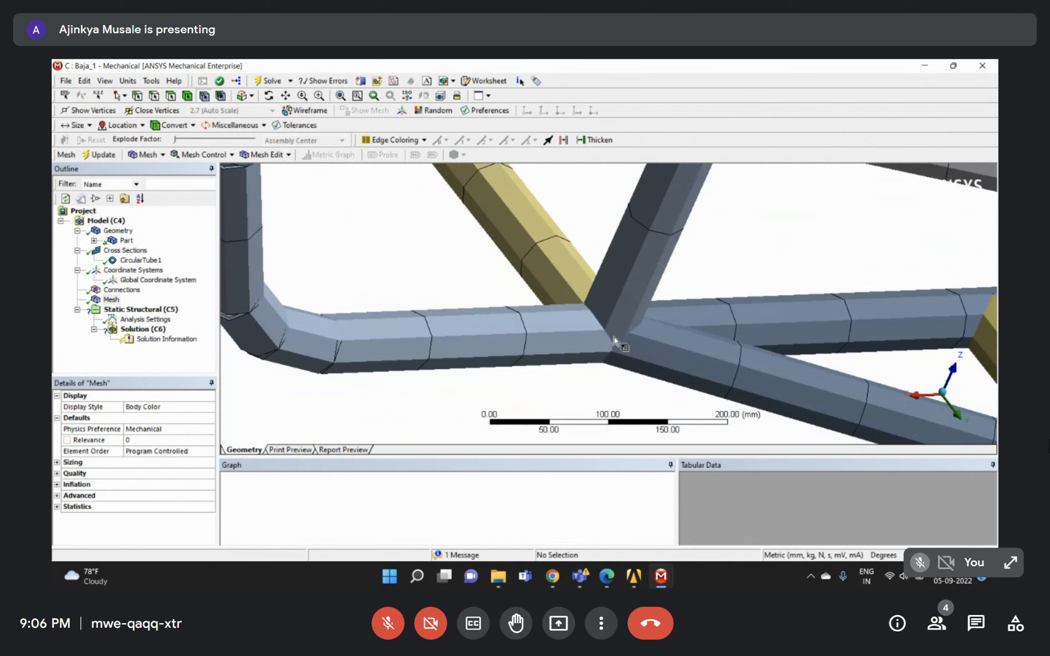
{"action": "scroll", "coordinate": [620, 342], "scroll_direction": "down", "scroll_amount": 3}
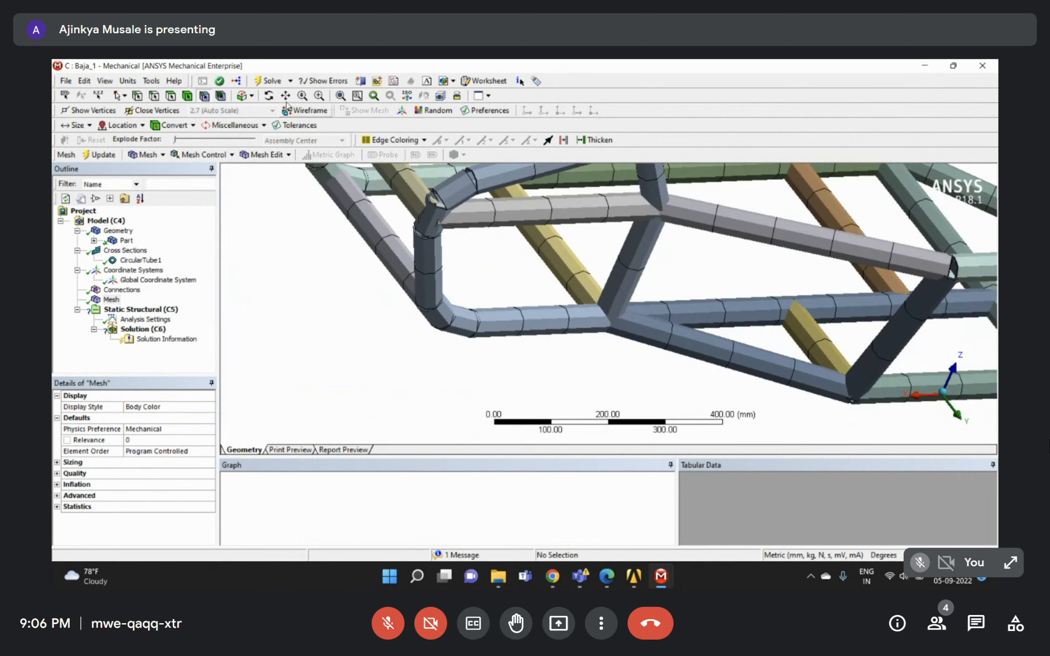
Box-select the mesh node at the lower front tube junction and another node along the adjoining lower tube near the bend.
{"action": "left_click", "coordinate": [124, 95]}
{"action": "left_click", "coordinate": [150, 122]}
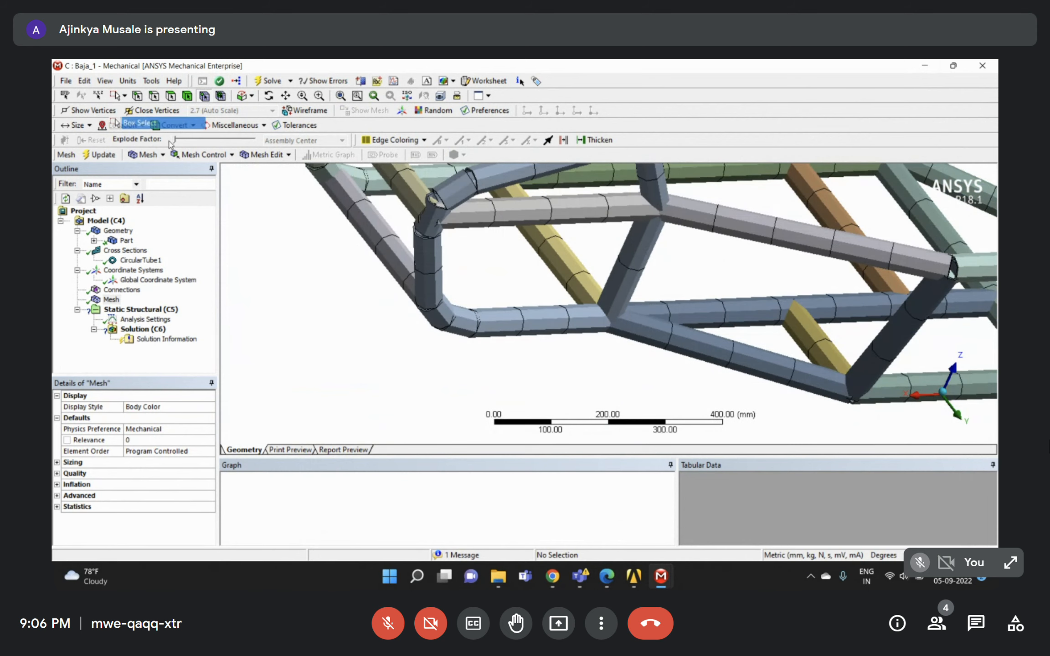
{"action": "left_click_drag", "start_coordinate": [621, 336], "coordinate": [622, 336]}
{"action": "mouse_move", "coordinate": [622, 337]}
{"action": "middle_mouse_down"}
{"action": "mouse_move", "coordinate": [544, 340]}
{"action": "mouse_move", "coordinate": [601, 336]}
{"action": "middle_mouse_up"}
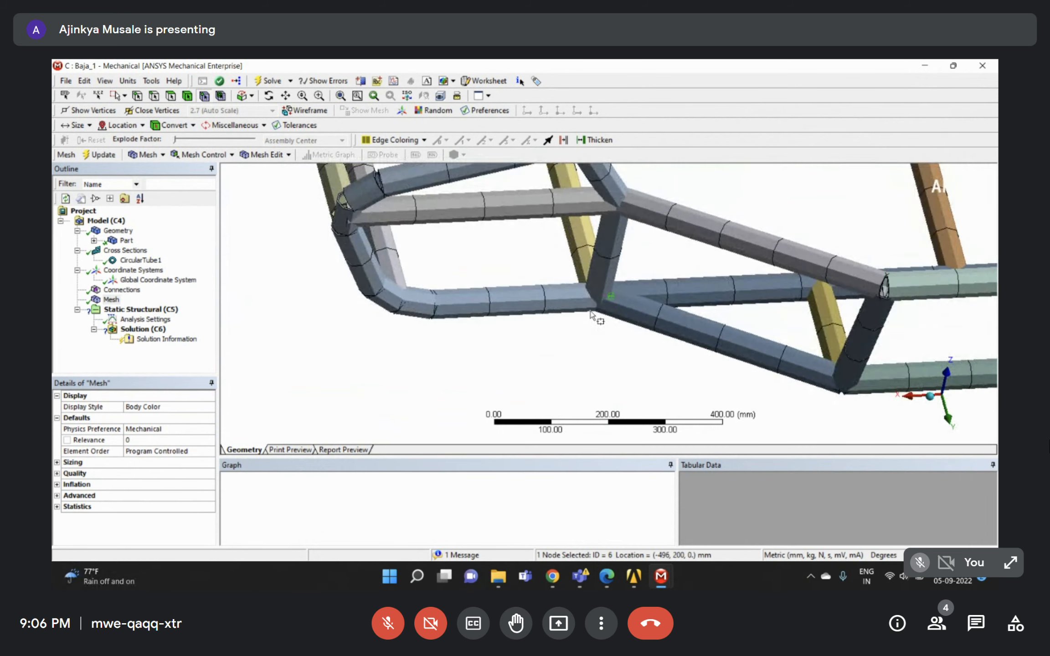
{"action": "left_click_drag", "start_coordinate": [578, 275], "coordinate": [627, 335]}
{"action": "left_click_drag", "start_coordinate": [475, 283], "coordinate": [510, 334]}
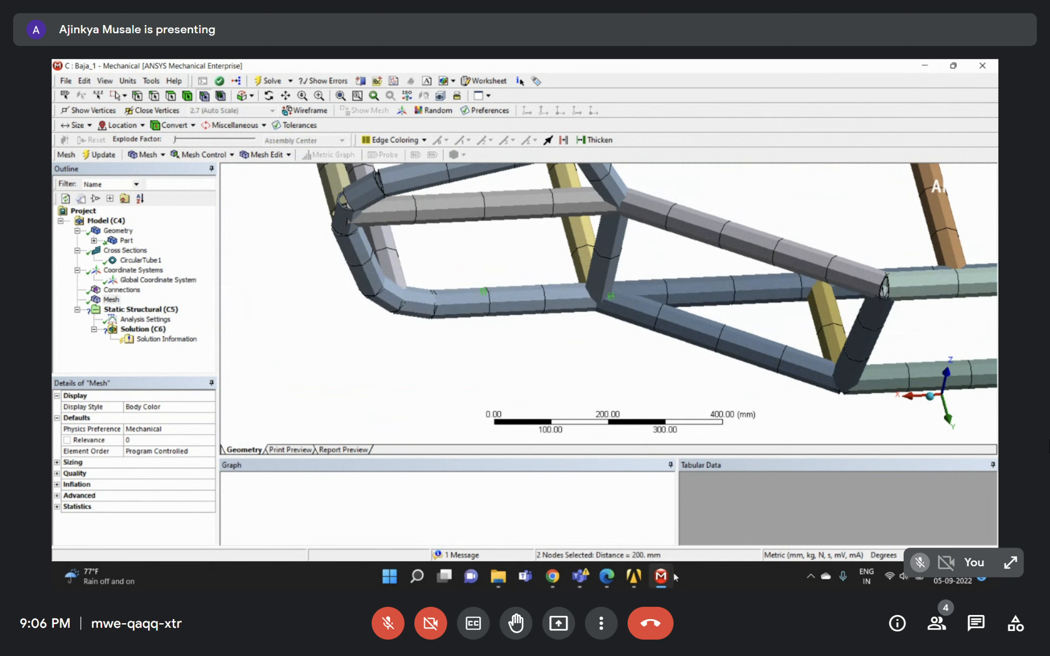
Glance at the assignment PDF again and add the two matching mount nodes on the opposite lower front tube to the node selection.
{"action": "left_click", "coordinate": [610, 577]}
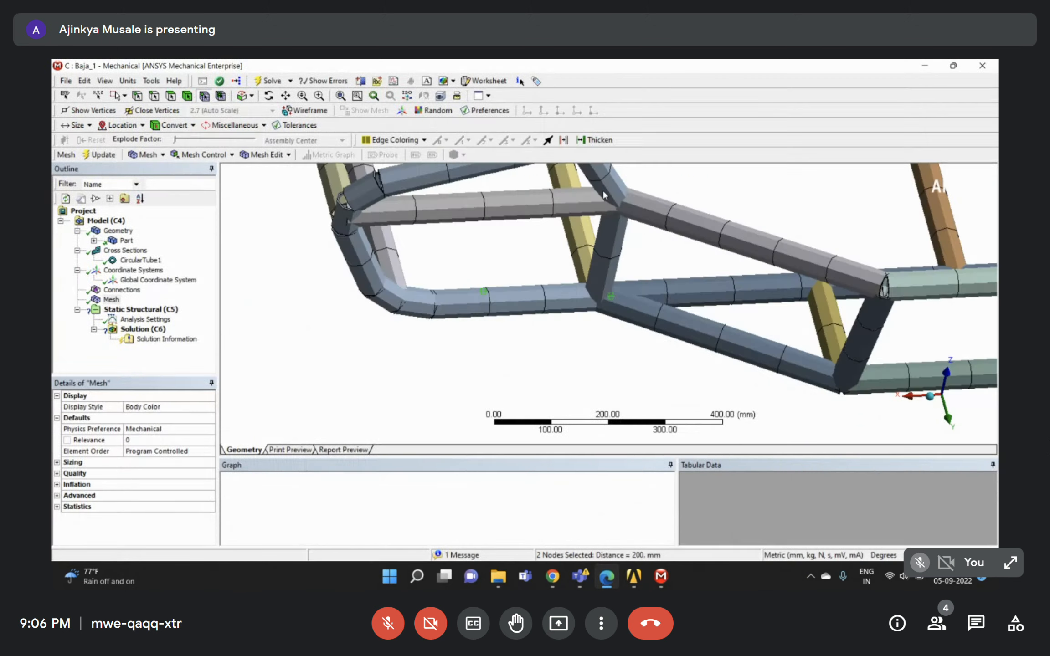
{"action": "left_click", "coordinate": [928, 68]}
{"action": "middle_click_drag", "start_coordinate": [539, 223], "coordinate": [510, 267]}
{"action": "left_click", "coordinate": [510, 263], "text": "ctrl"}
{"action": "middle_click_drag", "start_coordinate": [580, 256], "coordinate": [531, 231]}
{"action": "left_click_drag", "start_coordinate": [531, 231], "coordinate": [630, 345]}
Add two mount nodes on each of the two upper horizontal front tubes to the current node selection.
{"action": "scroll", "coordinate": [621, 323], "scroll_direction": "down", "scroll_amount": 10}
{"action": "mouse_move", "coordinate": [556, 297]}
{"action": "middle_mouse_down"}
{"action": "mouse_move", "coordinate": [569, 300]}
{"action": "mouse_move", "coordinate": [544, 307]}
{"action": "mouse_move", "coordinate": [558, 313]}
{"action": "mouse_move", "coordinate": [562, 302]}
{"action": "mouse_move", "coordinate": [533, 294]}
{"action": "mouse_move", "coordinate": [542, 287]}
{"action": "mouse_move", "coordinate": [541, 307]}
{"action": "middle_mouse_up"}
{"action": "left_click", "coordinate": [565, 241], "text": "ctrl"}
{"action": "middle_click_drag", "start_coordinate": [569, 244], "coordinate": [613, 246]}
{"action": "left_click", "coordinate": [629, 244], "text": "ctrl"}
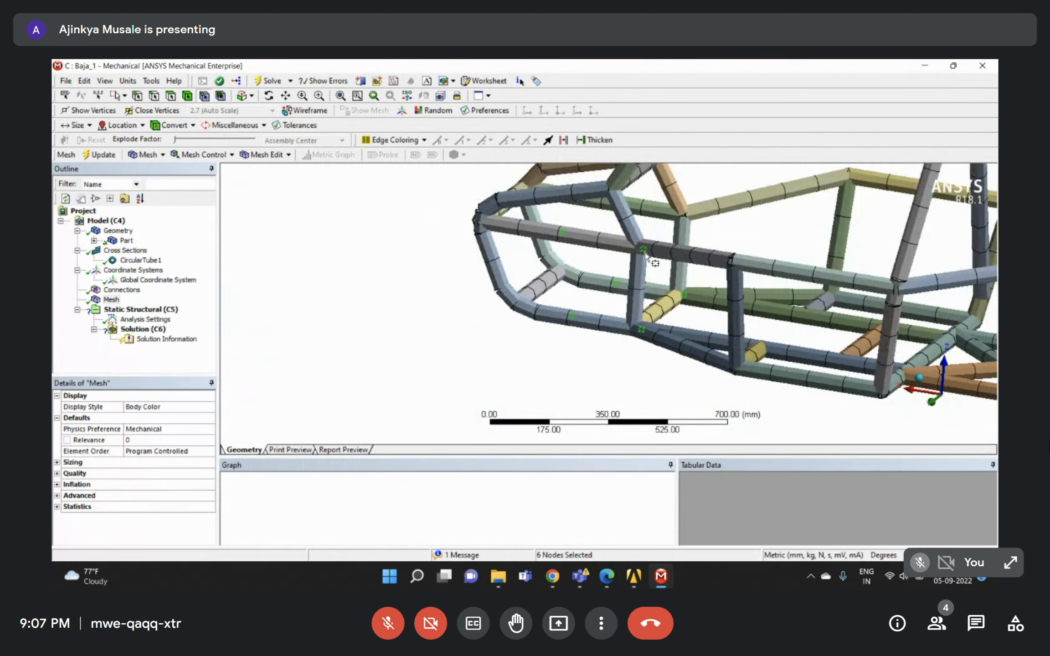
{"action": "scroll", "coordinate": [627, 245], "scroll_direction": "down", "scroll_amount": 3}
{"action": "middle_click_drag", "start_coordinate": [626, 246], "coordinate": [609, 241]}
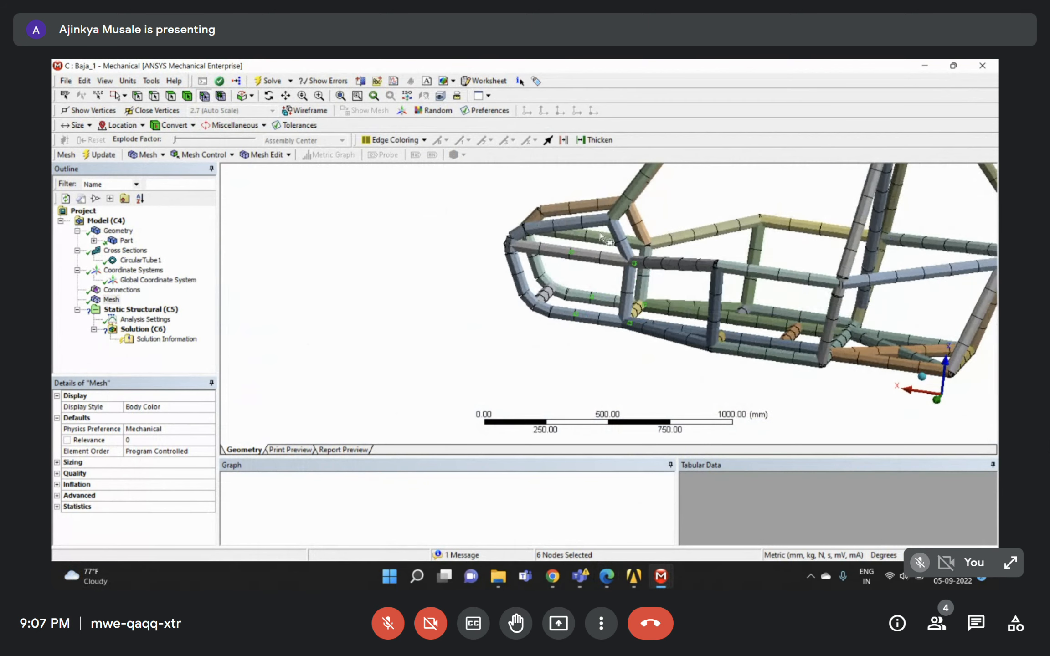
{"action": "left_click", "coordinate": [587, 235], "text": "ctrl"}
{"action": "left_click", "coordinate": [647, 246], "text": "ctrl"}
{"action": "scroll", "coordinate": [660, 236], "scroll_direction": "down", "scroll_amount": 3}
{"action": "middle_click_drag", "start_coordinate": [660, 236], "coordinate": [700, 248]}
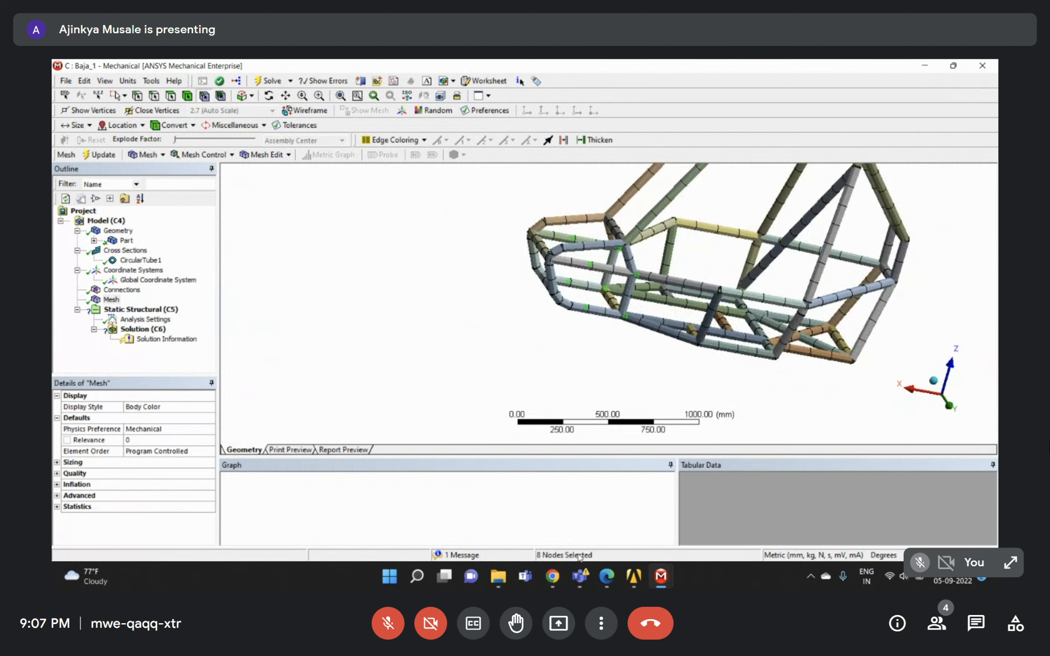
Create a named selection "Front mounts" from the selected nodes with Apply To Corresponding Mesh Nodes enabled.
{"action": "right_click", "coordinate": [589, 265]}
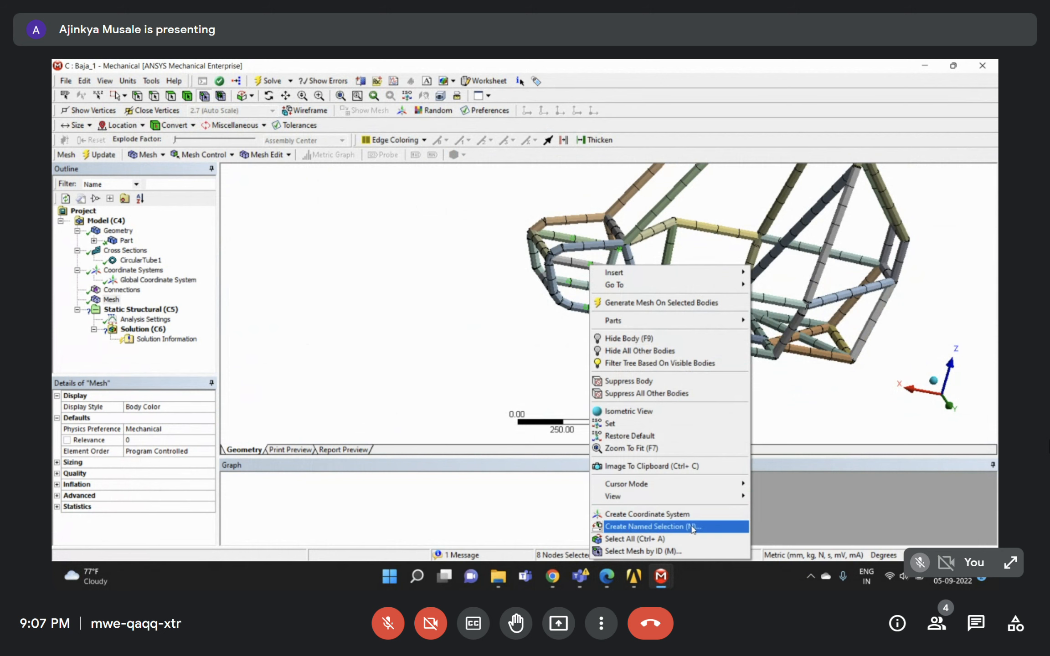
{"action": "mouse_move", "coordinate": [624, 286]}
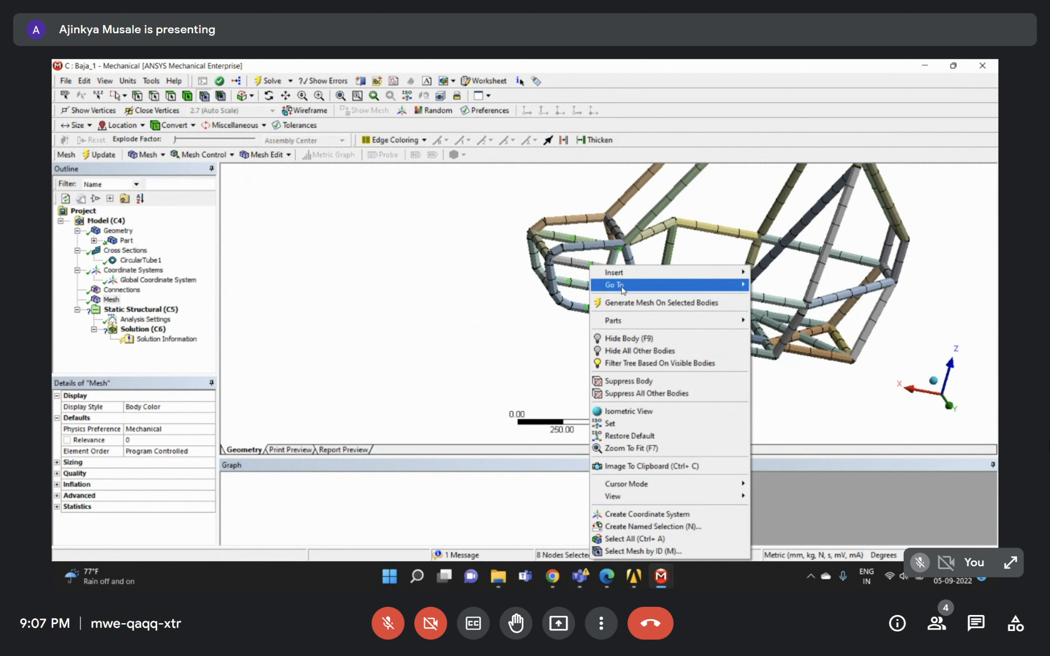
{"action": "left_click", "coordinate": [633, 527]}
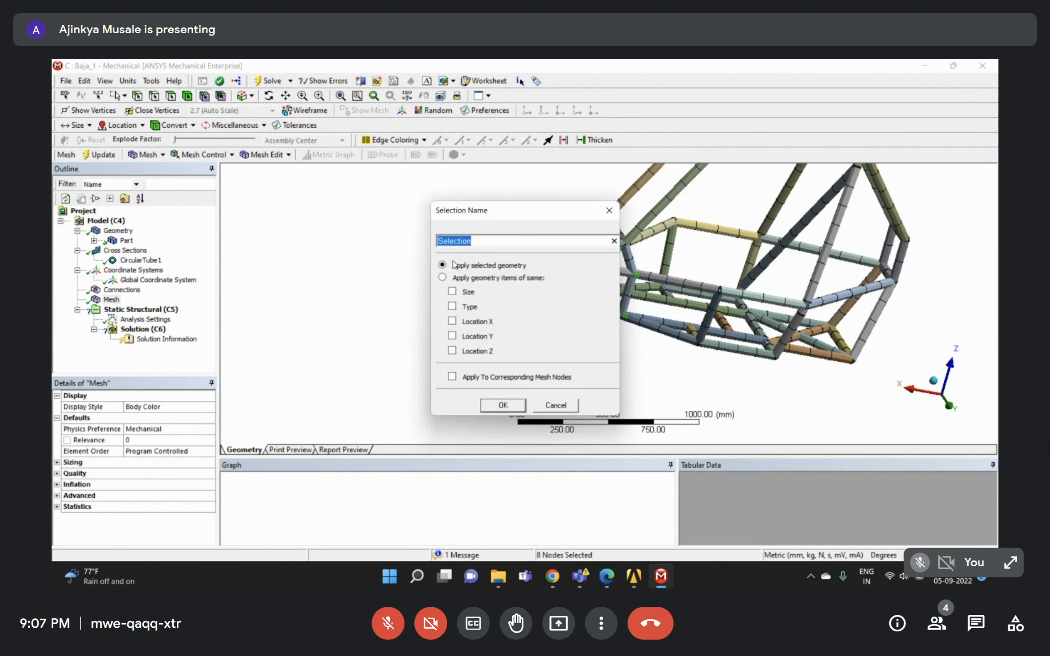
{"action": "type", "text": "Front mounts"}
{"action": "left_click", "coordinate": [452, 378]}
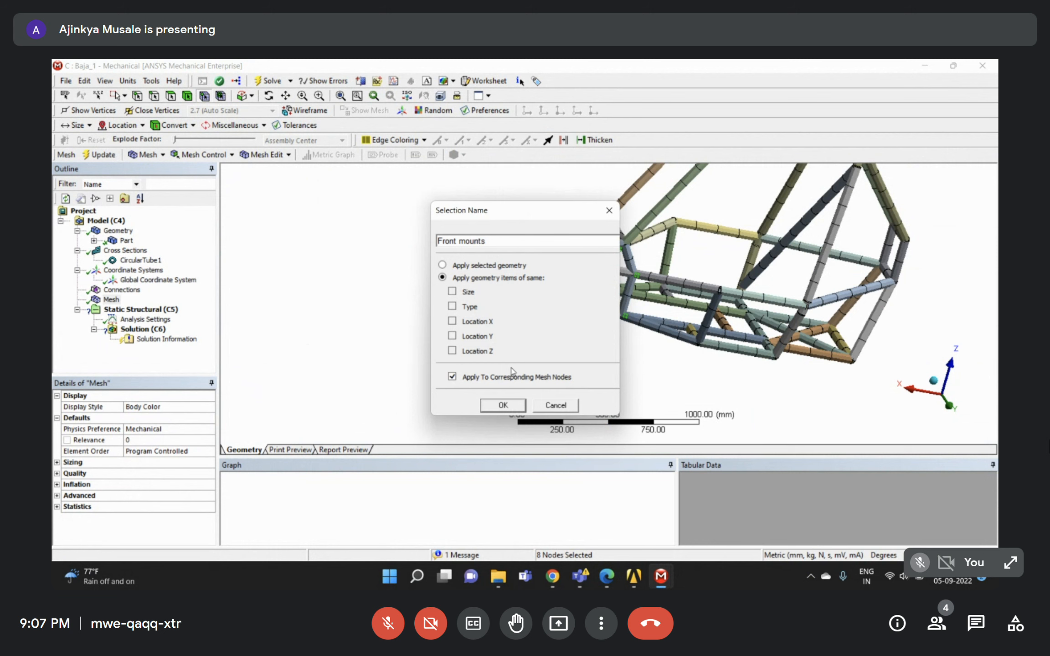
{"action": "left_click", "coordinate": [503, 405]}
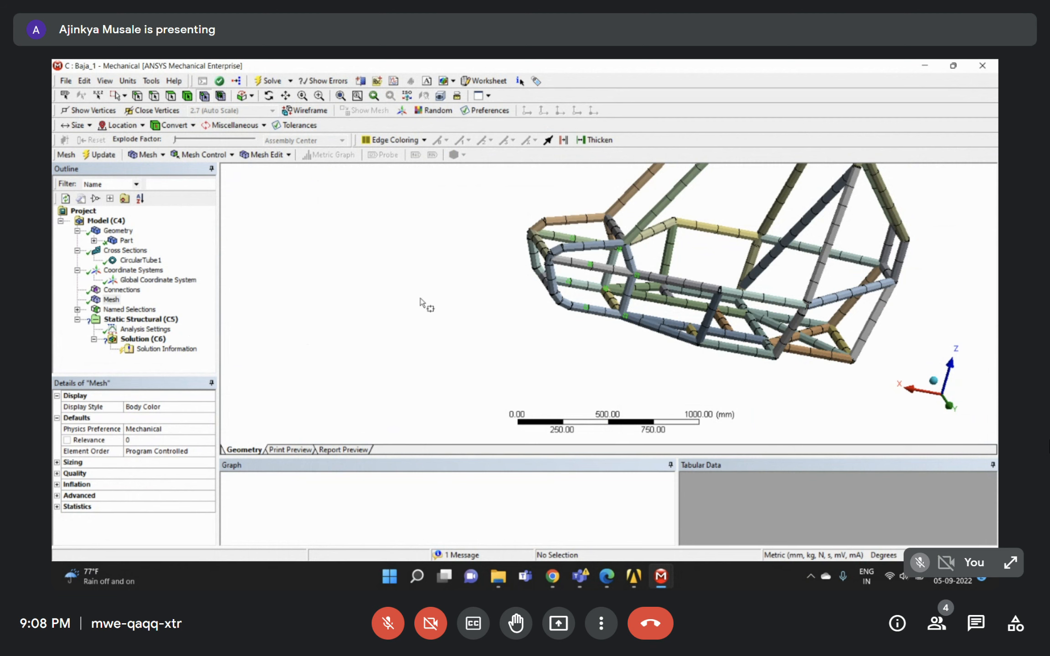
Review the Front mounts named selection and examine its node locations on the front frame.
{"action": "left_click", "coordinate": [122, 310]}
{"action": "left_click", "coordinate": [77, 309]}
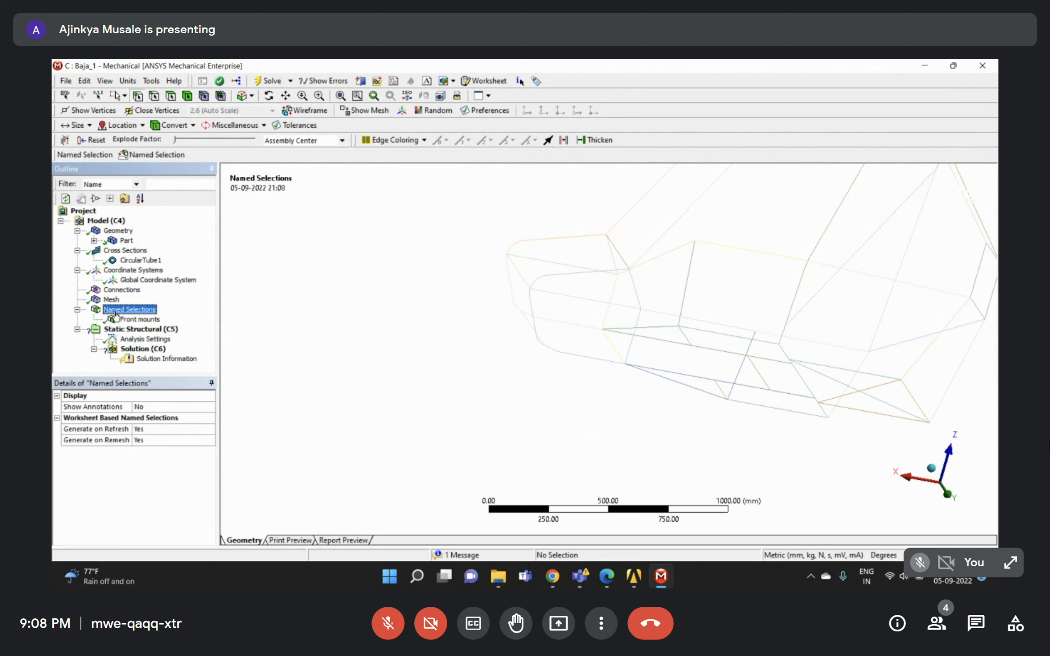
{"action": "left_click", "coordinate": [136, 320]}
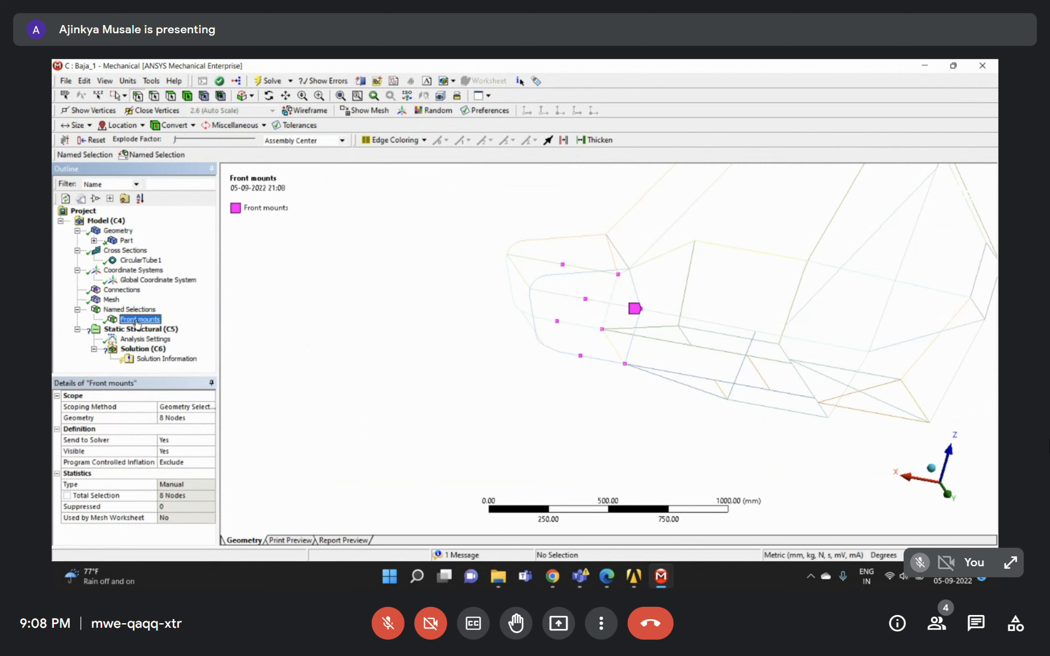
{"action": "middle_click_drag", "start_coordinate": [736, 342], "coordinate": [609, 324]}
{"action": "right_click_drag", "start_coordinate": [544, 245], "coordinate": [689, 376]}
{"action": "mouse_move", "coordinate": [656, 320]}
{"action": "middle_mouse_down"}
{"action": "mouse_move", "coordinate": [712, 314]}
{"action": "mouse_move", "coordinate": [673, 329]}
{"action": "middle_mouse_up"}
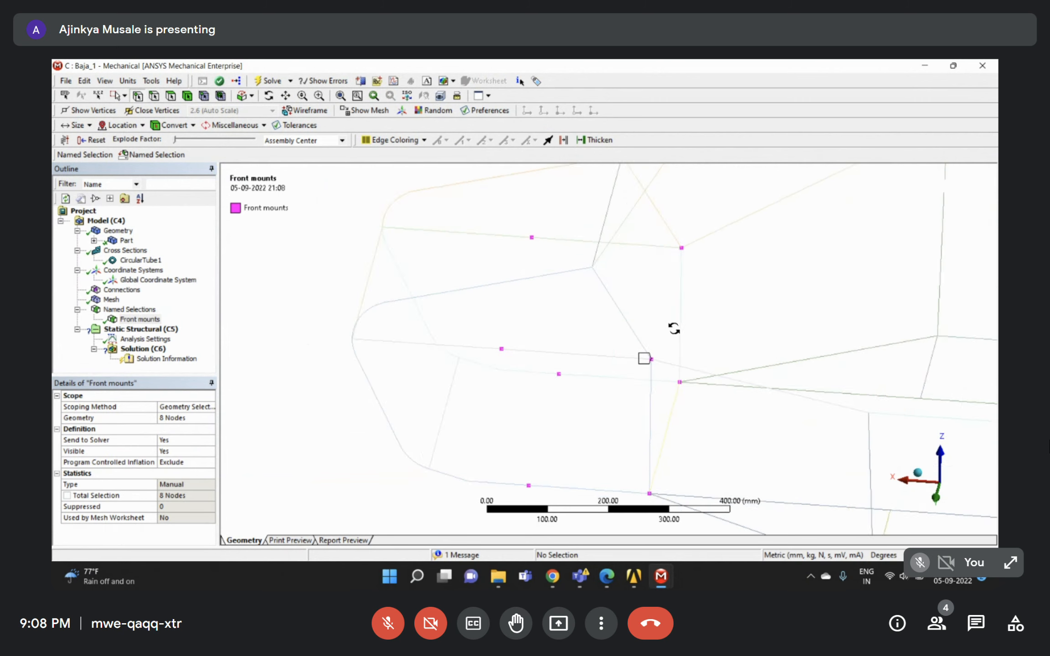
{"action": "scroll", "coordinate": [665, 329], "scroll_direction": "down", "scroll_amount": 3}
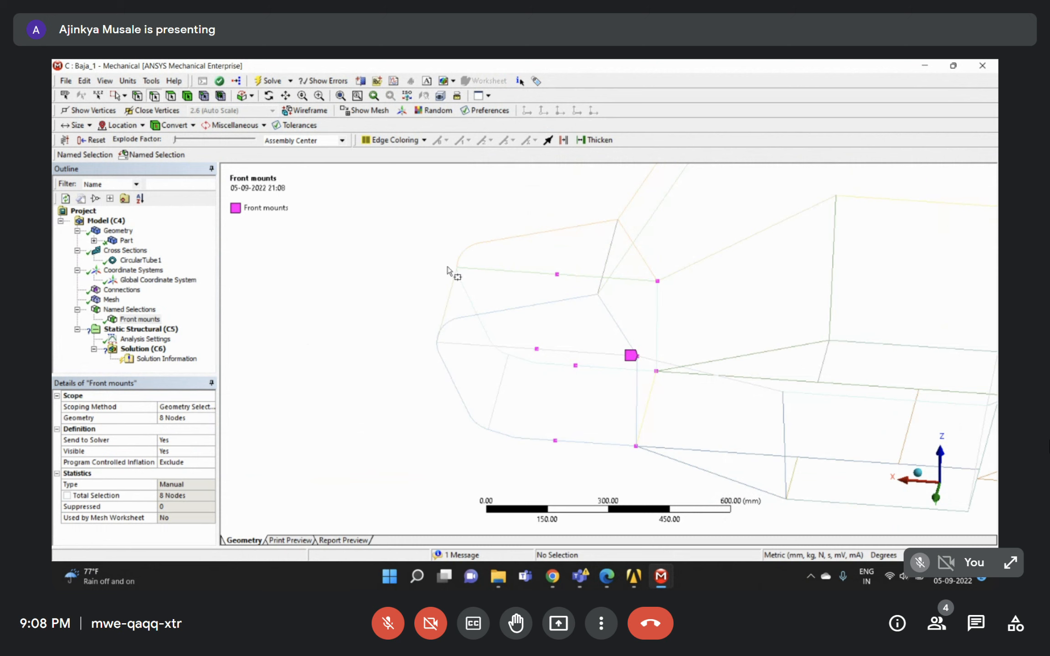
Switch to single selection and try picking vertices on the near front side frame while Front mounts is displayed.
{"action": "left_click", "coordinate": [124, 96]}
{"action": "left_click", "coordinate": [131, 105]}
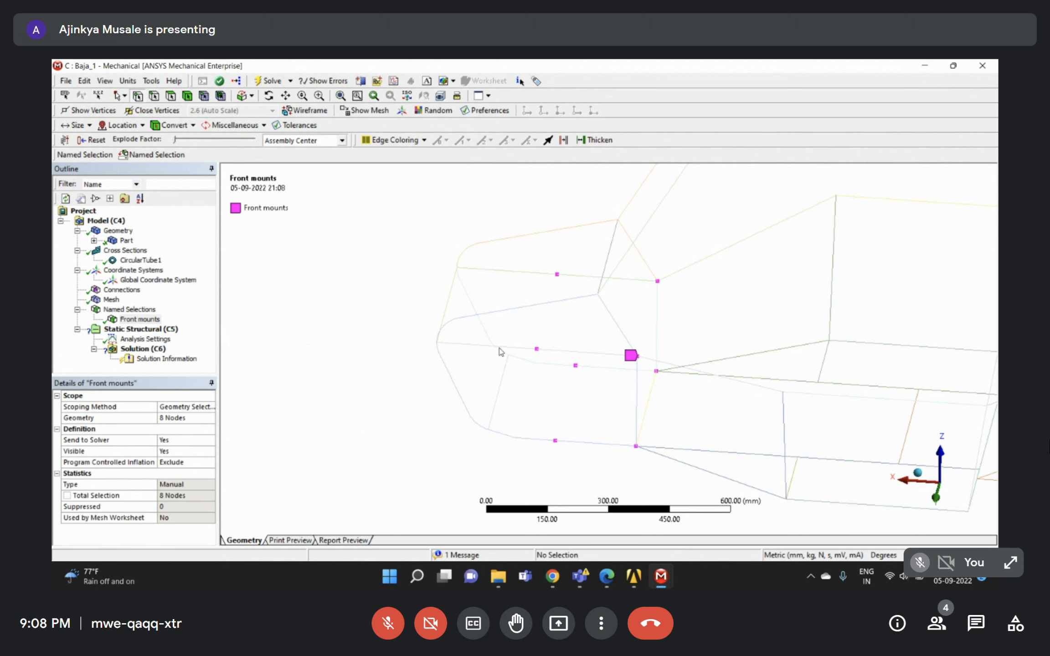
{"action": "middle_click_drag", "start_coordinate": [627, 356], "coordinate": [659, 356]}
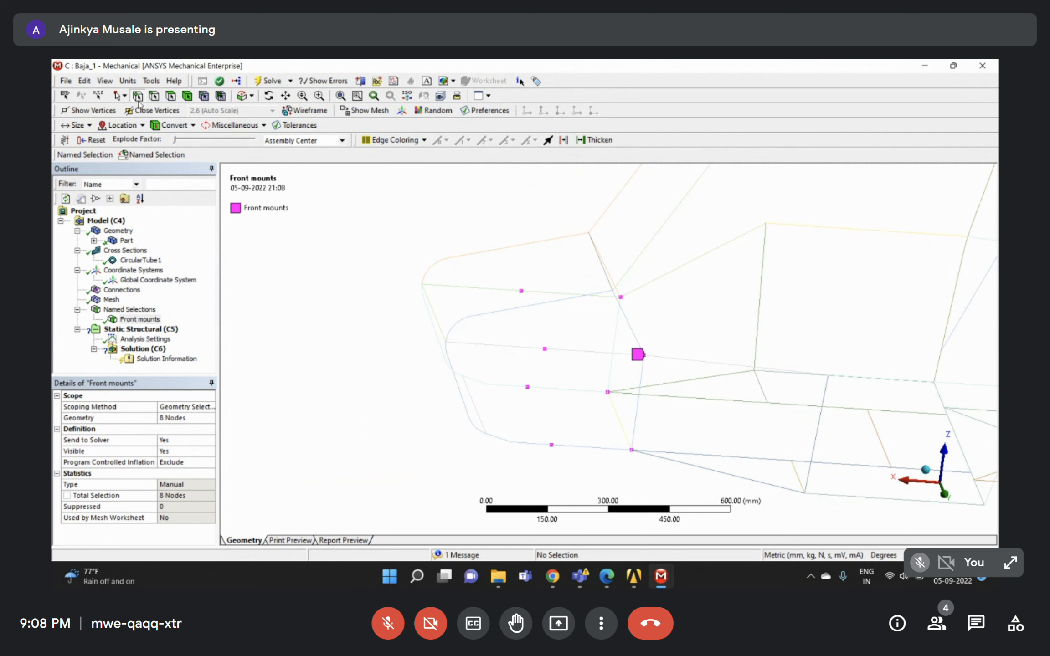
{"action": "left_click", "coordinate": [445, 342]}
{"action": "left_click", "coordinate": [645, 355]}
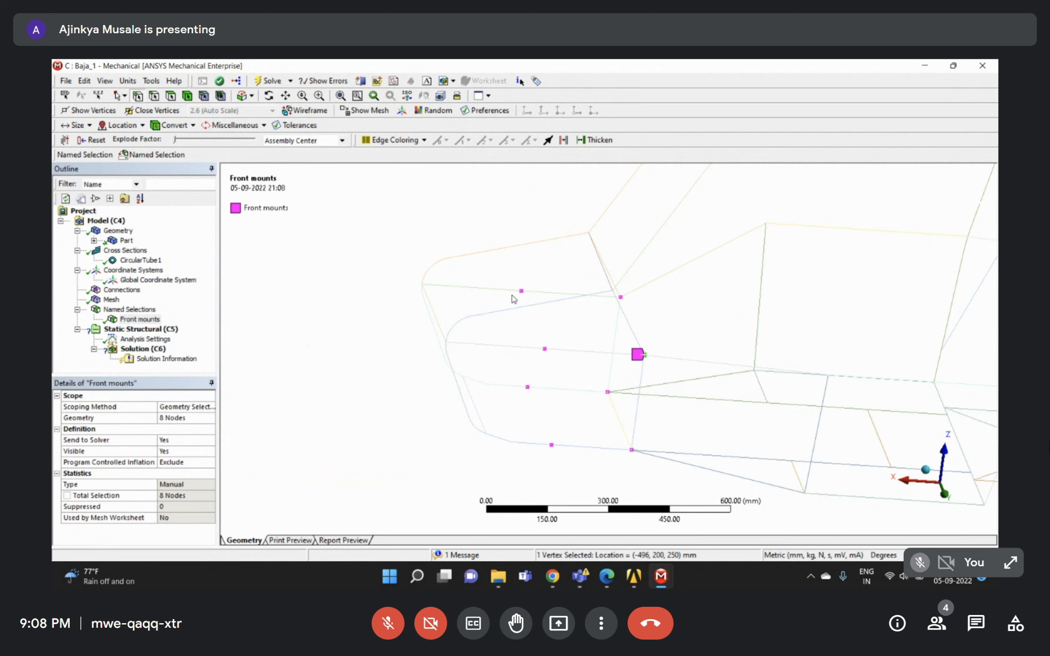
{"action": "mouse_move", "coordinate": [583, 374]}
{"action": "middle_mouse_down"}
{"action": "mouse_move", "coordinate": [558, 361]}
{"action": "mouse_move", "coordinate": [565, 380]}
{"action": "middle_mouse_up"}
{"action": "left_click", "coordinate": [348, 333]}
{"action": "left_click", "coordinate": [157, 321]}
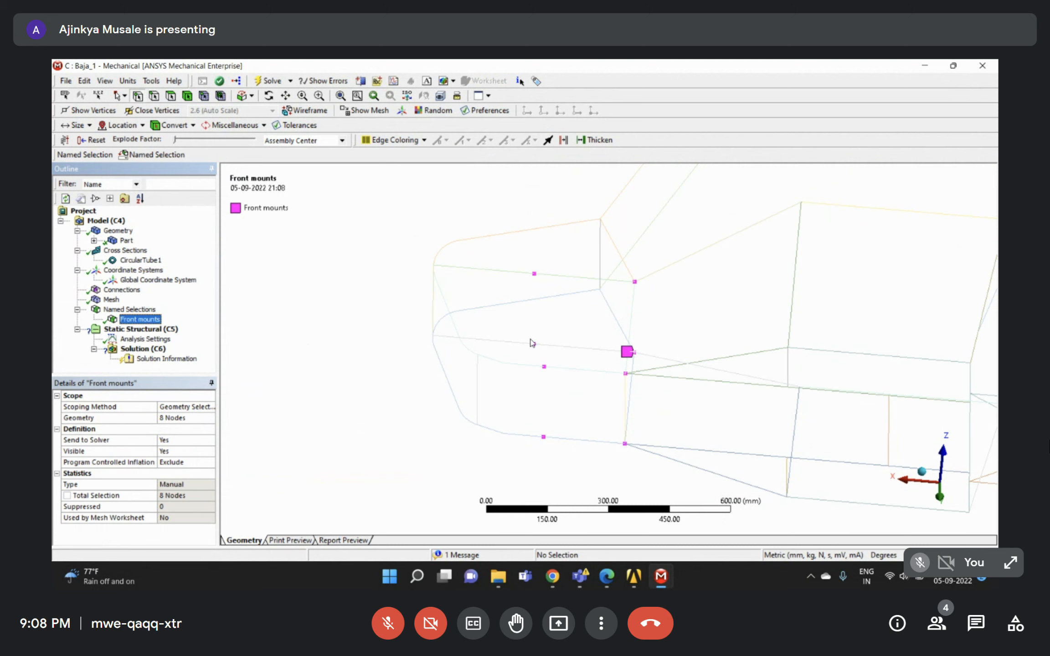
Select the four corner vertices of the near front side frame and insert a named selection scoped to them.
{"action": "left_click", "coordinate": [144, 311]}
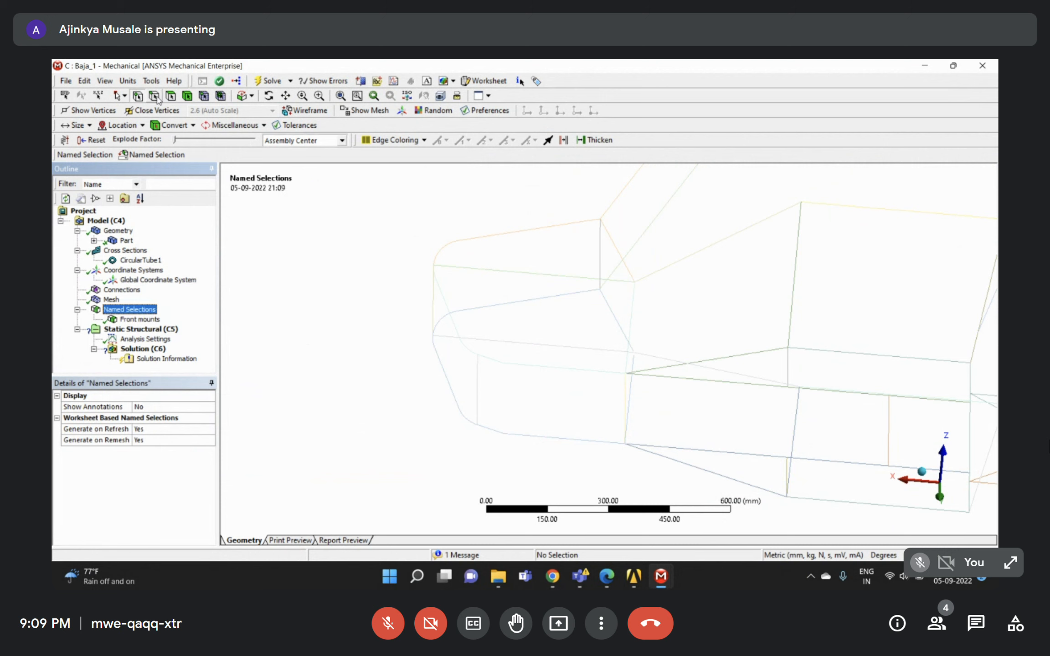
{"action": "left_click", "coordinate": [433, 337]}
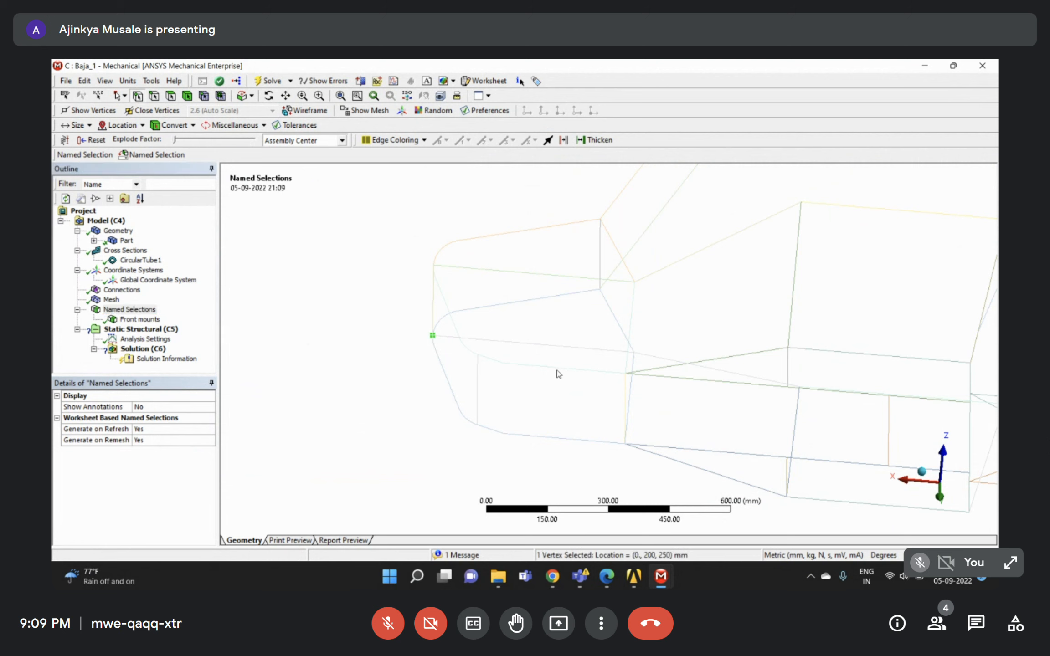
{"action": "left_click", "coordinate": [633, 353], "text": "ctrl"}
{"action": "left_click", "coordinate": [624, 444], "text": "ctrl"}
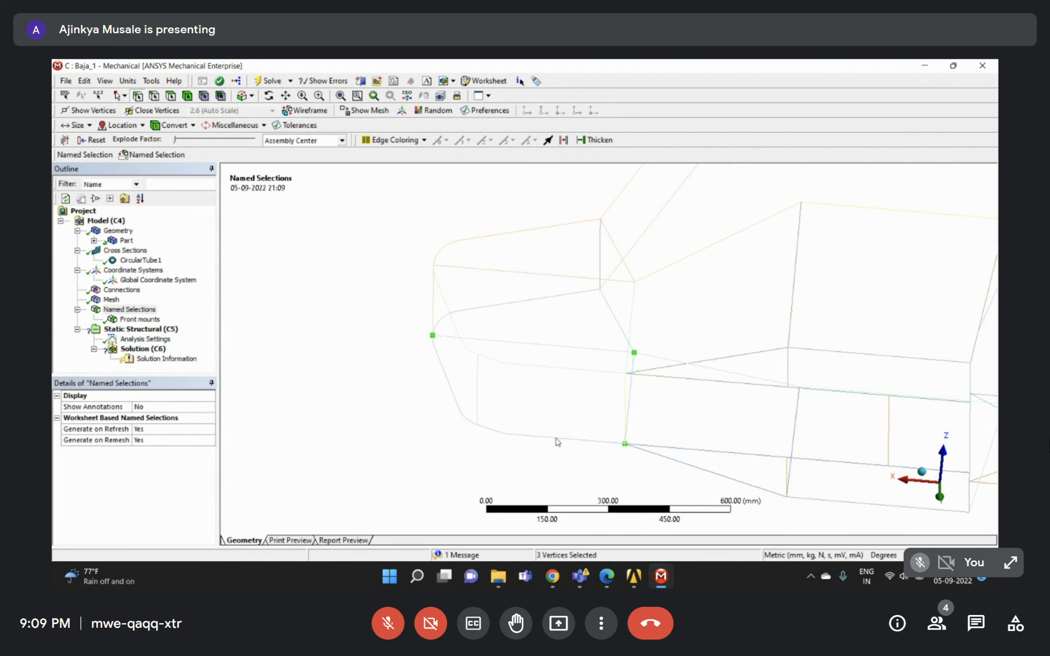
{"action": "left_click", "coordinate": [476, 426], "text": "ctrl"}
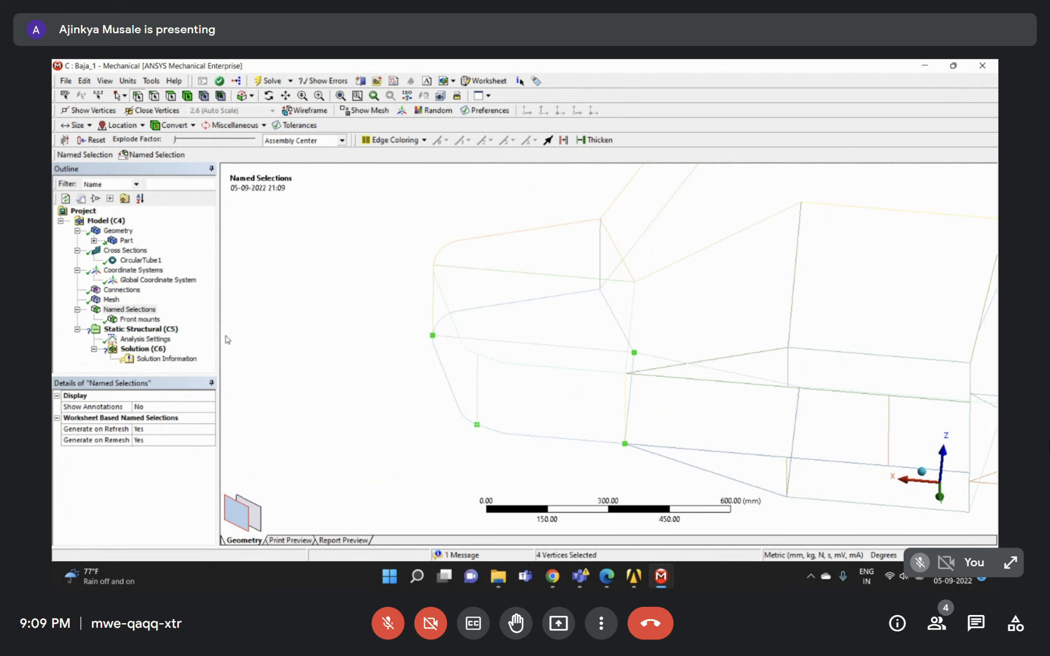
{"action": "right_click", "coordinate": [118, 311]}
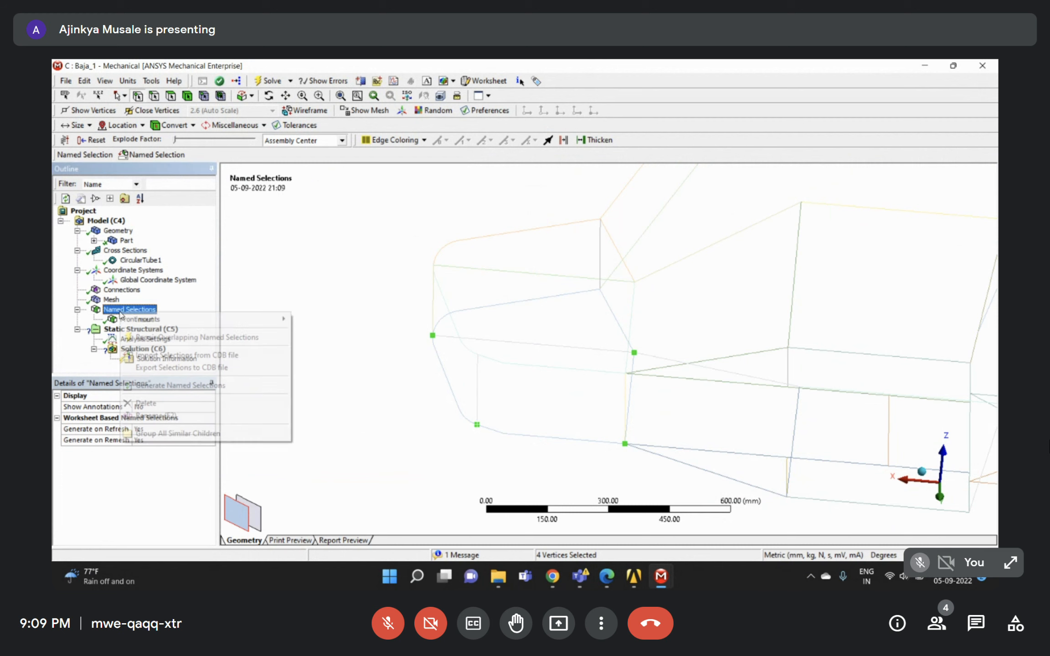
{"action": "mouse_move", "coordinate": [228, 325]}
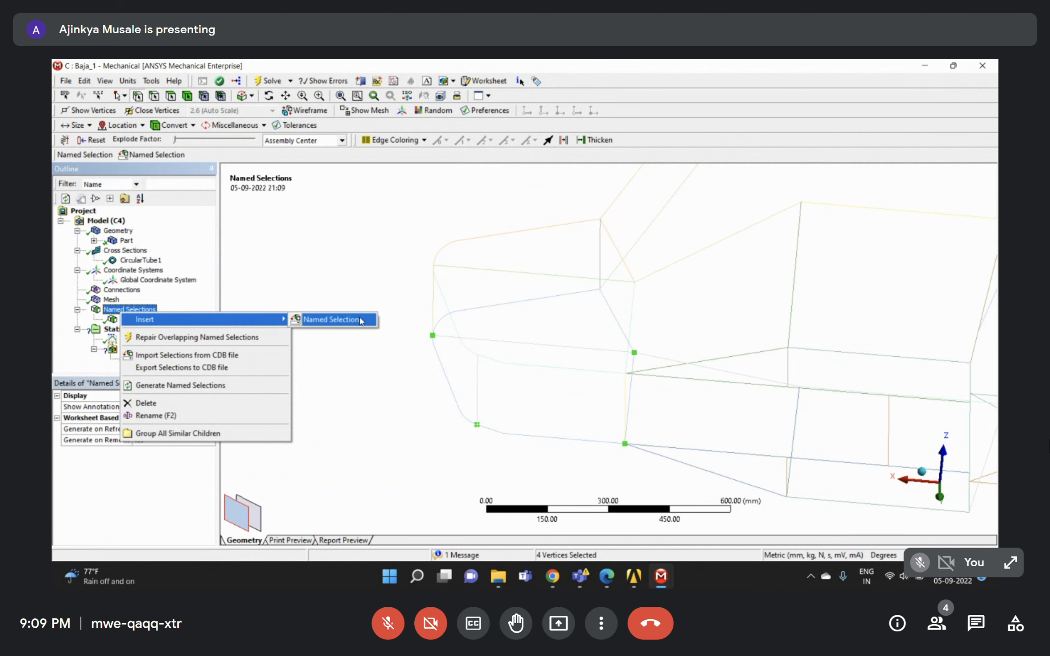
{"action": "left_click", "coordinate": [334, 321]}
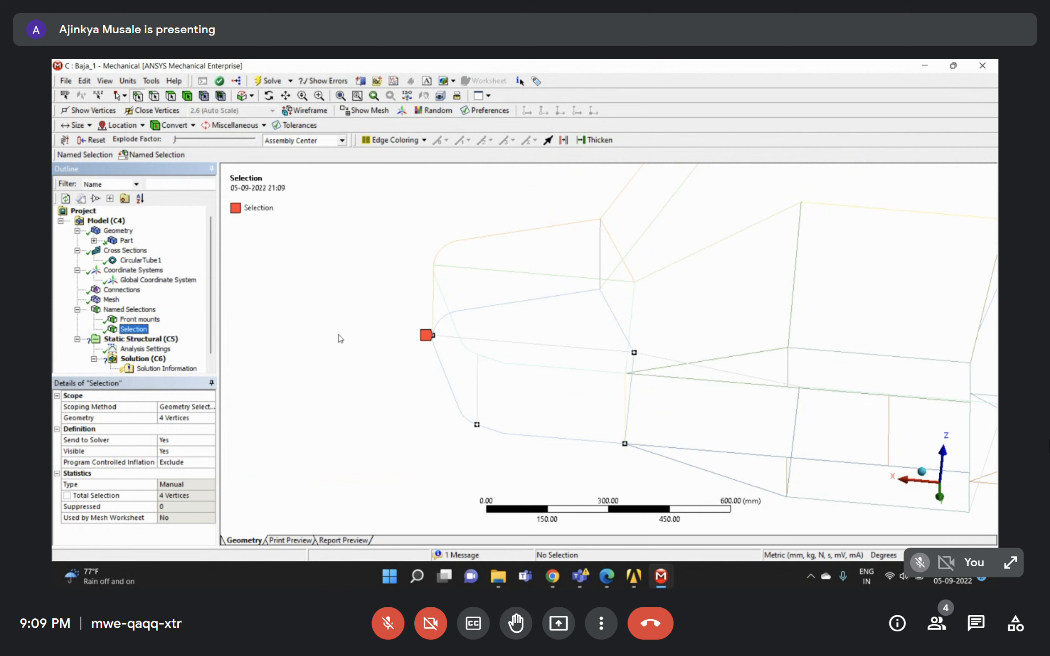
Compare the node-based Front mounts named selection with the vertex-based one on the front frame.
{"action": "left_click", "coordinate": [123, 321]}
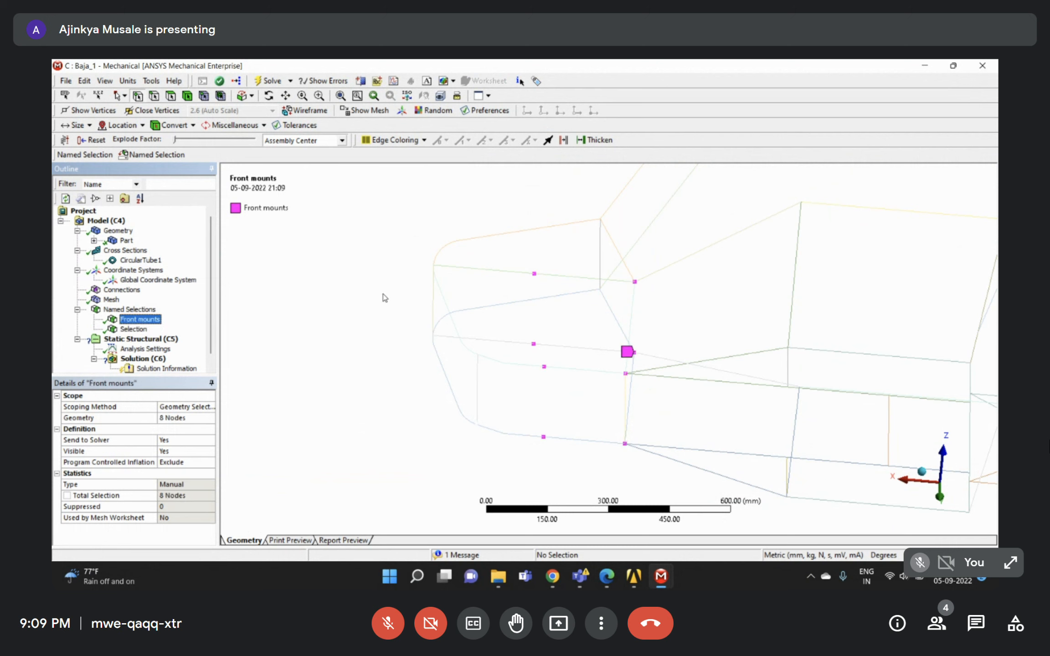
{"action": "left_click", "coordinate": [134, 329]}
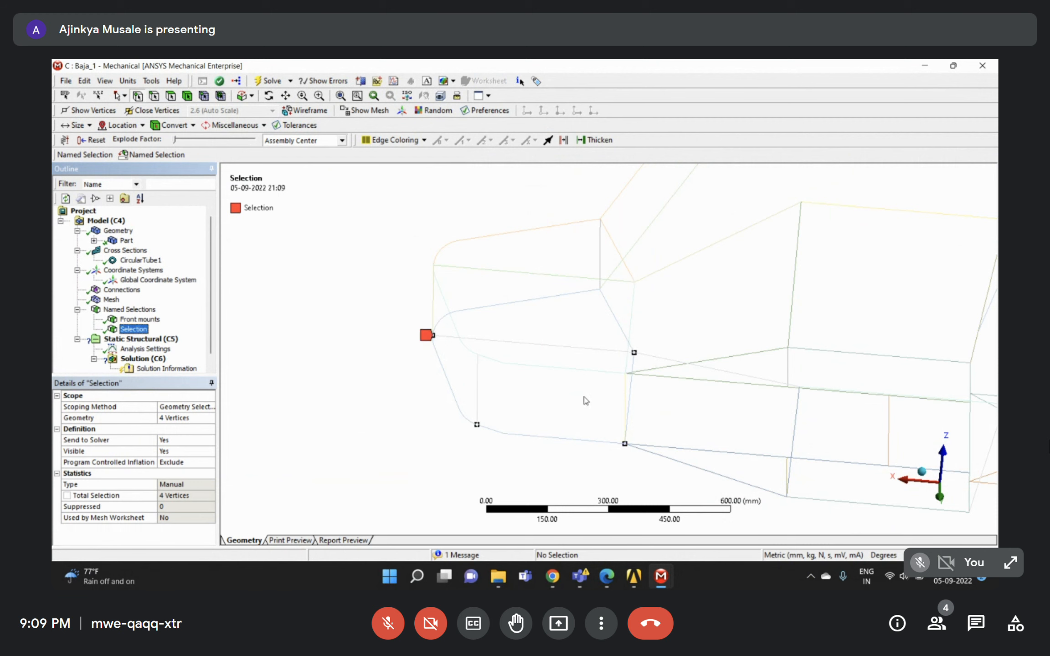
{"action": "mouse_move", "coordinate": [532, 403]}
{"action": "middle_mouse_down"}
{"action": "mouse_move", "coordinate": [520, 349]}
{"action": "mouse_move", "coordinate": [505, 345]}
{"action": "middle_mouse_up"}
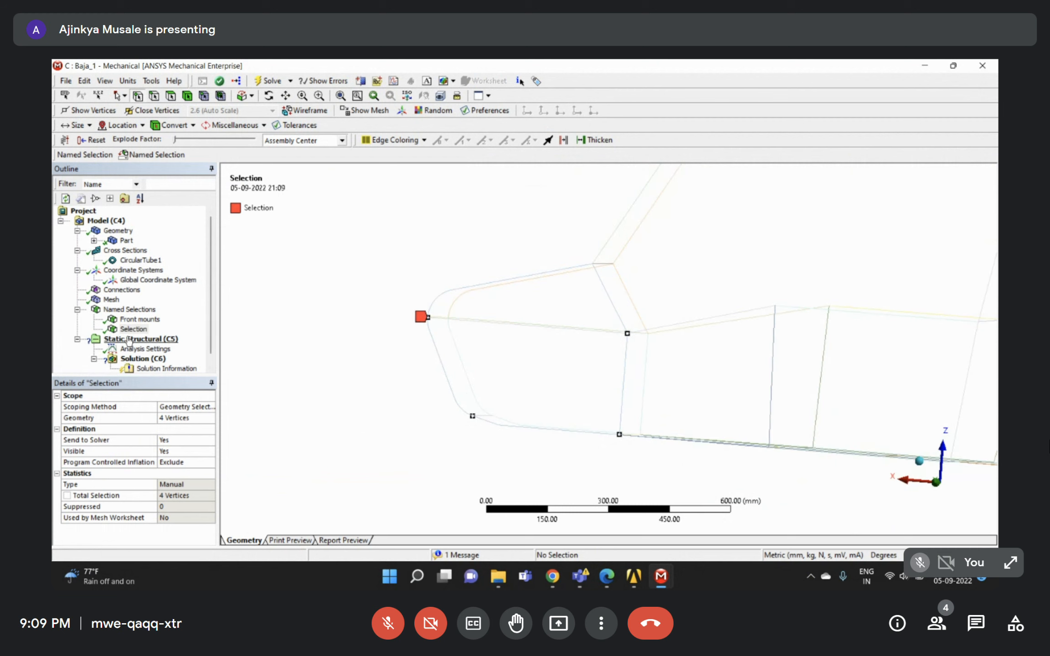
Create a nodal named selection from the vertex-based Selection and compare the two on the front frame.
{"action": "right_click", "coordinate": [140, 331]}
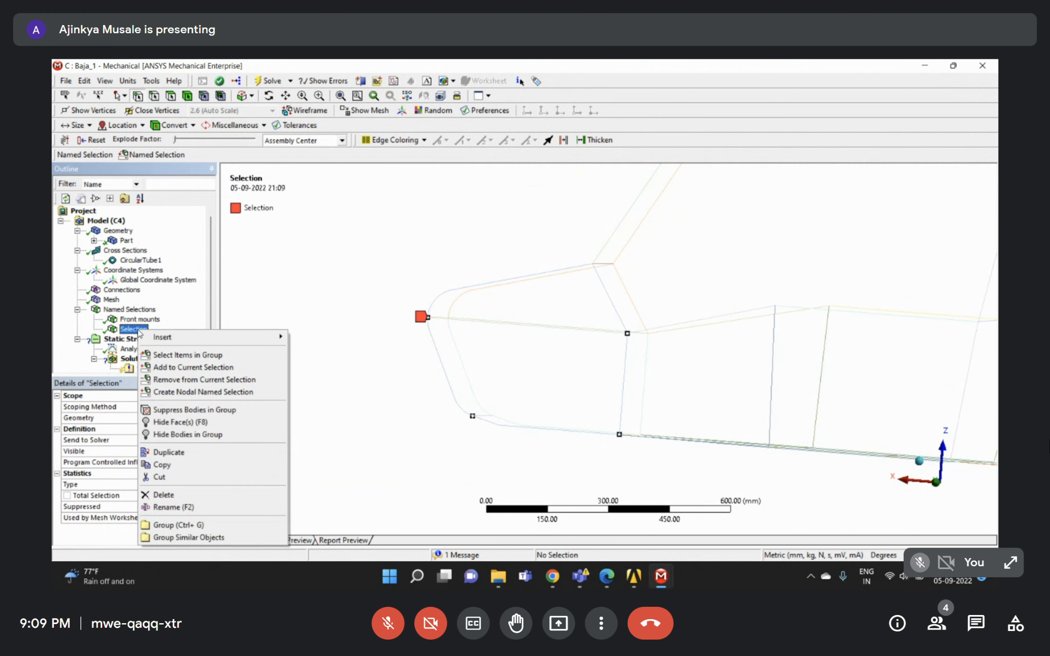
{"action": "left_click", "coordinate": [189, 393]}
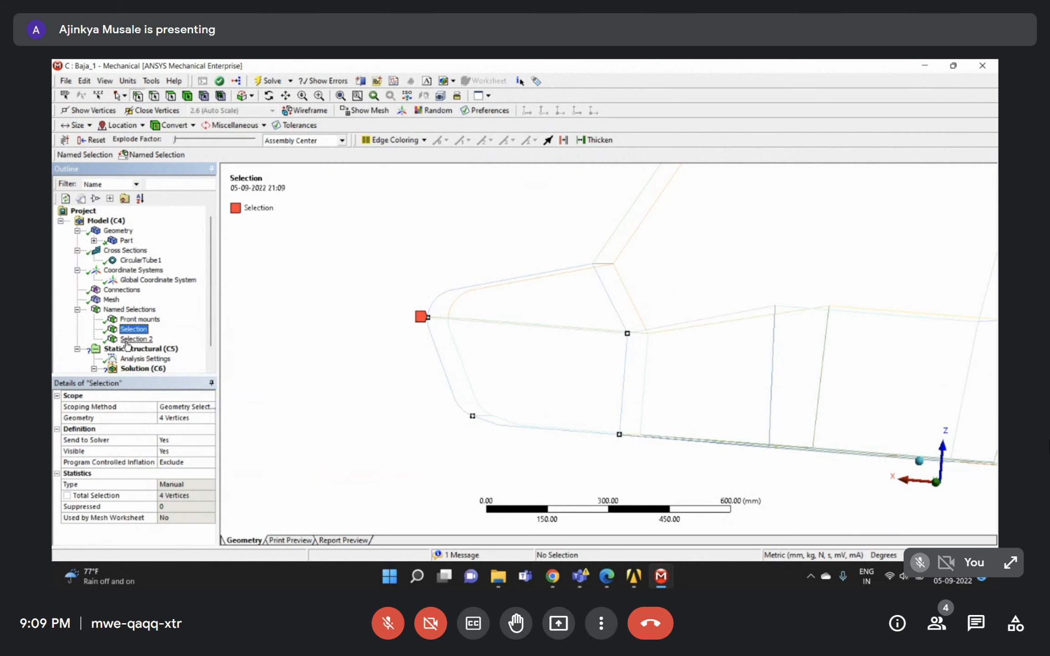
{"action": "left_click", "coordinate": [128, 341]}
{"action": "middle_click_drag", "start_coordinate": [507, 302], "coordinate": [520, 300]}
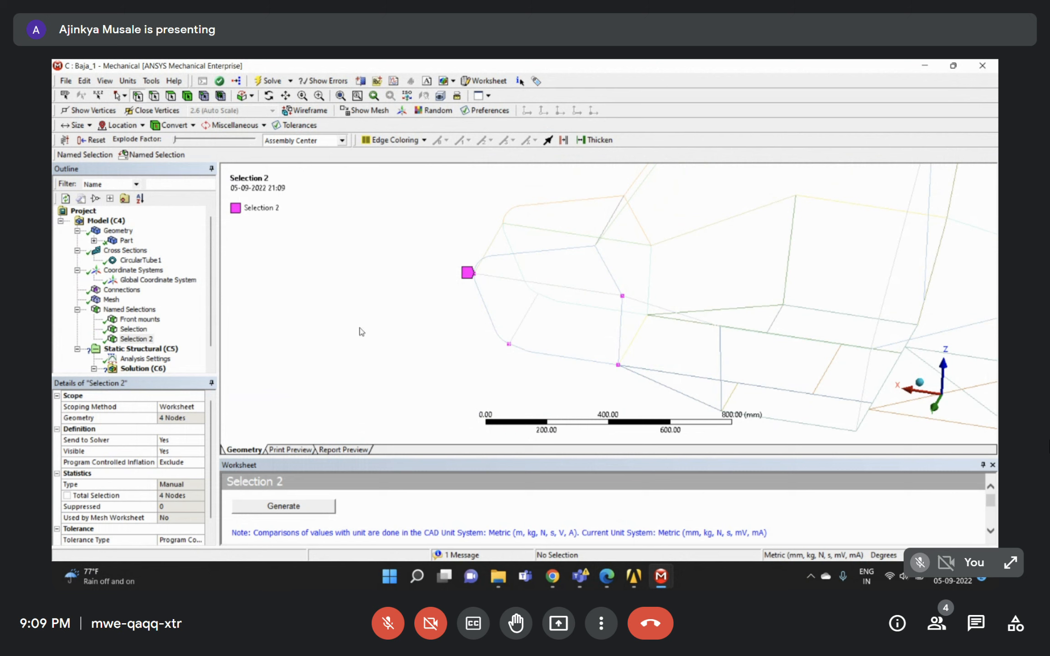
{"action": "middle_click_drag", "start_coordinate": [452, 329], "coordinate": [479, 317]}
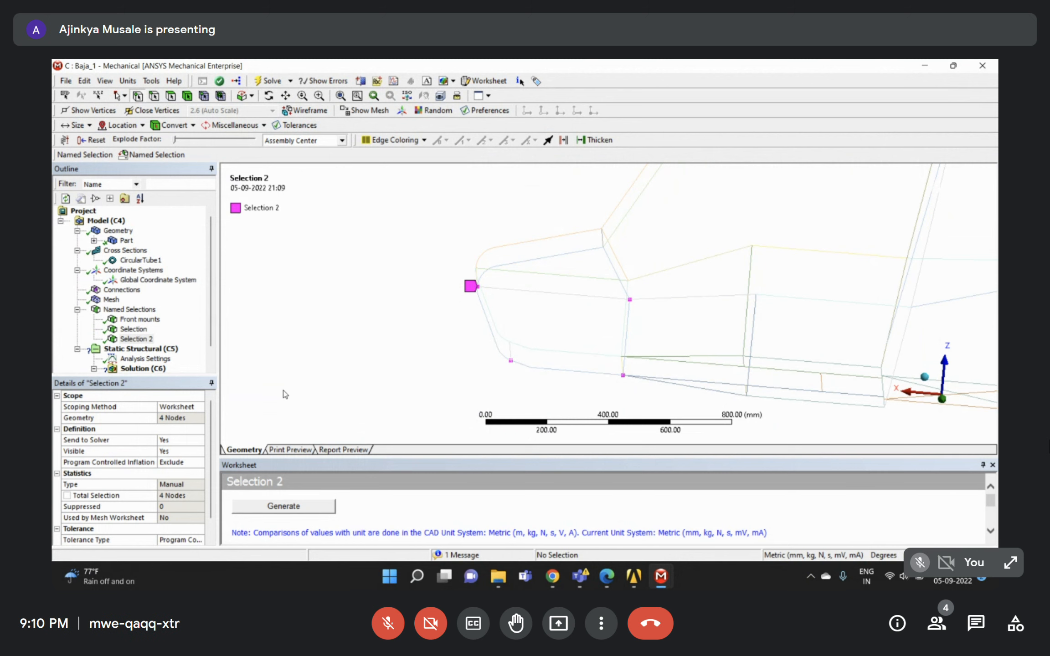
{"action": "left_click", "coordinate": [134, 330]}
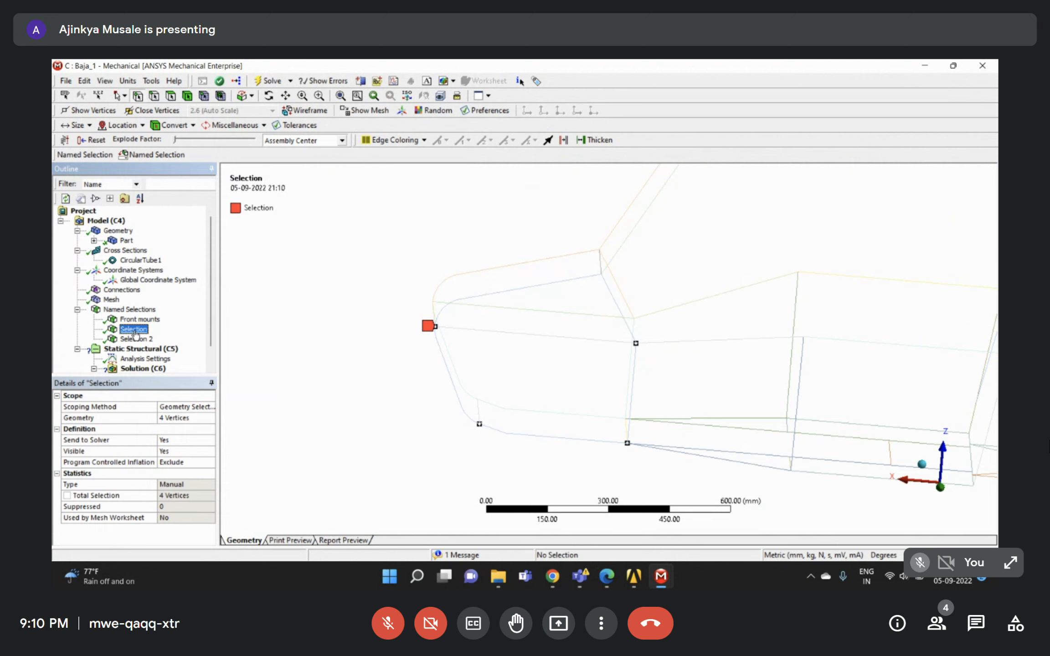
{"action": "left_click", "coordinate": [135, 339]}
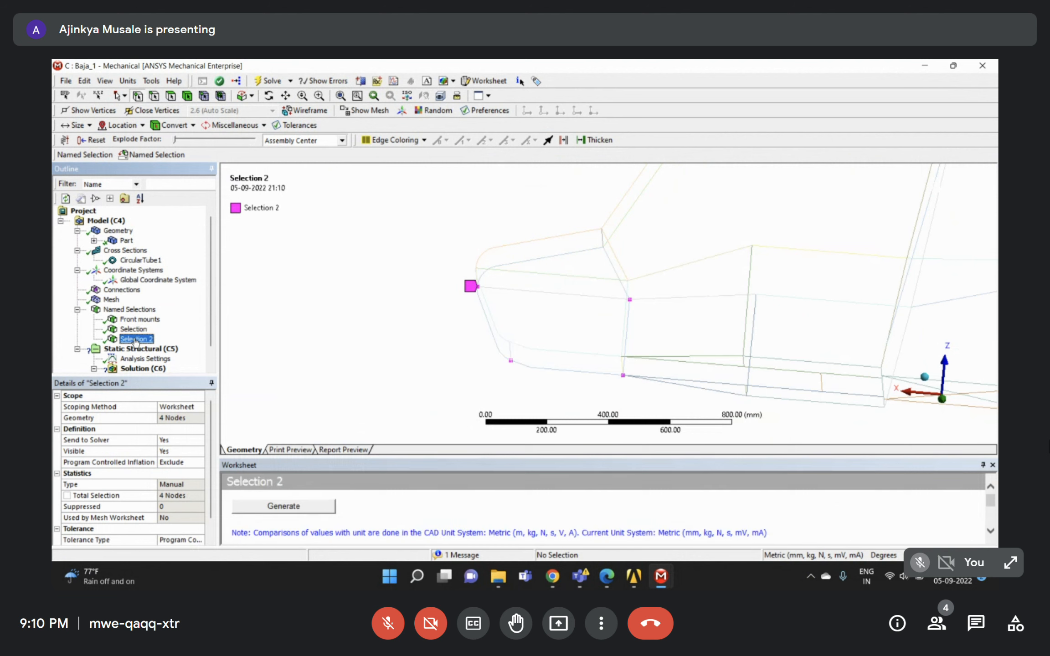
Delete the demonstration named selections Selection and Selection 2.
{"action": "left_click", "coordinate": [134, 329], "text": "ctrl"}
{"action": "right_click", "coordinate": [138, 331]}
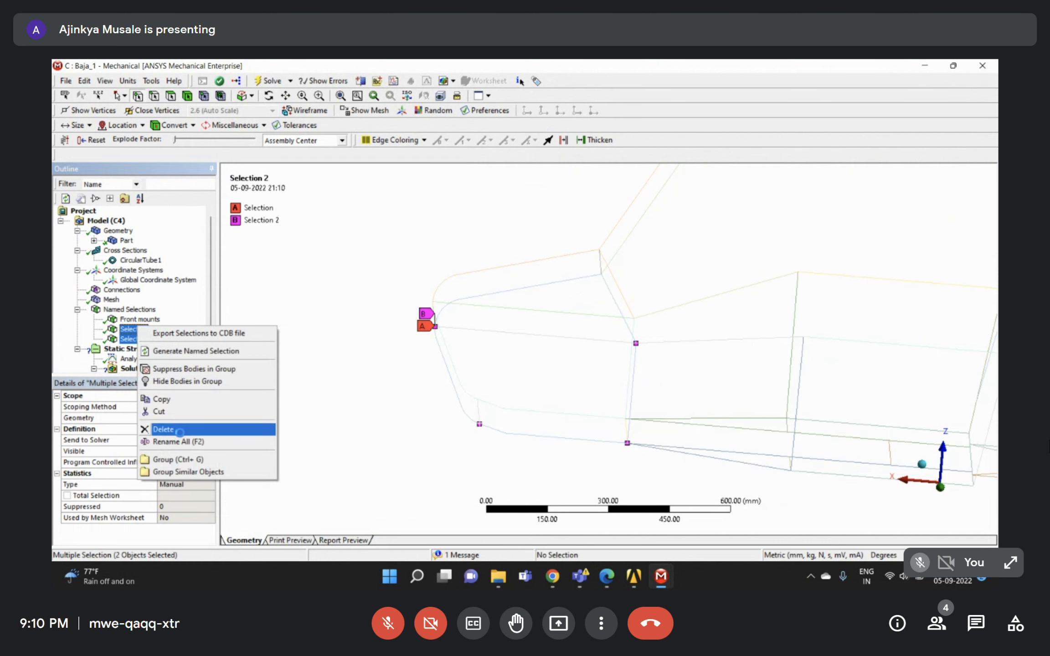
{"action": "left_click", "coordinate": [186, 429]}
{"action": "left_click", "coordinate": [511, 364]}
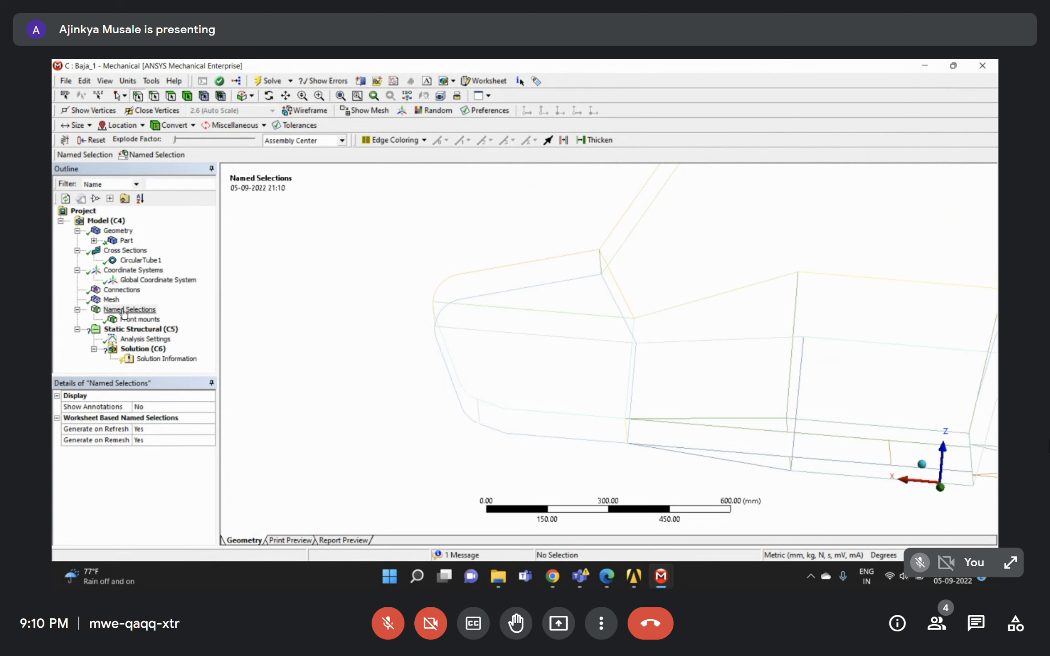
Check the Front mounts nodes against the Front Suspension Mounts figure in Assignment 2.pdf and against the beam mesh.
{"action": "left_click", "coordinate": [139, 329]}
{"action": "left_click", "coordinate": [139, 319]}
{"action": "middle_click_drag", "start_coordinate": [627, 385], "coordinate": [575, 364]}
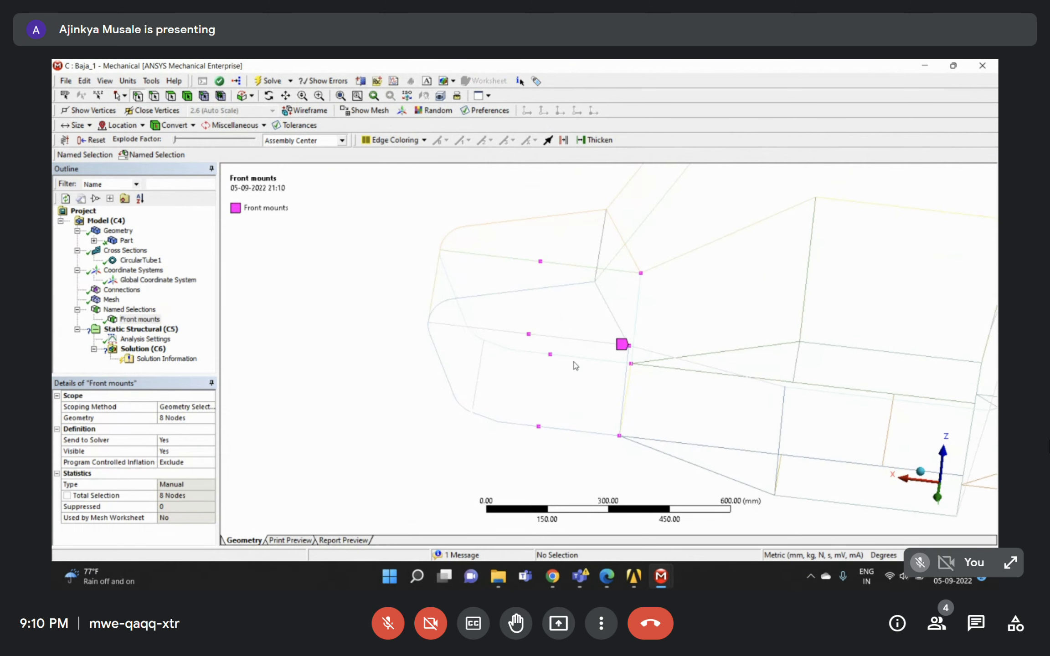
{"action": "scroll", "coordinate": [556, 360], "scroll_direction": "down", "scroll_amount": 4}
{"action": "scroll", "coordinate": [641, 373], "scroll_direction": "down", "scroll_amount": 1}
{"action": "middle_click_drag", "start_coordinate": [646, 374], "coordinate": [663, 345], "text": "ctrl"}
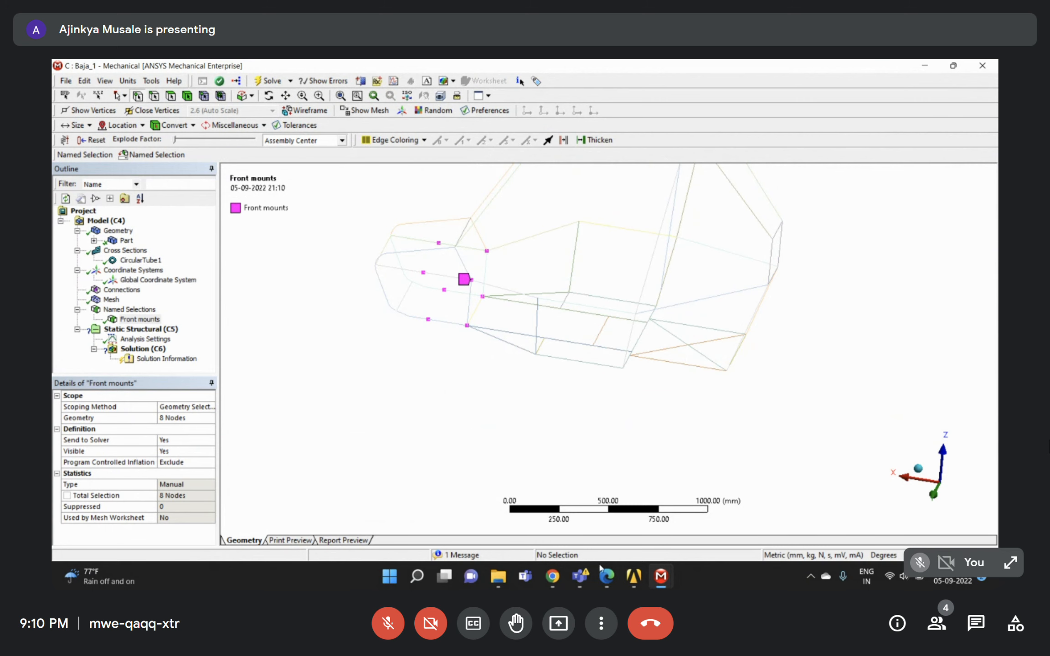
{"action": "mouse_move", "coordinate": [607, 577]}
{"action": "left_click", "coordinate": [617, 540]}
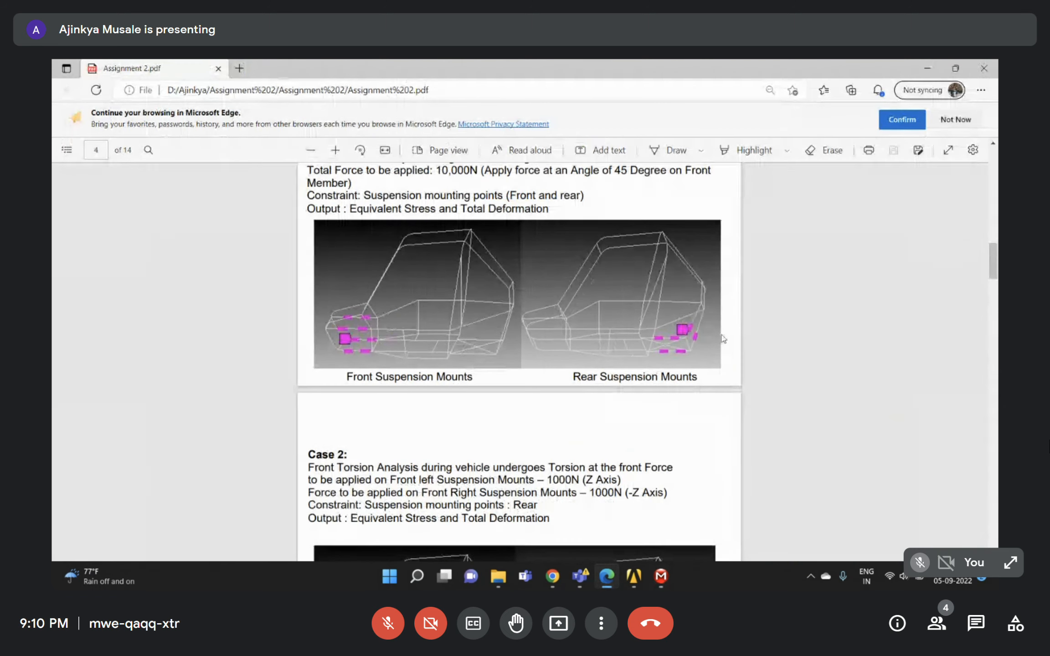
{"action": "left_click", "coordinate": [927, 72]}
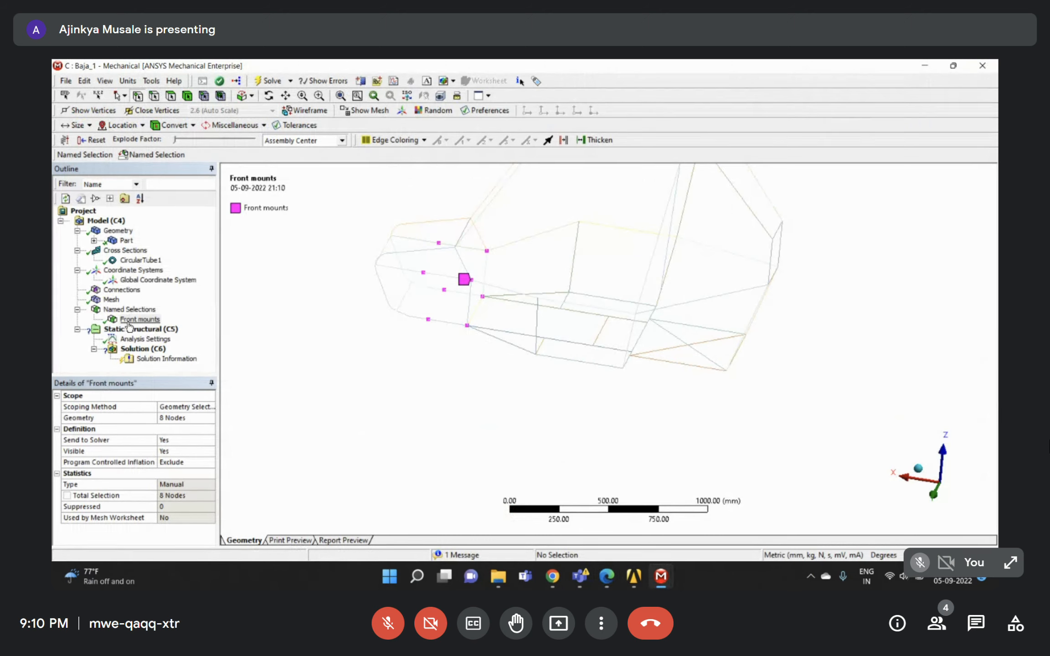
{"action": "left_click", "coordinate": [109, 301]}
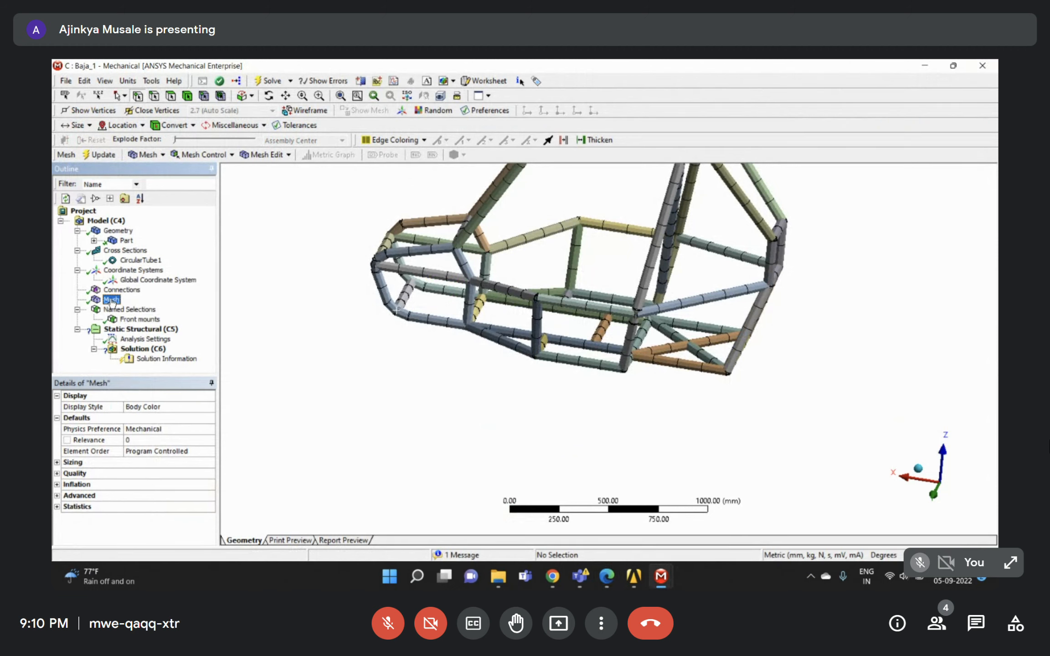
{"action": "left_click", "coordinate": [139, 319]}
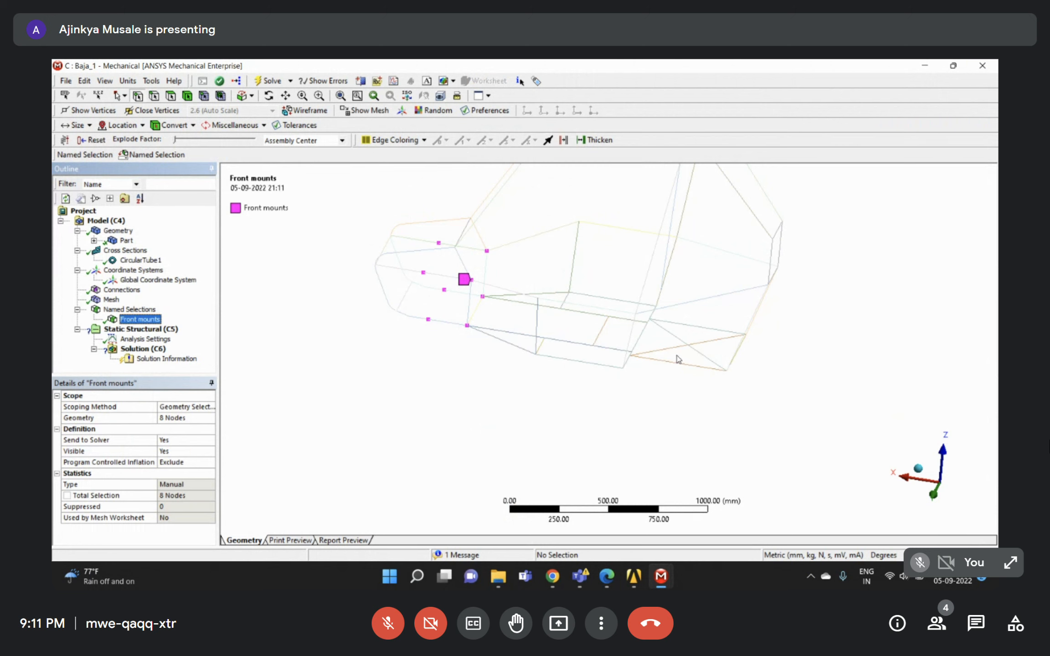
With node box selection on the mesh, select the near lower rear corner node and the node midway along the near lower rear side member.
{"action": "left_click", "coordinate": [111, 300]}
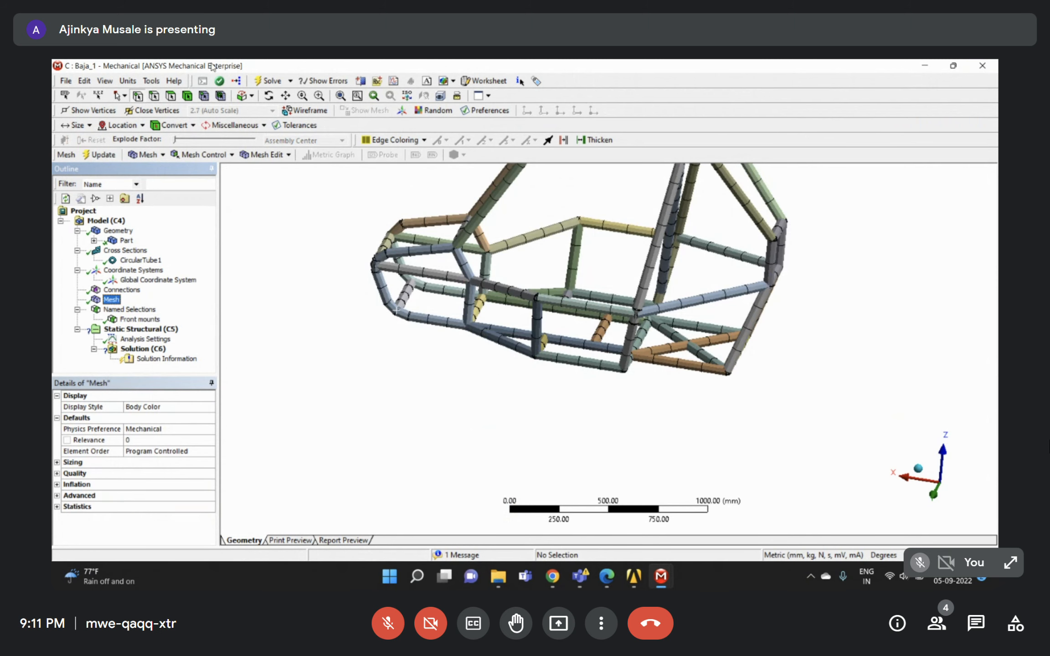
{"action": "left_click", "coordinate": [204, 97]}
{"action": "left_click_drag", "start_coordinate": [630, 299], "coordinate": [750, 386]}
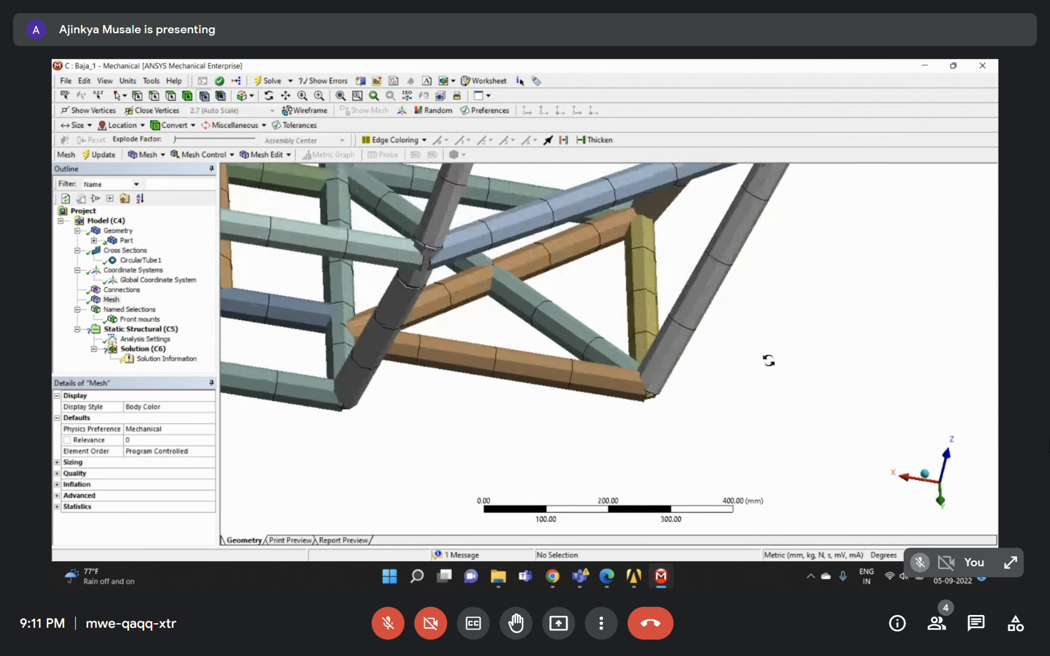
{"action": "left_click", "coordinate": [123, 96]}
{"action": "left_click", "coordinate": [139, 120]}
{"action": "left_click", "coordinate": [120, 125]}
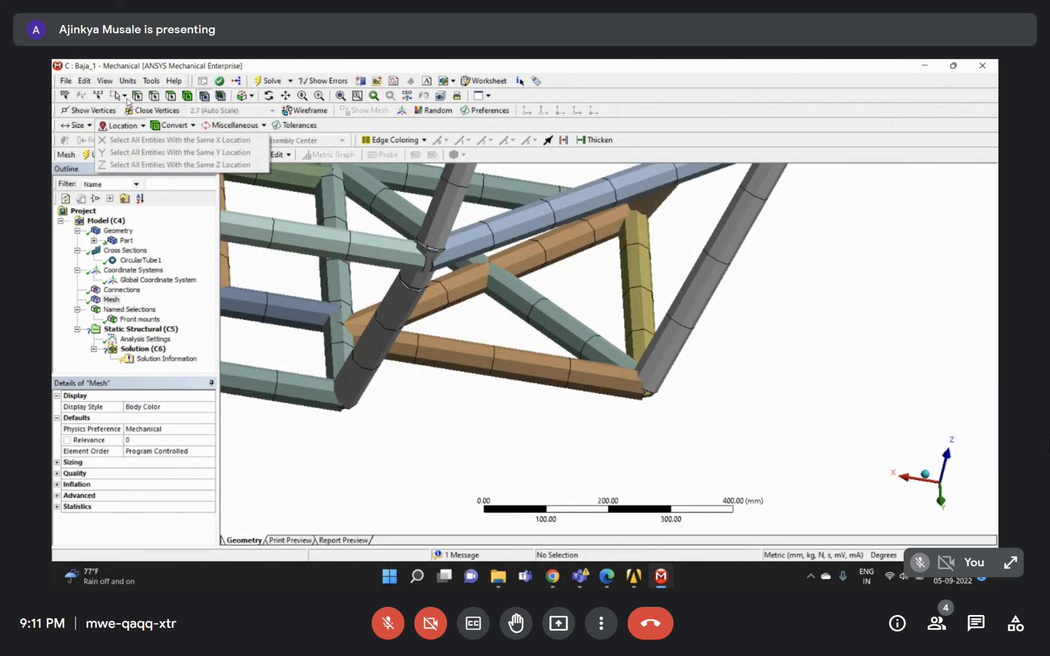
{"action": "left_click_drag", "start_coordinate": [624, 361], "coordinate": [665, 401]}
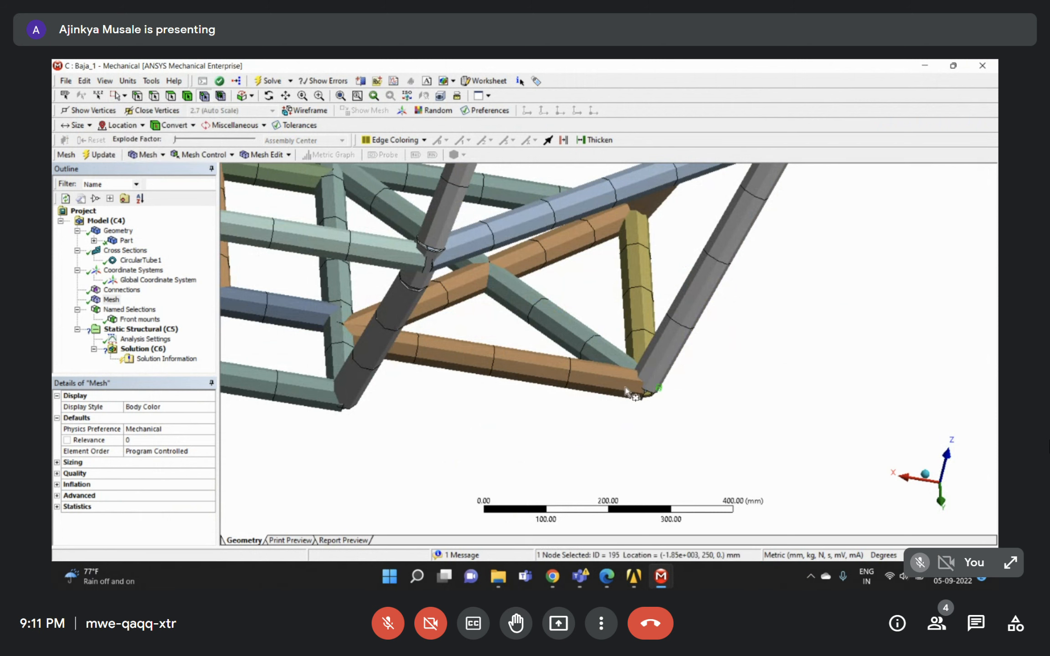
{"action": "left_click_drag", "start_coordinate": [486, 349], "coordinate": [510, 377], "text": "ctrl"}
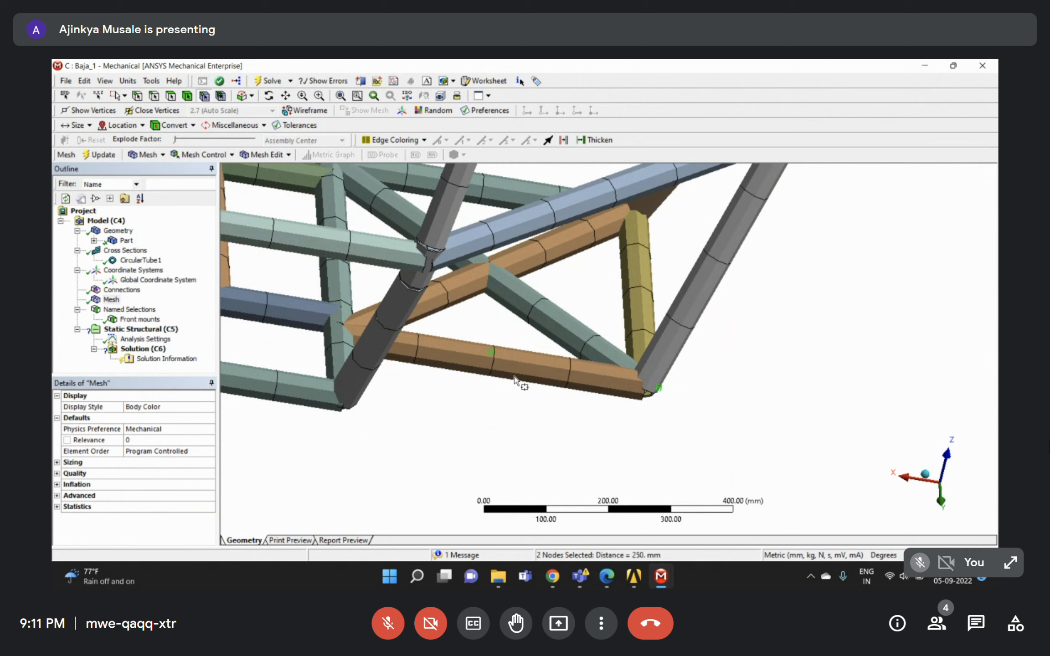
Add the far lower rear corner node, the far lower side member node and one node on each rear upright to the selection.
{"action": "scroll", "coordinate": [515, 373], "scroll_direction": "down", "scroll_amount": 2}
{"action": "middle_click_drag", "start_coordinate": [625, 286], "coordinate": [603, 276]}
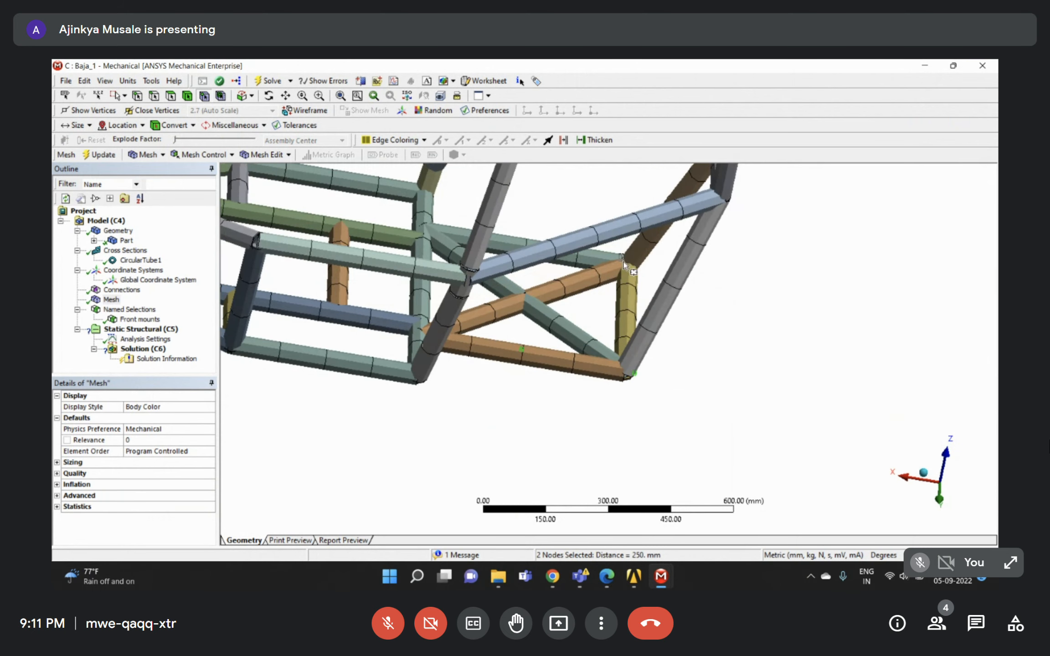
{"action": "left_click_drag", "start_coordinate": [636, 272], "coordinate": [638, 273], "text": "ctrl"}
{"action": "scroll", "coordinate": [638, 273], "scroll_direction": "down", "scroll_amount": 3}
{"action": "middle_click_drag", "start_coordinate": [638, 273], "coordinate": [573, 290]}
{"action": "left_click_drag", "start_coordinate": [574, 288], "coordinate": [595, 313], "text": "ctrl"}
{"action": "mouse_move", "coordinate": [673, 326]}
{"action": "middle_mouse_down"}
{"action": "mouse_move", "coordinate": [707, 328]}
{"action": "mouse_move", "coordinate": [675, 326]}
{"action": "middle_mouse_up"}
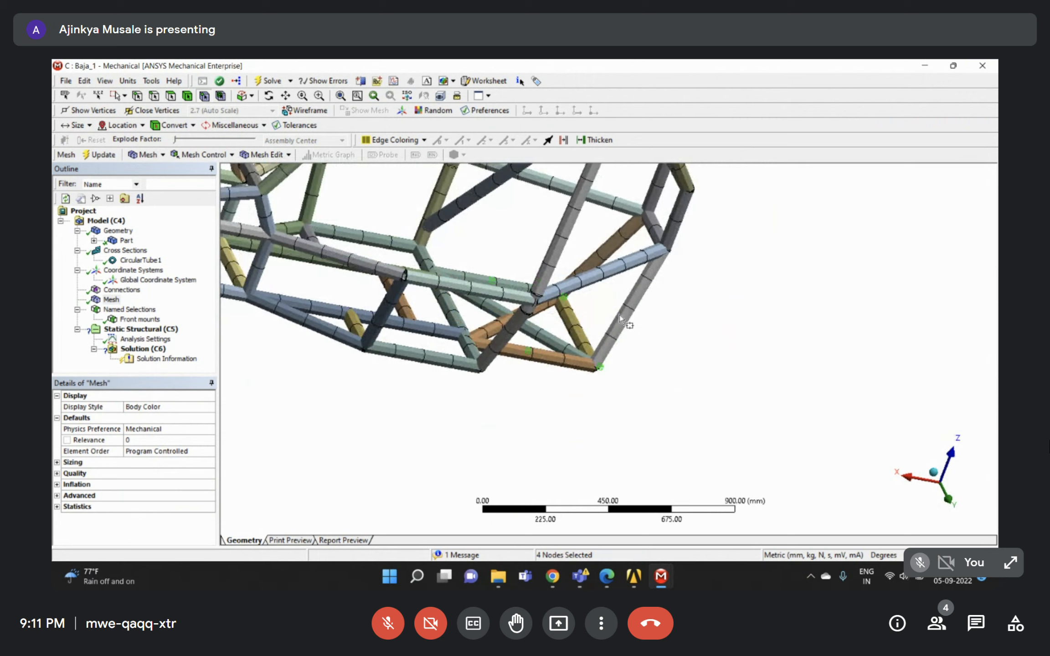
{"action": "left_click_drag", "start_coordinate": [620, 304], "coordinate": [664, 342], "text": "ctrl"}
{"action": "middle_click_drag", "start_coordinate": [656, 329], "coordinate": [582, 289]}
{"action": "left_click_drag", "start_coordinate": [644, 307], "coordinate": [656, 318], "text": "ctrl"}
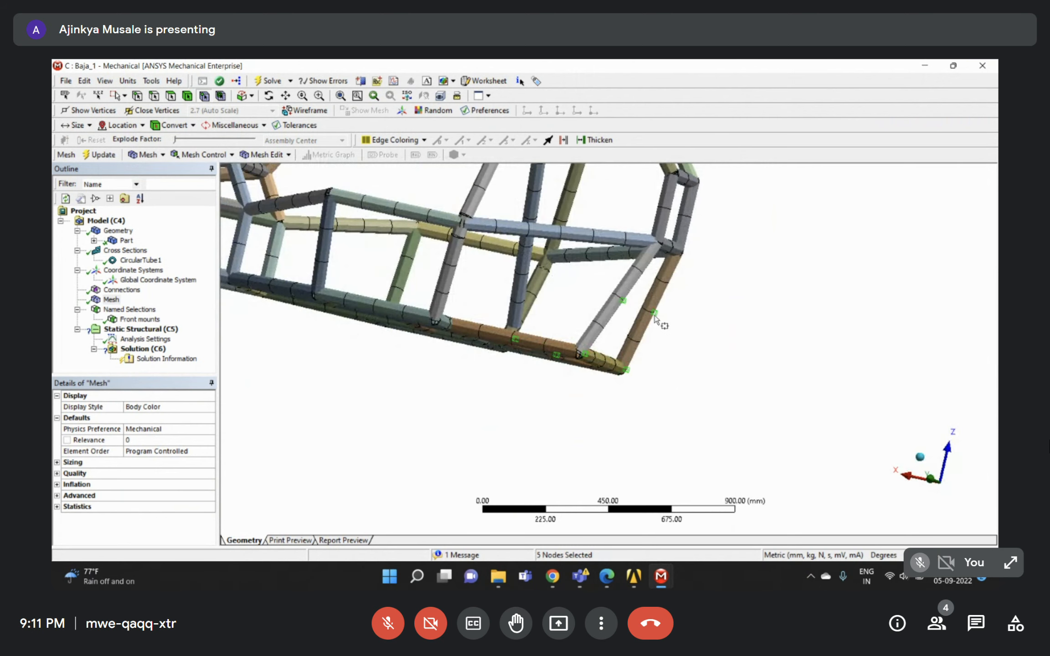
{"action": "middle_click_drag", "start_coordinate": [647, 325], "coordinate": [636, 354]}
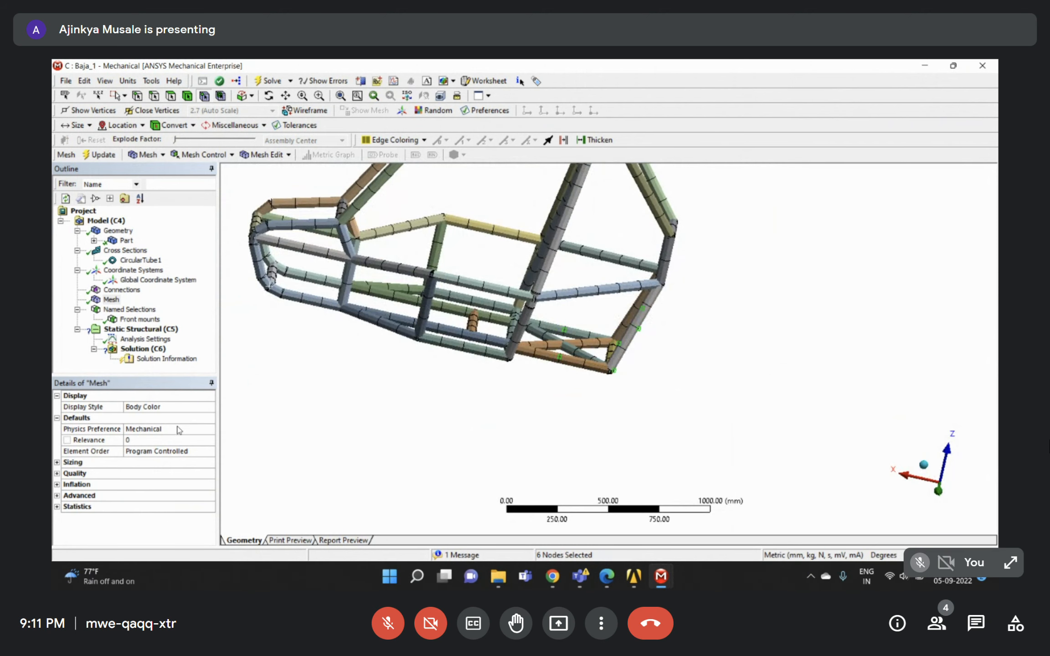
Create a named selection from the six selected rear nodes and rename it Rear mounts.
{"action": "right_click", "coordinate": [566, 338]}
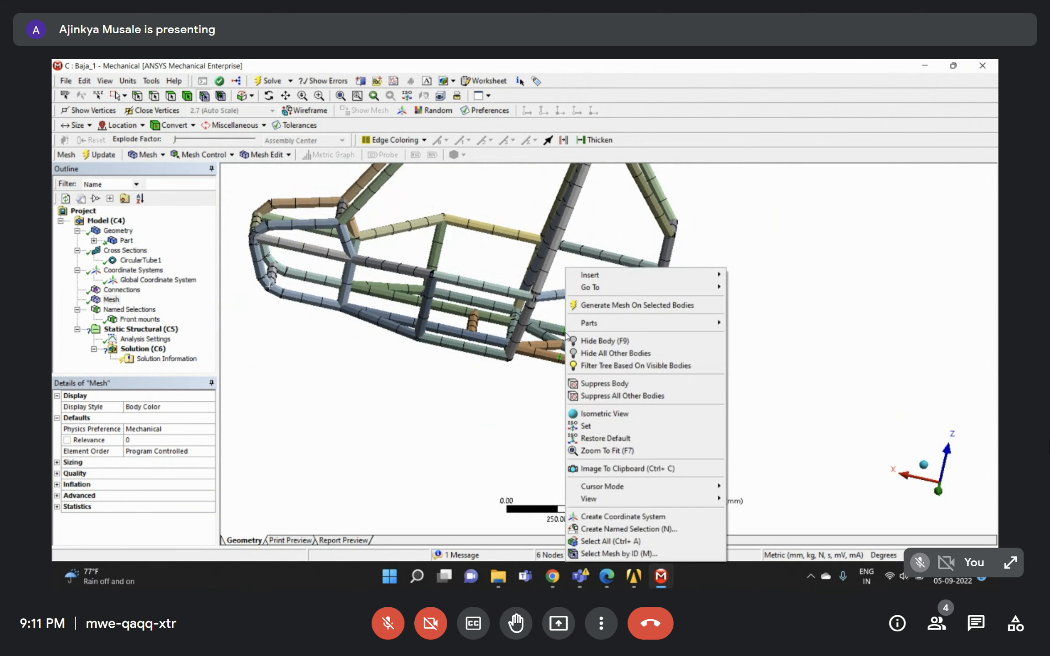
{"action": "left_click", "coordinate": [618, 530]}
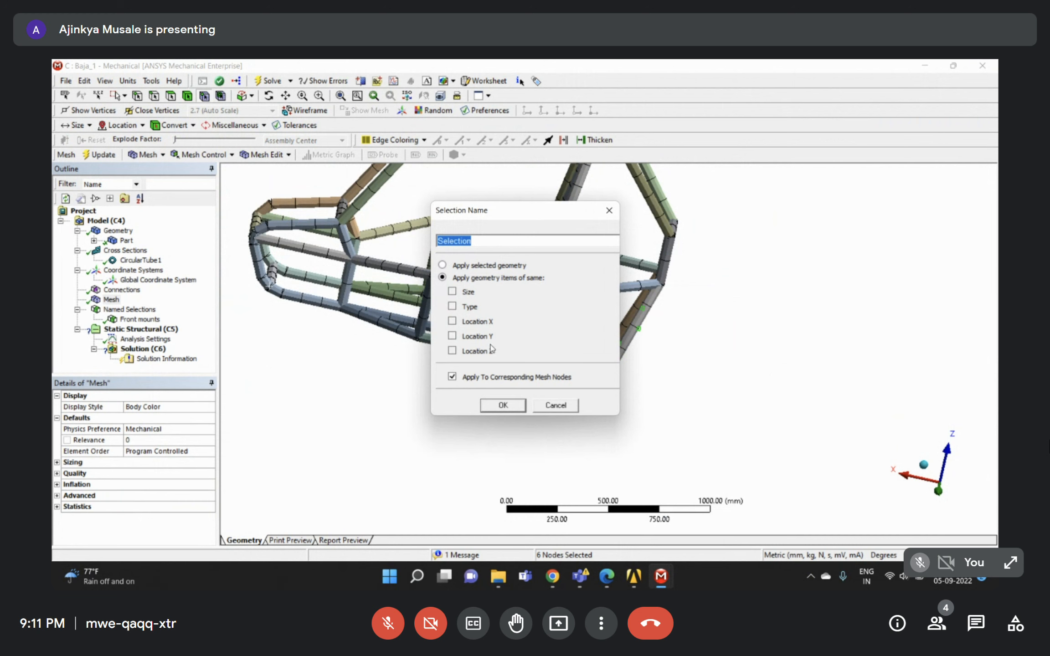
{"action": "left_click", "coordinate": [504, 407]}
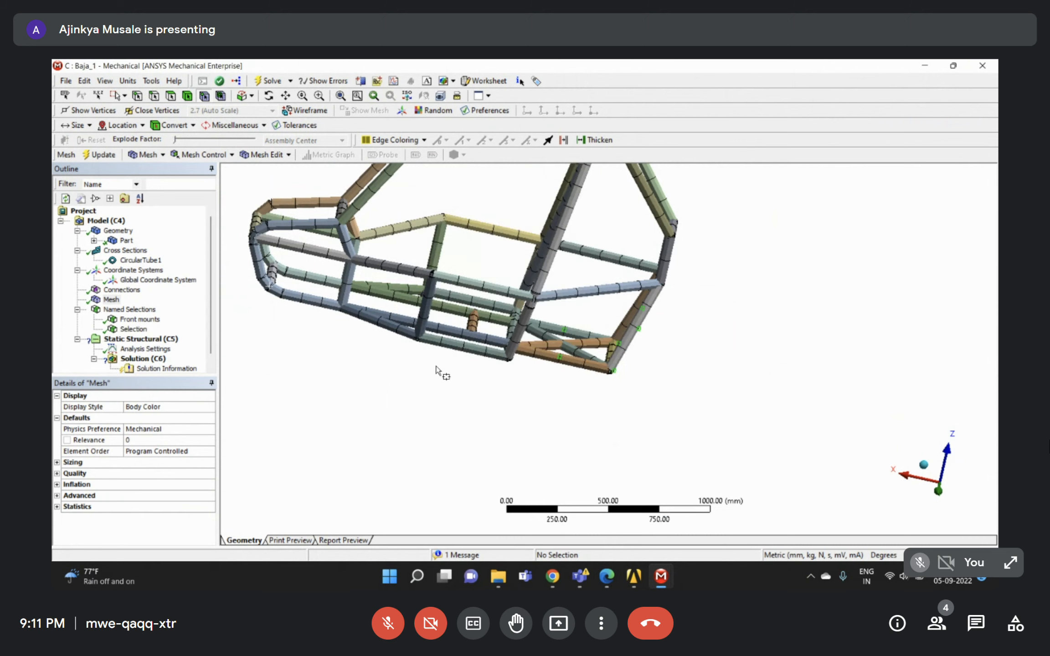
{"action": "left_click", "coordinate": [134, 329]}
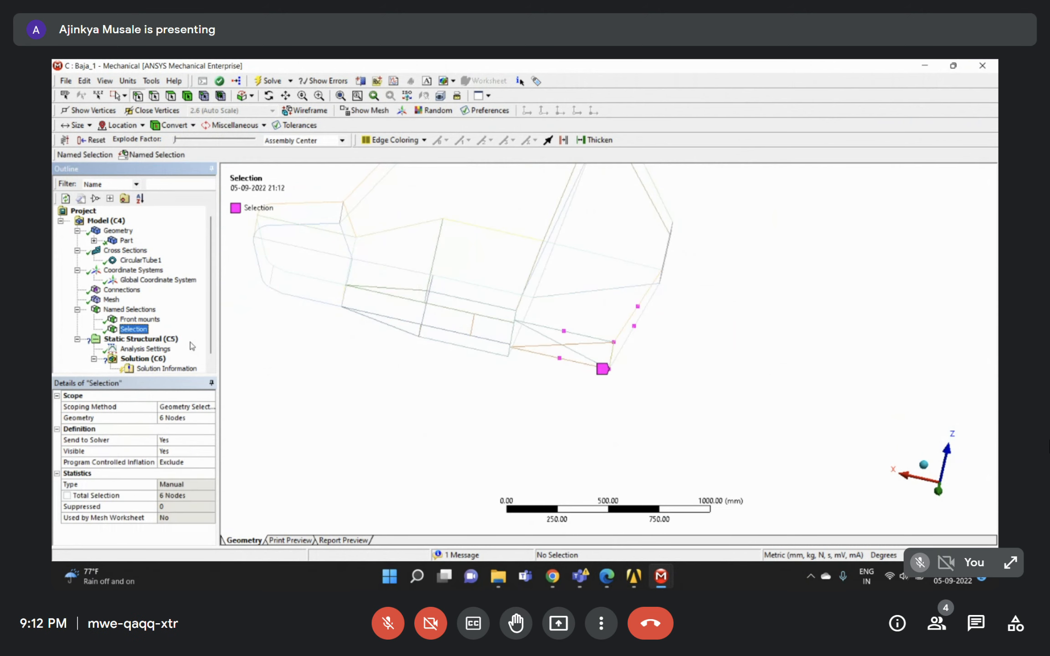
{"action": "right_click", "coordinate": [137, 329]}
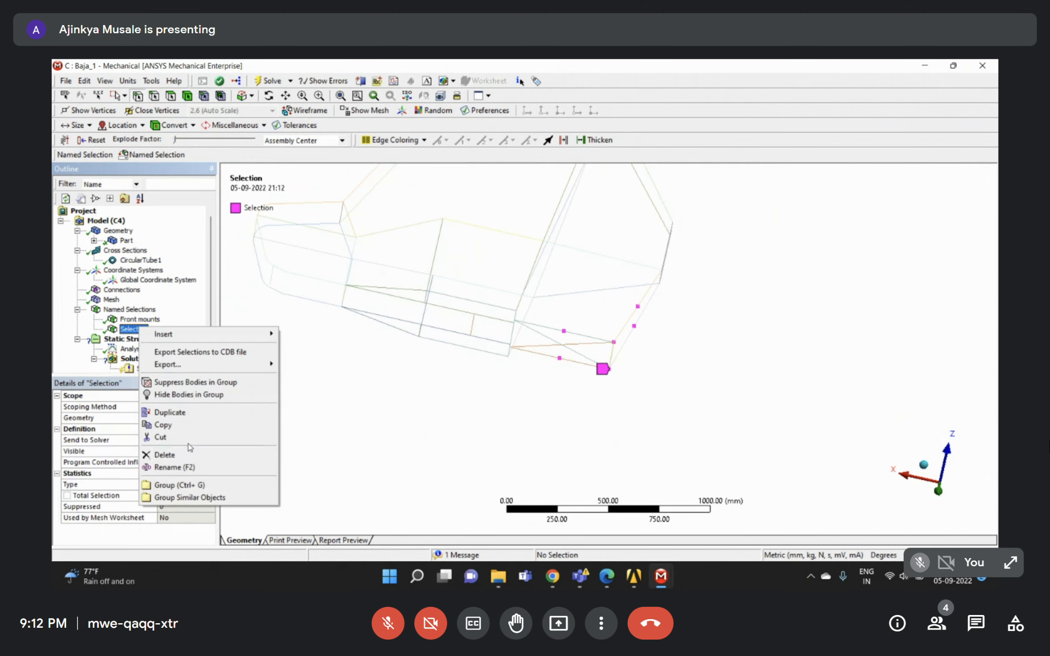
{"action": "left_click", "coordinate": [185, 467]}
{"action": "type", "text": "Rear"}
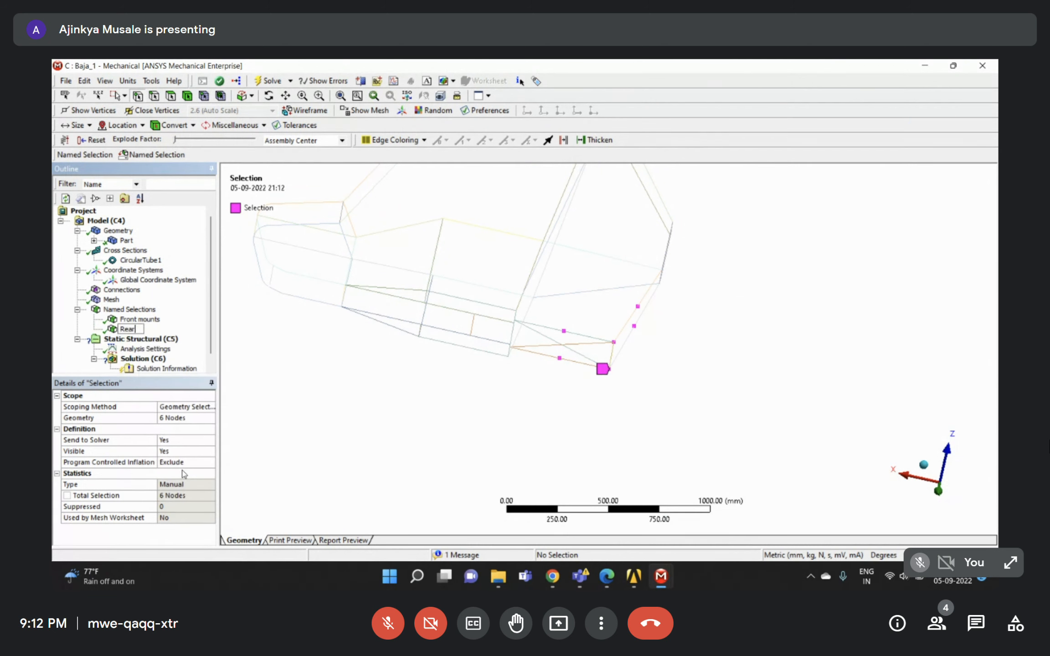
{"action": "type", "text": " mounts"}
{"action": "key", "text": "Return"}
Review the node locations of the Front mounts and Rear mounts named selections on the frame.
{"action": "scroll", "coordinate": [560, 319], "scroll_direction": "down", "scroll_amount": 1}
{"action": "middle_click_drag", "start_coordinate": [560, 319], "coordinate": [511, 334]}
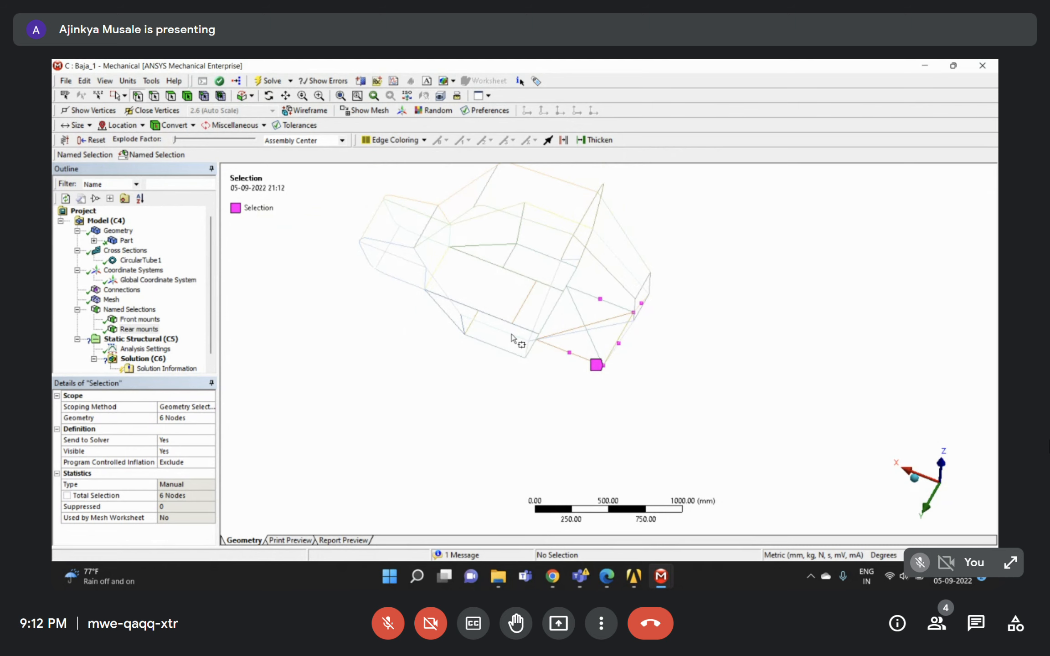
{"action": "left_click", "coordinate": [130, 319]}
{"action": "left_click", "coordinate": [117, 327]}
{"action": "left_click", "coordinate": [152, 321]}
{"action": "left_click", "coordinate": [147, 340]}
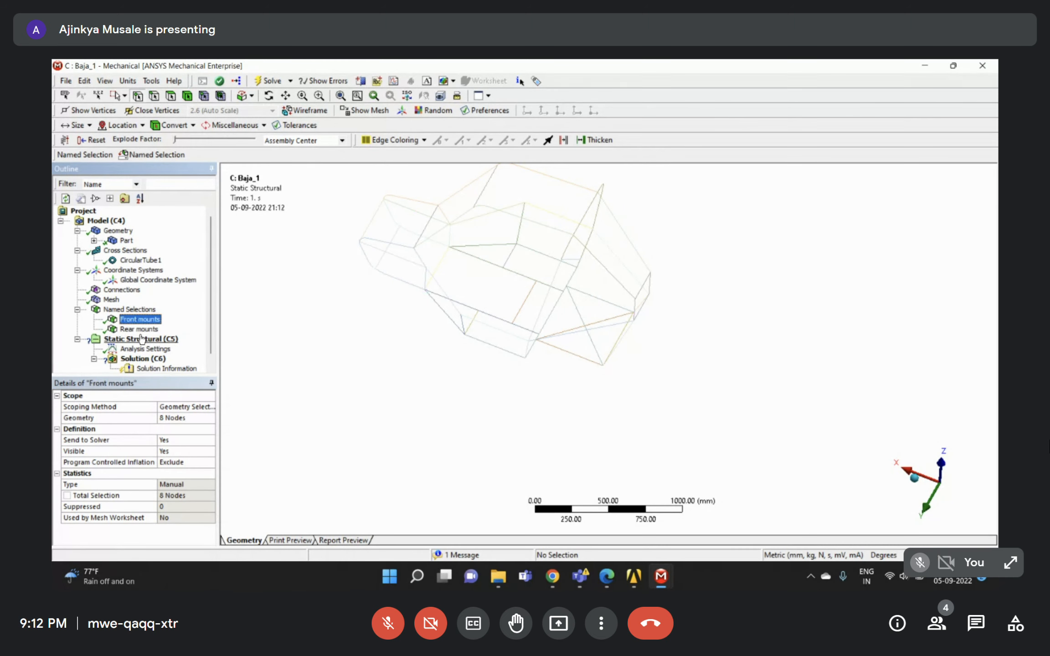
{"action": "left_click", "coordinate": [139, 329]}
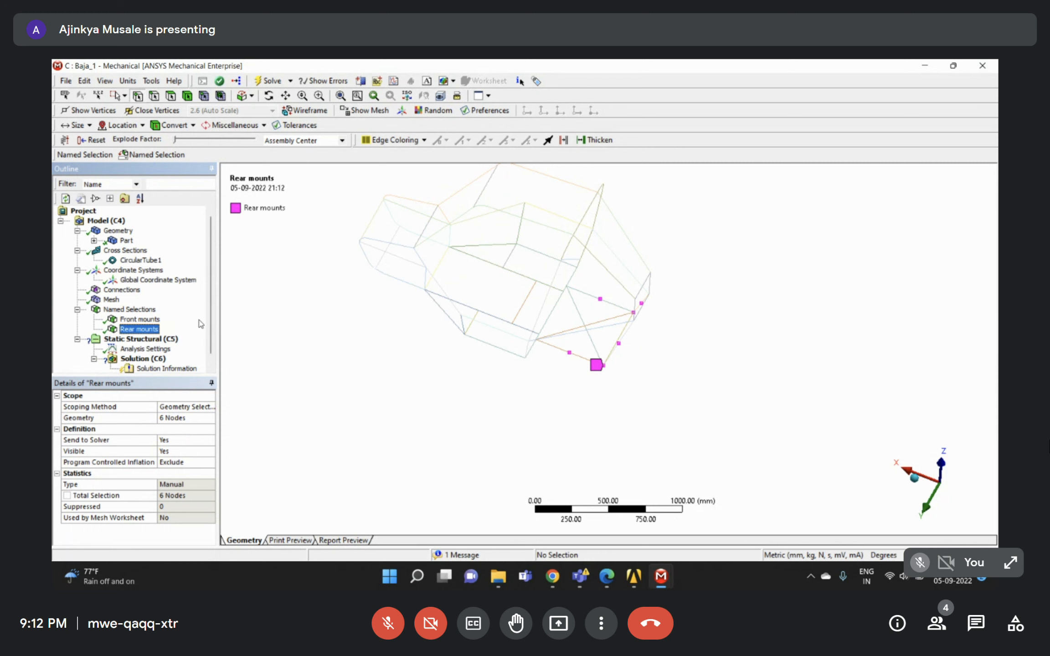
Collapse the Coordinate Systems, Cross Sections and Geometry branches of the model tree.
{"action": "left_click", "coordinate": [77, 250]}
{"action": "left_click", "coordinate": [77, 260]}
{"action": "left_click", "coordinate": [78, 231]}
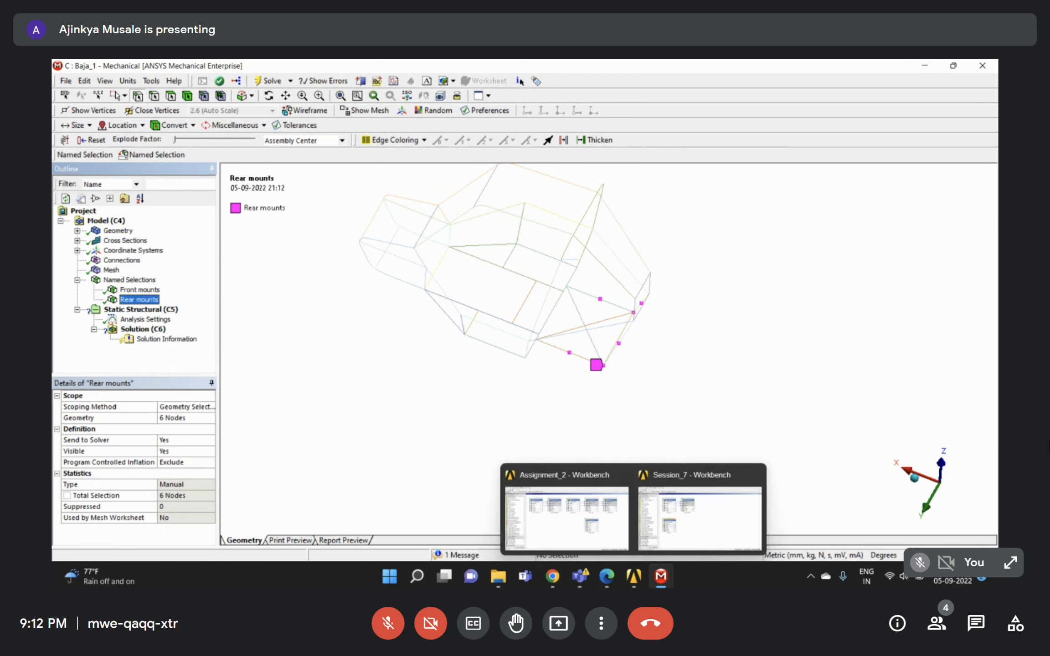
Read the Case 1 total force requirement in Assignment 2.pdf and return to the model.
{"action": "left_click", "coordinate": [607, 572]}
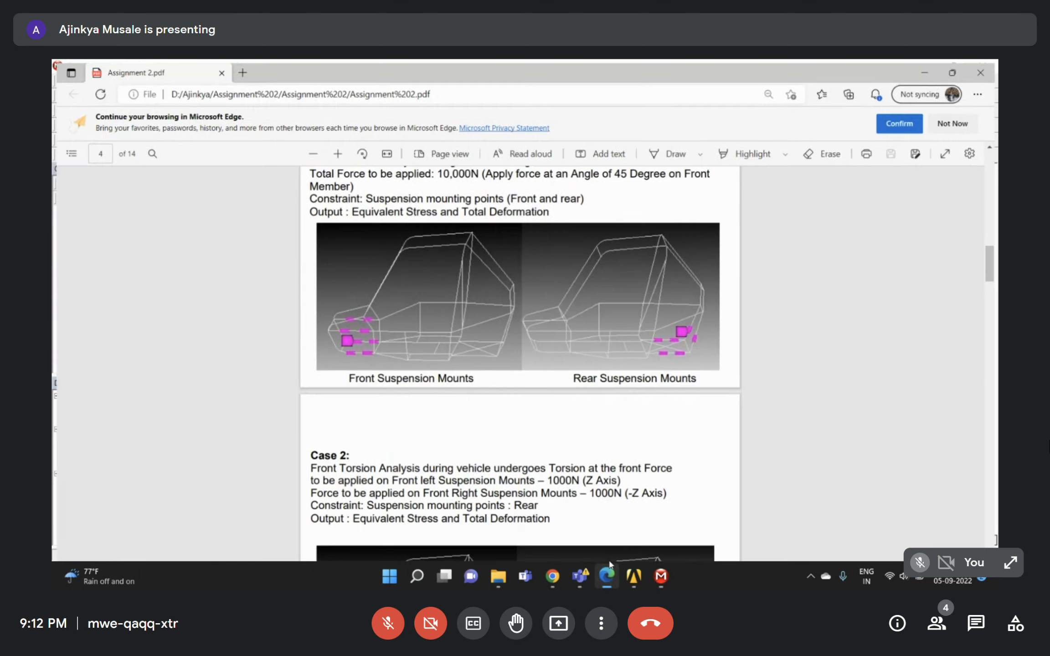
{"action": "scroll", "coordinate": [490, 252], "scroll_direction": "up", "scroll_amount": 1}
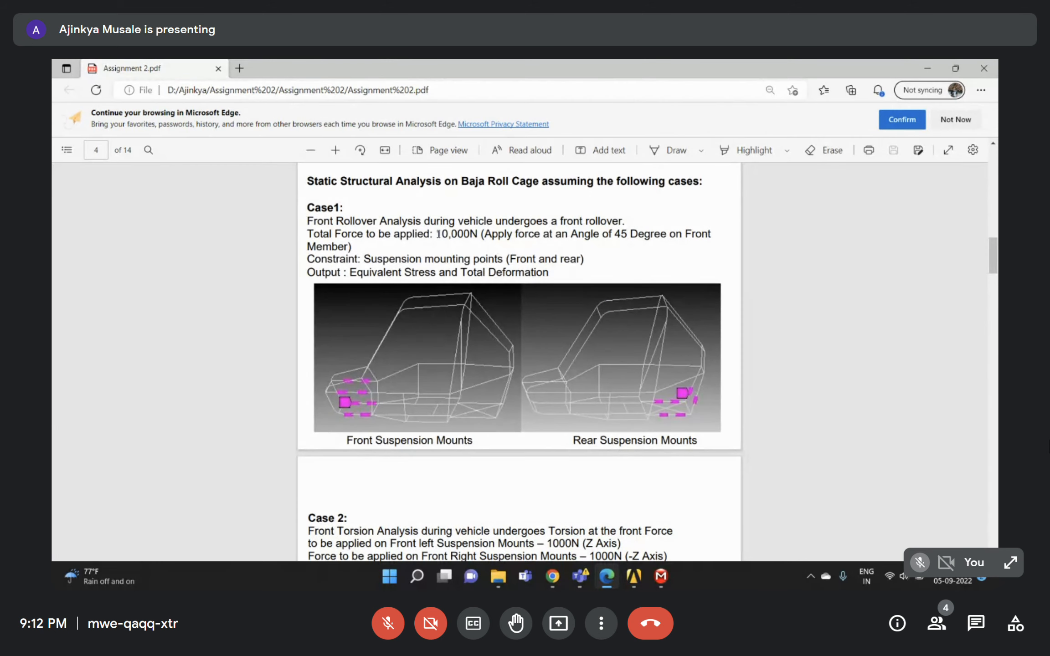
{"action": "left_click_drag", "start_coordinate": [436, 234], "coordinate": [477, 234]}
{"action": "left_click", "coordinate": [928, 67]}
Insert a Force load in Static Structural and scope it to the upper front cross-member edge where the inclined front members meet.
{"action": "left_click", "coordinate": [164, 310]}
{"action": "right_click", "coordinate": [165, 310]}
{"action": "mouse_move", "coordinate": [195, 319]}
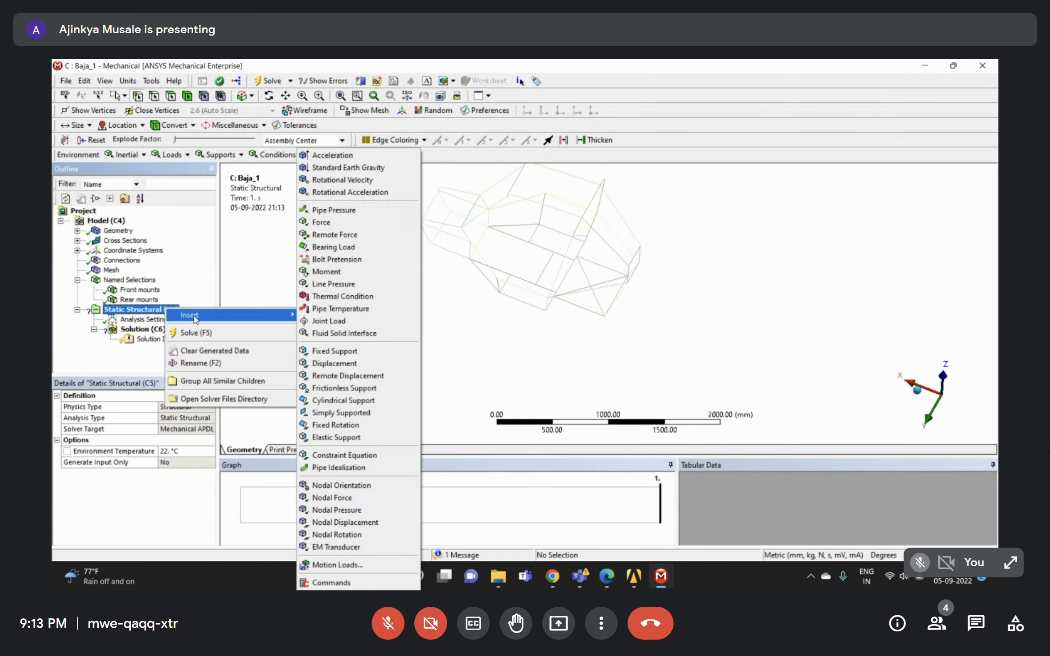
{"action": "left_click", "coordinate": [362, 224]}
{"action": "middle_click_drag", "start_coordinate": [576, 283], "coordinate": [590, 260]}
{"action": "right_click_drag", "start_coordinate": [436, 207], "coordinate": [530, 263]}
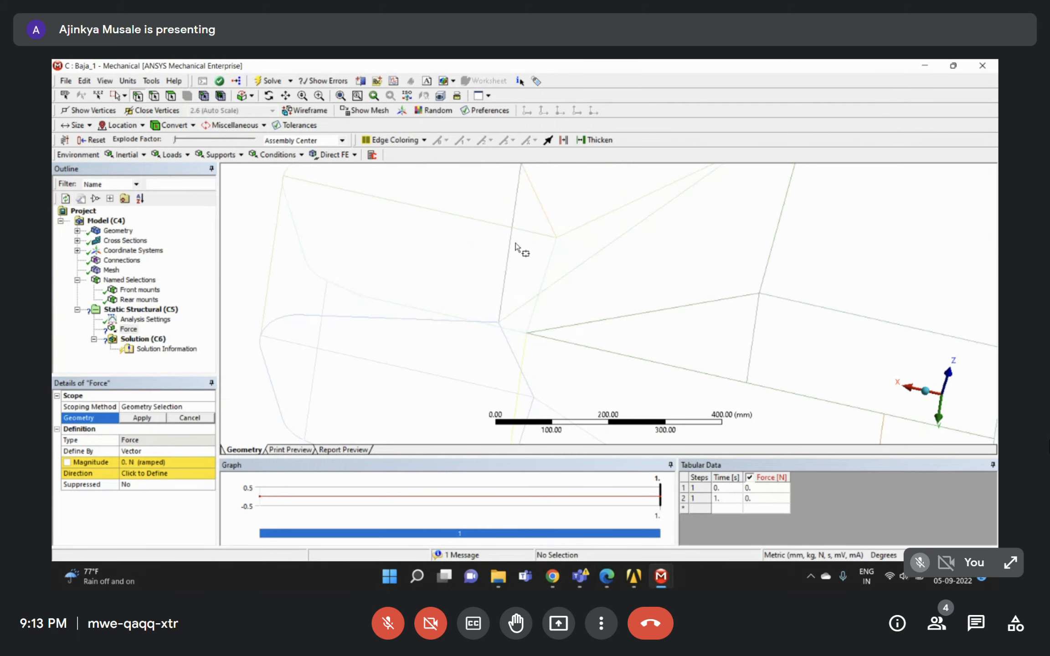
{"action": "left_click", "coordinate": [124, 96]}
{"action": "left_click", "coordinate": [128, 111]}
{"action": "left_click", "coordinate": [155, 96]}
{"action": "left_click", "coordinate": [510, 260]}
{"action": "middle_click_drag", "start_coordinate": [547, 279], "coordinate": [672, 309]}
{"action": "left_click", "coordinate": [147, 418]}
Set the magnitude of the front member force to 10000 N.
{"action": "left_click", "coordinate": [130, 463]}
{"action": "type", "text": "10000"}
{"action": "key", "text": "Return"}
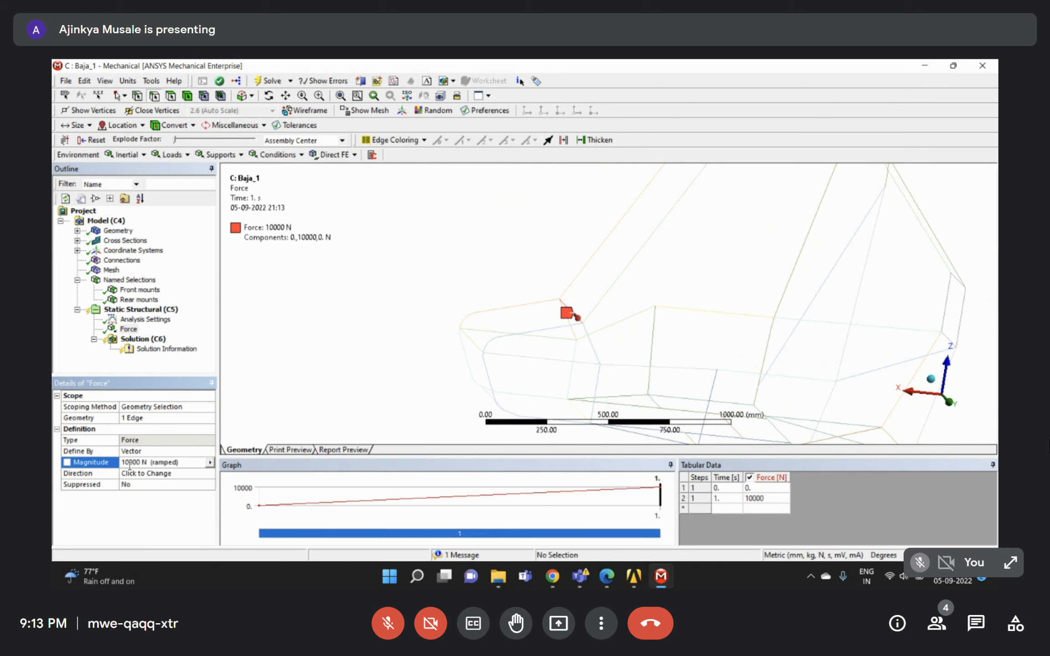
Set the force direction along the inclined front member edge, pointing down towards the nose.
{"action": "middle_click_drag", "start_coordinate": [680, 328], "coordinate": [588, 372]}
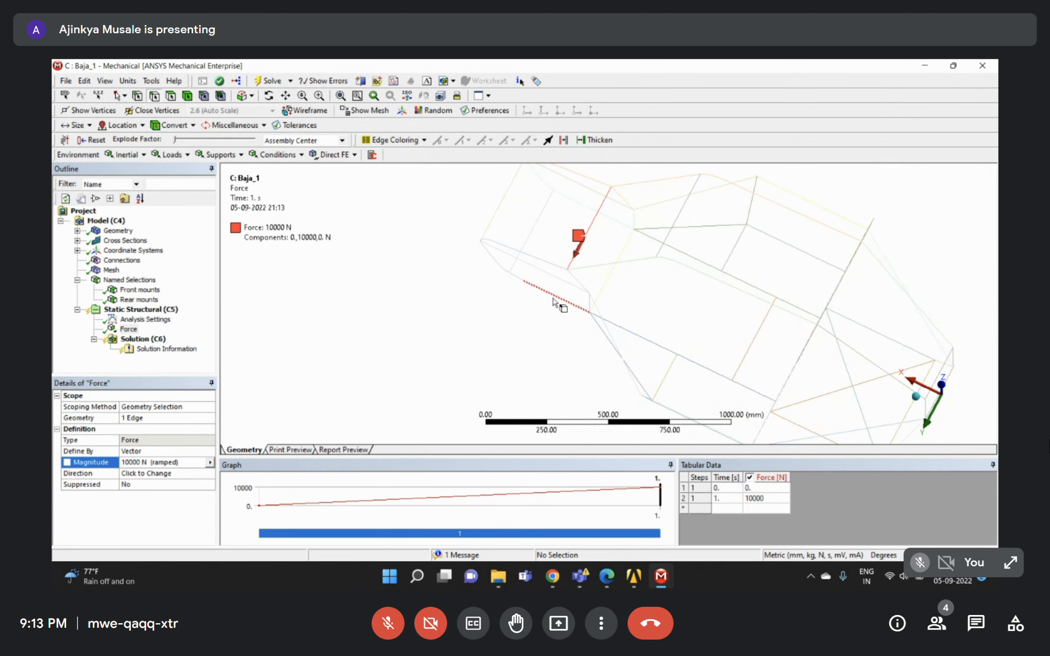
{"action": "scroll", "coordinate": [628, 301], "scroll_direction": "down", "scroll_amount": 3}
{"action": "middle_click_drag", "start_coordinate": [628, 300], "coordinate": [683, 272]}
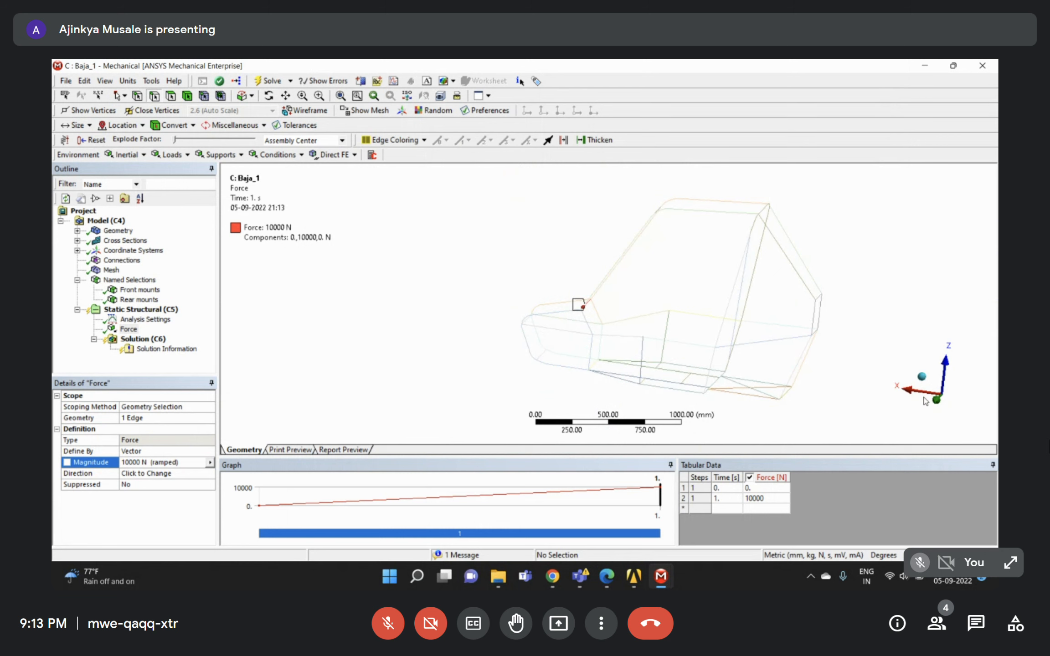
{"action": "left_click", "coordinate": [938, 400]}
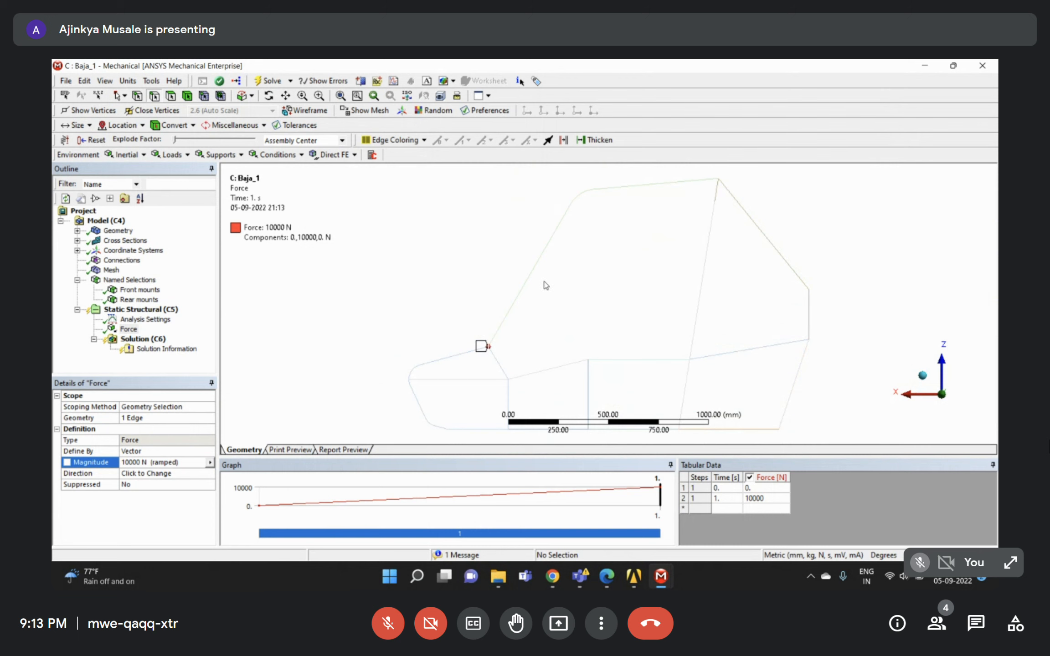
{"action": "left_click", "coordinate": [539, 261]}
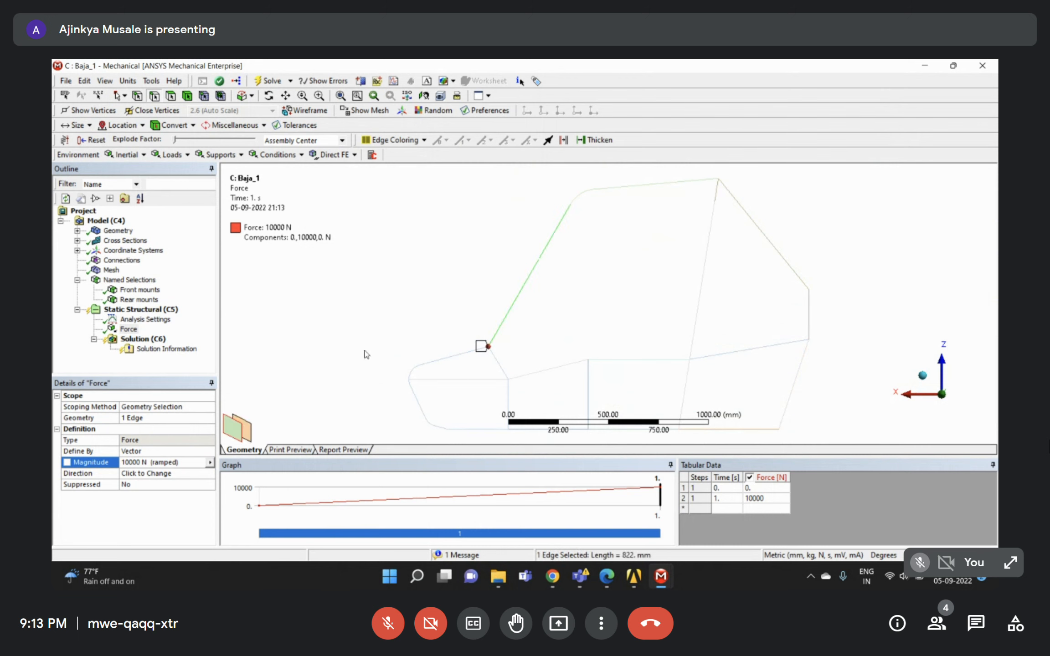
{"action": "left_click", "coordinate": [138, 474]}
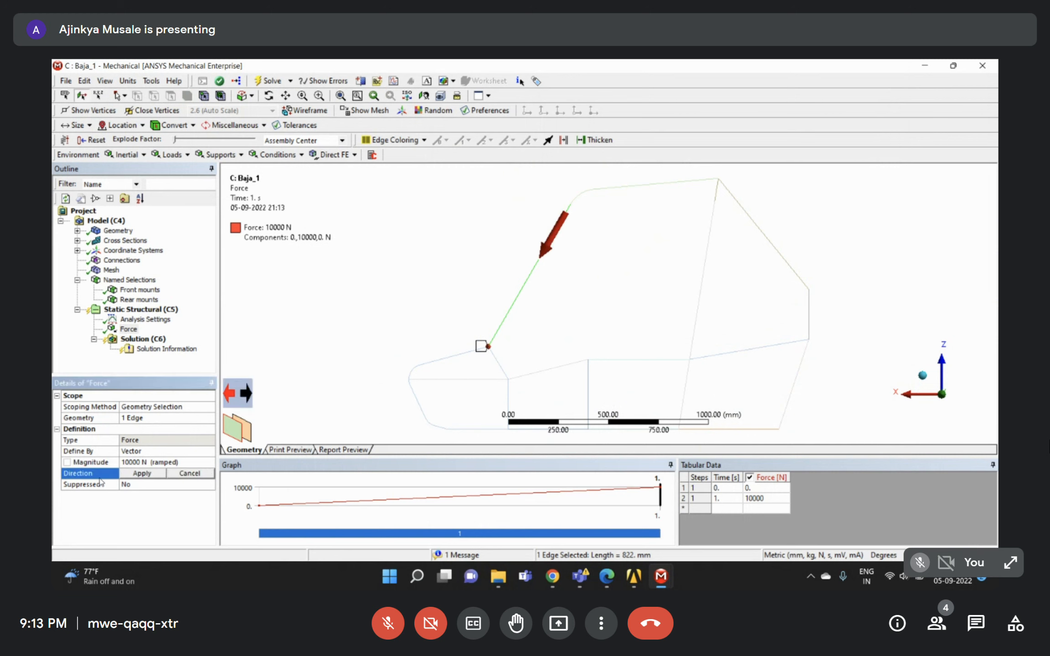
{"action": "left_click", "coordinate": [524, 288]}
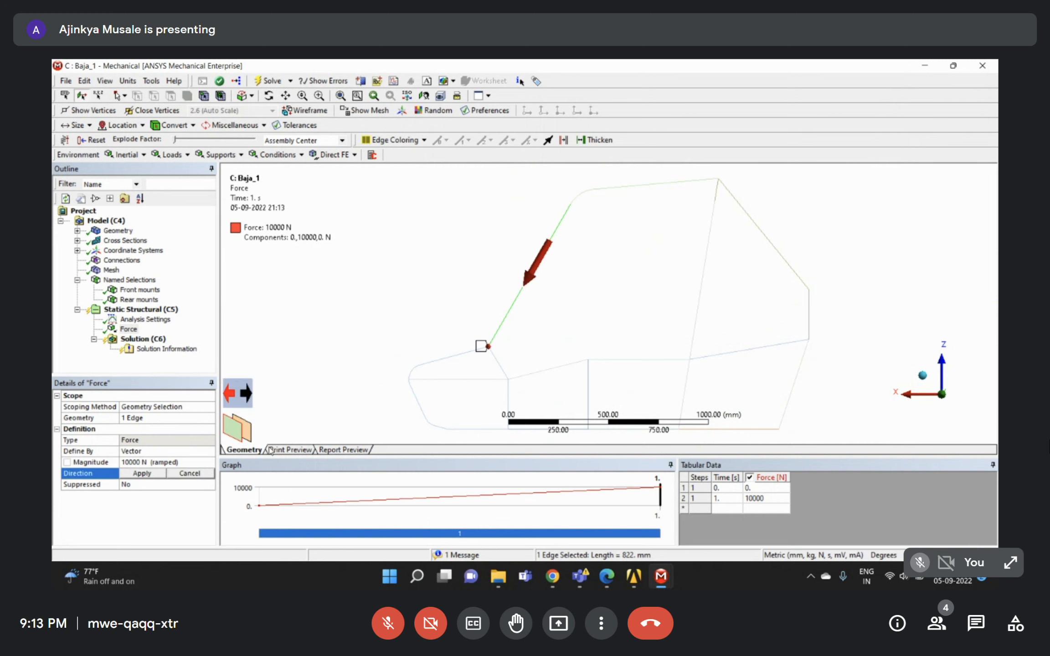
{"action": "left_click", "coordinate": [139, 474]}
{"action": "right_click_drag", "start_coordinate": [447, 315], "coordinate": [526, 383]}
{"action": "scroll", "coordinate": [600, 305], "scroll_direction": "up", "scroll_amount": 3}
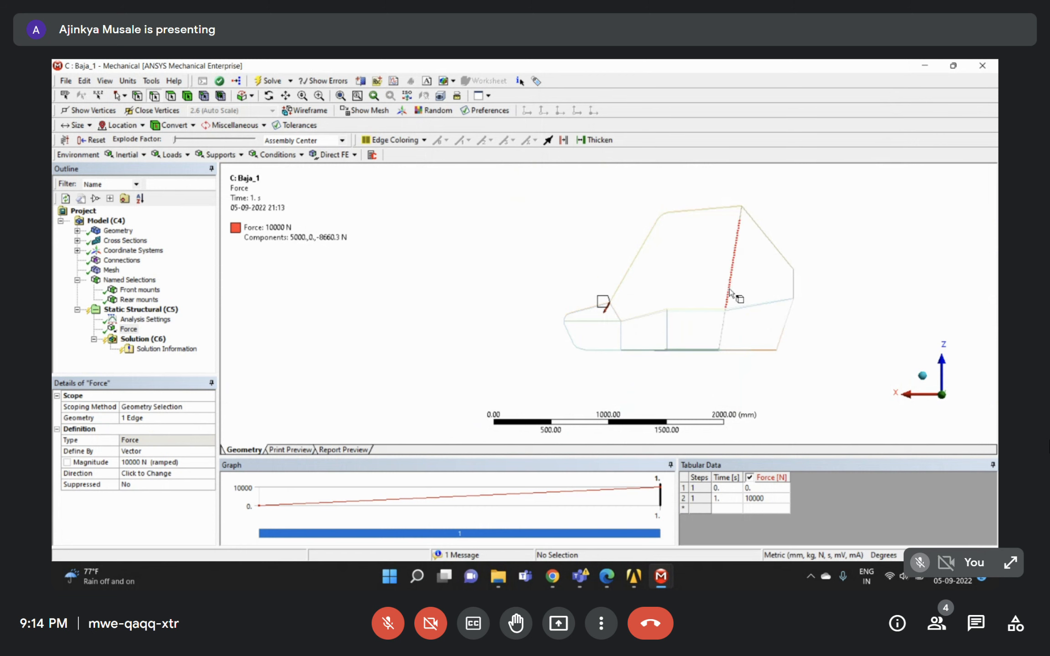
{"action": "right_click_drag", "start_coordinate": [570, 290], "coordinate": [671, 346]}
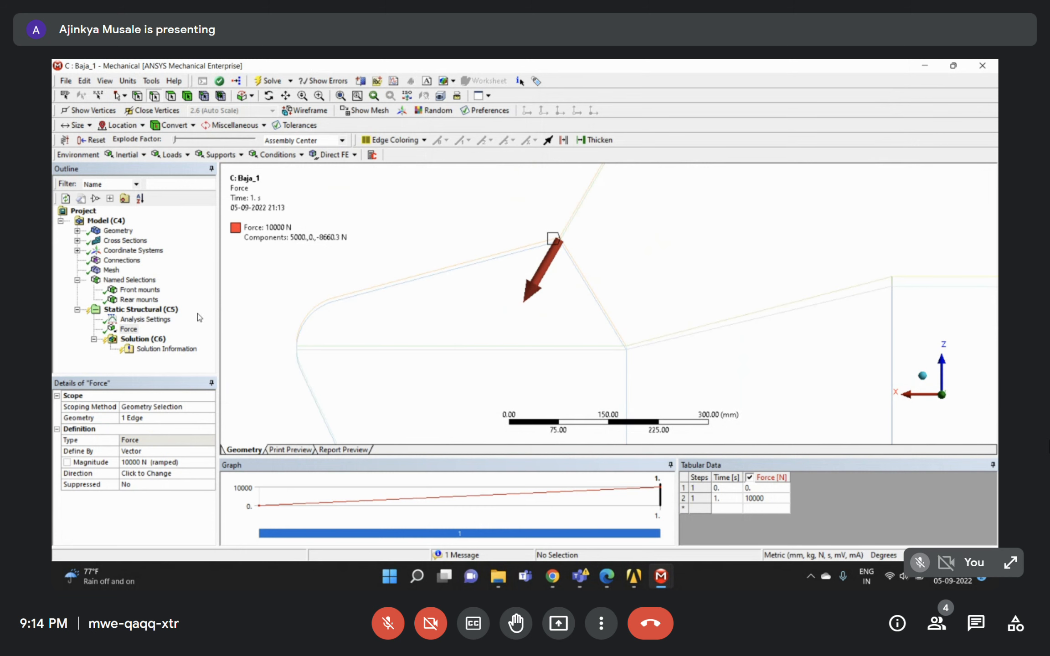
Try to define the force by components in the Global Coordinate System with a negative Z component.
{"action": "left_click", "coordinate": [130, 329]}
{"action": "left_click", "coordinate": [149, 452]}
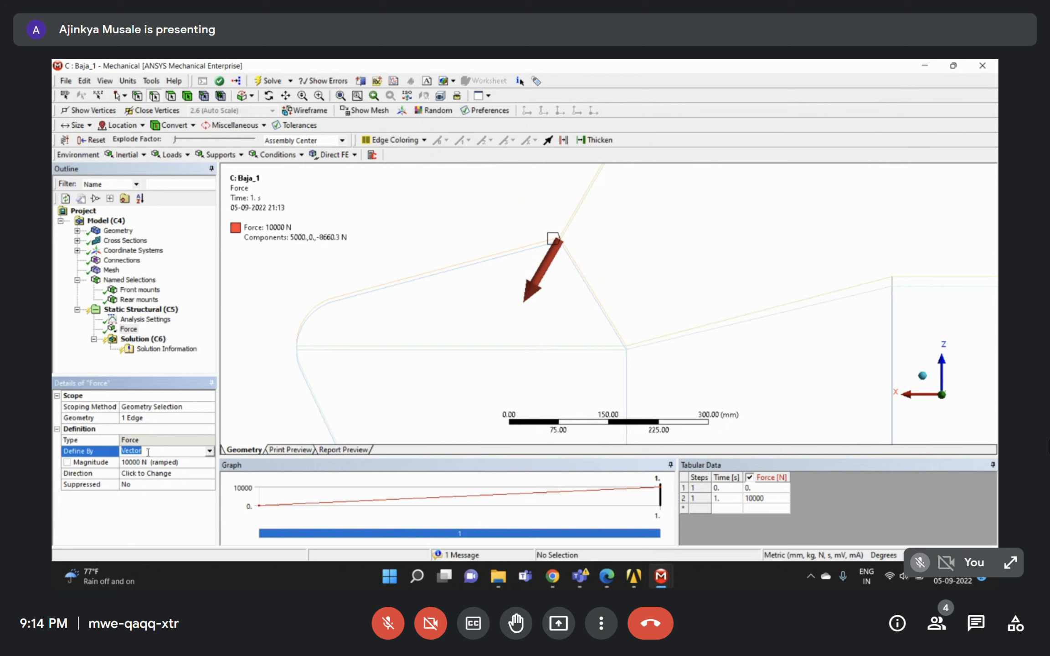
{"action": "left_click", "coordinate": [210, 451]}
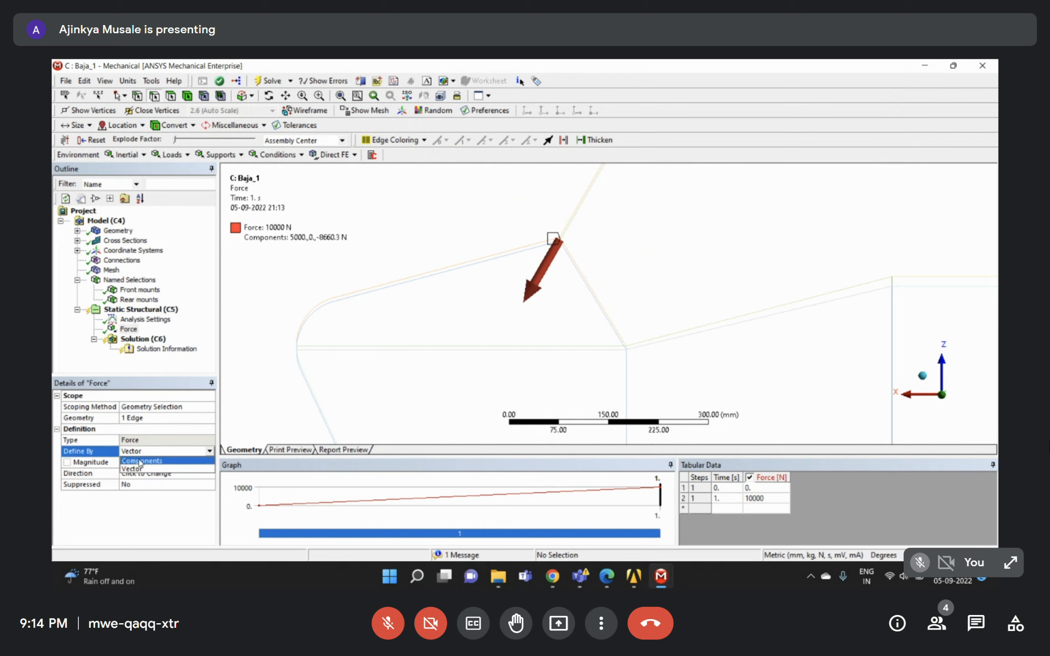
{"action": "left_click", "coordinate": [141, 463]}
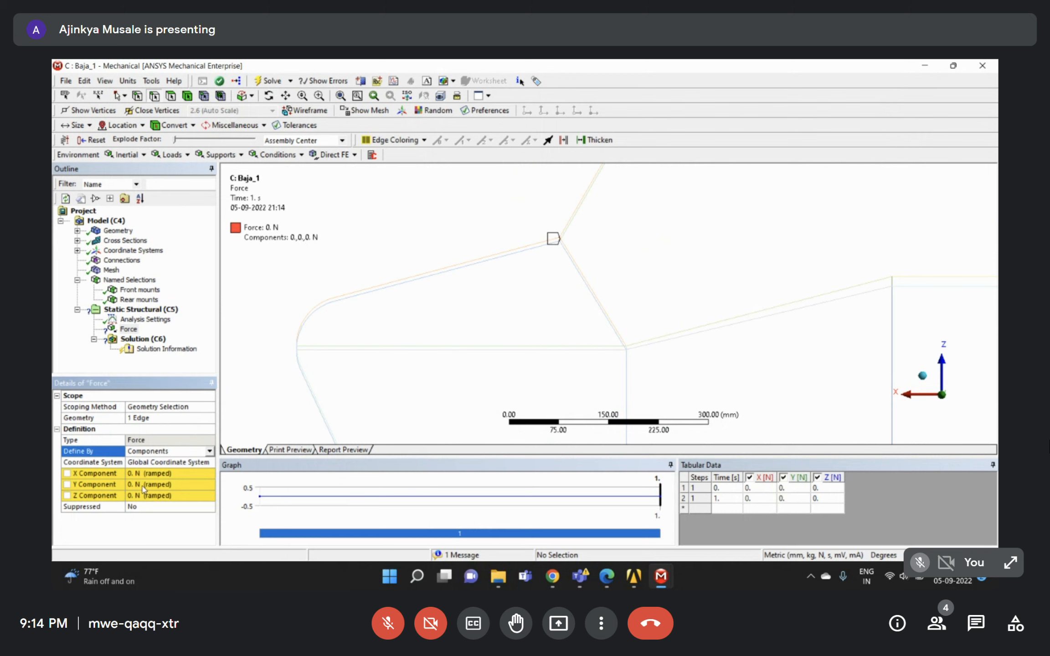
{"action": "scroll", "coordinate": [726, 230], "scroll_direction": "down", "scroll_amount": 5}
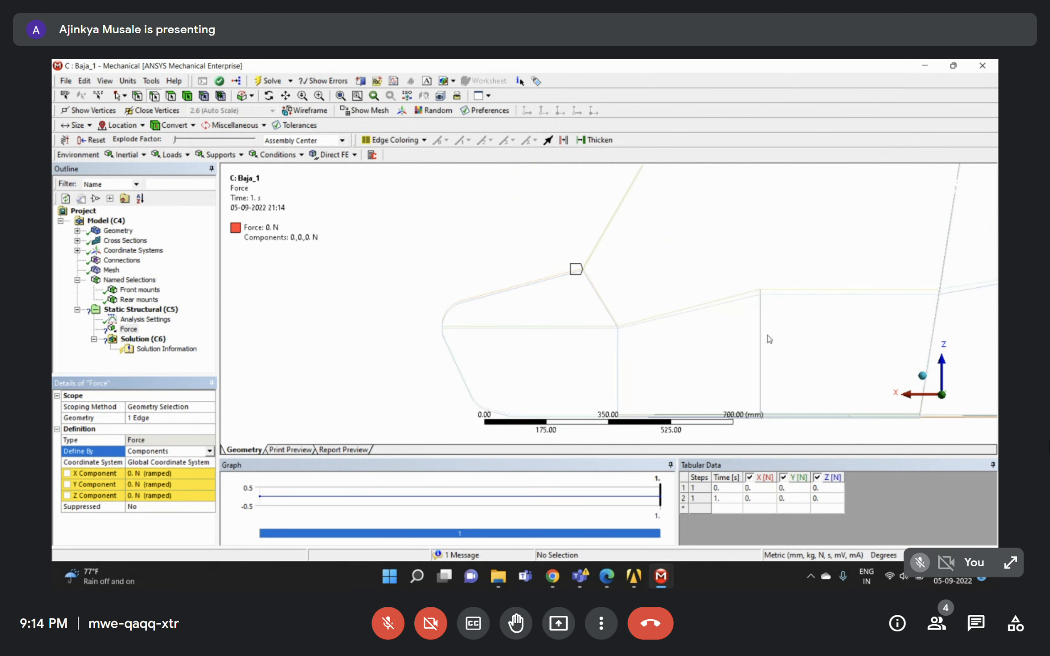
{"action": "scroll", "coordinate": [575, 273], "scroll_direction": "up", "scroll_amount": 1}
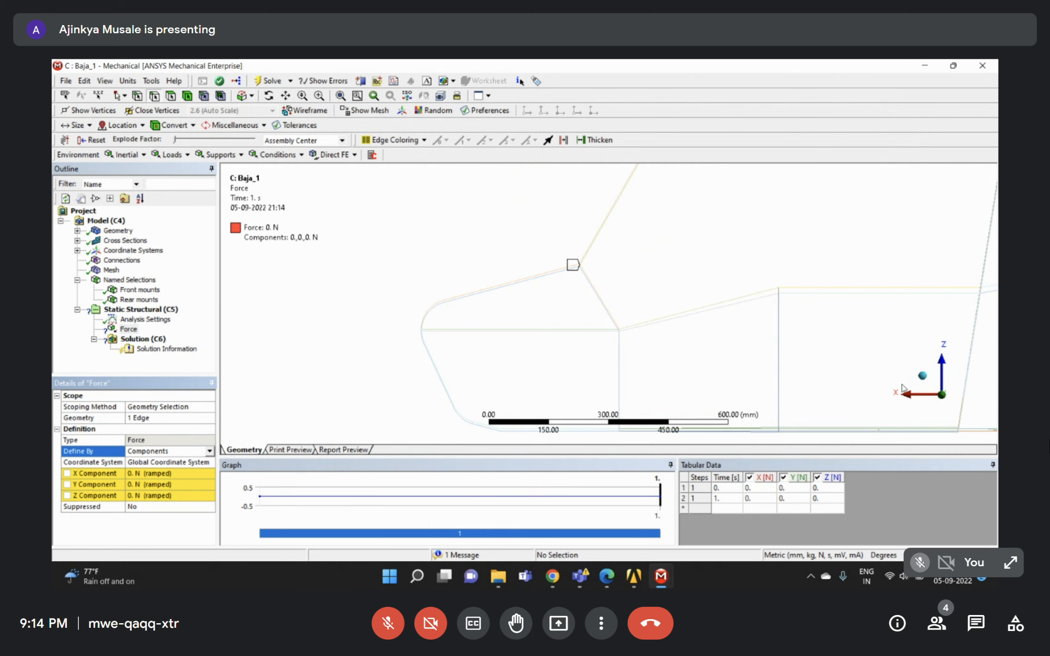
{"action": "left_click", "coordinate": [155, 474]}
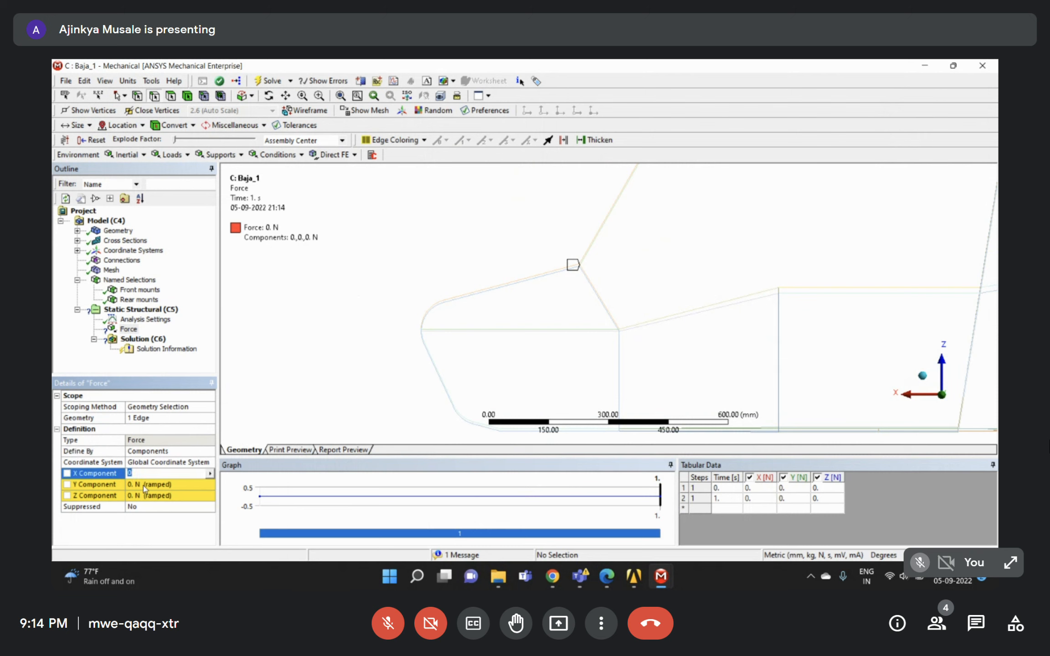
{"action": "left_click", "coordinate": [133, 497]}
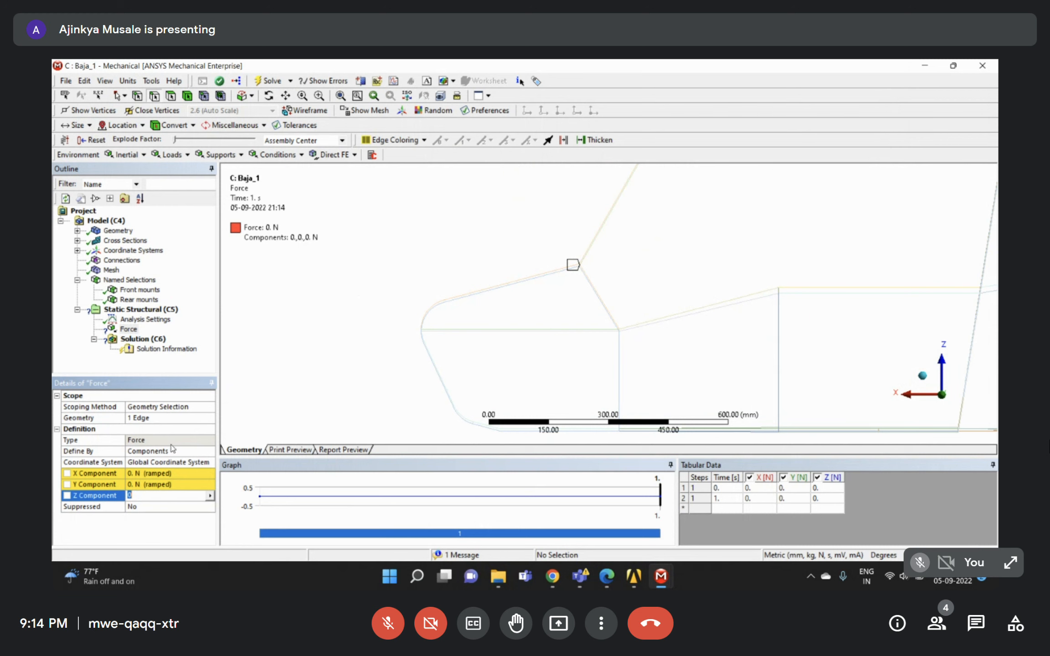
{"action": "type", "text": "-"}
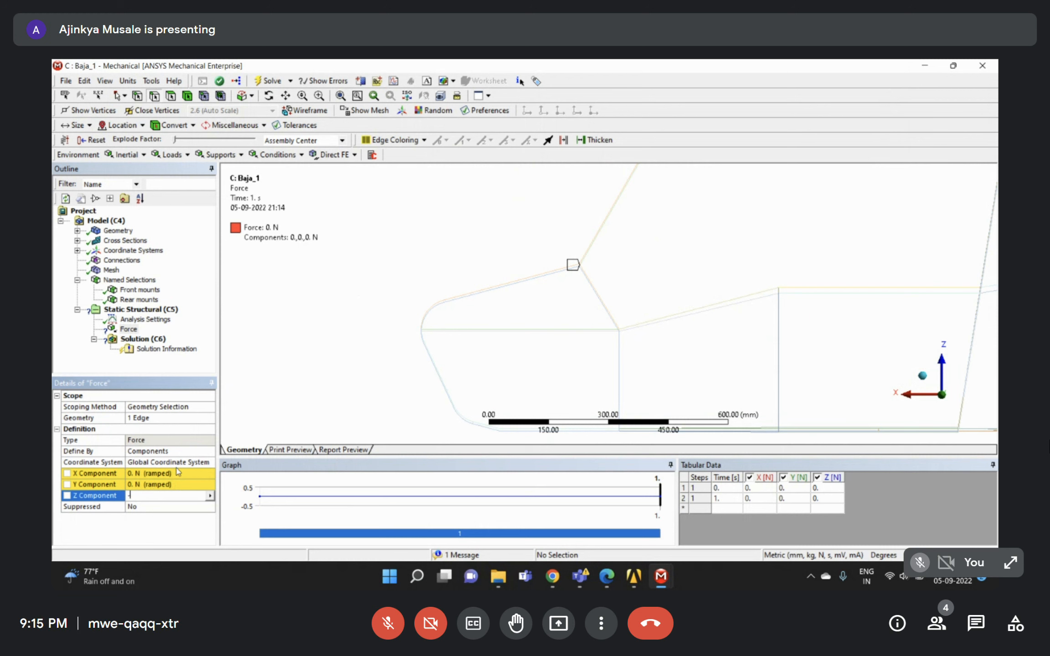
Define the force by vector with a magnitude of 10000 N, directed down along the inclined front member edge.
{"action": "double_click", "coordinate": [182, 453]}
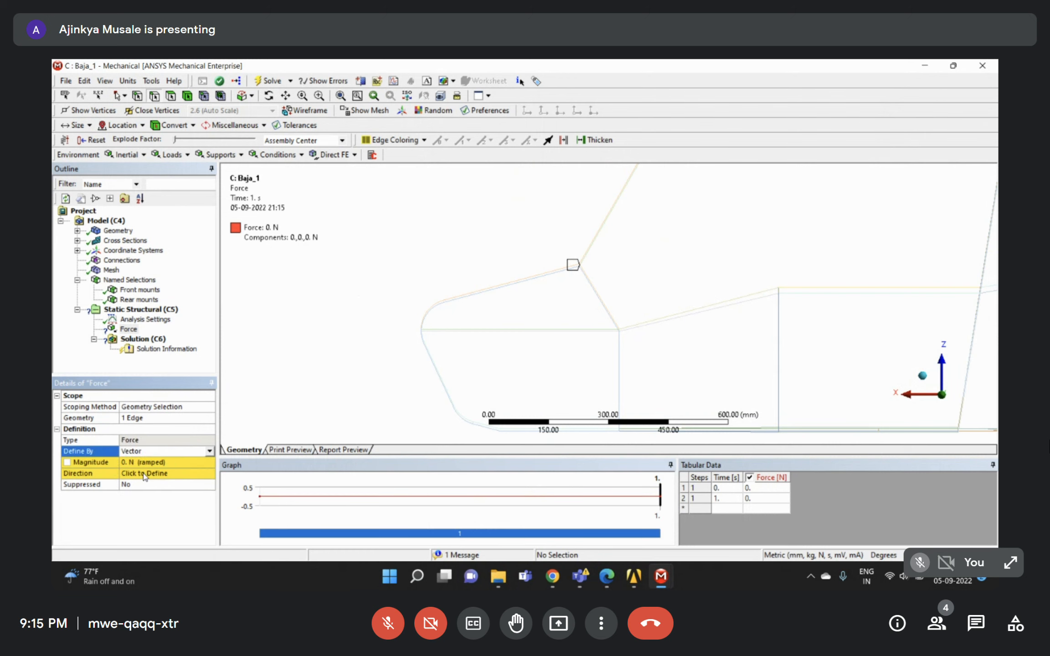
{"action": "left_click", "coordinate": [179, 462]}
{"action": "type", "text": "1000"}
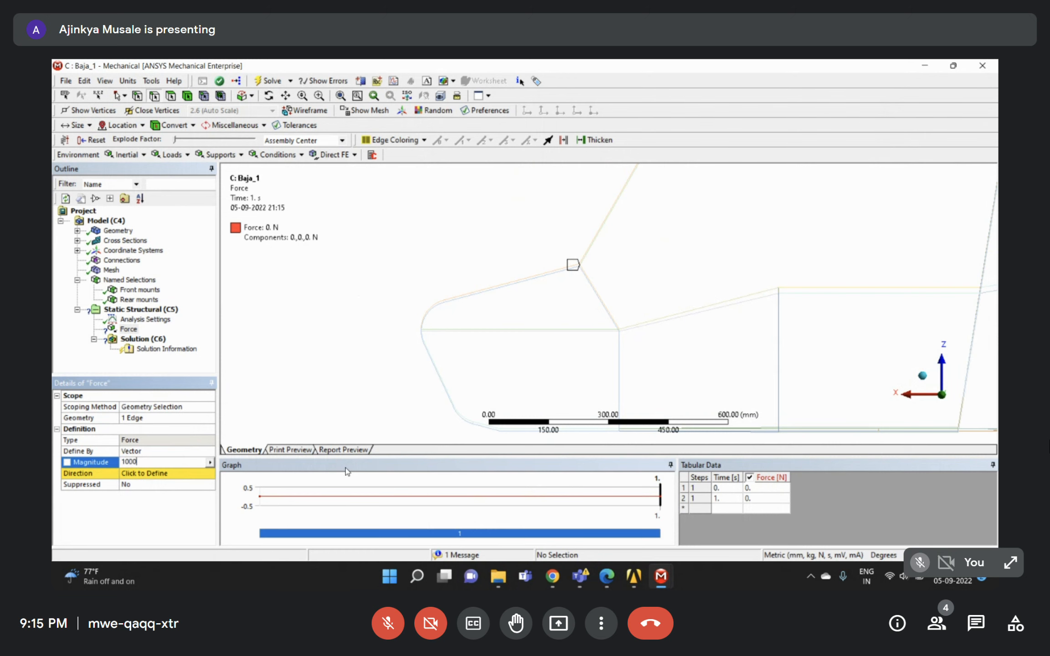
{"action": "key", "text": "Return"}
{"action": "left_click", "coordinate": [165, 477]}
{"action": "left_click", "coordinate": [615, 203]}
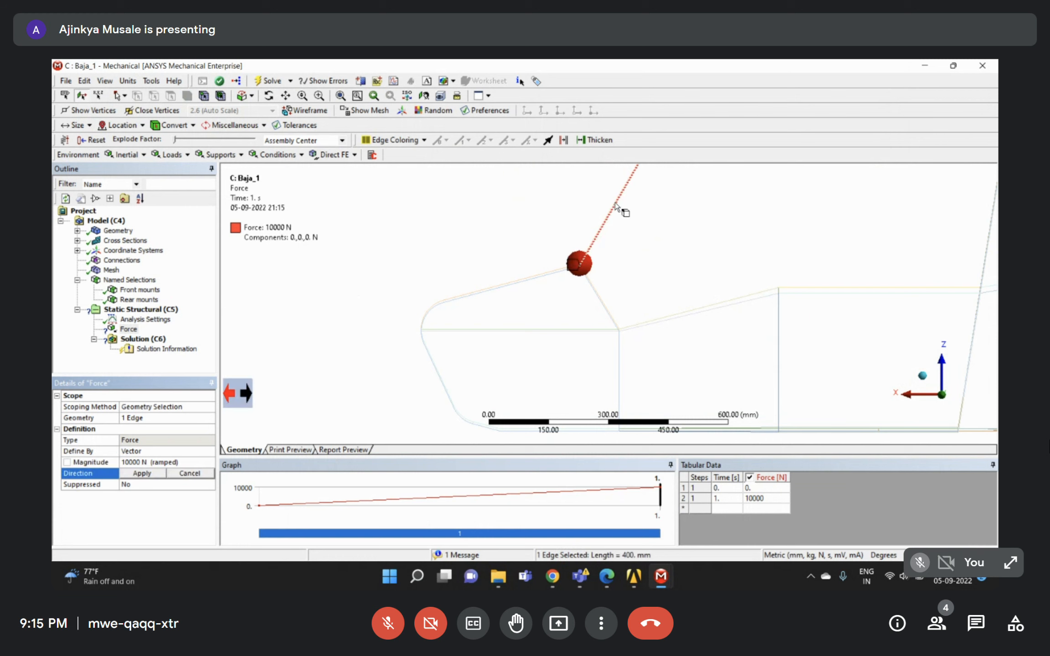
{"action": "left_click", "coordinate": [123, 476]}
{"action": "scroll", "coordinate": [591, 260], "scroll_direction": "down", "scroll_amount": 2}
{"action": "middle_click_drag", "start_coordinate": [626, 242], "coordinate": [660, 269]}
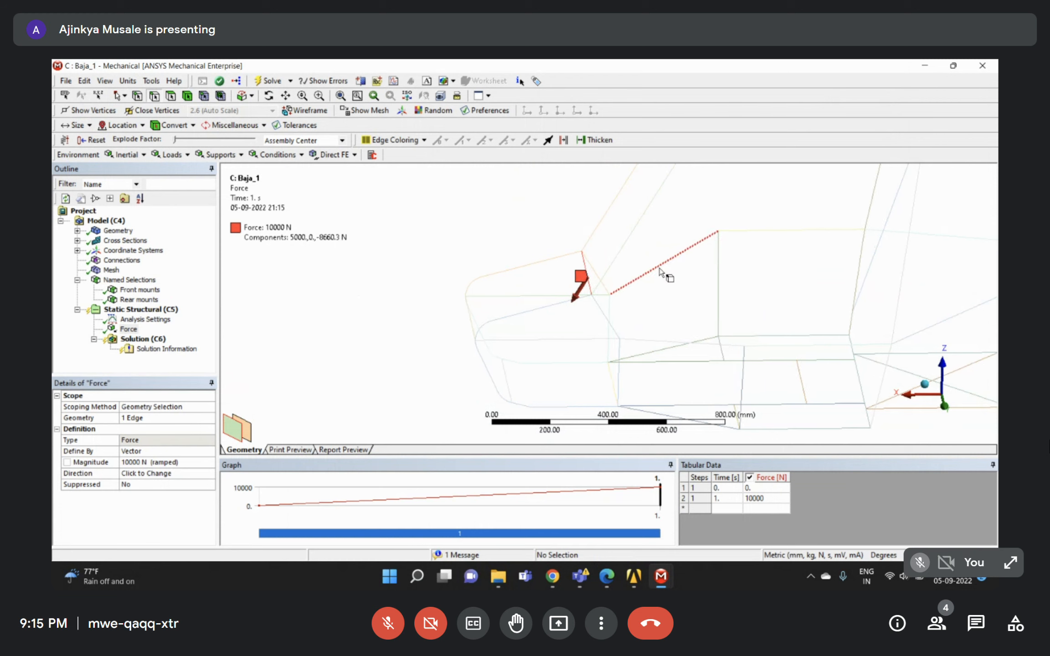
{"action": "scroll", "coordinate": [684, 266], "scroll_direction": "down", "scroll_amount": 1}
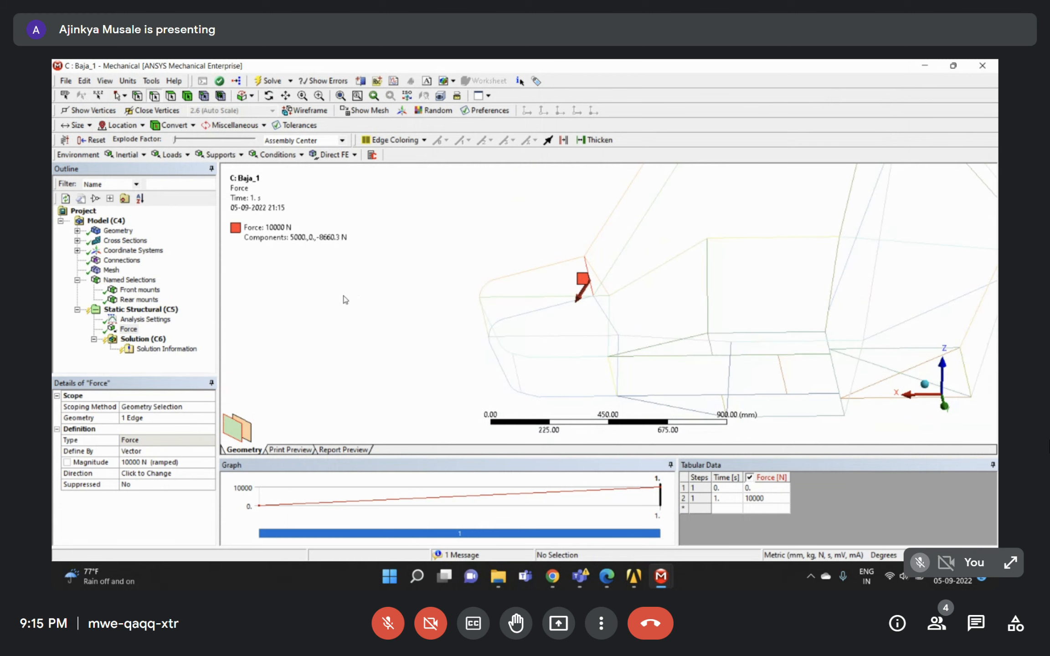
Check the Case 1 force and constraint requirements in Assignment 2.pdf and return to the model.
{"action": "left_click", "coordinate": [199, 310]}
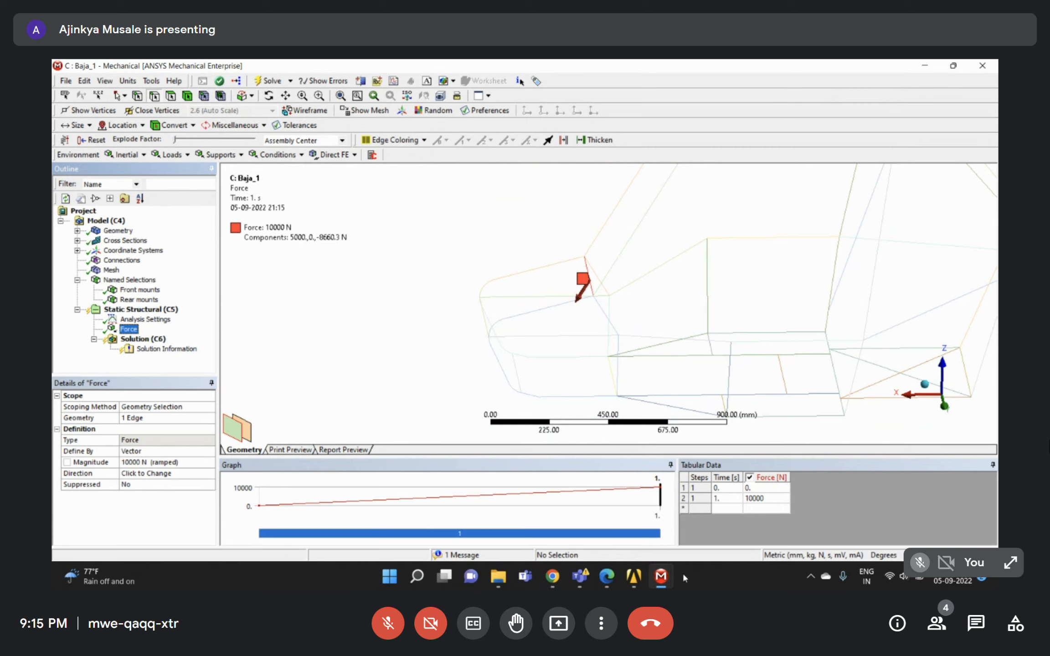
{"action": "left_click", "coordinate": [604, 580]}
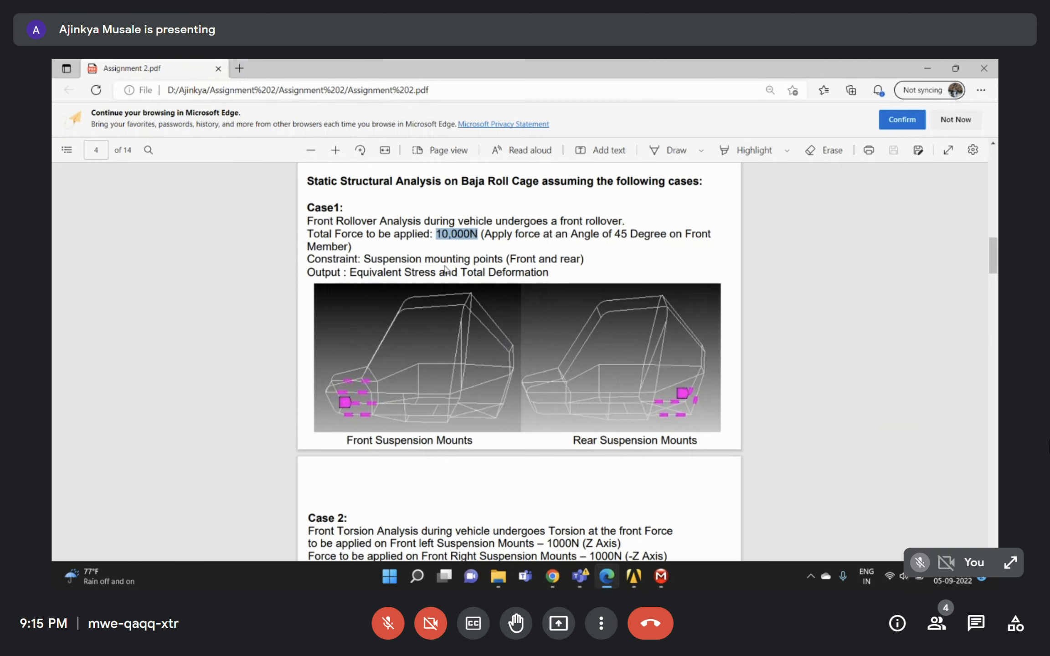
{"action": "left_click", "coordinate": [928, 69]}
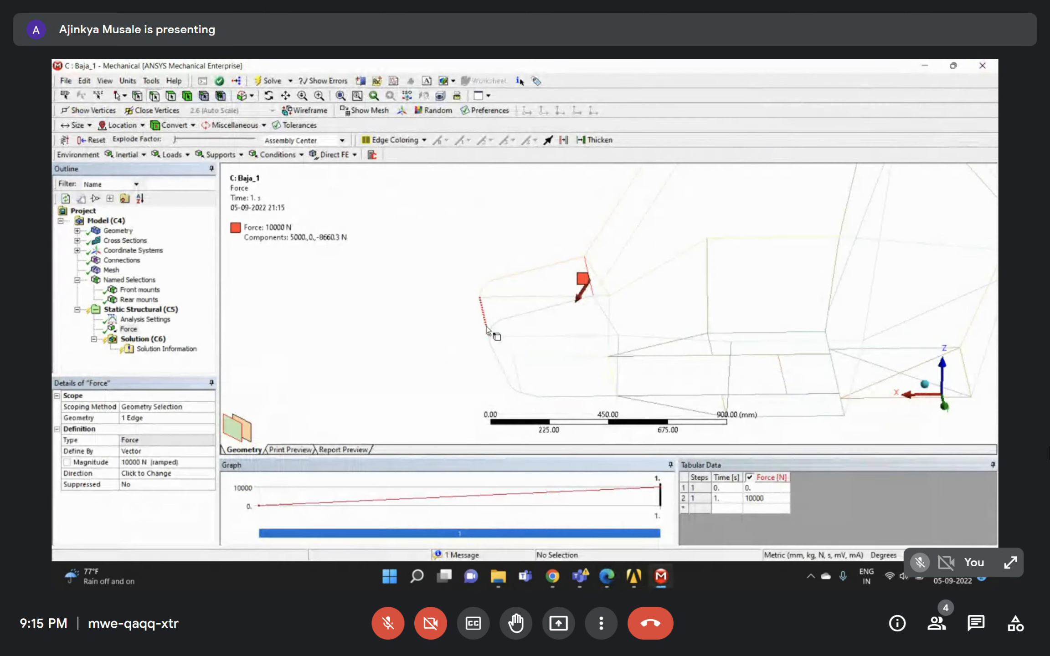
Insert a Nodal Displacement in Static Structural and scope it to the Front mounts named selection.
{"action": "left_click", "coordinate": [136, 309]}
{"action": "right_click", "coordinate": [137, 309]}
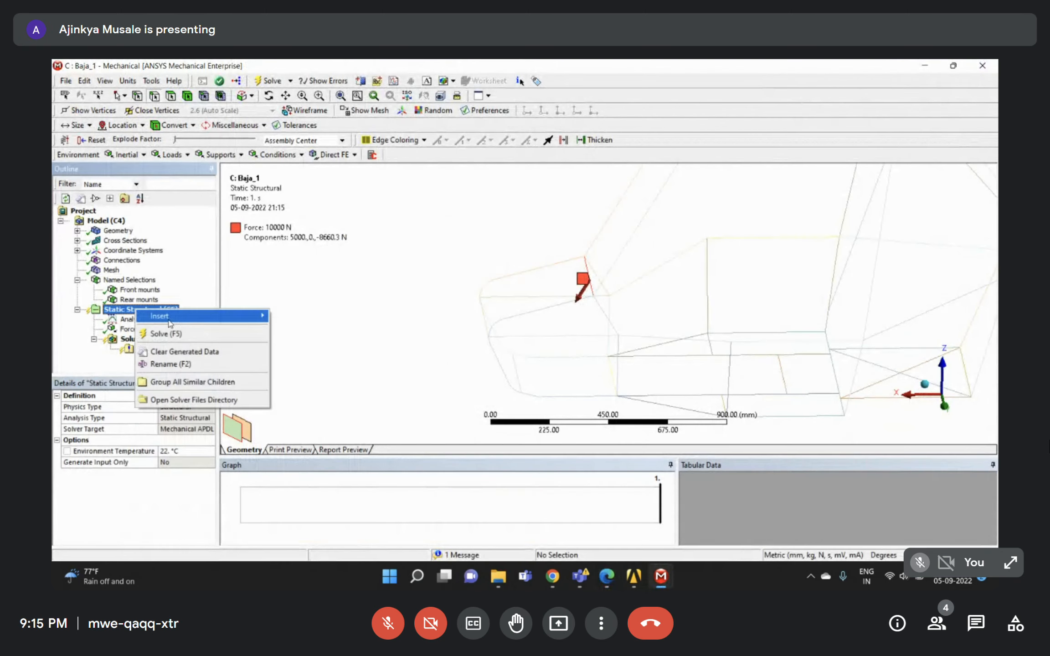
{"action": "mouse_move", "coordinate": [169, 317]}
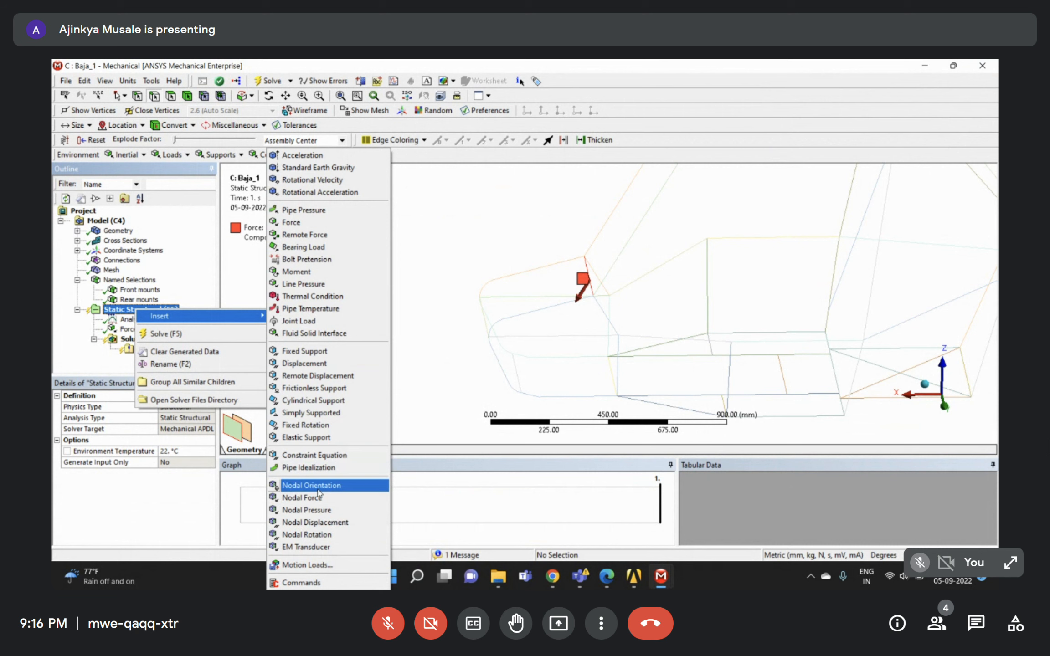
{"action": "left_click", "coordinate": [313, 523]}
{"action": "left_click", "coordinate": [173, 422]}
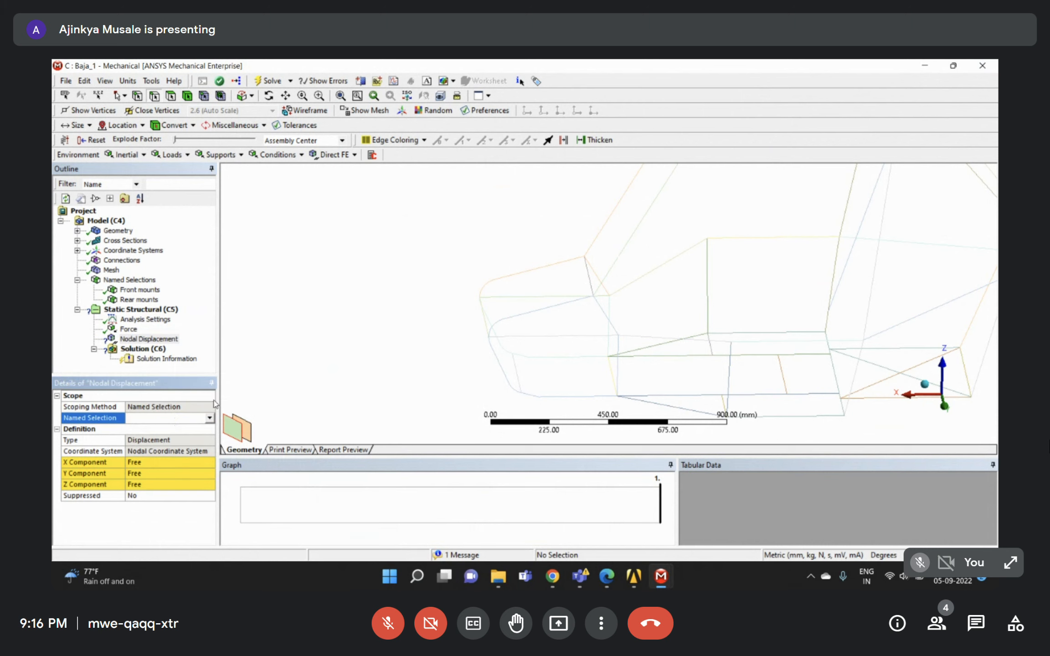
{"action": "left_click", "coordinate": [209, 419]}
{"action": "left_click", "coordinate": [163, 433]}
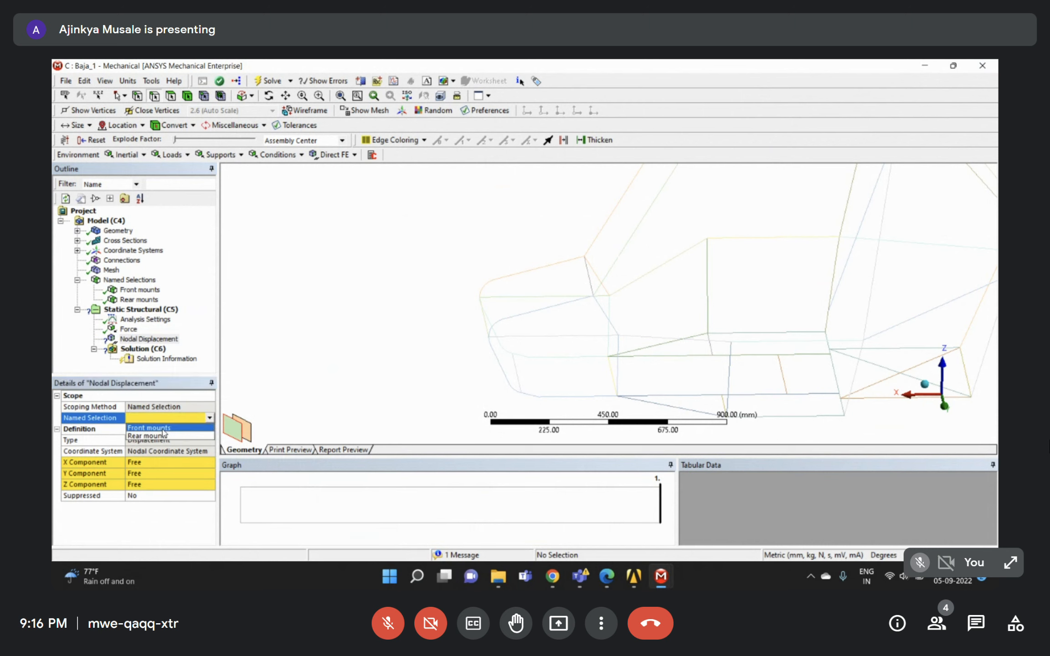
Set the X, Y and Z components of the front mounts' nodal displacement to 0 mm.
{"action": "left_click", "coordinate": [133, 463]}
{"action": "type", "text": "0"}
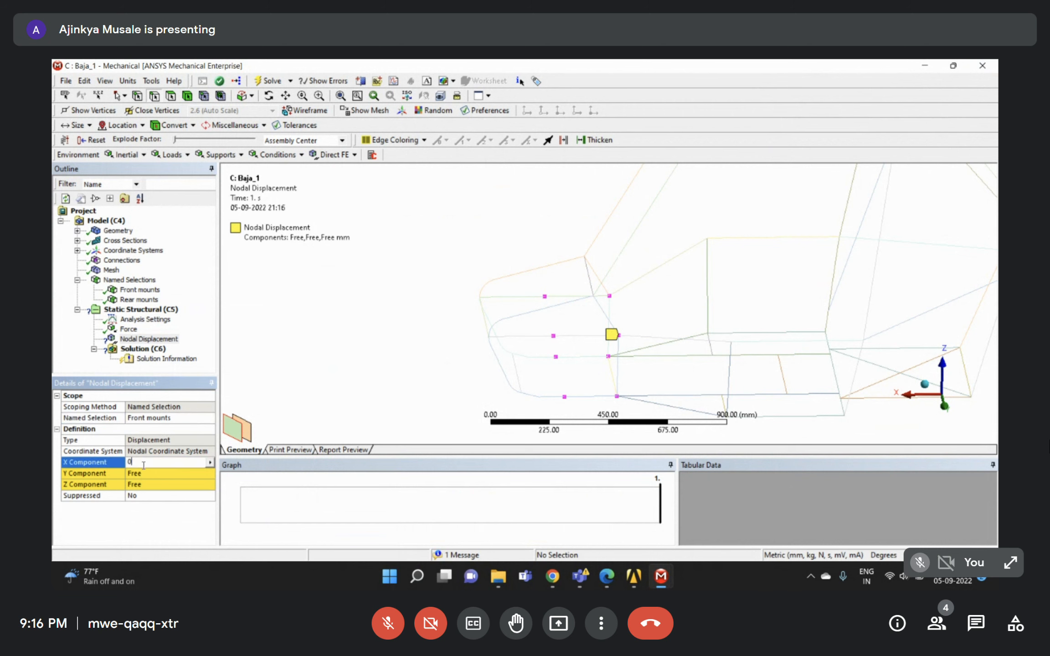
{"action": "left_click", "coordinate": [148, 474]}
{"action": "type", "text": "0"}
{"action": "left_click", "coordinate": [148, 487]}
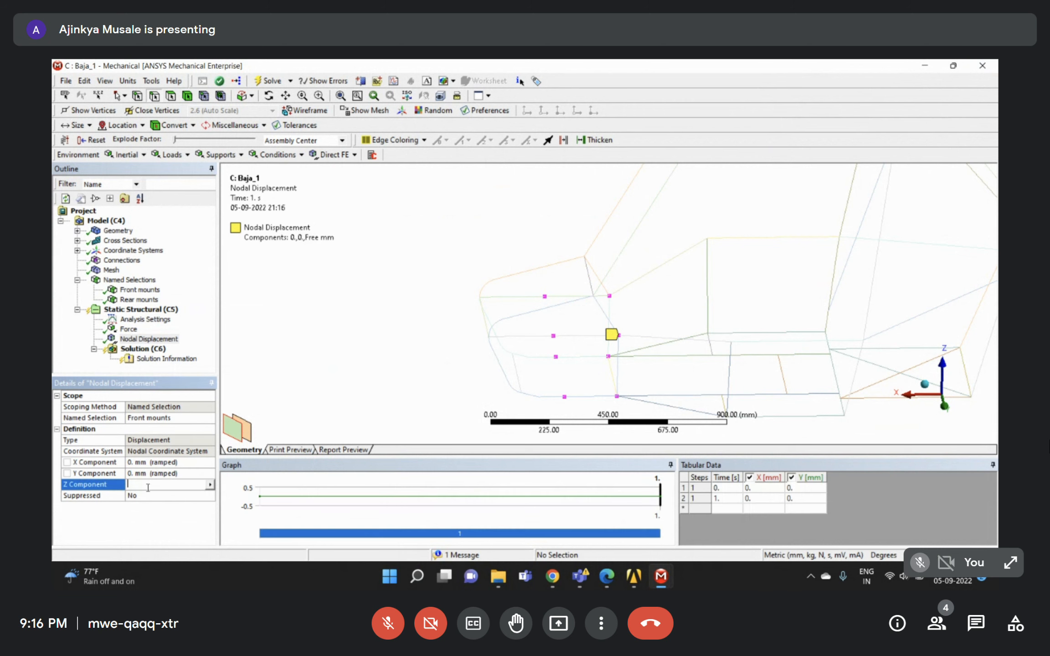
{"action": "type", "text": "0"}
{"action": "key", "text": "Return"}
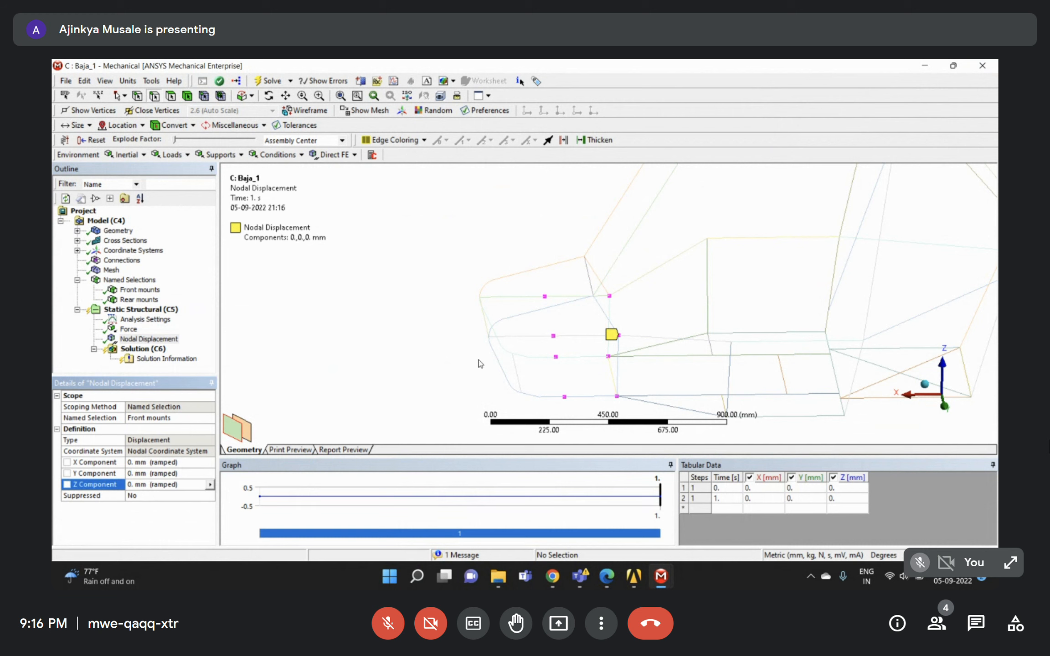
Insert a second Nodal Displacement in Static Structural and scope it to the Rear mounts named selection.
{"action": "middle_click_drag", "start_coordinate": [519, 315], "coordinate": [550, 331]}
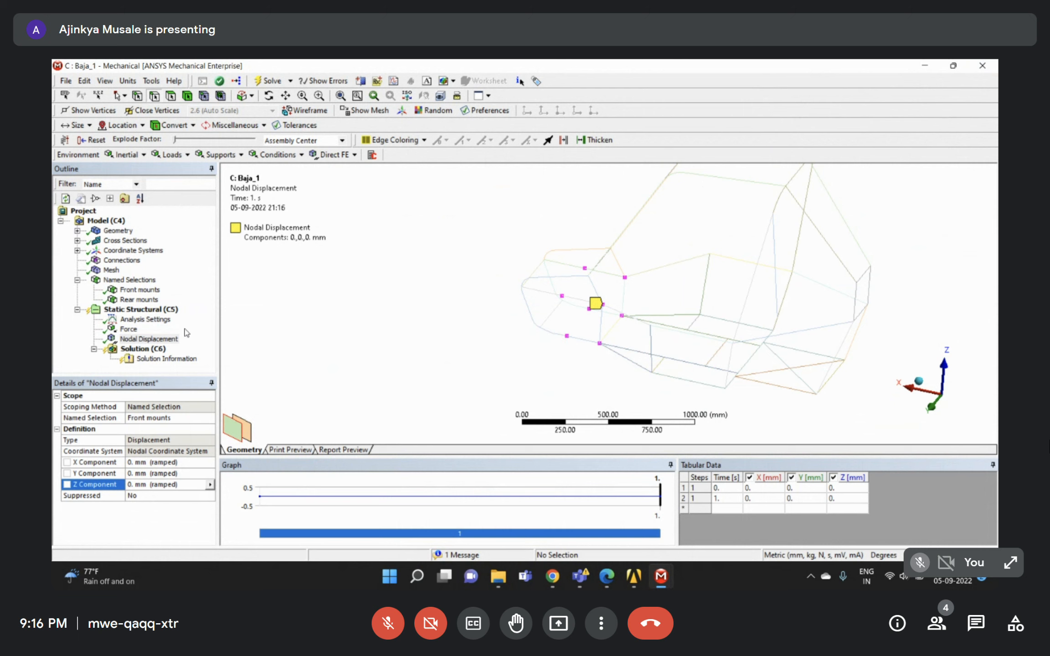
{"action": "left_click", "coordinate": [213, 315]}
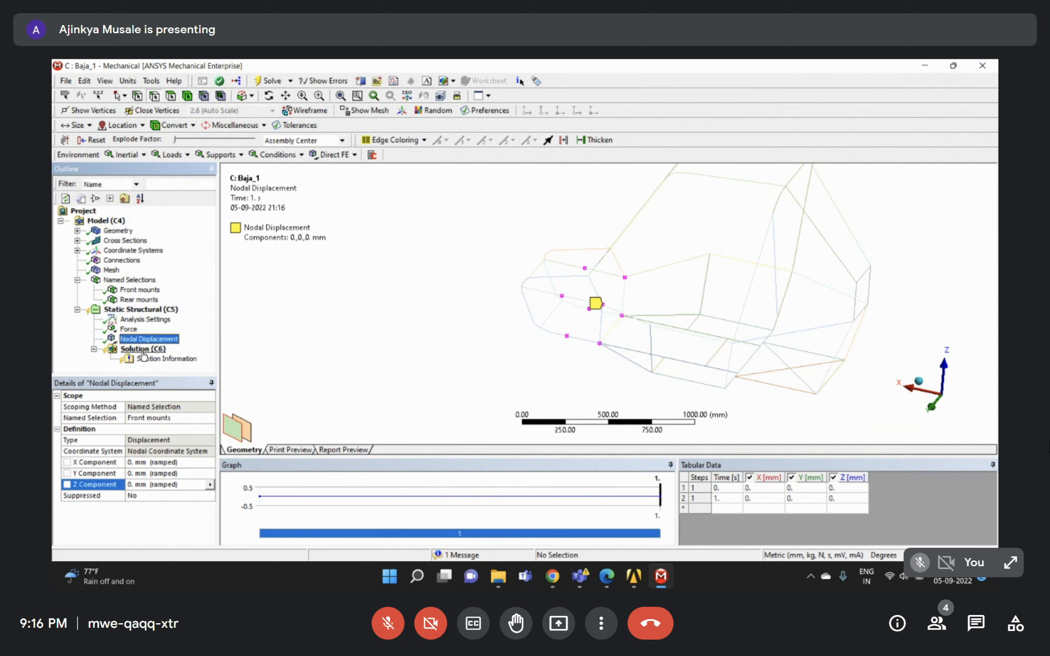
{"action": "left_click", "coordinate": [145, 311]}
{"action": "right_click", "coordinate": [146, 311]}
{"action": "mouse_move", "coordinate": [215, 316]}
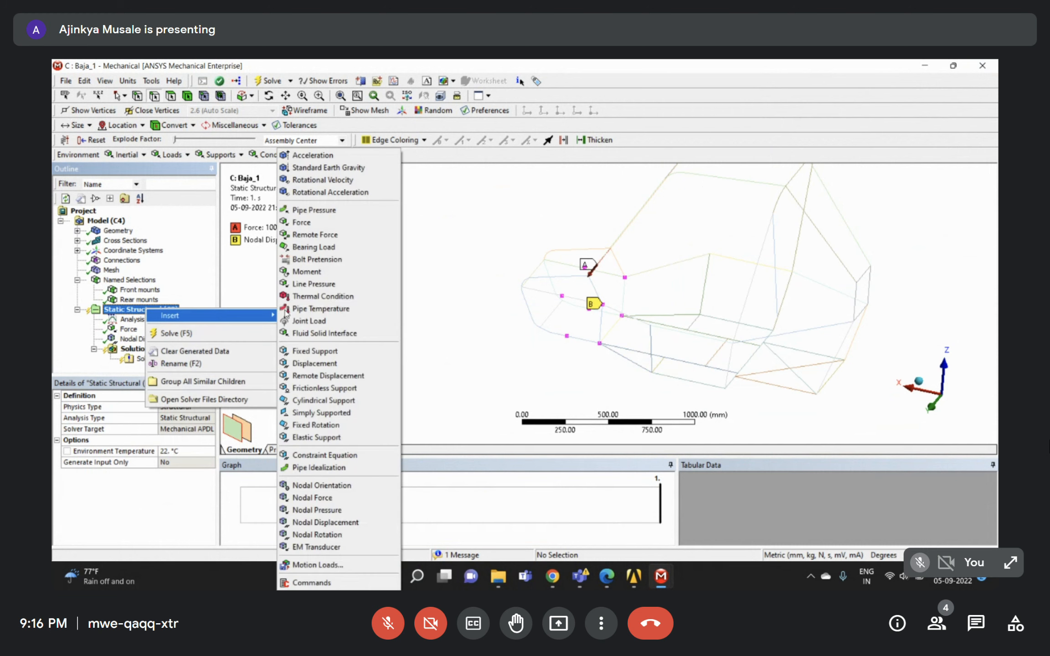
{"action": "left_click", "coordinate": [337, 522]}
{"action": "left_click", "coordinate": [207, 420]}
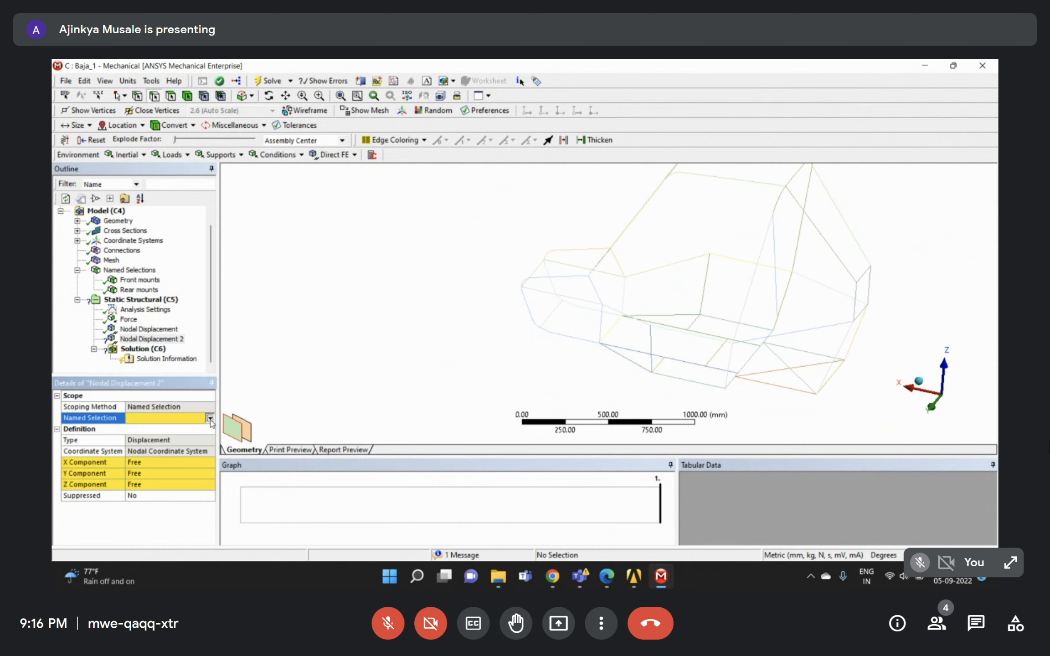
{"action": "left_click", "coordinate": [210, 418]}
{"action": "left_click", "coordinate": [139, 439]}
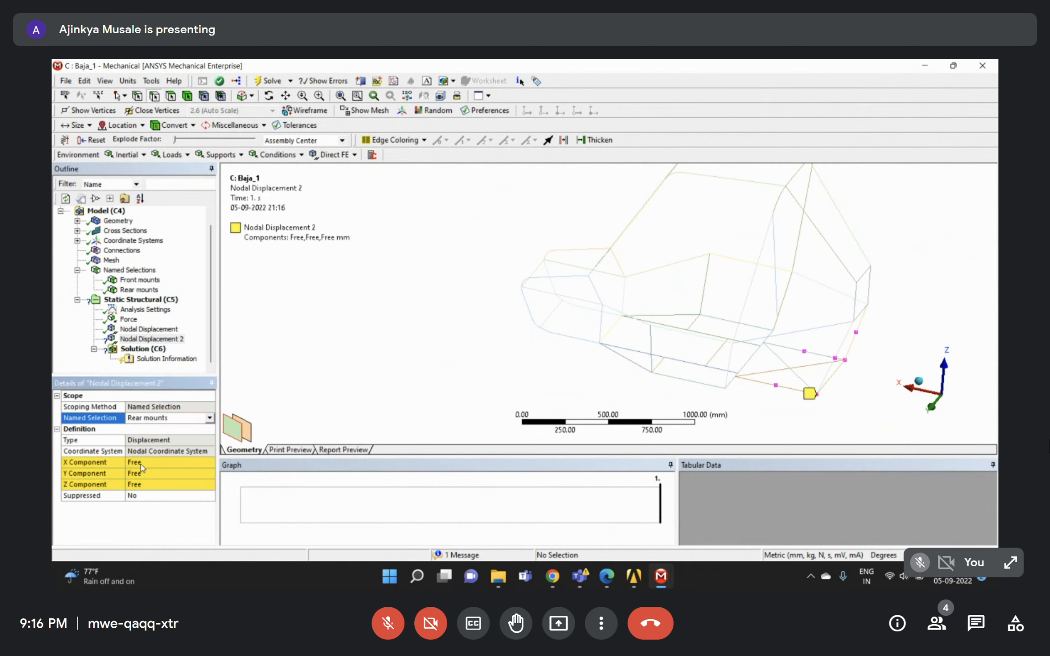
Set the X, Y and Z components of the rear mounts' nodal displacement to 0 mm.
{"action": "left_click", "coordinate": [143, 461]}
{"action": "type", "text": "0"}
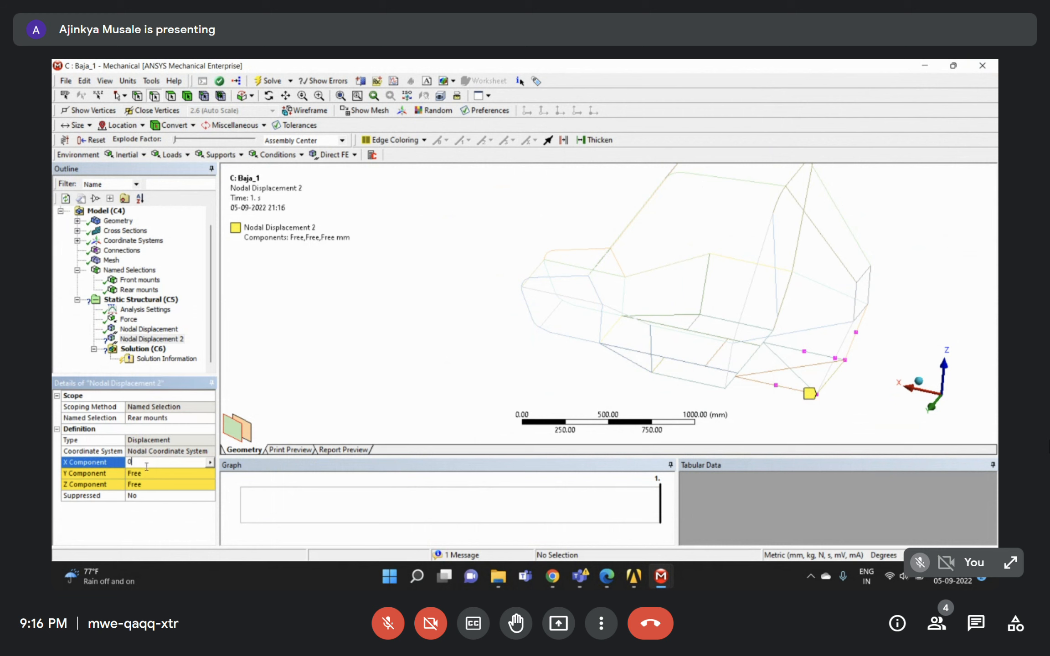
{"action": "left_click", "coordinate": [152, 474]}
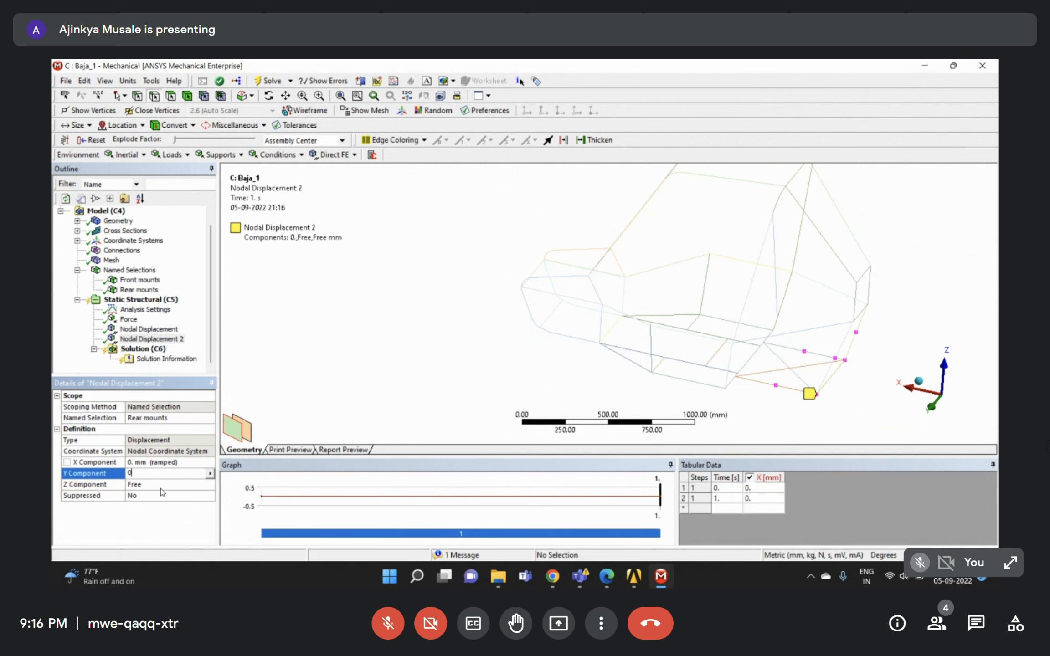
{"action": "type", "text": "0"}
{"action": "left_click", "coordinate": [159, 485]}
{"action": "type", "text": "0"}
{"action": "key", "text": "Return"}
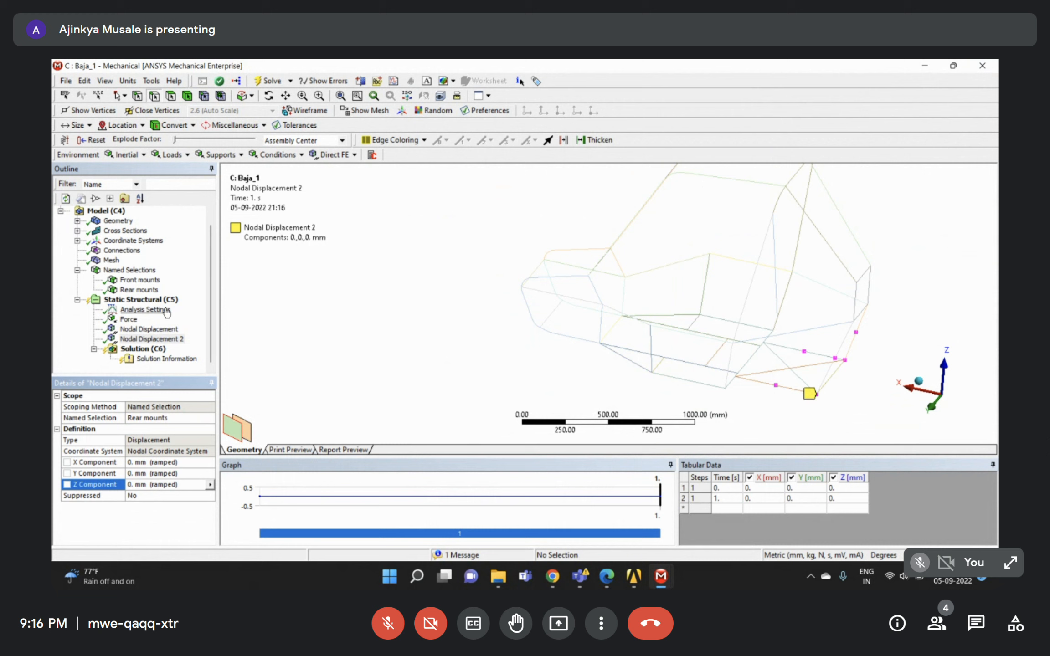
Check both nodal displacements and the force, and try to solve the static structural analysis.
{"action": "left_click", "coordinate": [149, 329]}
{"action": "left_click", "coordinate": [150, 339]}
{"action": "left_click", "coordinate": [130, 320]}
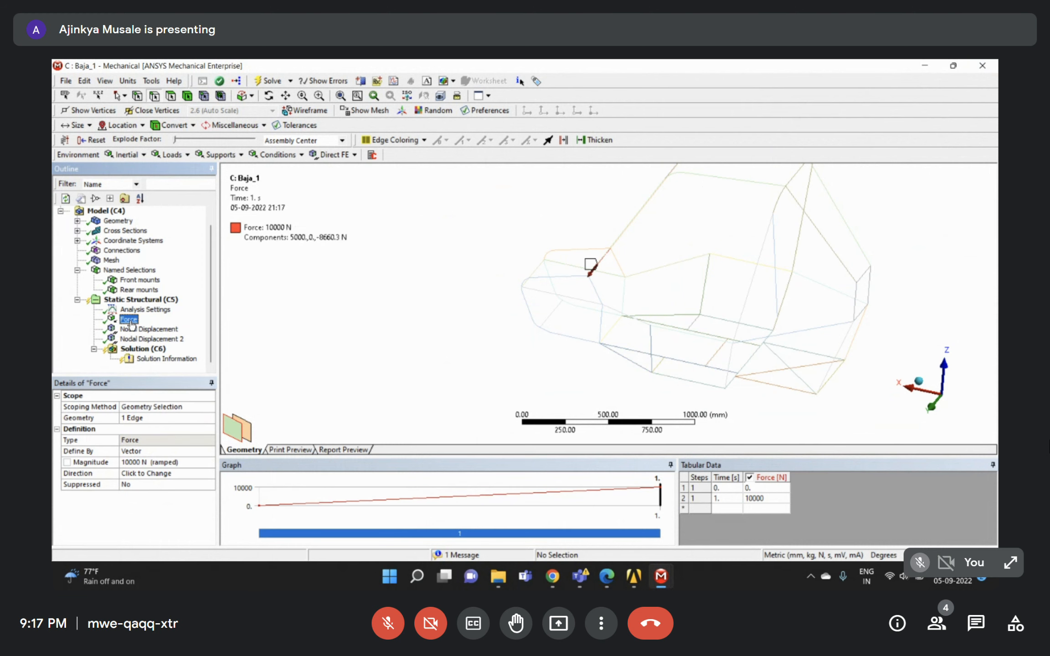
{"action": "right_click", "coordinate": [139, 350]}
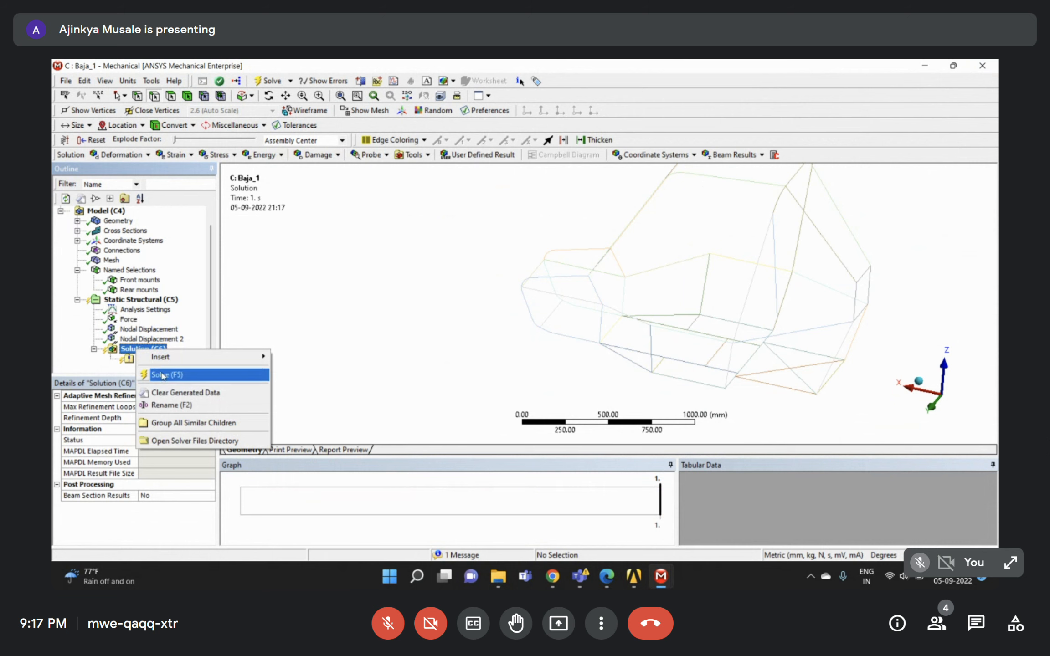
{"action": "left_click", "coordinate": [163, 376]}
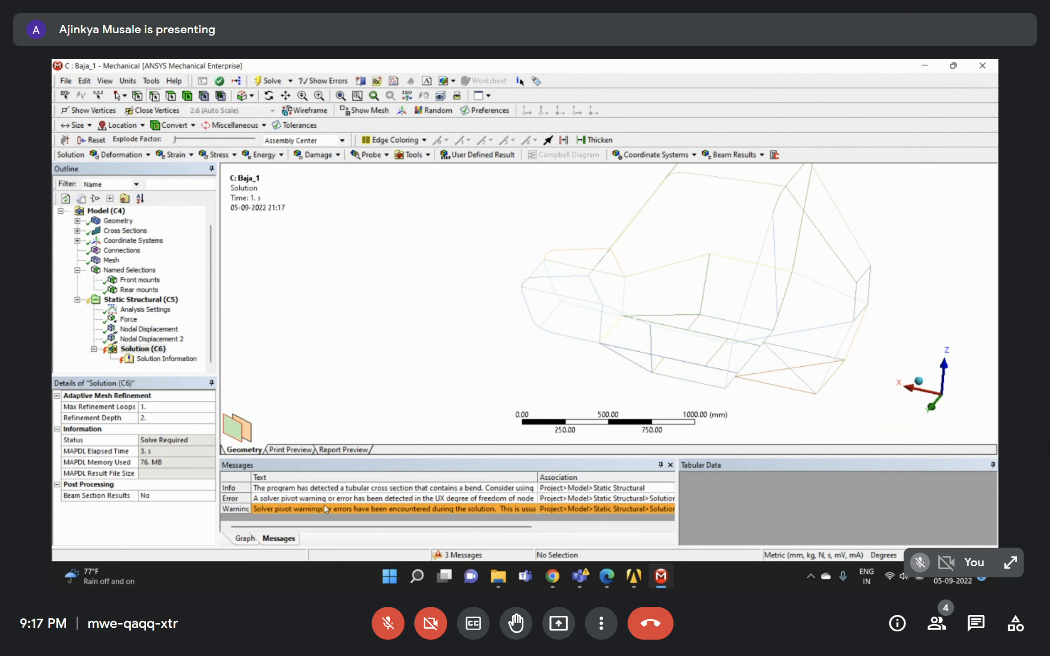
Open the solver's error message in full, read it and dismiss it.
{"action": "left_click", "coordinate": [179, 349]}
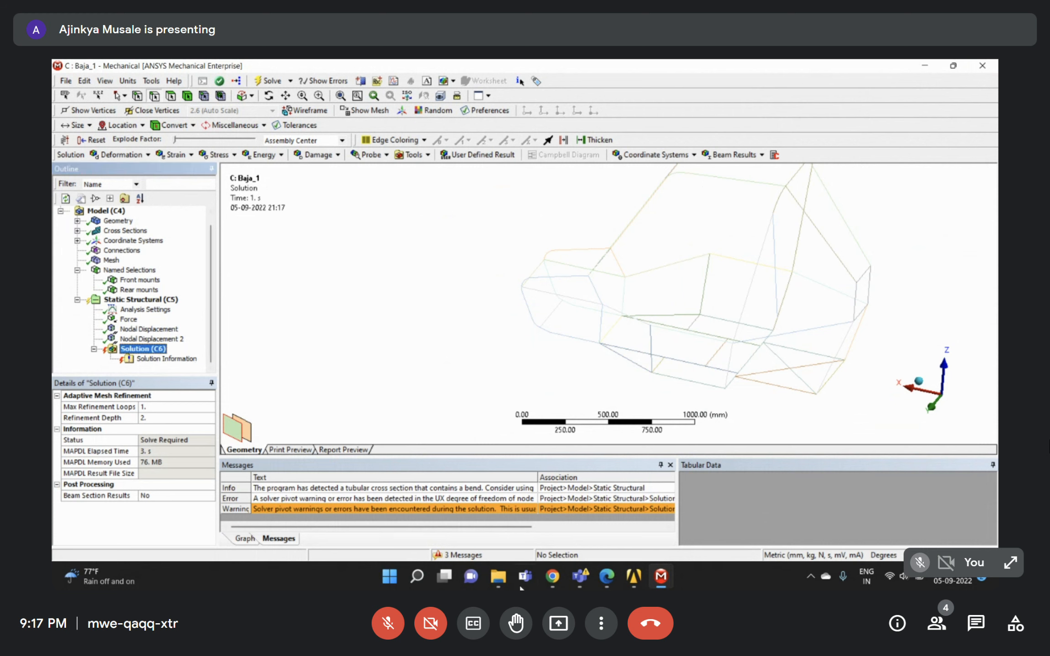
{"action": "left_click", "coordinate": [481, 499]}
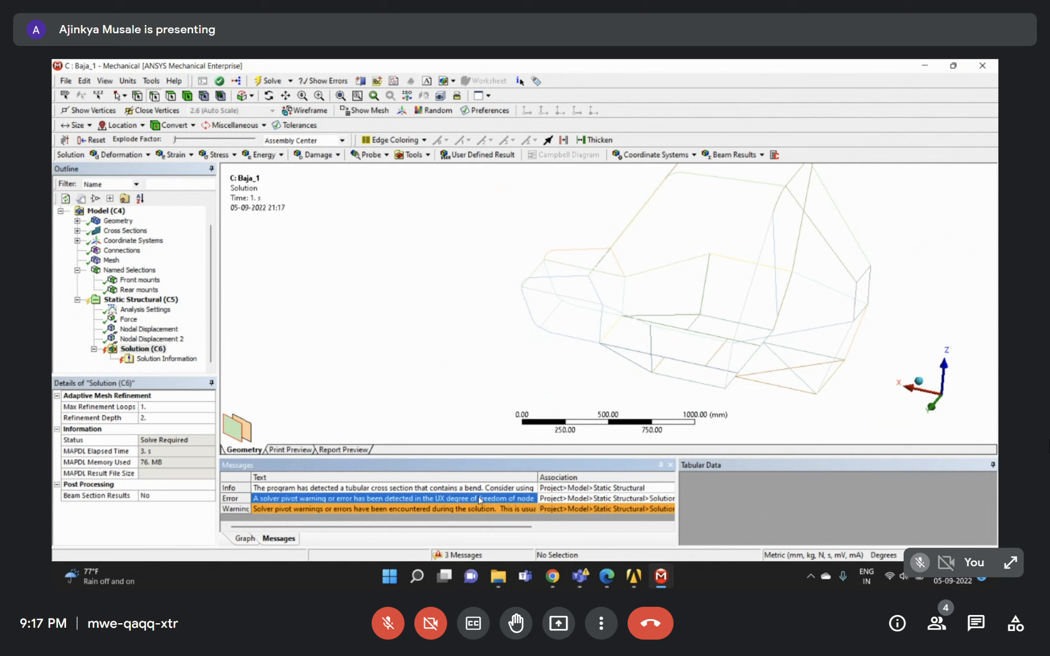
{"action": "left_click_drag", "start_coordinate": [538, 477], "coordinate": [575, 477]}
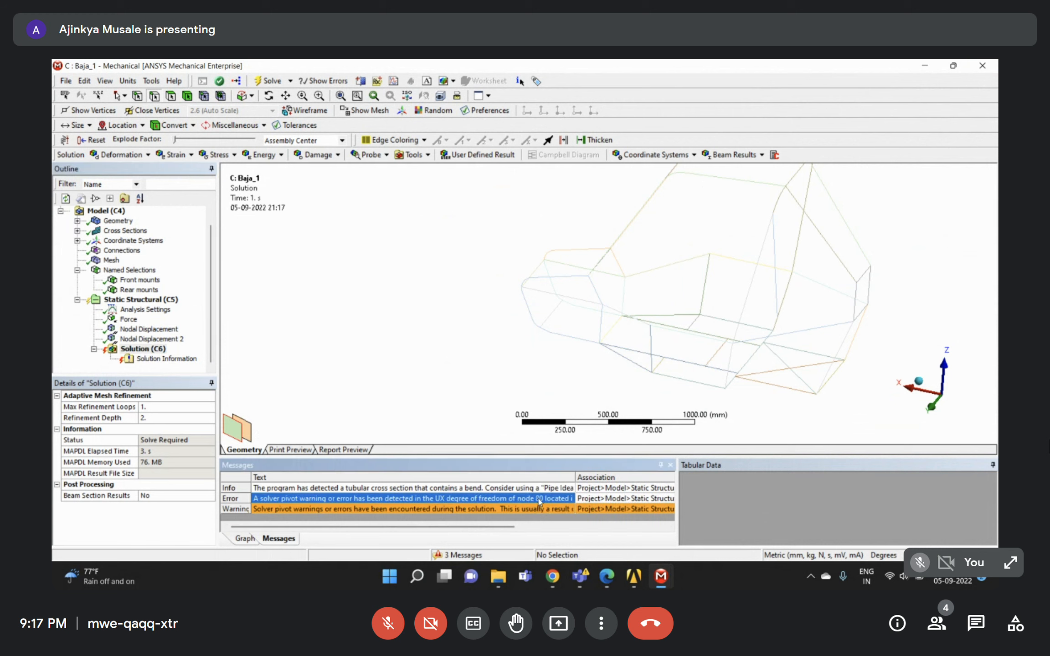
{"action": "double_click", "coordinate": [539, 500]}
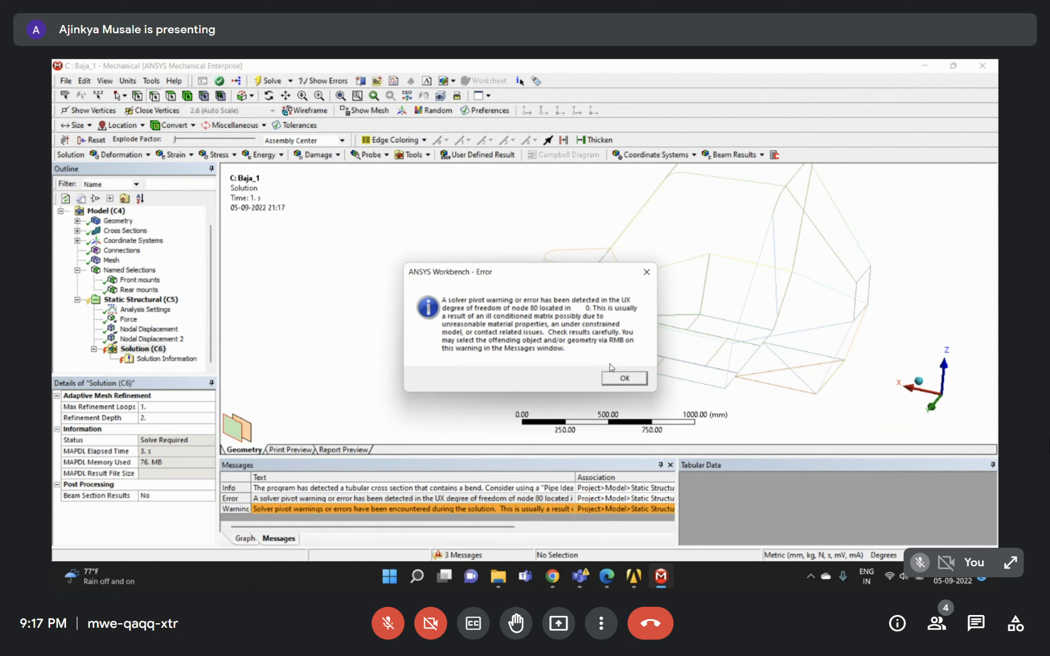
{"action": "left_click", "coordinate": [622, 382]}
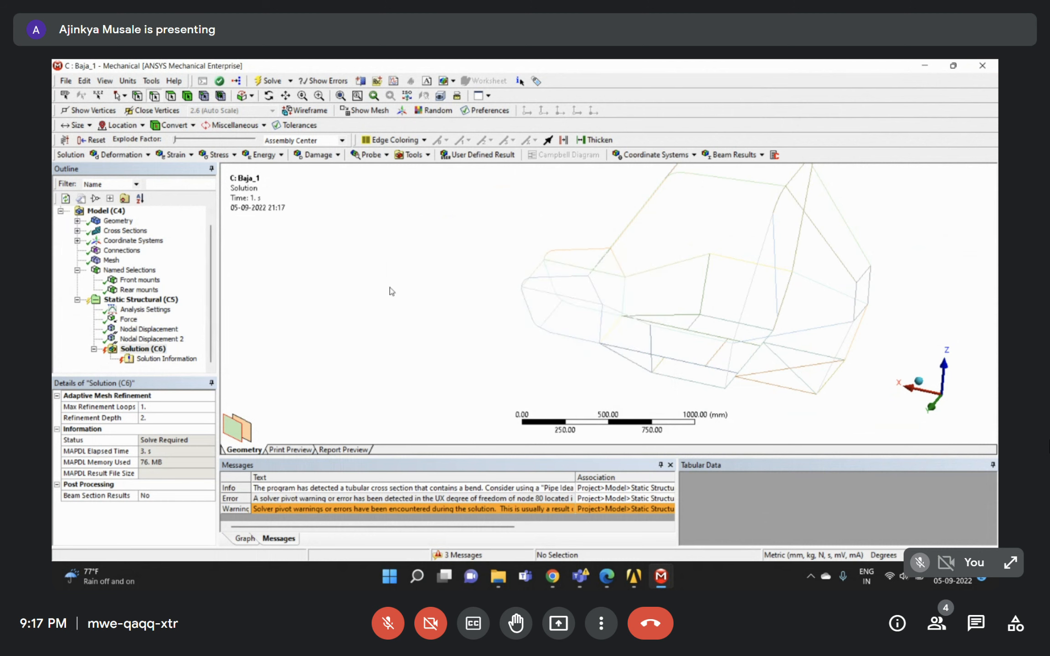
Set Solver Pivot Checking to Off in the Analysis Settings and solve the analysis again.
{"action": "scroll", "coordinate": [392, 291], "scroll_direction": "down", "scroll_amount": 3}
{"action": "middle_click_drag", "start_coordinate": [634, 332], "coordinate": [673, 335]}
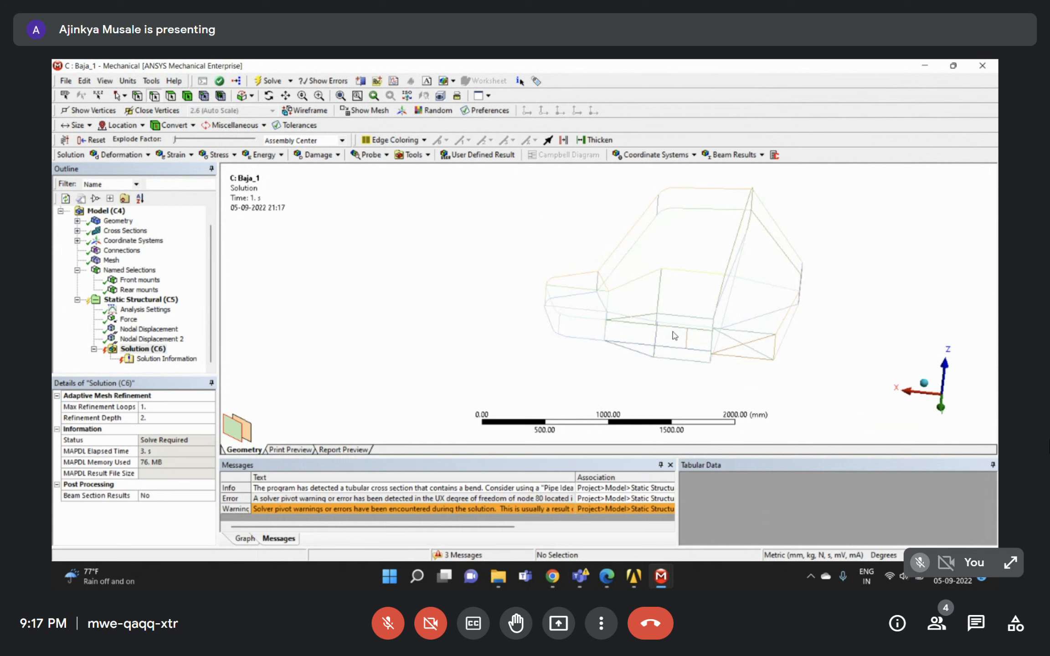
{"action": "left_click", "coordinate": [188, 273]}
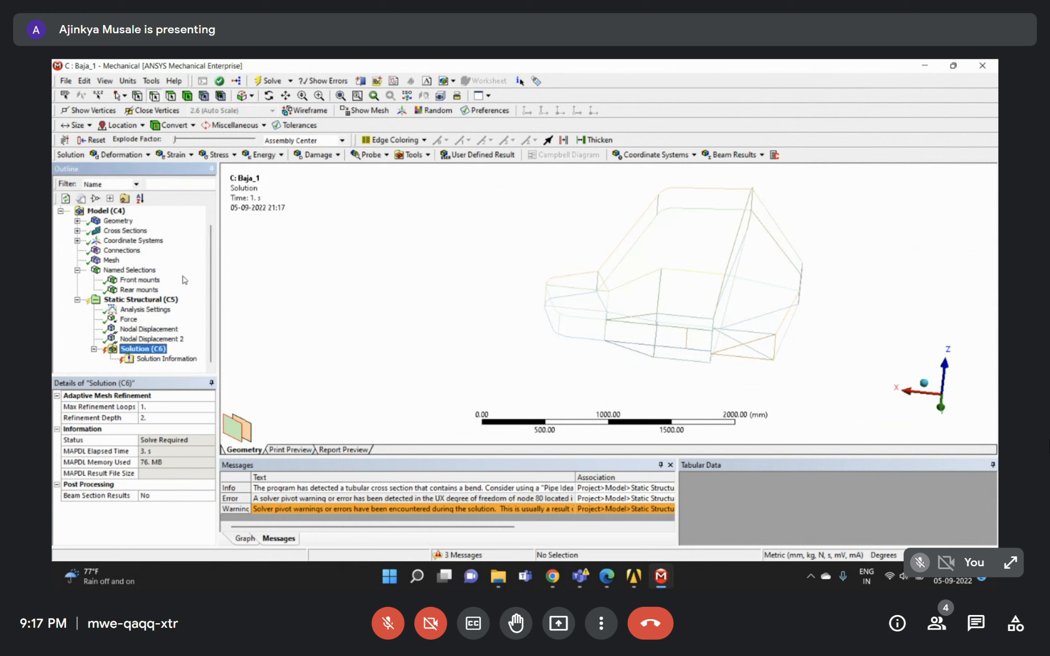
{"action": "left_click", "coordinate": [132, 311]}
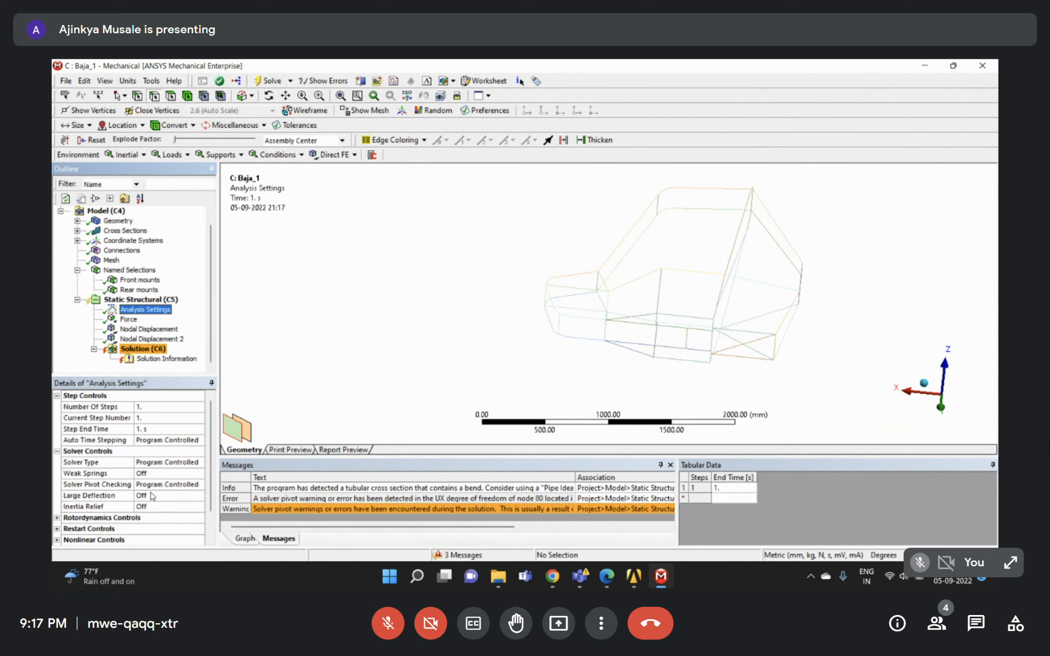
{"action": "left_click", "coordinate": [183, 491]}
{"action": "left_click", "coordinate": [183, 491]}
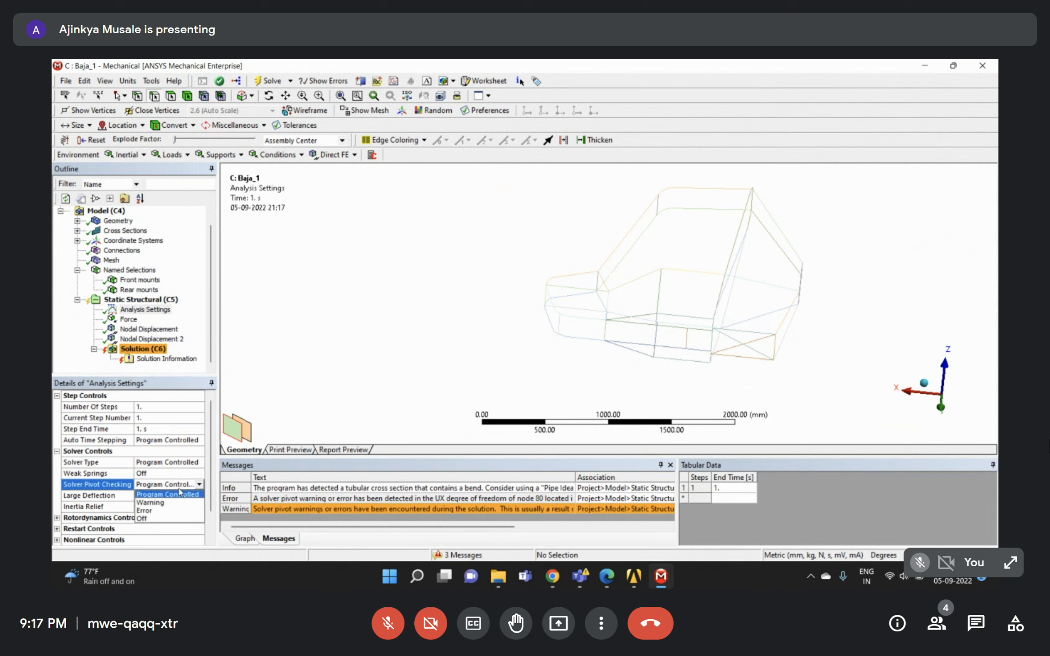
{"action": "left_click", "coordinate": [147, 519]}
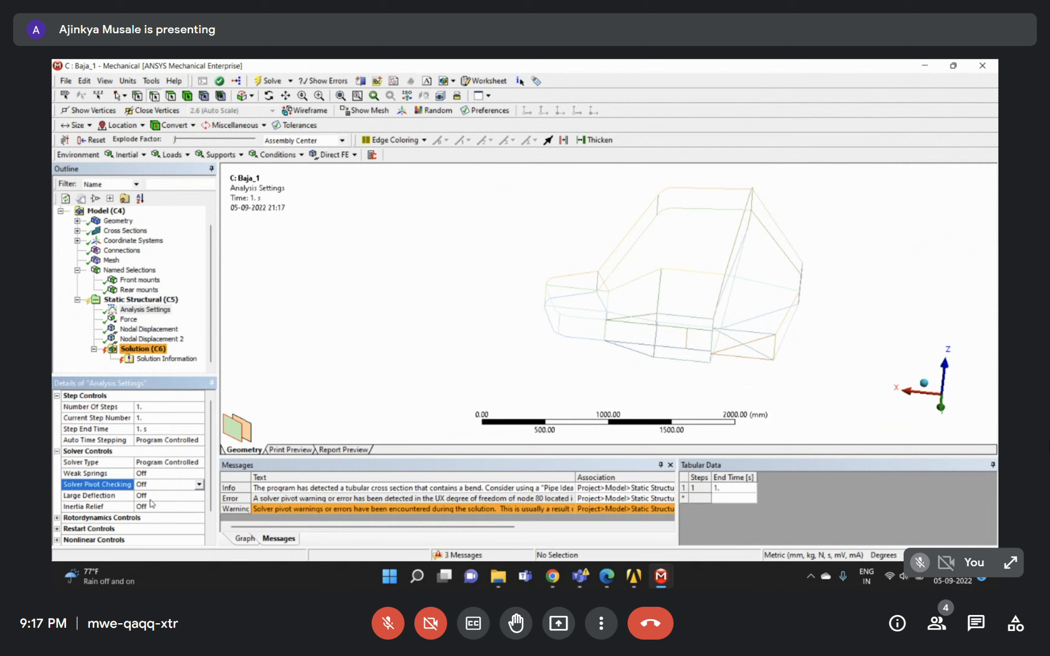
{"action": "right_click", "coordinate": [139, 350]}
{"action": "left_click", "coordinate": [164, 375]}
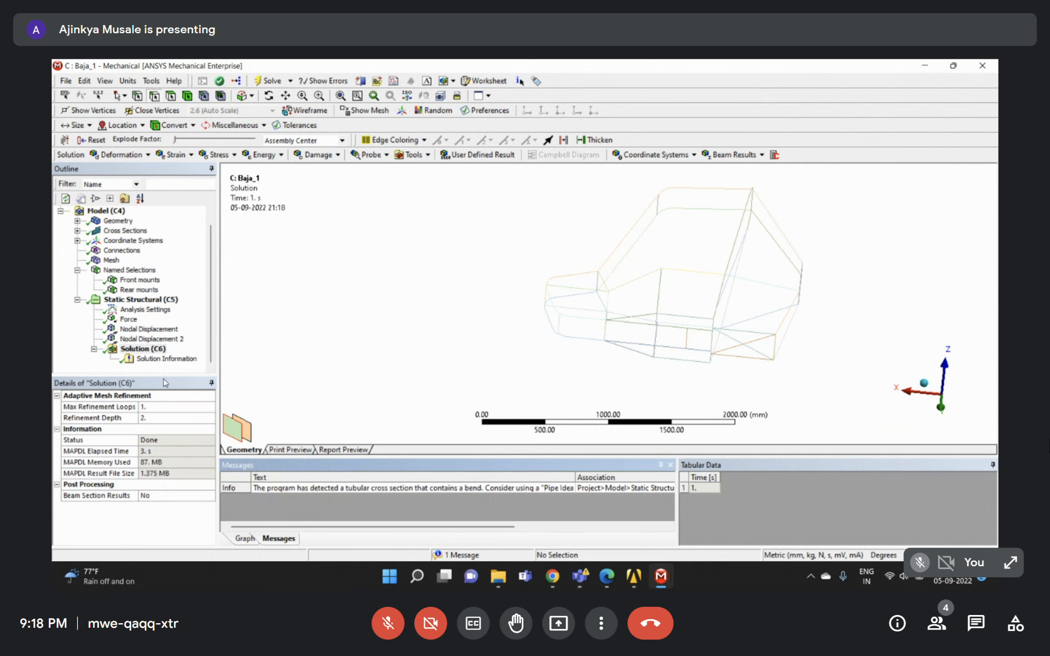
Set Beam Section Results to Yes for the solution so that stress results can be requested.
{"action": "right_click_drag", "start_coordinate": [570, 251], "coordinate": [652, 327]}
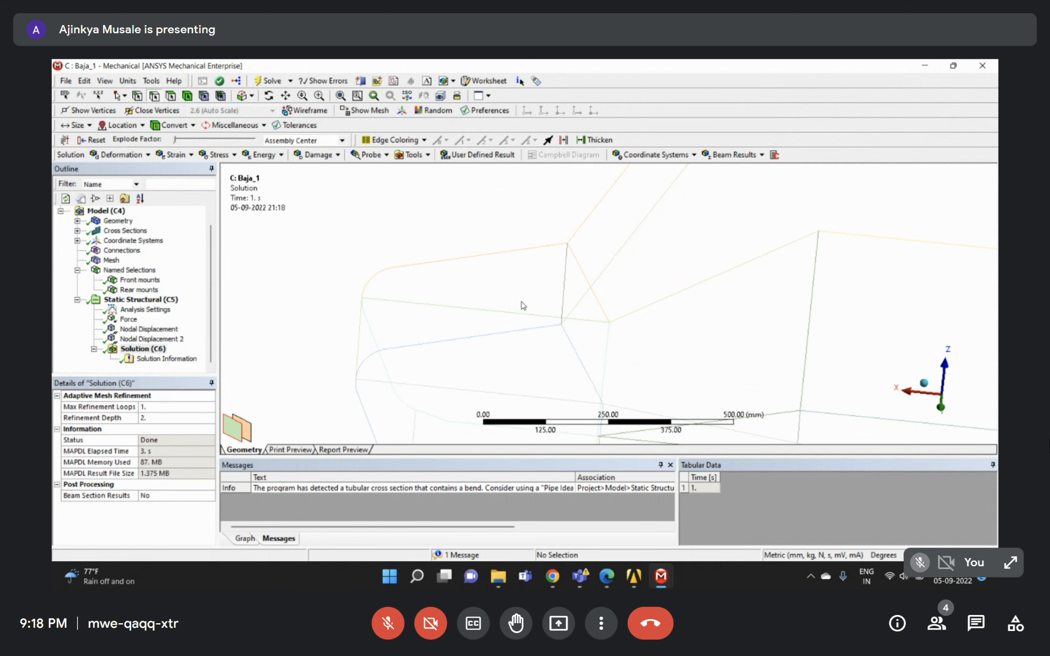
{"action": "scroll", "coordinate": [524, 296], "scroll_direction": "down", "scroll_amount": 2}
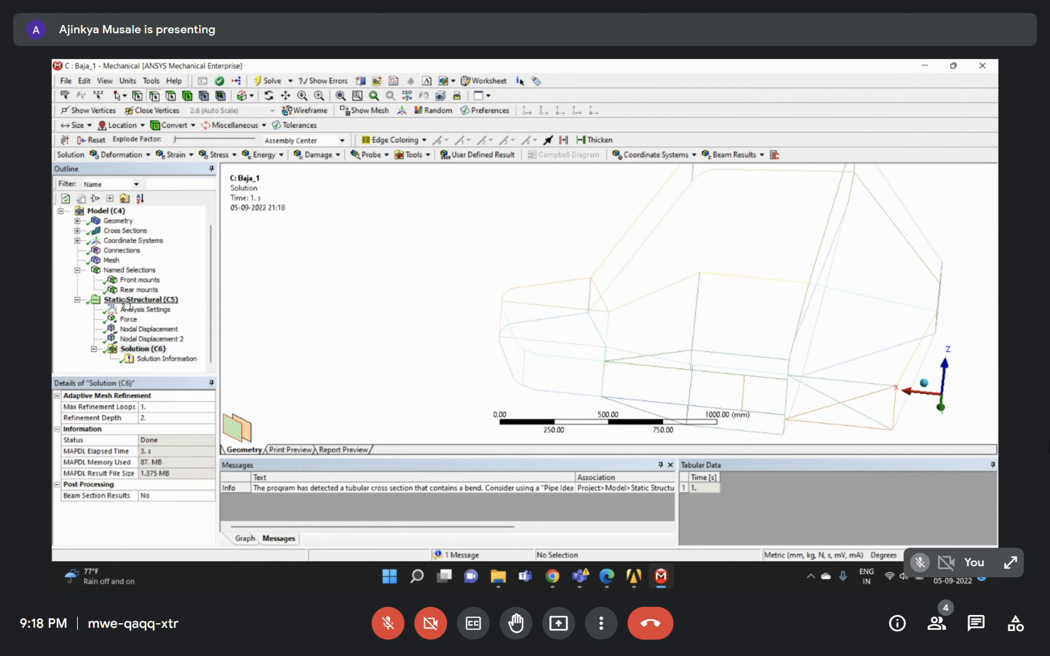
{"action": "left_click", "coordinate": [145, 310]}
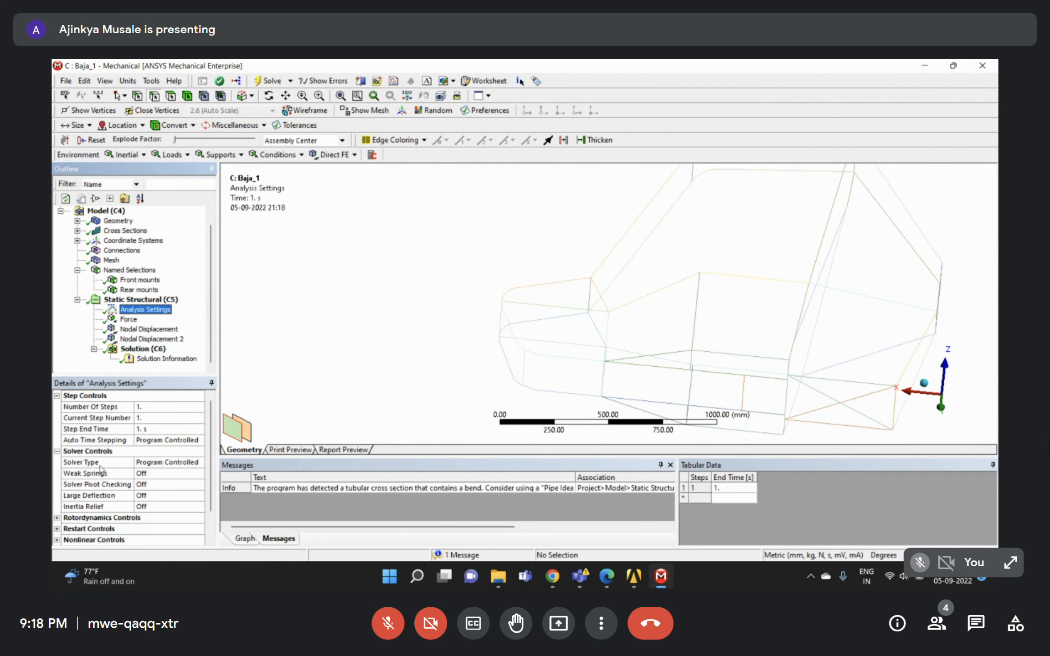
{"action": "right_click", "coordinate": [146, 349]}
{"action": "mouse_move", "coordinate": [205, 354]}
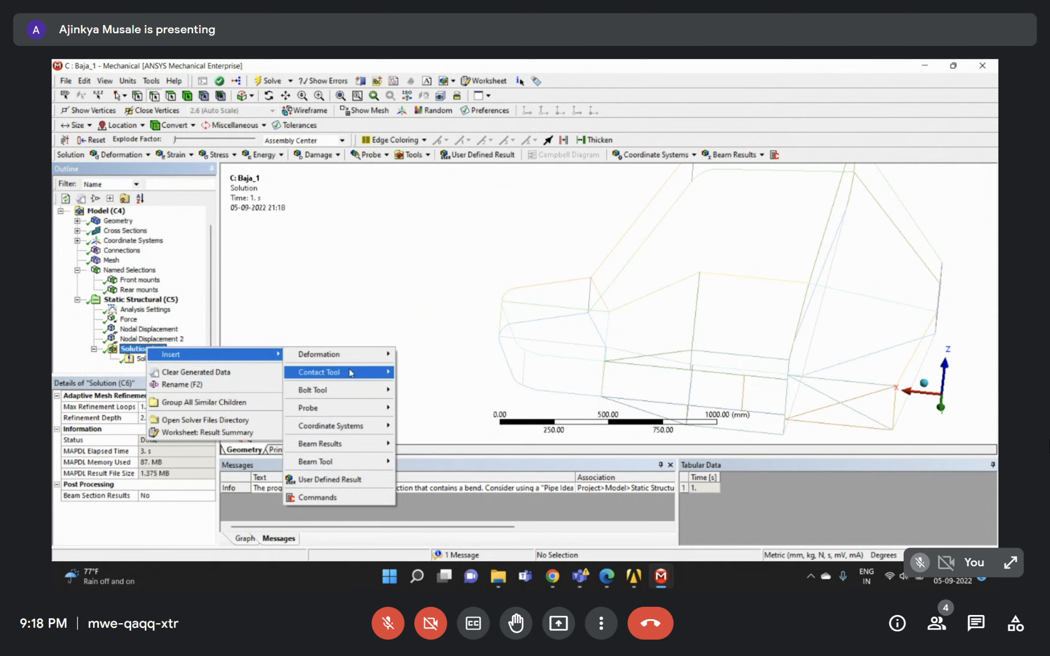
{"action": "left_click", "coordinate": [224, 156]}
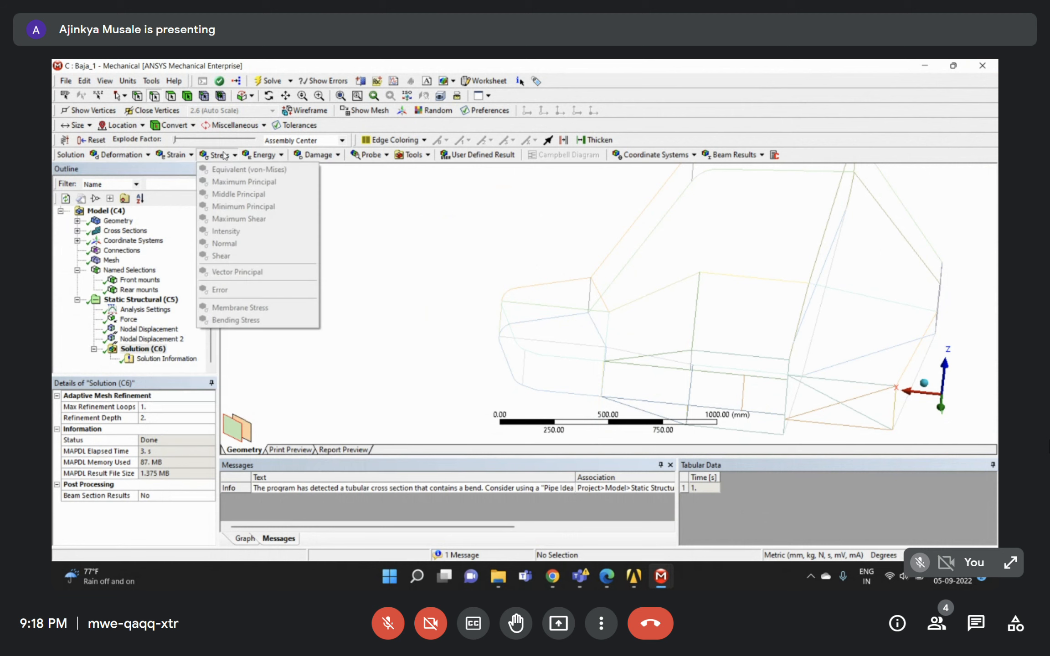
{"action": "left_click", "coordinate": [169, 246]}
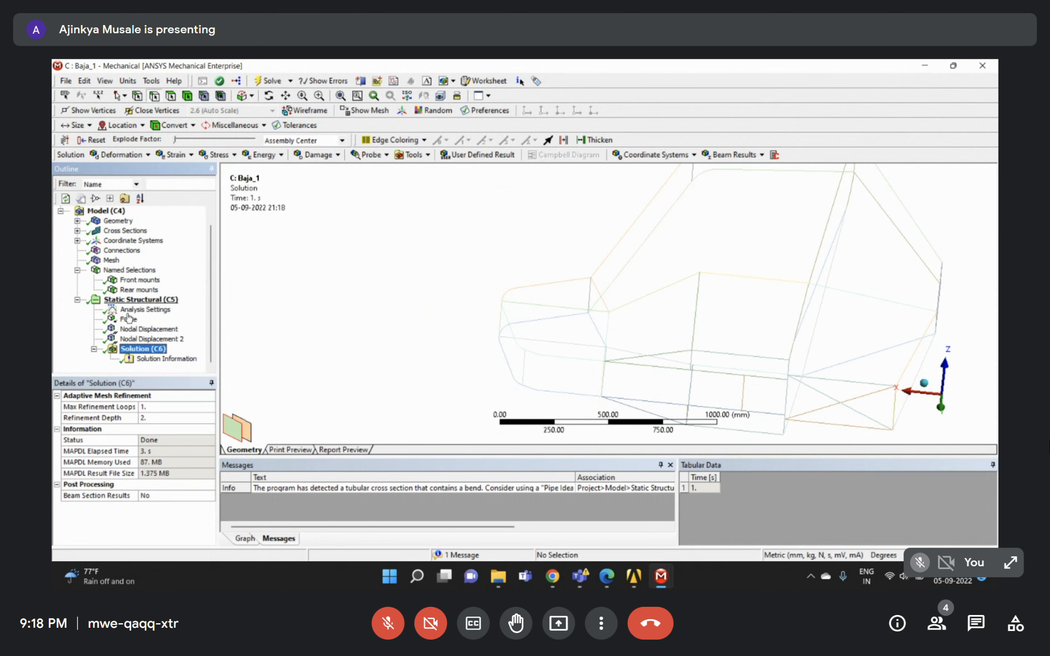
{"action": "double_click", "coordinate": [160, 497]}
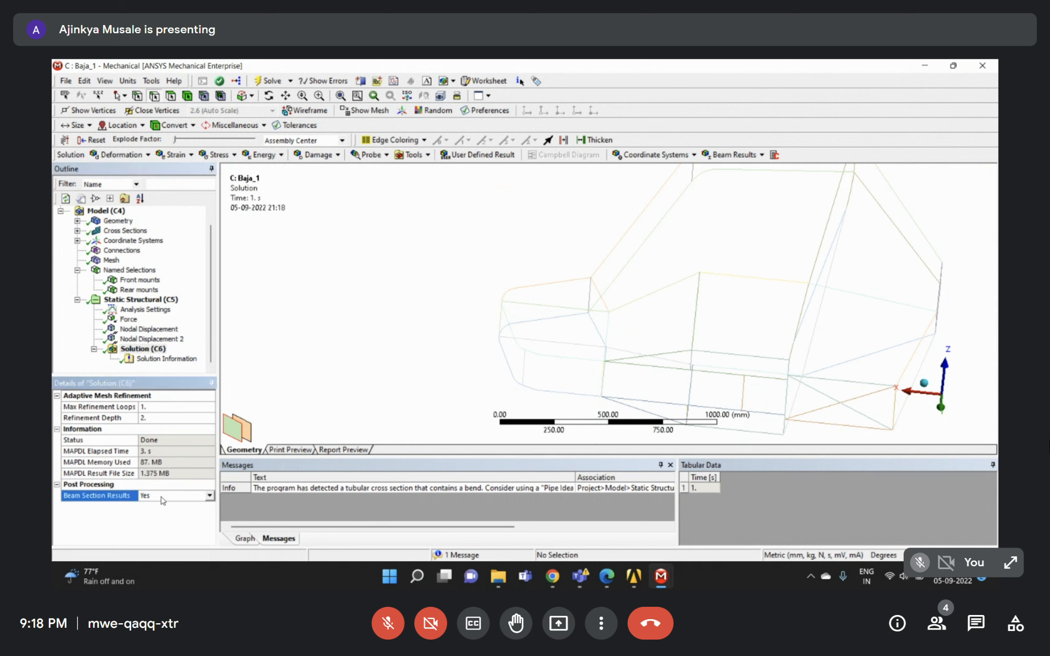
Insert Equivalent (von-Mises) Stress and Total Deformation results in the solution and evaluate them.
{"action": "right_click", "coordinate": [154, 355]}
{"action": "mouse_move", "coordinate": [190, 357]}
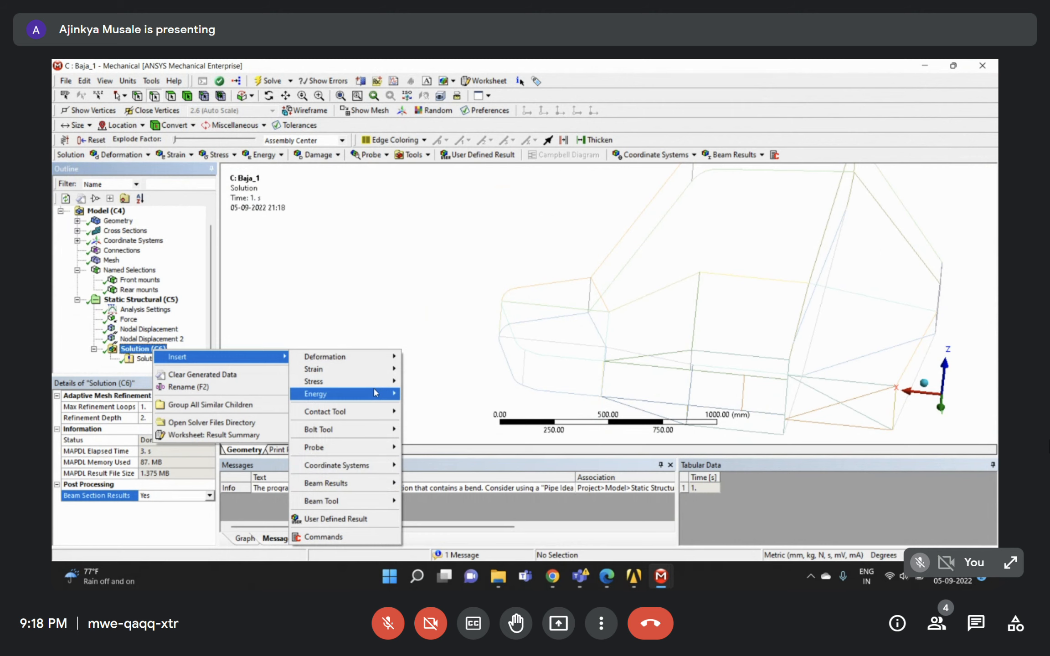
{"action": "mouse_move", "coordinate": [347, 381]}
{"action": "left_click", "coordinate": [437, 382]}
{"action": "right_click", "coordinate": [135, 342]}
{"action": "mouse_move", "coordinate": [163, 347]}
{"action": "mouse_move", "coordinate": [358, 350]}
{"action": "left_click", "coordinate": [402, 345]}
{"action": "right_click", "coordinate": [198, 350]}
{"action": "left_click", "coordinate": [216, 368]}
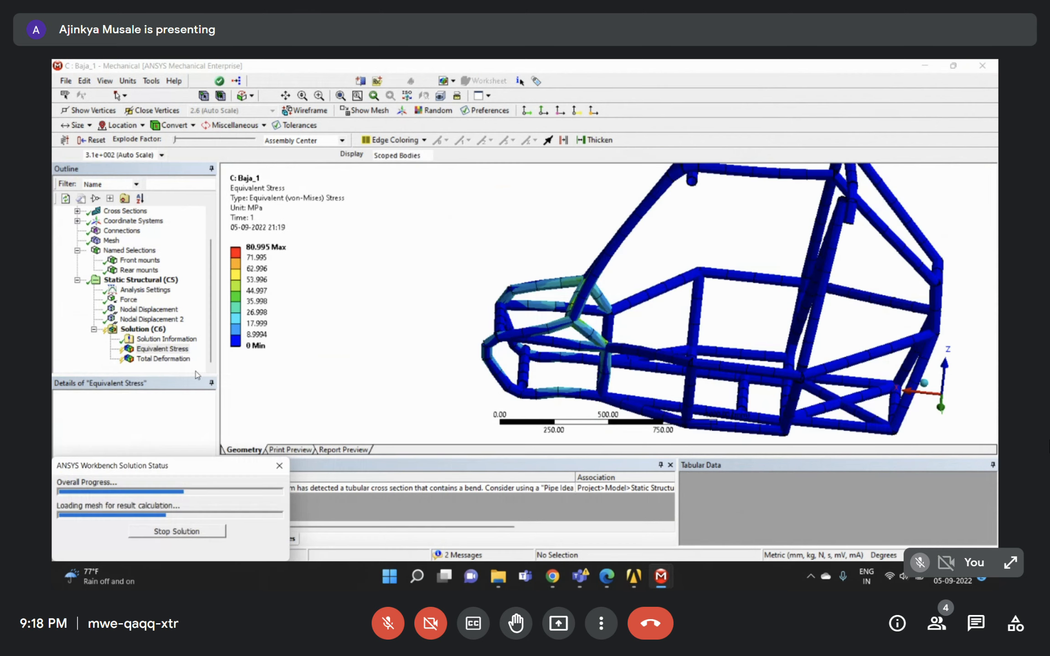
Examine the equivalent stress distribution around the loaded front member and over the whole roll cage.
{"action": "middle_click_drag", "start_coordinate": [445, 314], "coordinate": [647, 362]}
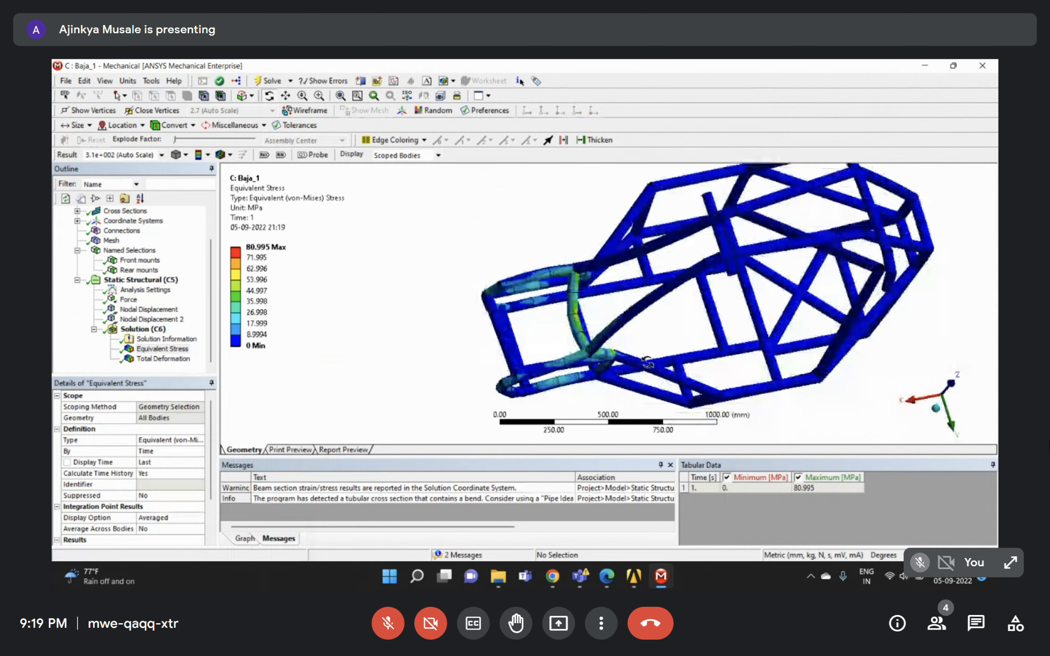
{"action": "scroll", "coordinate": [609, 358], "scroll_direction": "up", "scroll_amount": 5}
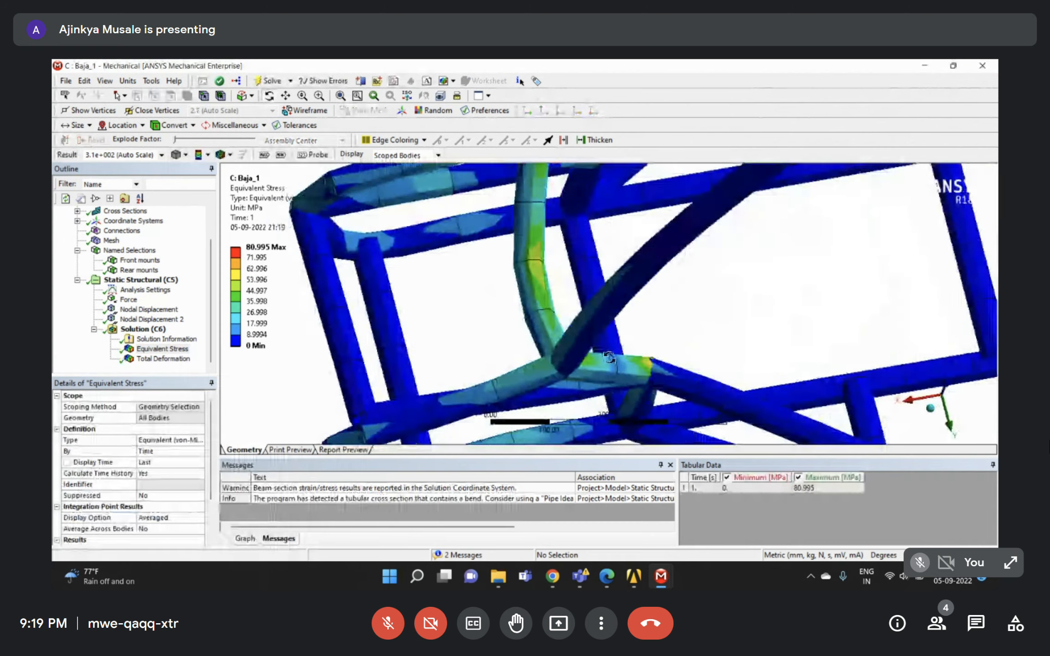
{"action": "scroll", "coordinate": [609, 358], "scroll_direction": "down", "scroll_amount": 4}
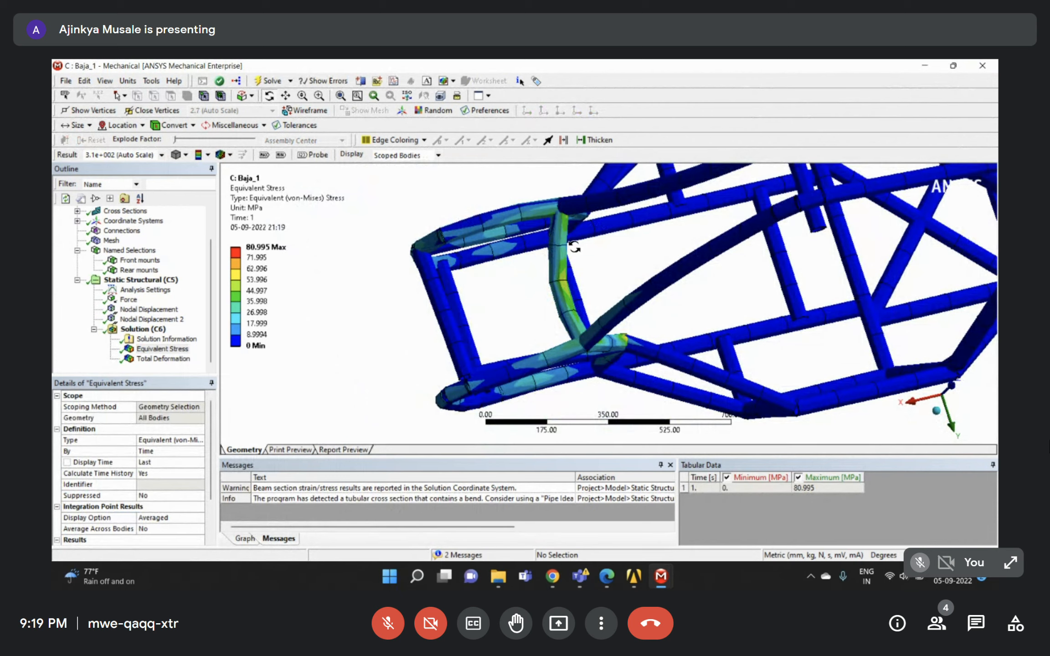
{"action": "left_click_drag", "start_coordinate": [627, 315], "coordinate": [585, 264]}
{"action": "scroll", "coordinate": [585, 264], "scroll_direction": "down", "scroll_amount": 5}
{"action": "left_click_drag", "start_coordinate": [713, 283], "coordinate": [693, 322]}
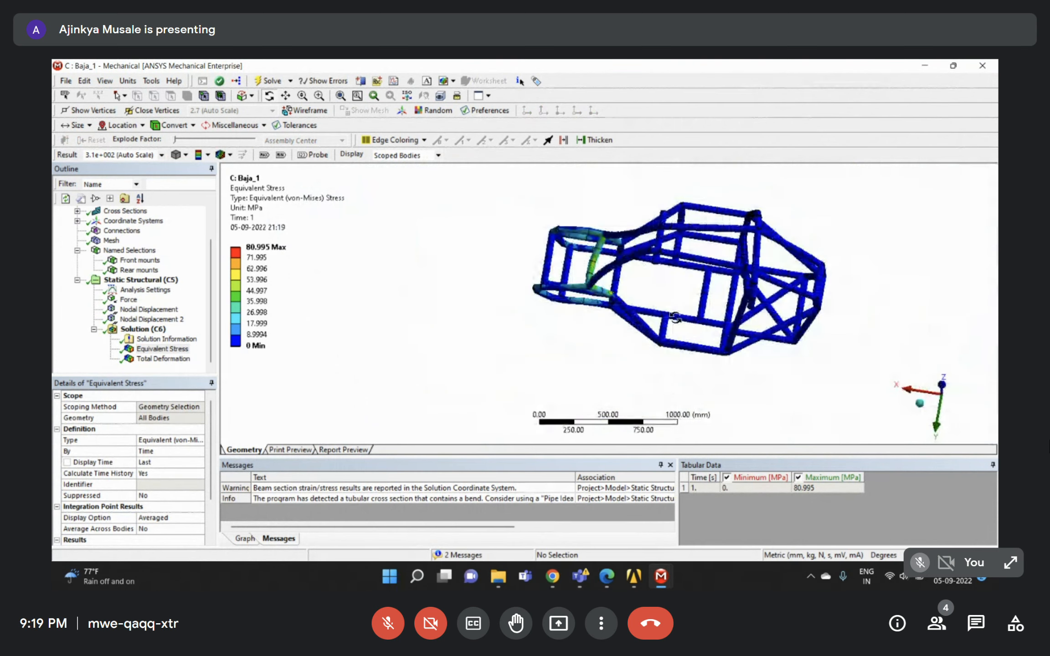
Display the Total Deformation result and examine the deformation of the roll cage's front and upper members.
{"action": "scroll", "coordinate": [693, 322], "scroll_direction": "down", "scroll_amount": 1}
{"action": "left_click", "coordinate": [166, 359]}
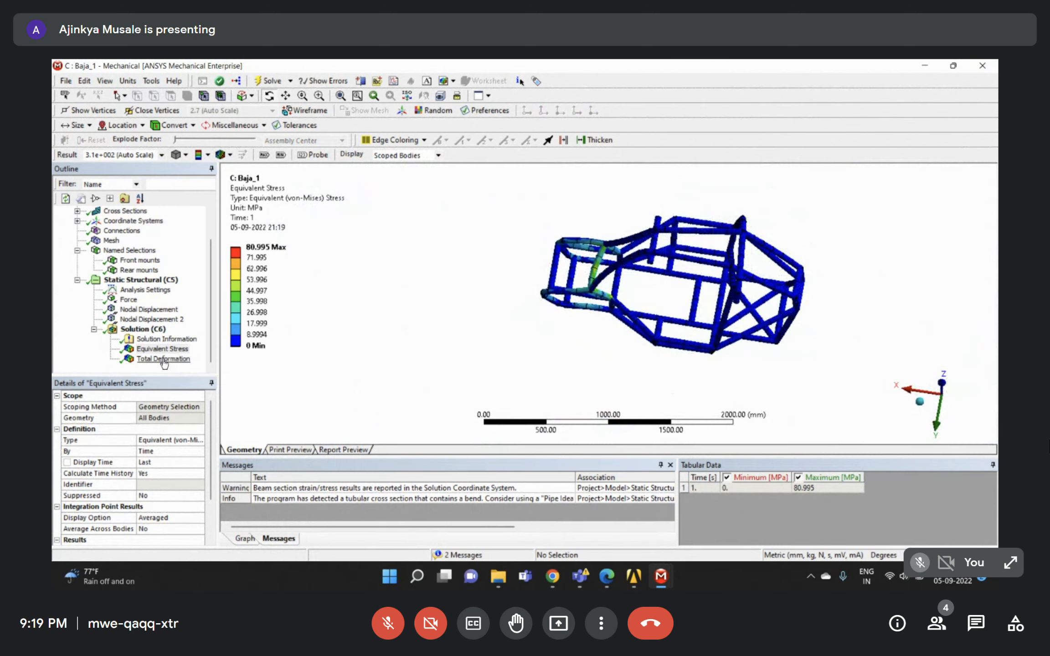
{"action": "right_click_drag", "start_coordinate": [582, 233], "coordinate": [637, 276]}
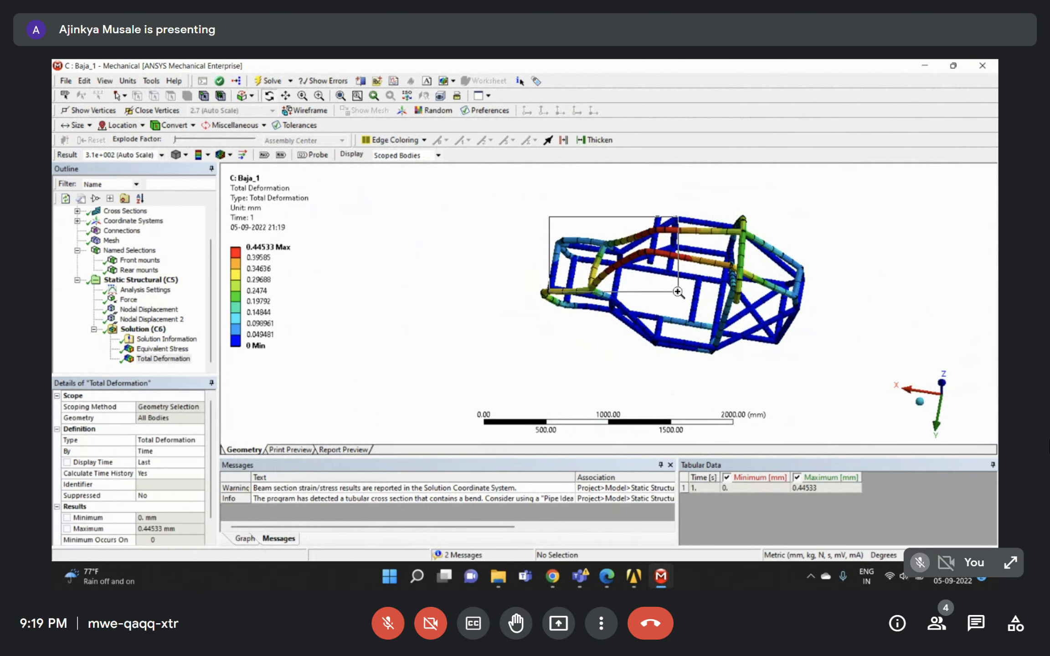
{"action": "scroll", "coordinate": [692, 300], "scroll_direction": "down", "scroll_amount": 5}
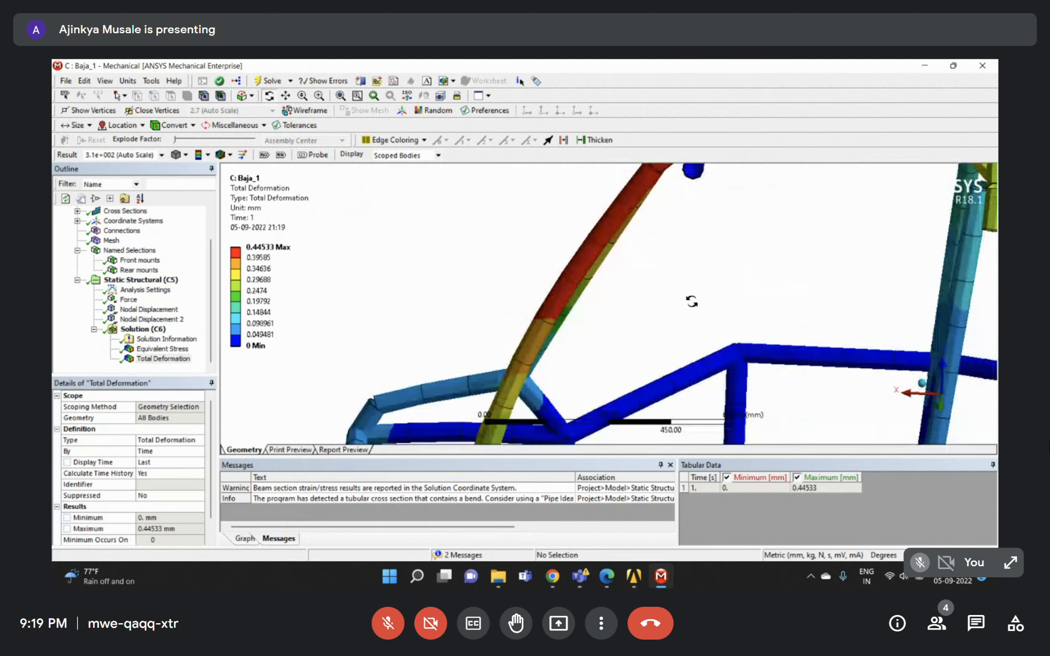
{"action": "left_click_drag", "start_coordinate": [635, 299], "coordinate": [651, 369]}
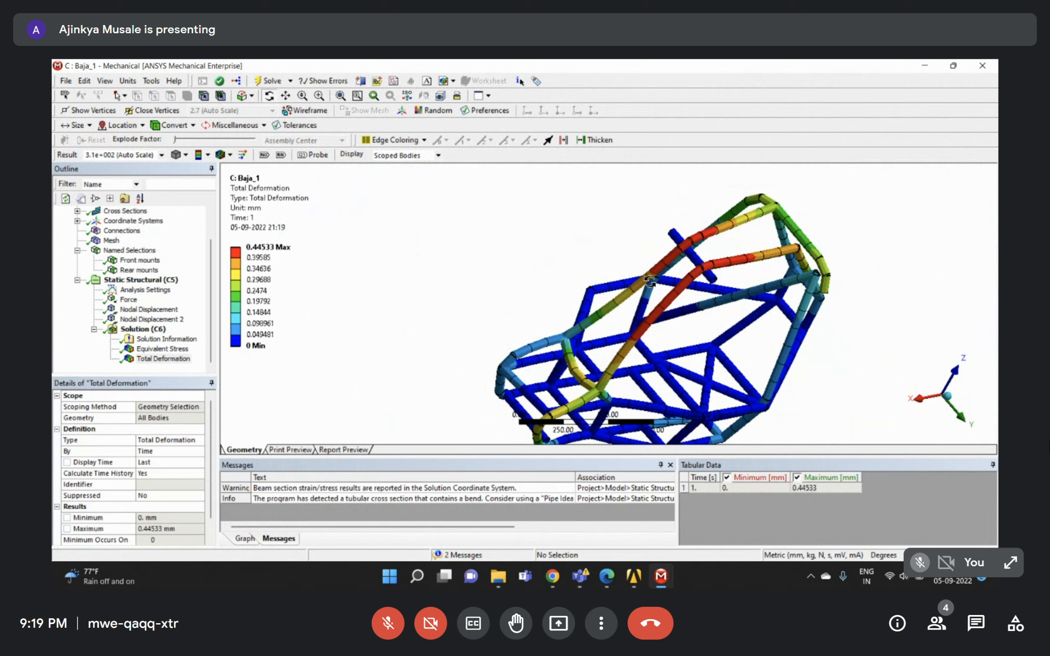
Set the result deformation scale to 1.0 (True Scale) and examine the total deformation on the upper members.
{"action": "left_click", "coordinate": [257, 250]}
{"action": "left_click", "coordinate": [161, 156]}
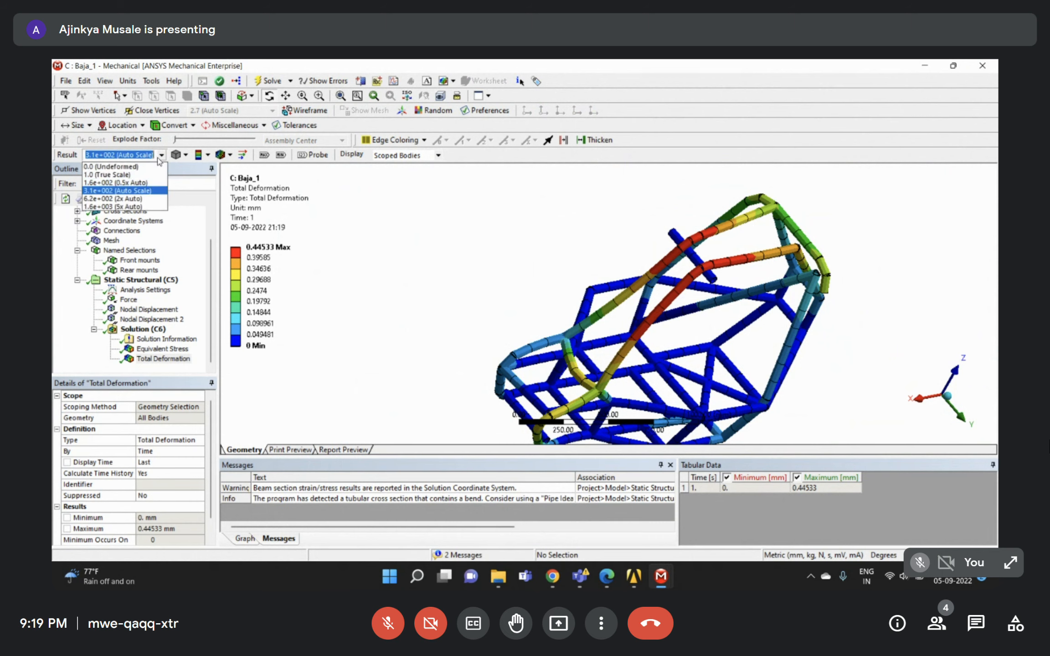
{"action": "left_click", "coordinate": [107, 174]}
{"action": "scroll", "coordinate": [714, 297], "scroll_direction": "down", "scroll_amount": 2}
{"action": "left_click_drag", "start_coordinate": [714, 297], "coordinate": [660, 282]}
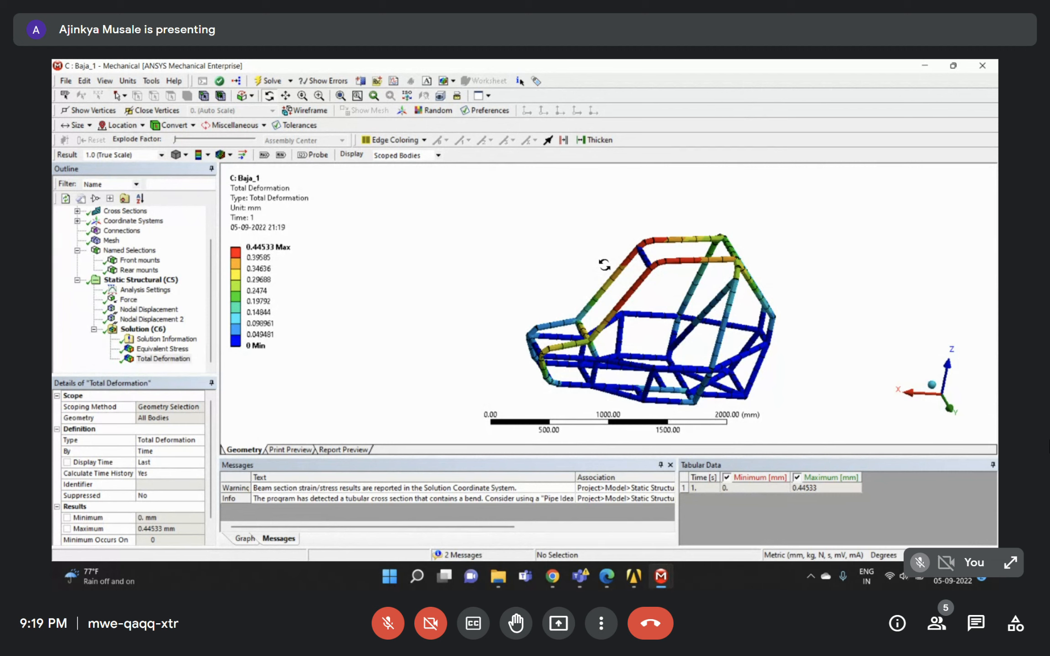
{"action": "right_click_drag", "start_coordinate": [601, 212], "coordinate": [716, 361]}
{"action": "left_click_drag", "start_coordinate": [655, 286], "coordinate": [650, 264]}
{"action": "left_click_drag", "start_coordinate": [605, 233], "coordinate": [588, 269]}
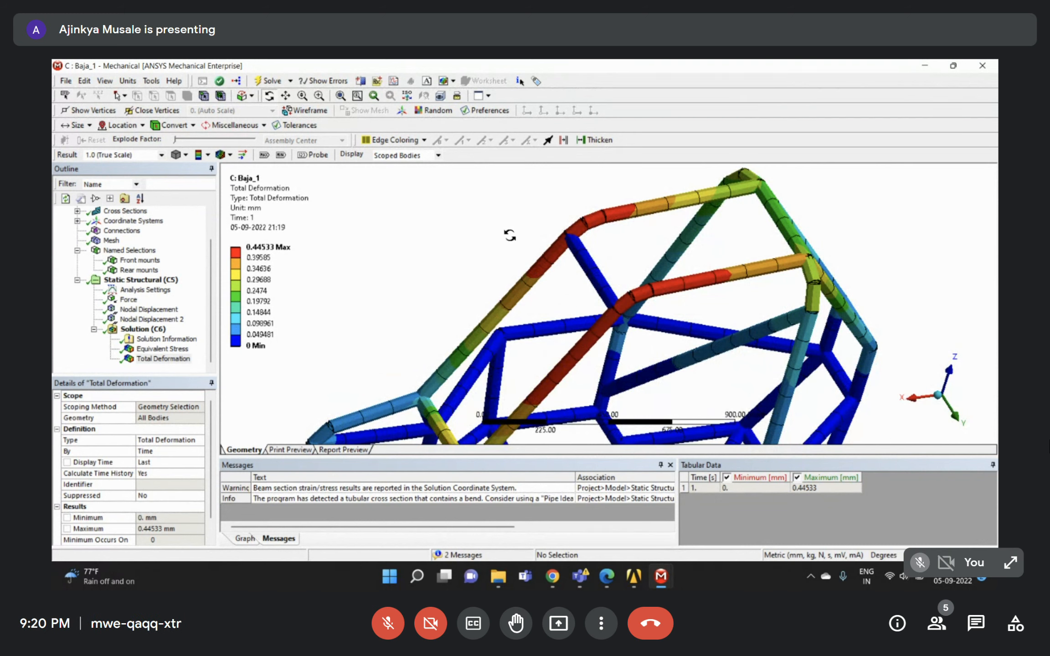
Display the Equivalent Stress result at true scale and examine the stress around the loaded front member.
{"action": "left_click", "coordinate": [180, 348]}
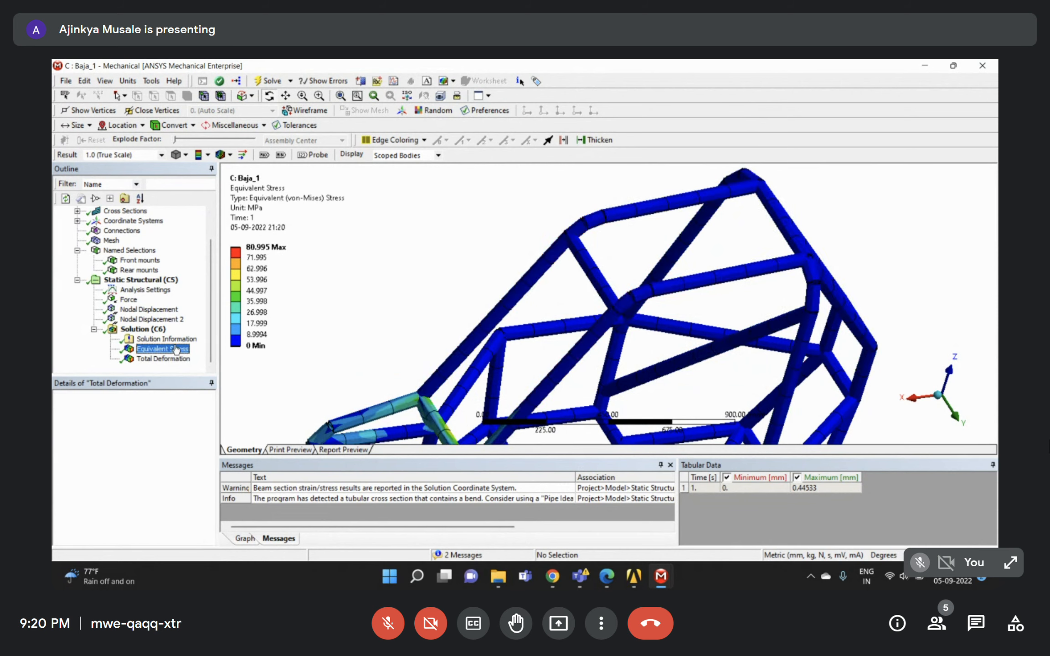
{"action": "scroll", "coordinate": [550, 272], "scroll_direction": "down", "scroll_amount": 5}
{"action": "left_click_drag", "start_coordinate": [603, 303], "coordinate": [511, 309]}
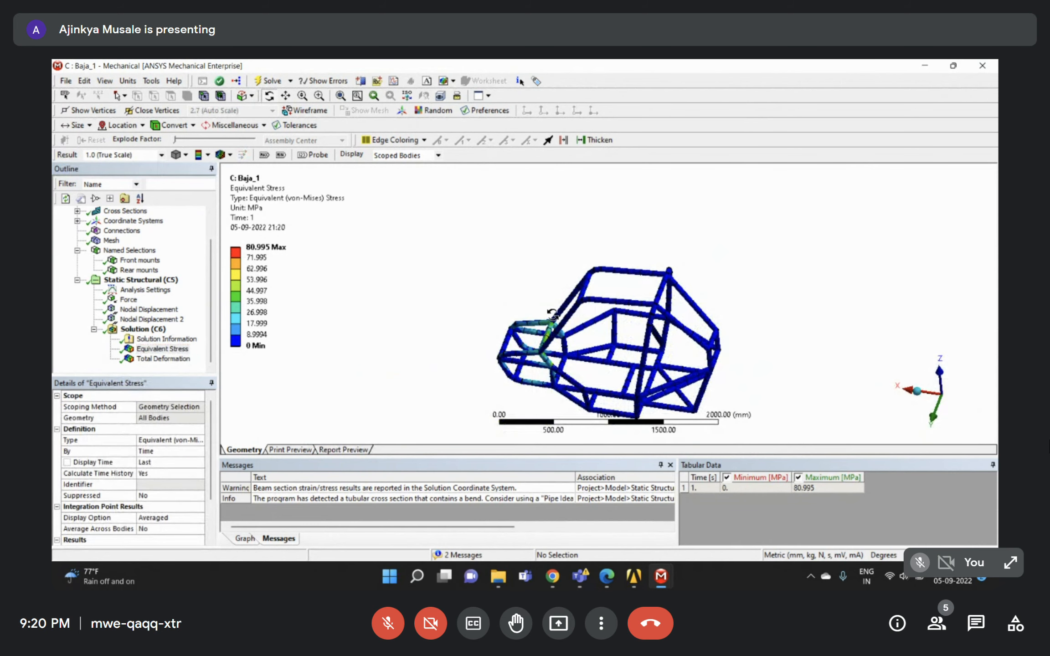
{"action": "scroll", "coordinate": [556, 315], "scroll_direction": "up", "scroll_amount": 5}
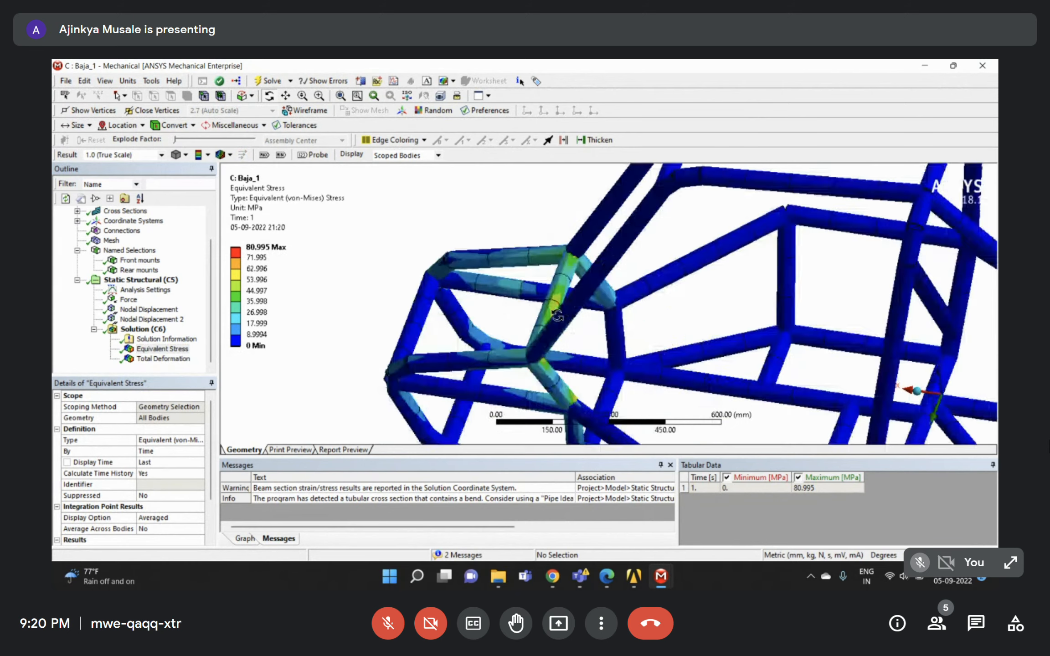
{"action": "left_click_drag", "start_coordinate": [557, 316], "coordinate": [547, 277]}
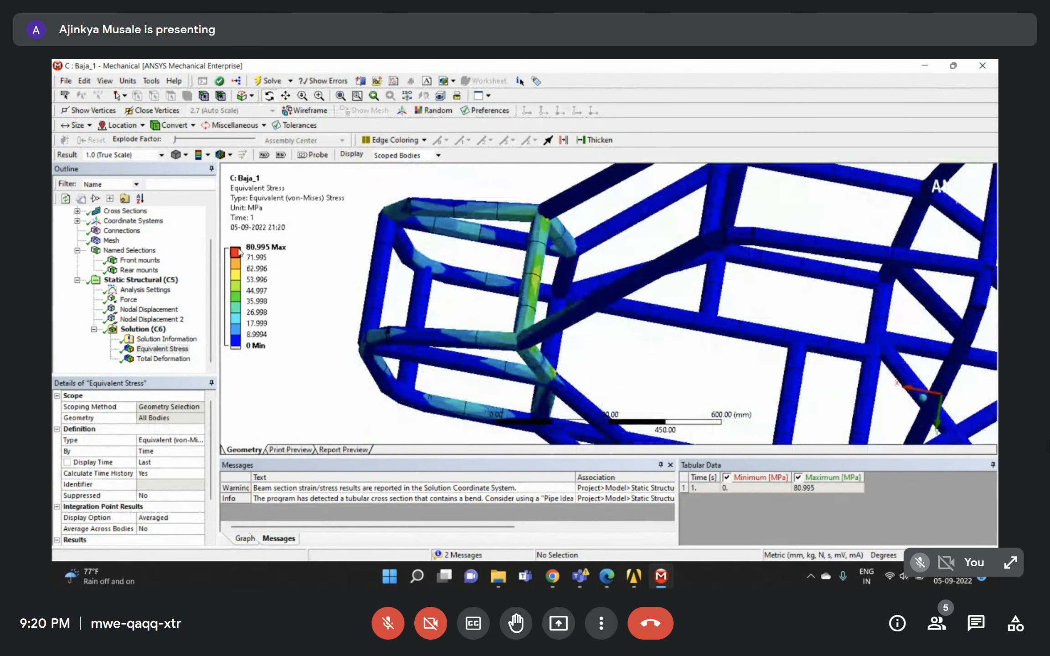
{"action": "left_click_drag", "start_coordinate": [492, 284], "coordinate": [549, 276]}
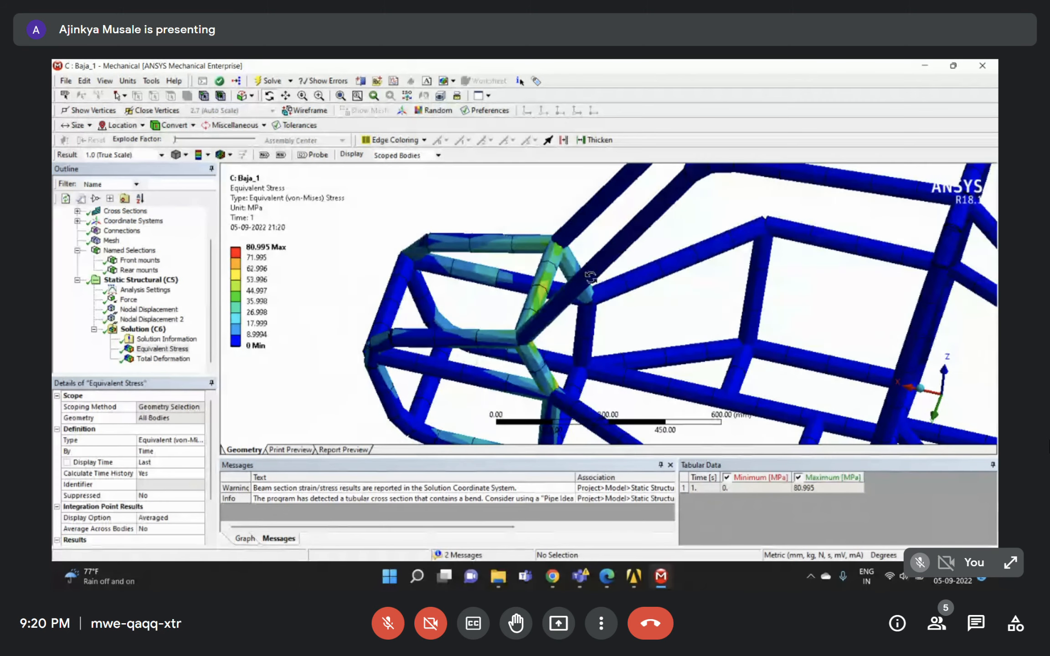
{"action": "left_click_drag", "start_coordinate": [575, 292], "coordinate": [561, 282]}
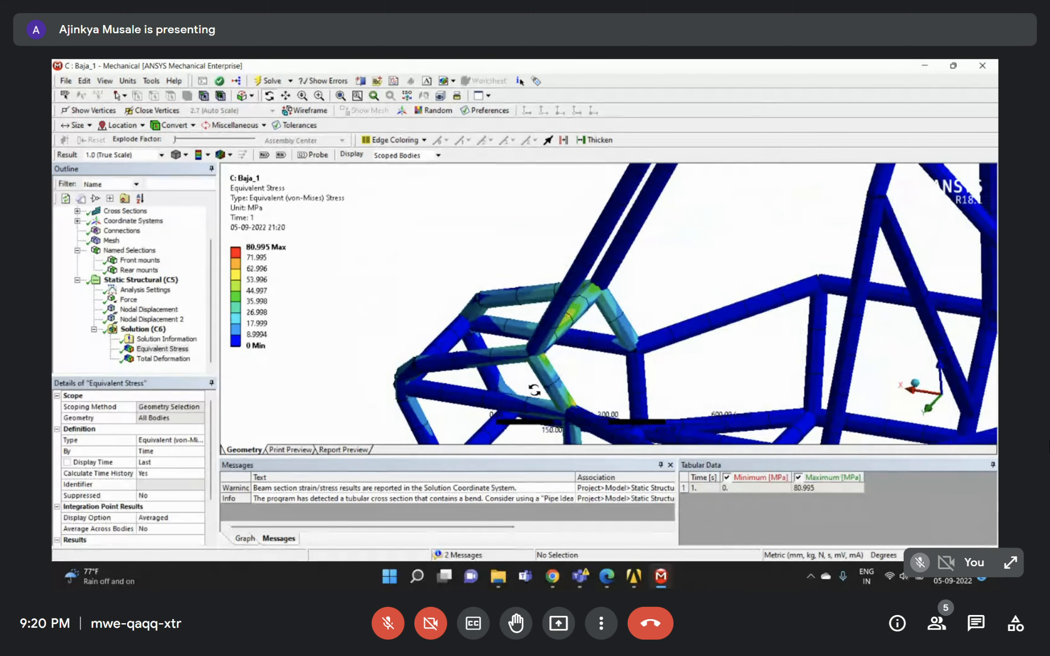
{"action": "left_click_drag", "start_coordinate": [625, 315], "coordinate": [638, 270]}
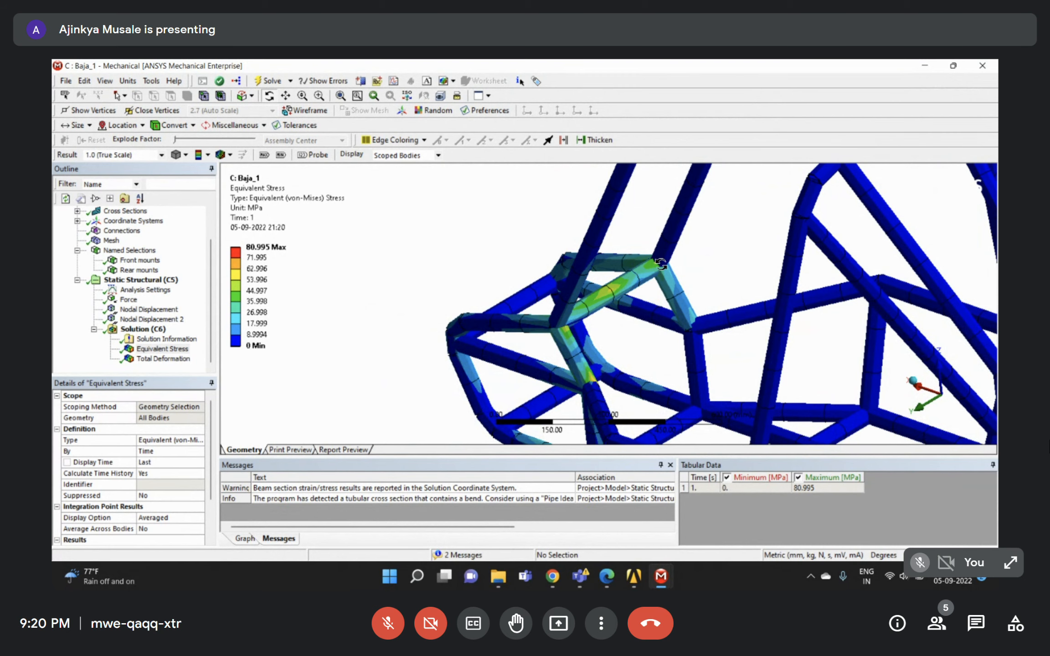
{"action": "scroll", "coordinate": [698, 284], "scroll_direction": "down", "scroll_amount": 5}
{"action": "left_click_drag", "start_coordinate": [696, 283], "coordinate": [756, 272]}
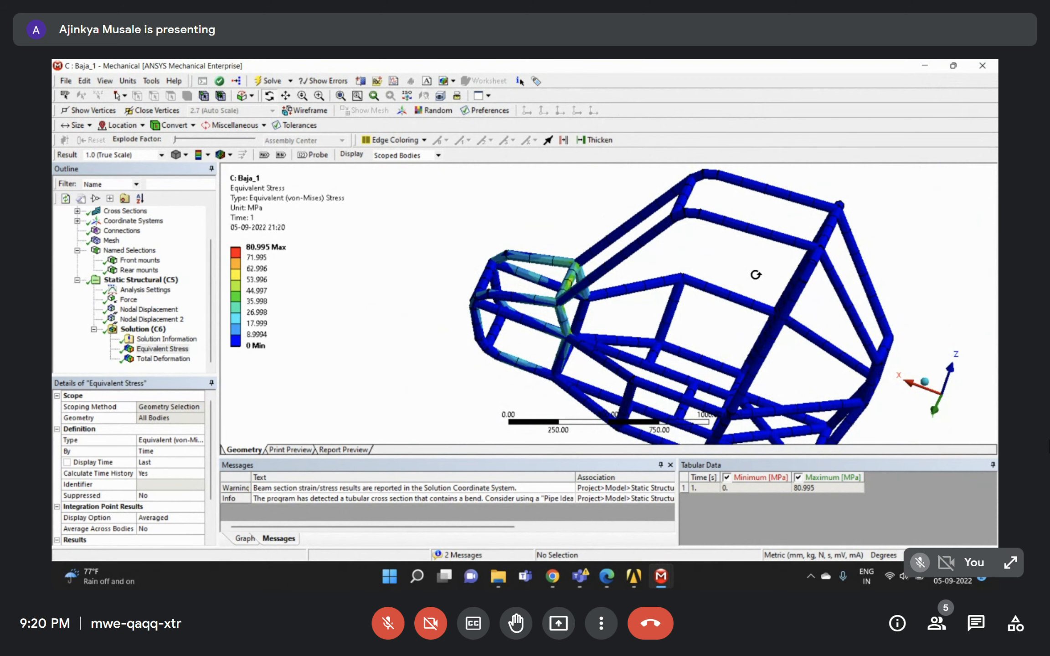
Switch to Assignment 2.pdf in Microsoft Edge and read the Case 2 front torsion requirements.
{"action": "left_click", "coordinate": [610, 577]}
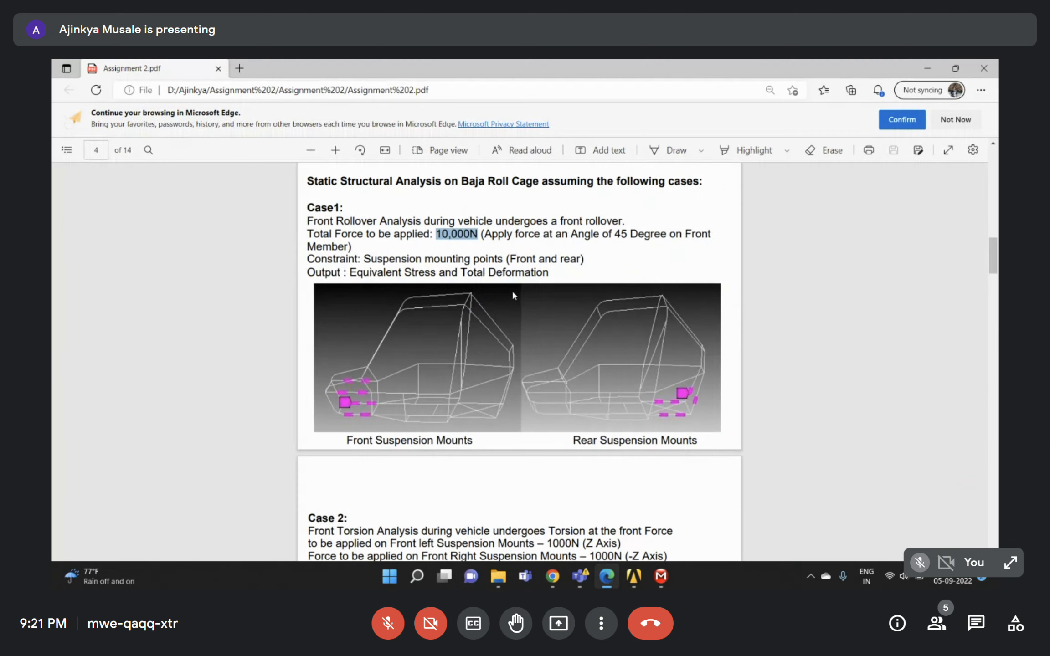
{"action": "scroll", "coordinate": [522, 268], "scroll_direction": "down", "scroll_amount": 6}
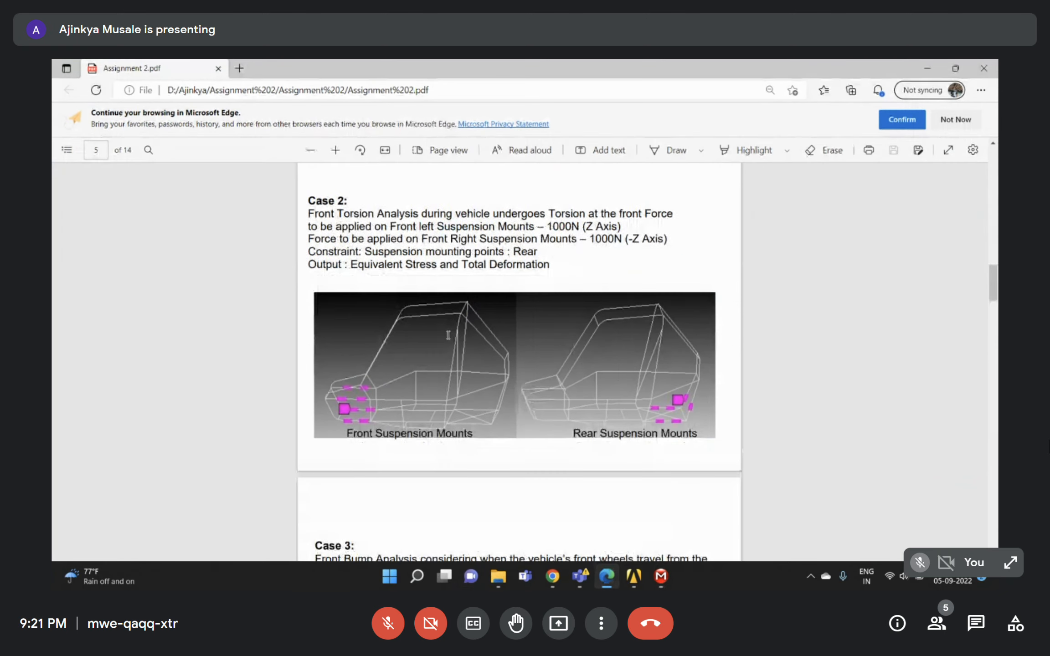
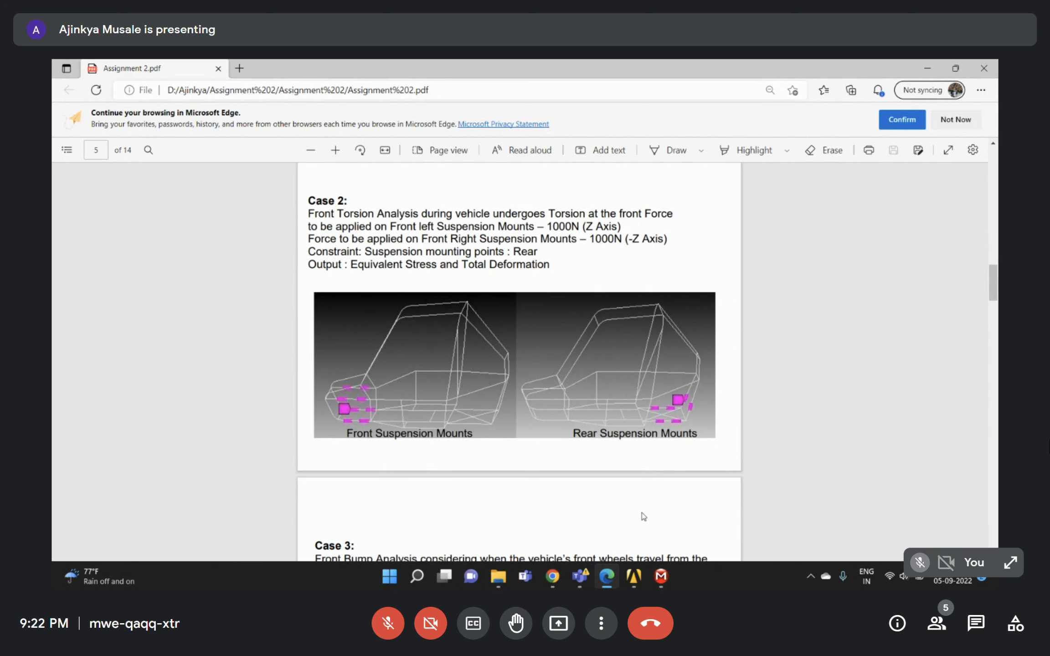
Switch to the Session_7 project in Workbench, add a Static Structural system sharing Baja_1's model, and open it in Mechanical.
{"action": "left_click", "coordinate": [634, 576]}
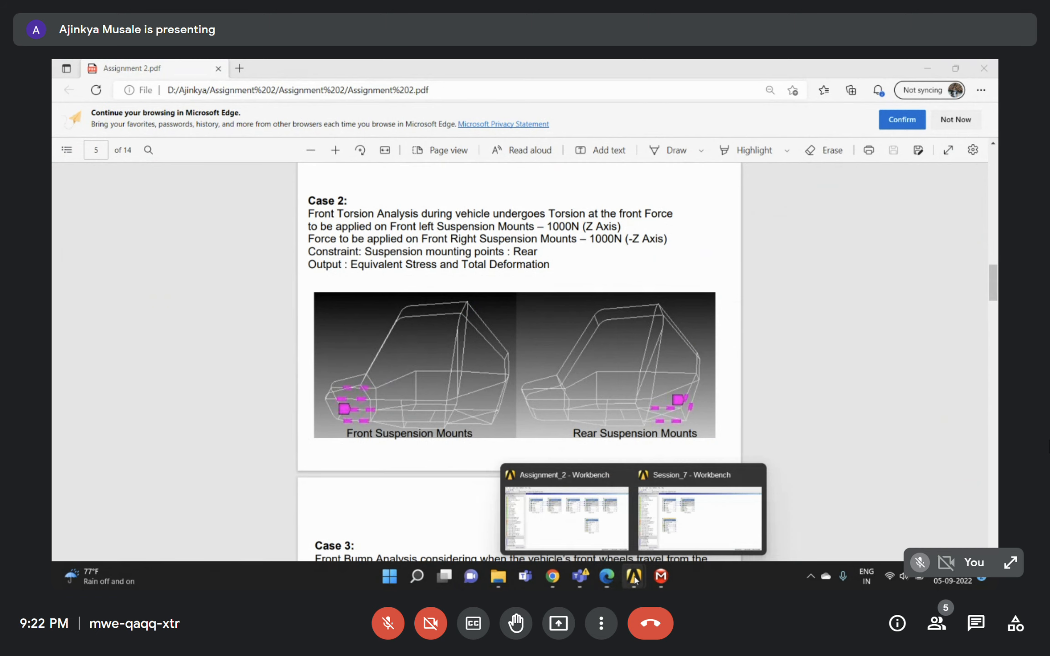
{"action": "left_click", "coordinate": [699, 517]}
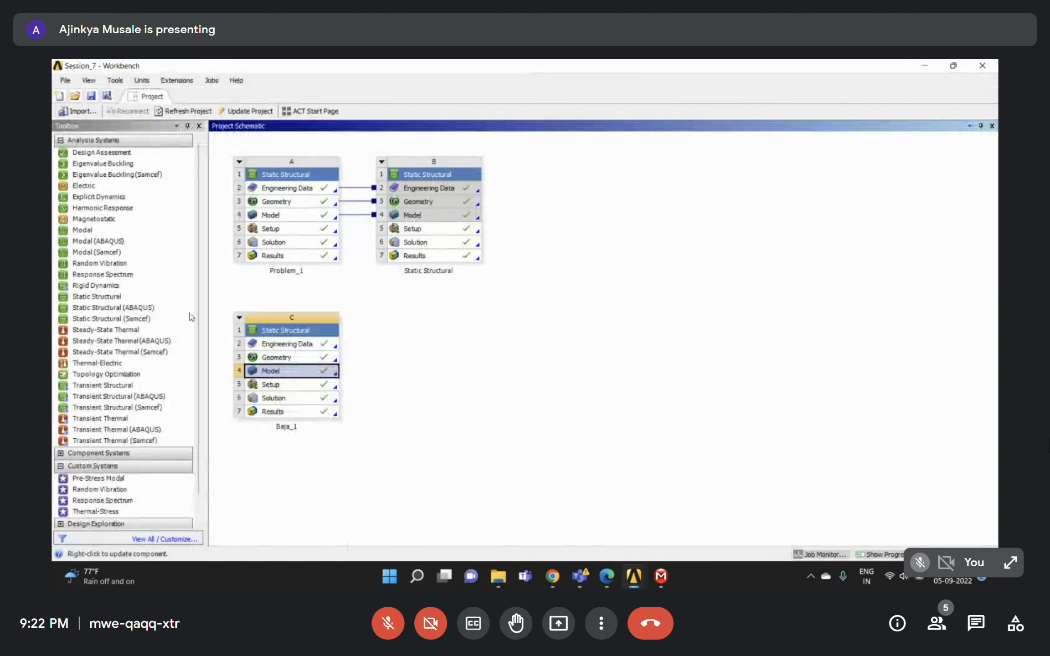
{"action": "left_click_drag", "start_coordinate": [112, 296], "coordinate": [269, 371]}
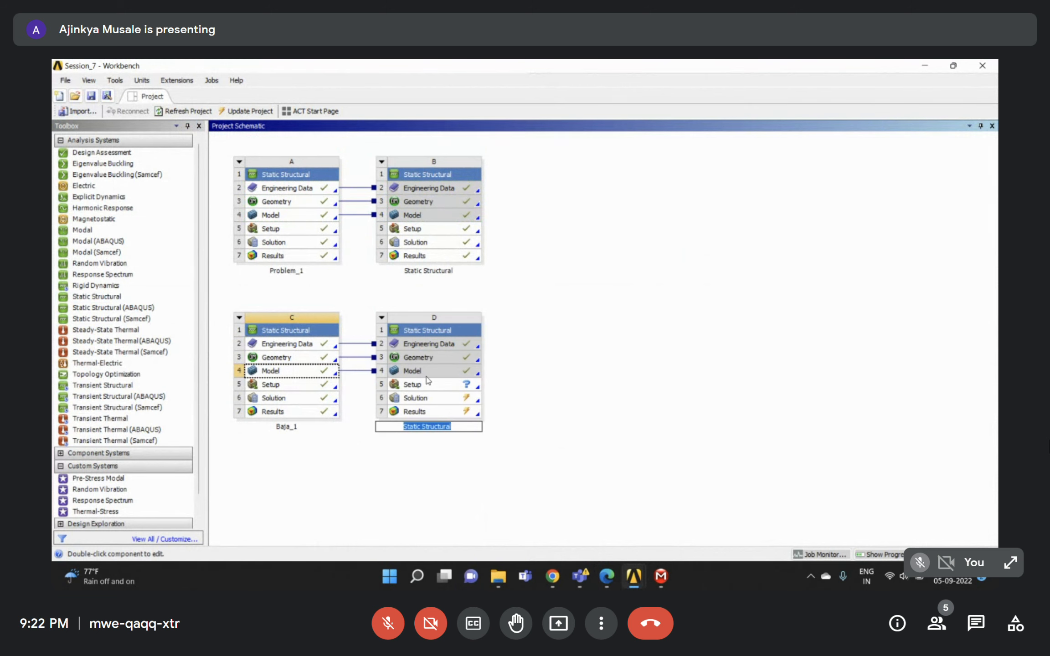
{"action": "double_click", "coordinate": [433, 395]}
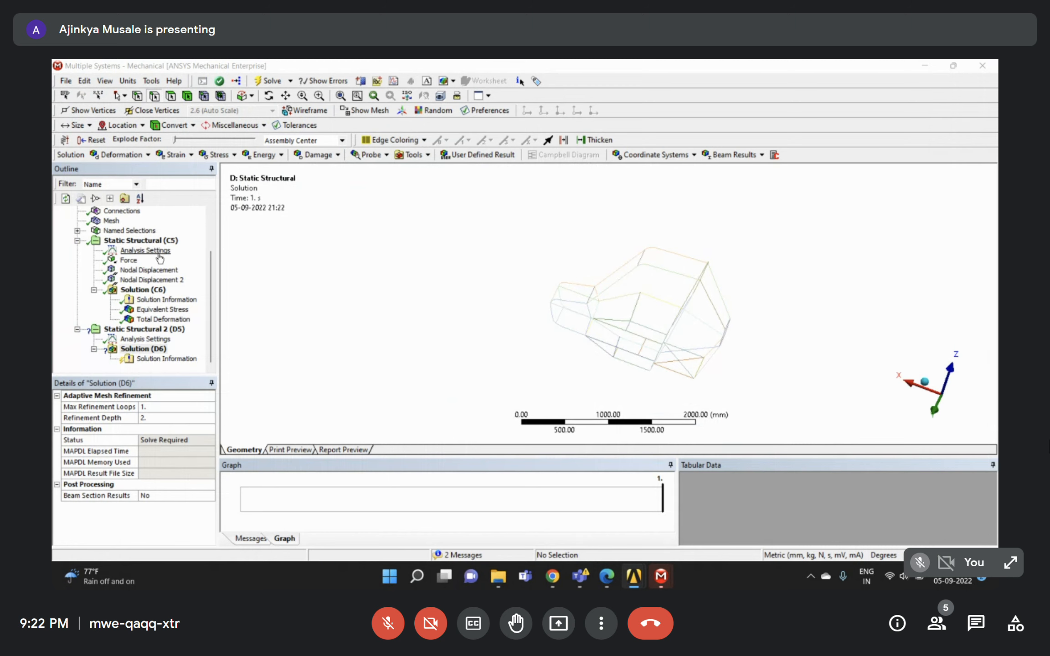
Copy the rear-mount constraint Nodal Displacement 2 from Static Structural (C5) into Static Structural 2 (D5).
{"action": "left_click", "coordinate": [151, 280]}
{"action": "middle_click_drag", "start_coordinate": [685, 314], "coordinate": [722, 314]}
{"action": "left_click_drag", "start_coordinate": [150, 279], "coordinate": [148, 339]}
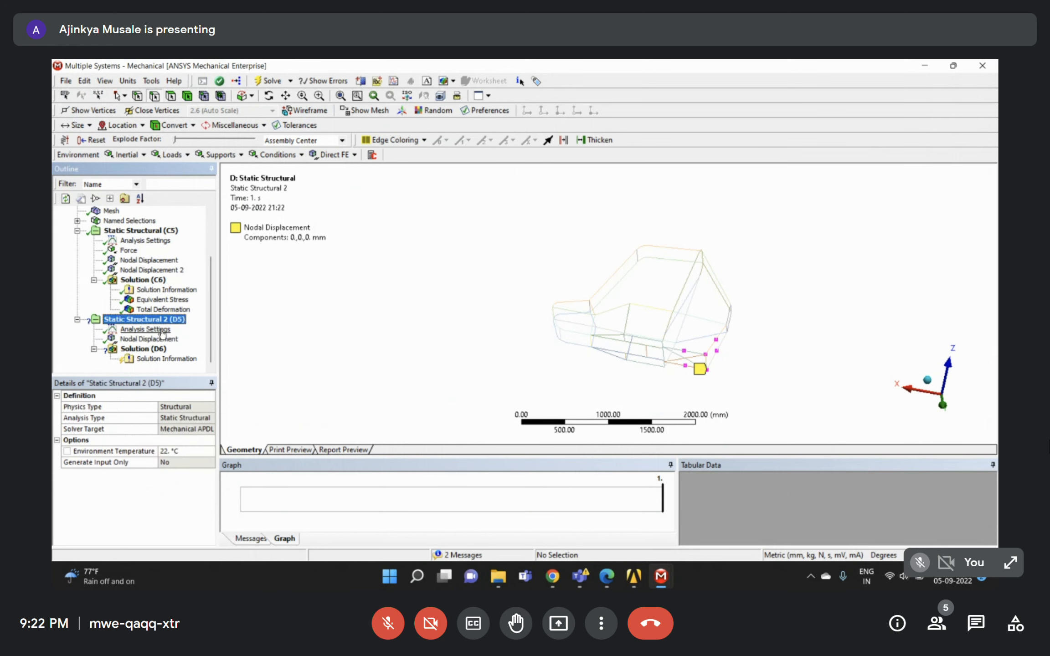
Insert a Nodal Force in Static Structural 2 (D5) and try to assign a named selection as its scope.
{"action": "middle_click_drag", "start_coordinate": [679, 270], "coordinate": [647, 338]}
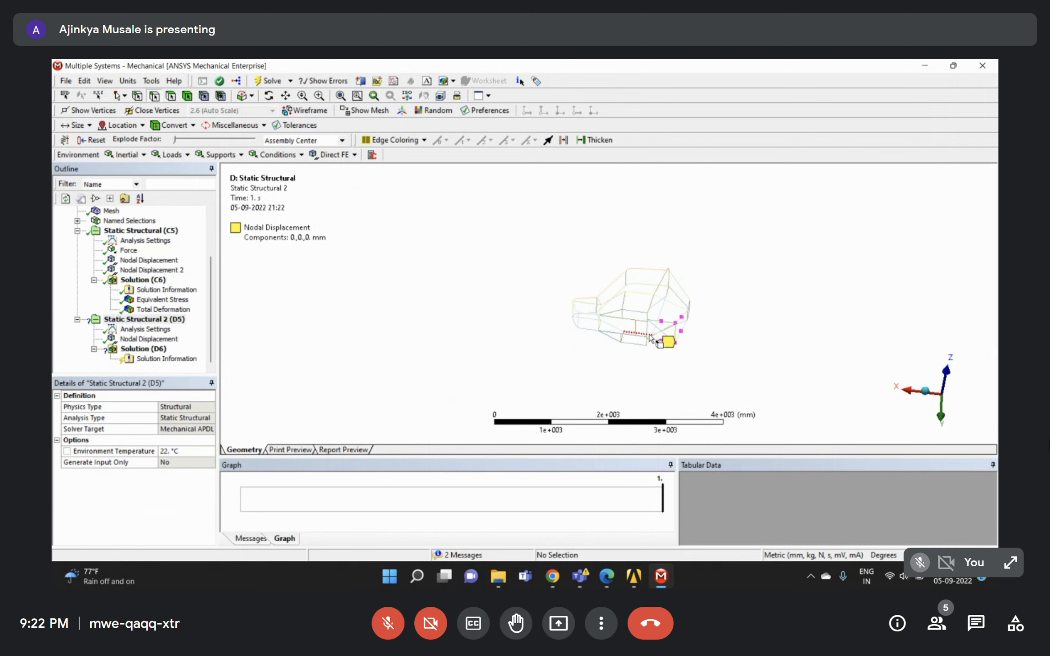
{"action": "right_click_drag", "start_coordinate": [545, 273], "coordinate": [655, 363]}
{"action": "mouse_move", "coordinate": [640, 315]}
{"action": "middle_mouse_down"}
{"action": "mouse_move", "coordinate": [665, 300]}
{"action": "mouse_move", "coordinate": [636, 325]}
{"action": "middle_mouse_up"}
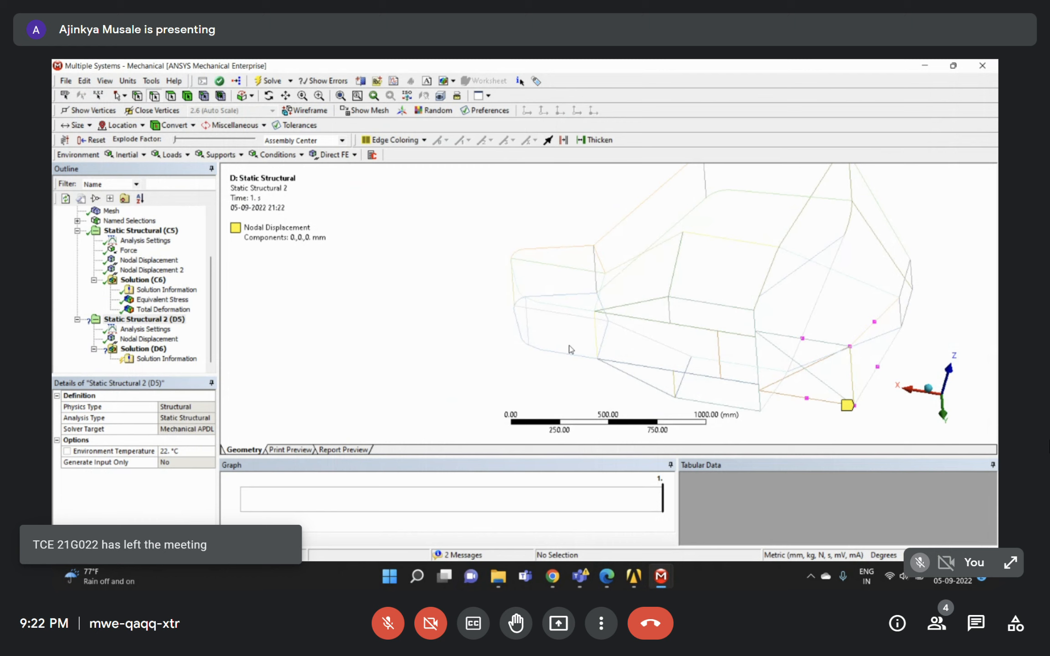
{"action": "middle_click_drag", "start_coordinate": [572, 331], "coordinate": [575, 294]}
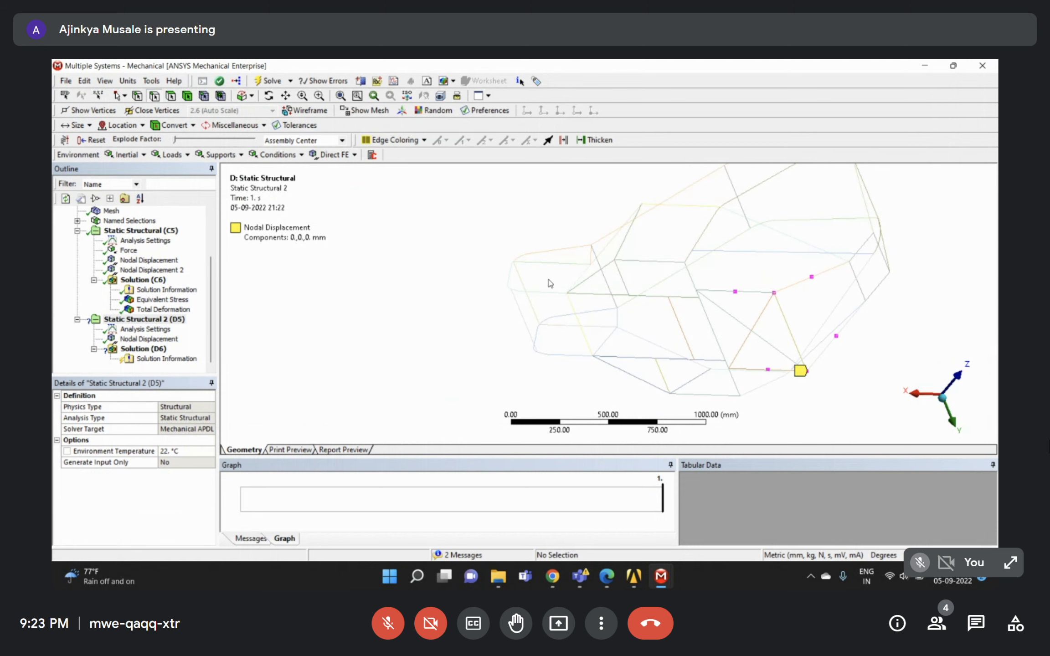
{"action": "right_click", "coordinate": [151, 320]}
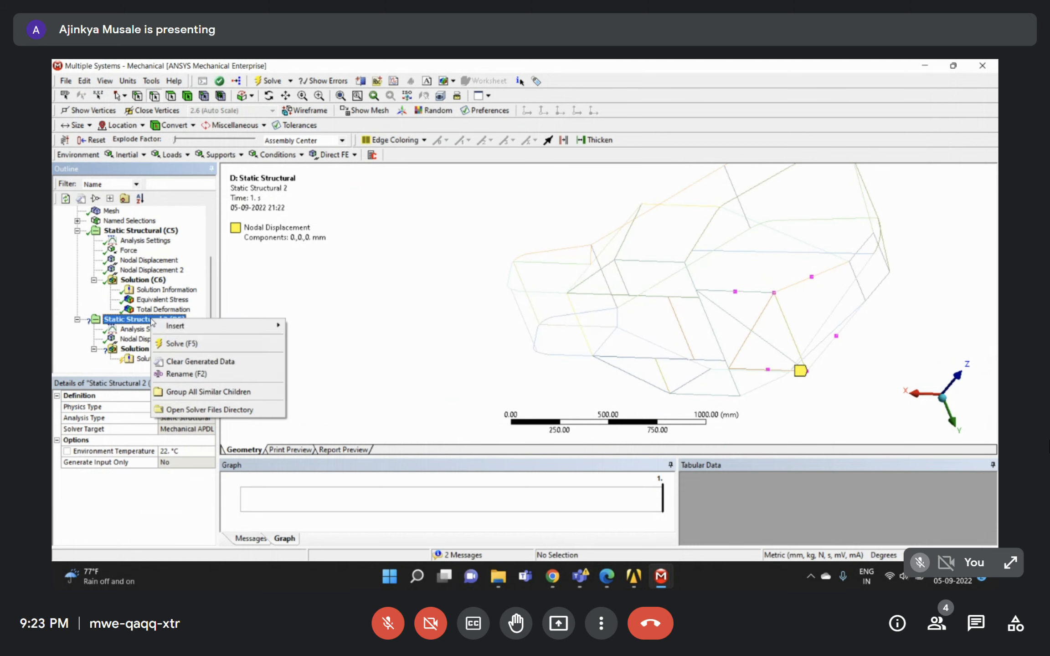
{"action": "mouse_move", "coordinate": [195, 332]}
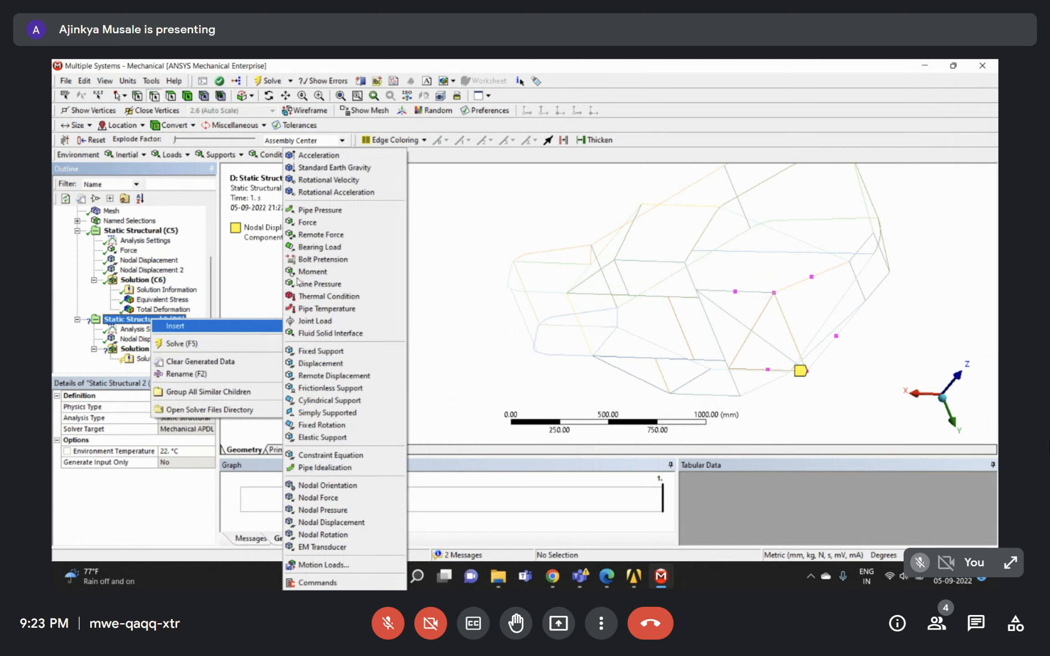
{"action": "left_click", "coordinate": [332, 499]}
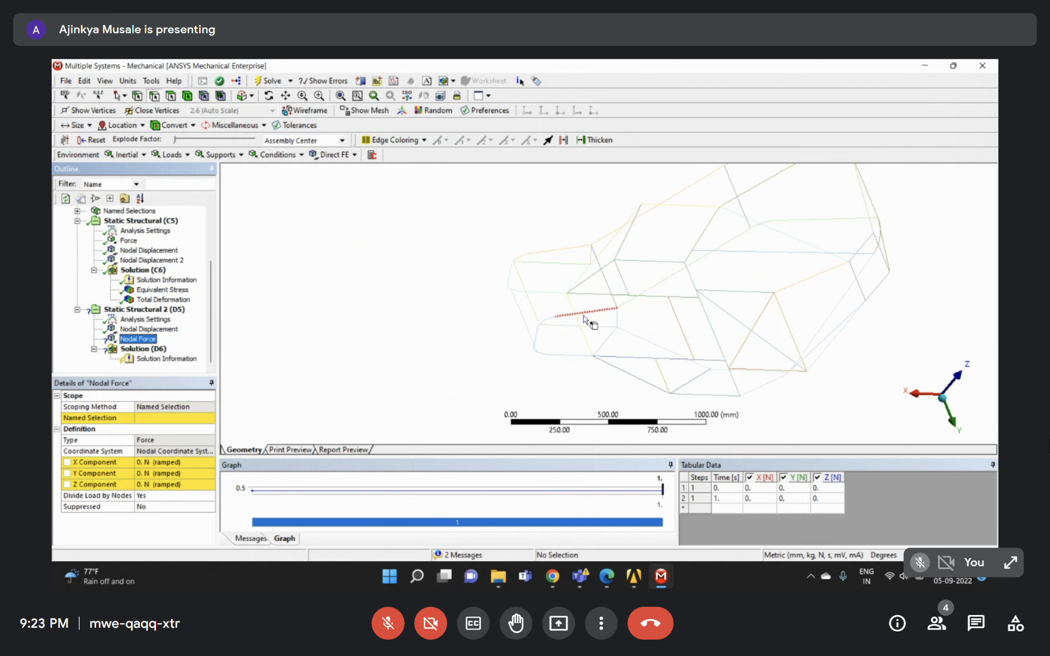
{"action": "left_click", "coordinate": [169, 418]}
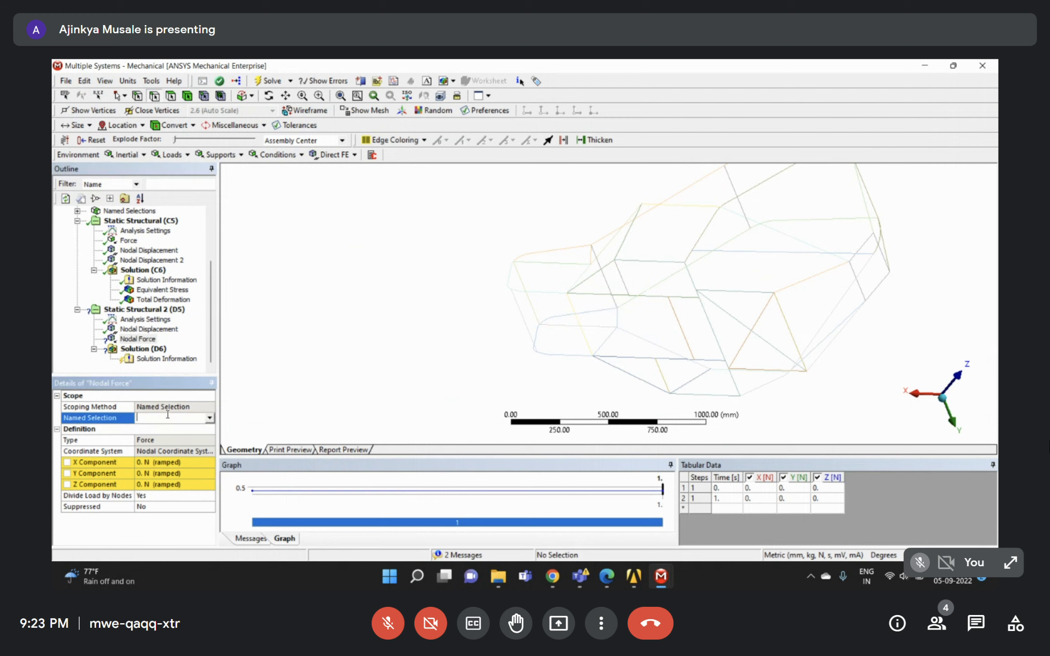
{"action": "left_click", "coordinate": [187, 343]}
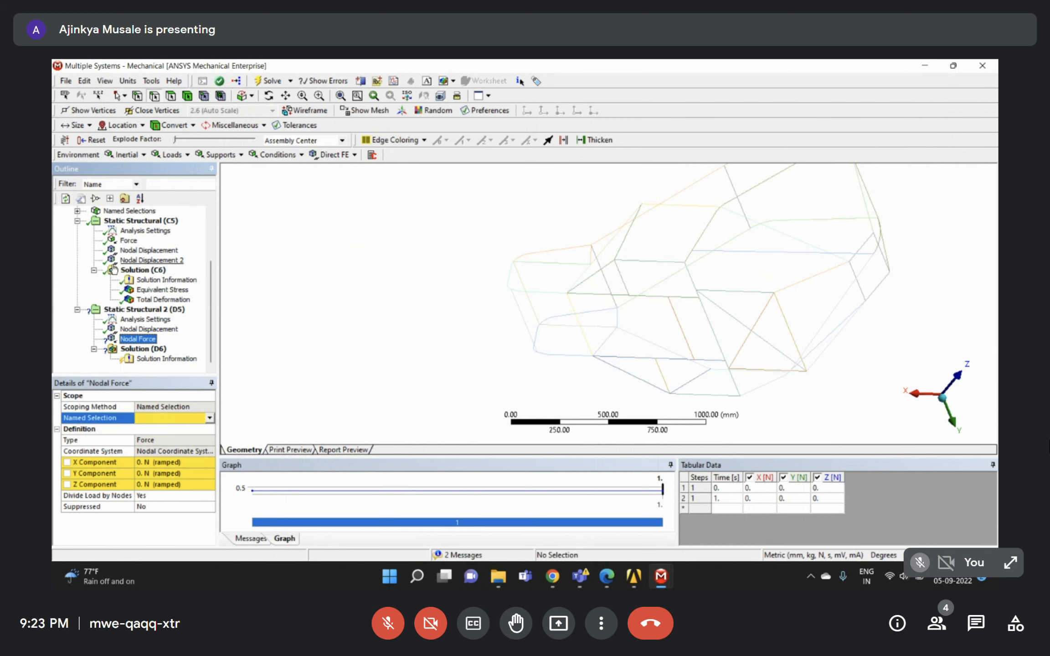
Inspect which nodes on the roll cage belong to the Front mounts named selection.
{"action": "scroll", "coordinate": [122, 269], "scroll_direction": "up", "scroll_amount": 3}
{"action": "left_click", "coordinate": [77, 280]}
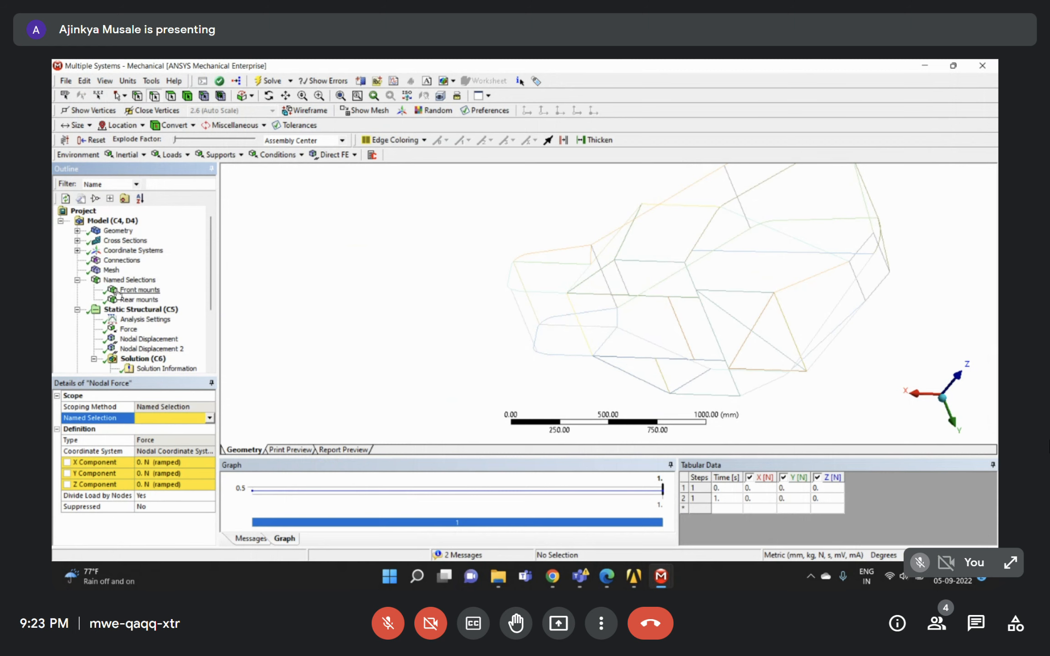
{"action": "left_click", "coordinate": [140, 290]}
{"action": "middle_click_drag", "start_coordinate": [710, 332], "coordinate": [628, 307]}
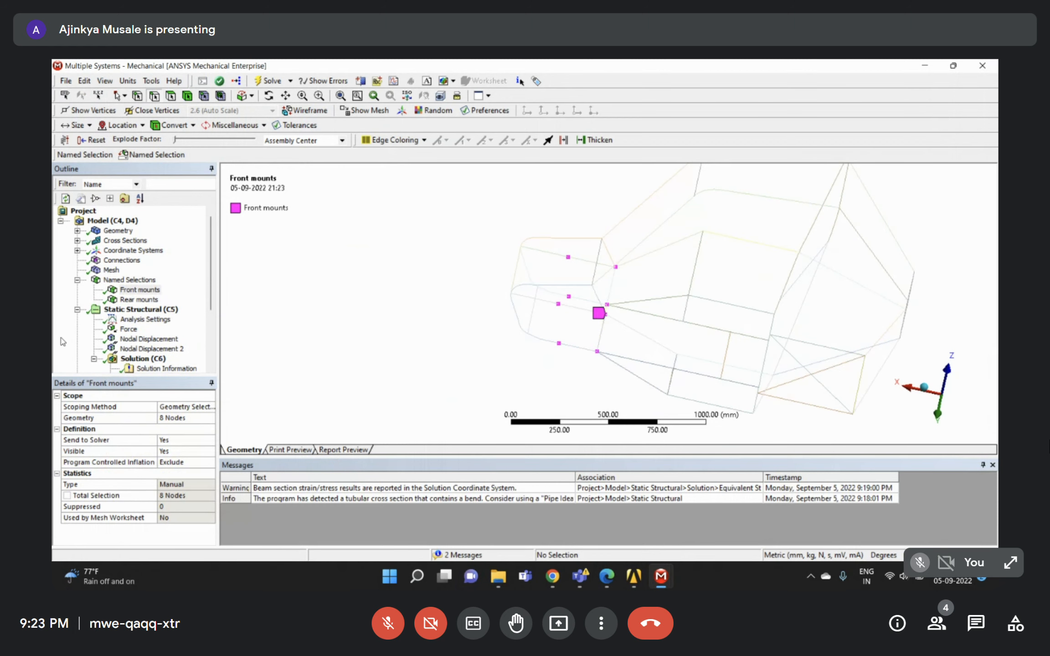
Delete the unscoped Nodal Force from Static Structural 2 (D5).
{"action": "scroll", "coordinate": [135, 347], "scroll_direction": "down", "scroll_amount": 3}
{"action": "left_click", "coordinate": [133, 340]}
{"action": "right_click", "coordinate": [133, 341]}
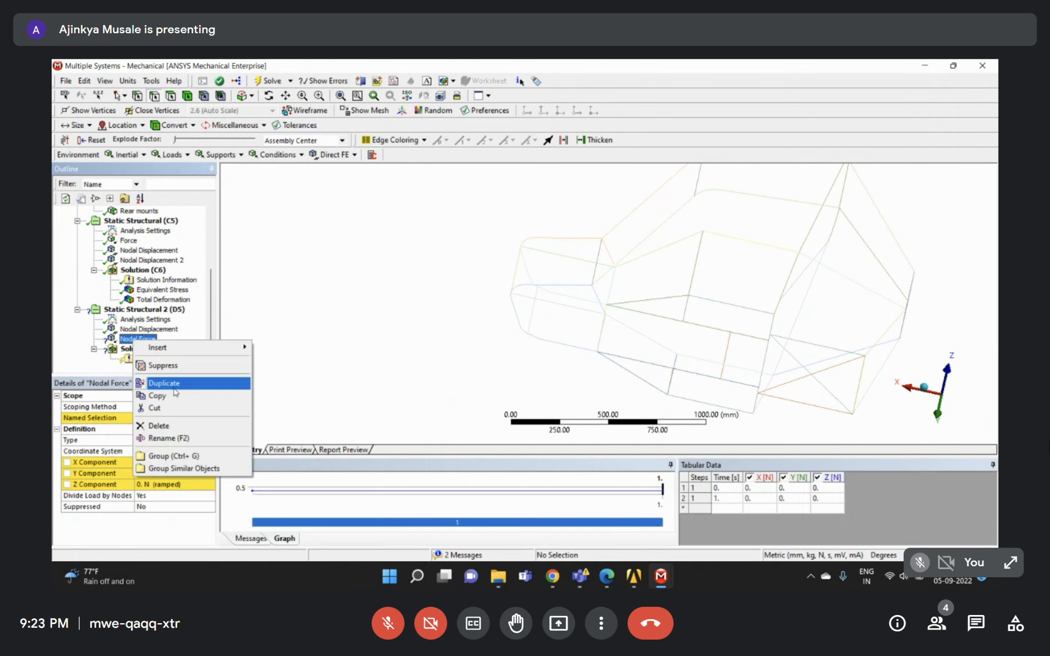
{"action": "left_click", "coordinate": [174, 427]}
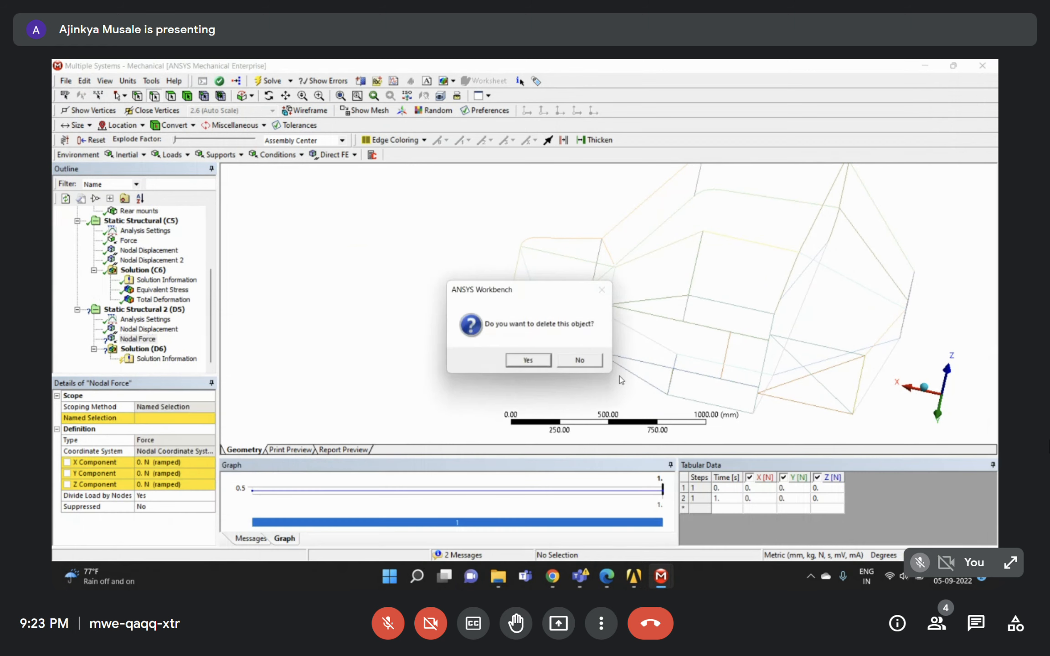
{"action": "left_click", "coordinate": [527, 359]}
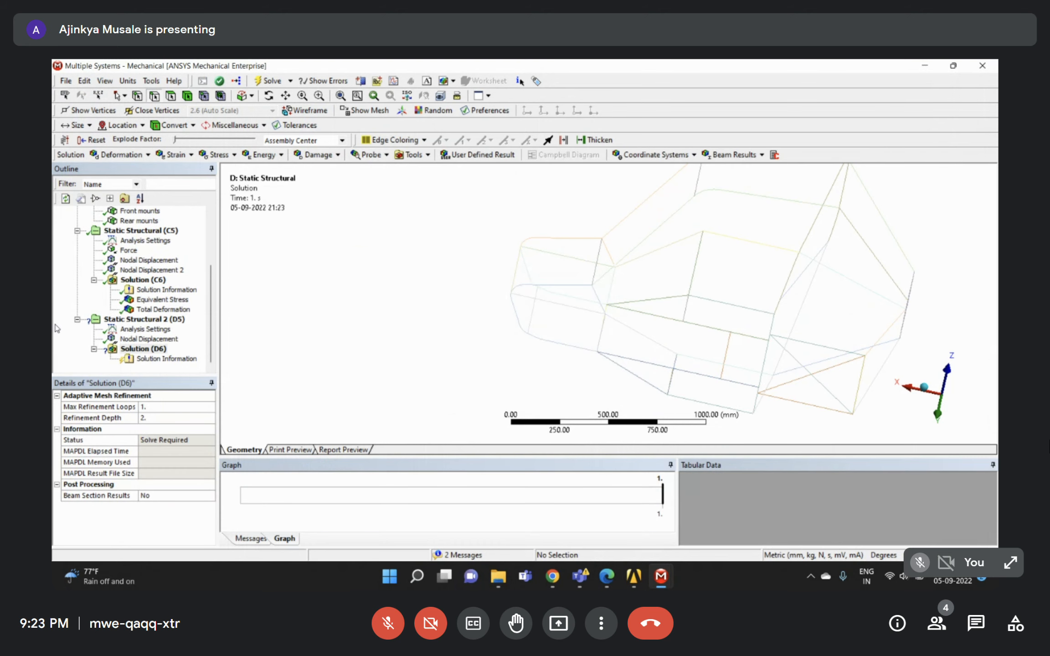
Insert a Force in Static Structural 2 (D5) scoped to the upper and lower front-mount edges on the near side of the roll cage.
{"action": "left_click", "coordinate": [137, 320]}
{"action": "right_click", "coordinate": [155, 320]}
{"action": "mouse_move", "coordinate": [239, 330]}
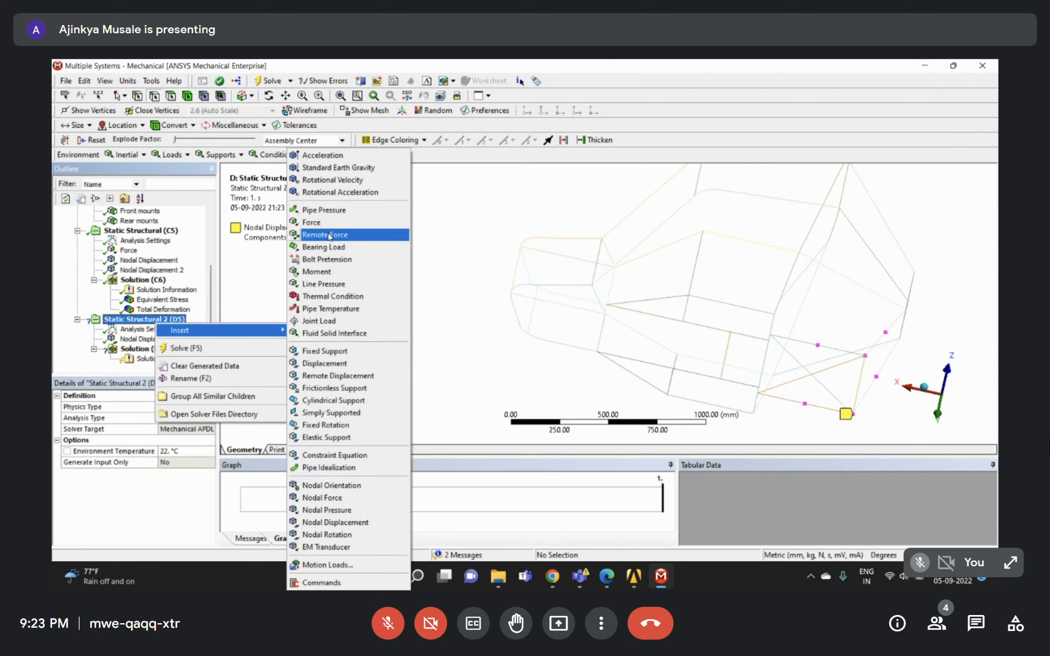
{"action": "left_click", "coordinate": [314, 222]}
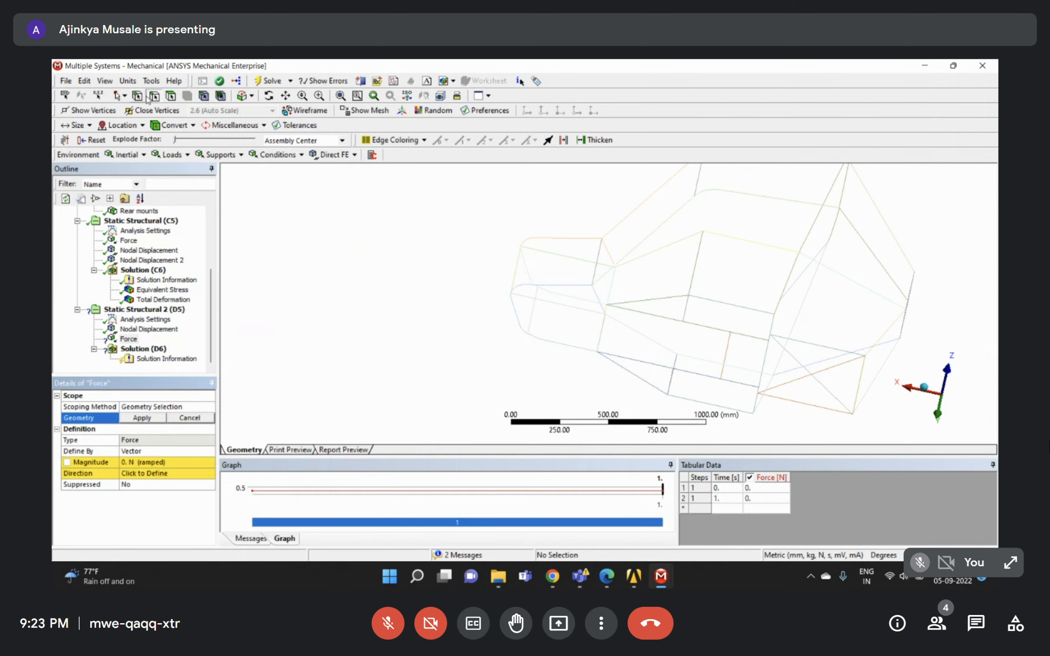
{"action": "left_click", "coordinate": [569, 345]}
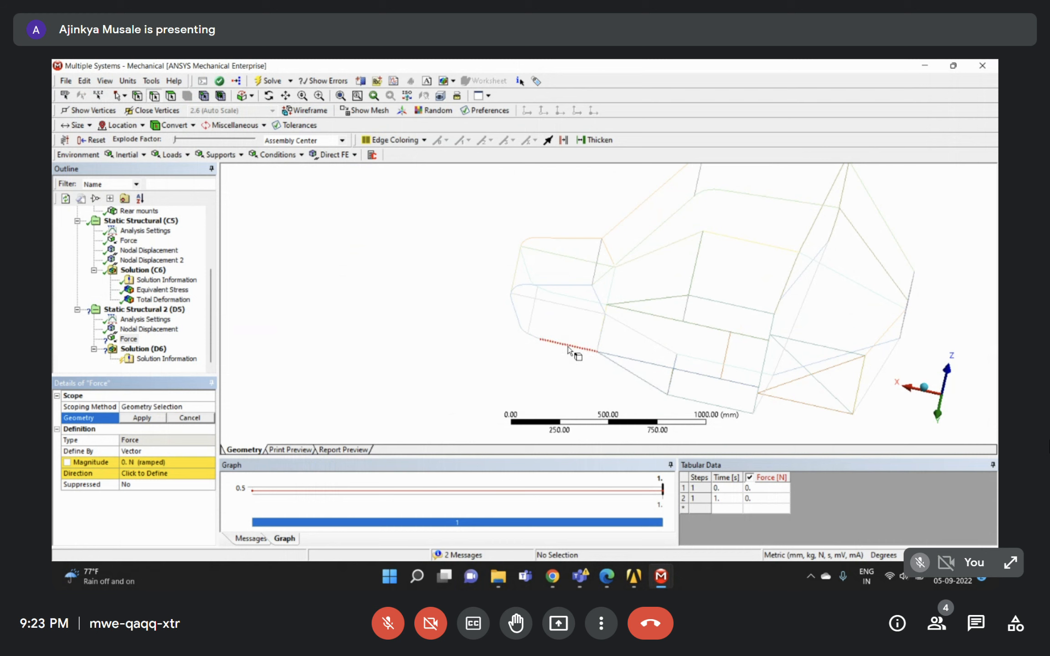
{"action": "left_click", "coordinate": [575, 314], "text": "ctrl"}
{"action": "middle_click_drag", "start_coordinate": [577, 362], "coordinate": [528, 322]}
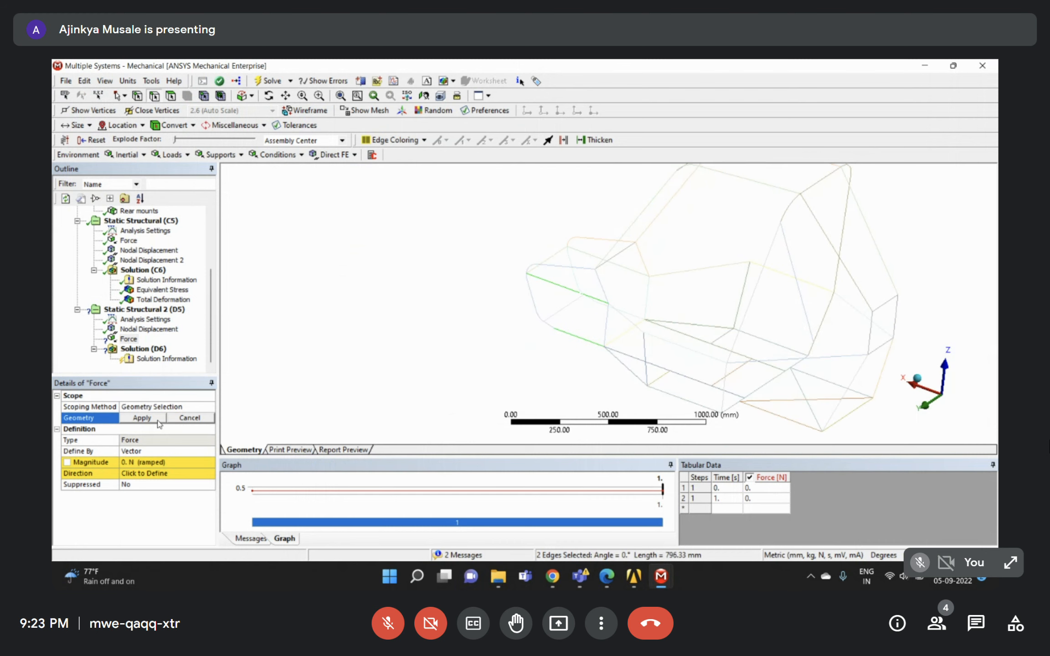
{"action": "left_click", "coordinate": [142, 417]}
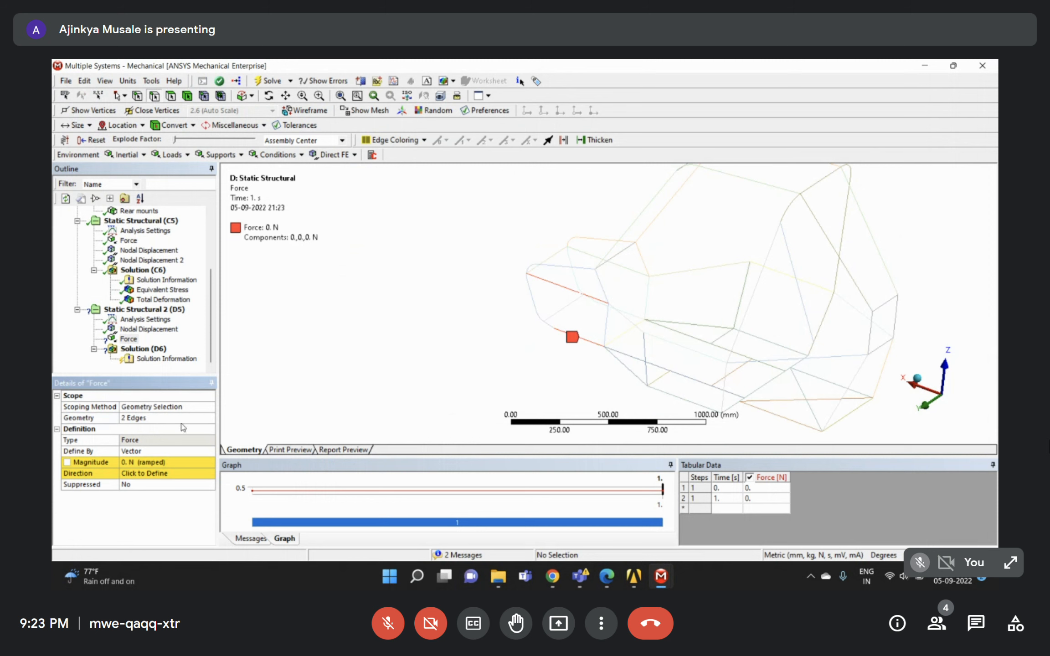
Set the vector magnitude of the new force to 1000 N.
{"action": "left_click", "coordinate": [139, 463]}
{"action": "type", "text": "1"}
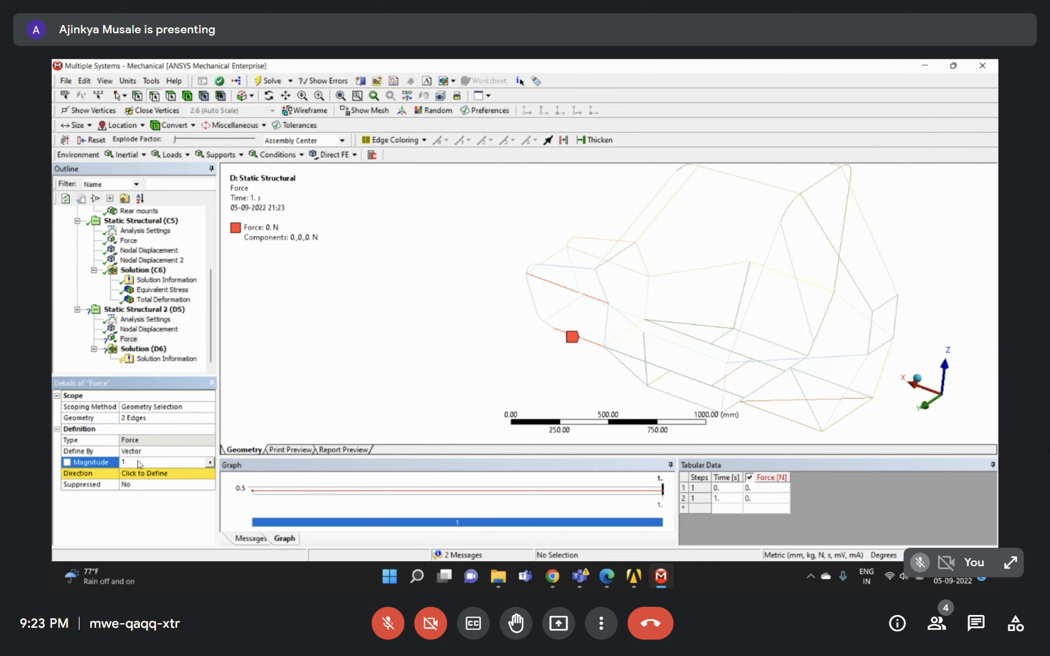
{"action": "type", "text": "000"}
{"action": "key", "text": "Return"}
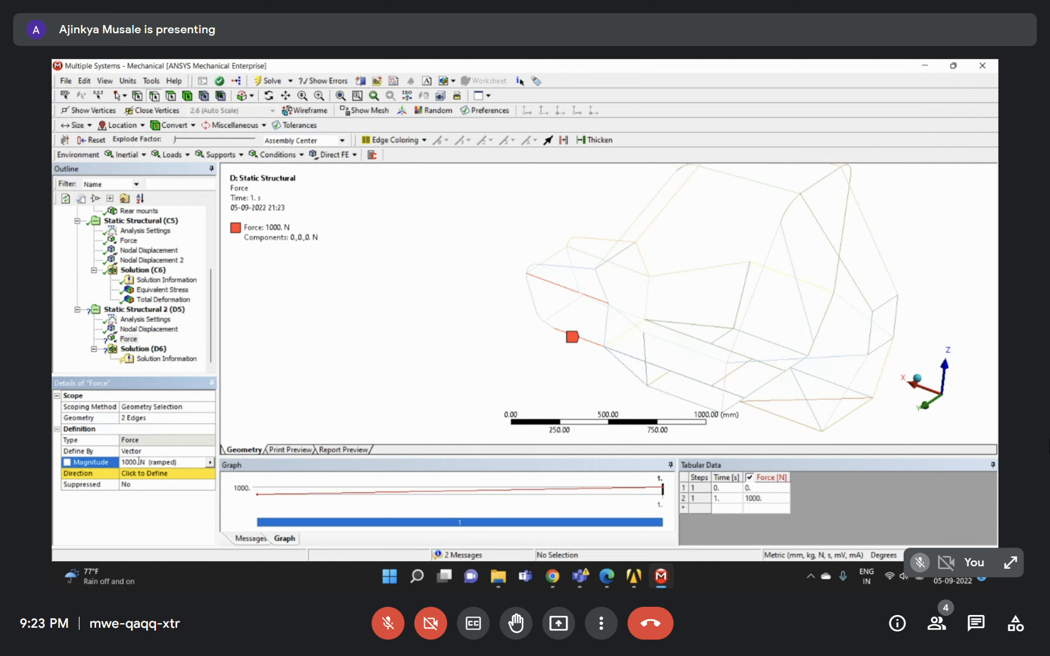
Check the Case 2 load direction in the assignment PDF and define the force by components with 1000 N in Z.
{"action": "left_click", "coordinate": [605, 578]}
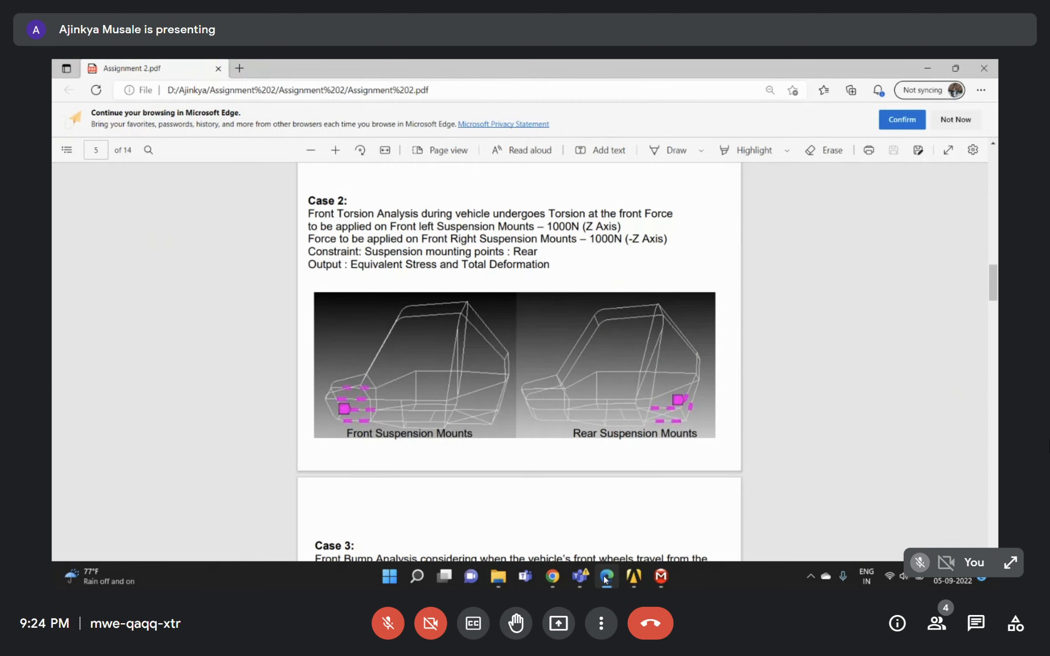
{"action": "left_click", "coordinate": [605, 578]}
{"action": "left_click", "coordinate": [129, 475]}
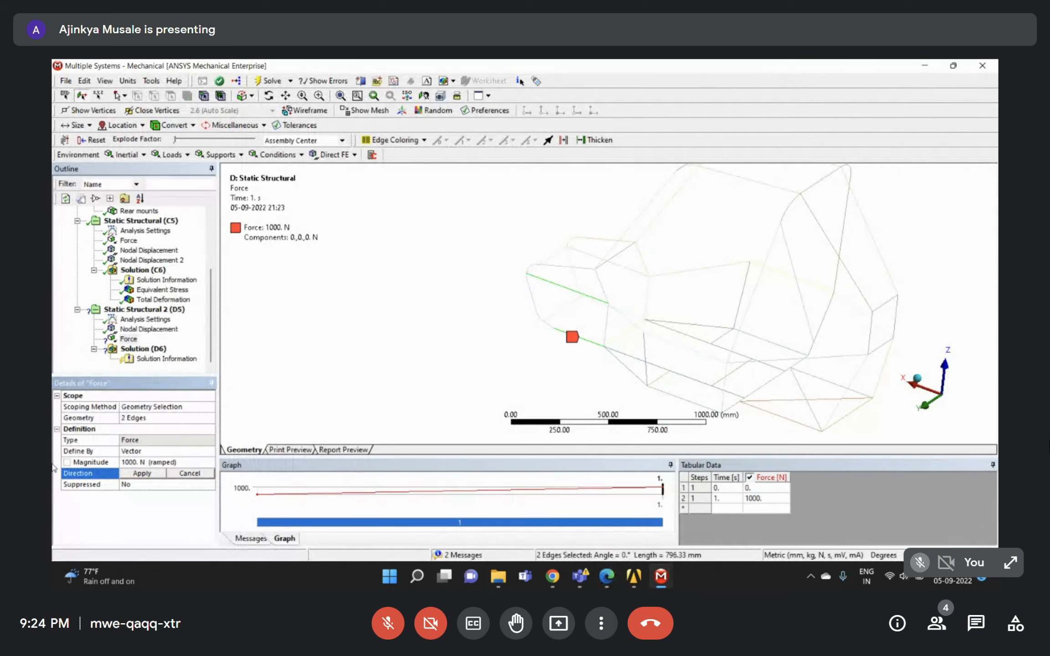
{"action": "double_click", "coordinate": [149, 453]}
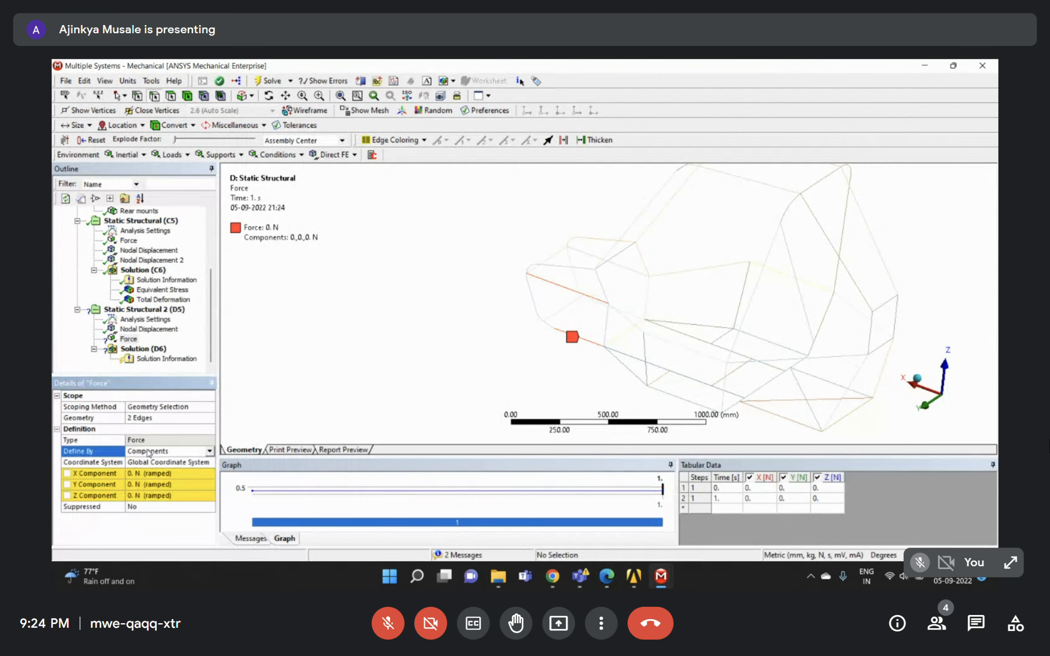
{"action": "left_click", "coordinate": [147, 498]}
{"action": "type", "text": "1000"}
{"action": "key", "text": "Return"}
{"action": "middle_click_drag", "start_coordinate": [756, 222], "coordinate": [661, 298]}
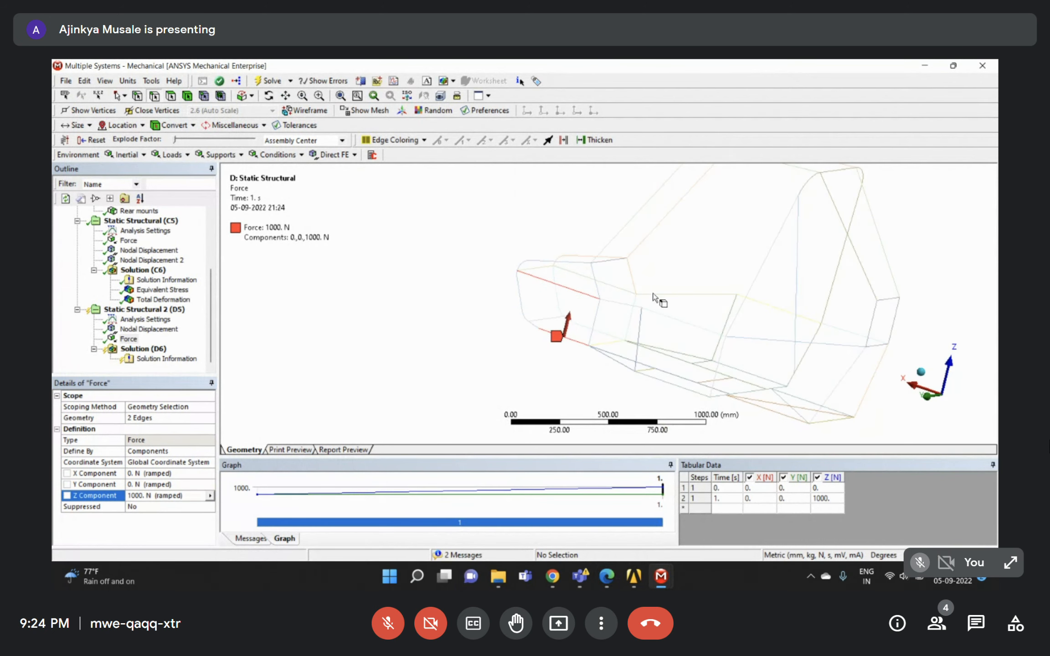
Duplicate the force in Static Structural 2 (D5) and rescope the copy to the two front-mount edges on the opposite side.
{"action": "right_click", "coordinate": [129, 340]}
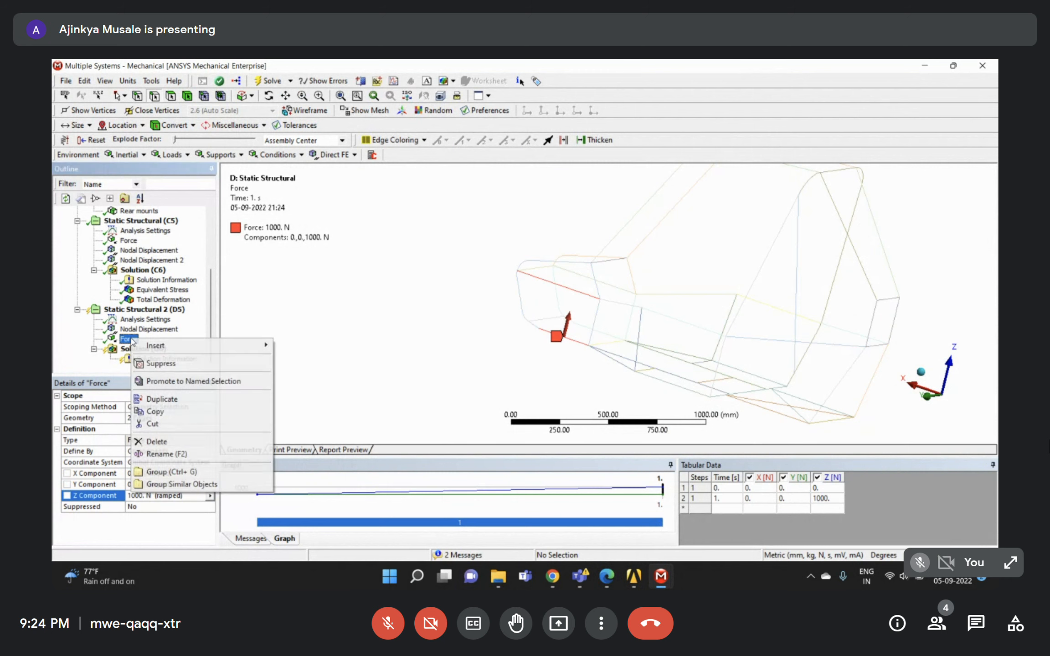
{"action": "left_click", "coordinate": [173, 400]}
{"action": "left_click", "coordinate": [146, 418]}
{"action": "middle_click_drag", "start_coordinate": [577, 276], "coordinate": [603, 302]}
{"action": "left_click", "coordinate": [579, 227]}
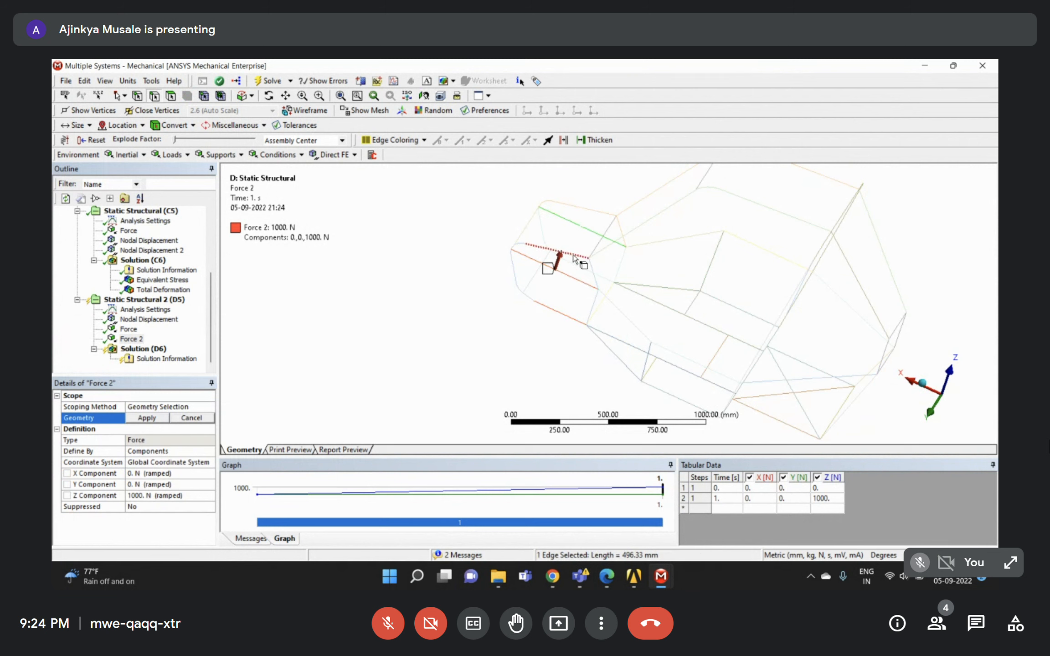
{"action": "left_click", "coordinate": [574, 266], "text": "ctrl"}
{"action": "left_click", "coordinate": [163, 418]}
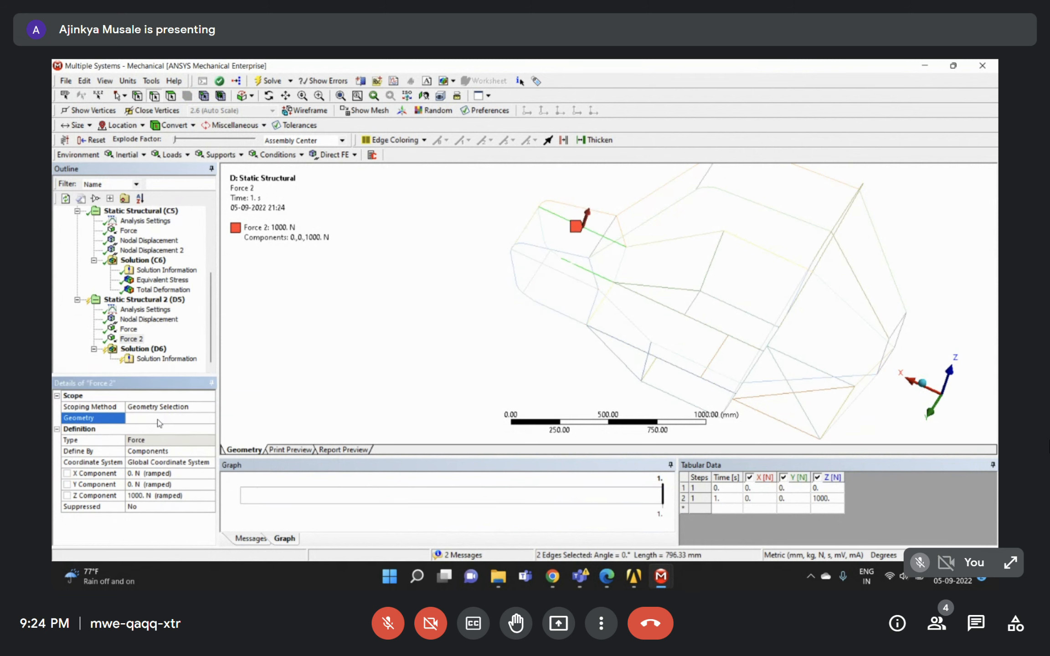
{"action": "middle_click_drag", "start_coordinate": [586, 235], "coordinate": [596, 214]}
{"action": "scroll", "coordinate": [577, 236], "scroll_direction": "up", "scroll_amount": 1}
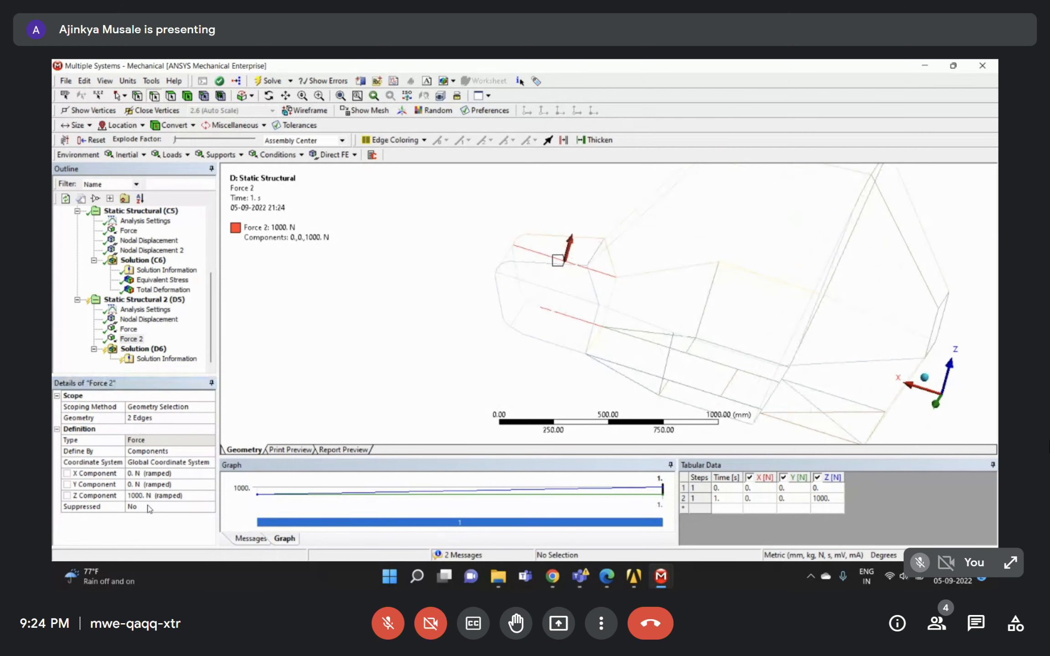
Set the Z component of Force 2 to -1000 N and review all loads and the rear-mount constraint of Static Structural 2 together.
{"action": "left_click", "coordinate": [130, 495]}
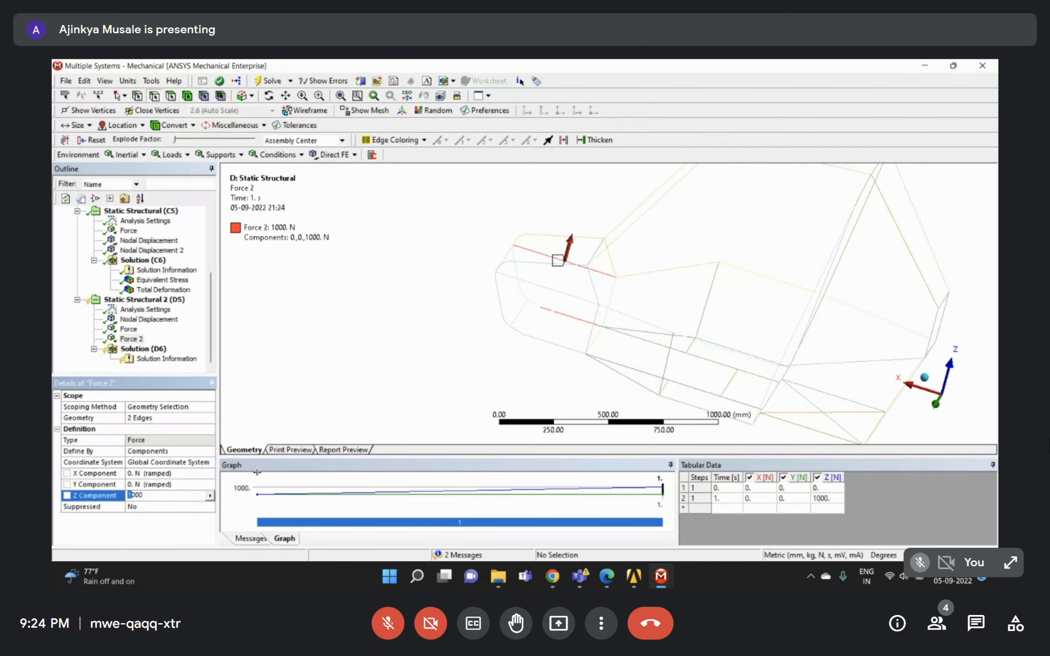
{"action": "type", "text": "-"}
{"action": "key", "text": "Return"}
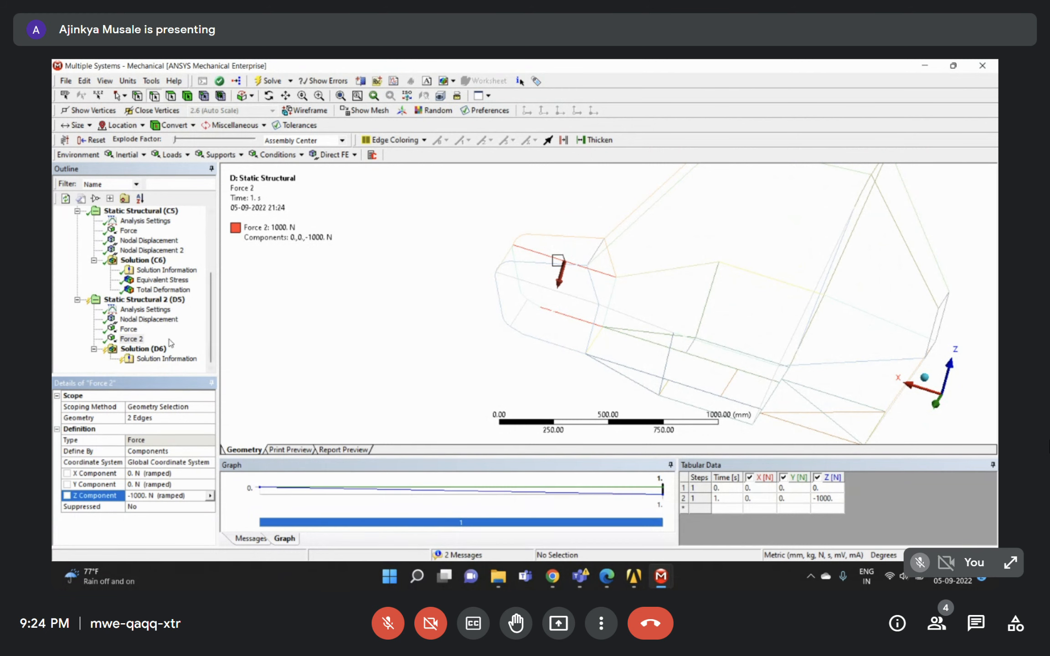
{"action": "left_click", "coordinate": [129, 302]}
{"action": "middle_click_drag", "start_coordinate": [691, 326], "coordinate": [594, 273]}
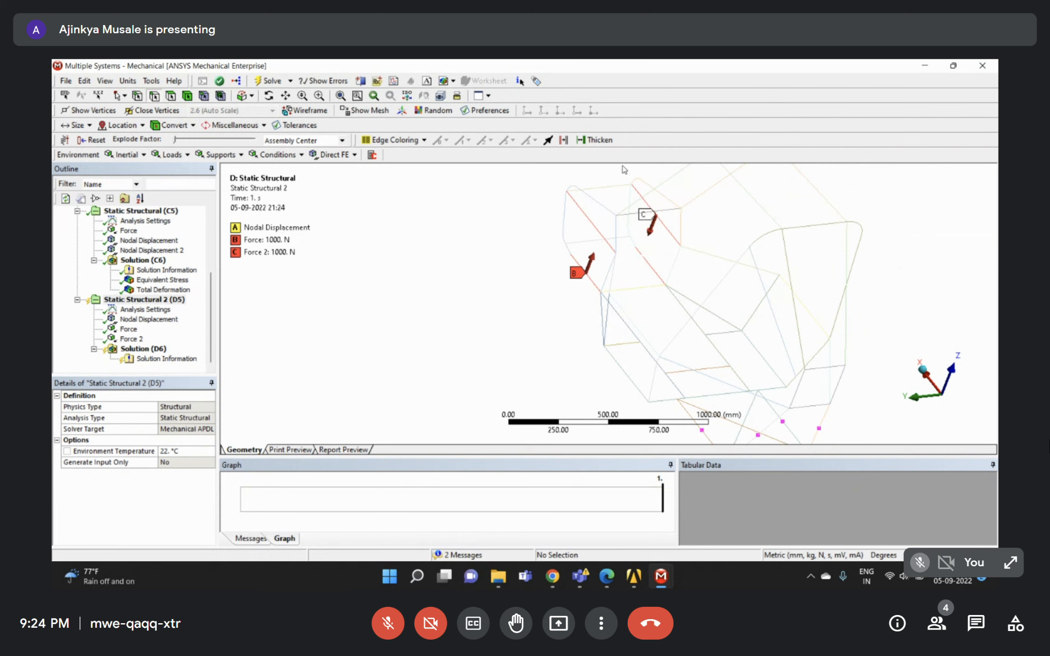
{"action": "middle_click_drag", "start_coordinate": [624, 170], "coordinate": [700, 200]}
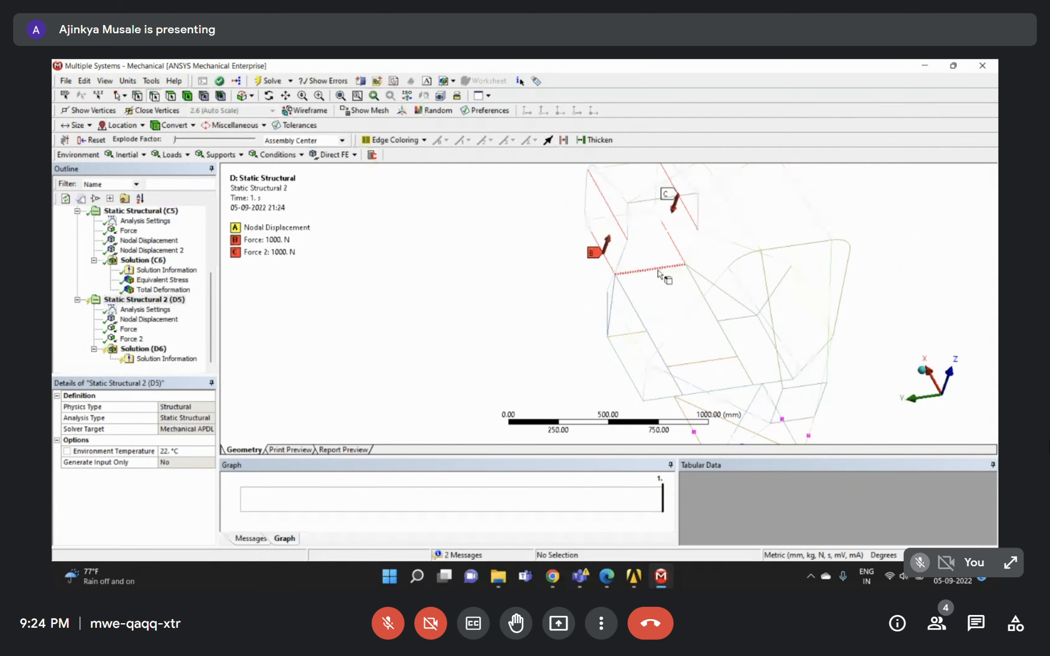
{"action": "middle_click_drag", "start_coordinate": [657, 272], "coordinate": [771, 318]}
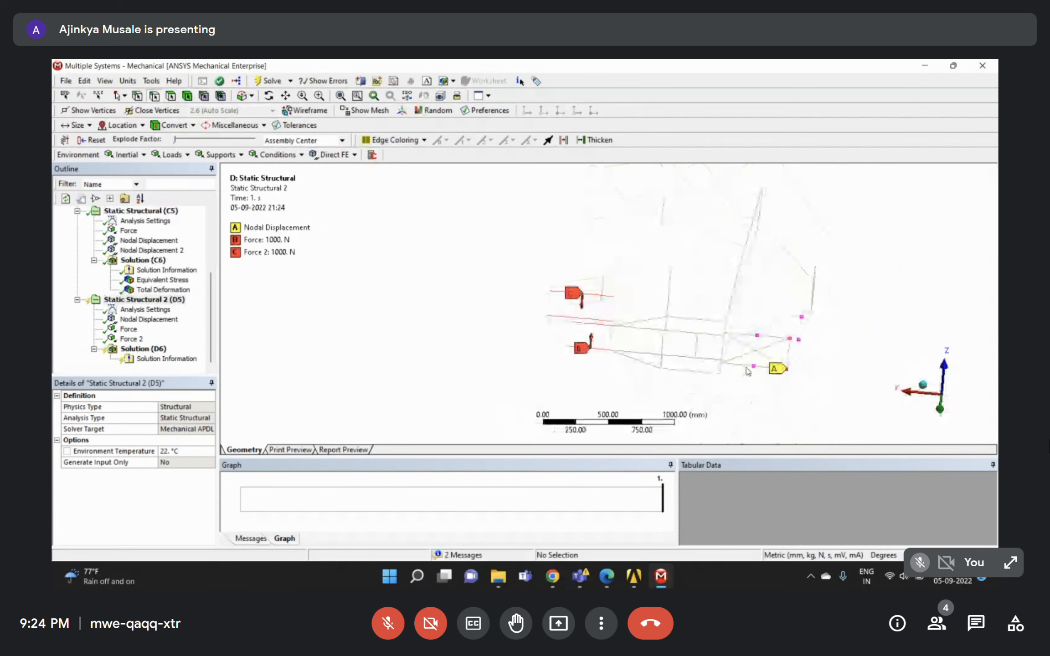
{"action": "left_click", "coordinate": [157, 321]}
Try to solve the front torsion case in Static Structural 2 (D5).
{"action": "right_click", "coordinate": [139, 348]}
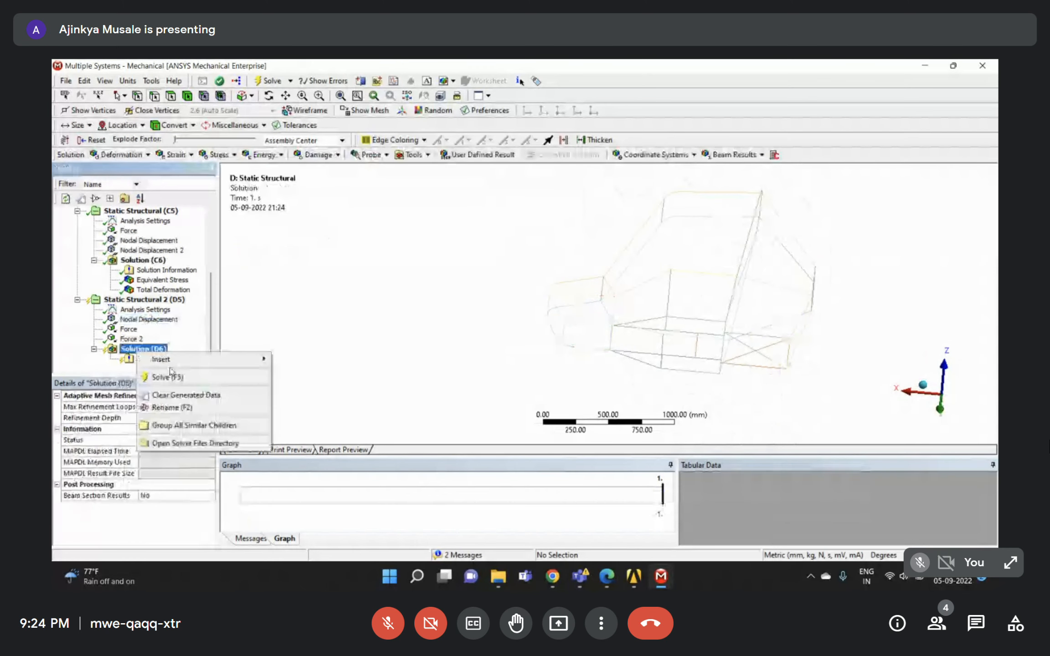
{"action": "left_click", "coordinate": [172, 376]}
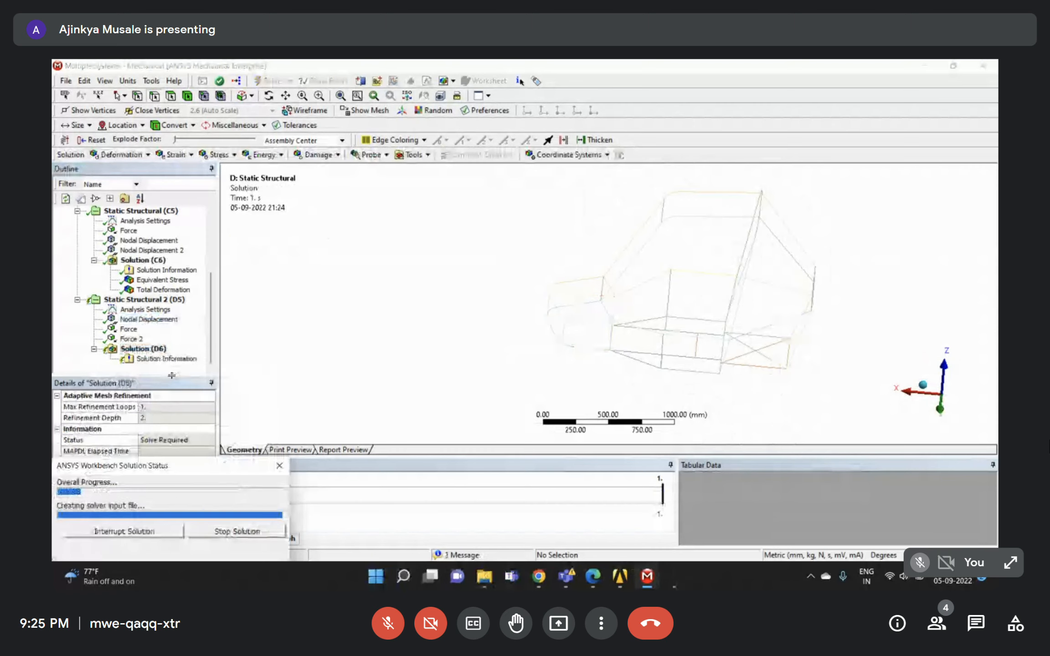
{"action": "left_click", "coordinate": [158, 281]}
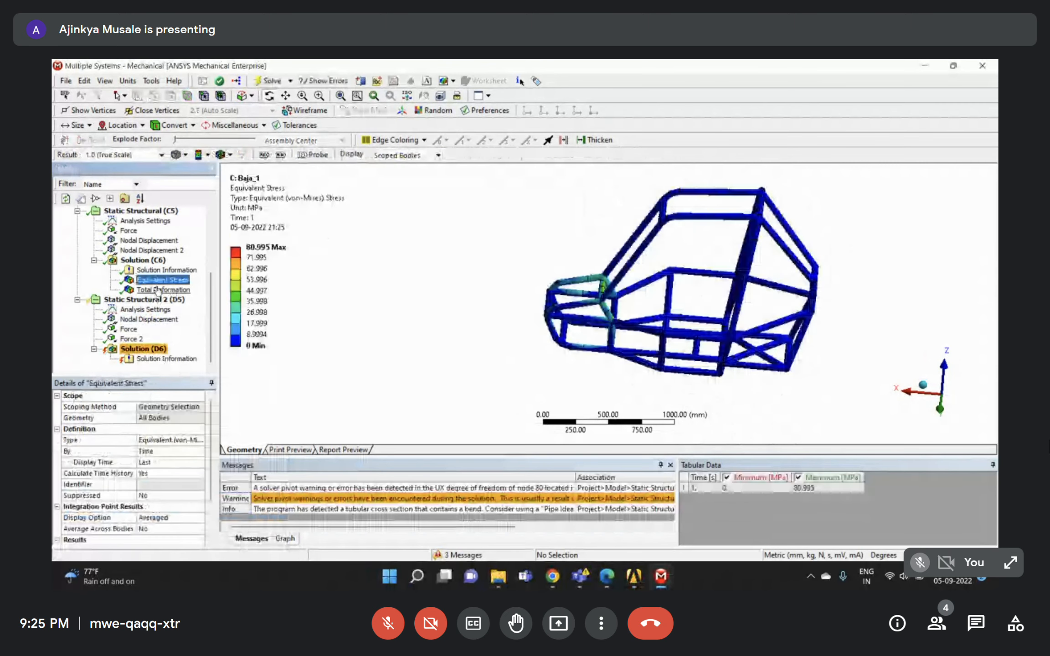
Turn Solver Pivot Checking off in the analysis settings of Static Structural 2 (D5) and set Beam Section Results to Yes for Solution (D6).
{"action": "left_click", "coordinate": [145, 309]}
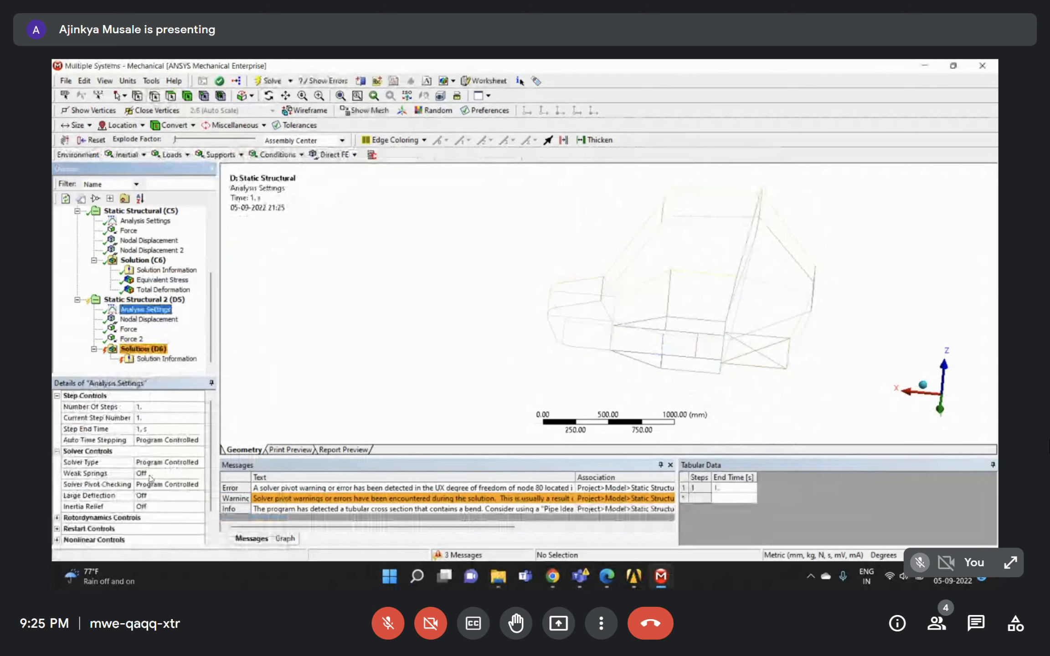
{"action": "double_click", "coordinate": [151, 485]}
{"action": "double_click", "coordinate": [151, 484]}
{"action": "double_click", "coordinate": [150, 484]}
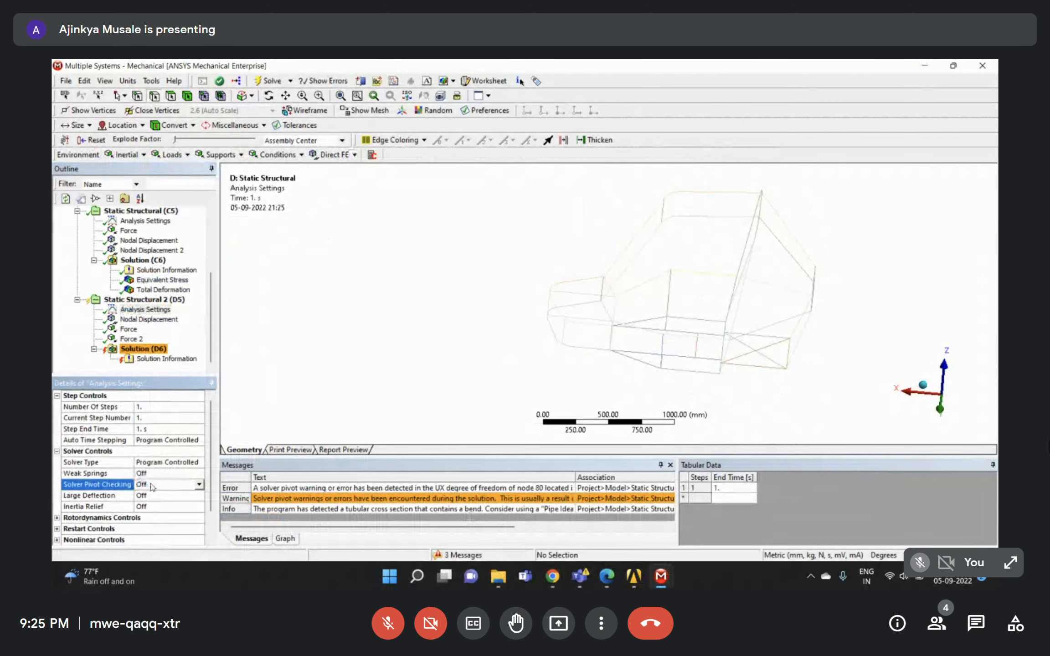
{"action": "left_click", "coordinate": [148, 359]}
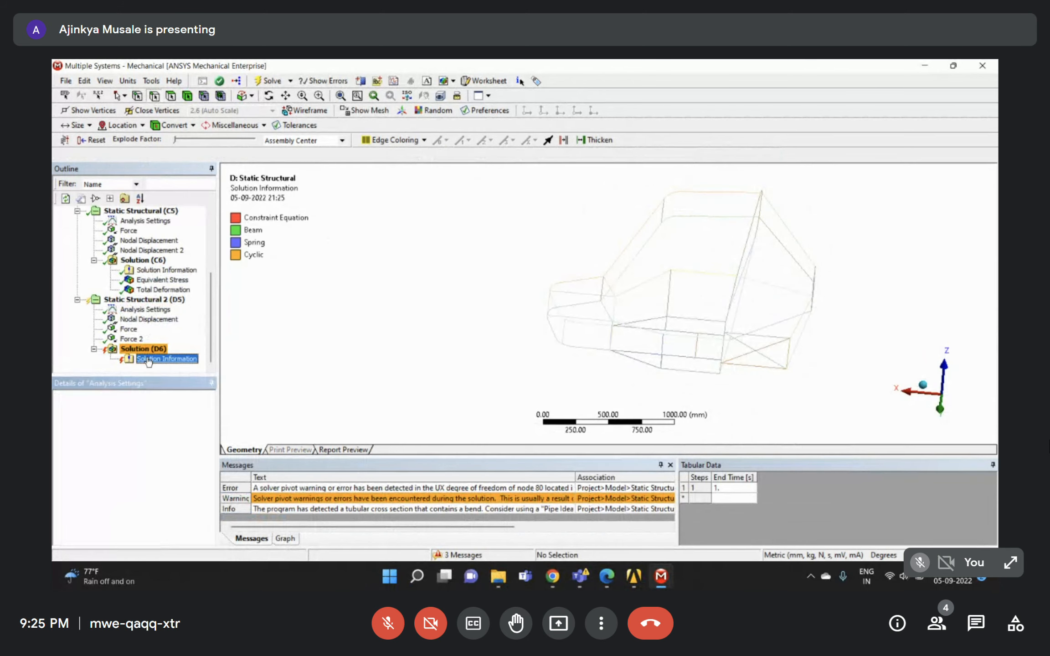
{"action": "left_click", "coordinate": [144, 349]}
{"action": "left_click", "coordinate": [114, 496]}
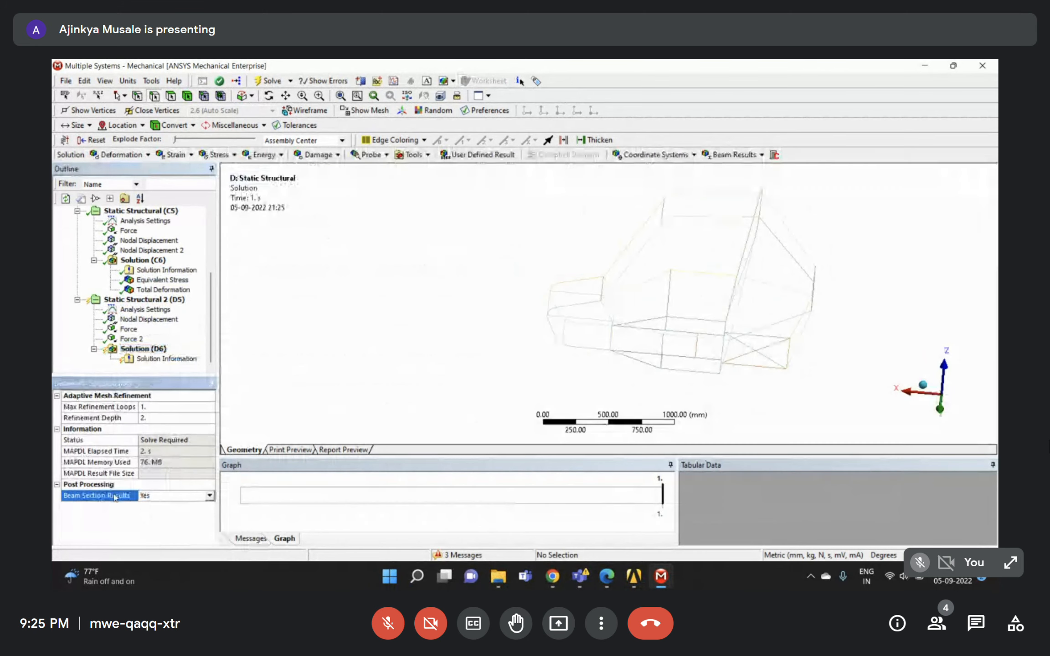
Solve Static Structural 2 (D5) with the revised solver and beam result settings.
{"action": "left_click", "coordinate": [144, 360]}
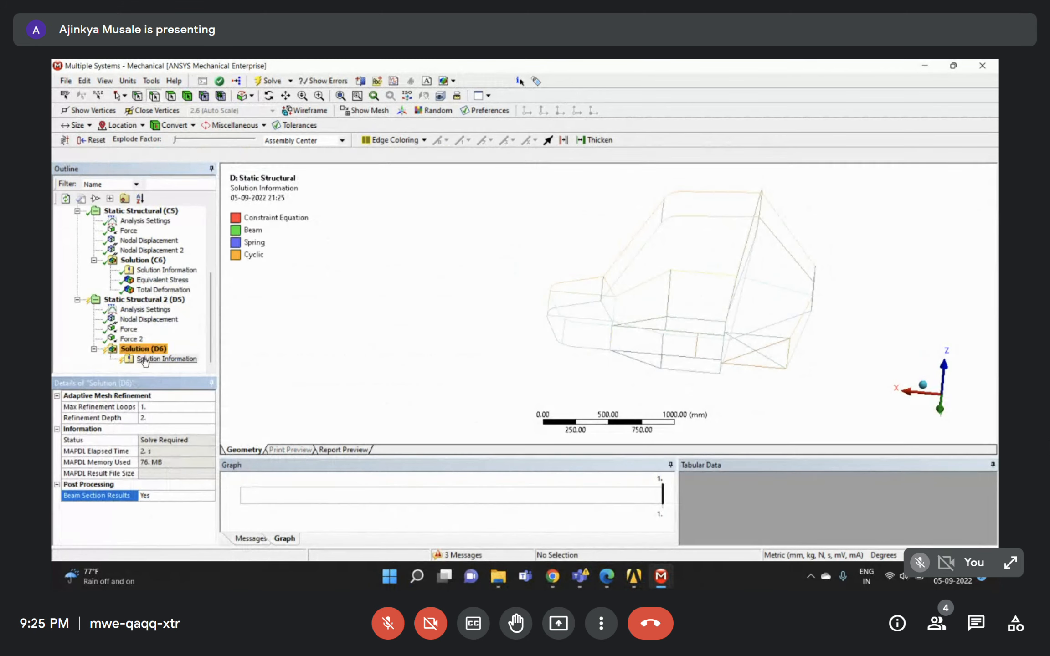
{"action": "right_click", "coordinate": [144, 360]}
{"action": "left_click", "coordinate": [176, 383]}
Copy Equivalent Stress and Total Deformation from Solution (C6) into Solution (D6) and evaluate the copied results.
{"action": "left_click", "coordinate": [150, 290]}
{"action": "left_click", "coordinate": [155, 280], "text": "ctrl"}
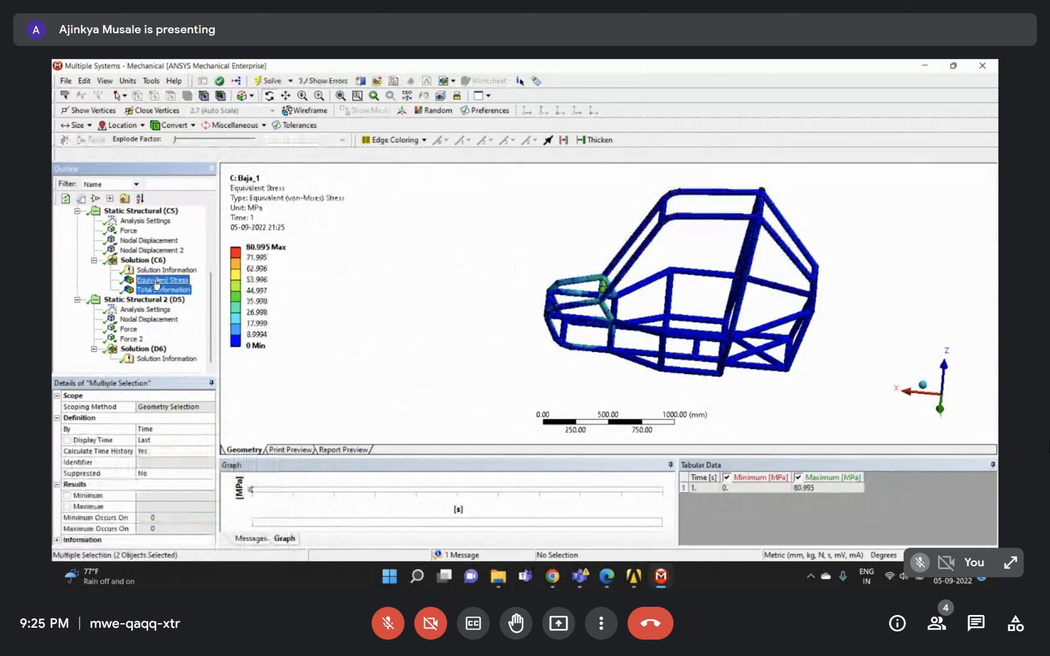
{"action": "left_click_drag", "start_coordinate": [156, 282], "coordinate": [147, 351]}
{"action": "right_click", "coordinate": [150, 350]}
{"action": "left_click", "coordinate": [183, 376]}
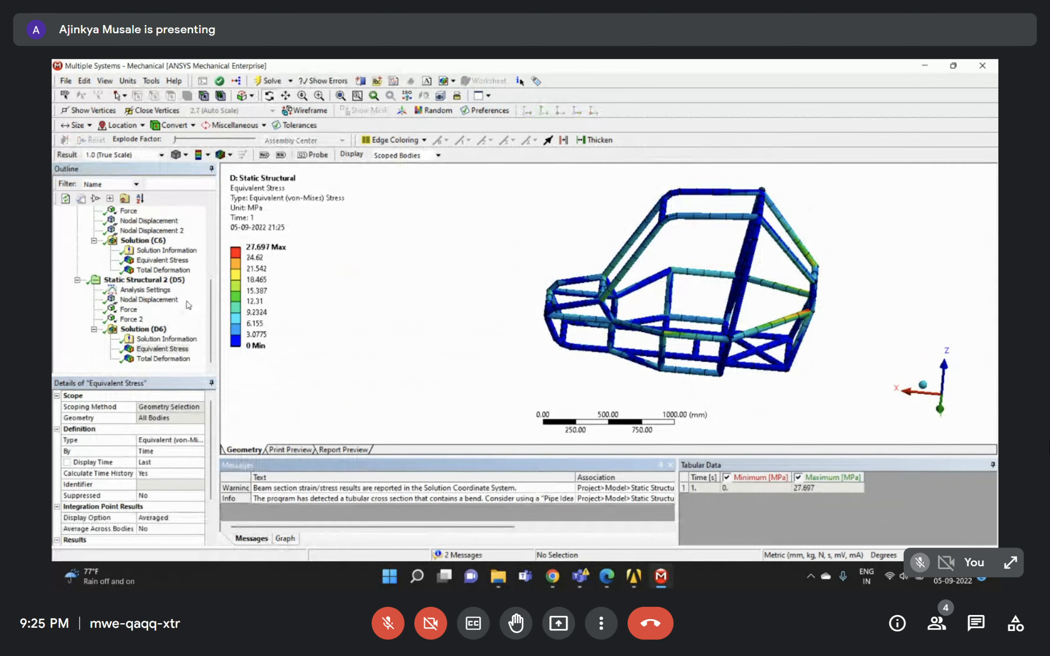
Inspect the Equivalent Stress distribution of Solution (D6) on the roll cage from several angles.
{"action": "left_click", "coordinate": [160, 349]}
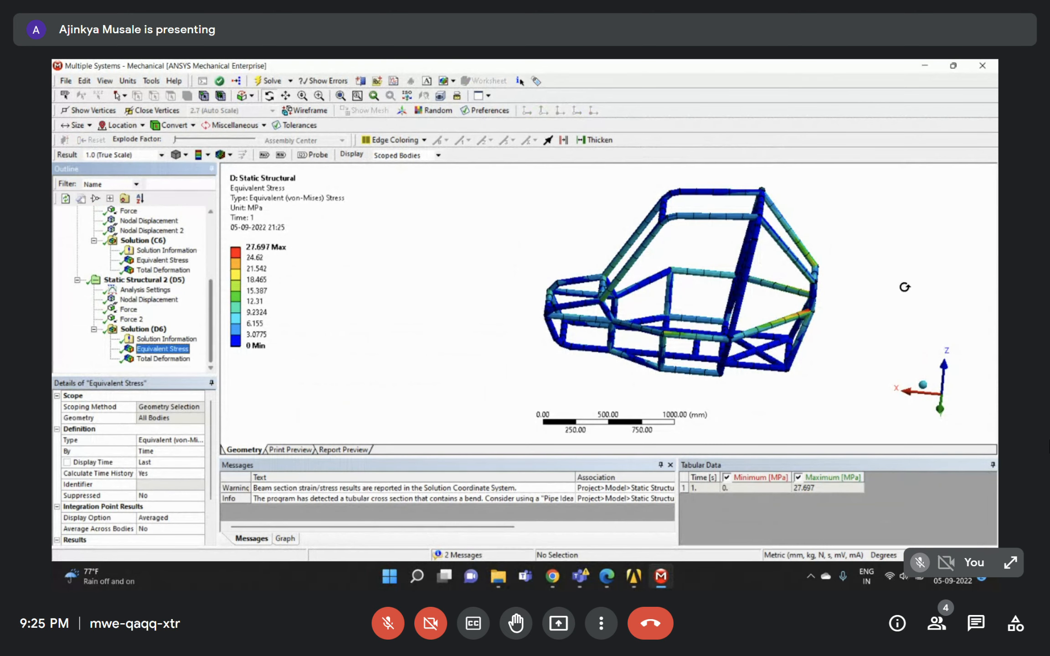
{"action": "left_click_drag", "start_coordinate": [775, 310], "coordinate": [640, 259]}
{"action": "right_click_drag", "start_coordinate": [685, 276], "coordinate": [758, 361]}
{"action": "right_click_drag", "start_coordinate": [675, 357], "coordinate": [355, 253]}
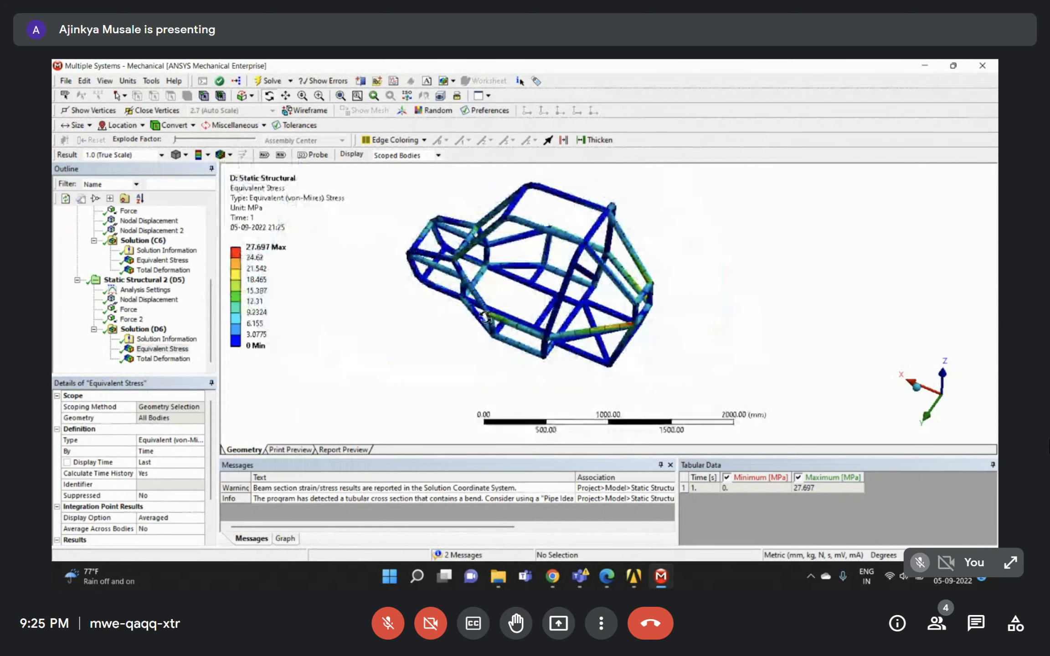
Inspect the Total Deformation result of Solution (D6) on the roll cage from several angles.
{"action": "left_click", "coordinate": [259, 269]}
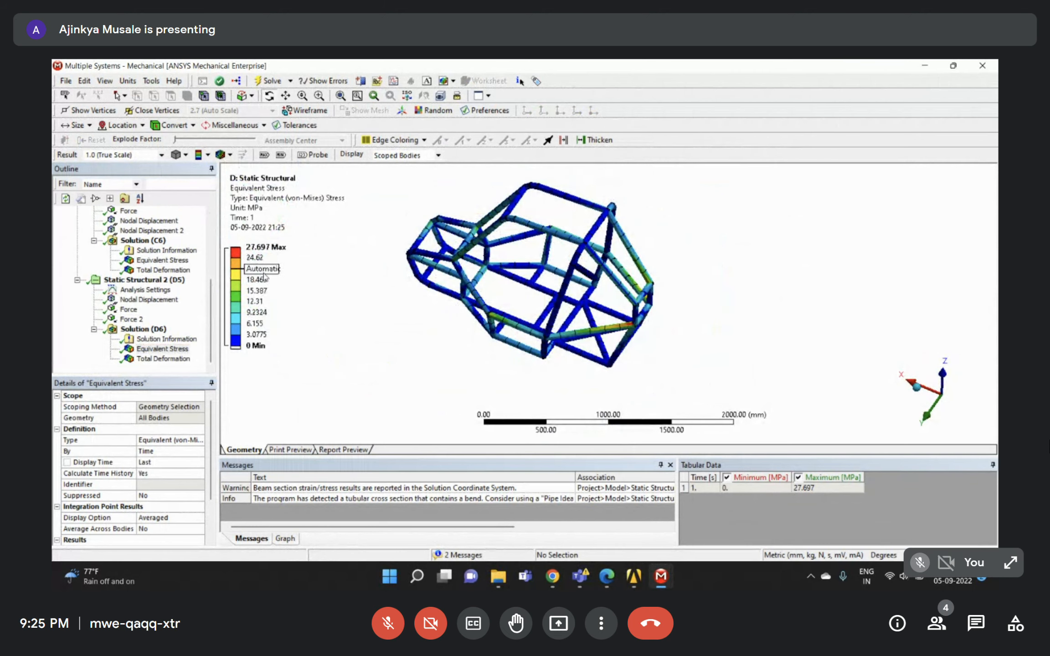
{"action": "left_click", "coordinate": [161, 363]}
{"action": "left_click_drag", "start_coordinate": [575, 269], "coordinate": [434, 286]}
{"action": "left_click_drag", "start_coordinate": [443, 230], "coordinate": [483, 262]}
{"action": "left_click_drag", "start_coordinate": [526, 251], "coordinate": [388, 246]}
{"action": "right_click_drag", "start_coordinate": [442, 203], "coordinate": [608, 363]}
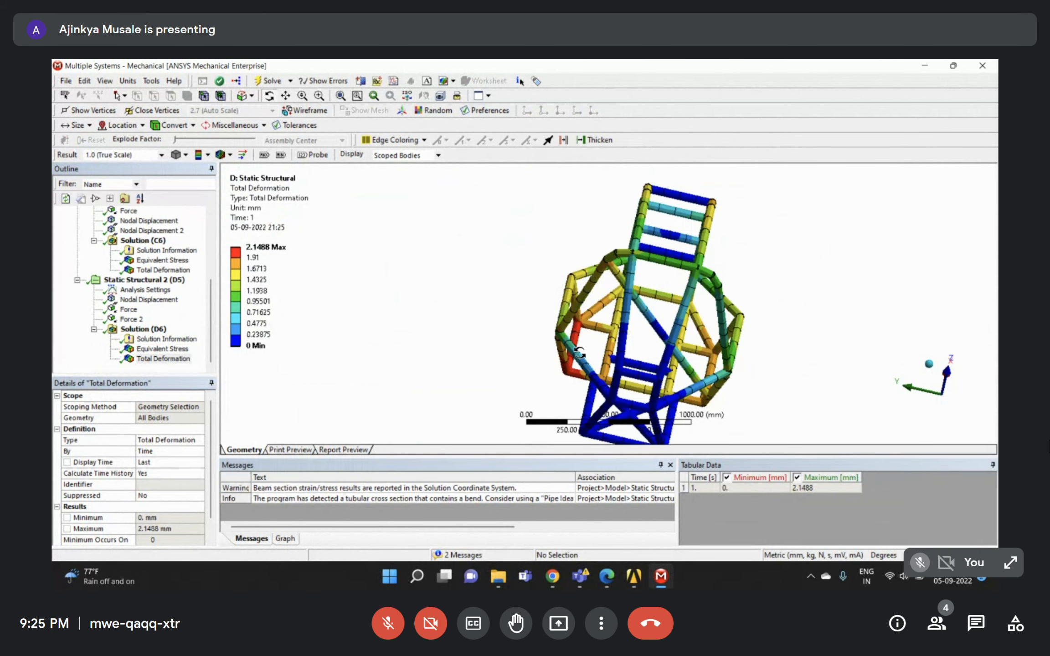
{"action": "left_click_drag", "start_coordinate": [608, 364], "coordinate": [654, 344]}
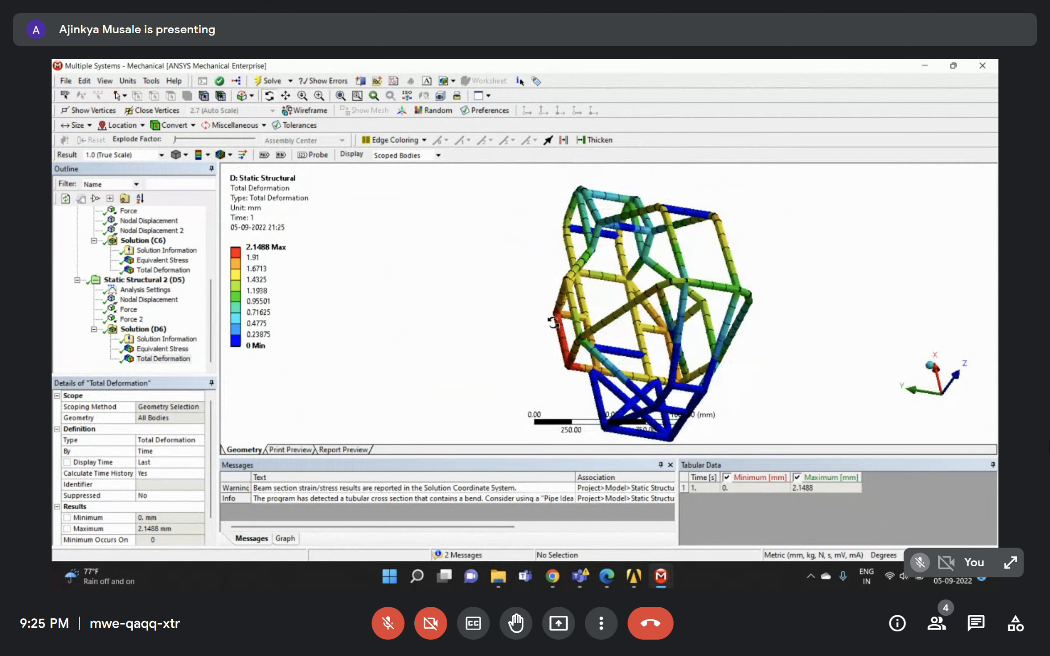
Probe the total deformation of Solution (D6) at one point on each side of the roll cage.
{"action": "left_click", "coordinate": [314, 155]}
{"action": "left_click", "coordinate": [564, 339]}
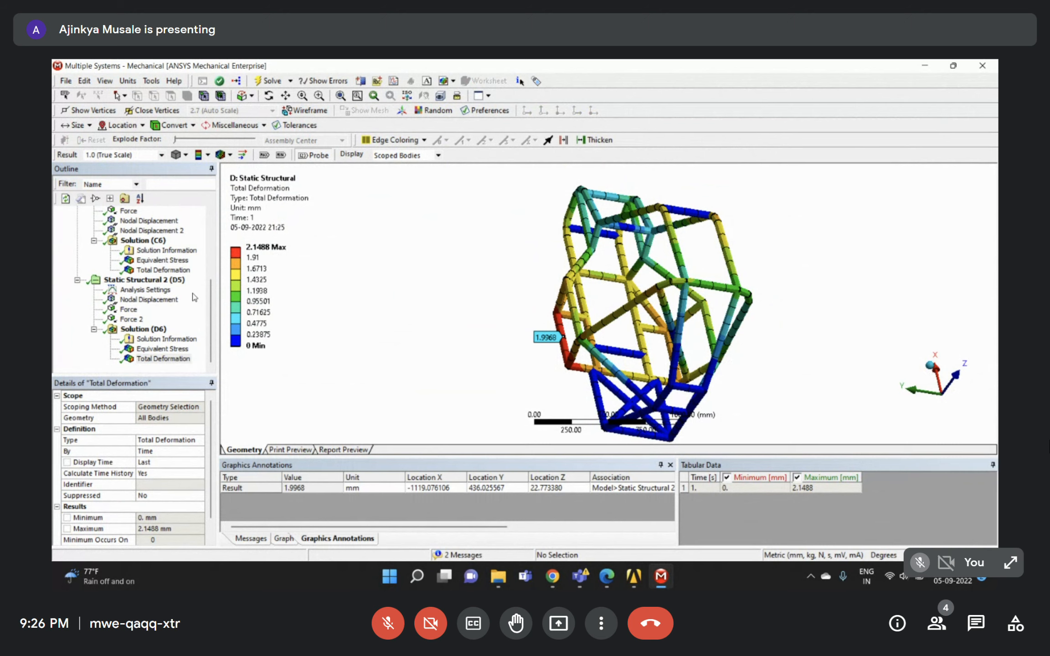
{"action": "mouse_move", "coordinate": [744, 347]}
{"action": "middle_mouse_down"}
{"action": "mouse_move", "coordinate": [752, 355]}
{"action": "mouse_move", "coordinate": [731, 356]}
{"action": "middle_mouse_up"}
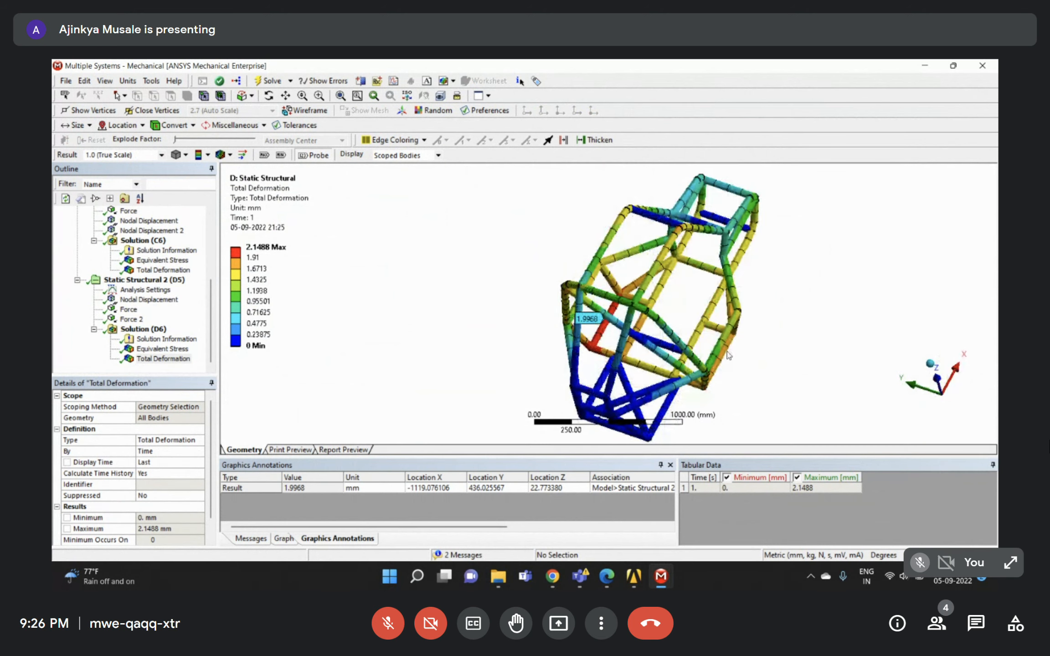
{"action": "left_click", "coordinate": [727, 355]}
{"action": "mouse_move", "coordinate": [619, 321]}
{"action": "middle_mouse_down"}
{"action": "mouse_move", "coordinate": [687, 349]}
{"action": "mouse_move", "coordinate": [686, 319]}
{"action": "mouse_move", "coordinate": [752, 264]}
{"action": "mouse_move", "coordinate": [785, 265]}
{"action": "mouse_move", "coordinate": [779, 291]}
{"action": "middle_mouse_up"}
{"action": "middle_click_drag", "start_coordinate": [616, 309], "coordinate": [584, 374]}
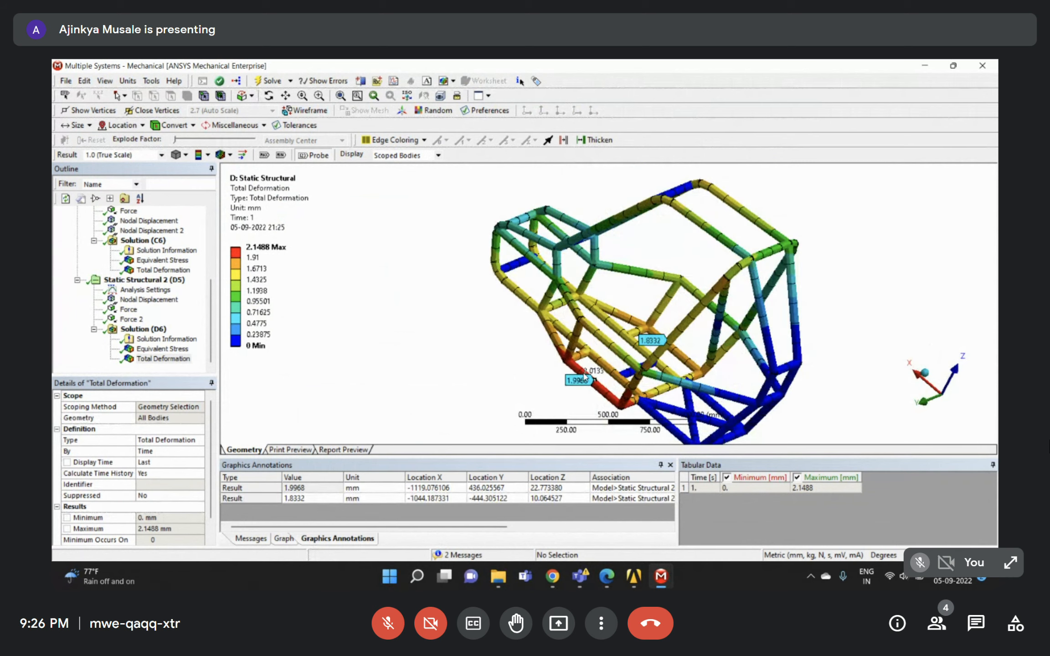
{"action": "middle_click_drag", "start_coordinate": [584, 374], "coordinate": [569, 347]}
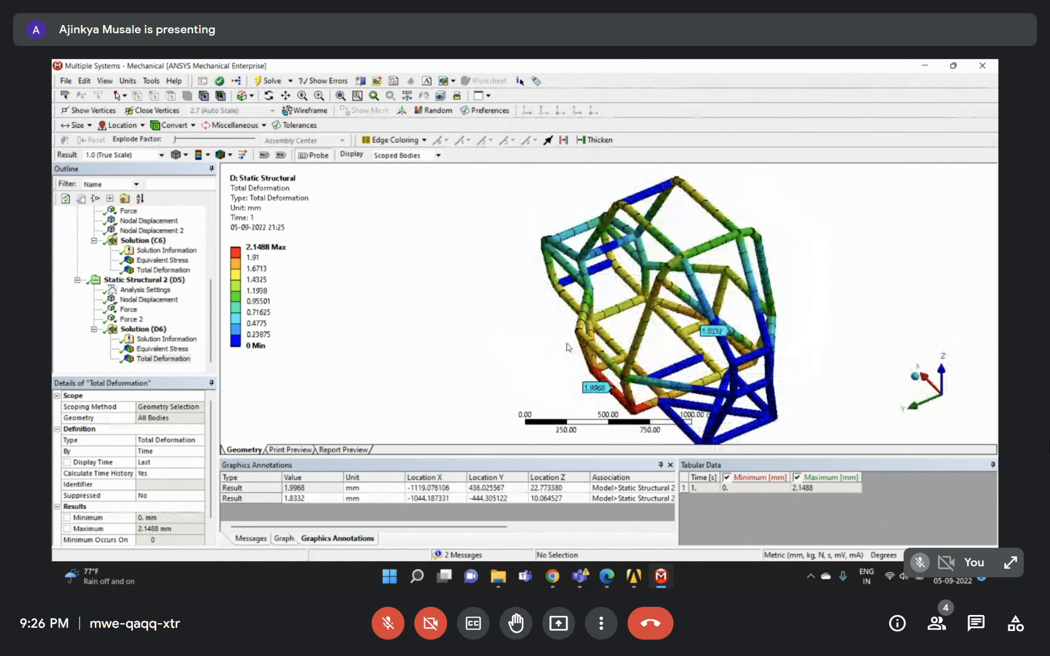
{"action": "left_click", "coordinate": [94, 347]}
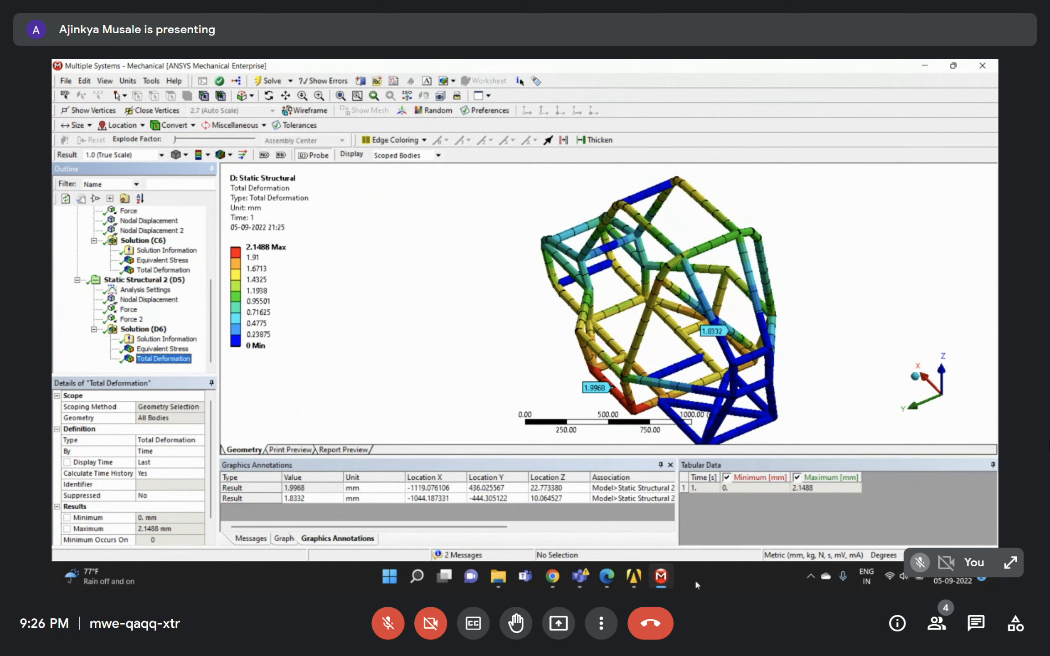
Switch to Assignment 2.pdf in Edge and read the force, constraint and output requirements of the Case 3 front bump analysis.
{"action": "left_click", "coordinate": [607, 577]}
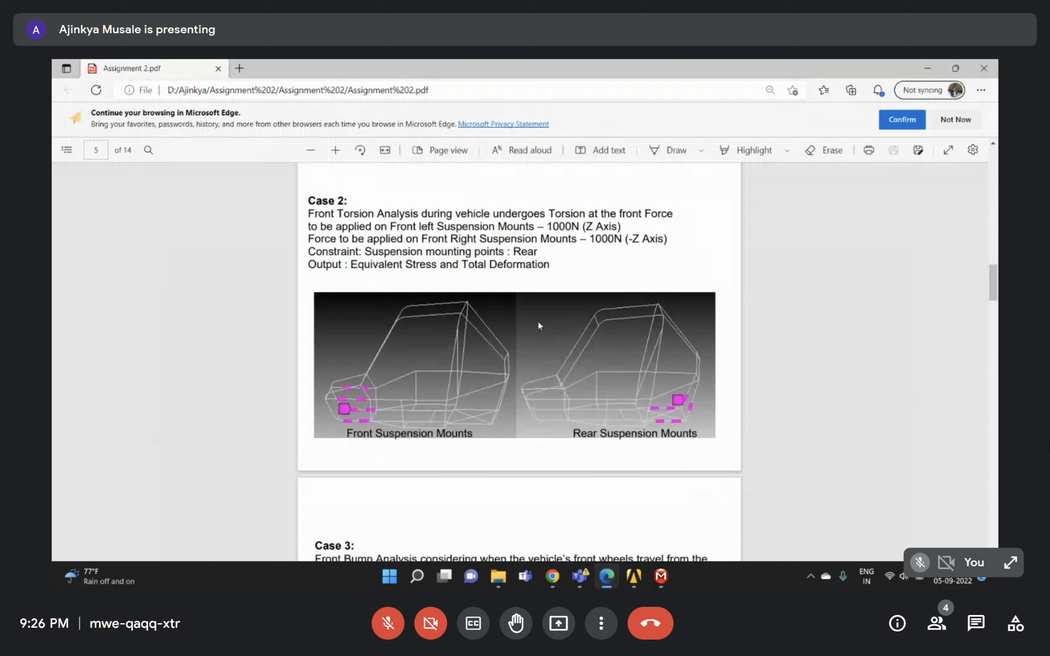
{"action": "scroll", "coordinate": [539, 323], "scroll_direction": "down", "scroll_amount": 6}
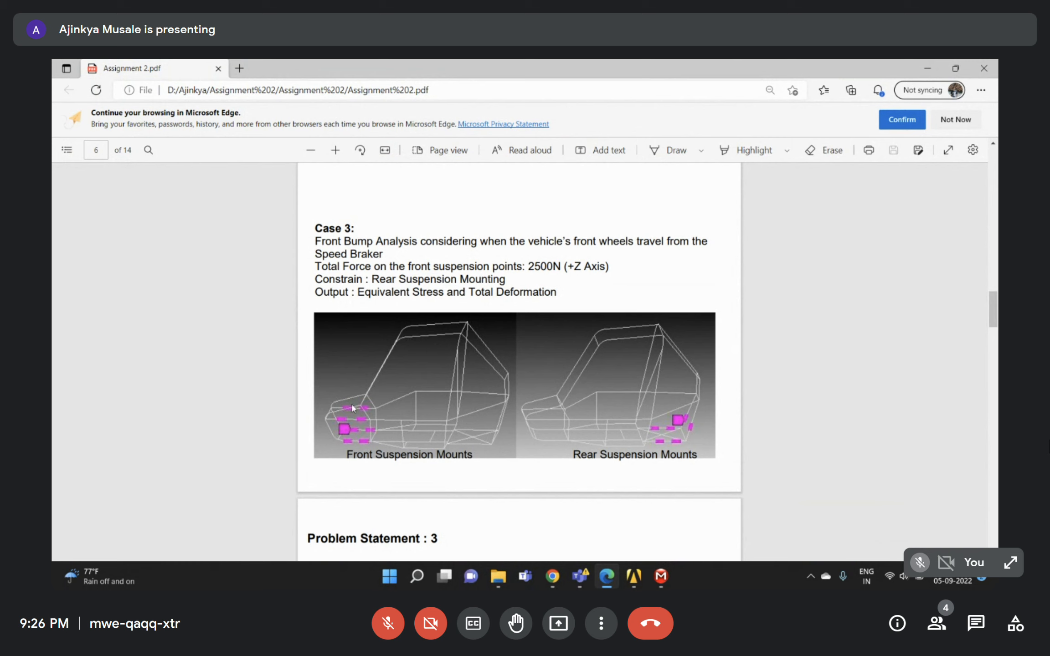
{"action": "left_click_drag", "start_coordinate": [531, 266], "coordinate": [611, 266]}
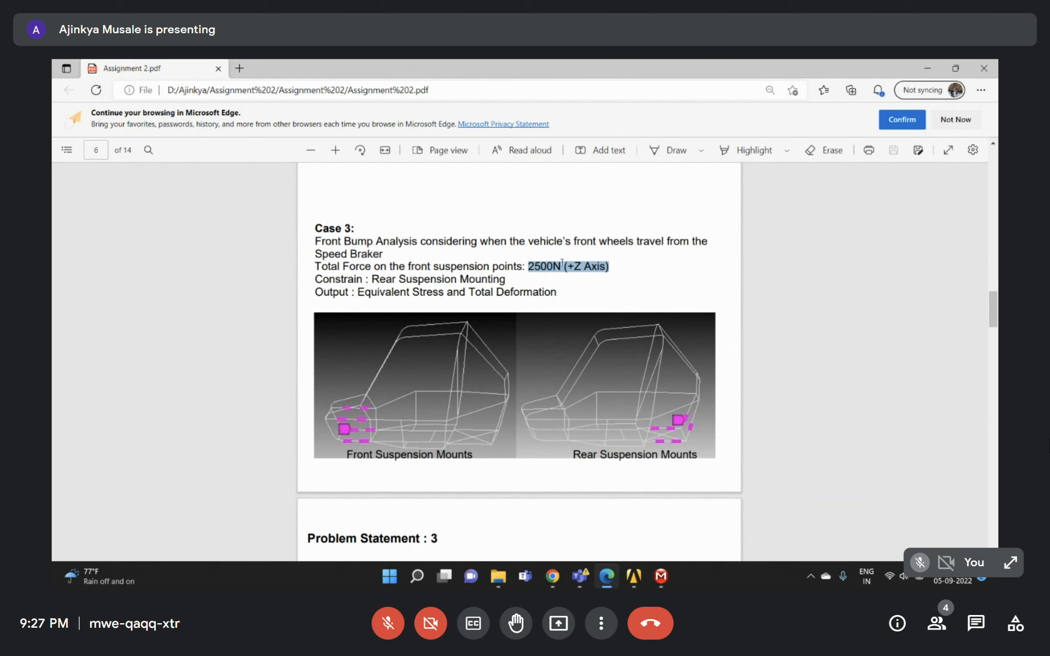
{"action": "scroll", "coordinate": [423, 299], "scroll_direction": "down", "scroll_amount": 4}
{"action": "scroll", "coordinate": [475, 291], "scroll_direction": "up", "scroll_amount": 4}
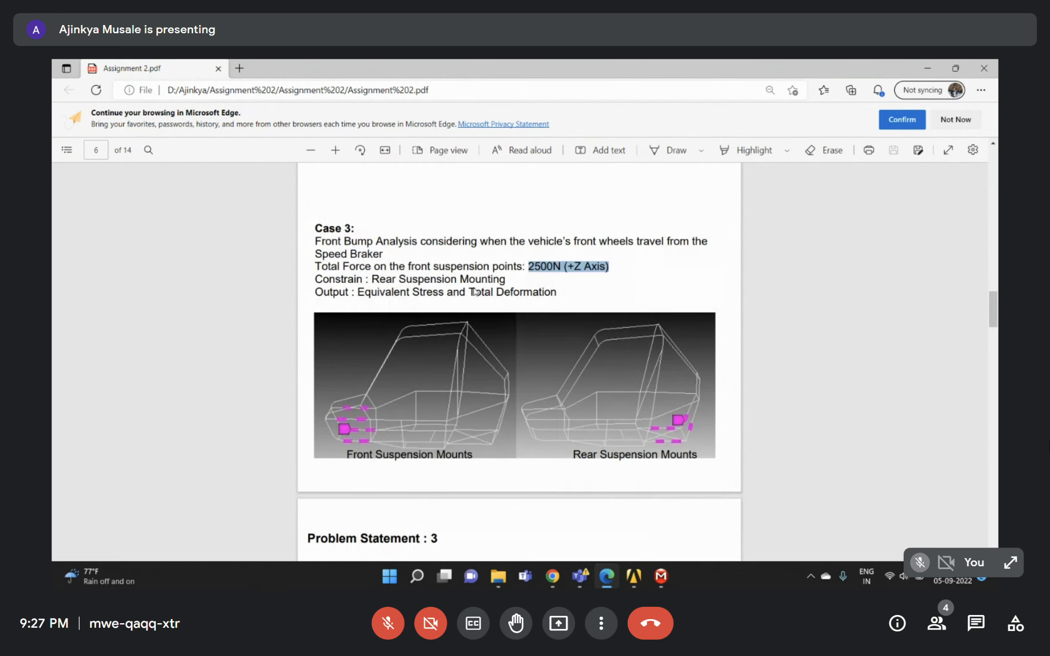
{"action": "left_click", "coordinate": [927, 69]}
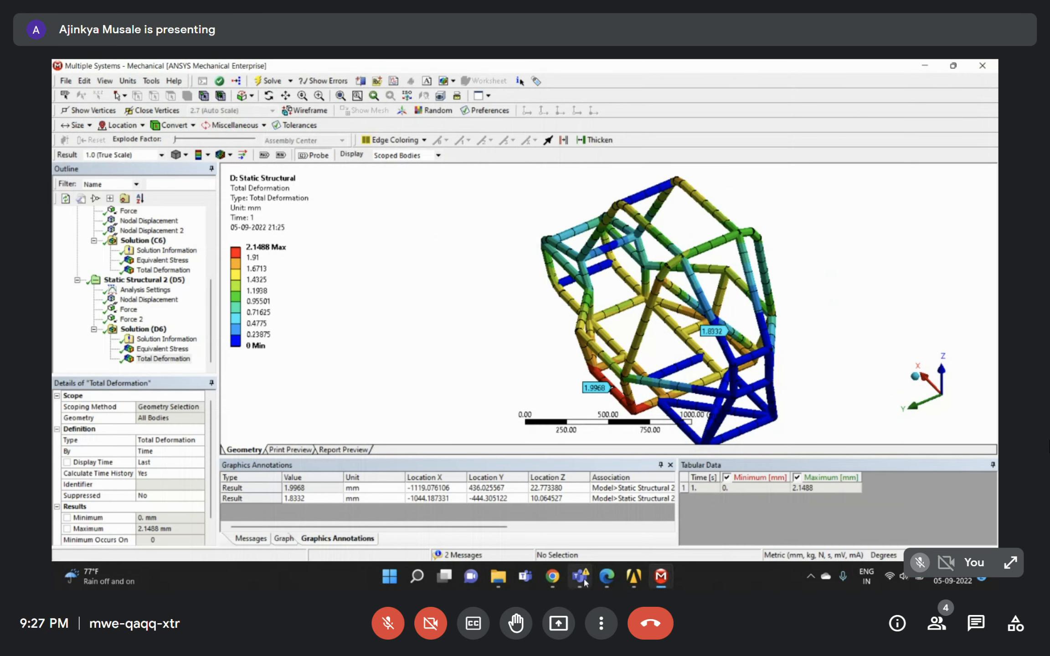
In Workbench, add a Static Structural system sharing the engineering data, geometry and model of system D, and open its solution in Mechanical.
{"action": "mouse_move", "coordinate": [632, 578]}
{"action": "left_click", "coordinate": [804, 522]}
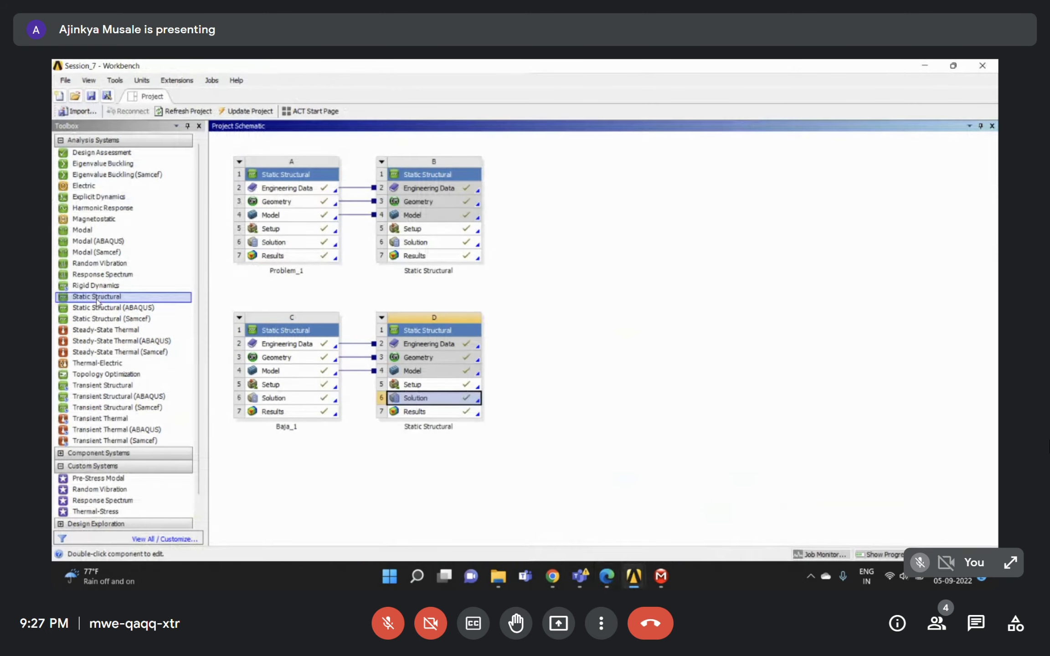
{"action": "left_click_drag", "start_coordinate": [96, 298], "coordinate": [425, 370]}
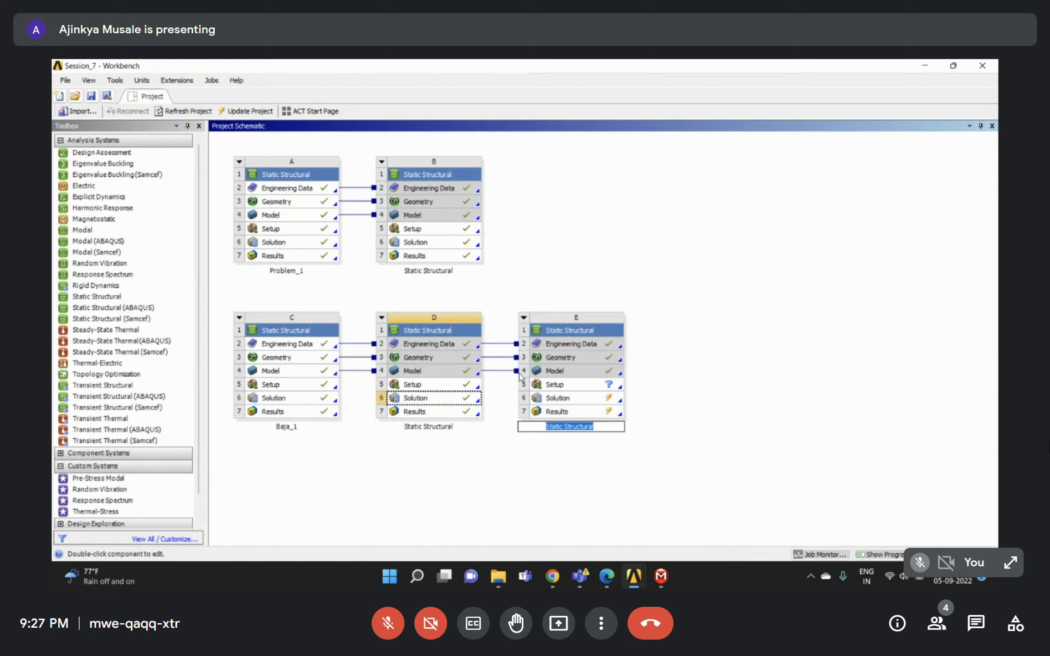
{"action": "left_click", "coordinate": [571, 464]}
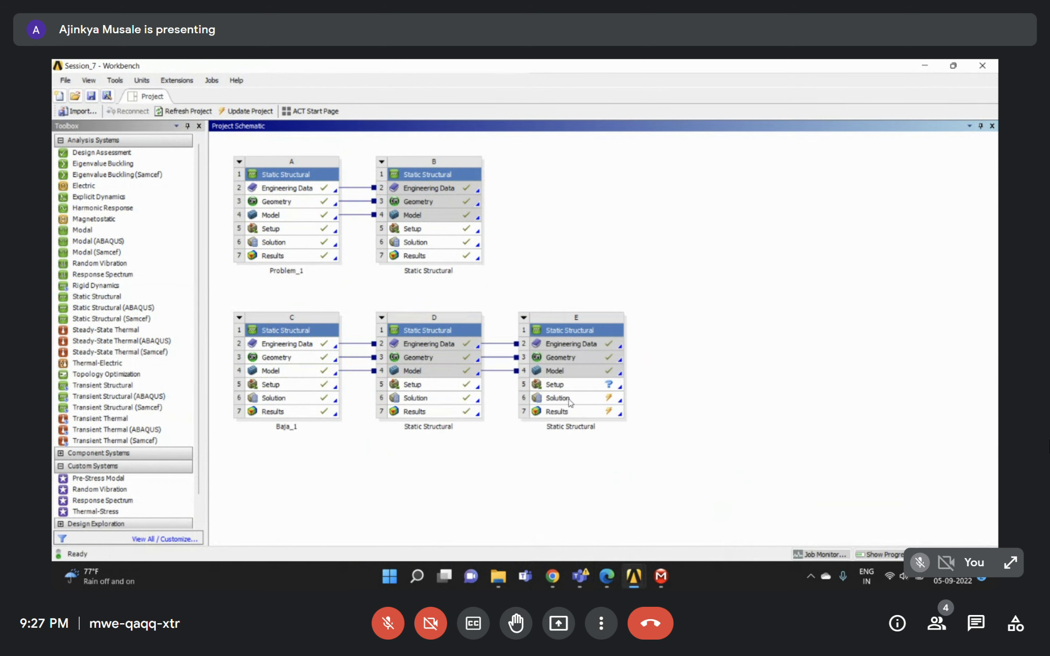
{"action": "double_click", "coordinate": [558, 397]}
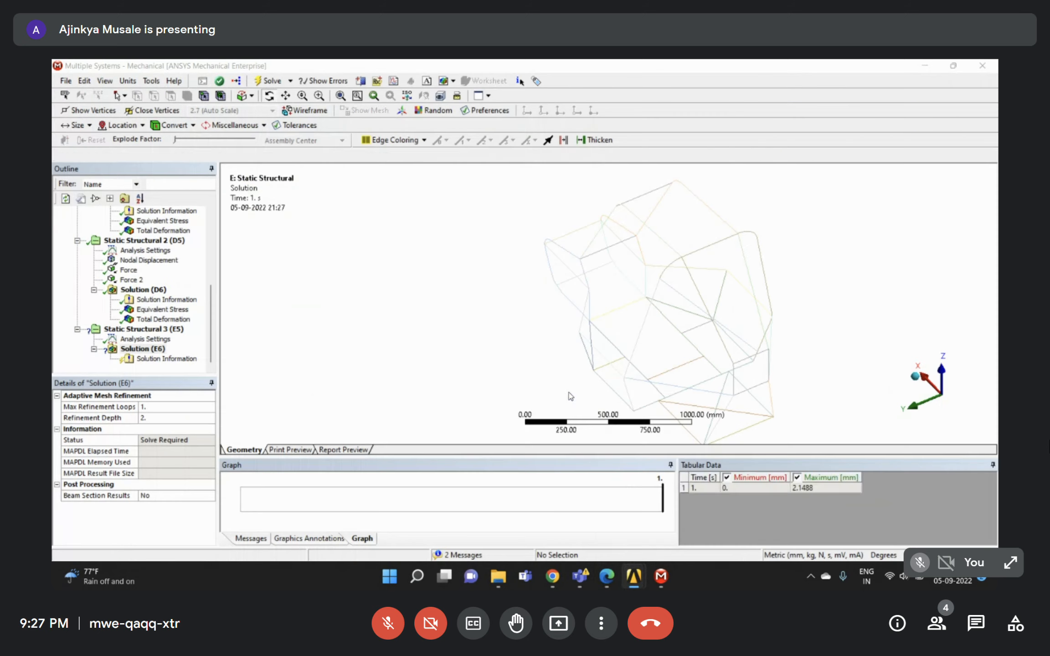
Turn Solver Pivot Checking off in the analysis settings of Static Structural 3 (E5).
{"action": "left_click", "coordinate": [145, 339]}
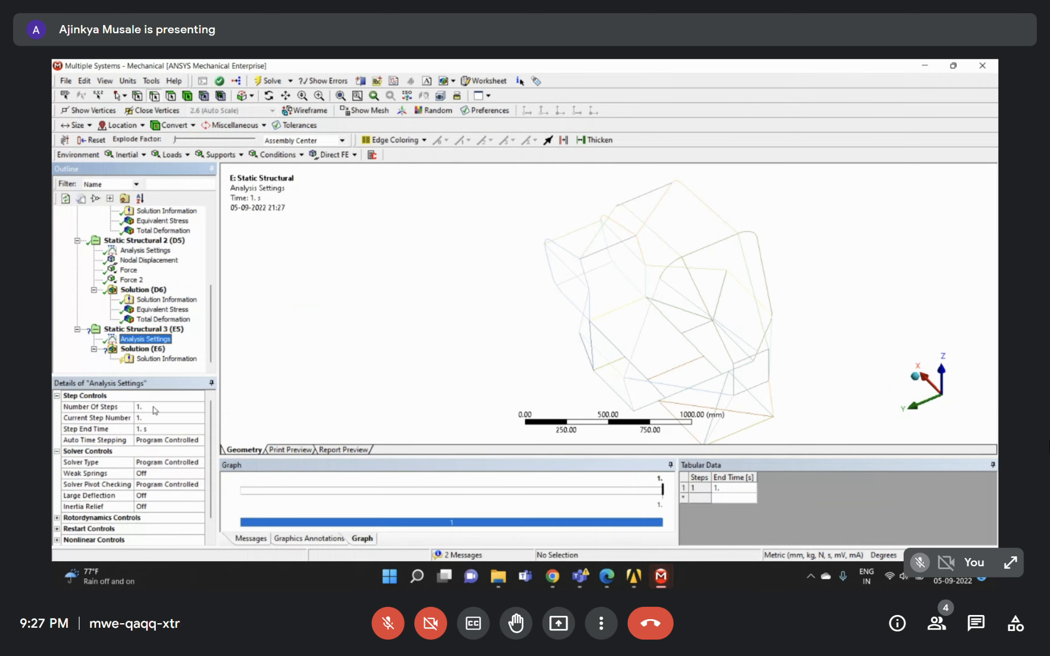
{"action": "double_click", "coordinate": [152, 485]}
{"action": "double_click", "coordinate": [152, 484]}
{"action": "double_click", "coordinate": [152, 485]}
{"action": "double_click", "coordinate": [152, 484]}
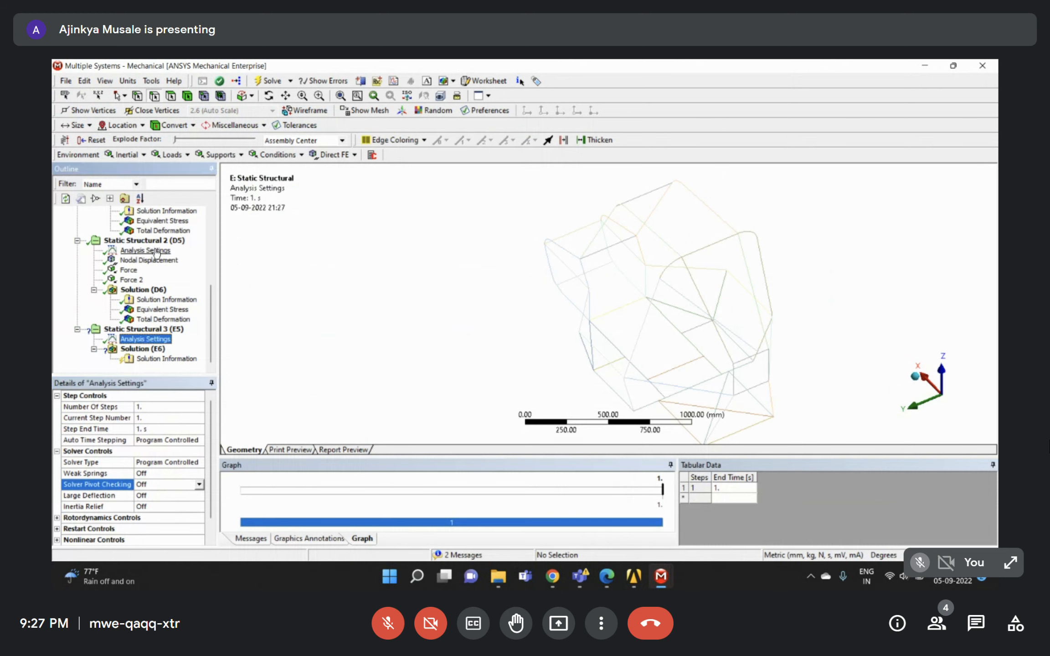
Copy the rear-mount Nodal Displacement constraint from Static Structural 2 (D5) into Static Structural 3 (E5).
{"action": "left_click", "coordinate": [128, 280]}
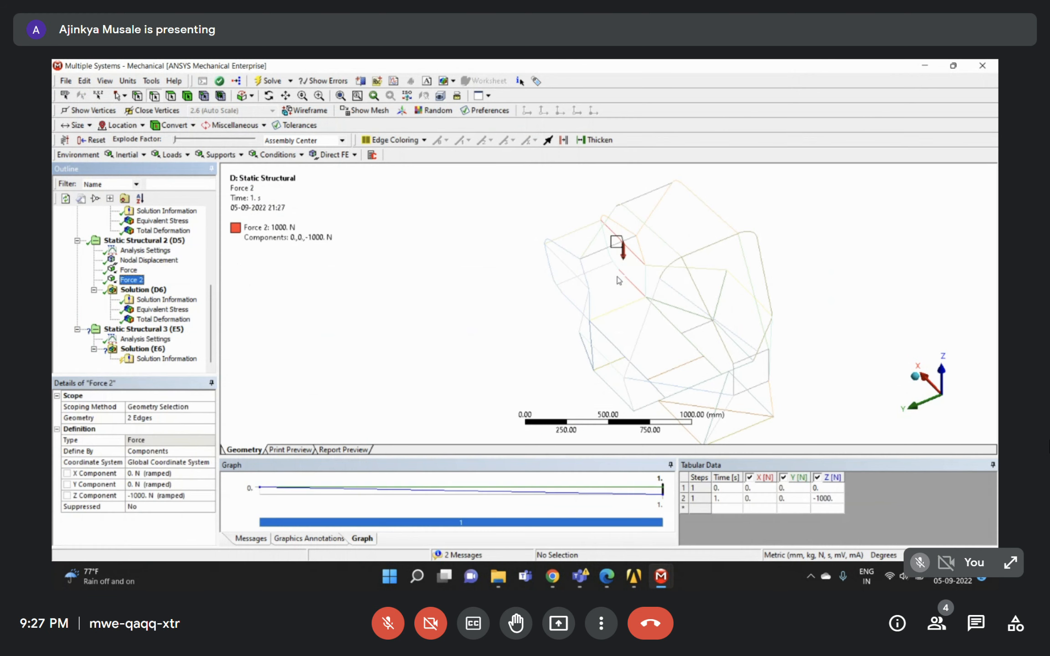
{"action": "left_click", "coordinate": [148, 260]}
{"action": "middle_click_drag", "start_coordinate": [750, 347], "coordinate": [534, 339]}
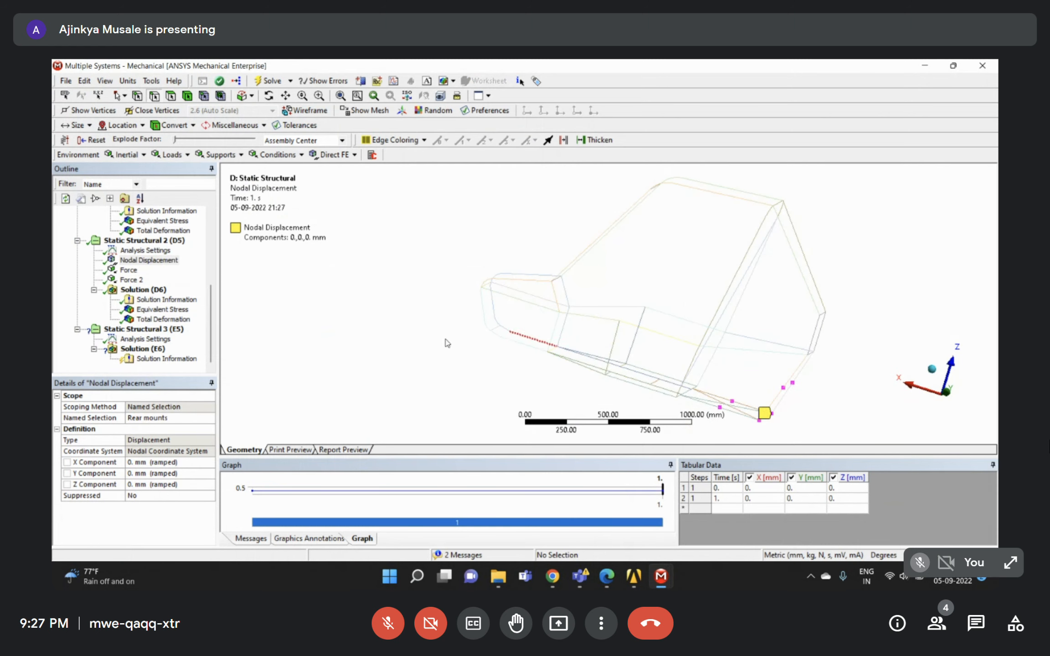
{"action": "left_click", "coordinate": [150, 260]}
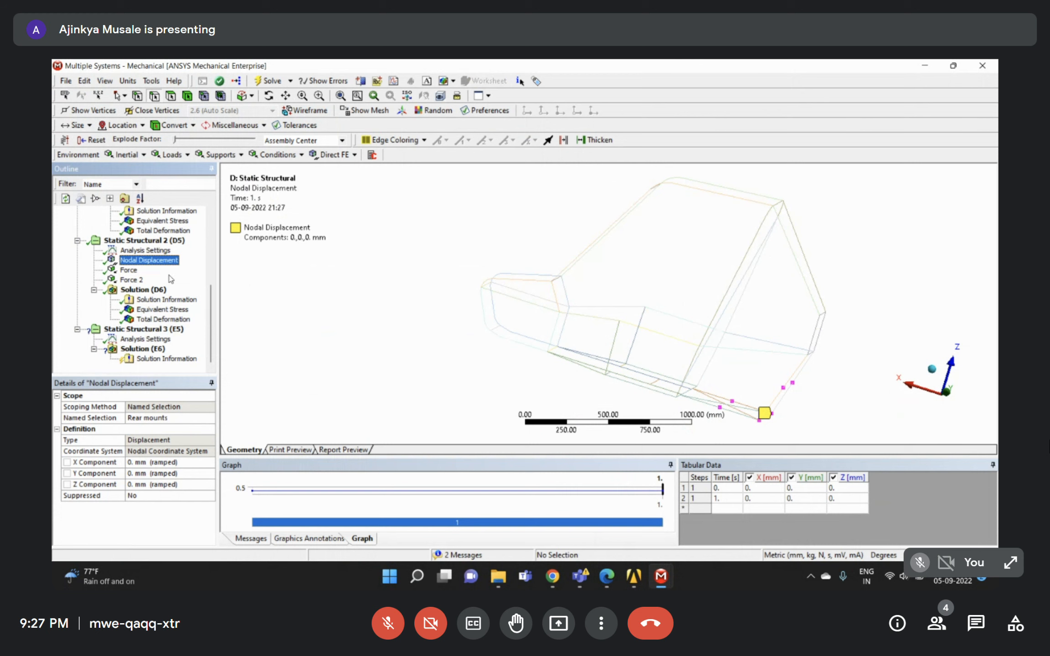
{"action": "left_click_drag", "start_coordinate": [150, 261], "coordinate": [160, 327]}
{"action": "scroll", "coordinate": [627, 250], "scroll_direction": "down", "scroll_amount": 3}
{"action": "middle_click_drag", "start_coordinate": [663, 244], "coordinate": [661, 328]}
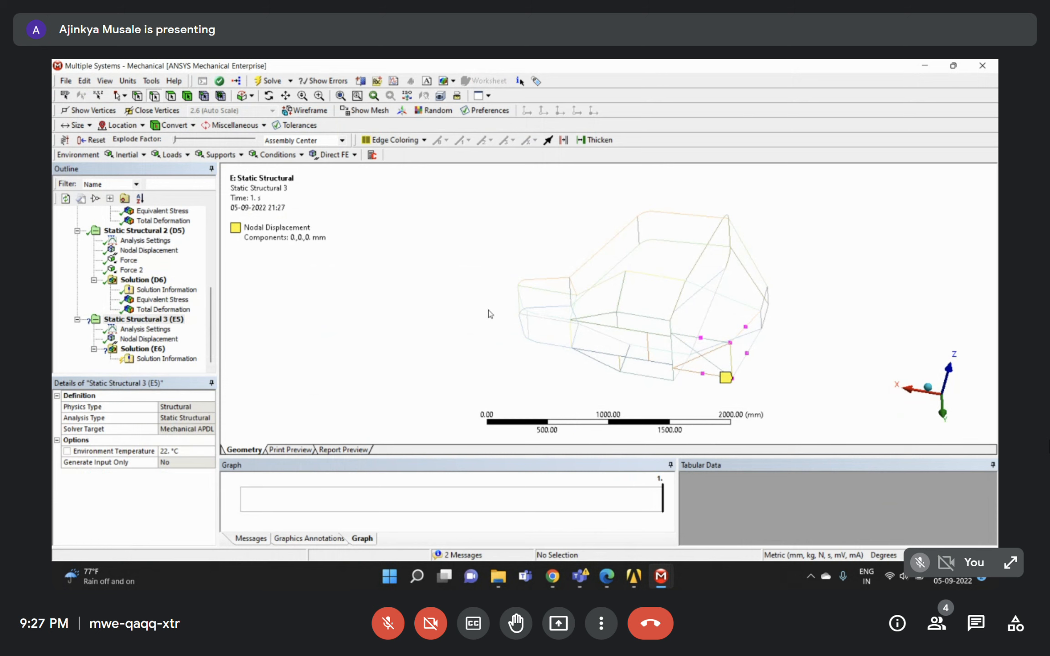
Insert a Nodal Force in Static Structural 3 (E5) on the Front mounts named selection with a Z component of 2500 N.
{"action": "right_click", "coordinate": [163, 319]}
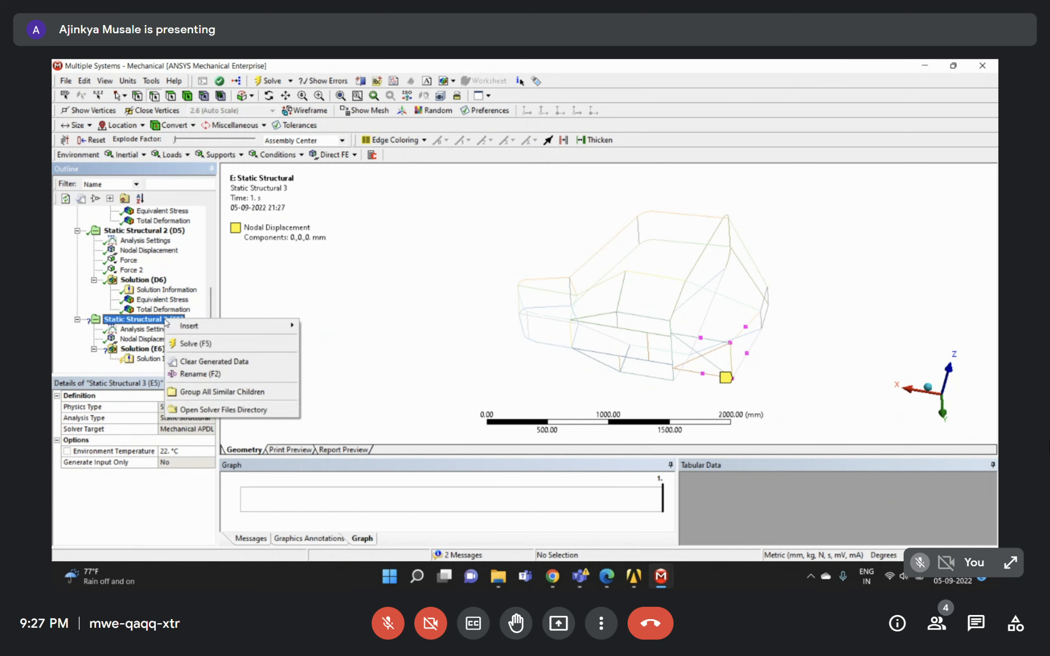
{"action": "mouse_move", "coordinate": [213, 333]}
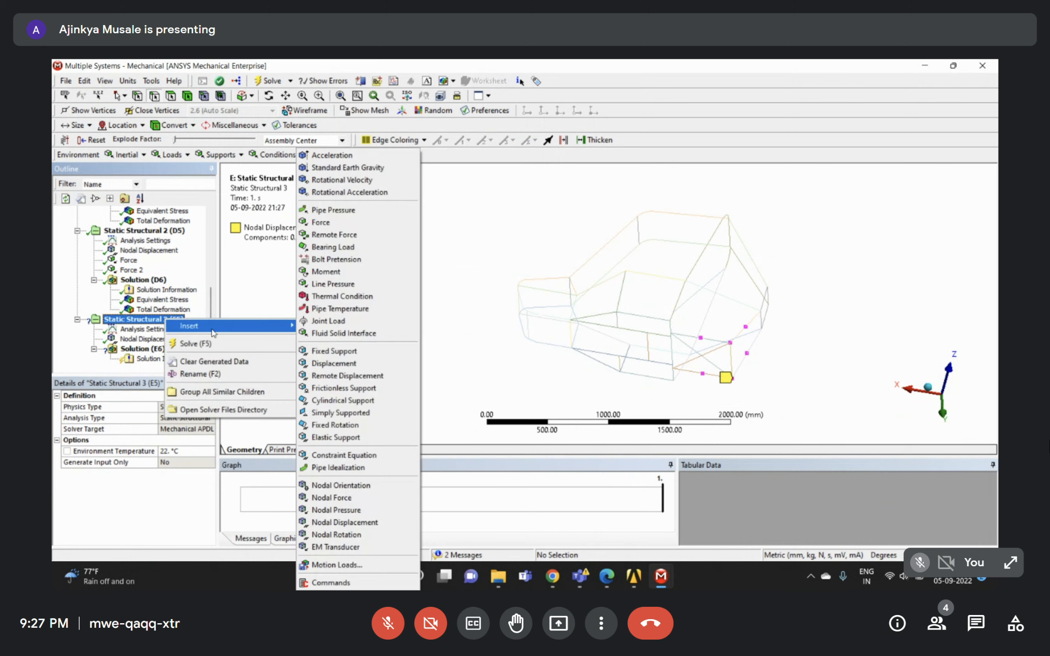
{"action": "left_click", "coordinate": [348, 501]}
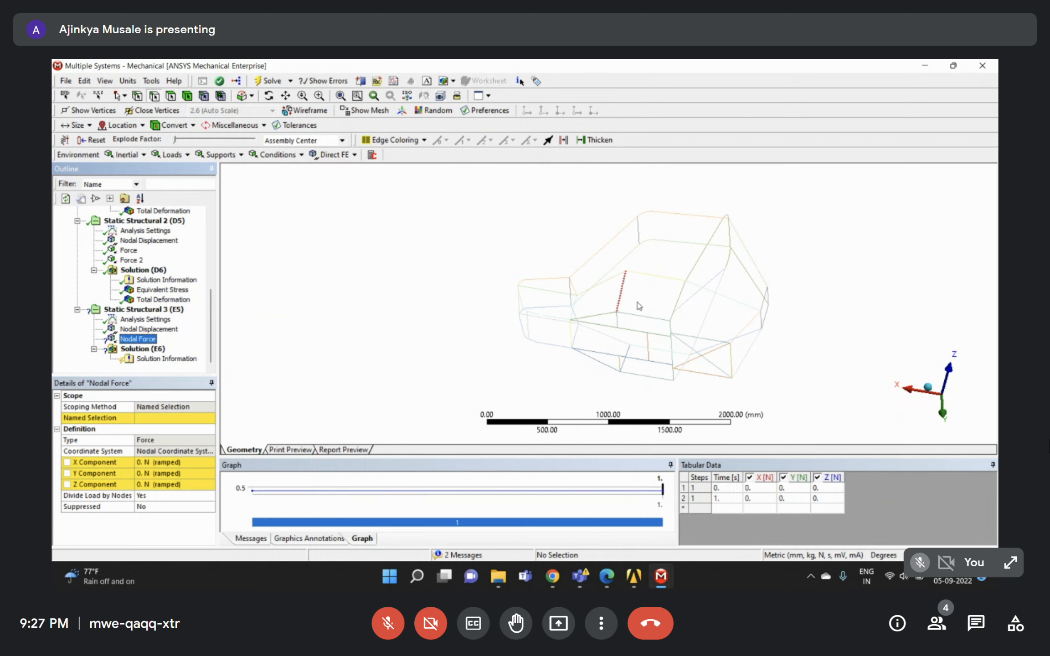
{"action": "left_click", "coordinate": [183, 417]}
{"action": "middle_click_drag", "start_coordinate": [542, 348], "coordinate": [513, 330]}
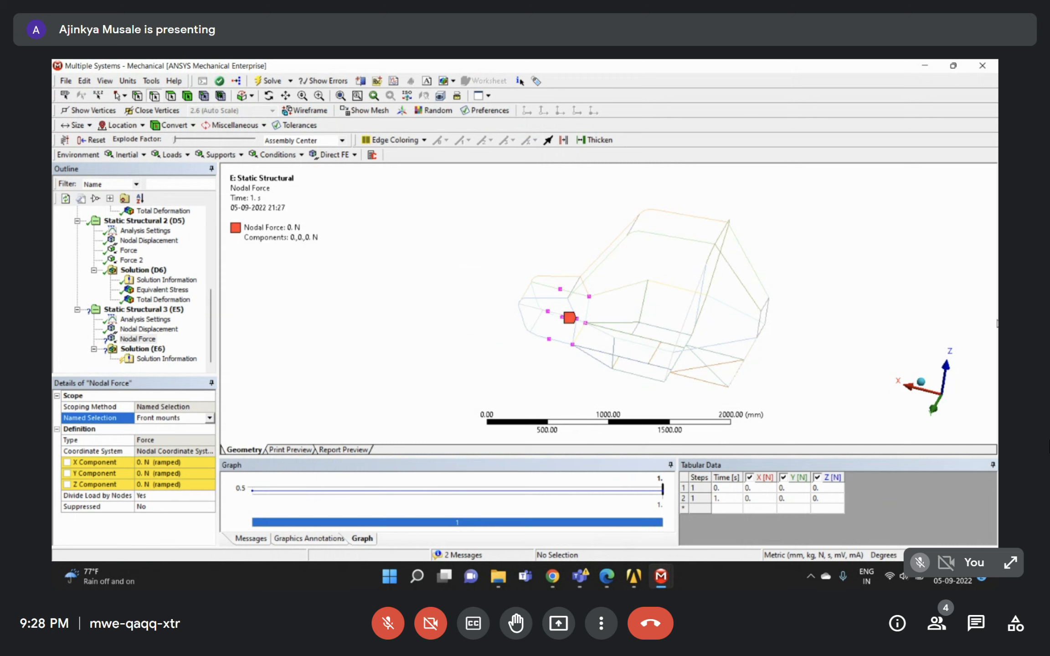
{"action": "left_click", "coordinate": [156, 484]}
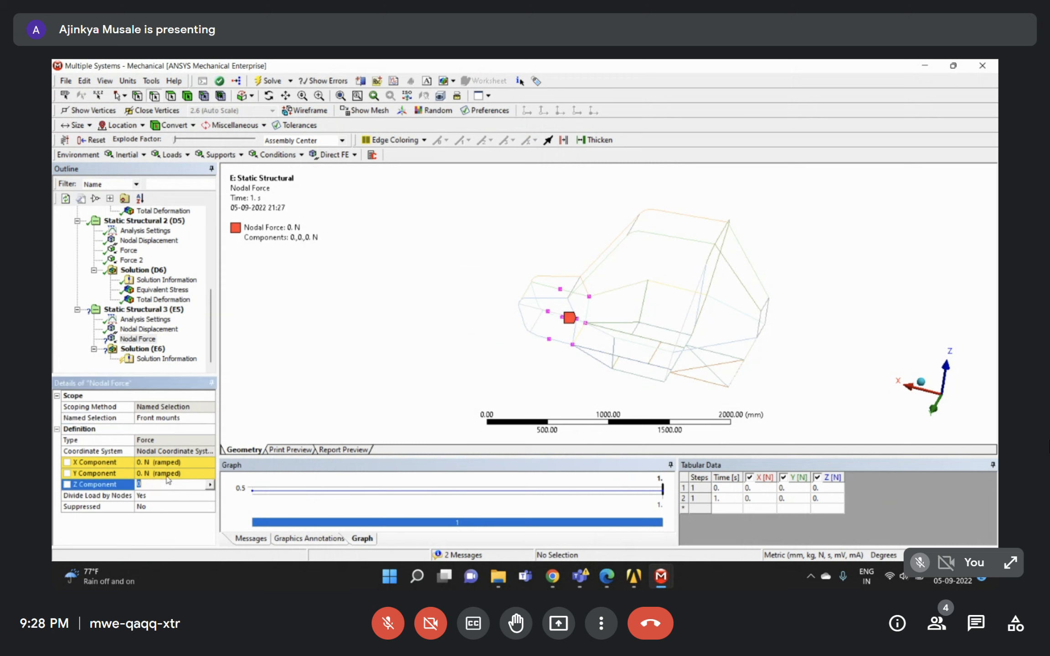
{"action": "key", "text": "Return"}
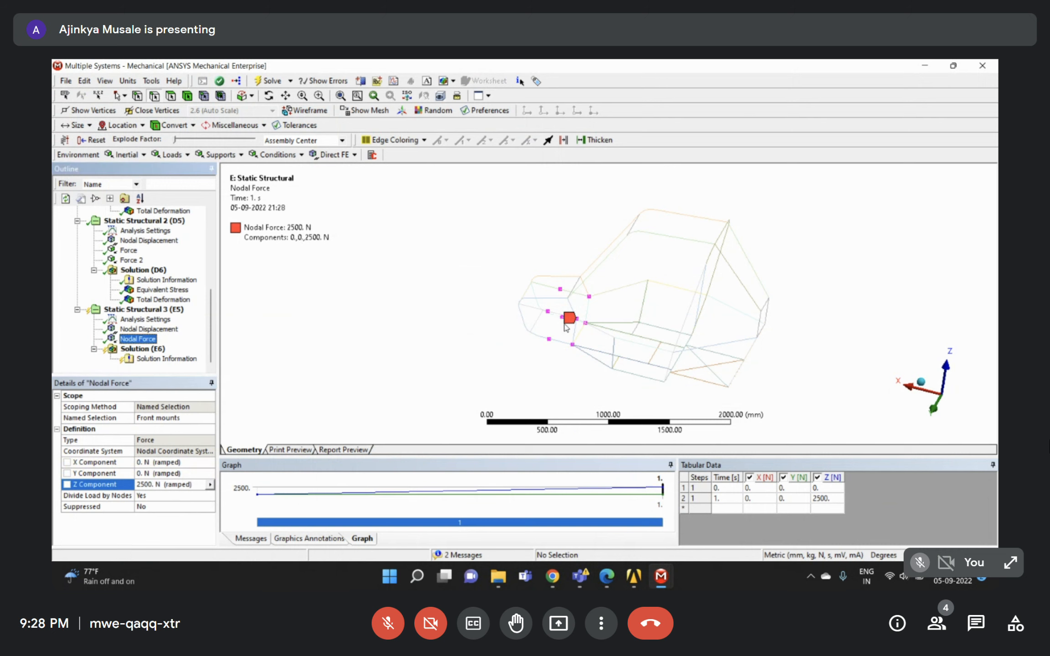
Examine the front-mount Nodal Force and rear-mount Nodal Displacement of Static Structural 3 (E5) on the roll cage.
{"action": "scroll", "coordinate": [570, 332], "scroll_direction": "up", "scroll_amount": 5}
{"action": "scroll", "coordinate": [575, 345], "scroll_direction": "up", "scroll_amount": 10}
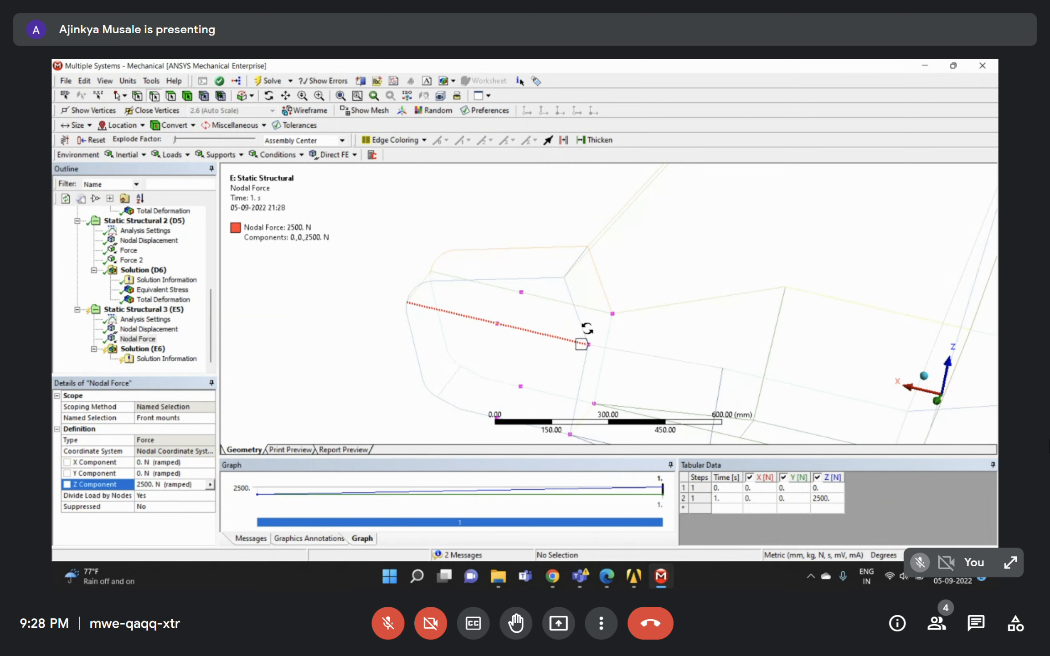
{"action": "scroll", "coordinate": [638, 279], "scroll_direction": "down", "scroll_amount": 15}
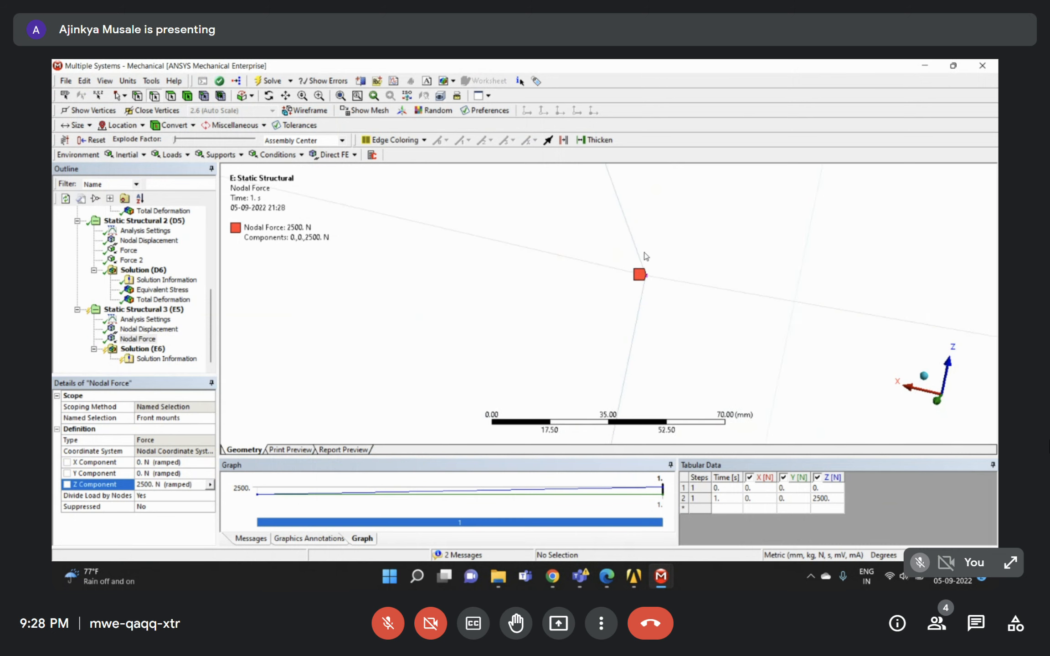
{"action": "right_click_drag", "start_coordinate": [586, 260], "coordinate": [686, 359]}
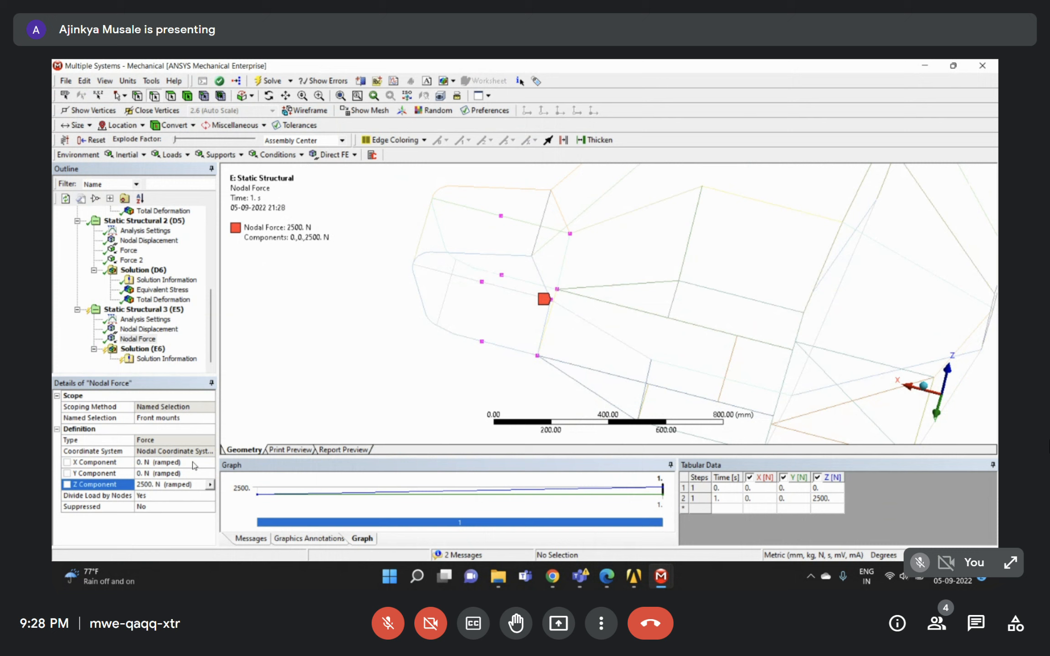
{"action": "left_click", "coordinate": [125, 329]}
{"action": "scroll", "coordinate": [743, 326], "scroll_direction": "down", "scroll_amount": 5}
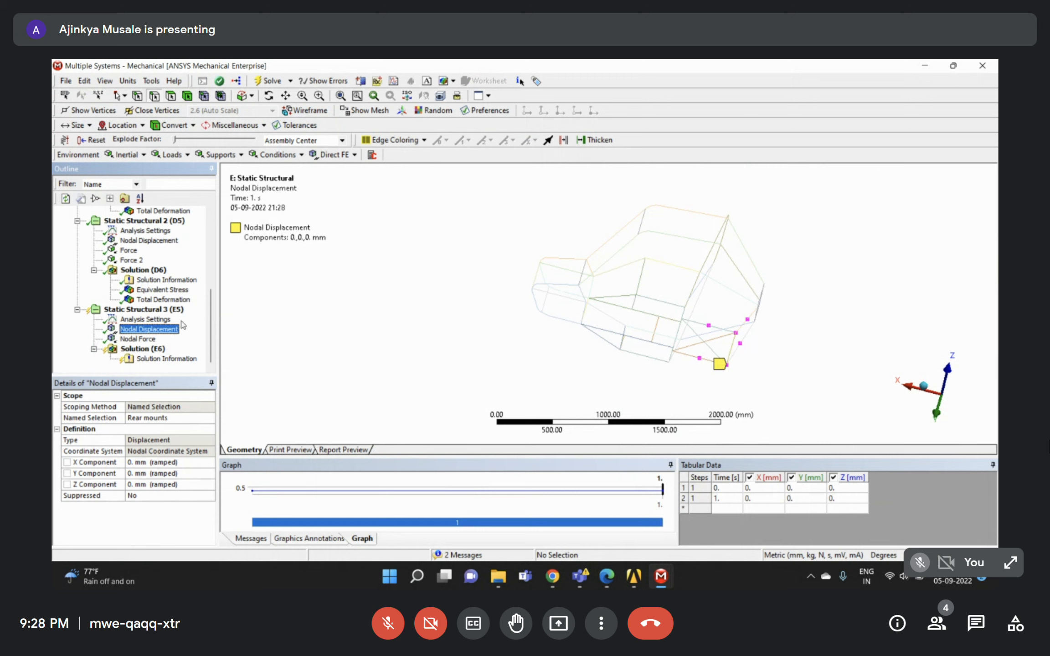
{"action": "left_click", "coordinate": [150, 340]}
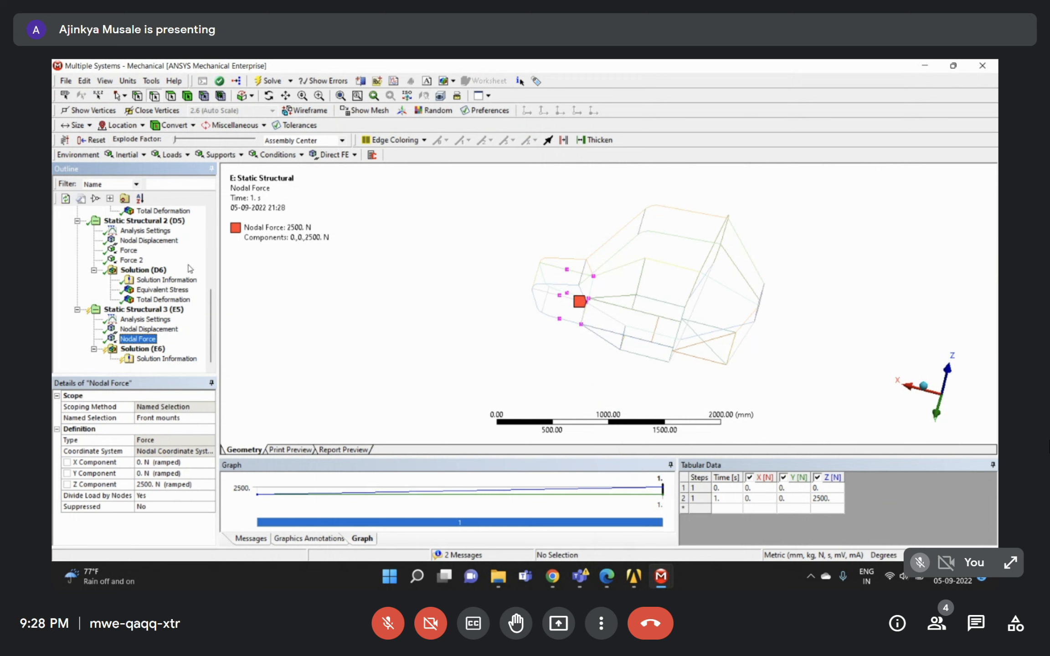
Set Beam Section Results to Yes for Solution (E6) and solve Static Structural 3 (E5).
{"action": "left_click", "coordinate": [143, 348]}
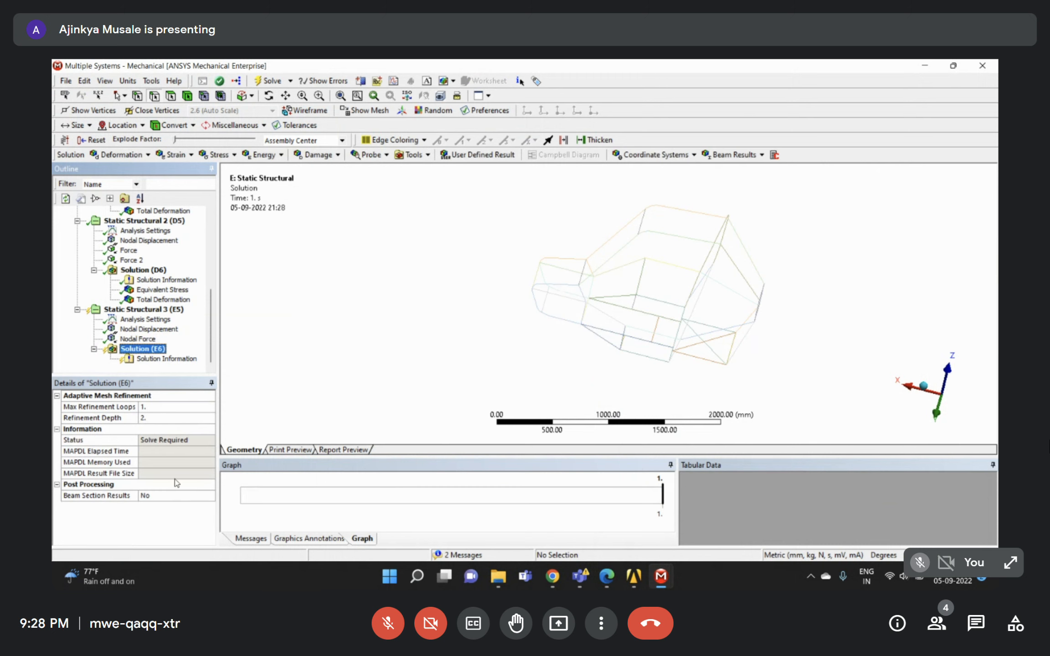
{"action": "double_click", "coordinate": [168, 497]}
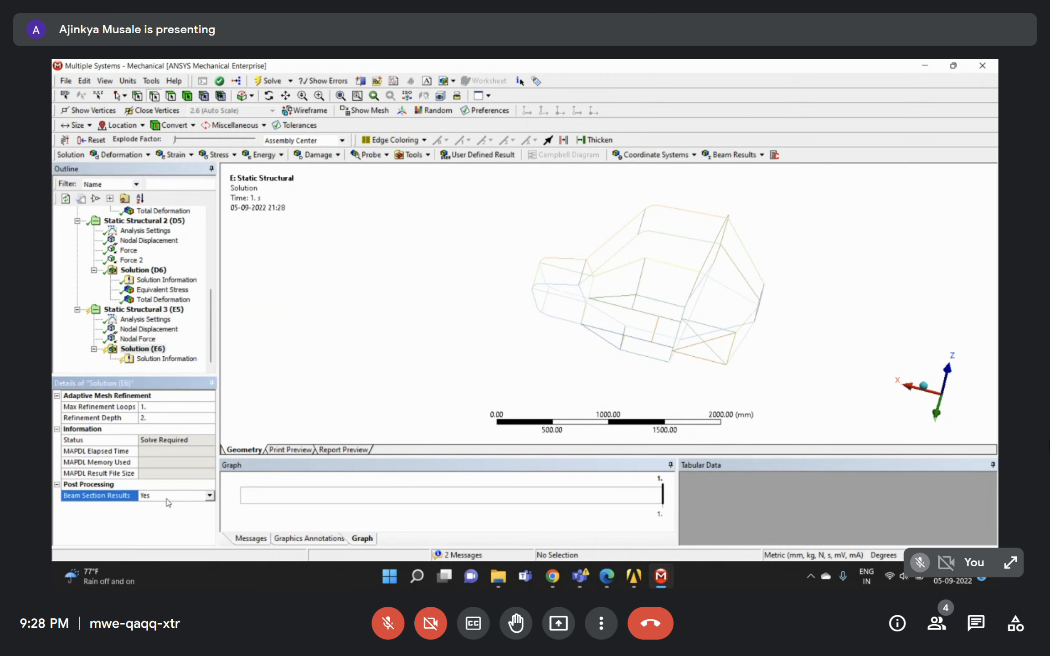
{"action": "right_click", "coordinate": [161, 350]}
{"action": "left_click", "coordinate": [183, 376]}
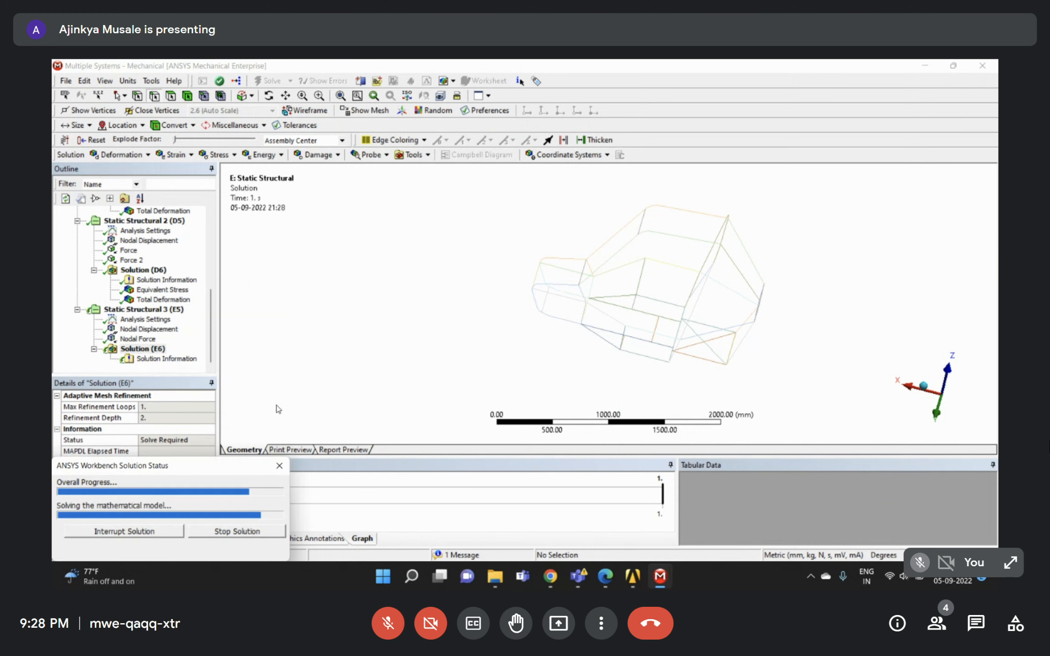
Copy the Equivalent Stress and Total Deformation results from Solution (D6) into Solution (E6).
{"action": "left_click", "coordinate": [164, 299]}
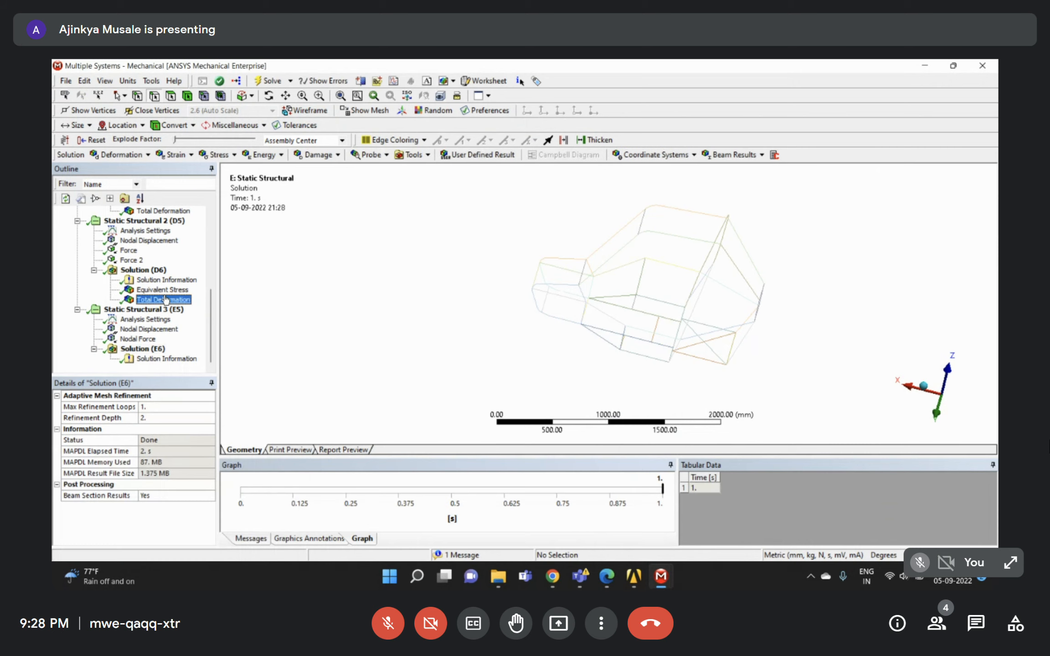
{"action": "left_click", "coordinate": [165, 291], "text": "ctrl"}
{"action": "left_click_drag", "start_coordinate": [165, 296], "coordinate": [157, 350]}
Evaluate all results of Solution (E6) and inspect the Equivalent Stress plot around the rear members of the roll cage.
{"action": "right_click", "coordinate": [159, 353]}
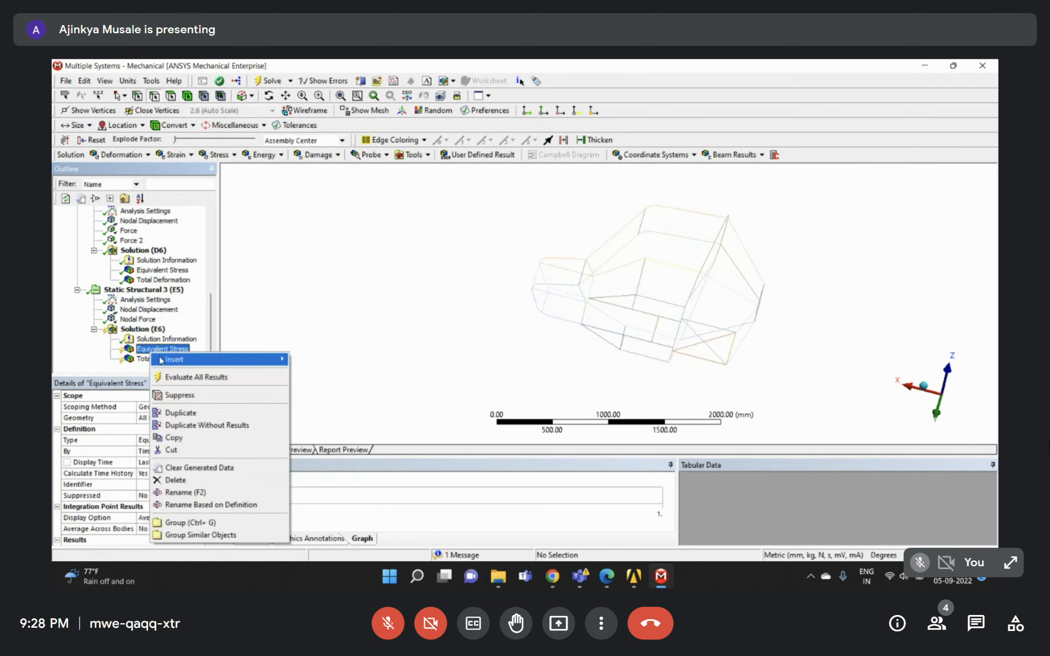
{"action": "left_click", "coordinate": [185, 377]}
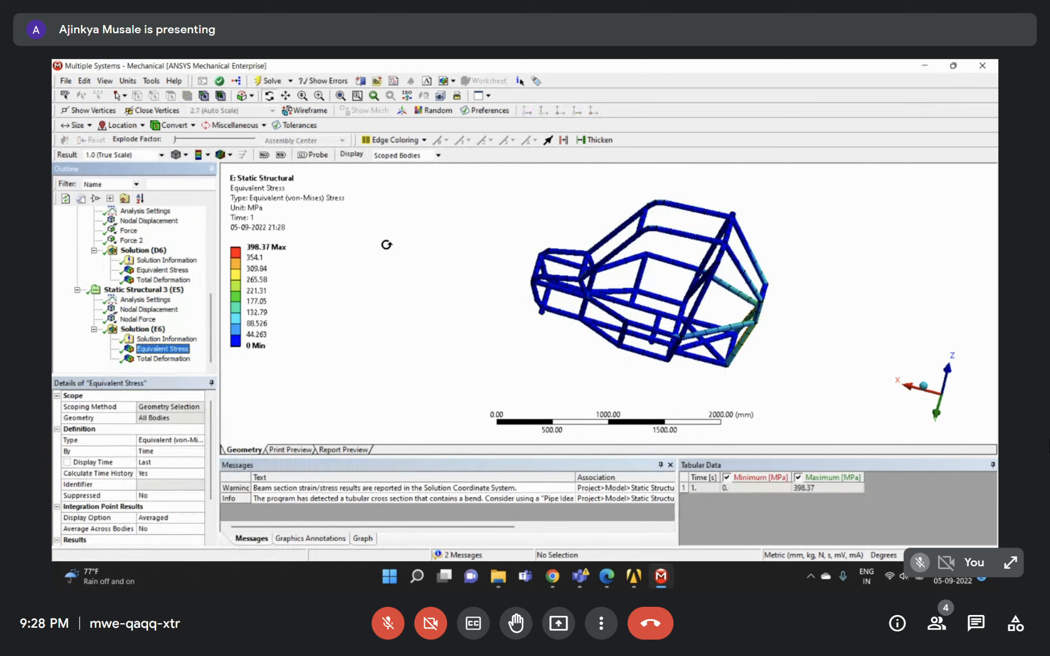
{"action": "left_click_drag", "start_coordinate": [524, 248], "coordinate": [612, 254]}
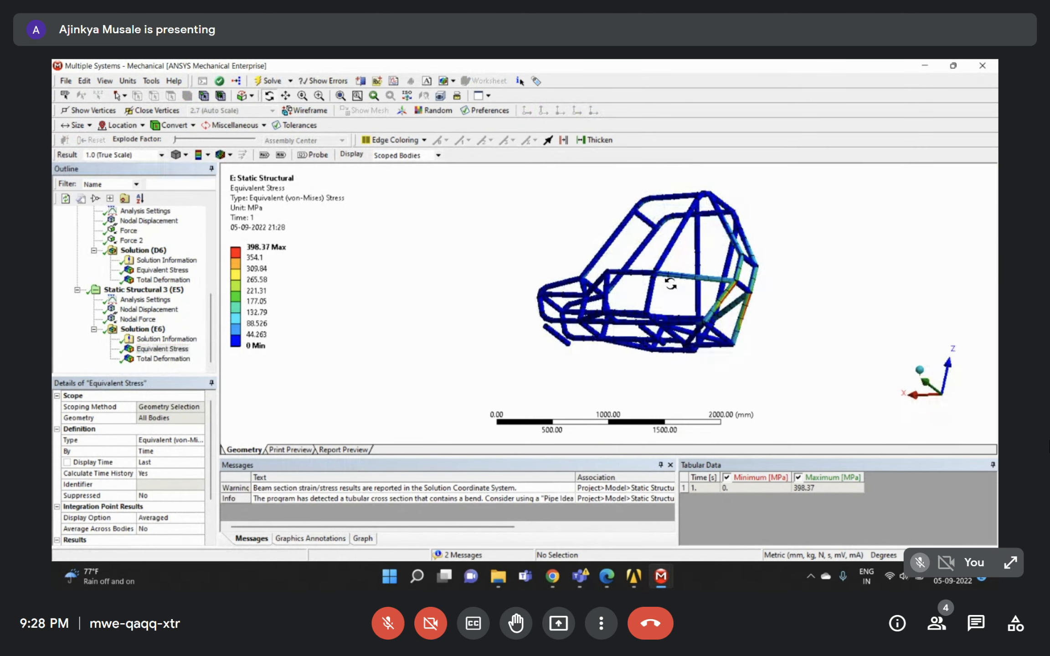
{"action": "scroll", "coordinate": [640, 314], "scroll_direction": "up", "scroll_amount": 3}
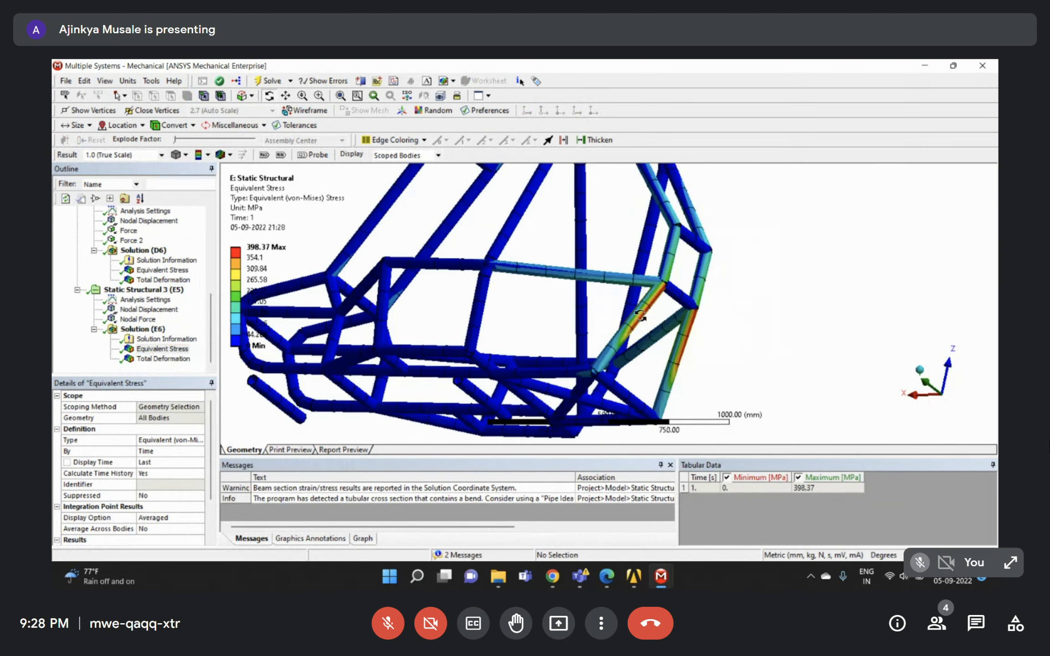
Set the deformation display scale of the Equivalent Stress result to 0.0 (Undeformed).
{"action": "left_click", "coordinate": [161, 155]}
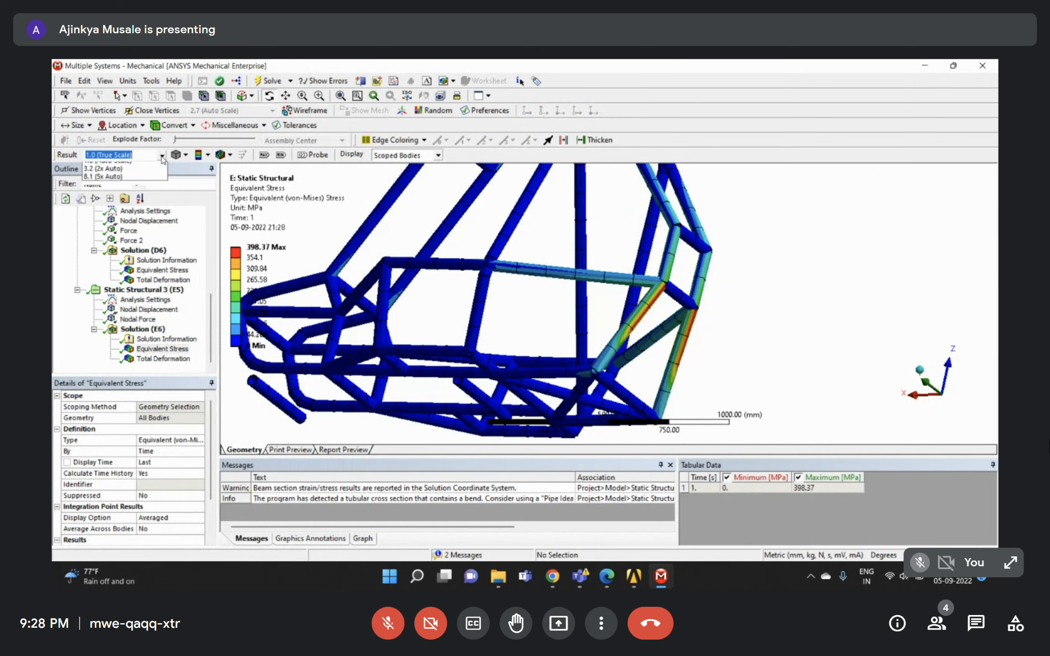
{"action": "left_click", "coordinate": [465, 194]}
{"action": "scroll", "coordinate": [410, 212], "scroll_direction": "down", "scroll_amount": 2}
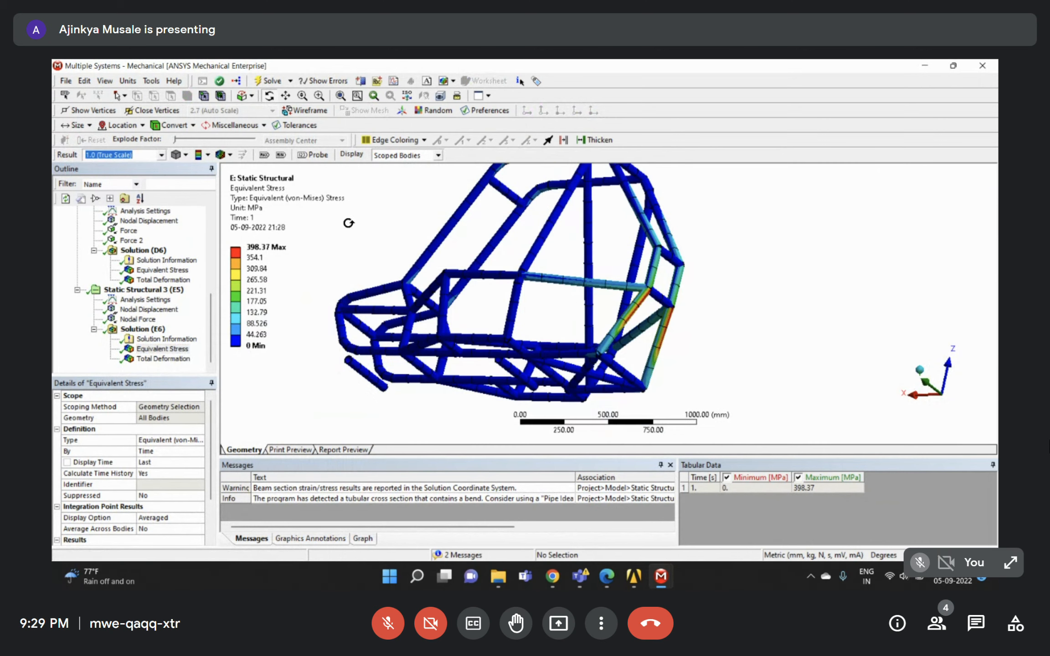
{"action": "left_click", "coordinate": [162, 156]}
{"action": "left_click", "coordinate": [105, 165]}
Examine the equivalent stress in the highly loaded rear members and across the whole roll cage.
{"action": "scroll", "coordinate": [527, 267], "scroll_direction": "down", "scroll_amount": 4}
{"action": "middle_click_drag", "start_coordinate": [527, 268], "coordinate": [575, 258]}
{"action": "scroll", "coordinate": [574, 258], "scroll_direction": "up", "scroll_amount": 1}
{"action": "right_click_drag", "start_coordinate": [604, 273], "coordinate": [675, 365]}
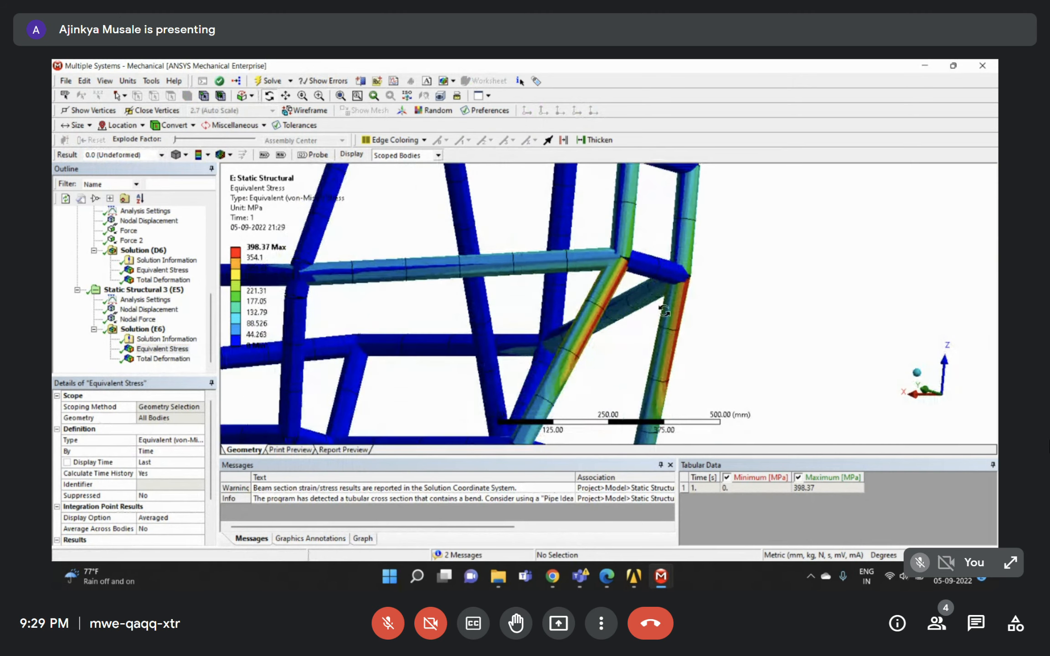
{"action": "scroll", "coordinate": [669, 310], "scroll_direction": "down", "scroll_amount": 4}
{"action": "middle_click_drag", "start_coordinate": [444, 316], "coordinate": [461, 273]}
{"action": "scroll", "coordinate": [496, 258], "scroll_direction": "down", "scroll_amount": 4}
{"action": "middle_click_drag", "start_coordinate": [515, 250], "coordinate": [512, 338]}
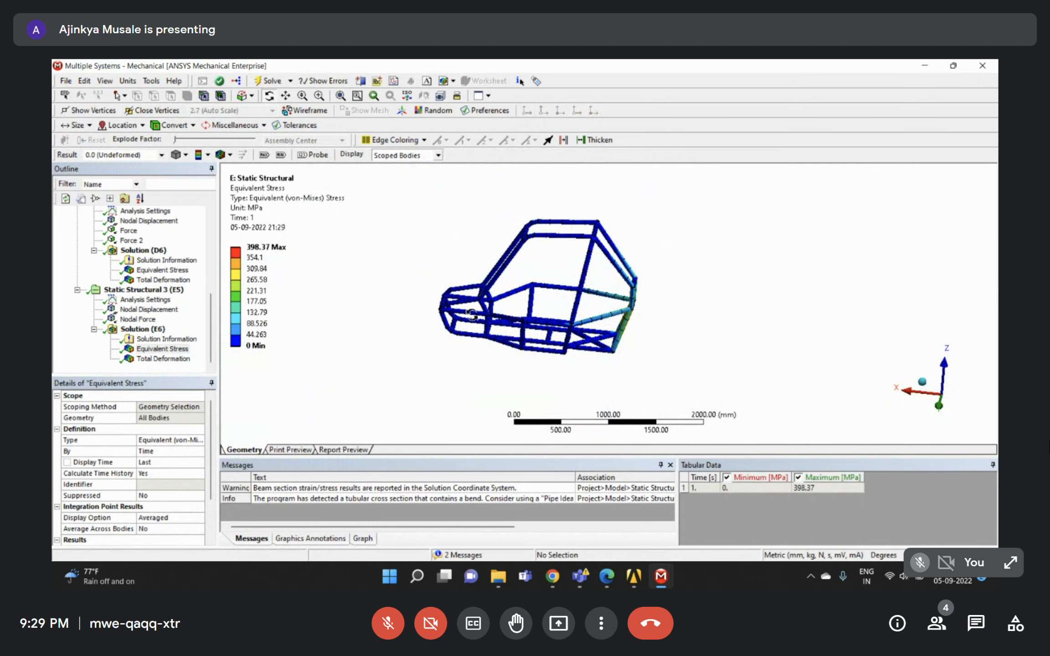
Show the Total Deformation result of Static Structural 3 and inspect the roll cage from the side.
{"action": "left_click", "coordinate": [148, 359]}
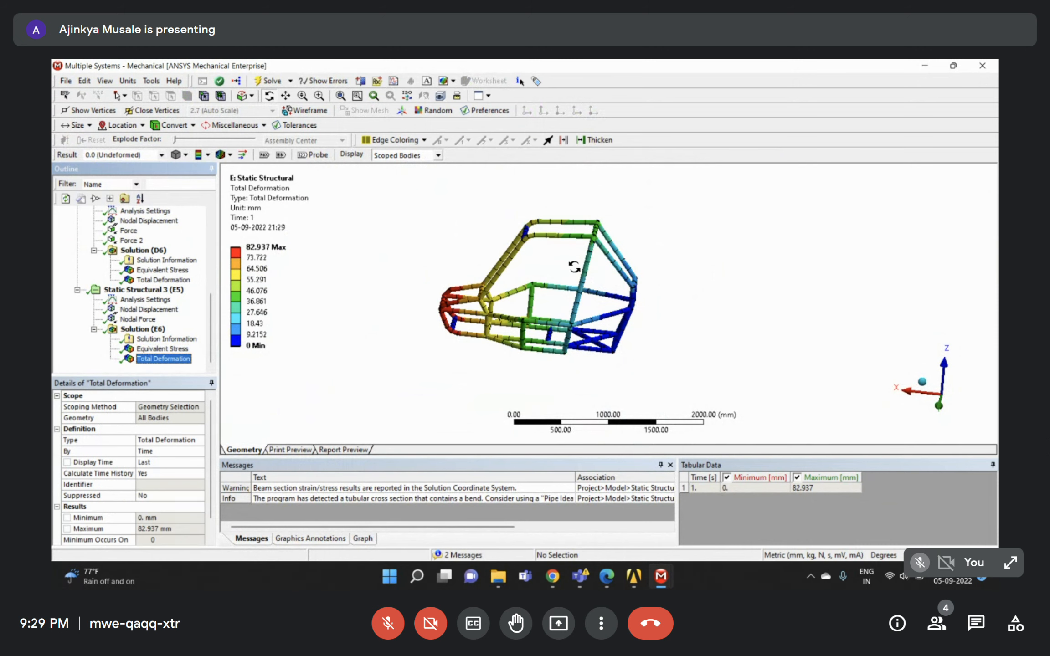
{"action": "right_click_drag", "start_coordinate": [414, 178], "coordinate": [687, 393]}
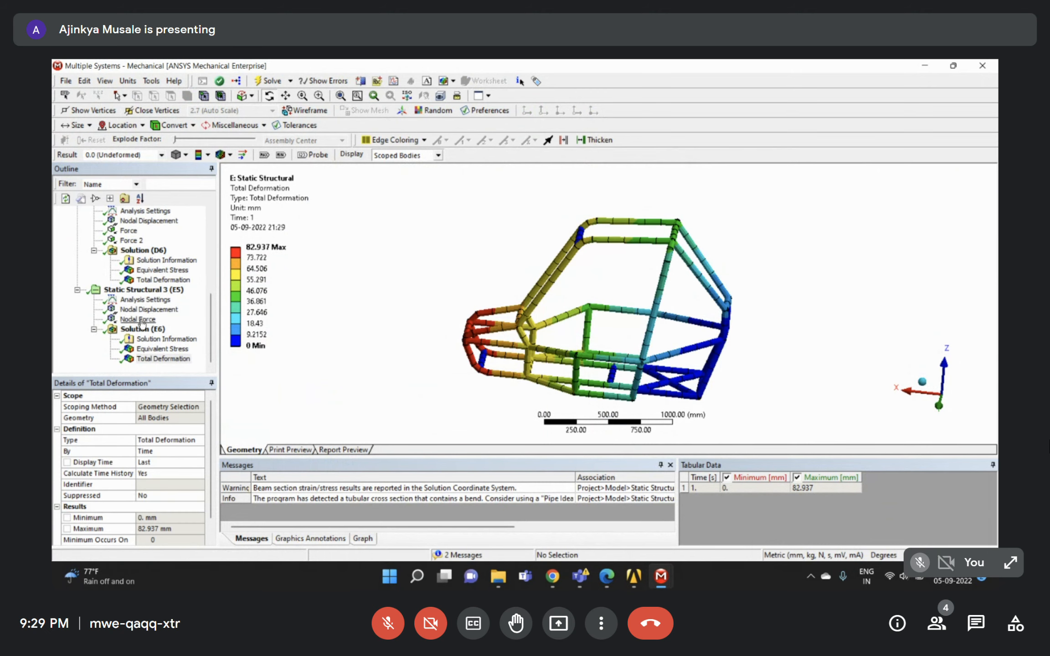
{"action": "left_click_drag", "start_coordinate": [495, 363], "coordinate": [553, 348]}
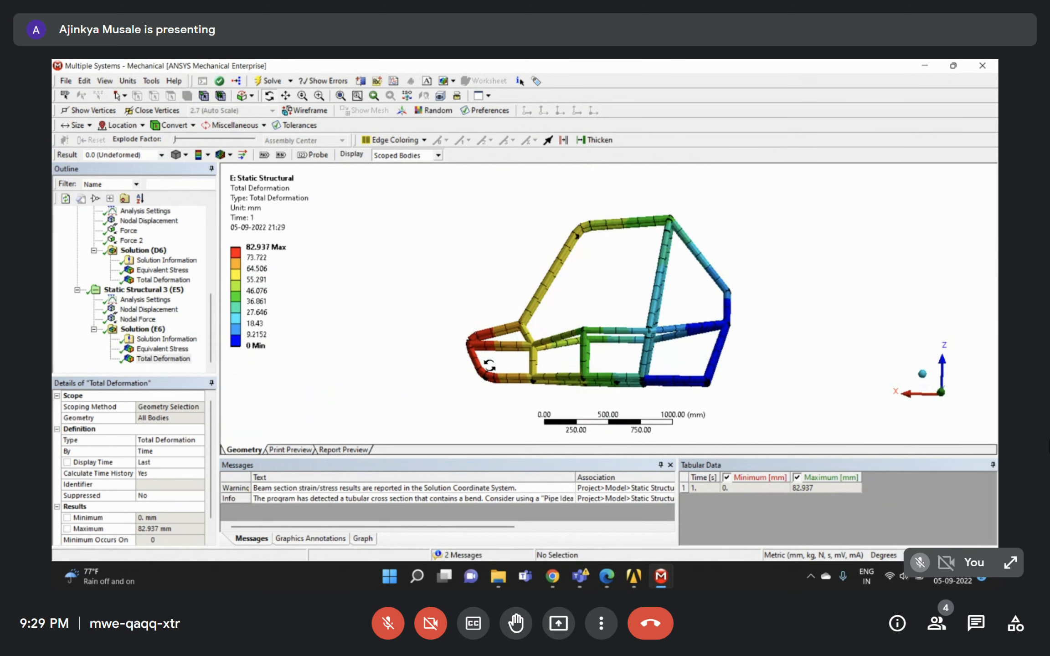
{"action": "left_click_drag", "start_coordinate": [551, 334], "coordinate": [554, 348]}
{"action": "left_click", "coordinate": [944, 397]}
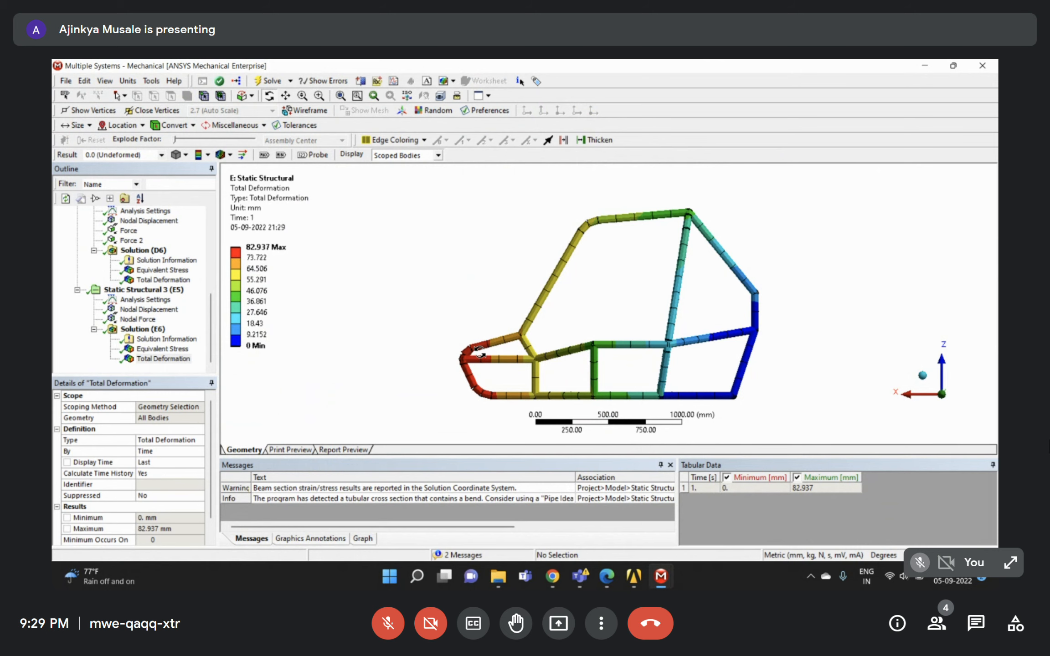
Switch to Assignment 2.pdf in Microsoft Edge and find the Gokart Roll Cage problem statement and its front impact case.
{"action": "left_click", "coordinate": [607, 577]}
{"action": "scroll", "coordinate": [479, 341], "scroll_direction": "down", "scroll_amount": 4}
{"action": "scroll", "coordinate": [442, 321], "scroll_direction": "up", "scroll_amount": 5}
{"action": "scroll", "coordinate": [442, 319], "scroll_direction": "down", "scroll_amount": 3}
{"action": "scroll", "coordinate": [444, 324], "scroll_direction": "up", "scroll_amount": 15}
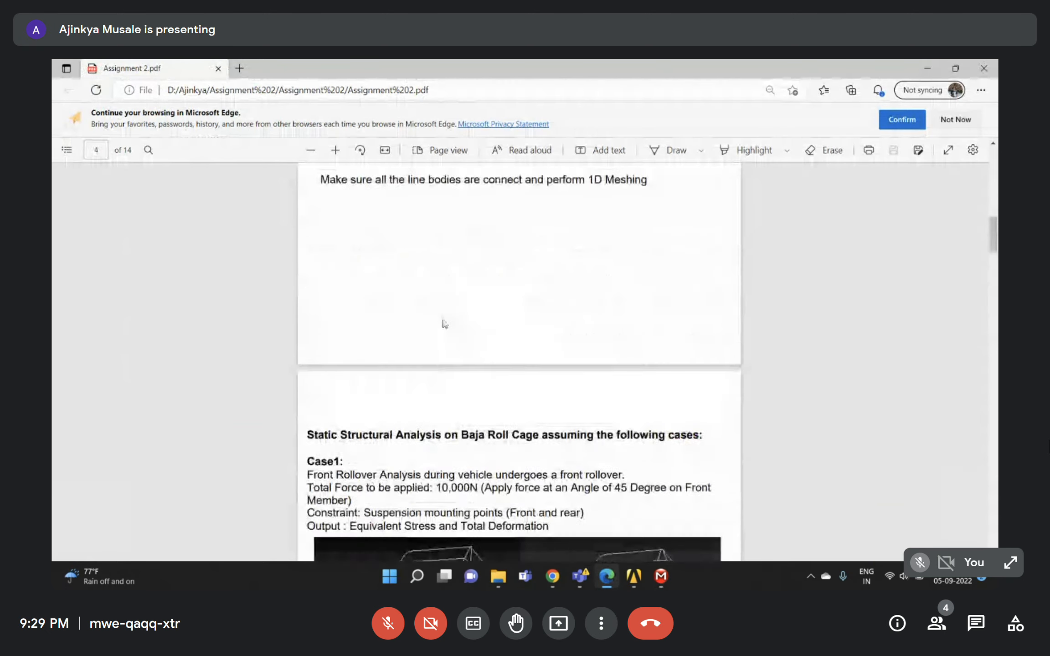
{"action": "scroll", "coordinate": [445, 323], "scroll_direction": "up", "scroll_amount": 5}
{"action": "scroll", "coordinate": [444, 324], "scroll_direction": "down", "scroll_amount": 8}
{"action": "scroll", "coordinate": [443, 323], "scroll_direction": "down", "scroll_amount": 15}
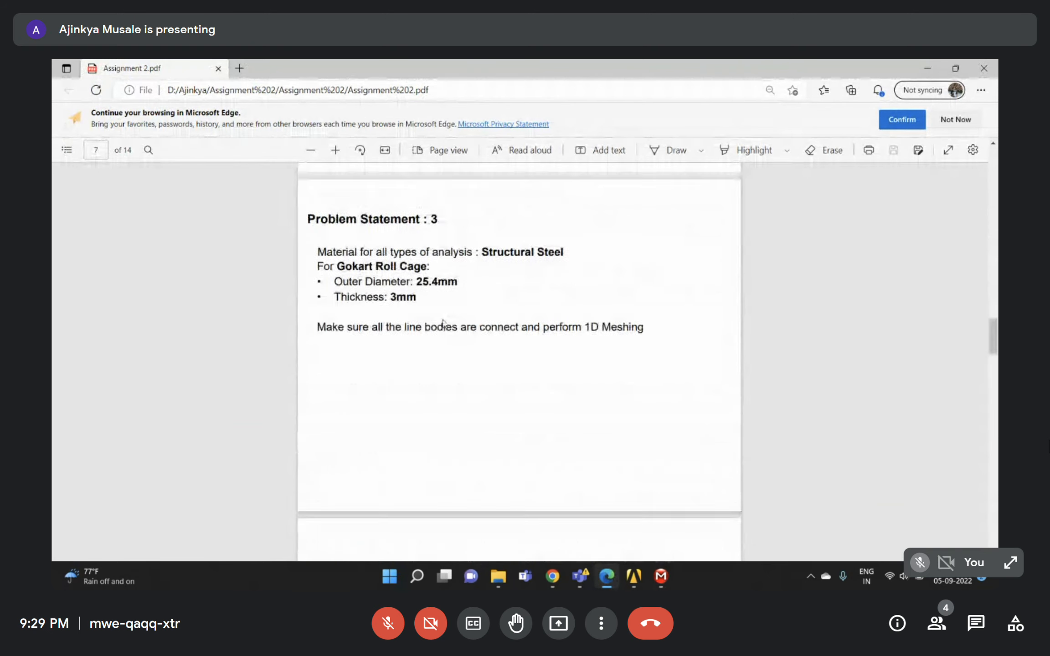
{"action": "scroll", "coordinate": [443, 323], "scroll_direction": "up", "scroll_amount": 1}
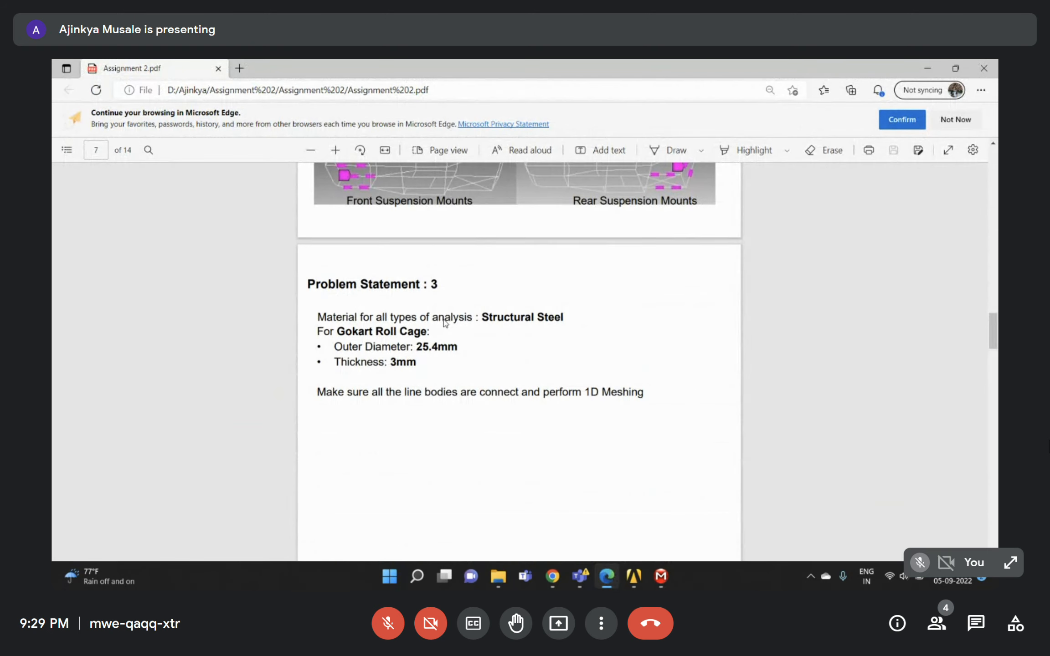
{"action": "scroll", "coordinate": [444, 320], "scroll_direction": "down", "scroll_amount": 8}
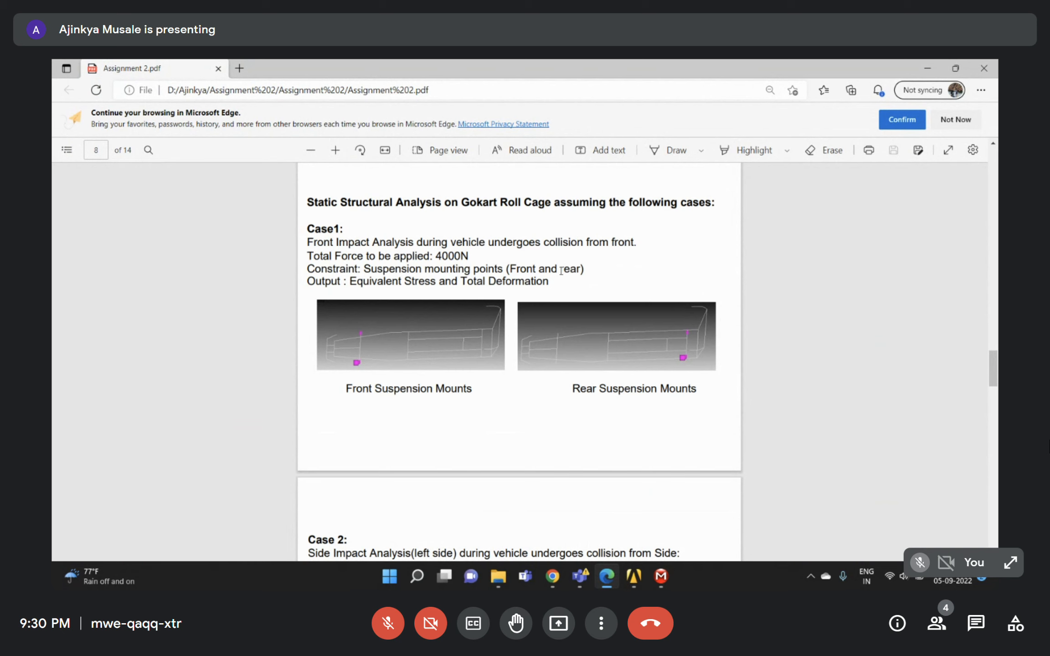
Read through the go-kart and Supra load cases, marking the 2500N force in the go-kart's rear impact Case 3.
{"action": "scroll", "coordinate": [420, 270], "scroll_direction": "down", "scroll_amount": 15}
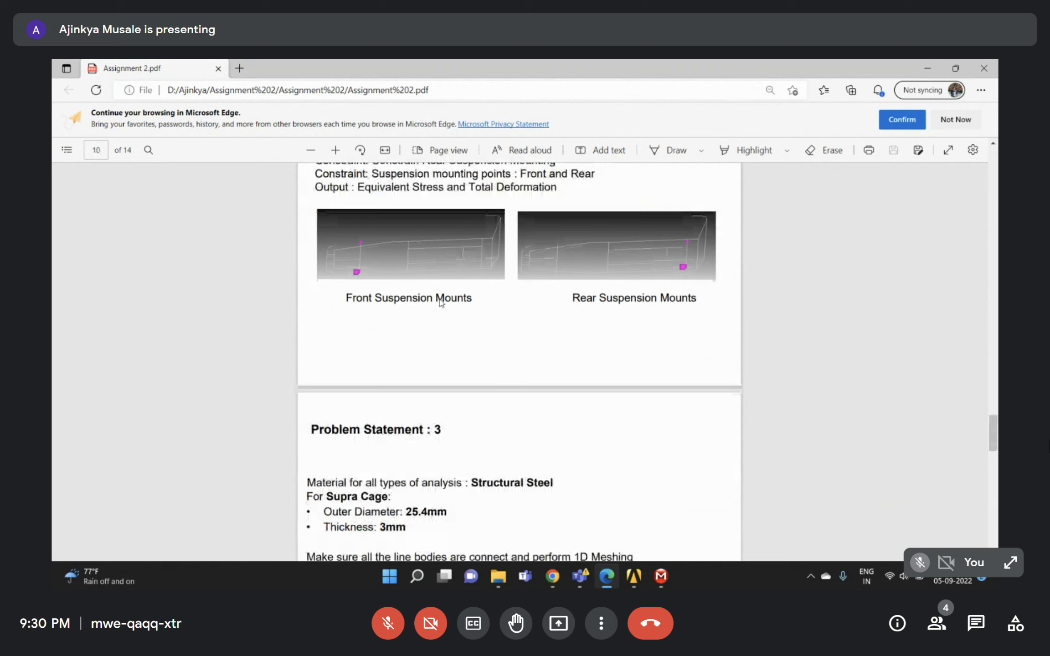
{"action": "scroll", "coordinate": [441, 303], "scroll_direction": "down", "scroll_amount": 20}
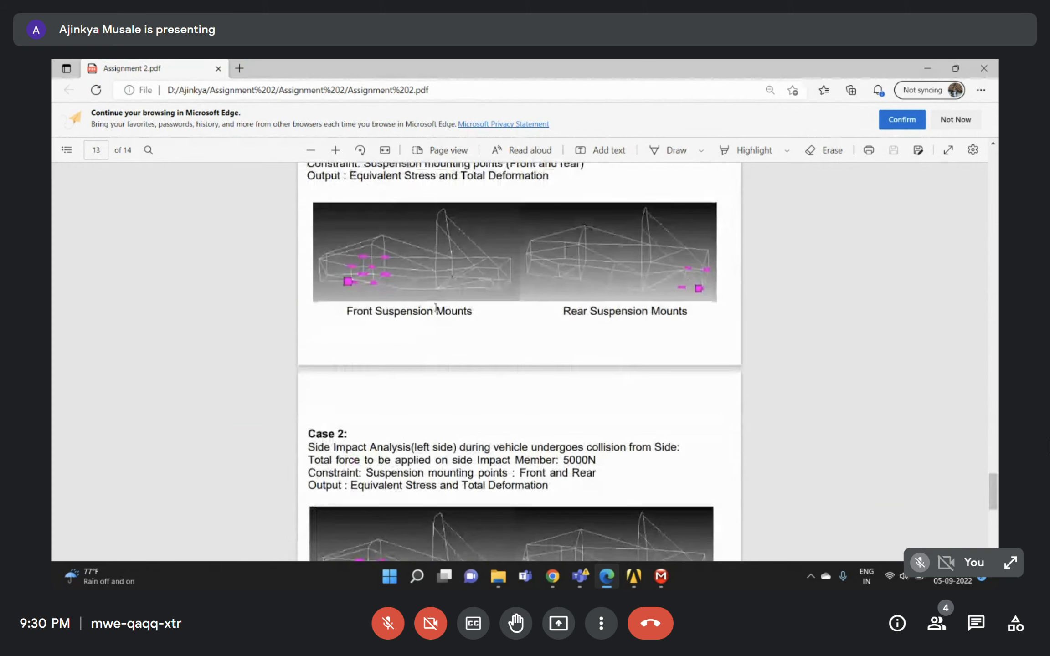
{"action": "scroll", "coordinate": [498, 259], "scroll_direction": "up", "scroll_amount": 1}
{"action": "scroll", "coordinate": [509, 343], "scroll_direction": "down", "scroll_amount": 6}
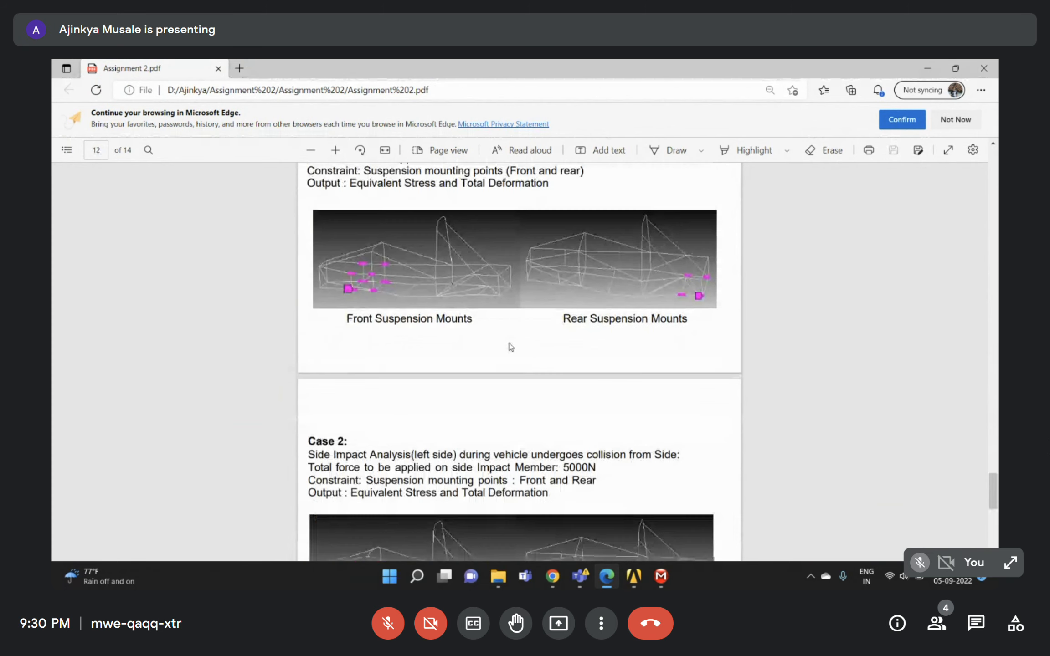
{"action": "scroll", "coordinate": [509, 338], "scroll_direction": "up", "scroll_amount": 20}
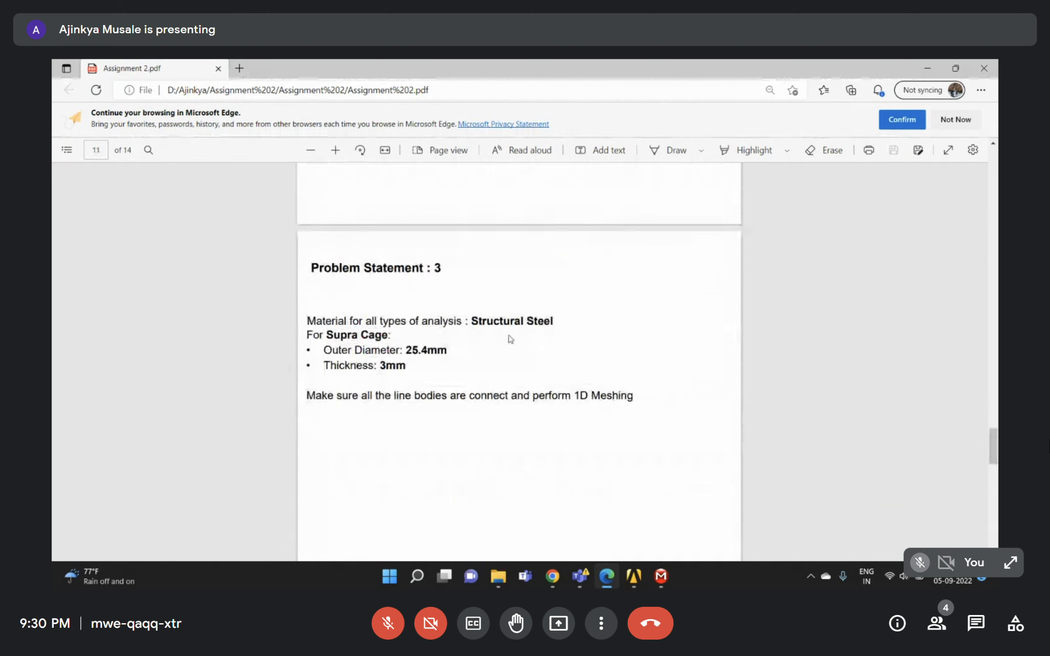
{"action": "scroll", "coordinate": [512, 340], "scroll_direction": "up", "scroll_amount": 15}
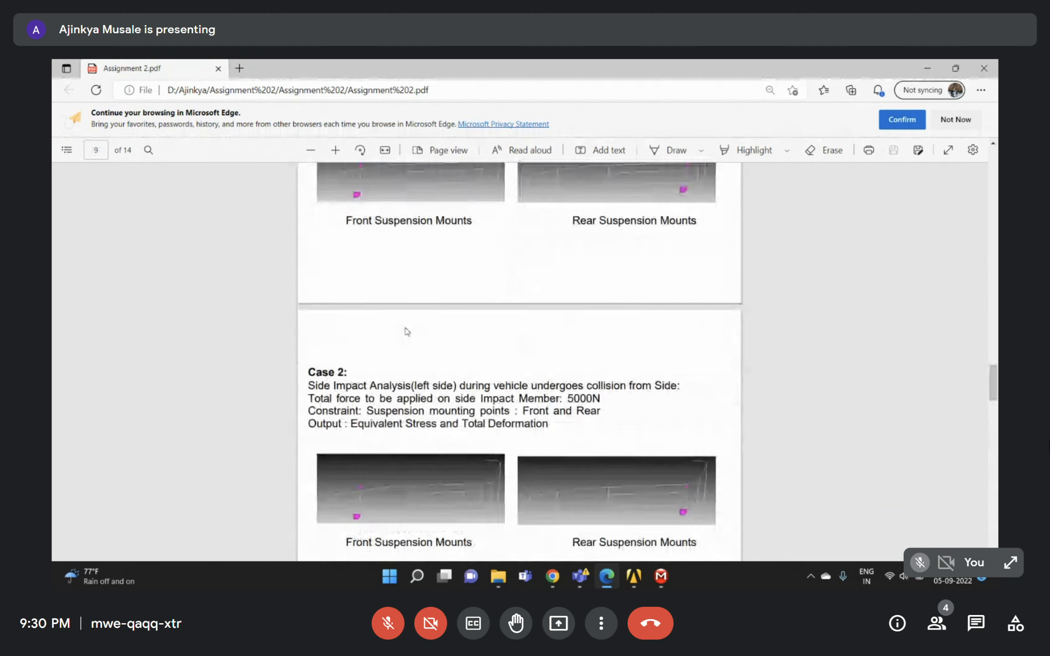
{"action": "scroll", "coordinate": [413, 358], "scroll_direction": "up", "scroll_amount": 1}
{"action": "scroll", "coordinate": [411, 350], "scroll_direction": "down", "scroll_amount": 3}
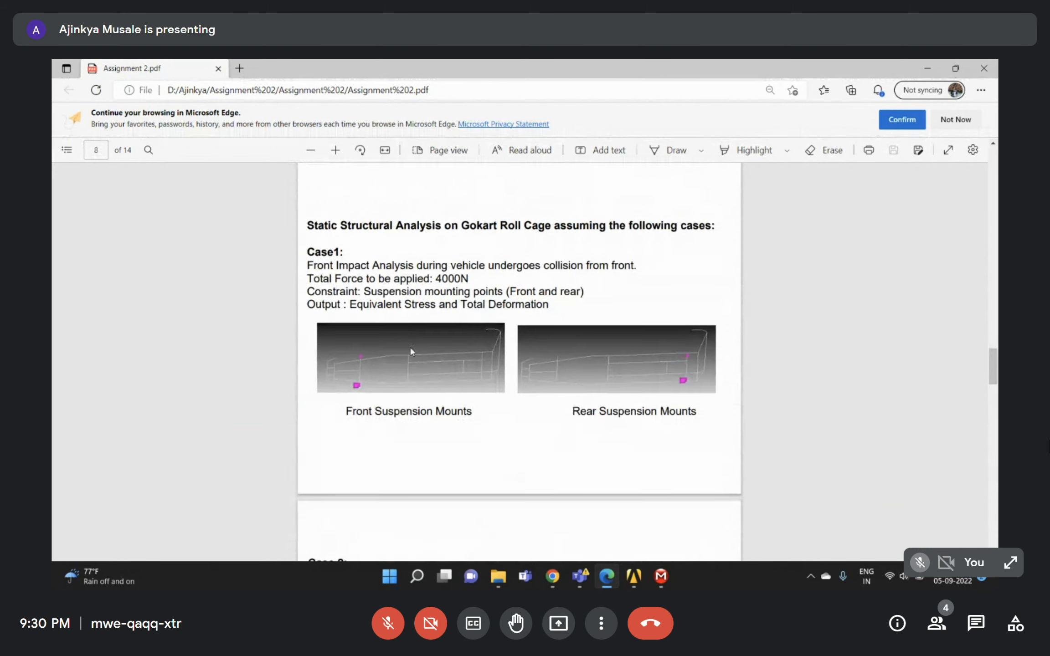
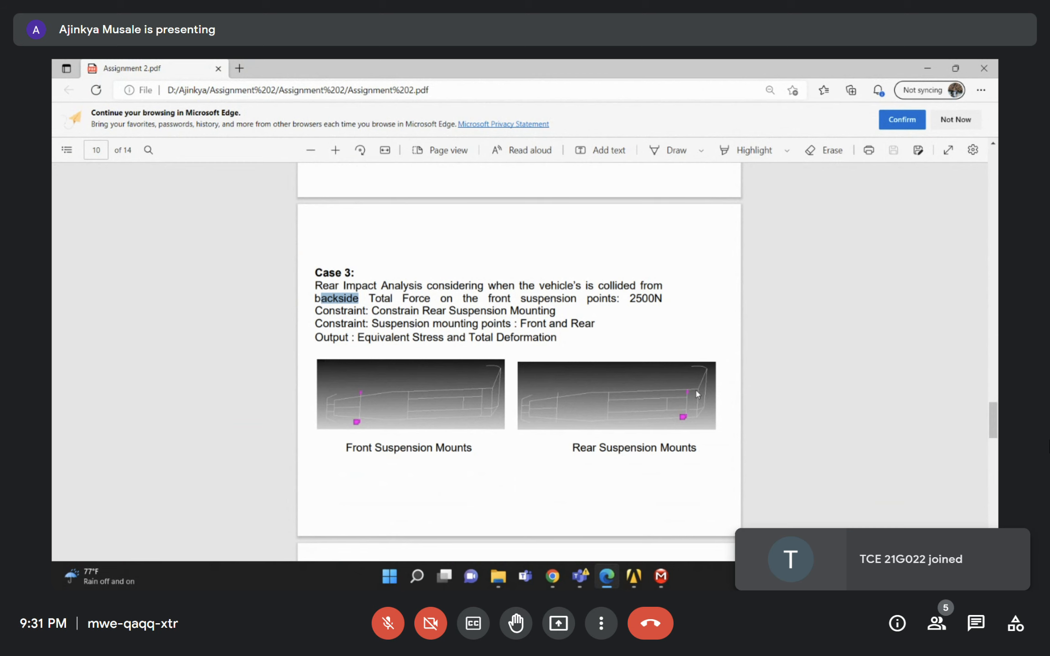
{"action": "left_click_drag", "start_coordinate": [630, 300], "coordinate": [664, 300]}
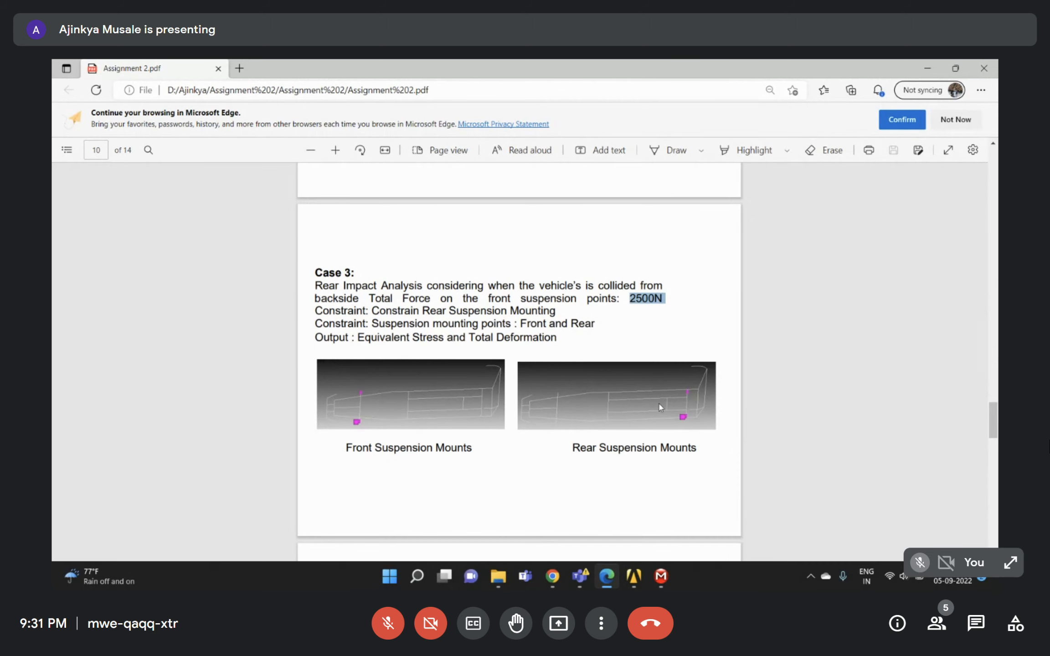
{"action": "scroll", "coordinate": [646, 409], "scroll_direction": "down", "scroll_amount": 6}
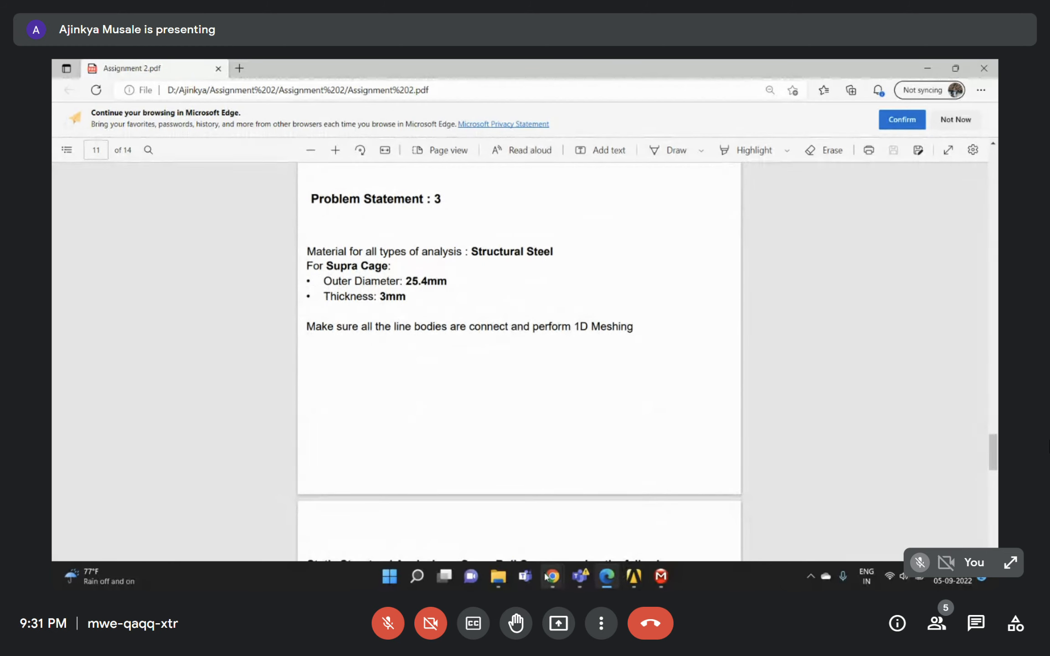
Check the participants in the Google Meet call, then return to the assignment PDF.
{"action": "left_click", "coordinate": [499, 528]}
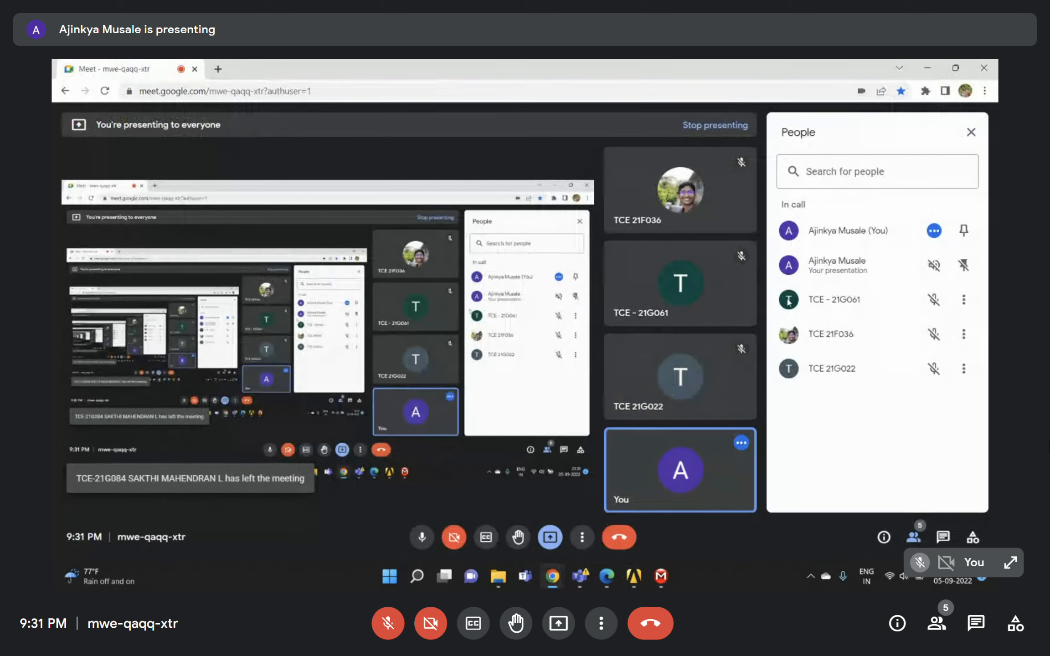
{"action": "left_click", "coordinate": [928, 69]}
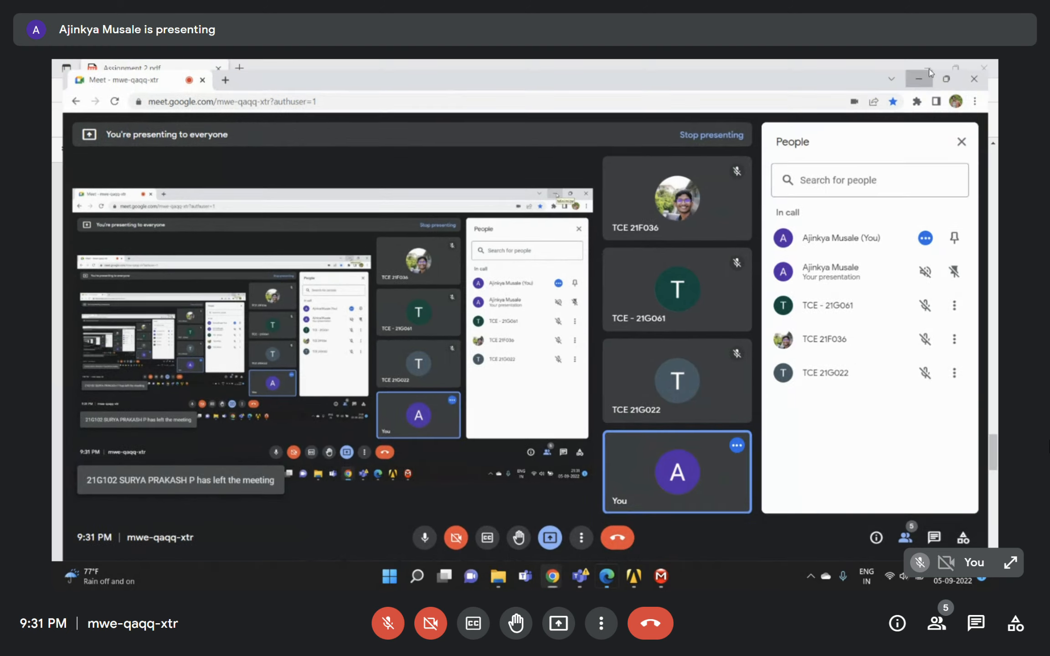
{"action": "scroll", "coordinate": [587, 368], "scroll_direction": "down", "scroll_amount": 1}
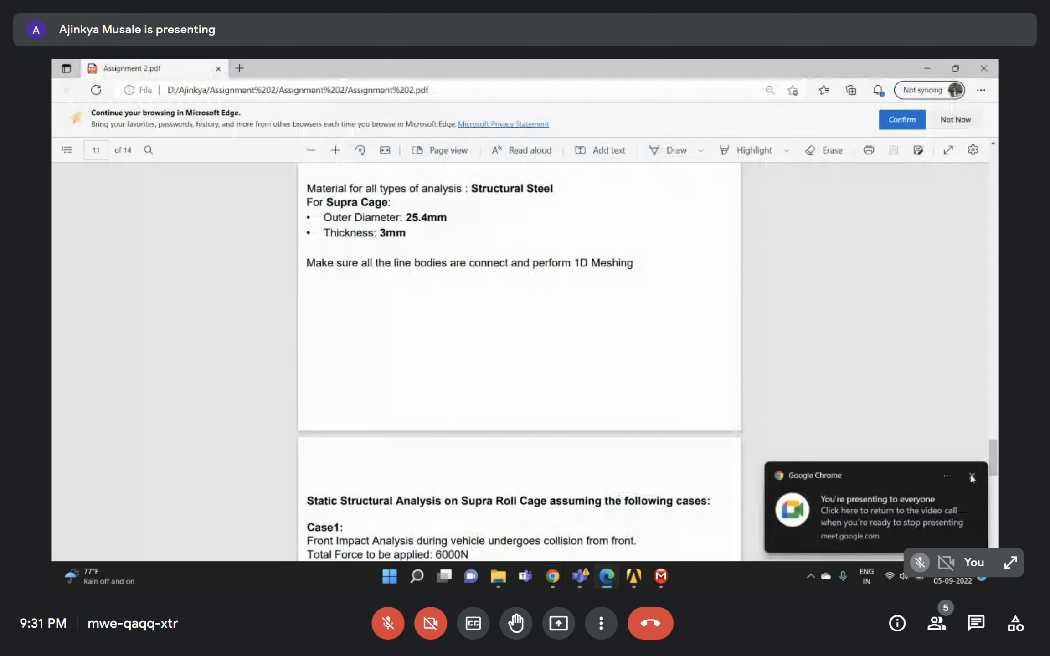
{"action": "left_click", "coordinate": [471, 400]}
Skim the Supra cage pages of the assignment from the problem statement to the rear impact case.
{"action": "scroll", "coordinate": [471, 400], "scroll_direction": "up", "scroll_amount": 3}
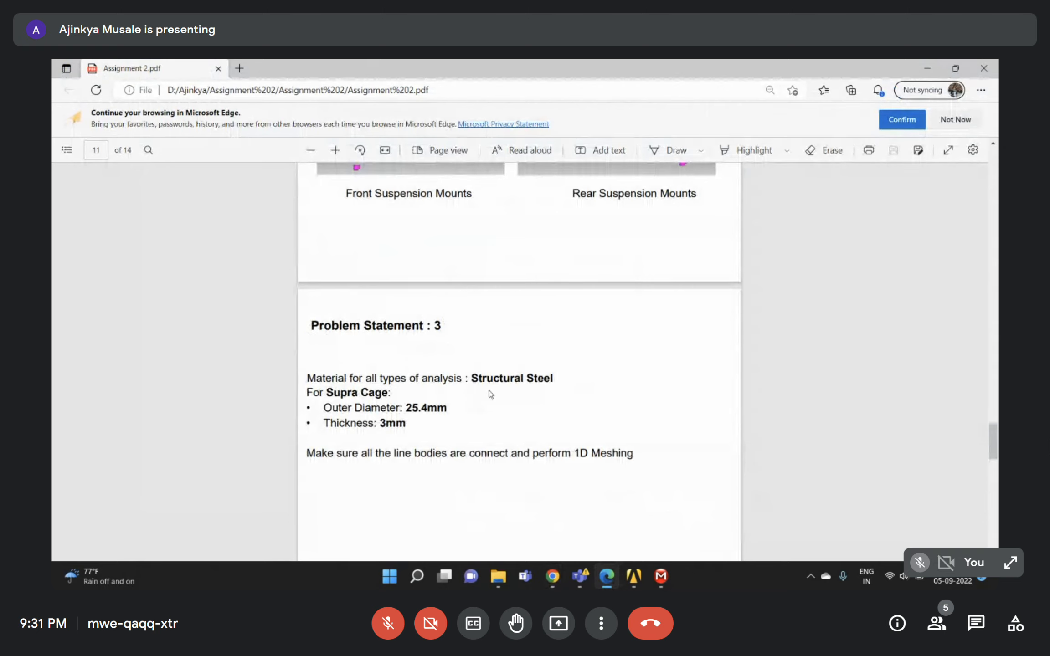
{"action": "scroll", "coordinate": [497, 390], "scroll_direction": "down", "scroll_amount": 7}
{"action": "scroll", "coordinate": [499, 387], "scroll_direction": "down", "scroll_amount": 1}
{"action": "scroll", "coordinate": [498, 384], "scroll_direction": "up", "scroll_amount": 8}
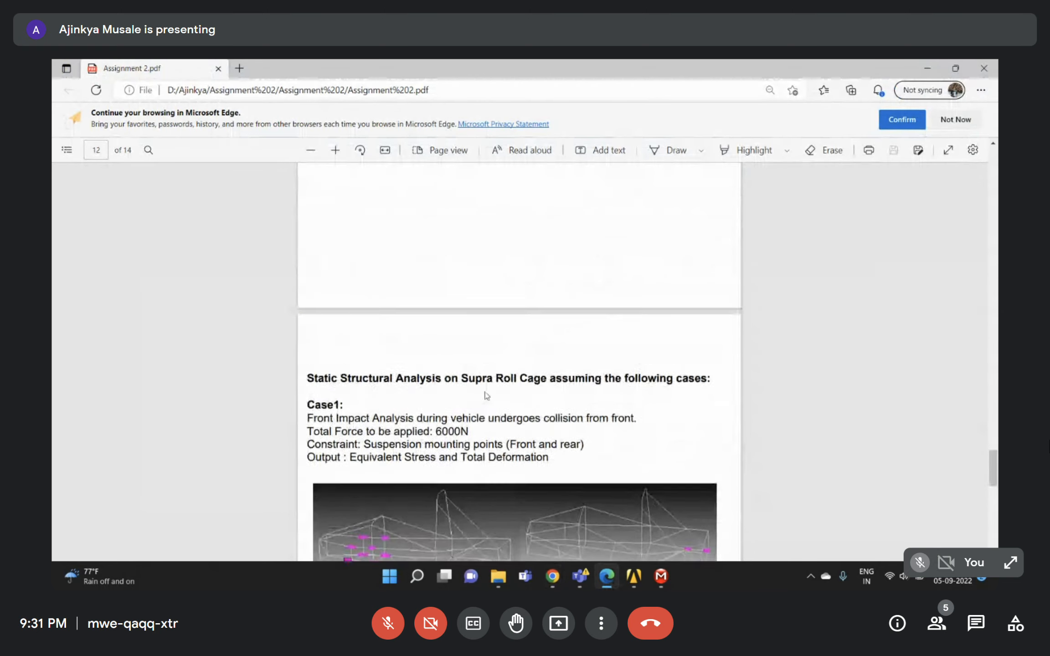
{"action": "scroll", "coordinate": [473, 406], "scroll_direction": "down", "scroll_amount": 15}
{"action": "scroll", "coordinate": [472, 403], "scroll_direction": "up", "scroll_amount": 12}
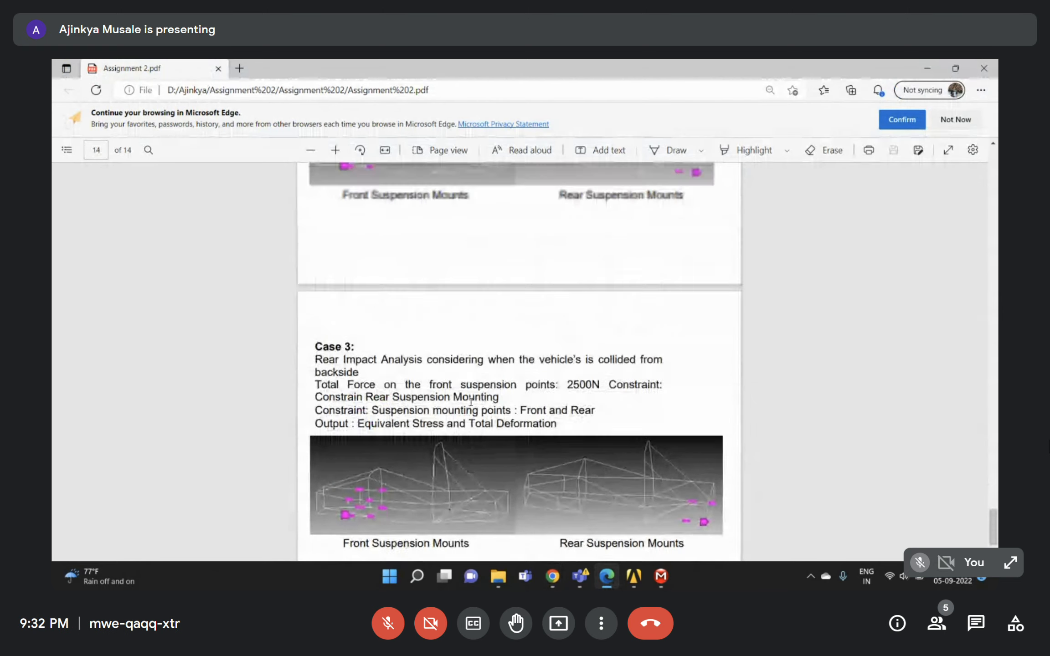
{"action": "scroll", "coordinate": [471, 402], "scroll_direction": "up", "scroll_amount": 5}
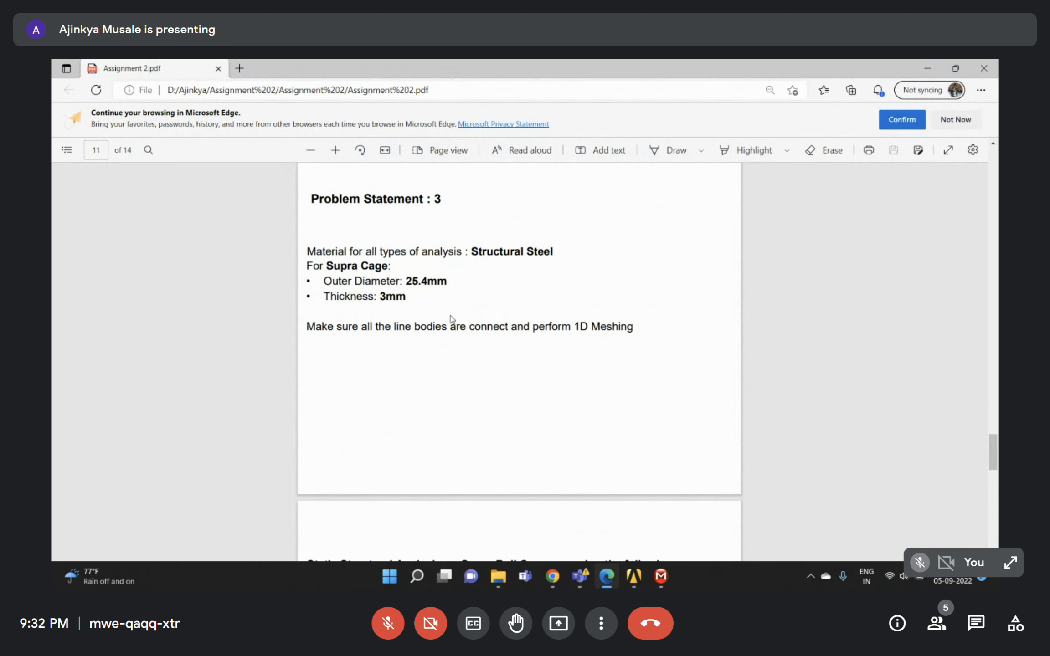
Read the Supra cage's material and tube requirements and the forces and constraints of its three impact cases.
{"action": "scroll", "coordinate": [461, 315], "scroll_direction": "down", "scroll_amount": 4}
{"action": "scroll", "coordinate": [602, 364], "scroll_direction": "up", "scroll_amount": 5}
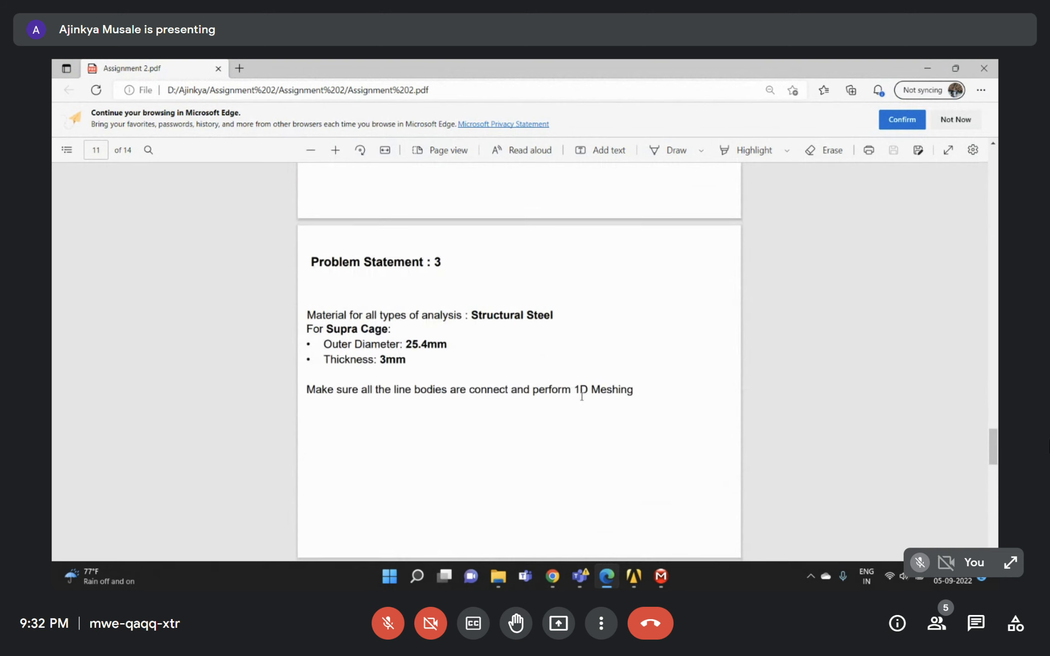
{"action": "scroll", "coordinate": [504, 375], "scroll_direction": "down", "scroll_amount": 5}
{"action": "scroll", "coordinate": [501, 371], "scroll_direction": "up", "scroll_amount": 2}
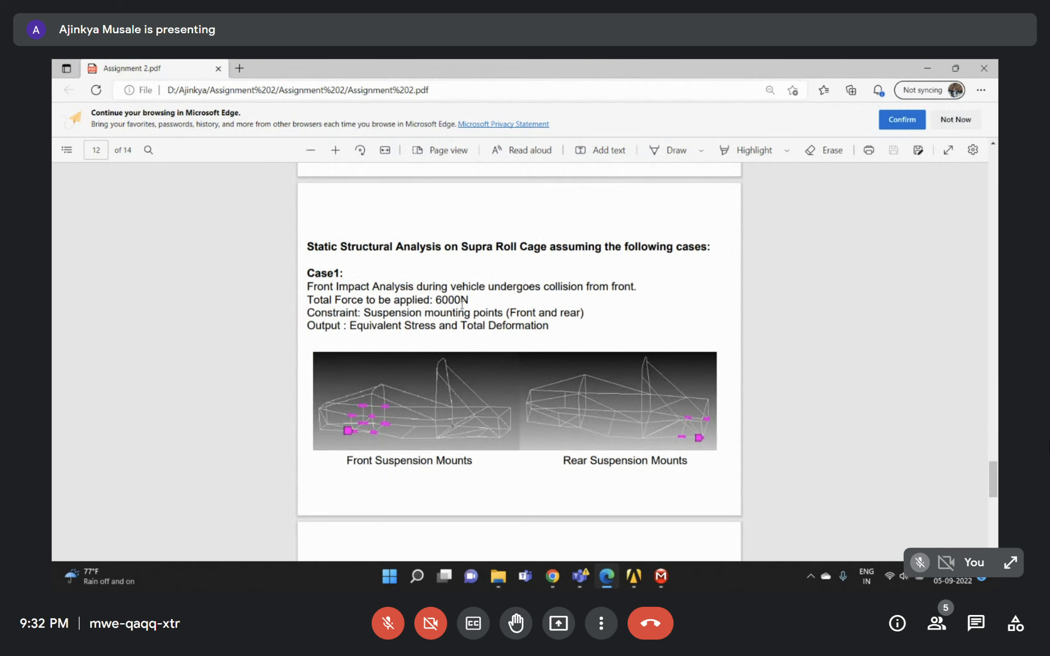
{"action": "scroll", "coordinate": [462, 304], "scroll_direction": "down", "scroll_amount": 7}
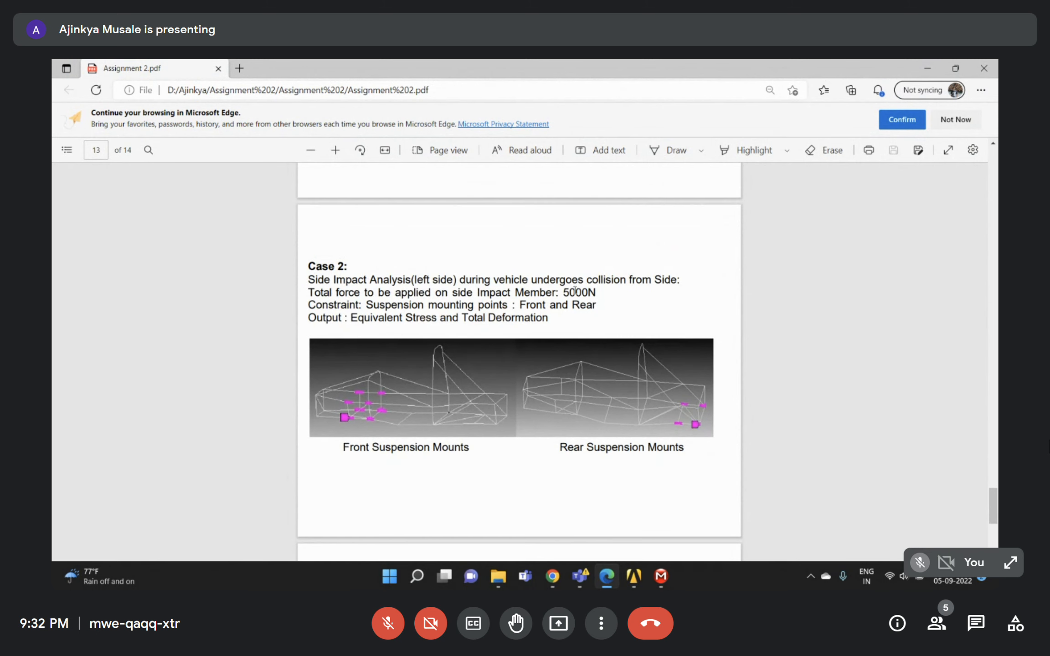
{"action": "scroll", "coordinate": [539, 305], "scroll_direction": "down", "scroll_amount": 7}
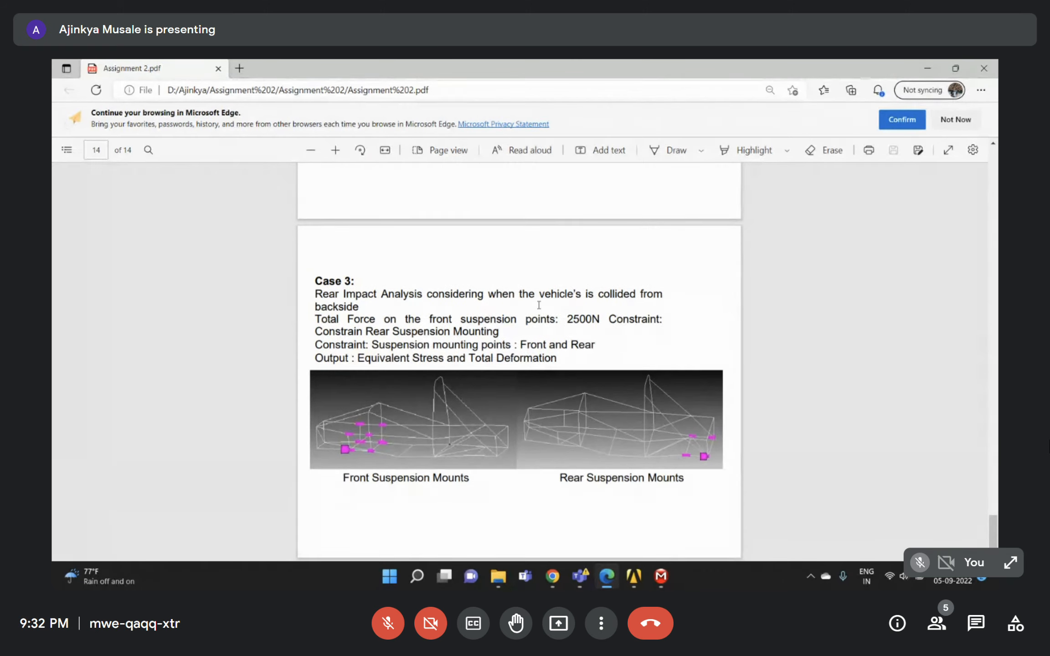
{"action": "scroll", "coordinate": [539, 305], "scroll_direction": "up", "scroll_amount": 14}
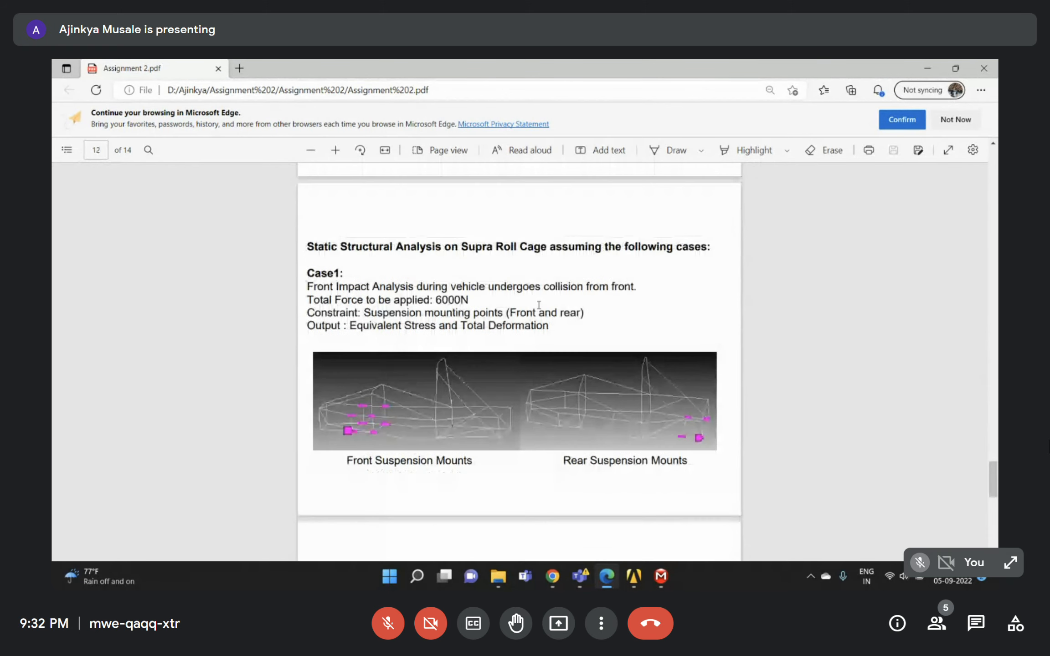
Switch to the Session_7 project in ANSYS Workbench.
{"action": "mouse_move", "coordinate": [633, 576]}
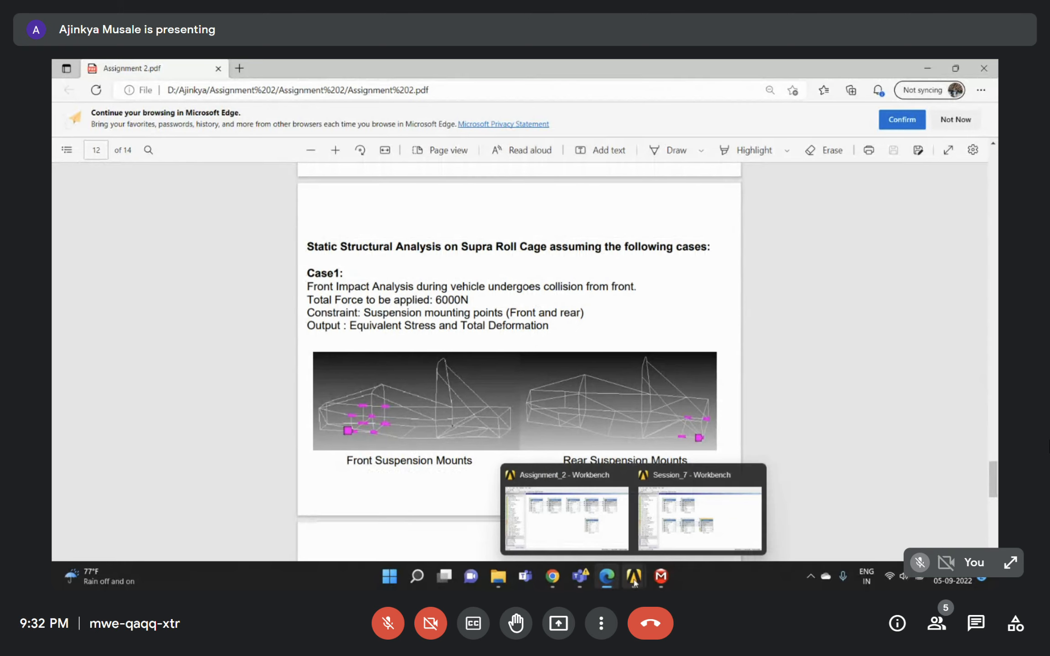
{"action": "left_click", "coordinate": [685, 515]}
{"action": "left_click", "coordinate": [319, 490]}
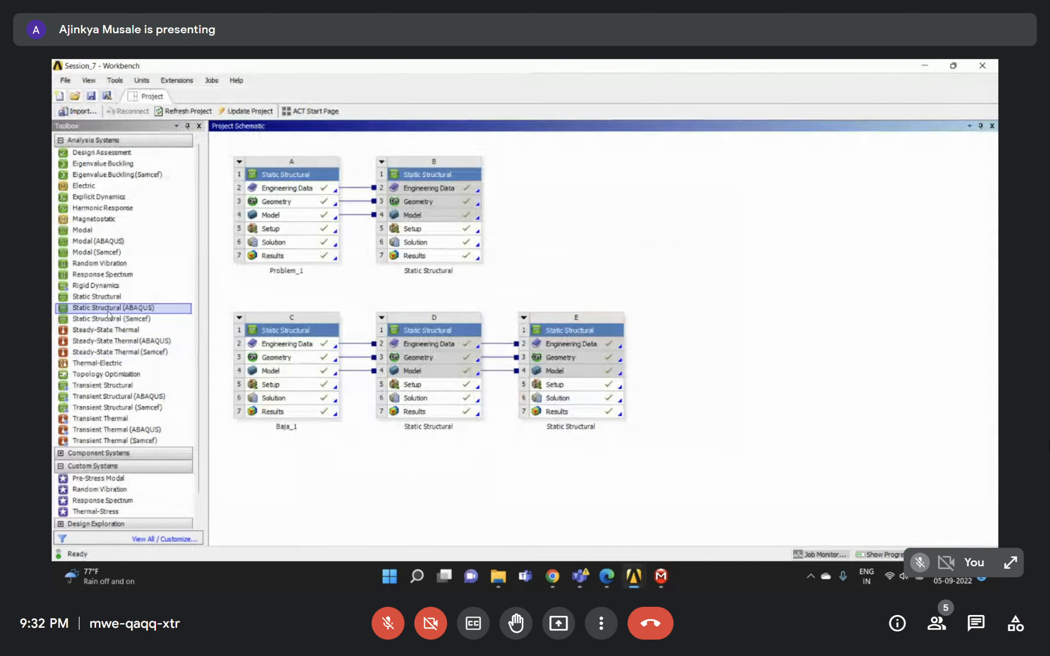
Add a standalone Static Structural system below Baja_1 in the project schematic and name it Supra_1.
{"action": "left_click_drag", "start_coordinate": [106, 299], "coordinate": [288, 456]}
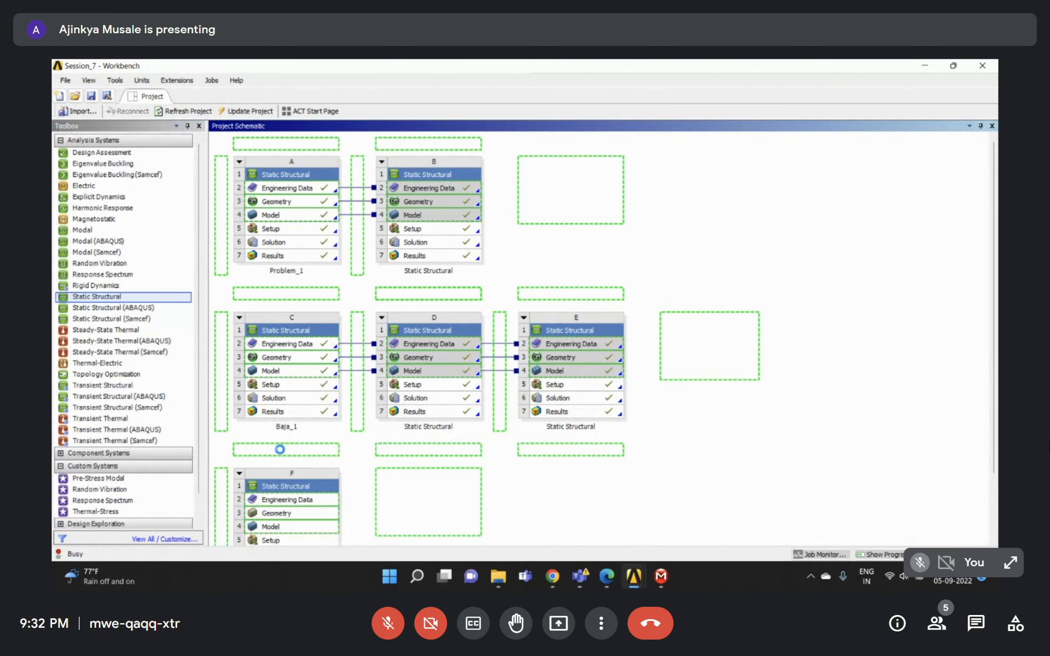
{"action": "scroll", "coordinate": [664, 440], "scroll_direction": "down", "scroll_amount": 1, "text": "ctrl"}
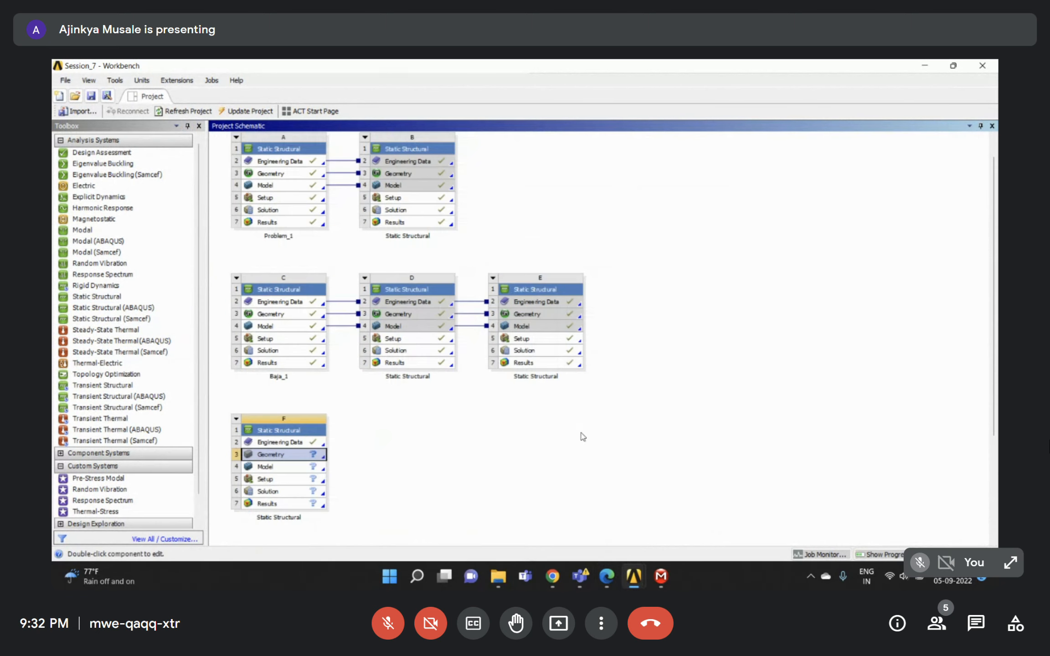
{"action": "double_click", "coordinate": [299, 519]}
{"action": "type", "text": "Supra_1"}
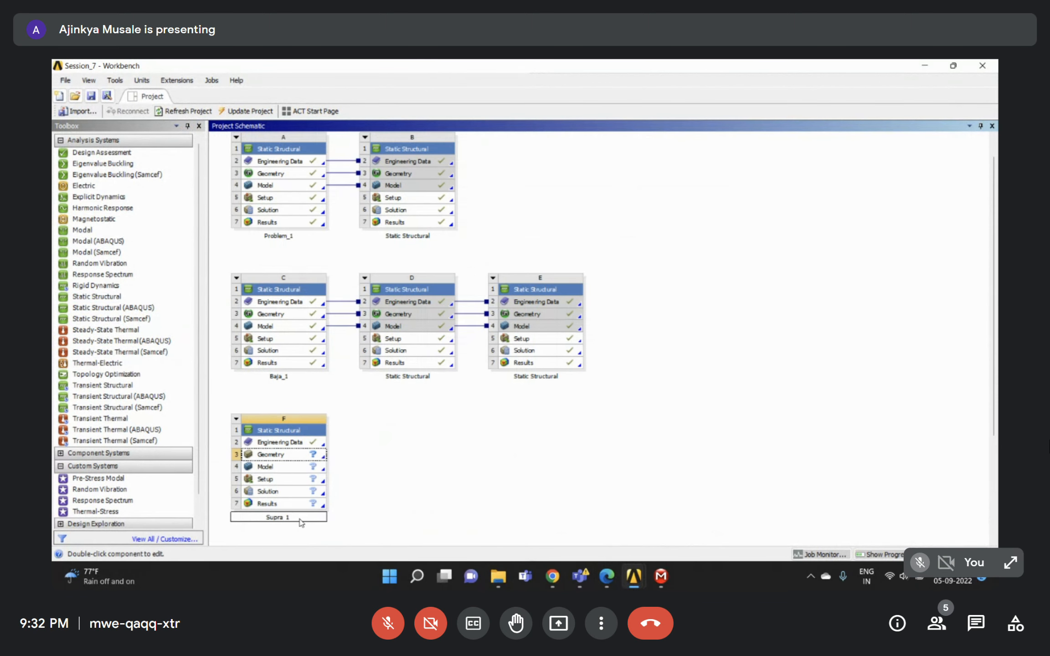
{"action": "key", "text": "Return"}
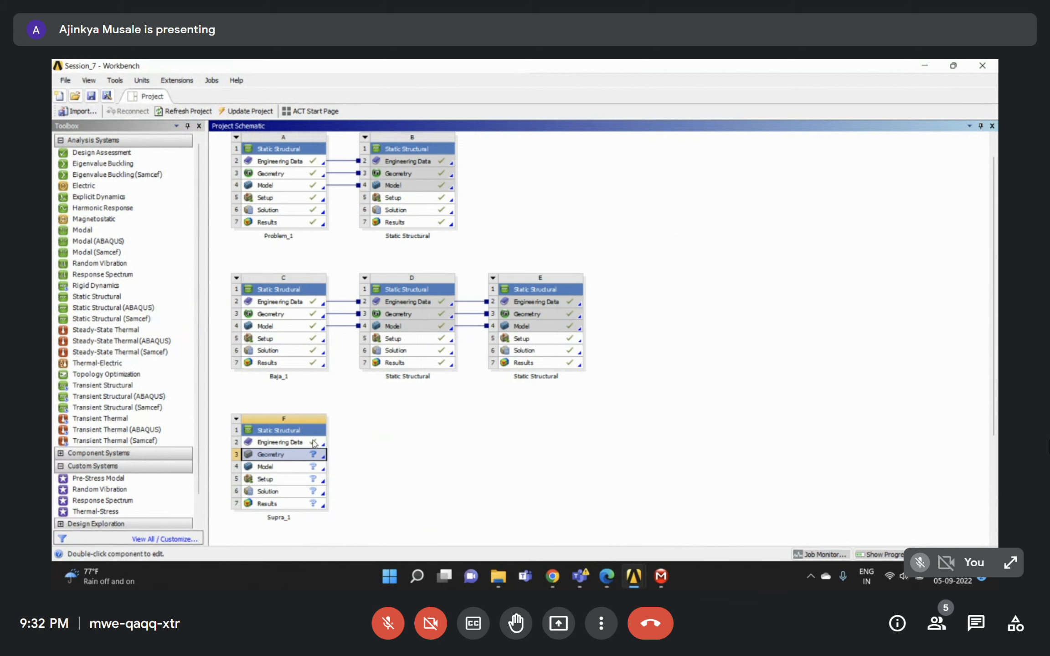
Create a new DesignModeler geometry for the Supra_1 system, with millimetre as the length unit.
{"action": "right_click", "coordinate": [299, 460]}
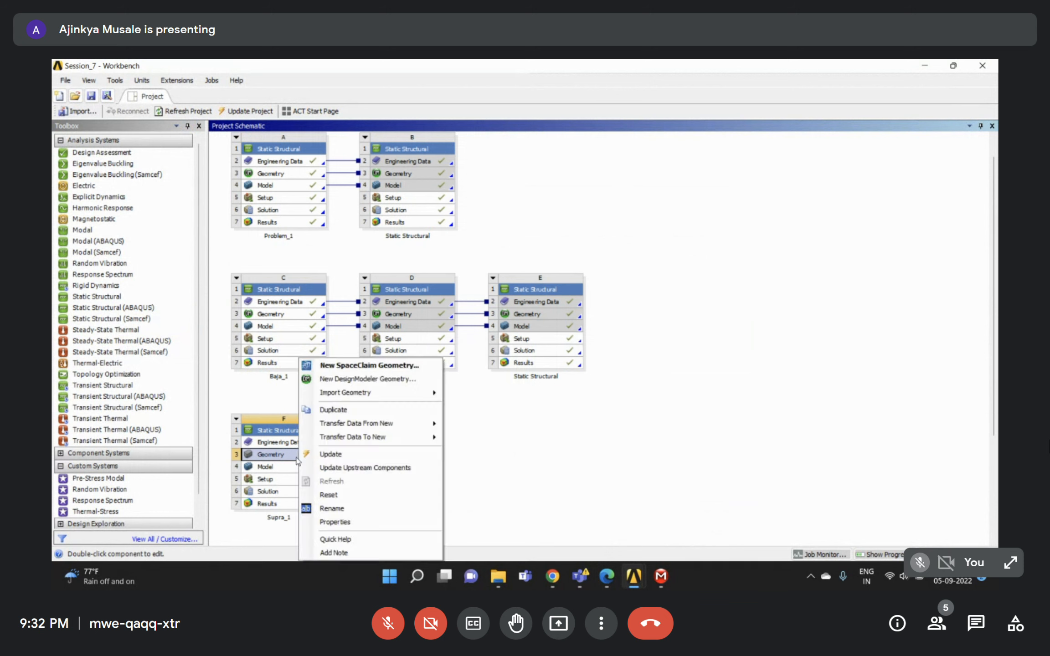
{"action": "left_click", "coordinate": [345, 379]}
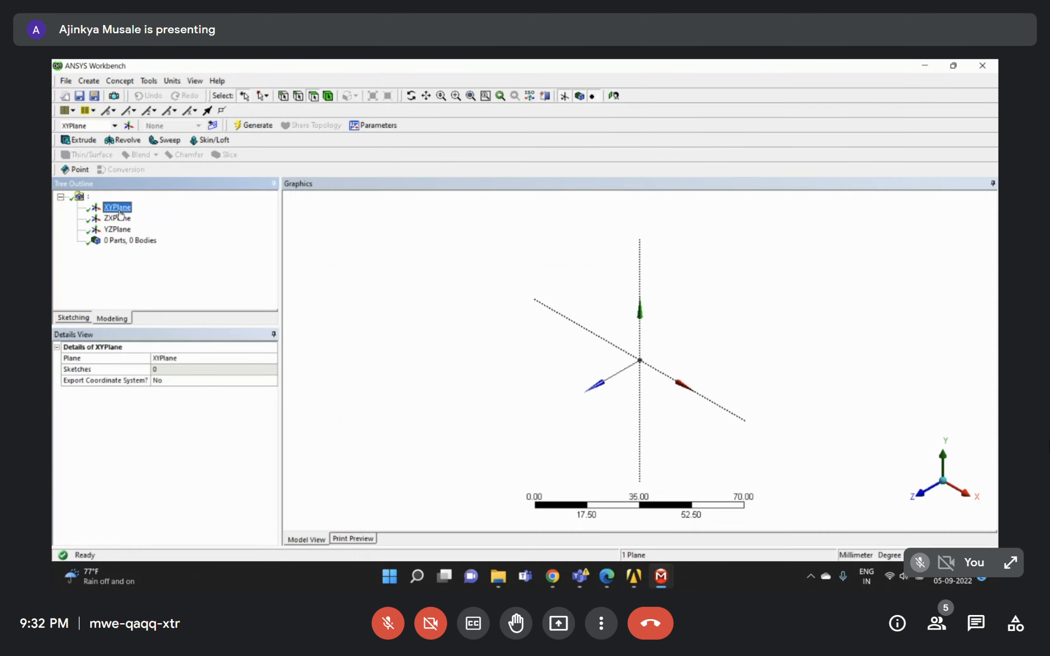
{"action": "left_click", "coordinate": [171, 81]}
{"action": "left_click", "coordinate": [191, 119]}
{"action": "left_click", "coordinate": [117, 207]}
{"action": "left_click", "coordinate": [172, 81]}
{"action": "left_click", "coordinate": [123, 197]}
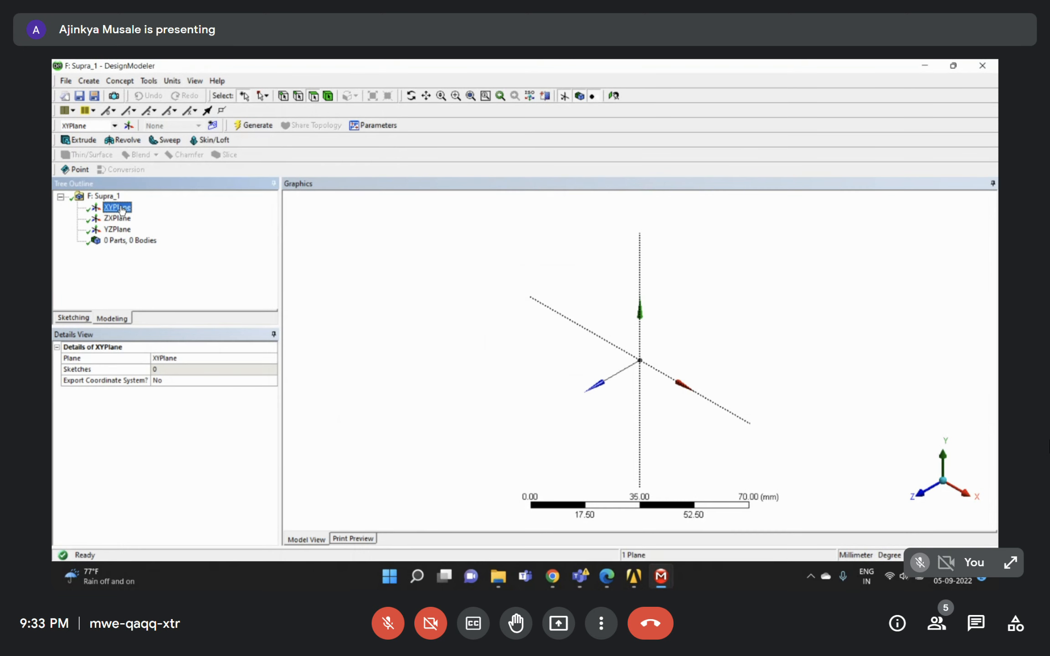
Import the external geometry file 1D_Supra_model.iges from the Assignment 2 folder.
{"action": "left_click", "coordinate": [66, 81]}
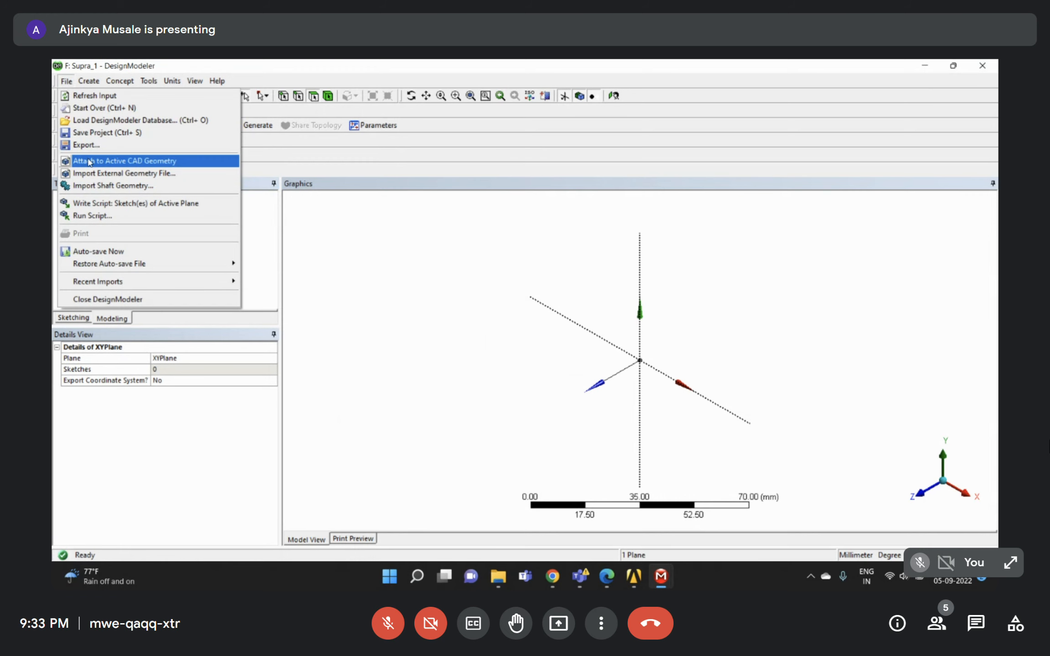
{"action": "left_click", "coordinate": [93, 173]}
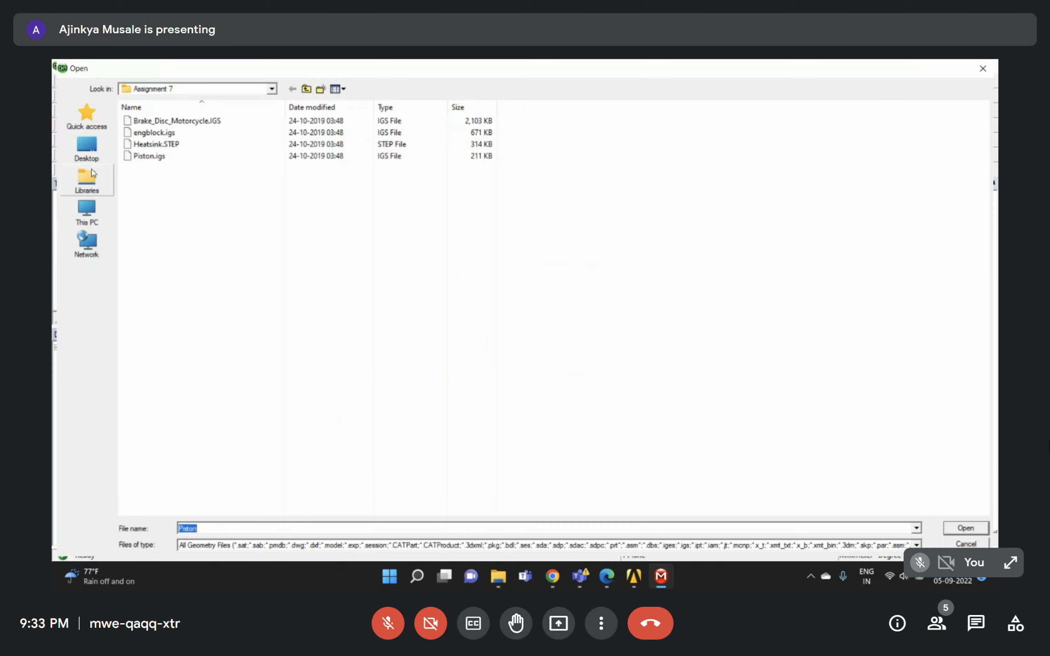
{"action": "left_click", "coordinate": [306, 90]}
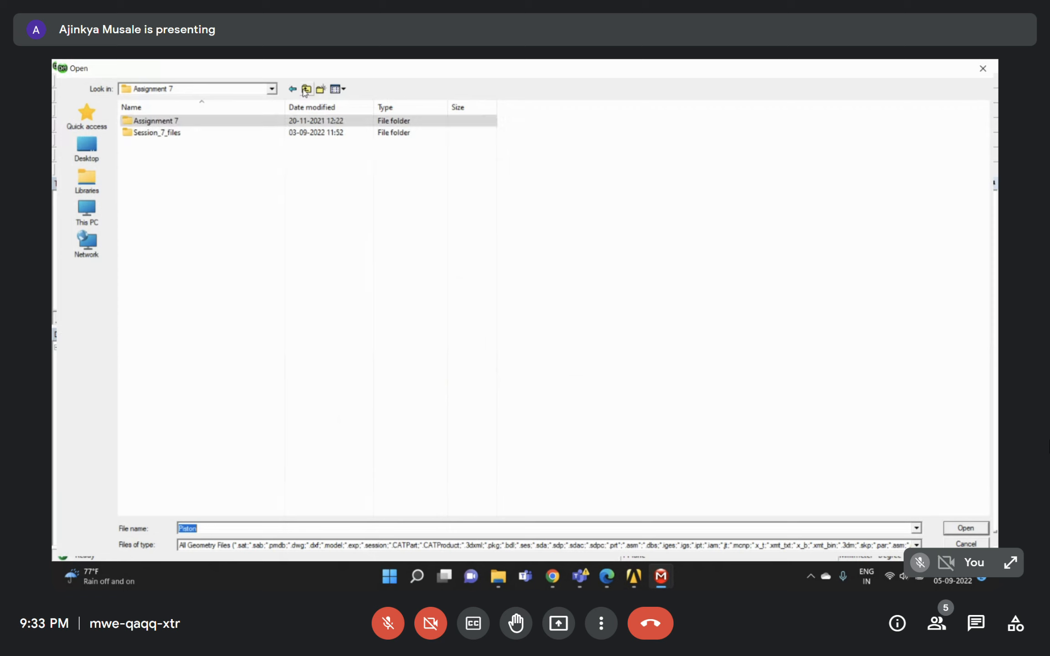
{"action": "left_click", "coordinate": [306, 90]}
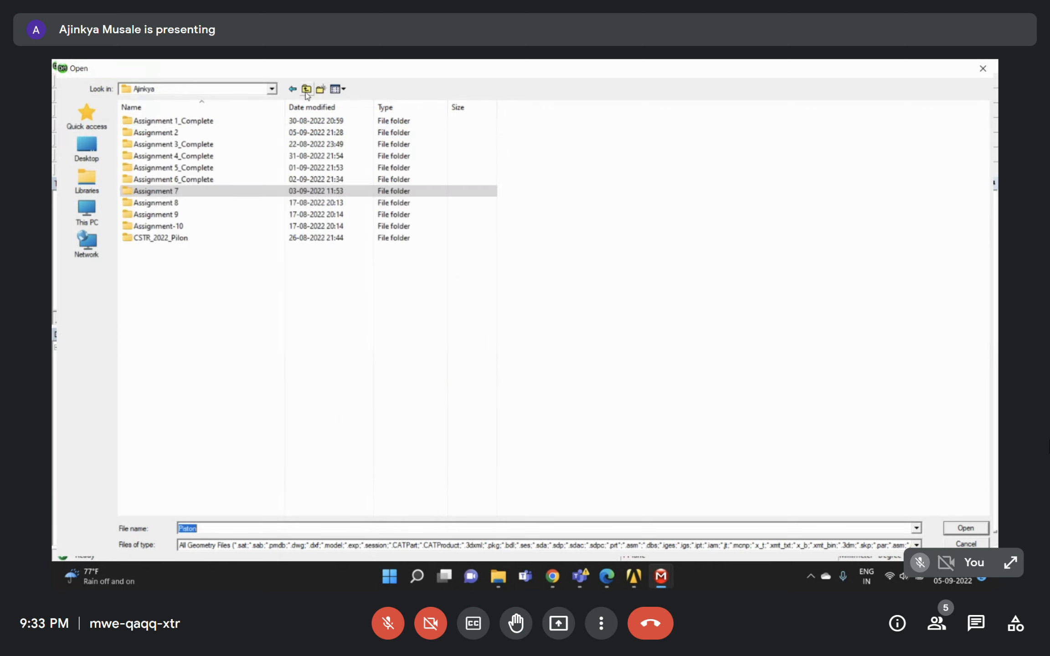
{"action": "double_click", "coordinate": [150, 132]}
{"action": "double_click", "coordinate": [151, 132]}
{"action": "left_click", "coordinate": [154, 145]}
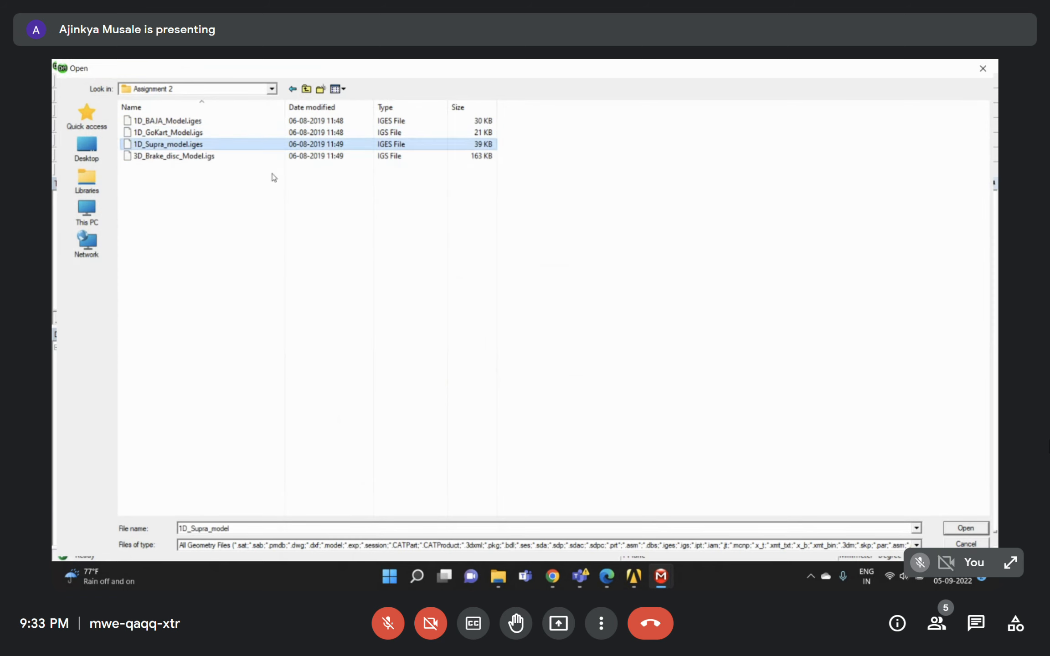
{"action": "left_click", "coordinate": [967, 528]}
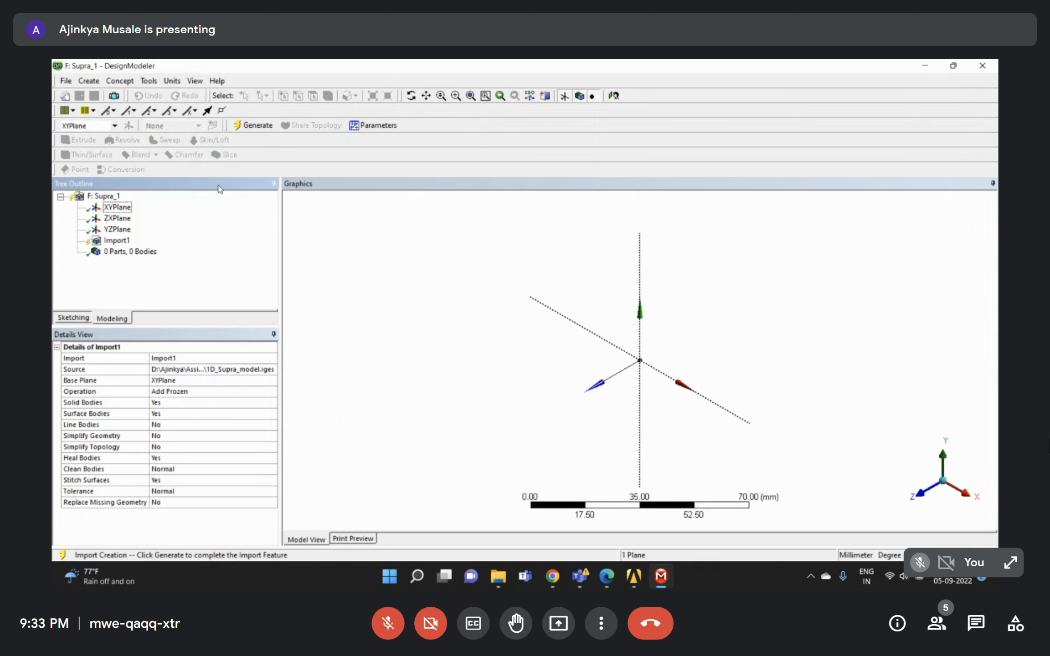
Enable line bodies for the Supra import and generate the cage geometry.
{"action": "double_click", "coordinate": [162, 426]}
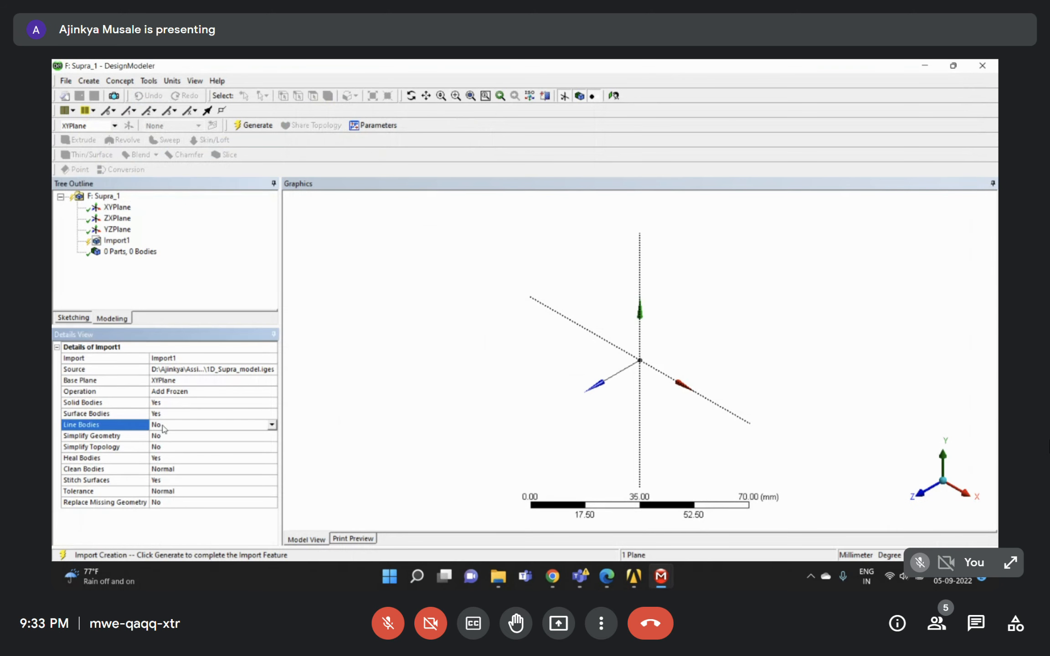
{"action": "left_click", "coordinate": [258, 125]}
{"action": "middle_click_drag", "start_coordinate": [783, 397], "coordinate": [867, 354]}
{"action": "left_click", "coordinate": [230, 280]}
Expand the list of imported bodies and add a circular tube cross section to the model.
{"action": "mouse_move", "coordinate": [607, 577]}
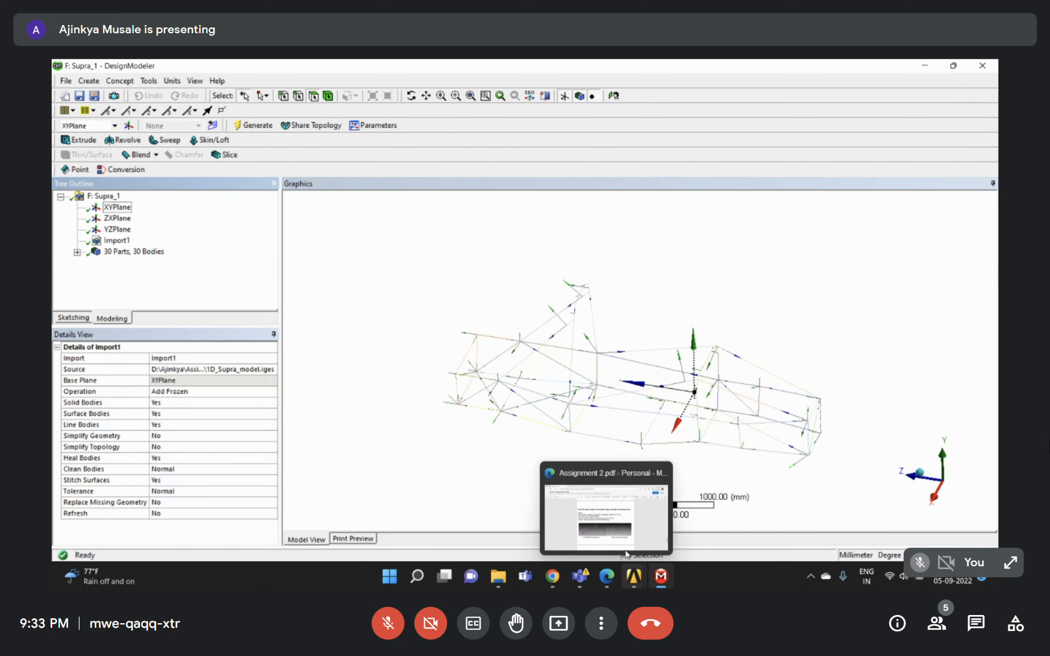
{"action": "left_click", "coordinate": [77, 252]}
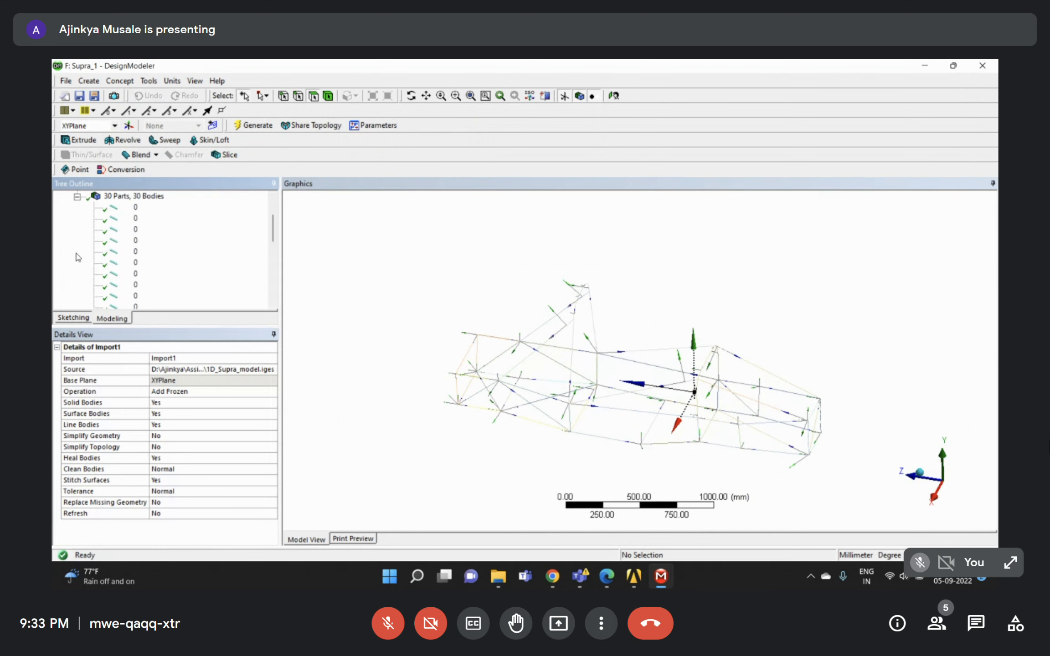
{"action": "scroll", "coordinate": [127, 238], "scroll_direction": "up", "scroll_amount": 2}
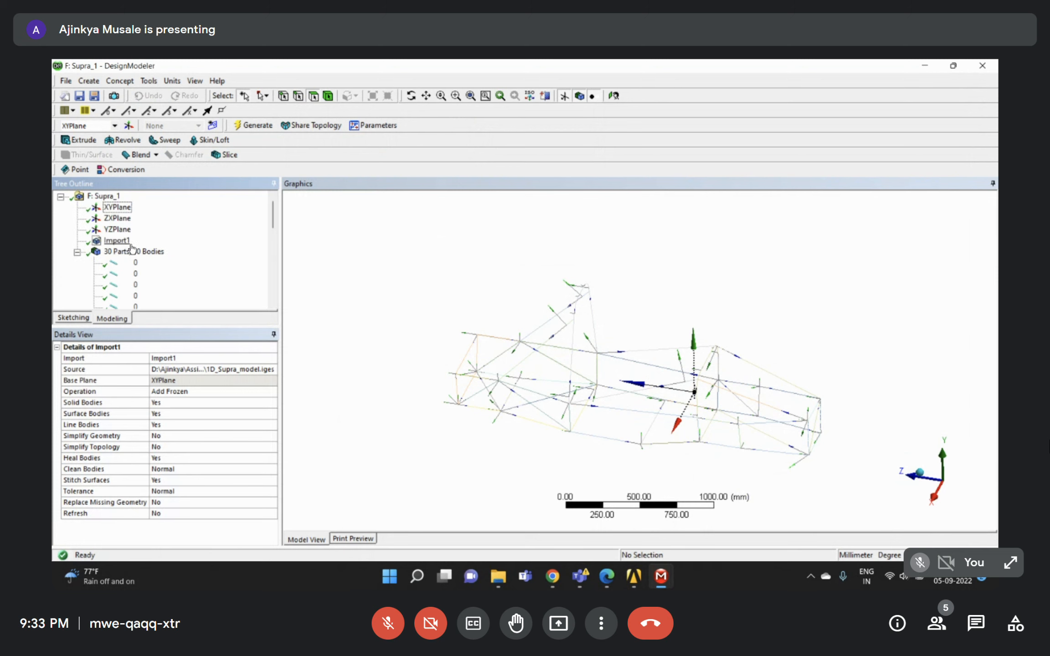
{"action": "left_click", "coordinate": [130, 85]}
{"action": "mouse_move", "coordinate": [138, 210]}
{"action": "left_click", "coordinate": [244, 232]}
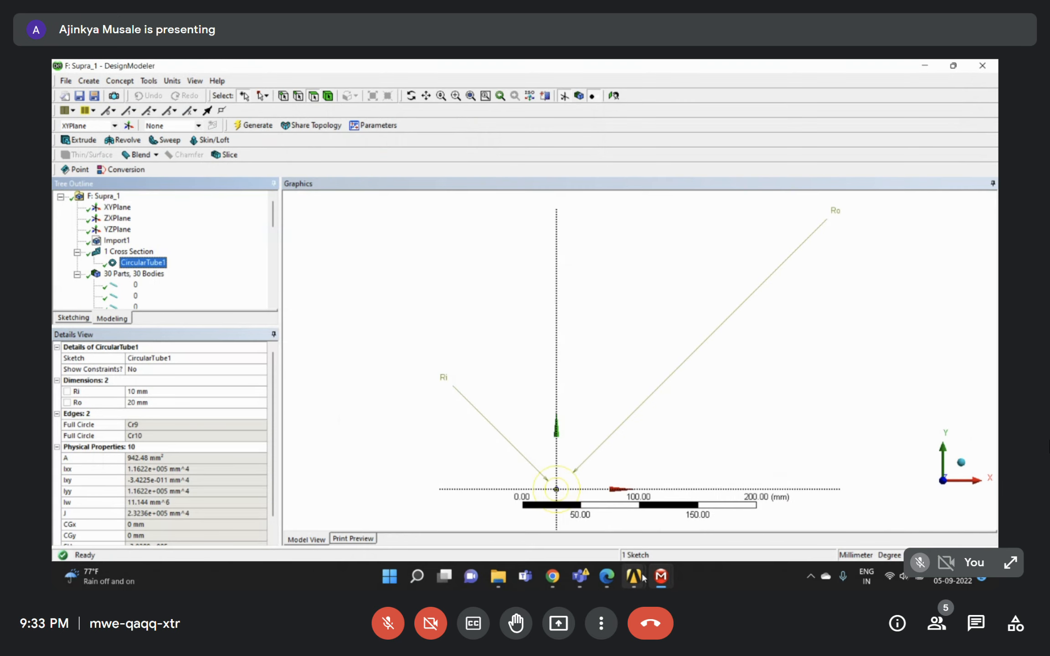
Check the Supra cage's outer diameter and thickness in the assignment PDF, then return to DesignModeler.
{"action": "left_click", "coordinate": [609, 576]}
{"action": "scroll", "coordinate": [458, 317], "scroll_direction": "up", "scroll_amount": 10}
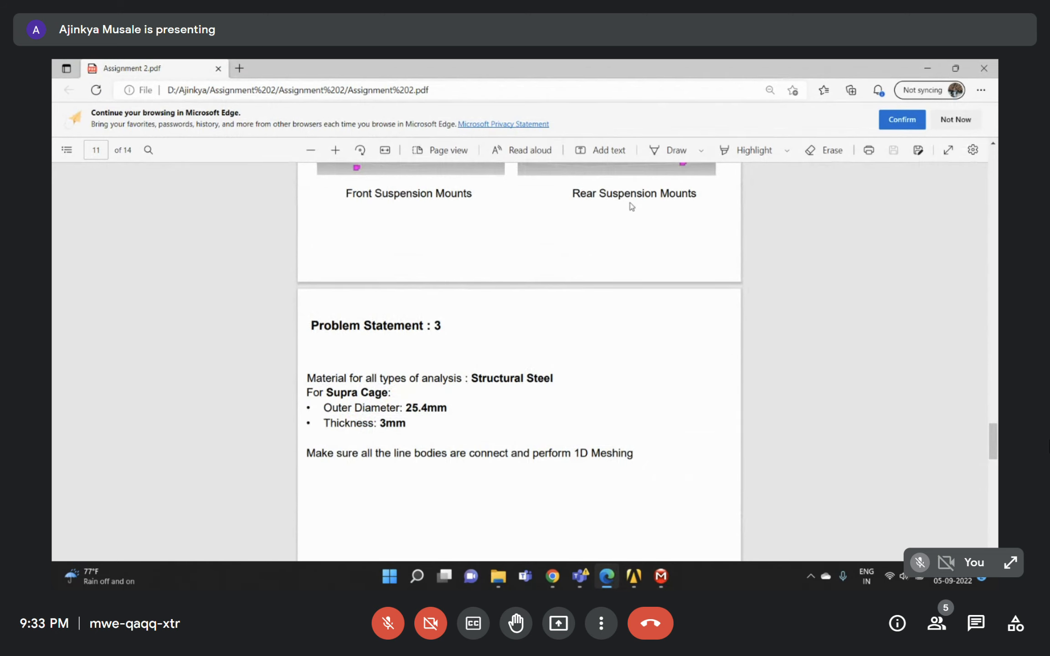
{"action": "left_click", "coordinate": [927, 67]}
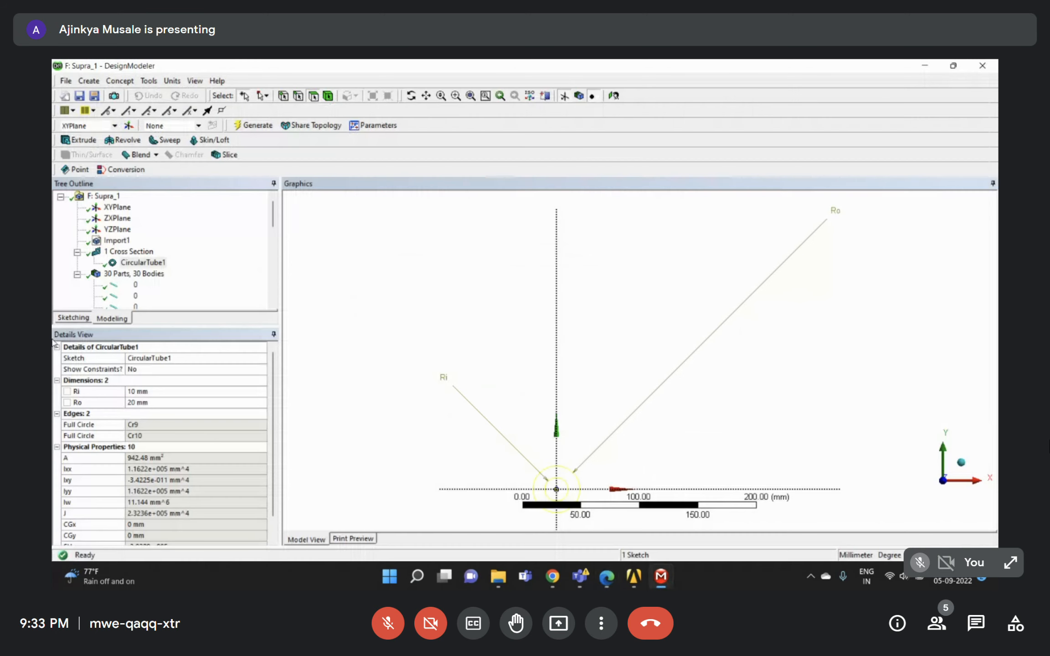
Set the circular tube's outer radius Ro to 25.4 mm and inner radius Ri to 22.4 mm.
{"action": "left_click", "coordinate": [220, 262]}
{"action": "left_click", "coordinate": [163, 404]}
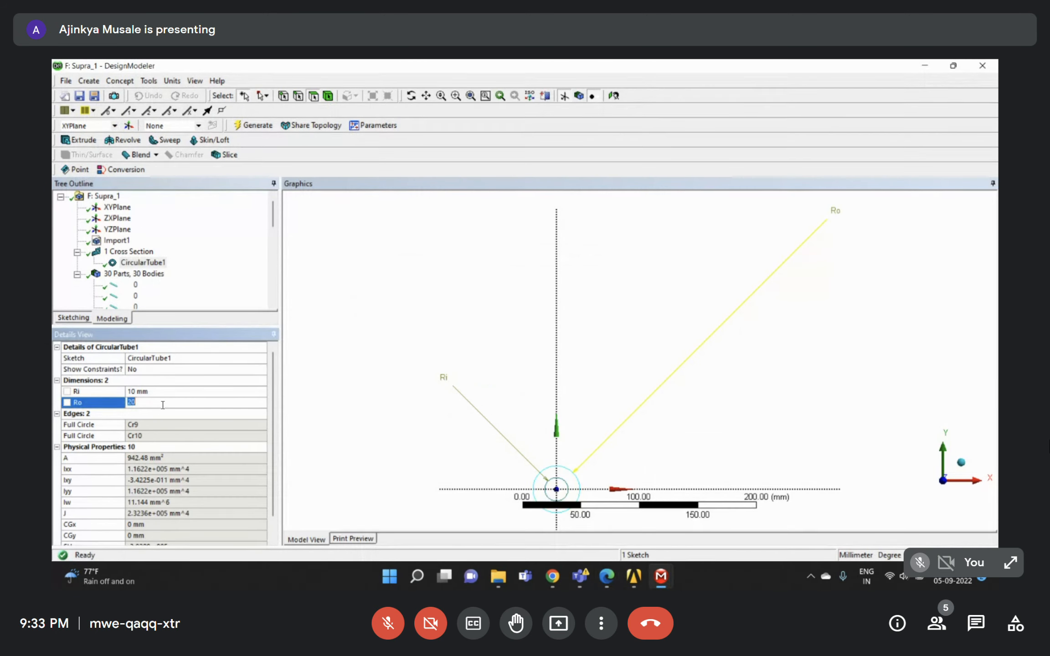
{"action": "type", "text": "25.4"}
{"action": "key", "text": "Return"}
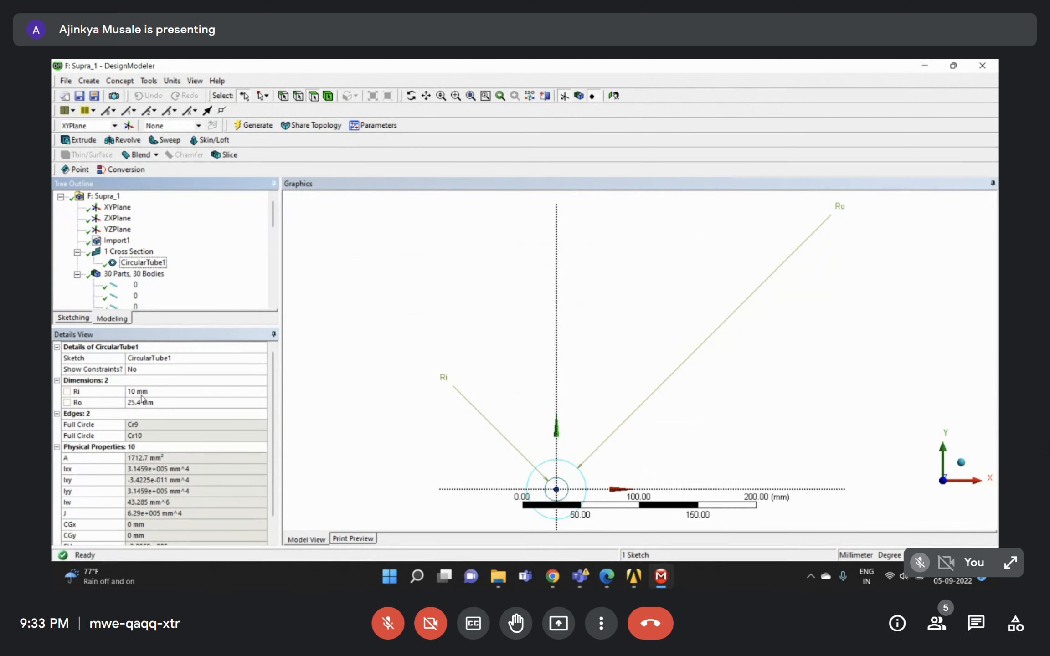
{"action": "left_click", "coordinate": [148, 392]}
{"action": "type", "text": "22.4"}
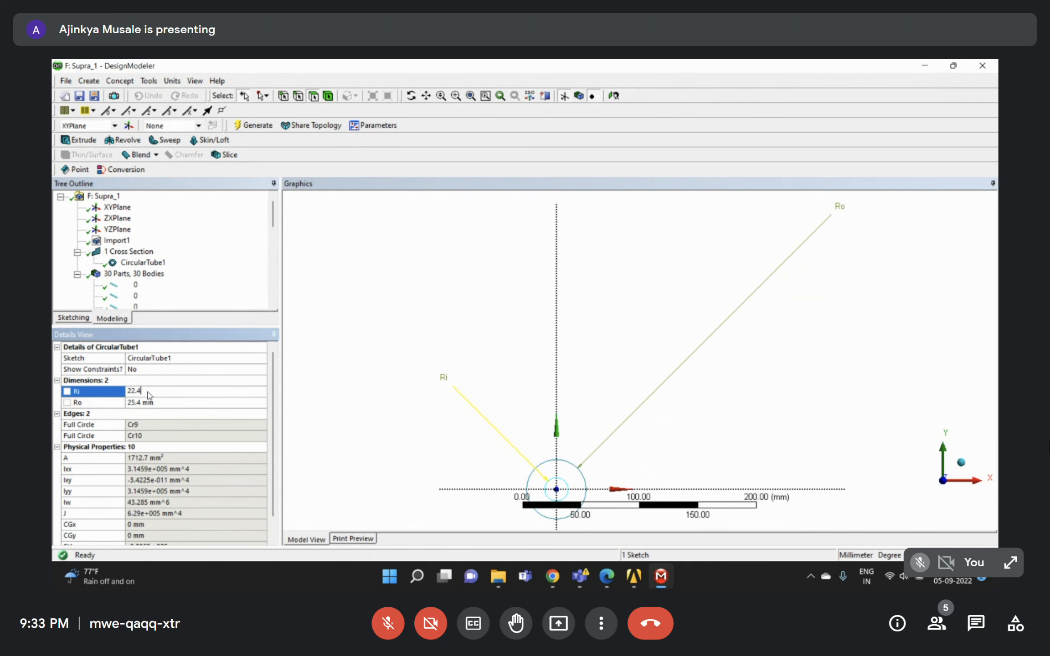
{"action": "key", "text": "Return"}
Inspect the circular tube profile up close and compare it with the assignment's Supra cage tube dimensions.
{"action": "scroll", "coordinate": [640, 360], "scroll_direction": "down", "scroll_amount": 2}
{"action": "right_click_drag", "start_coordinate": [554, 400], "coordinate": [634, 472]}
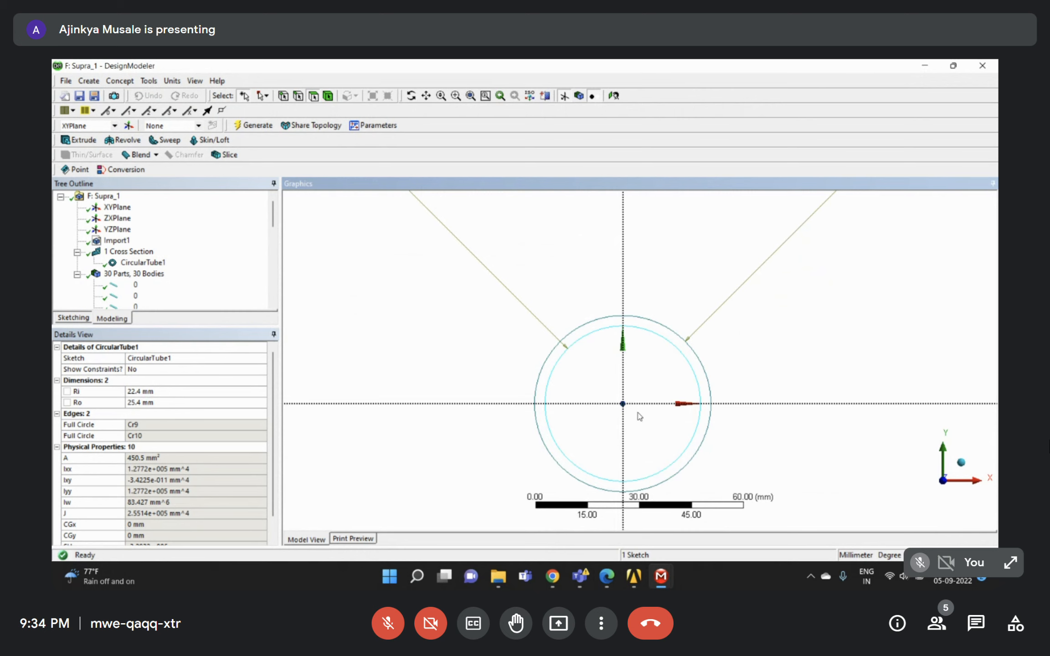
{"action": "middle_click_drag", "start_coordinate": [640, 412], "coordinate": [618, 384], "text": "ctrl"}
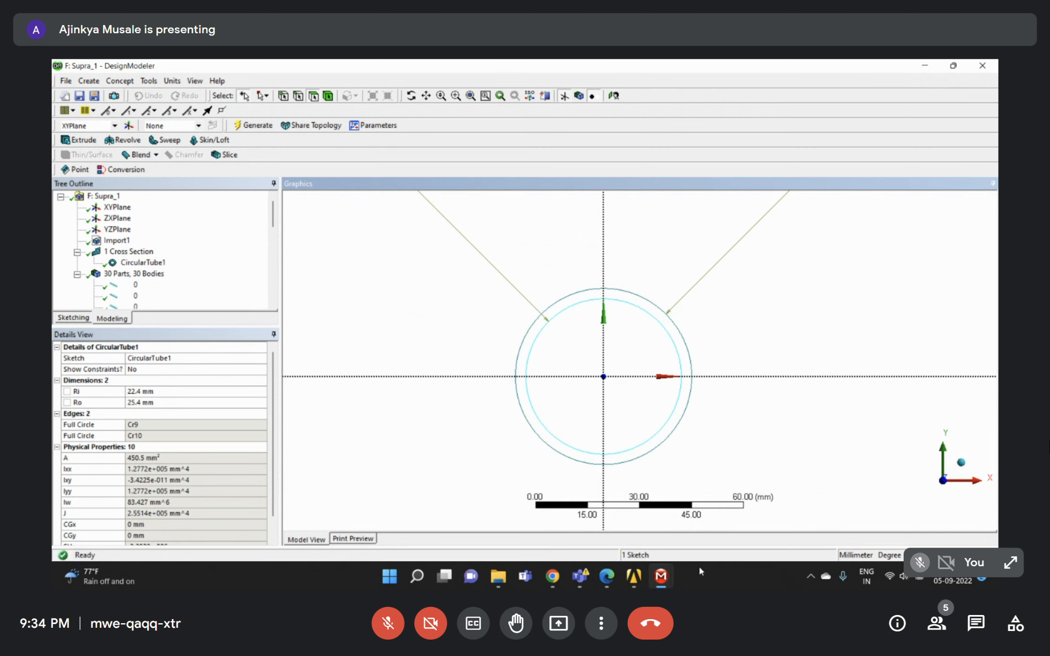
{"action": "left_click", "coordinate": [607, 579]}
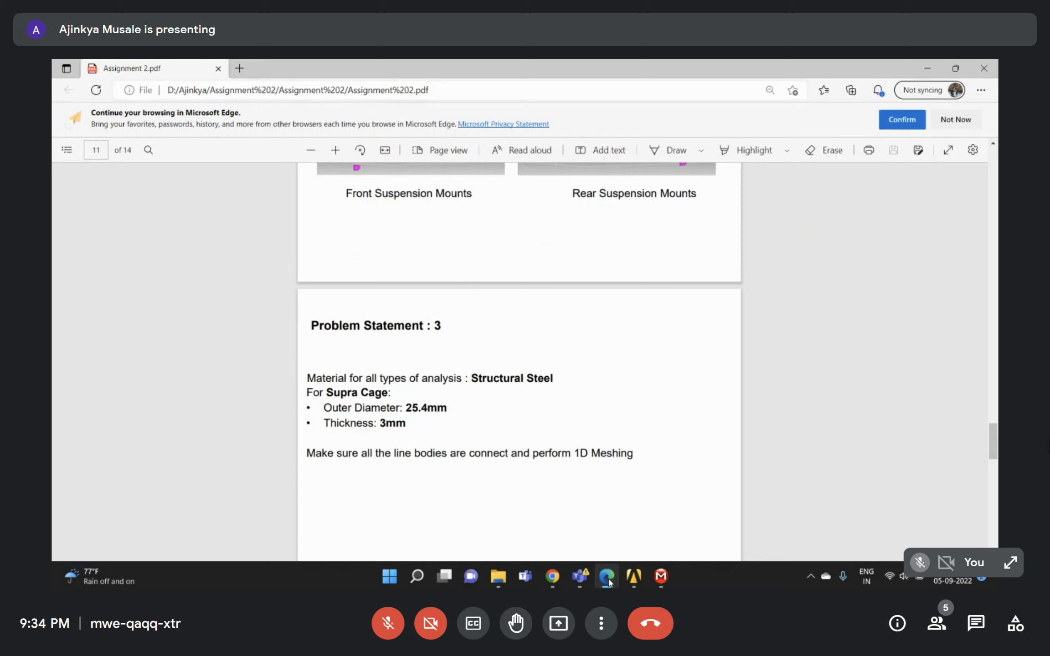
{"action": "left_click", "coordinate": [608, 579]}
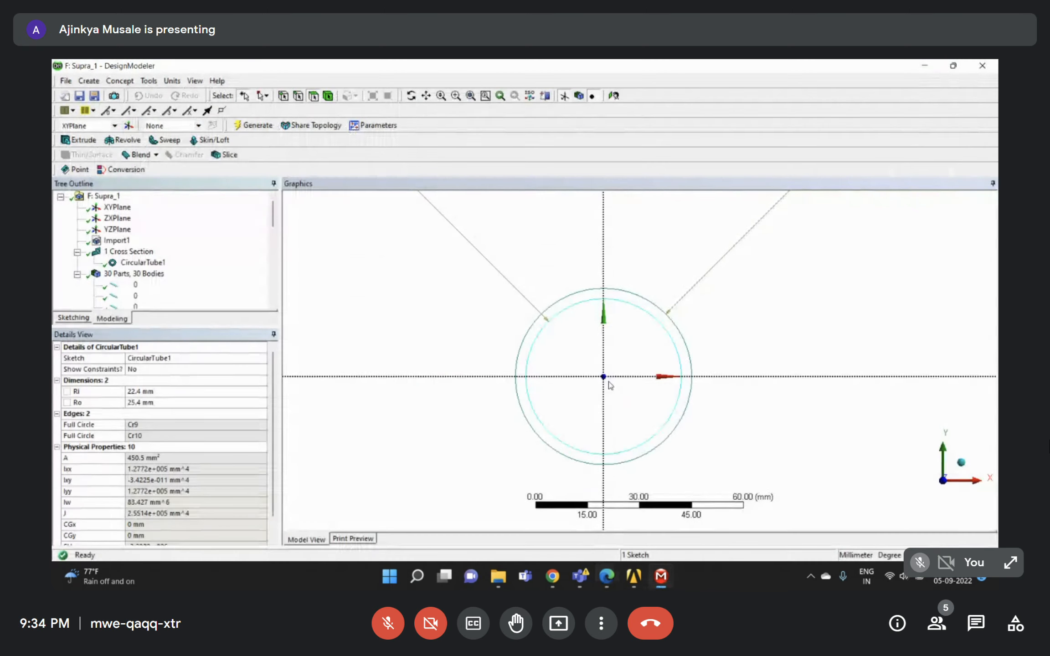
{"action": "scroll", "coordinate": [608, 370], "scroll_direction": "down", "scroll_amount": 1}
{"action": "mouse_move", "coordinate": [604, 356]}
{"action": "middle_mouse_down", "text": "ctrl"}
{"action": "mouse_move", "coordinate": [581, 440]}
{"action": "mouse_move", "coordinate": [591, 481]}
{"action": "middle_mouse_up", "text": "ctrl"}
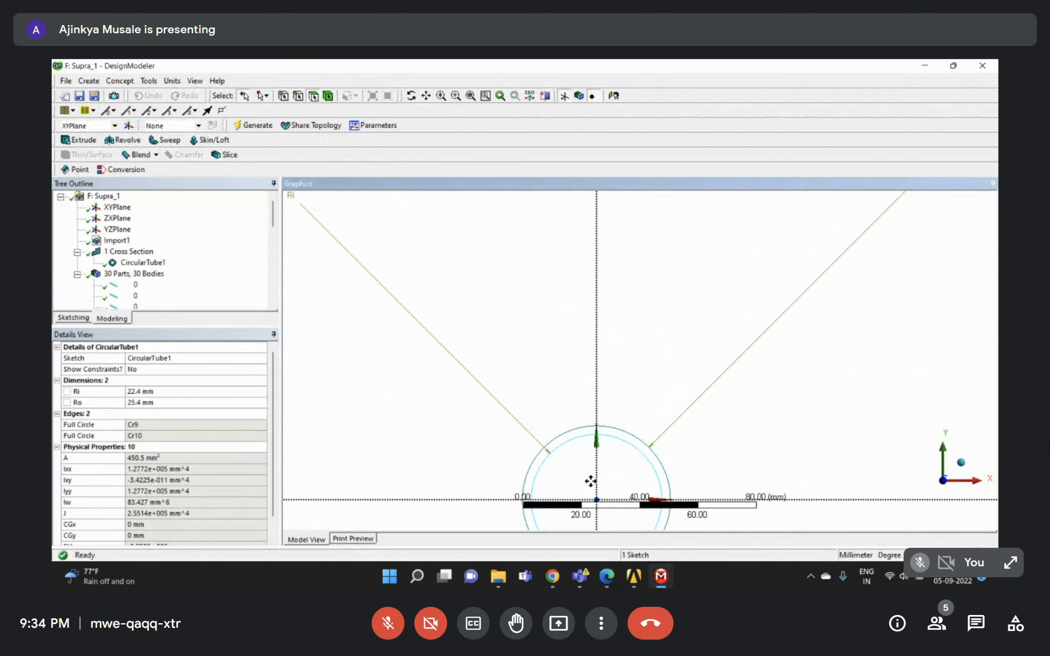
{"action": "middle_click_drag", "start_coordinate": [589, 437], "coordinate": [503, 300], "text": "ctrl"}
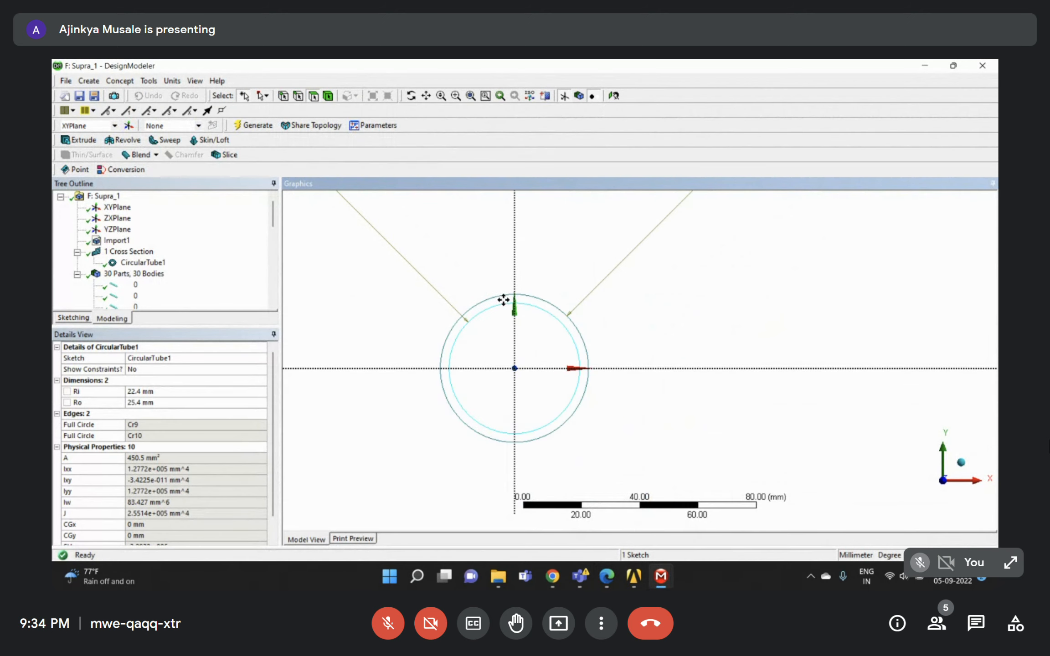
Try to open the circular tube cross section in sketching mode.
{"action": "left_click", "coordinate": [155, 267]}
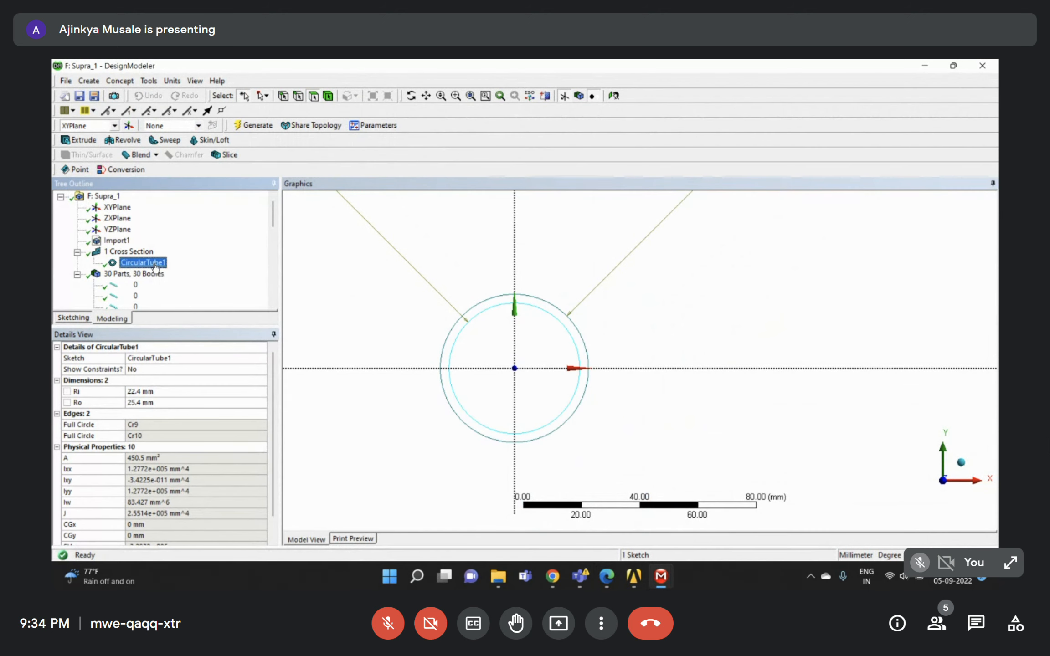
{"action": "left_click", "coordinate": [76, 319]}
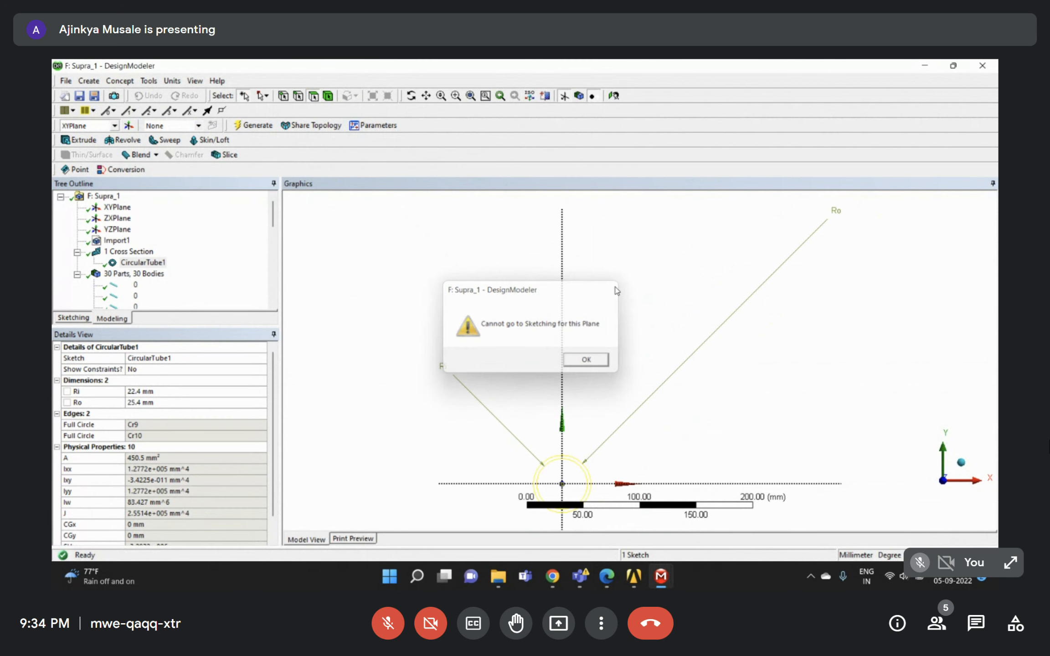
{"action": "left_click", "coordinate": [72, 324]}
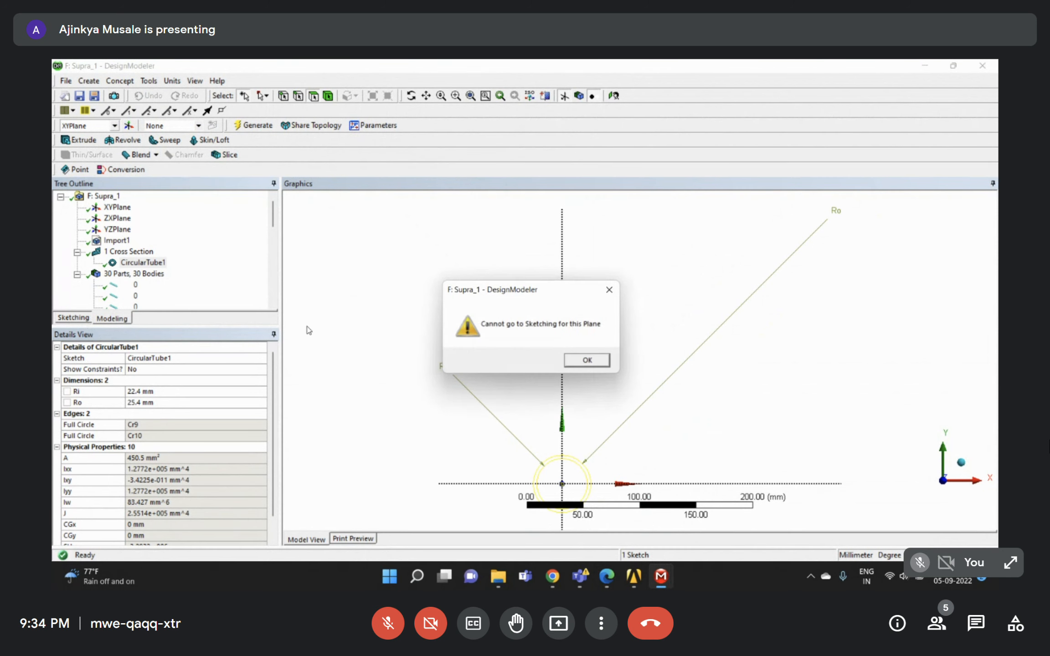
{"action": "left_click", "coordinate": [609, 290]}
{"action": "scroll", "coordinate": [614, 347], "scroll_direction": "down", "scroll_amount": 2}
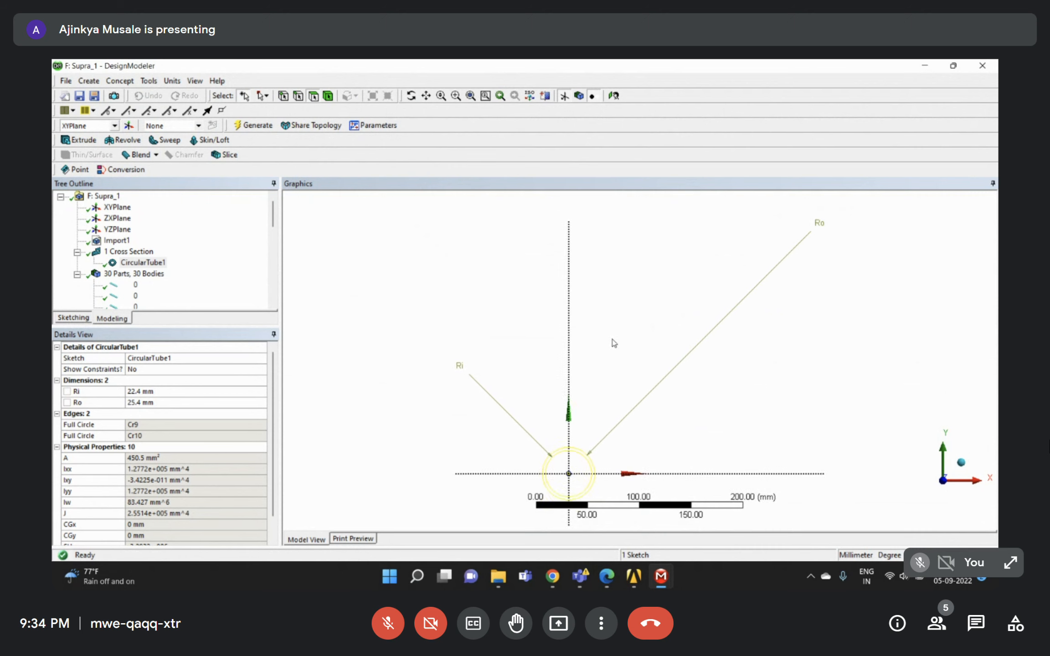
{"action": "scroll", "coordinate": [603, 463], "scroll_direction": "up", "scroll_amount": 3}
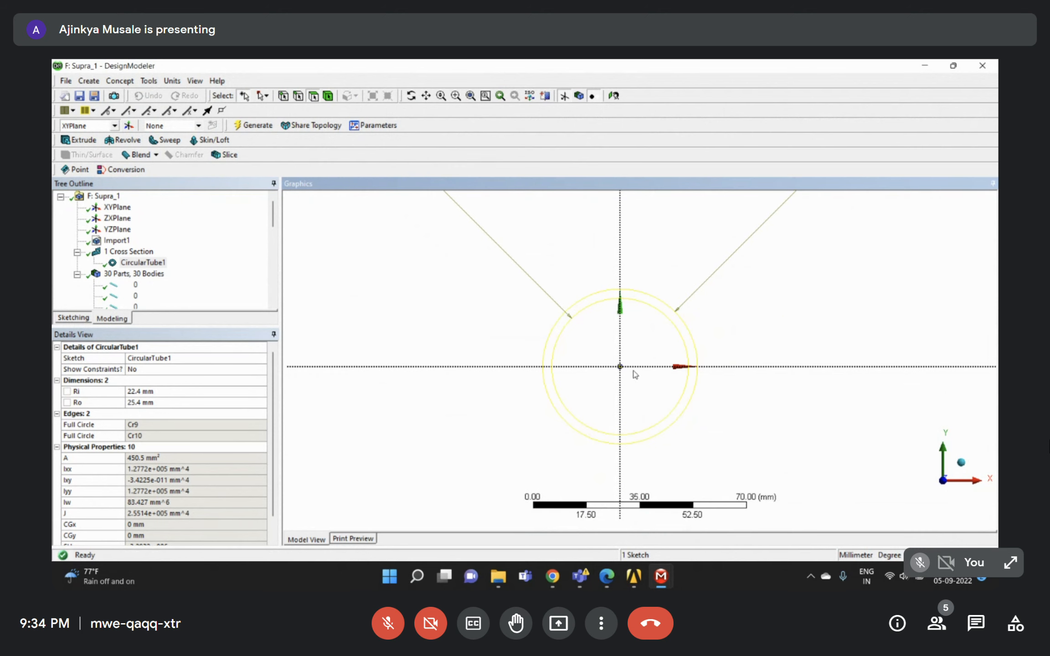
{"action": "middle_click_drag", "start_coordinate": [633, 342], "coordinate": [628, 464], "text": "ctrl"}
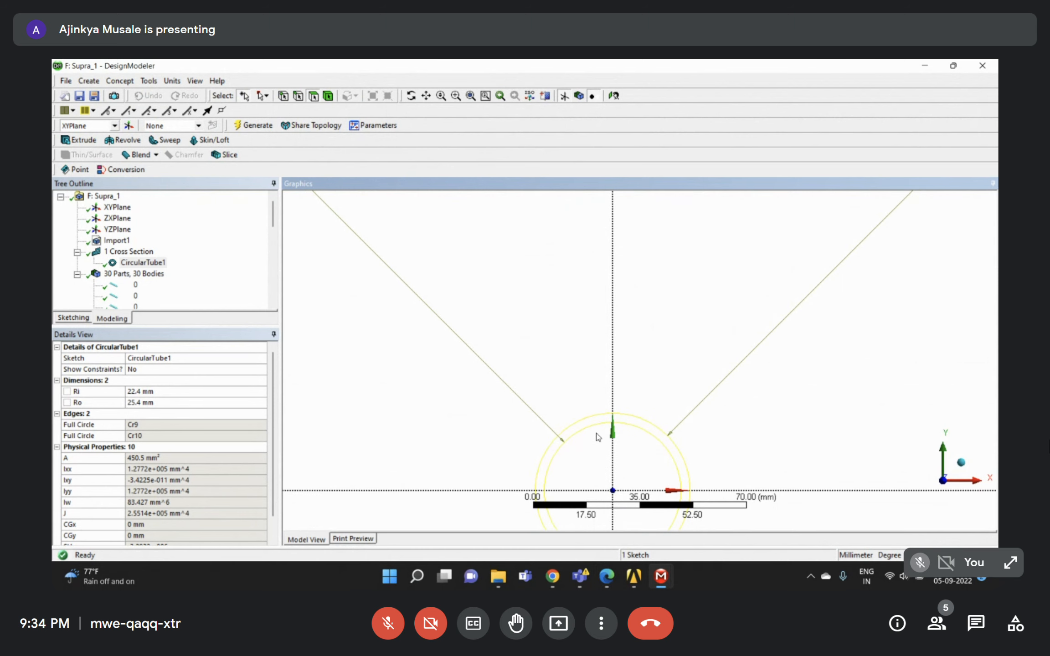
{"action": "scroll", "coordinate": [600, 435], "scroll_direction": "down", "scroll_amount": 4}
{"action": "middle_click_drag", "start_coordinate": [582, 388], "coordinate": [535, 410], "text": "ctrl"}
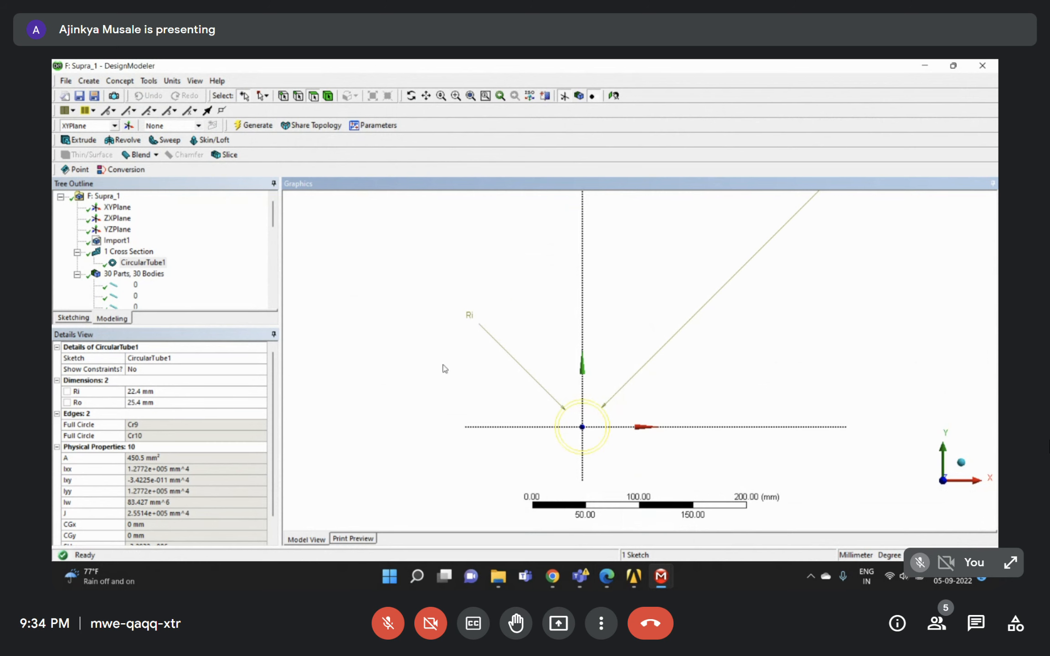
{"action": "mouse_move", "coordinate": [578, 428]}
{"action": "middle_mouse_down", "text": "ctrl"}
{"action": "mouse_move", "coordinate": [563, 486]}
{"action": "mouse_move", "coordinate": [568, 429]}
{"action": "mouse_move", "coordinate": [656, 324]}
{"action": "middle_mouse_up", "text": "ctrl"}
{"action": "scroll", "coordinate": [563, 490], "scroll_direction": "up", "scroll_amount": 3}
{"action": "middle_click_drag", "start_coordinate": [615, 391], "coordinate": [606, 423], "text": "ctrl"}
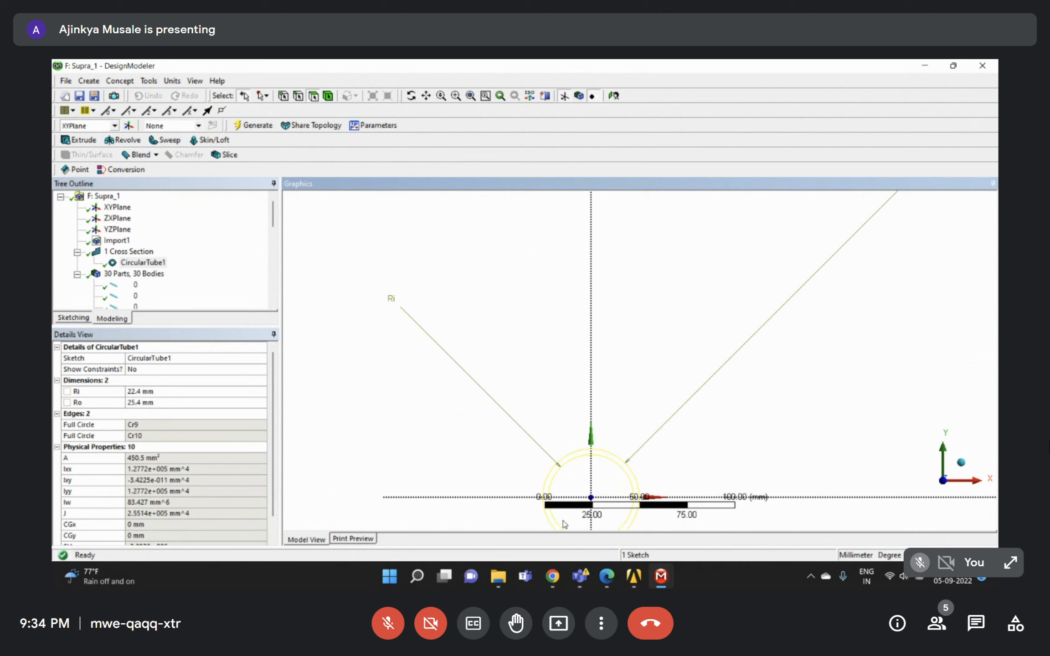
Try to halve the circular tube's outer radius Ro and re-enter its inner radius Ri.
{"action": "left_click", "coordinate": [144, 403]}
{"action": "left_click_drag", "start_coordinate": [131, 404], "coordinate": [127, 403]}
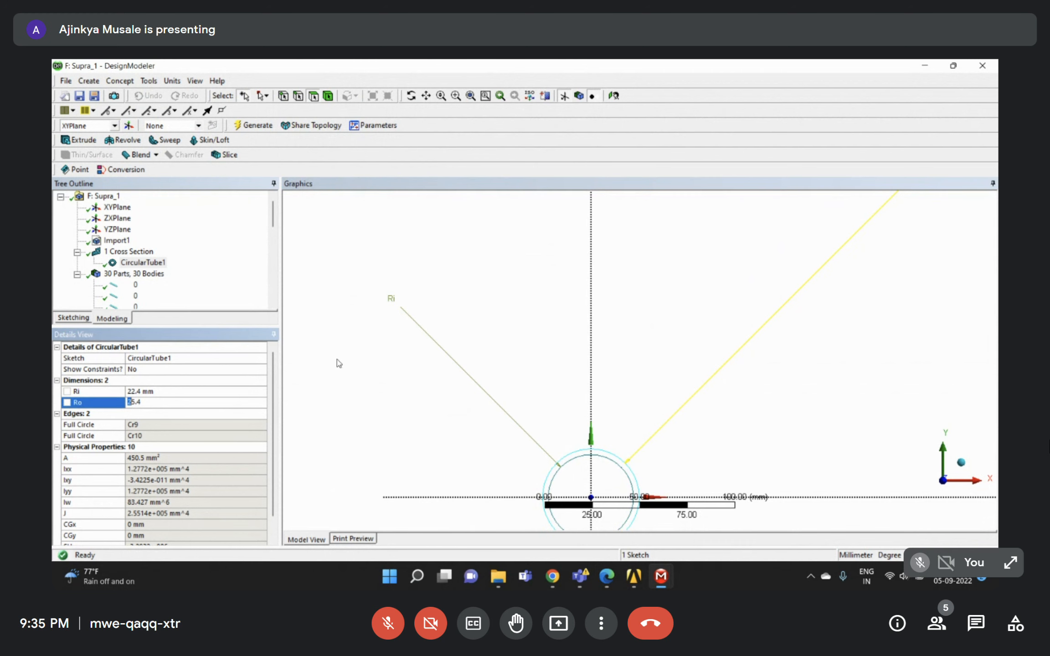
{"action": "type", "text": "="}
{"action": "key", "text": "Return"}
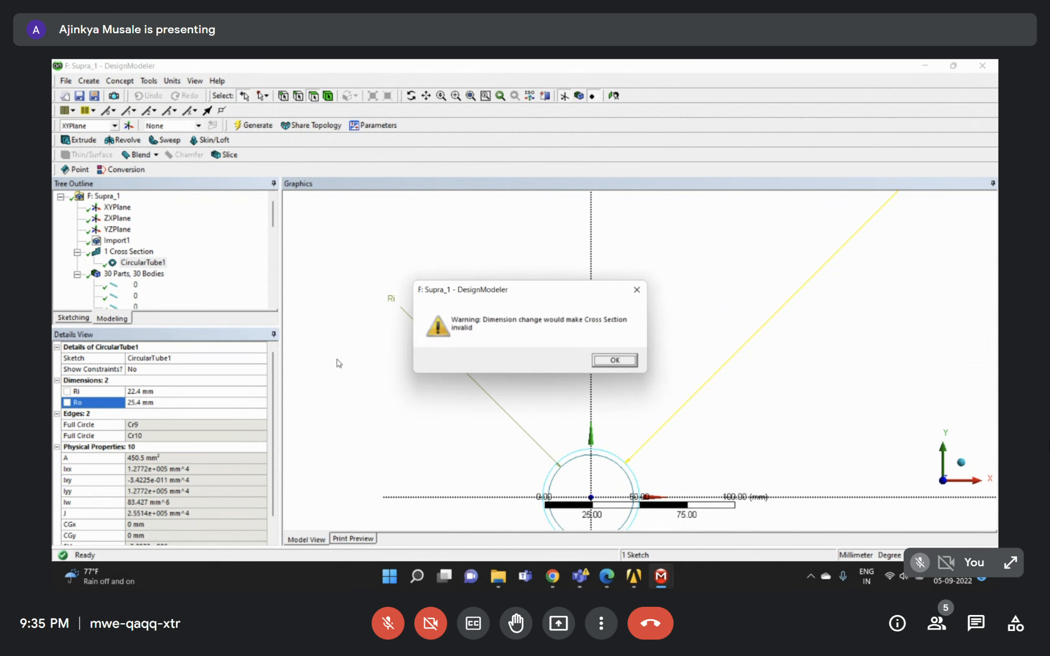
{"action": "left_click", "coordinate": [611, 362]}
{"action": "left_click", "coordinate": [148, 391]}
{"action": "key", "text": "Return"}
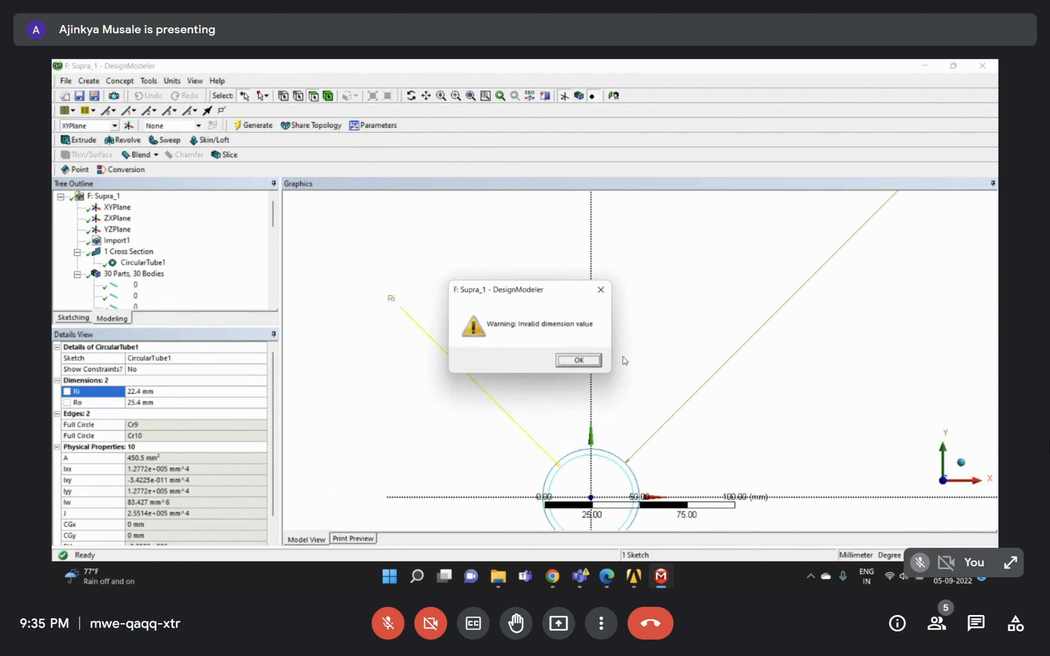
{"action": "left_click", "coordinate": [575, 363]}
Set the circular tube's inner radius Ri to 1 mm and its outer radius Ro to 12.7 mm.
{"action": "left_click", "coordinate": [157, 392]}
{"action": "type", "text": "1"}
{"action": "key", "text": "Return"}
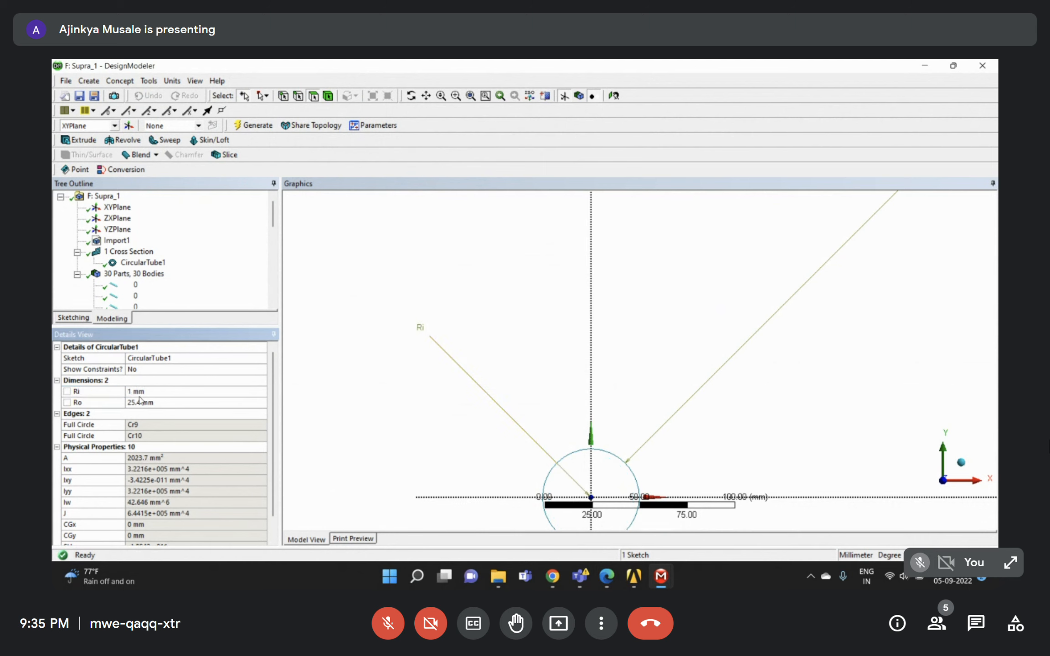
{"action": "left_click", "coordinate": [134, 402]}
{"action": "left_click", "coordinate": [140, 402]}
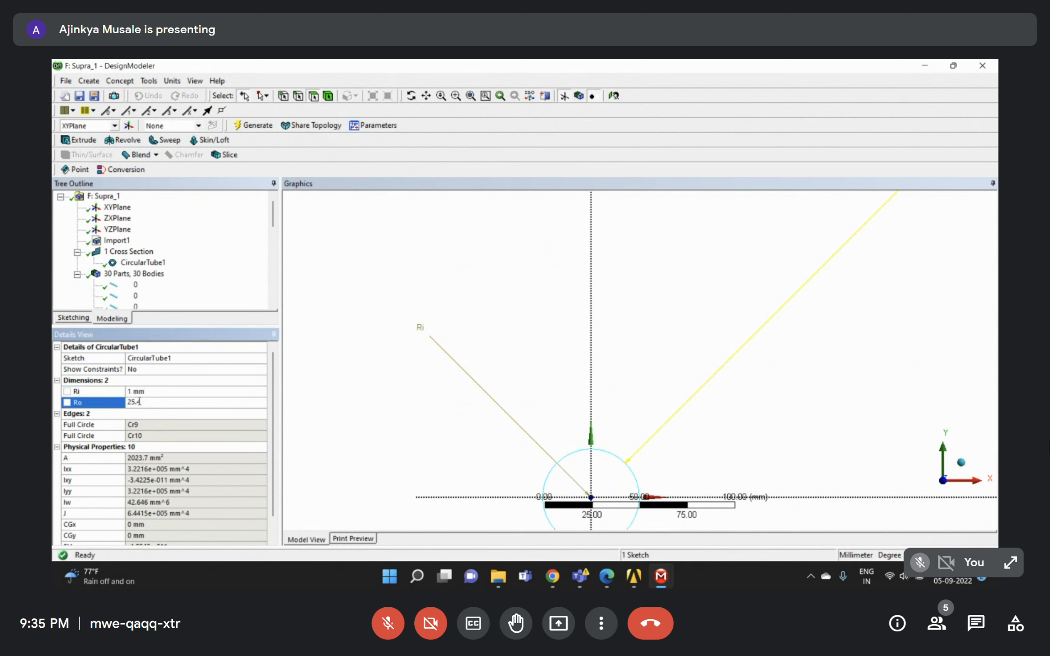
{"action": "key", "text": "Home"}
{"action": "type", "text": "="}
{"action": "key", "text": "Return"}
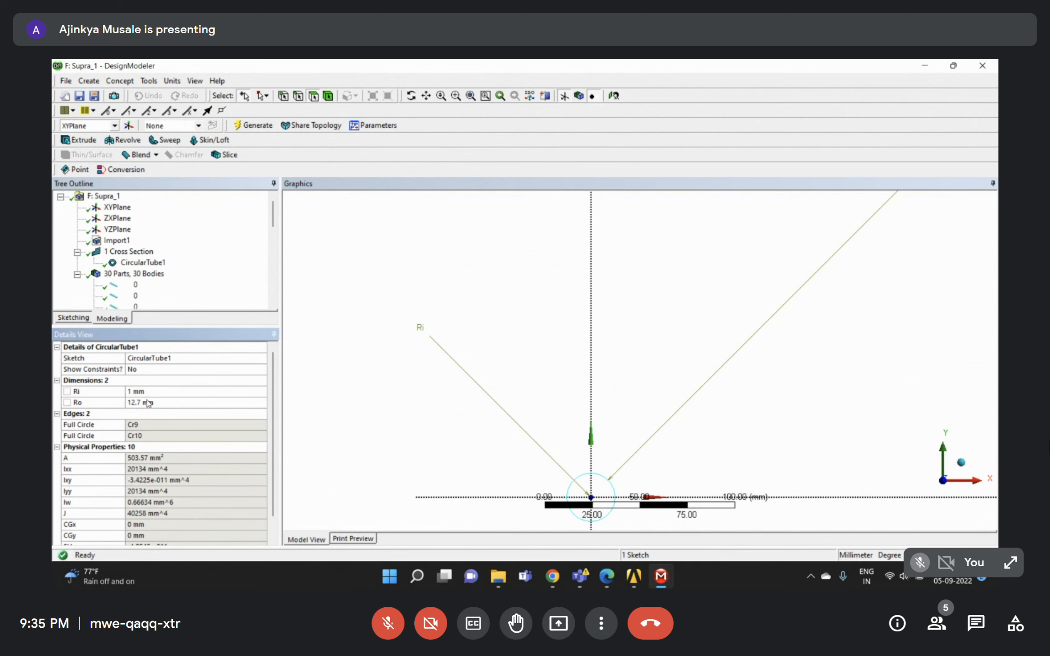
Set the circular tube's inner radius Ri to 9.7 mm by subtracting the 3 mm thickness from 12.7 mm.
{"action": "left_click", "coordinate": [152, 391]}
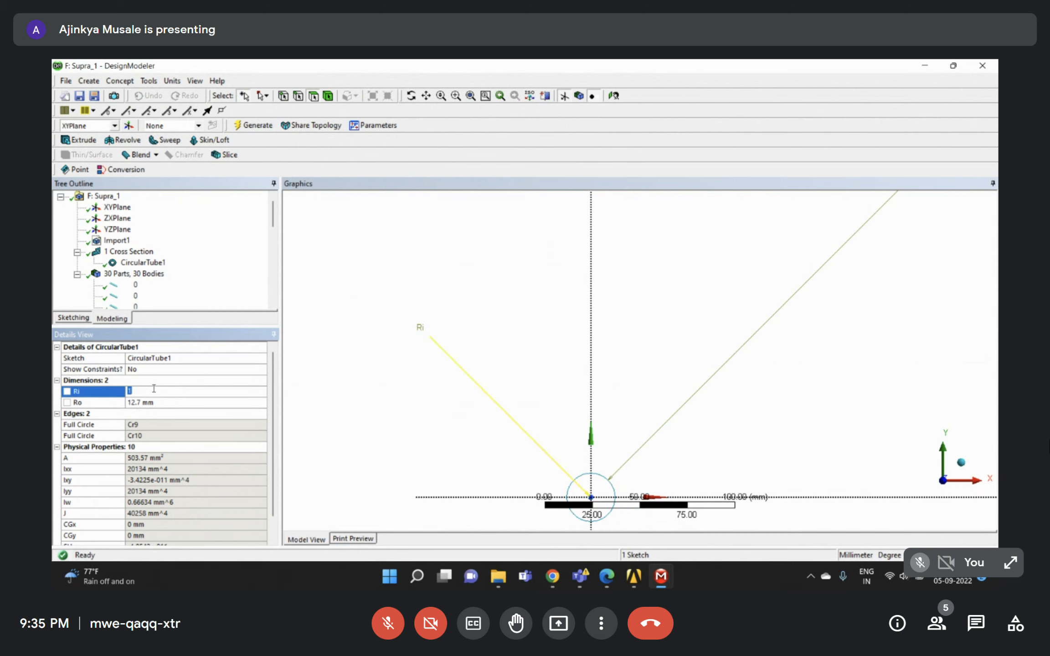
{"action": "type", "text": "=12.7-3"}
{"action": "key", "text": "Return"}
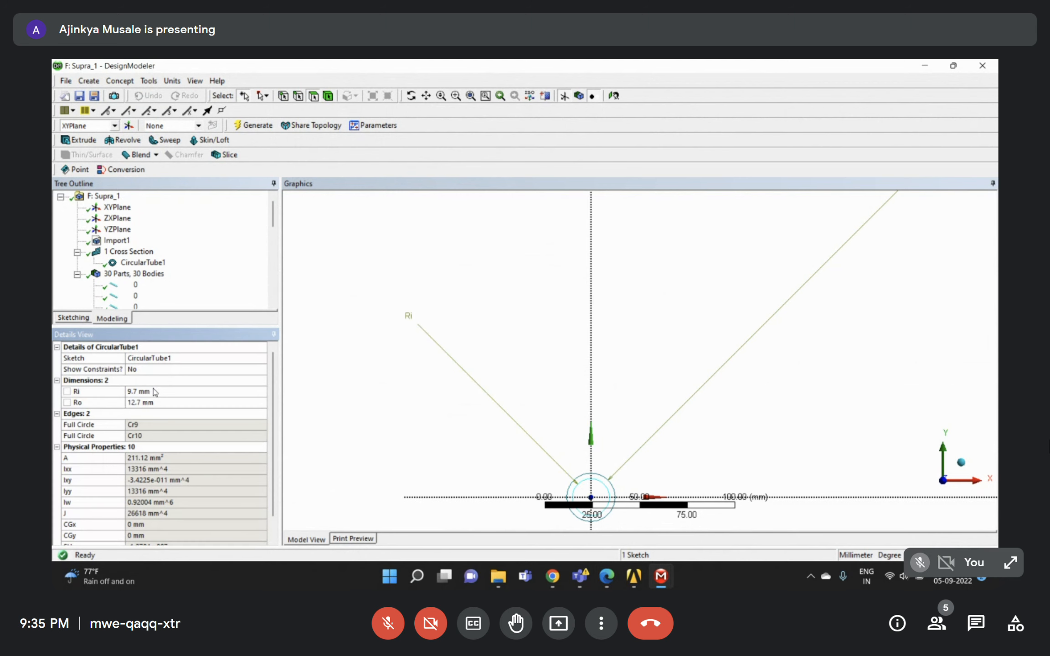
Check the resized tube profile against the Supra cage's outer diameter and thickness in the assignment PDF, returning to DesignModeler.
{"action": "scroll", "coordinate": [649, 347], "scroll_direction": "down", "scroll_amount": 4}
{"action": "right_click_drag", "start_coordinate": [570, 397], "coordinate": [669, 478]}
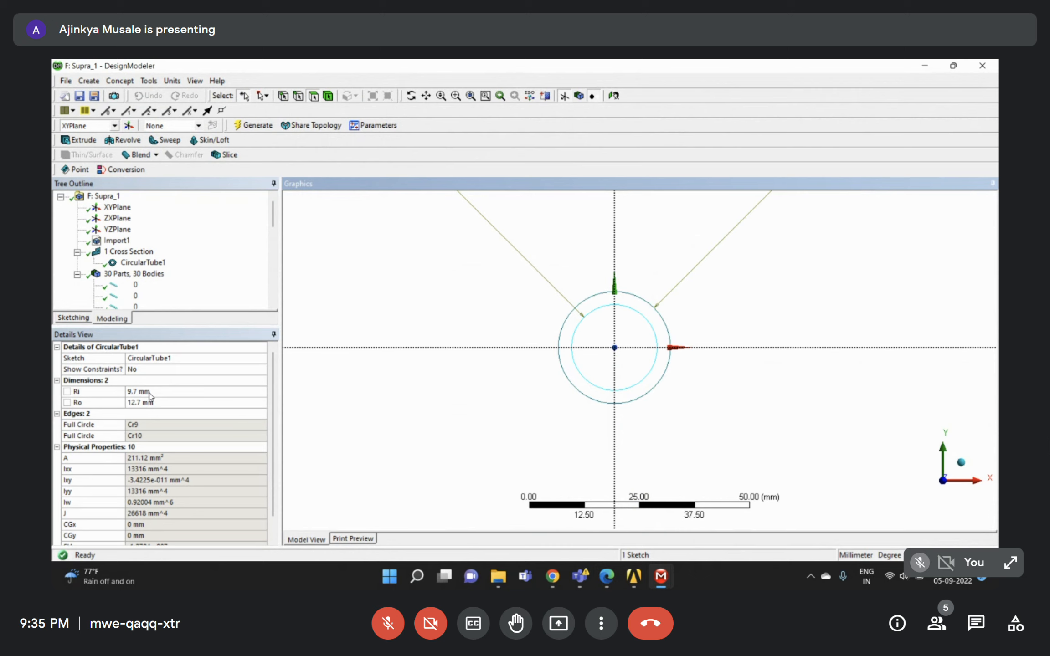
{"action": "left_click", "coordinate": [606, 576]}
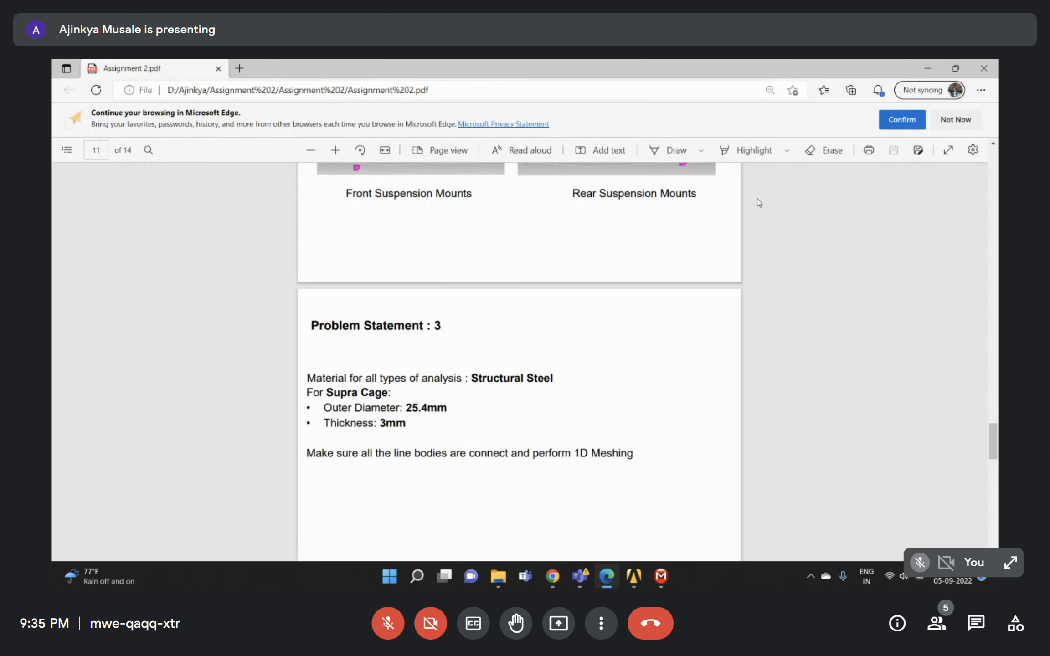
{"action": "left_click", "coordinate": [928, 68]}
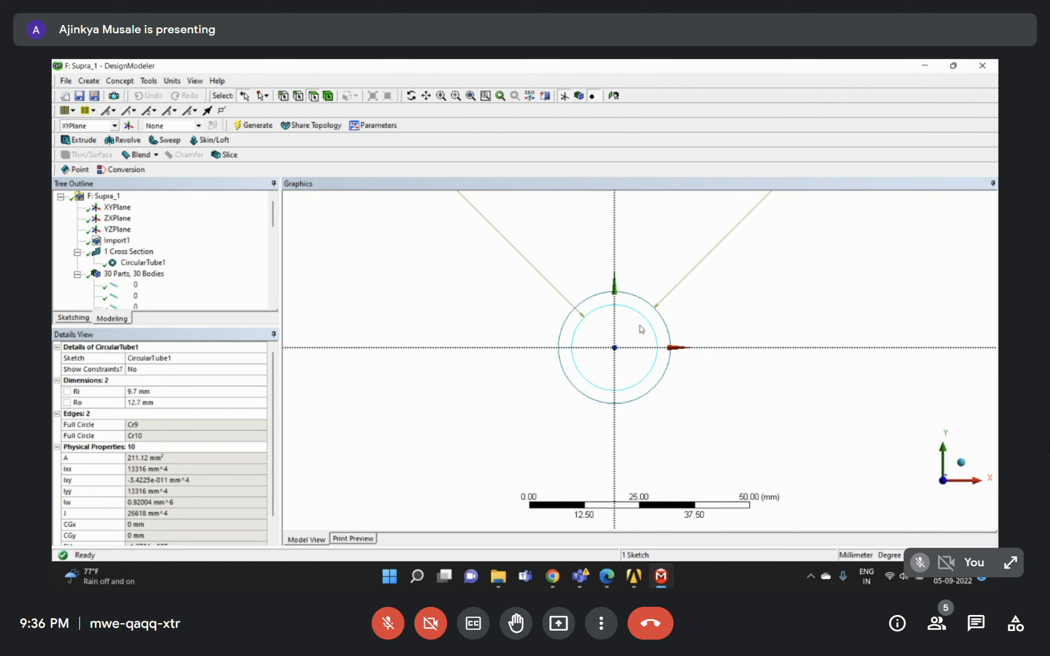
{"action": "middle_click_drag", "start_coordinate": [624, 341], "coordinate": [588, 466], "text": "ctrl"}
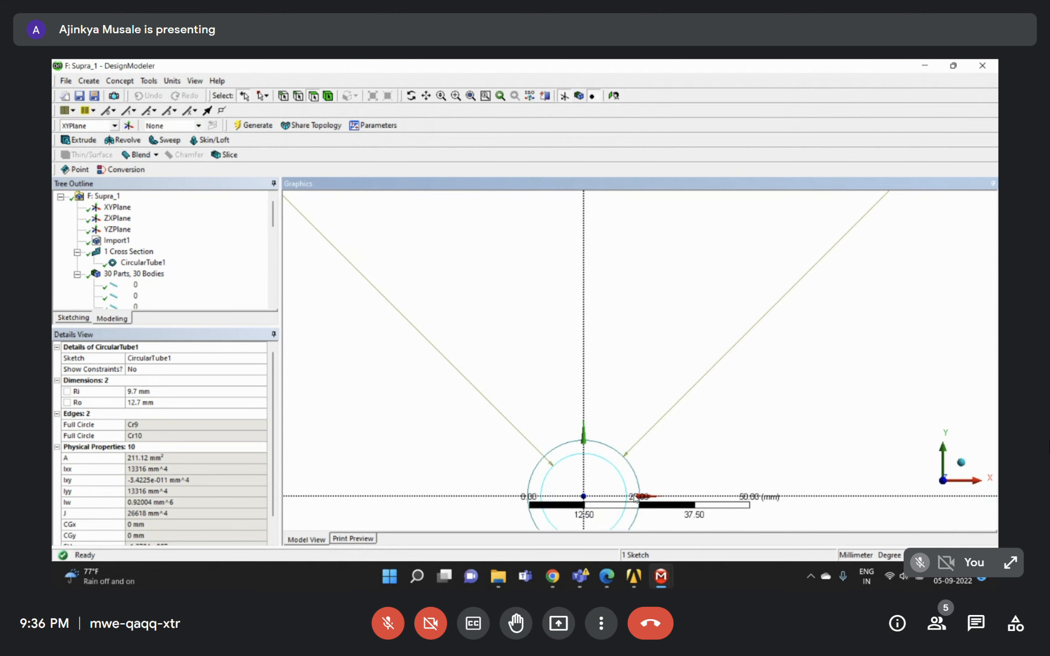
{"action": "middle_click_drag", "start_coordinate": [600, 495], "coordinate": [598, 363], "text": "ctrl"}
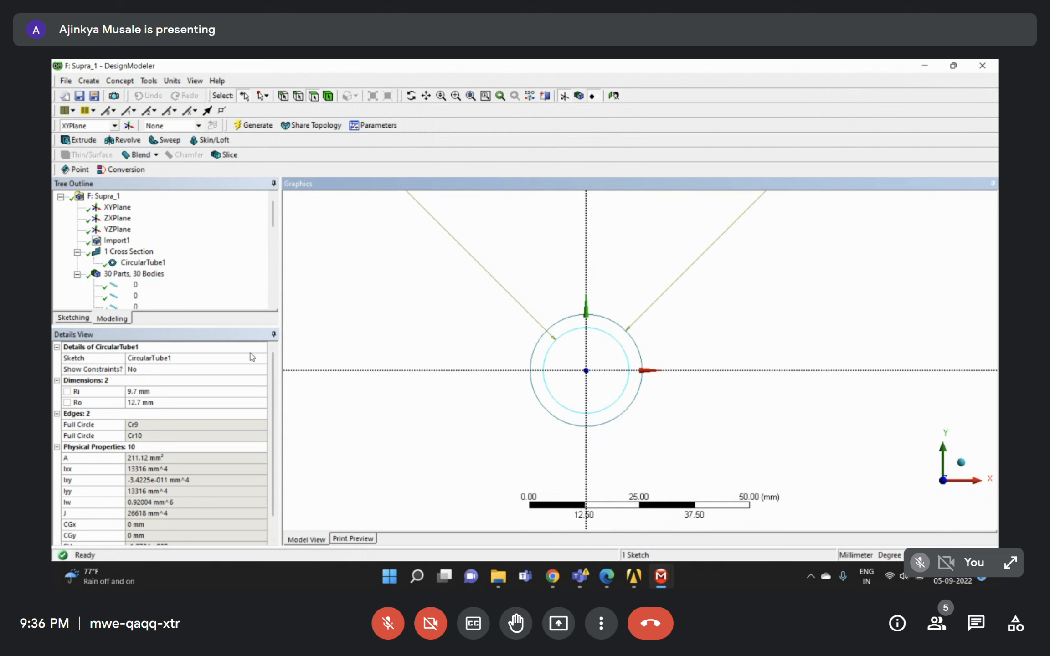
Assign the CircularTube1 cross section to all 30 line bodies of the Supra cage.
{"action": "left_click", "coordinate": [220, 274]}
{"action": "left_click", "coordinate": [129, 285]}
{"action": "scroll", "coordinate": [130, 289], "scroll_direction": "down", "scroll_amount": 7}
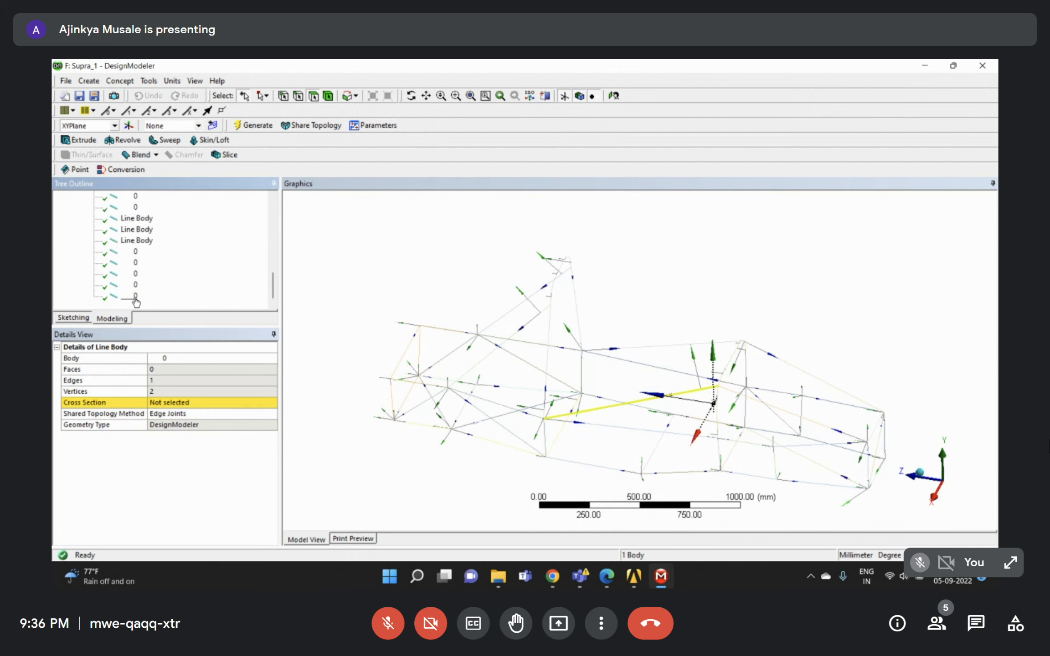
{"action": "left_click", "coordinate": [135, 296], "text": "shift"}
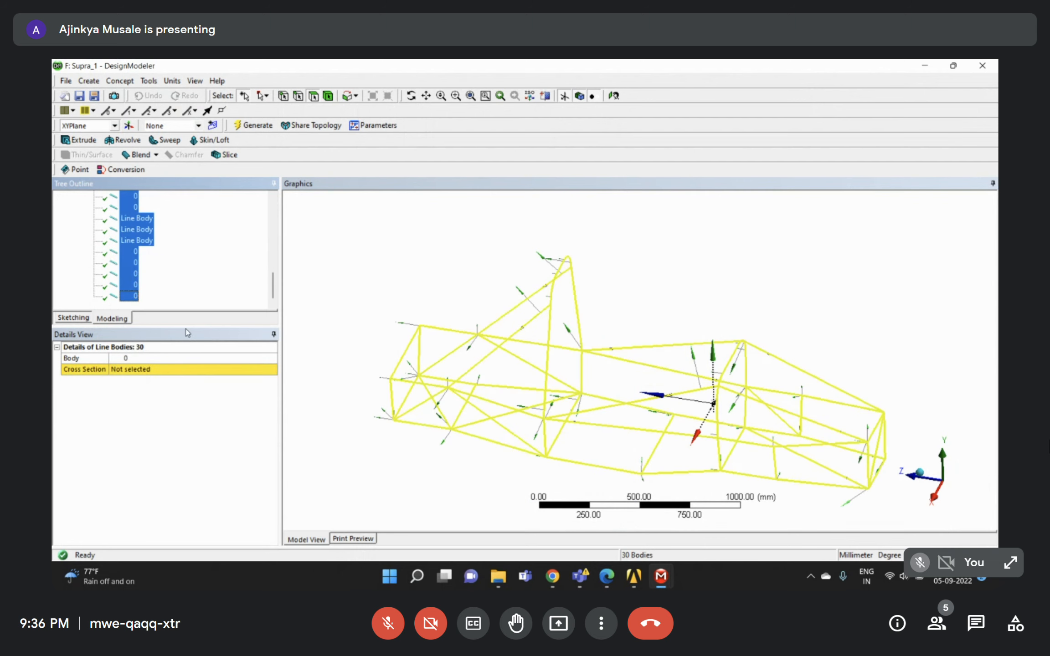
{"action": "left_click", "coordinate": [272, 371]}
{"action": "left_click", "coordinate": [272, 371]}
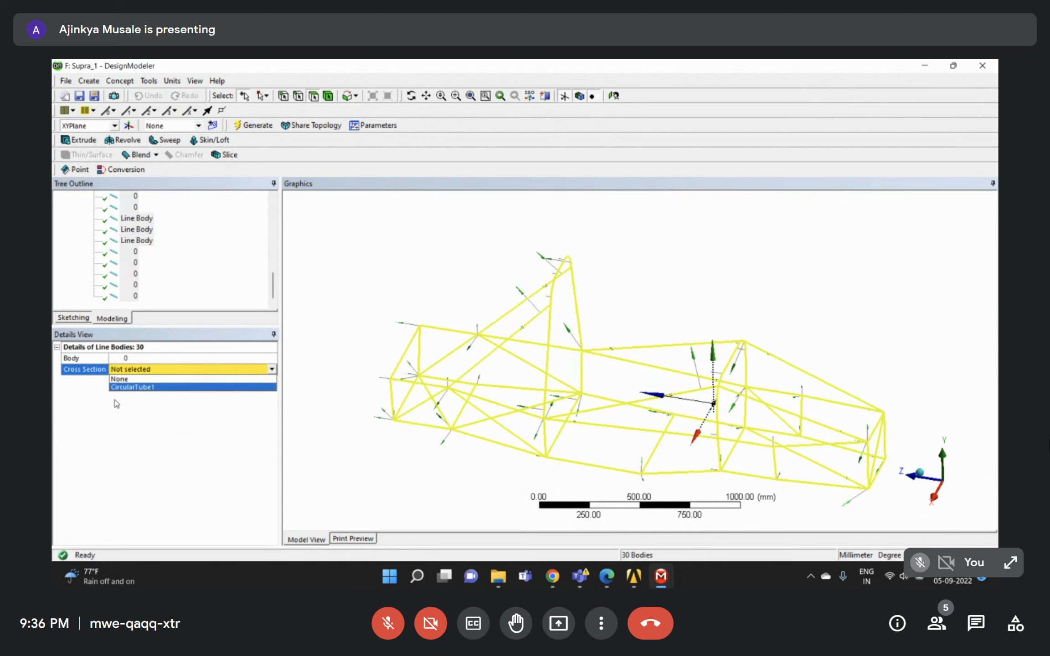
{"action": "left_click", "coordinate": [160, 387]}
Combine all 30 line bodies of the Supra cage into one new part.
{"action": "scroll", "coordinate": [183, 302], "scroll_direction": "up", "scroll_amount": 10}
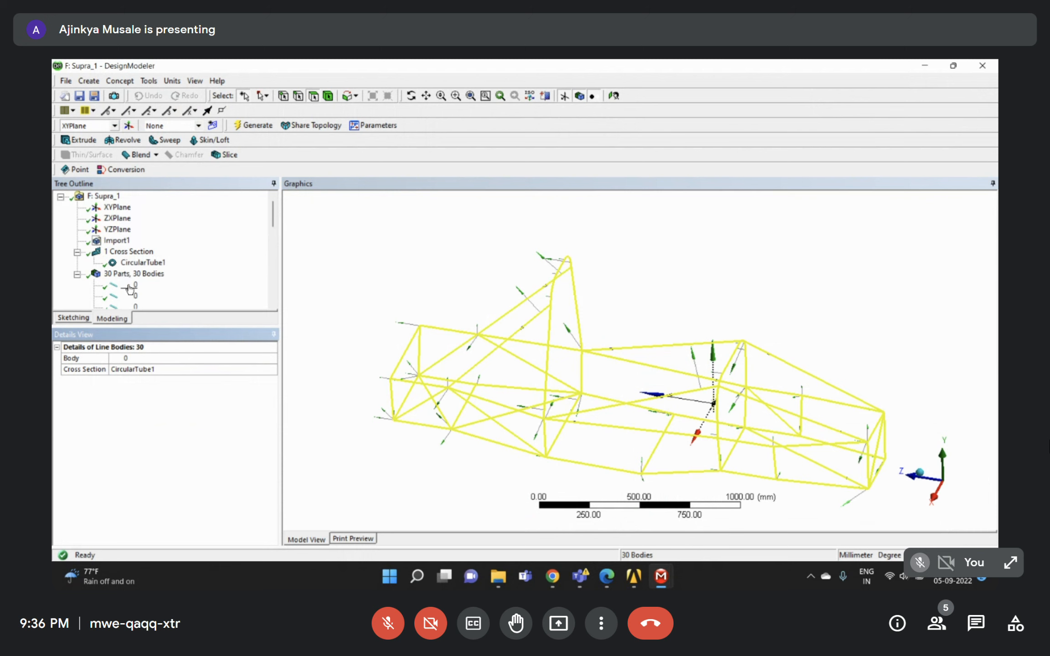
{"action": "left_click", "coordinate": [130, 285]}
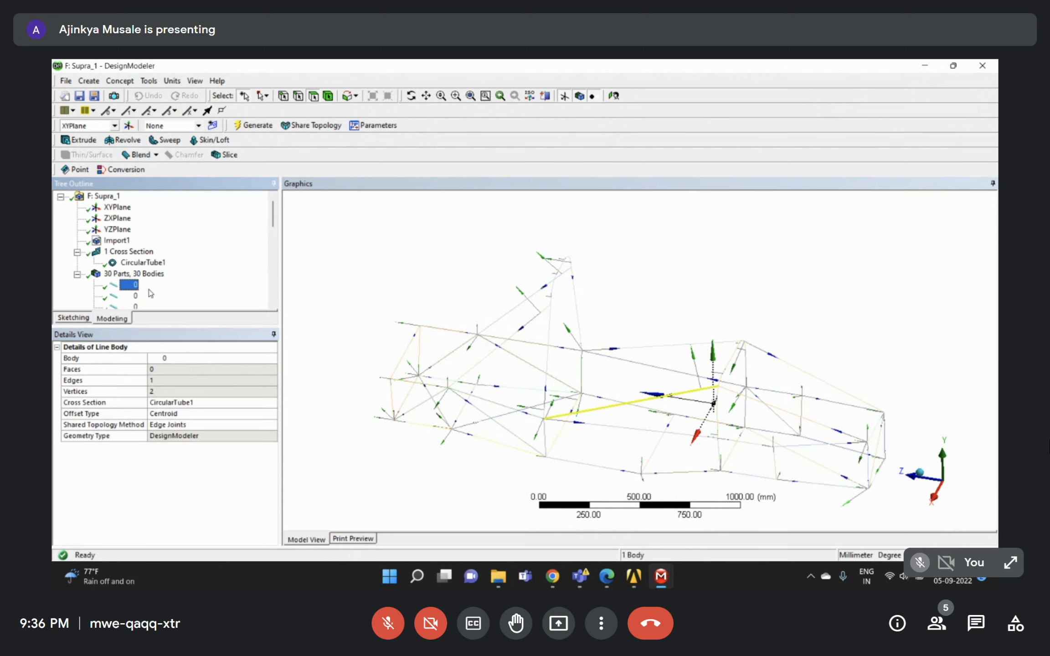
{"action": "scroll", "coordinate": [153, 298], "scroll_direction": "down", "scroll_amount": 9}
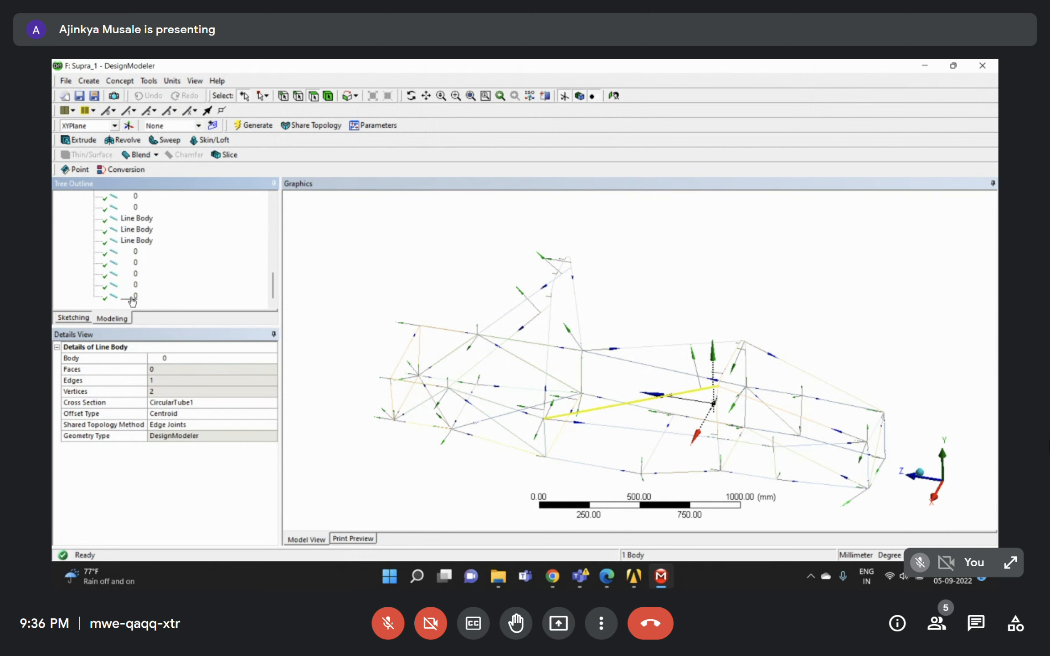
{"action": "left_click", "coordinate": [131, 296], "text": "shift"}
{"action": "right_click", "coordinate": [130, 297]}
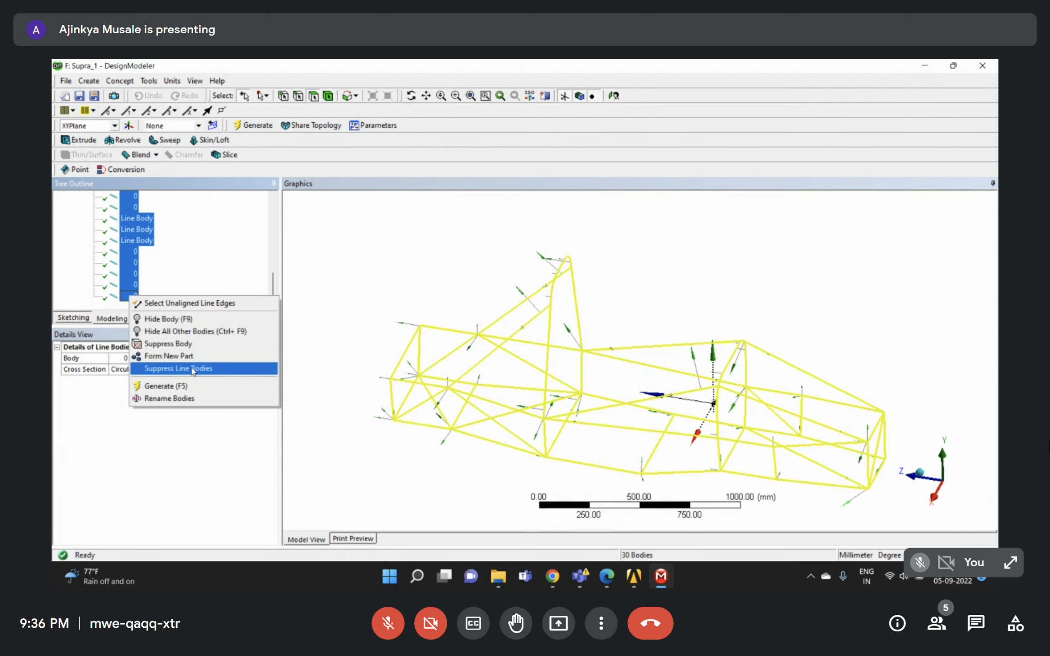
{"action": "left_click", "coordinate": [183, 360]}
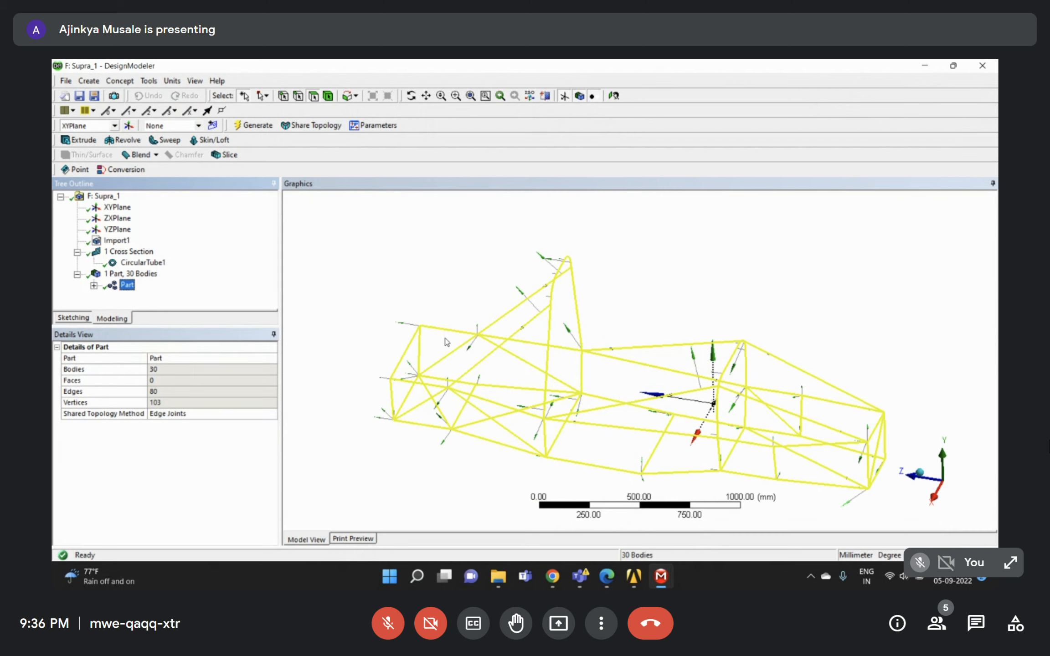
{"action": "middle_click_drag", "start_coordinate": [536, 326], "coordinate": [633, 306]}
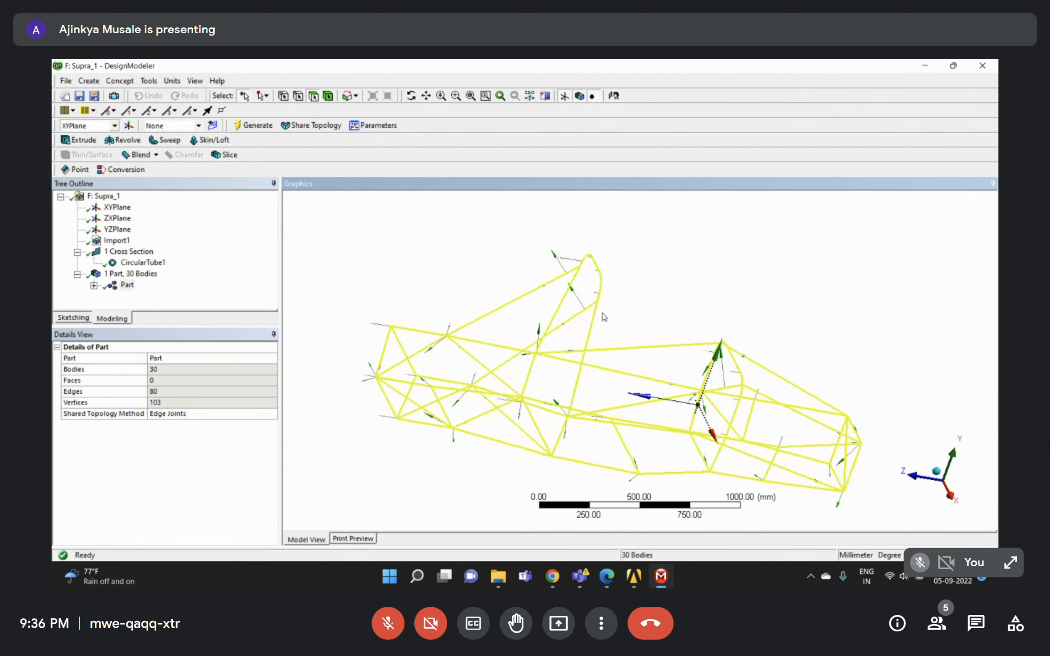
{"action": "left_click", "coordinate": [202, 285]}
Switch to the Session_7 Workbench project and open the Supra_1 model in Mechanical.
{"action": "mouse_move", "coordinate": [637, 582]}
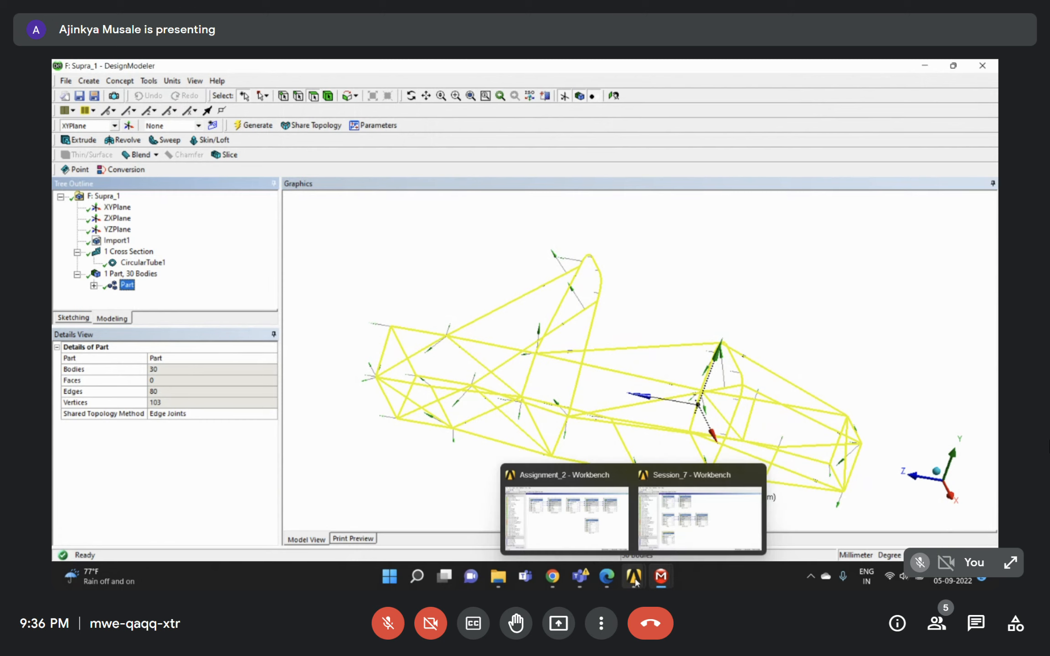
{"action": "left_click", "coordinate": [711, 529]}
{"action": "double_click", "coordinate": [299, 468]}
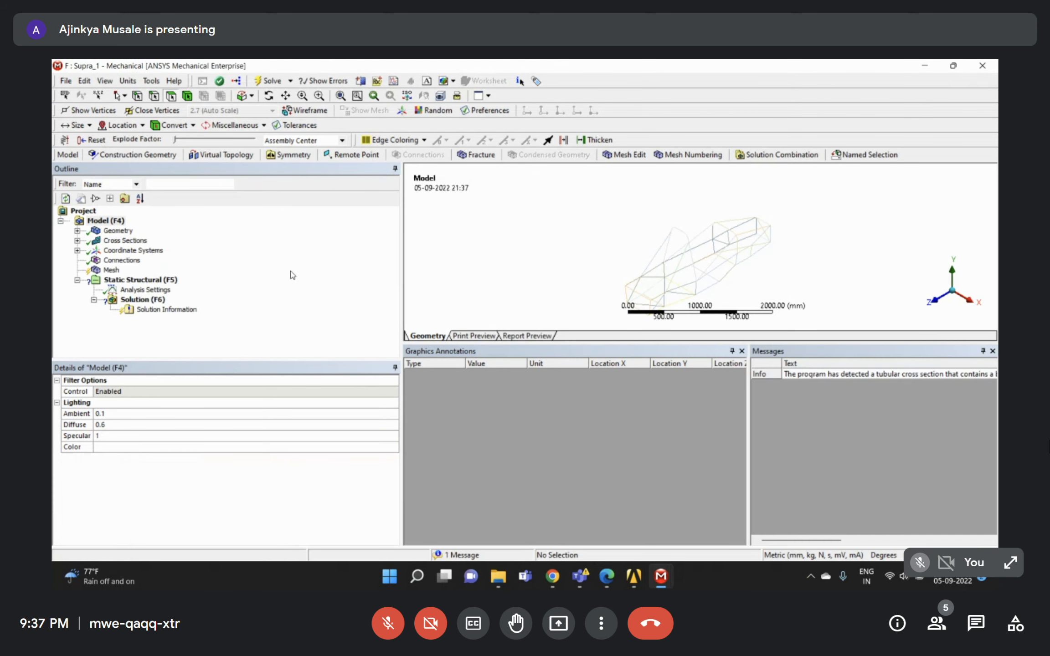
Examine the imported model's part, circular tube cross section dimensions, coordinate systems and connections.
{"action": "left_click", "coordinate": [77, 231]}
{"action": "left_click", "coordinate": [126, 240]}
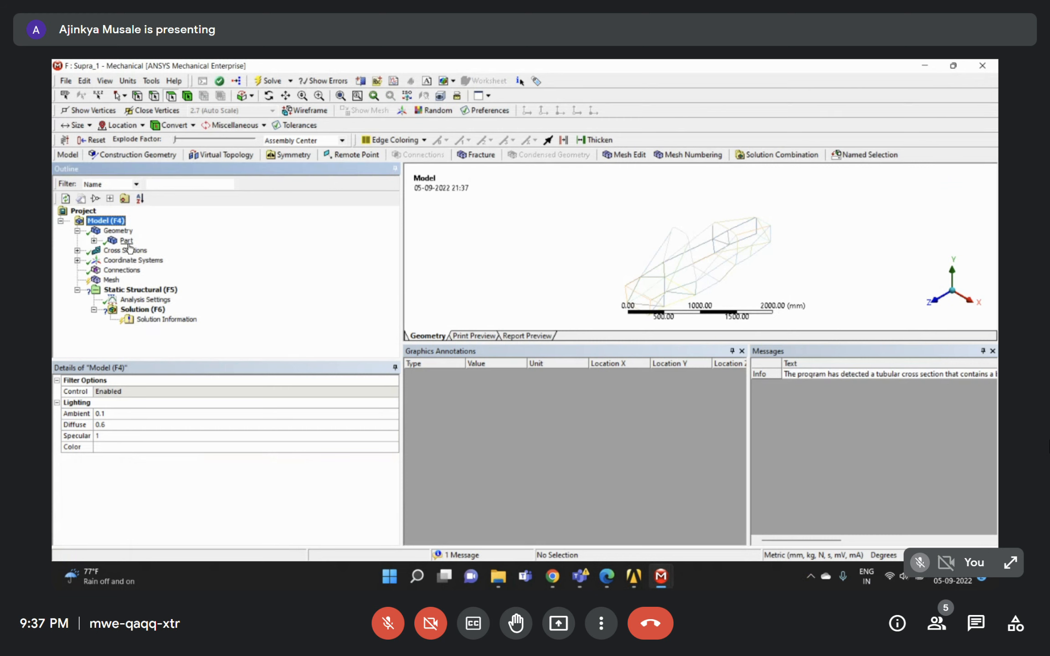
{"action": "left_click", "coordinate": [77, 231]}
{"action": "left_click", "coordinate": [77, 241]}
{"action": "left_click", "coordinate": [139, 250]}
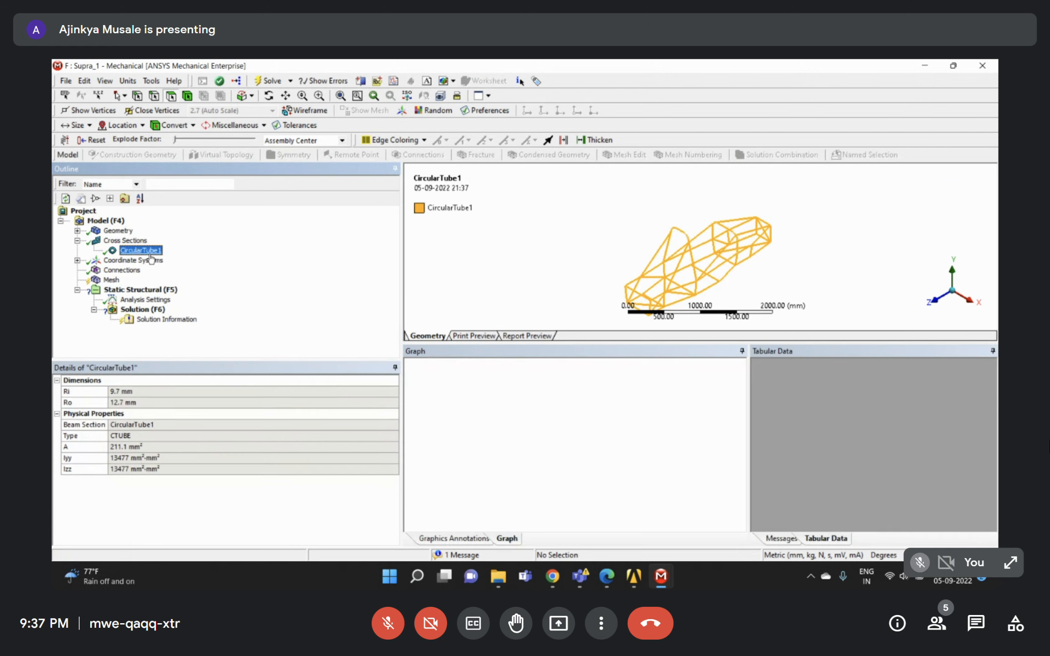
{"action": "left_click", "coordinate": [77, 240]}
{"action": "left_click", "coordinate": [77, 250]}
{"action": "left_click", "coordinate": [77, 250]}
{"action": "left_click", "coordinate": [116, 260]}
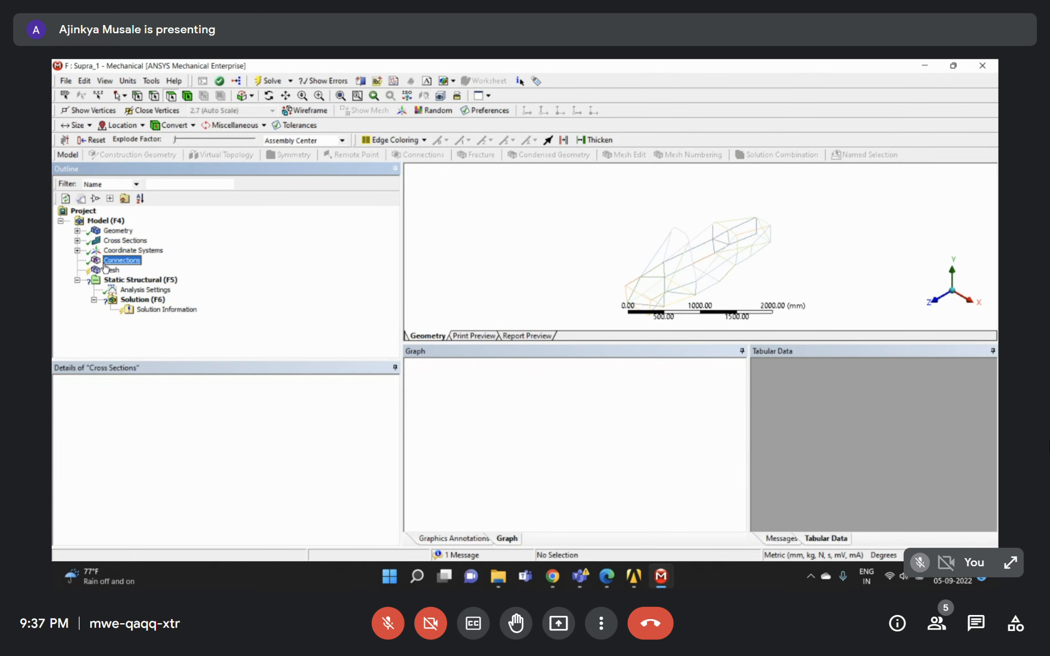
Generate the 1D mesh of the Supra cage with the default mesh settings.
{"action": "left_click", "coordinate": [112, 270]}
{"action": "right_click", "coordinate": [114, 273]}
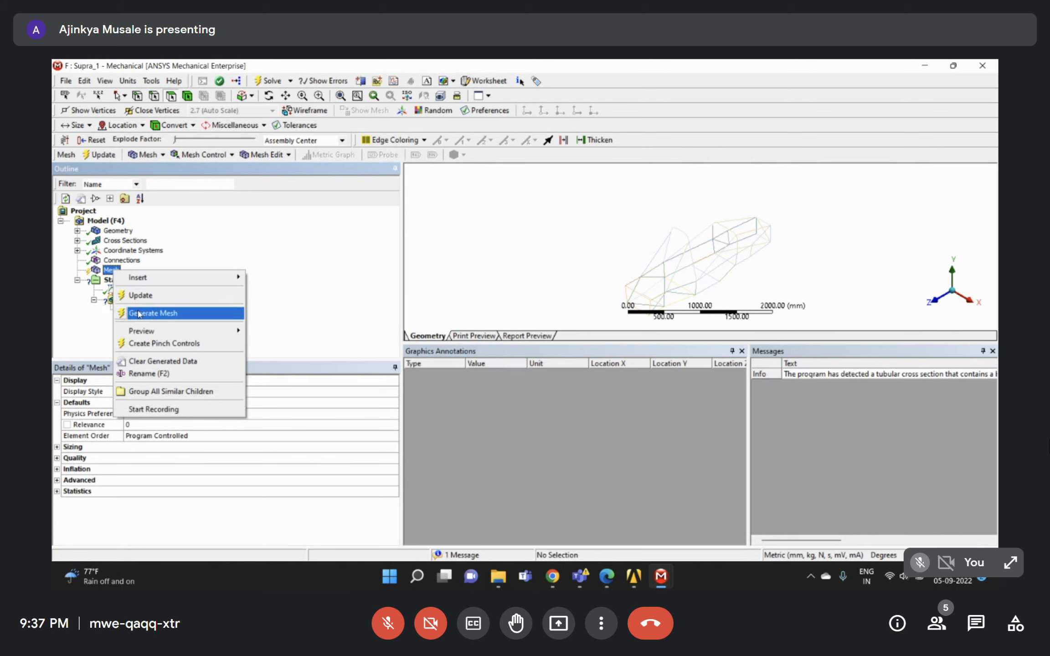
{"action": "left_click", "coordinate": [139, 313]}
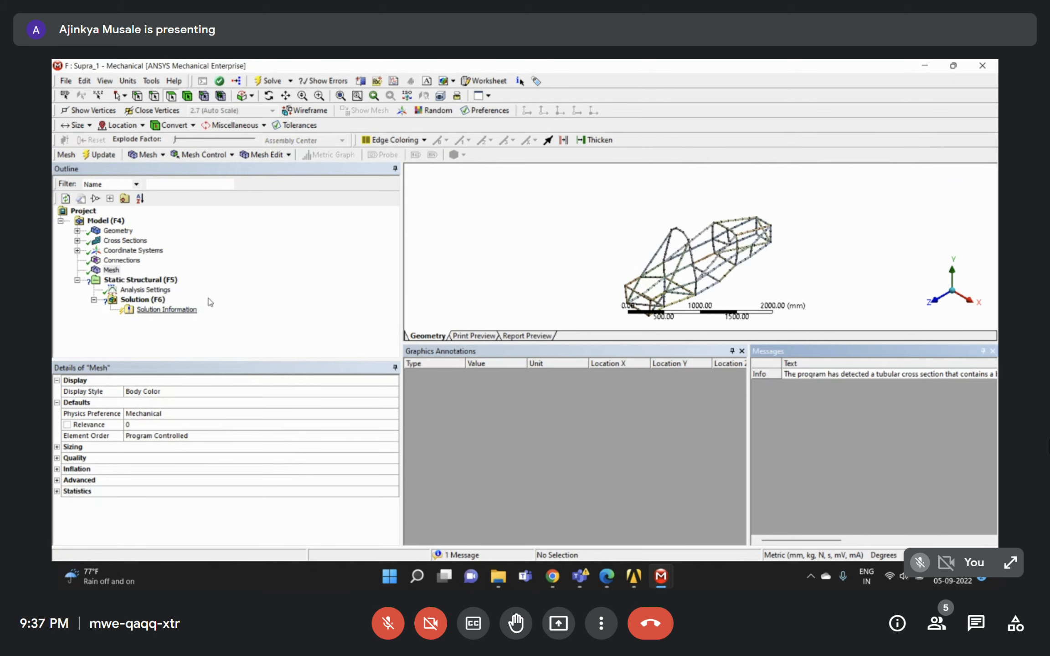
{"action": "middle_click_drag", "start_coordinate": [730, 252], "coordinate": [611, 245]}
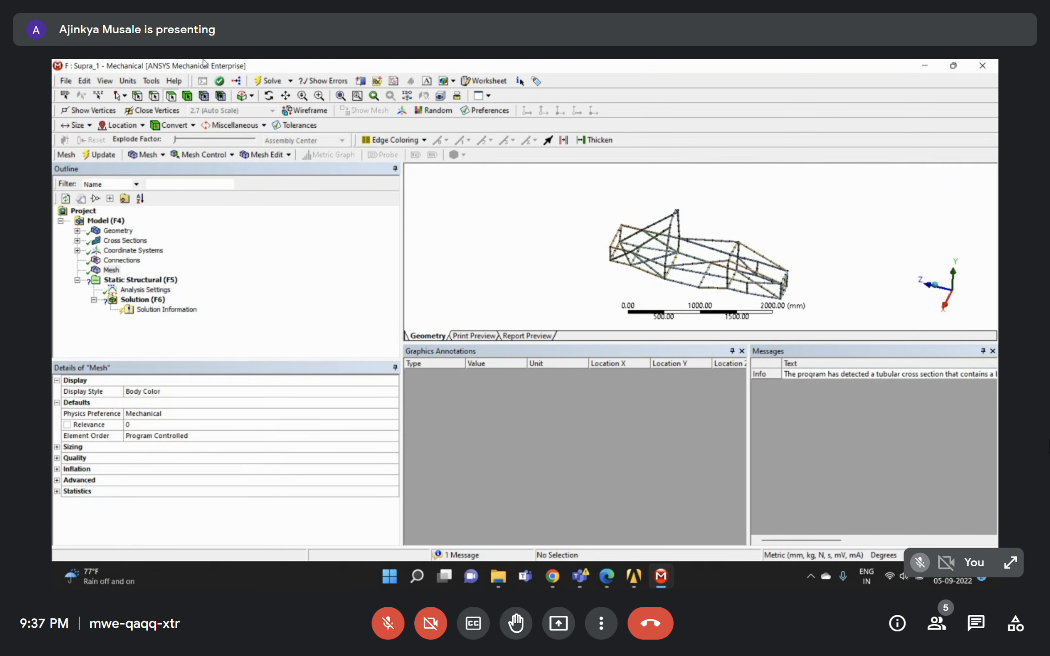
Reset the Mechanical window layout to enlarge the view of the meshed Supra cage.
{"action": "left_click", "coordinate": [105, 81]}
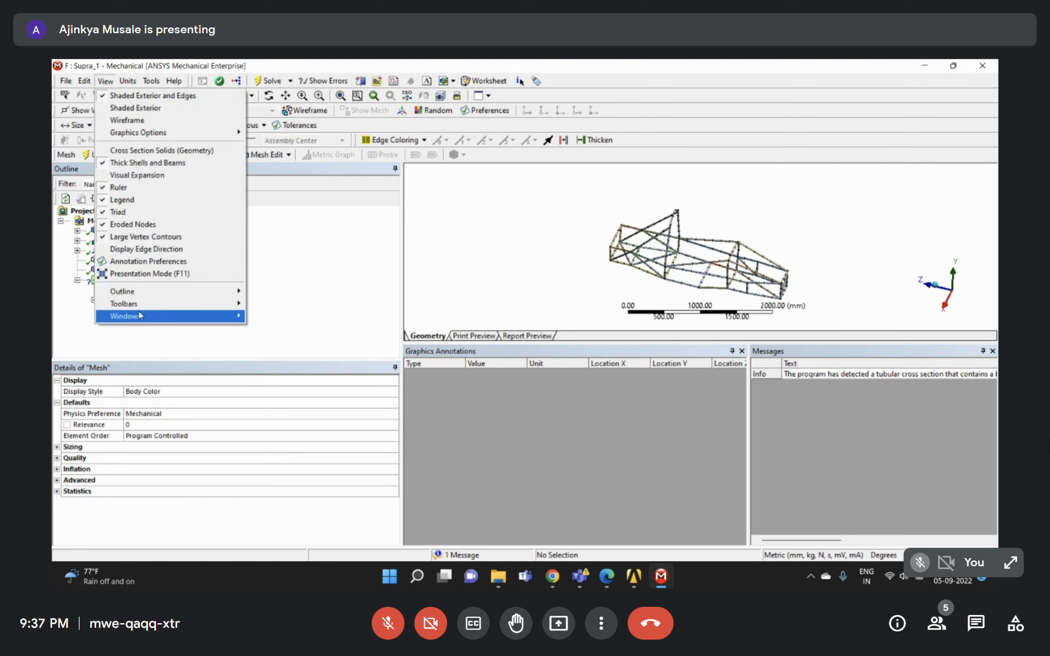
{"action": "mouse_move", "coordinate": [141, 317]}
{"action": "left_click", "coordinate": [292, 403]}
{"action": "middle_click_drag", "start_coordinate": [653, 270], "coordinate": [633, 281]}
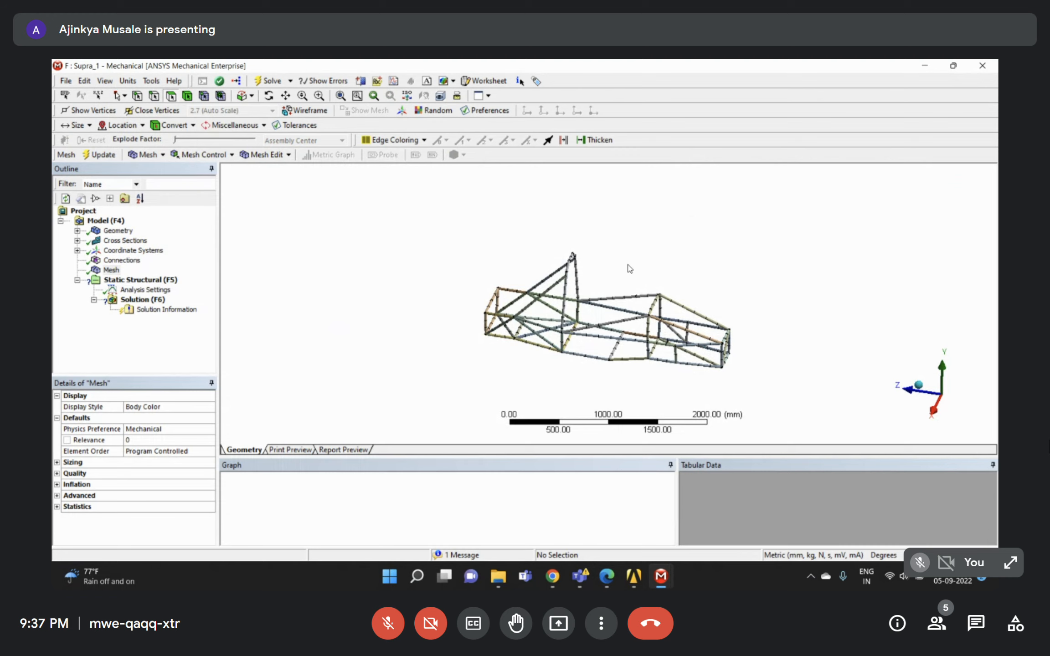
{"action": "mouse_move", "coordinate": [641, 570]}
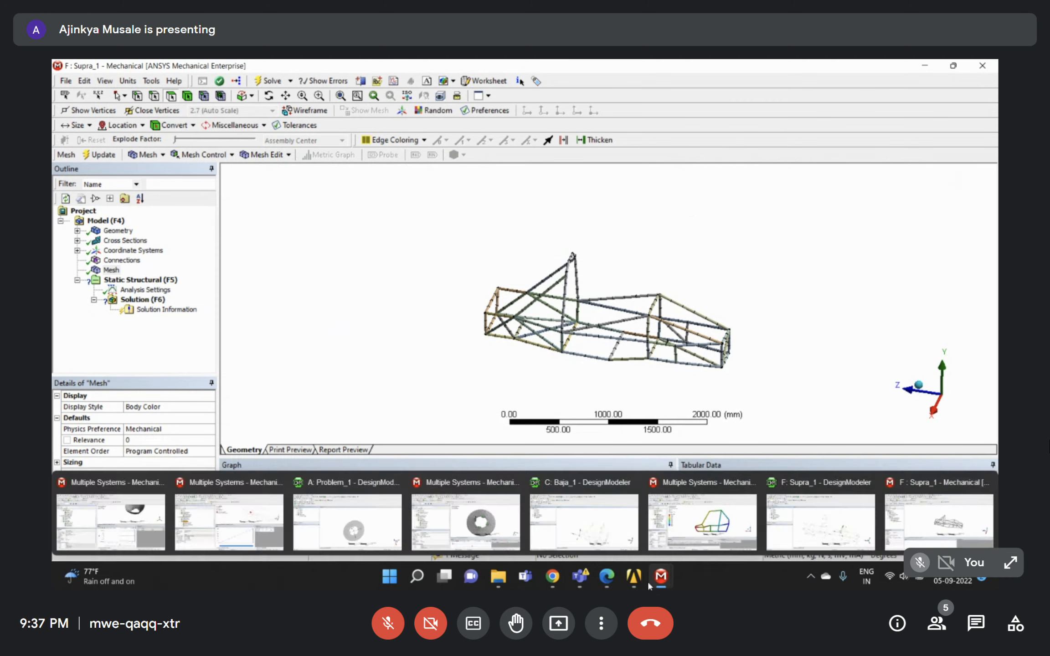
Check the Case 1 force, constraints and front and rear suspension mount locations in the Assignment 2 PDF and return to Mechanical.
{"action": "left_click", "coordinate": [609, 582]}
{"action": "scroll", "coordinate": [567, 393], "scroll_direction": "down", "scroll_amount": 10}
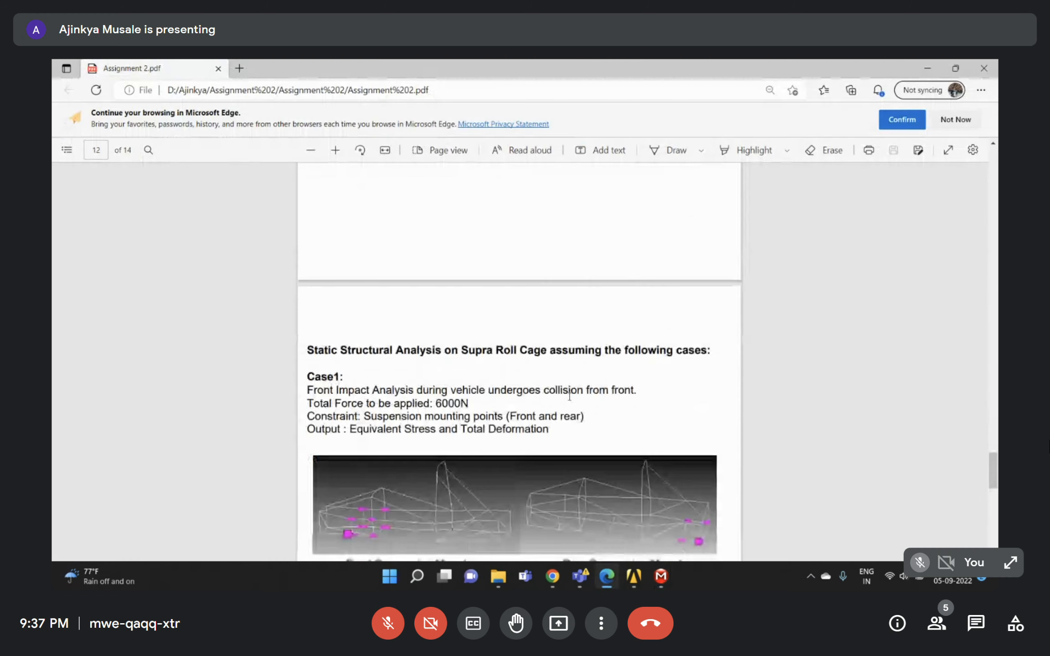
{"action": "scroll", "coordinate": [495, 362], "scroll_direction": "up", "scroll_amount": 3}
{"action": "scroll", "coordinate": [484, 359], "scroll_direction": "up", "scroll_amount": 3}
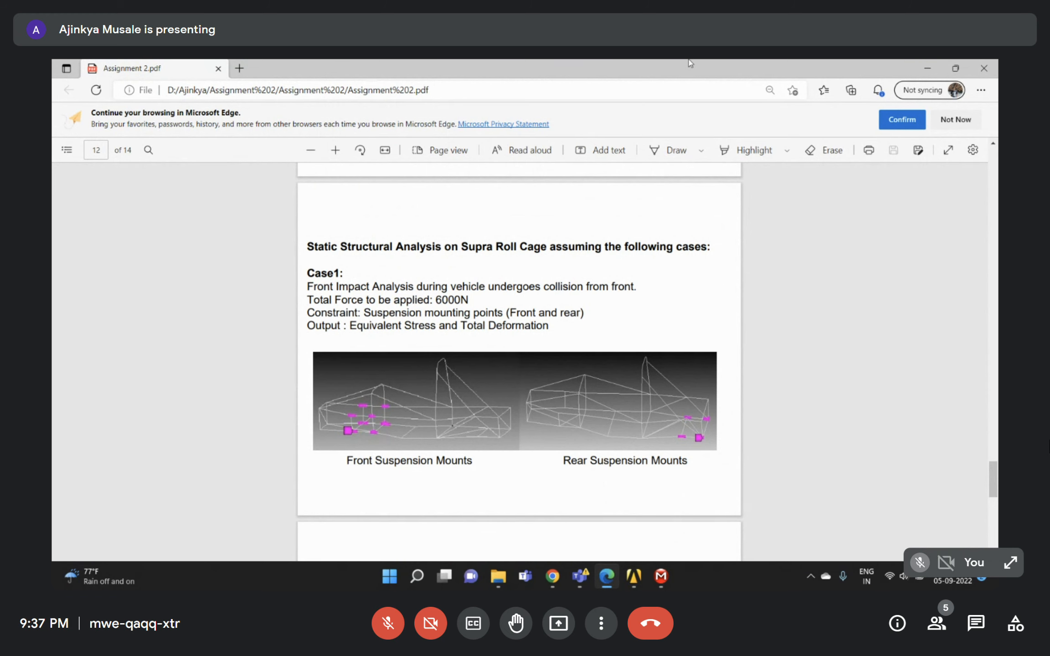
{"action": "left_click", "coordinate": [932, 66]}
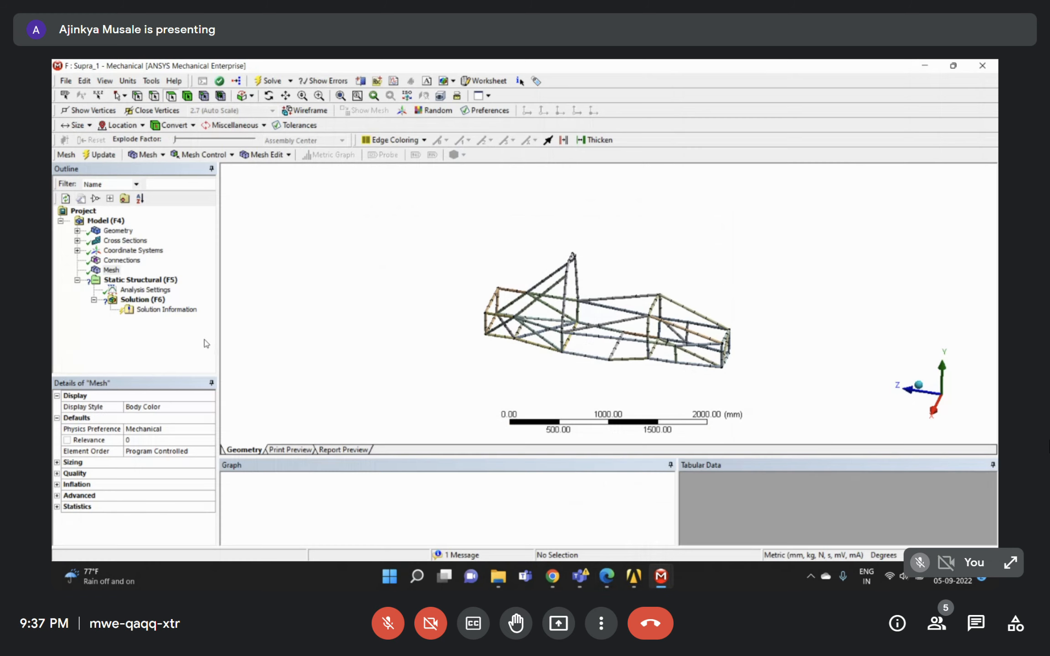
Box-select the mesh nodes at the main hoop's two lower joints and midway along the adjoining tubes on the cage's near side.
{"action": "scroll", "coordinate": [517, 336], "scroll_direction": "up", "scroll_amount": 5}
{"action": "middle_click_drag", "start_coordinate": [617, 371], "coordinate": [666, 342]}
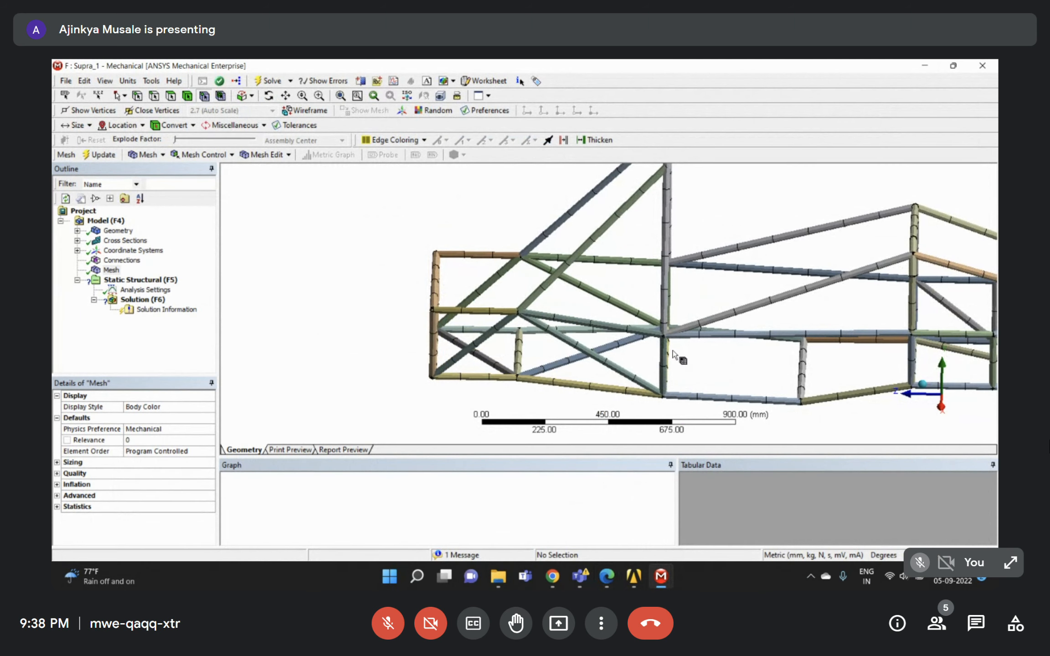
{"action": "middle_click_drag", "start_coordinate": [667, 321], "coordinate": [641, 335]}
{"action": "scroll", "coordinate": [639, 336], "scroll_direction": "up", "scroll_amount": 1}
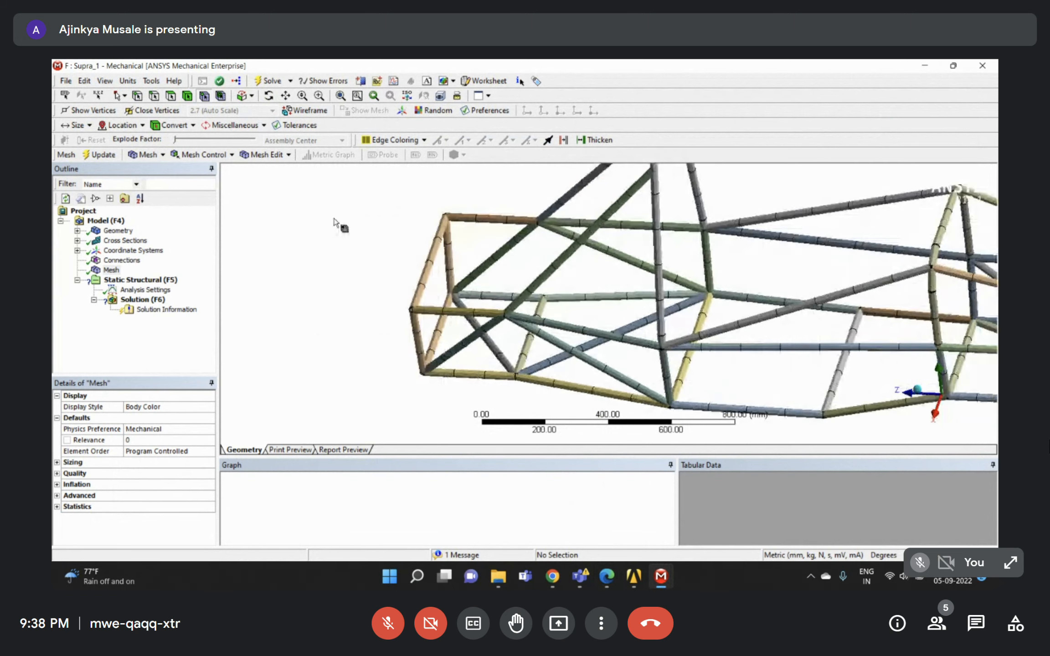
{"action": "left_click", "coordinate": [121, 96]}
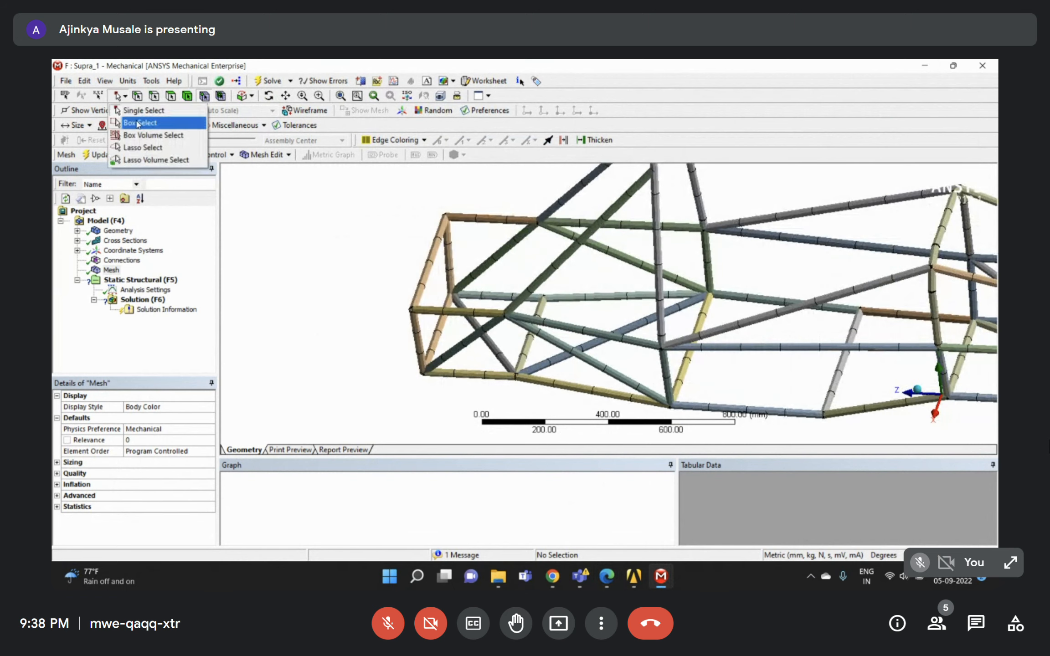
{"action": "left_click", "coordinate": [138, 124]}
{"action": "left_click", "coordinate": [686, 416]}
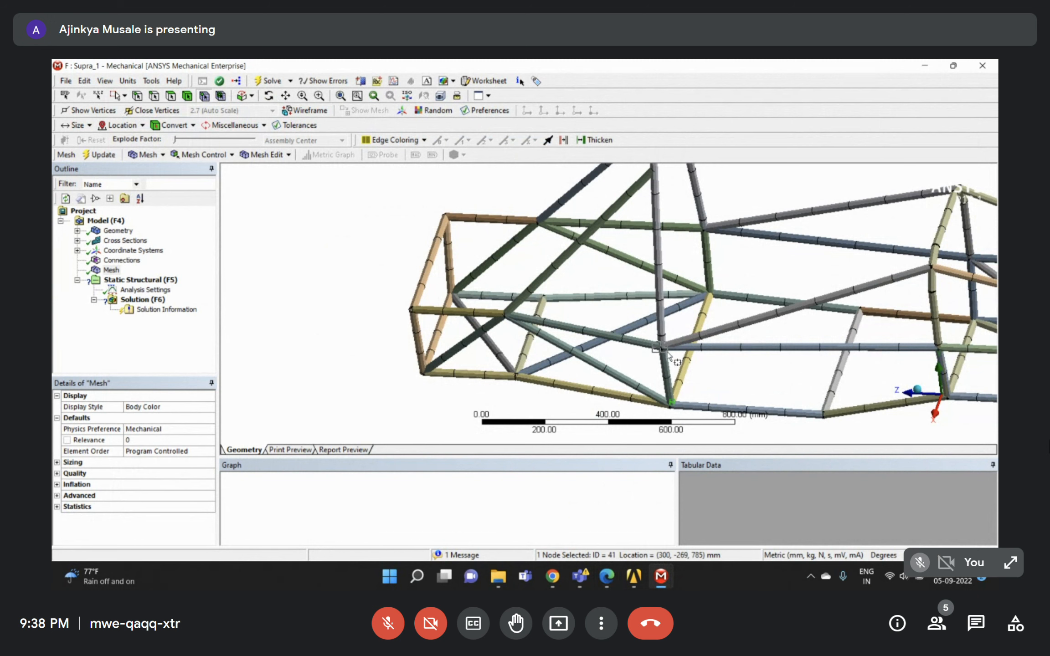
{"action": "left_click", "coordinate": [668, 353], "text": "ctrl"}
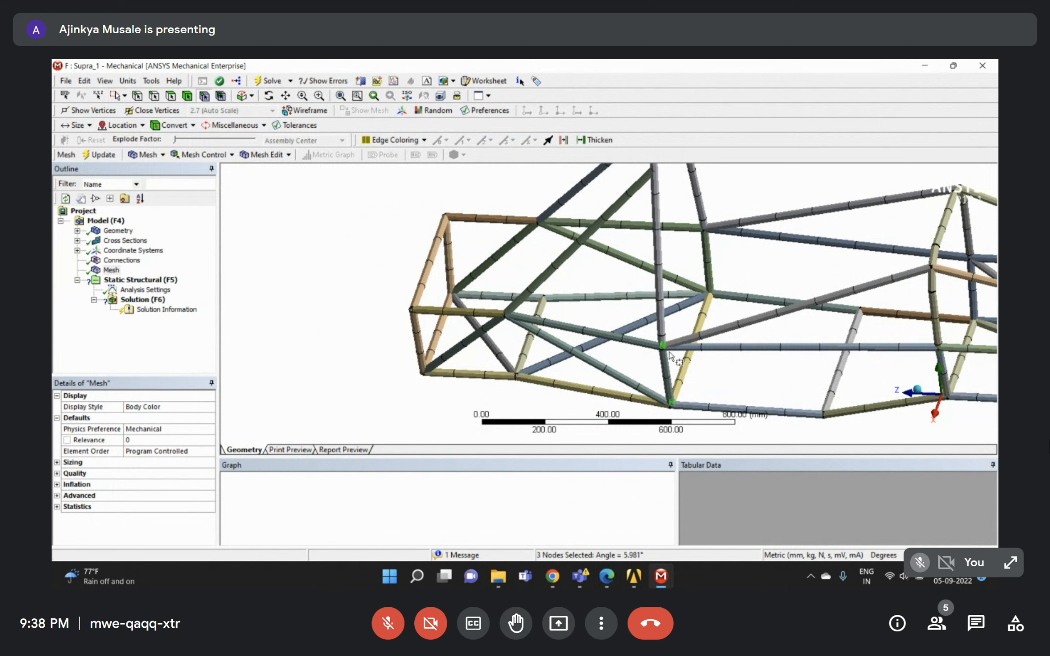
{"action": "left_click", "coordinate": [601, 391], "text": "ctrl"}
Add the far-side mount nodes at the main hoop and midway along its adjoining tubes to the node selection.
{"action": "middle_click_drag", "start_coordinate": [618, 305], "coordinate": [663, 303]}
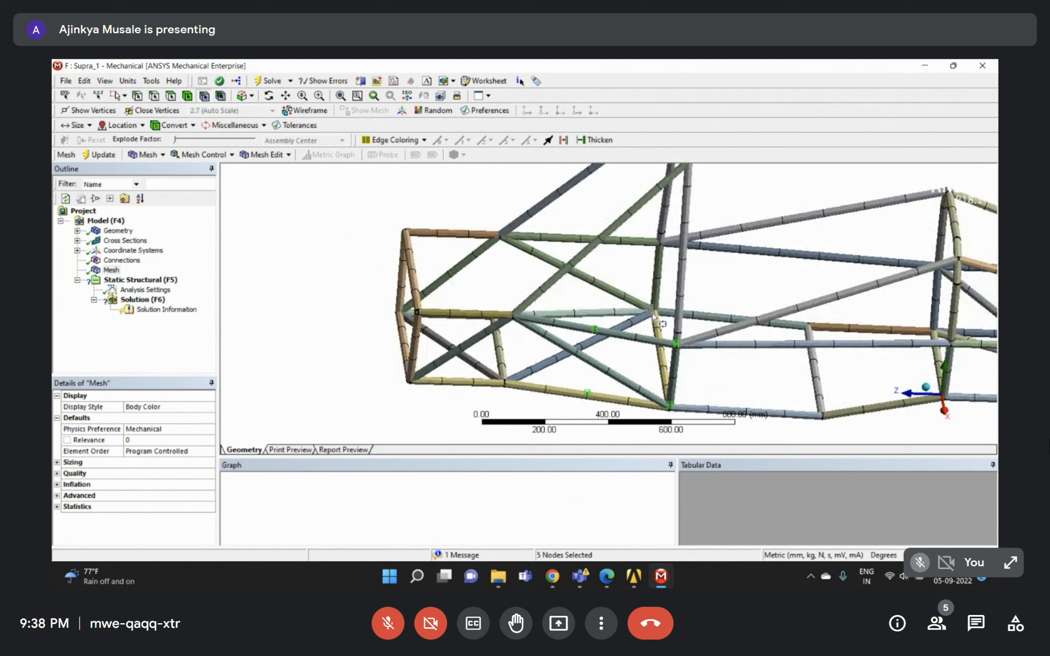
{"action": "left_click", "coordinate": [654, 310], "text": "ctrl"}
{"action": "left_click", "coordinate": [573, 312], "text": "ctrl"}
{"action": "mouse_move", "coordinate": [609, 301]}
{"action": "middle_mouse_down"}
{"action": "mouse_move", "coordinate": [597, 298]}
{"action": "mouse_move", "coordinate": [605, 290]}
{"action": "middle_mouse_up"}
{"action": "left_click", "coordinate": [583, 262], "text": "ctrl"}
{"action": "middle_click_drag", "start_coordinate": [635, 282], "coordinate": [657, 283]}
{"action": "left_click", "coordinate": [660, 266], "text": "ctrl"}
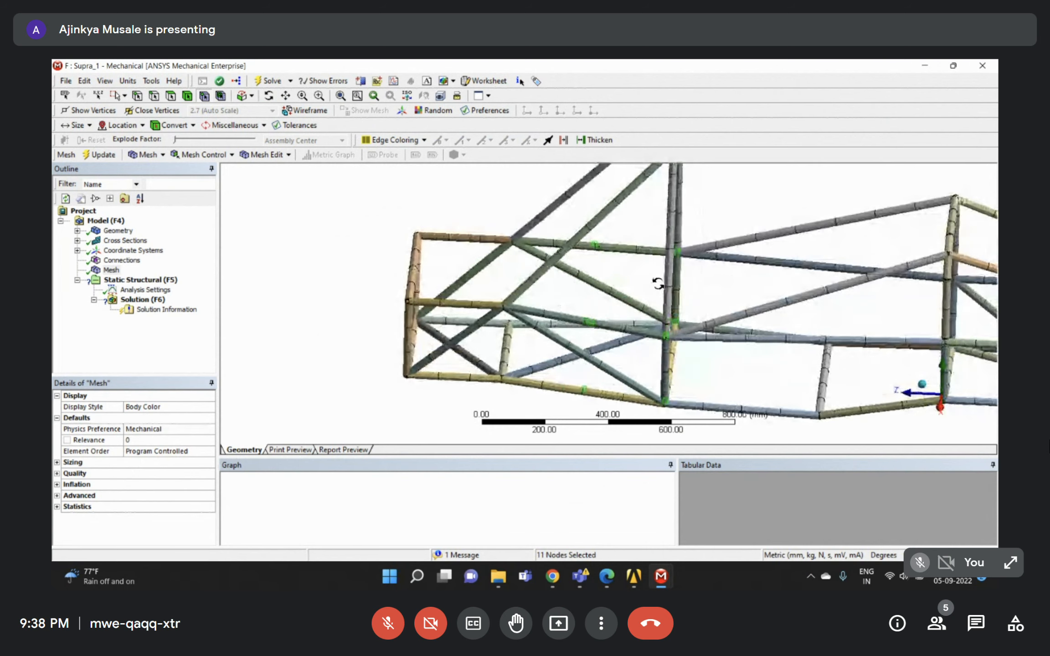
Create a named selection from the selected nodes and rename it Front mounts.
{"action": "right_click", "coordinate": [668, 335]}
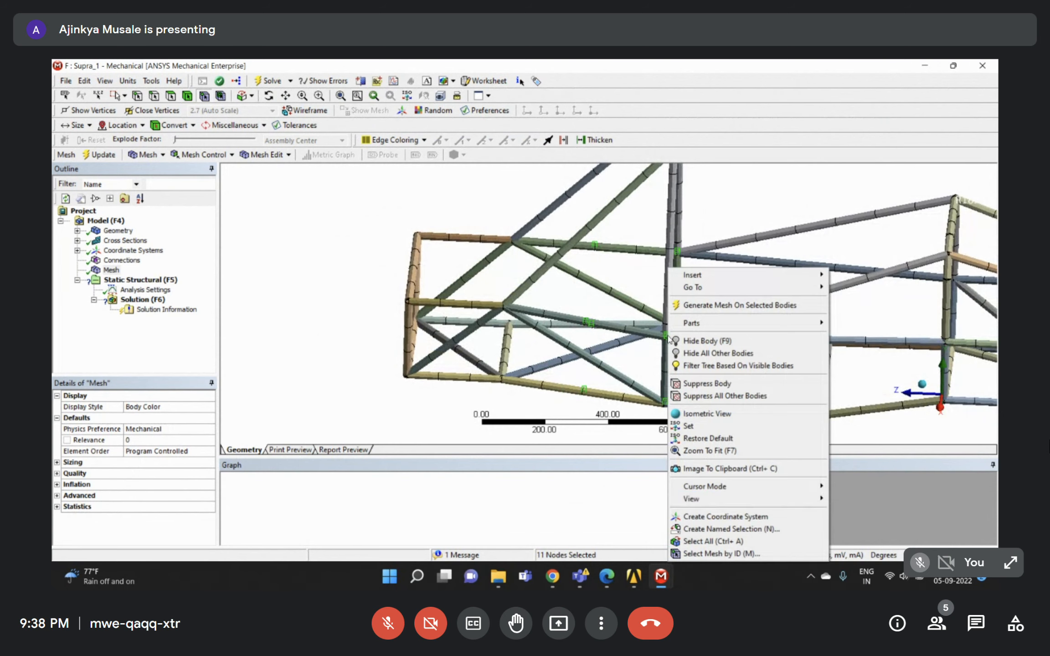
{"action": "left_click", "coordinate": [734, 530]}
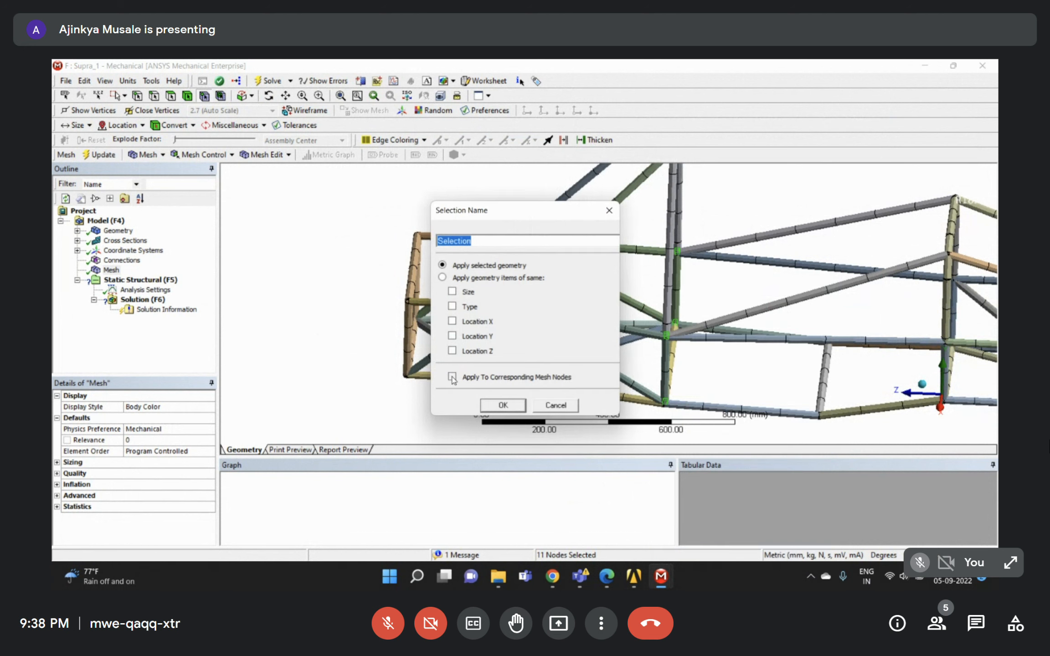
{"action": "left_click", "coordinate": [503, 406]}
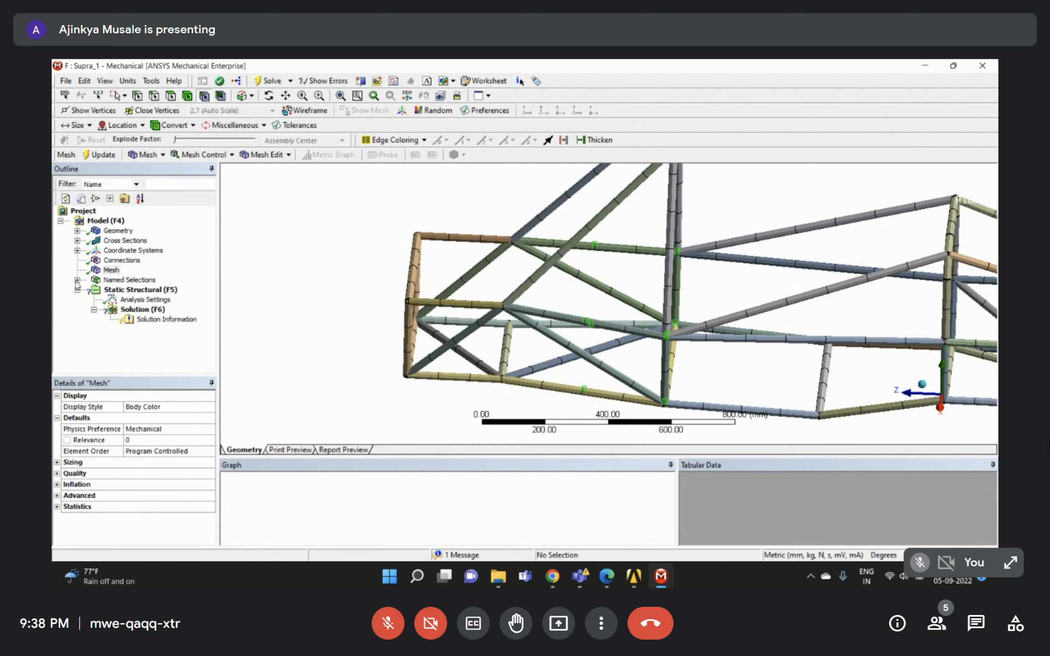
{"action": "left_click", "coordinate": [133, 289]}
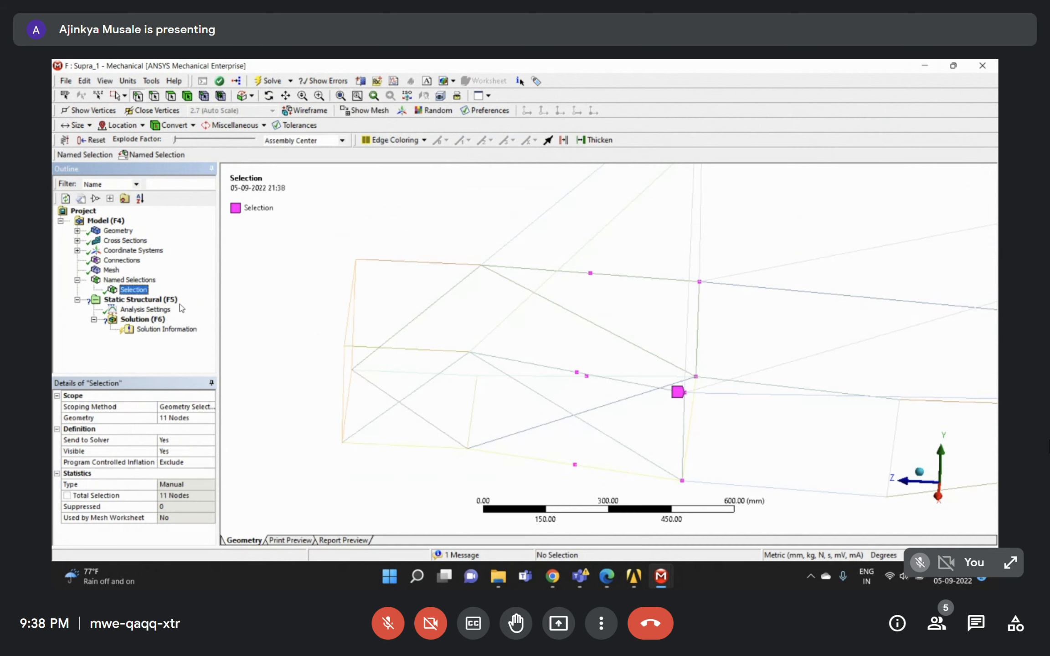
{"action": "right_click", "coordinate": [135, 289]}
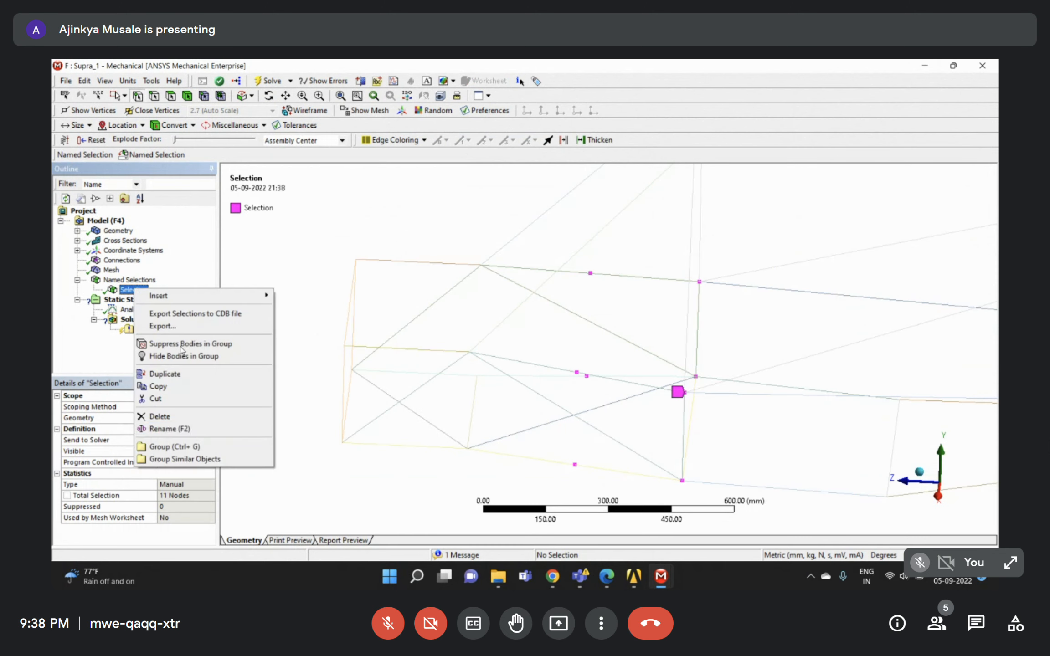
{"action": "left_click", "coordinate": [198, 431]}
{"action": "type", "text": "Fr"}
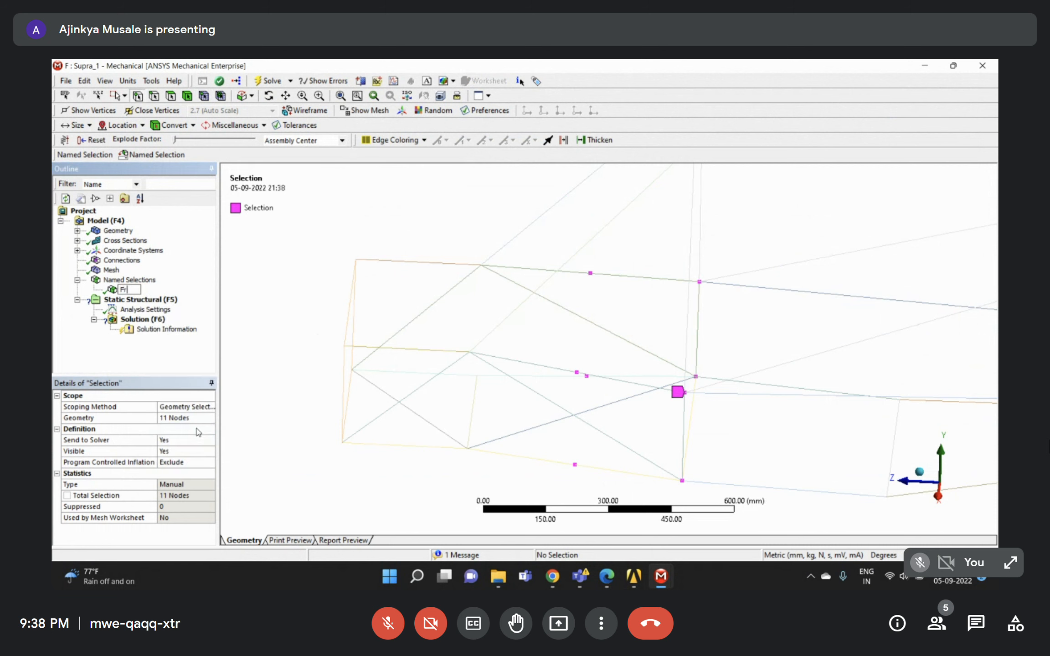
{"action": "type", "text": "ont mou"}
{"action": "key", "text": "Return"}
Compare the meshed cage and its Front mounts nodes with the front and rear suspension mount pictures in the Assignment 2 PDF.
{"action": "scroll", "coordinate": [761, 301], "scroll_direction": "down", "scroll_amount": 3}
{"action": "middle_click_drag", "start_coordinate": [828, 381], "coordinate": [797, 395]}
{"action": "left_click", "coordinate": [111, 270]}
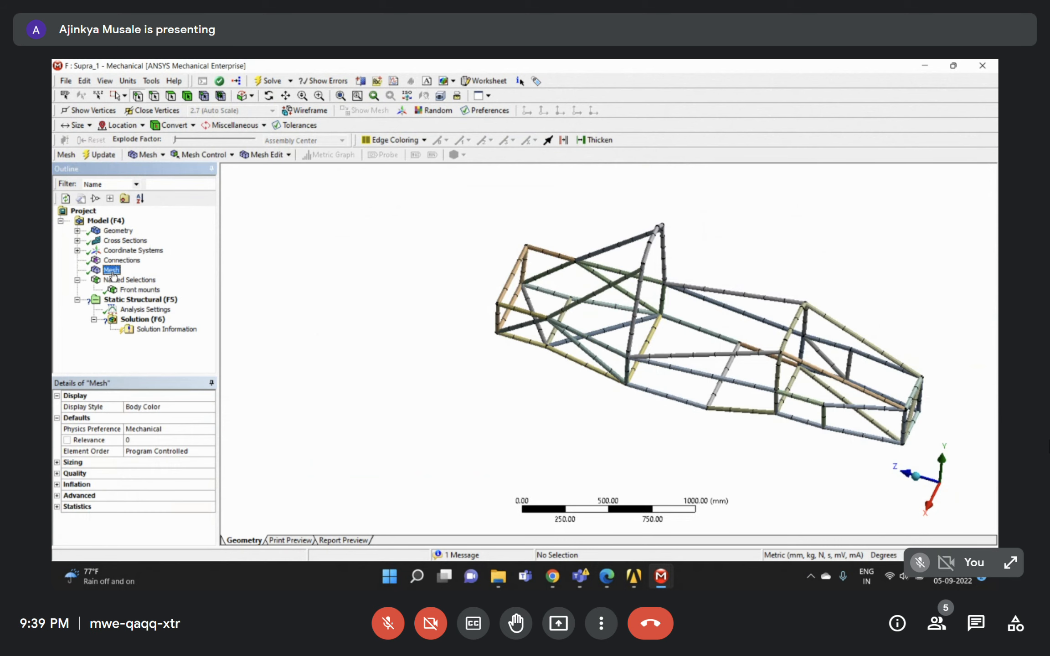
{"action": "scroll", "coordinate": [857, 412], "scroll_direction": "down", "scroll_amount": 3}
{"action": "mouse_move", "coordinate": [824, 397]}
{"action": "middle_mouse_down"}
{"action": "mouse_move", "coordinate": [886, 295]}
{"action": "mouse_move", "coordinate": [862, 401]}
{"action": "mouse_move", "coordinate": [831, 407]}
{"action": "mouse_move", "coordinate": [820, 391]}
{"action": "middle_mouse_up"}
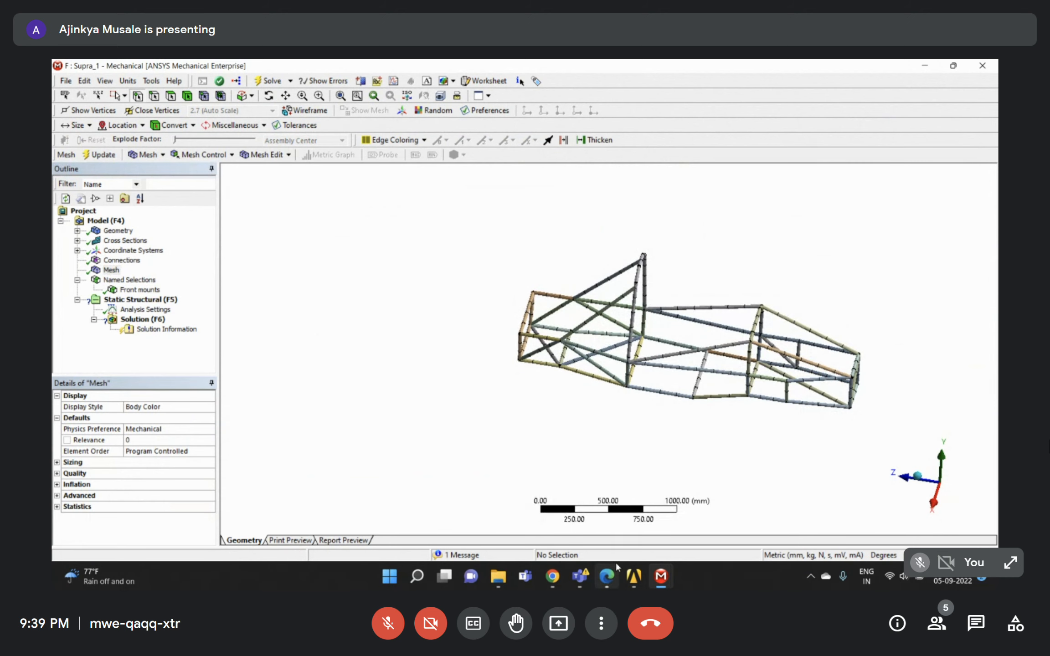
{"action": "left_click", "coordinate": [611, 579]}
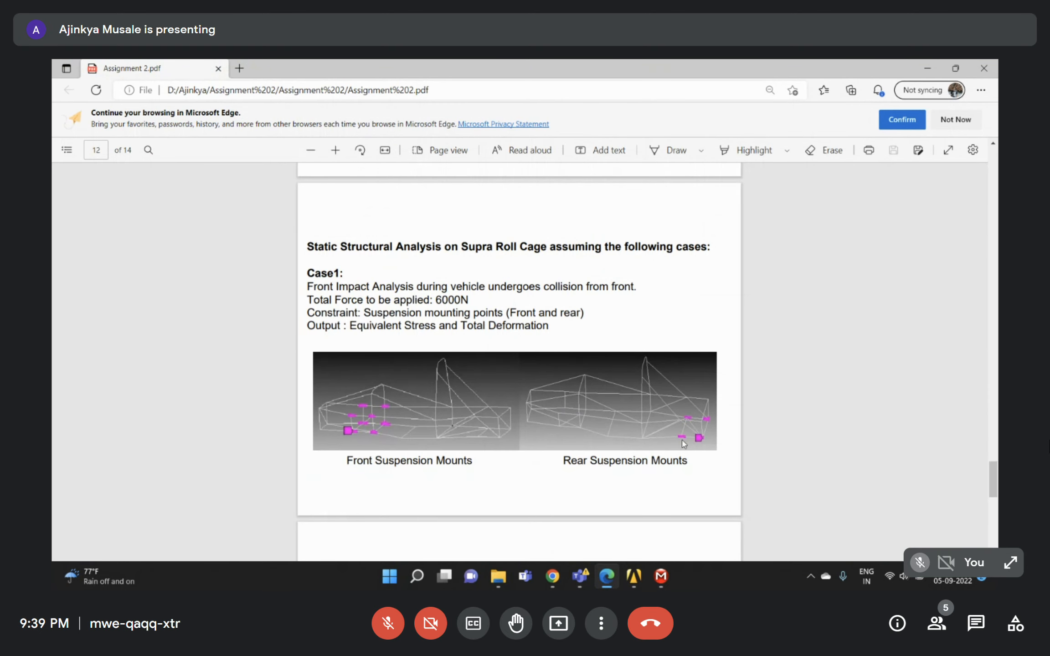
{"action": "left_click", "coordinate": [660, 577]}
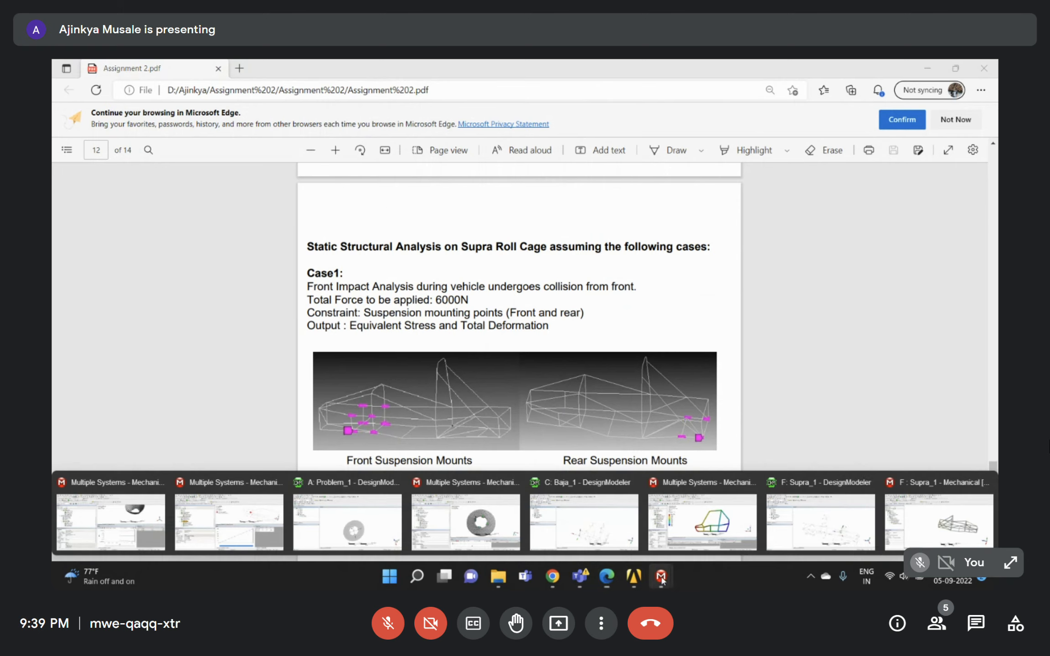
{"action": "left_click", "coordinate": [938, 527]}
{"action": "middle_click_drag", "start_coordinate": [909, 492], "coordinate": [548, 427]}
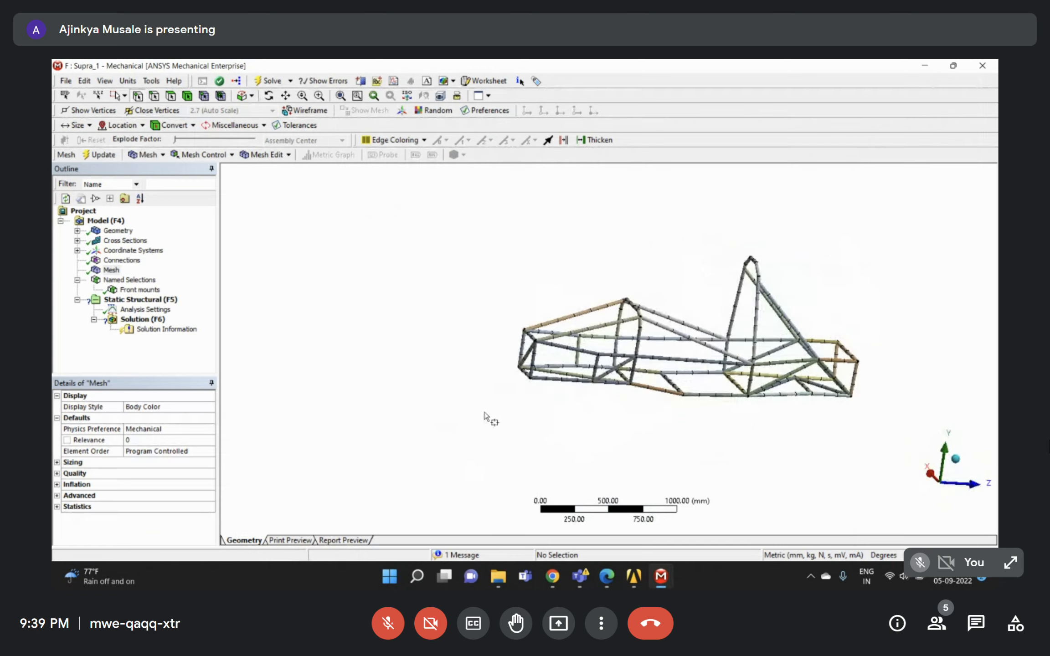
{"action": "middle_click_drag", "start_coordinate": [744, 339], "coordinate": [657, 349]}
{"action": "left_click", "coordinate": [606, 577]}
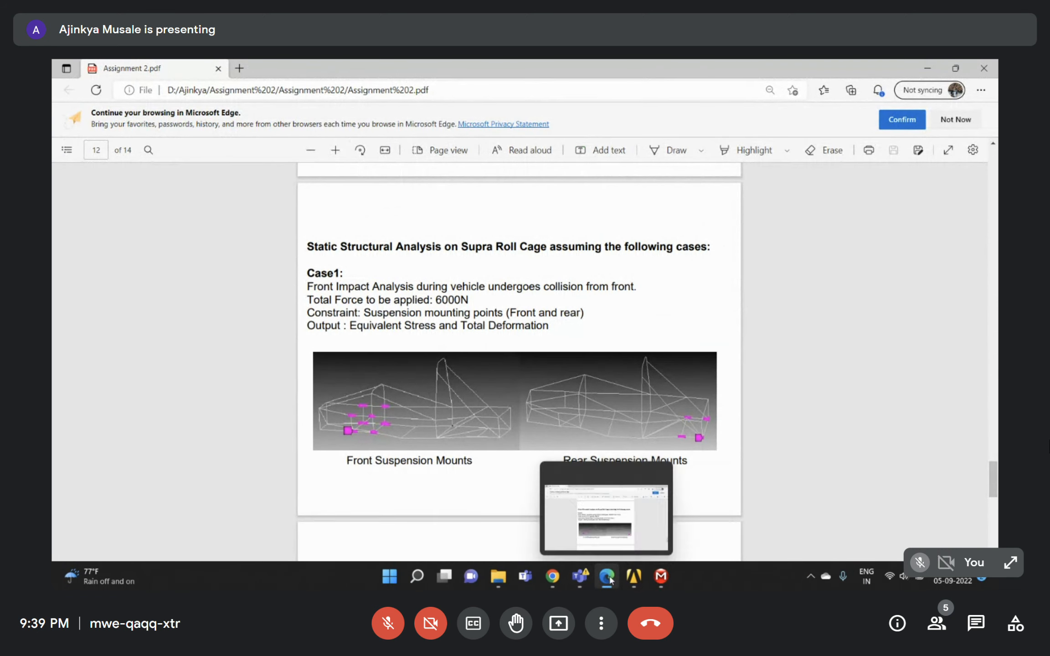
{"action": "left_click", "coordinate": [661, 577]}
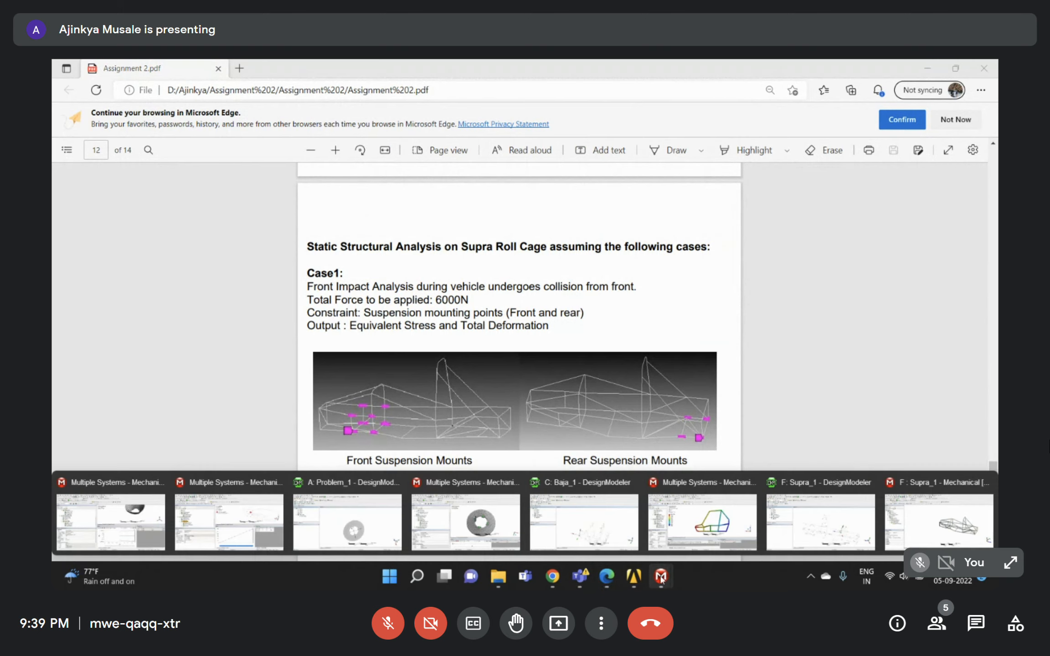
{"action": "left_click", "coordinate": [917, 517]}
{"action": "left_click", "coordinate": [140, 289]}
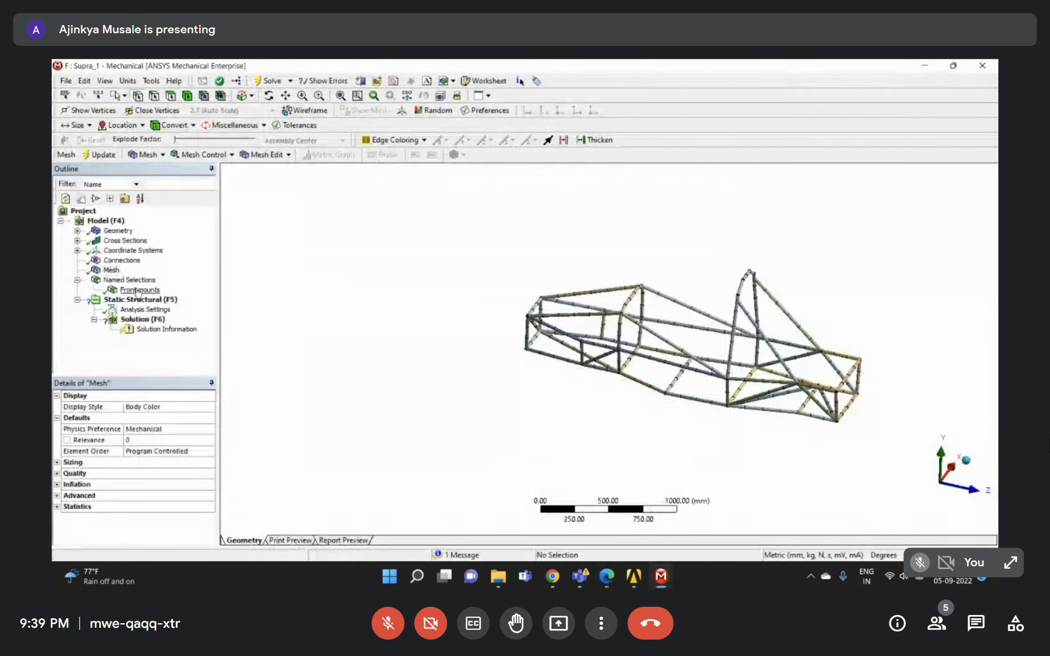
{"action": "right_click_drag", "start_coordinate": [690, 267], "coordinate": [876, 450]}
{"action": "mouse_move", "coordinate": [787, 409]}
{"action": "middle_mouse_down"}
{"action": "mouse_move", "coordinate": [789, 420]}
{"action": "mouse_move", "coordinate": [799, 403]}
{"action": "middle_mouse_up"}
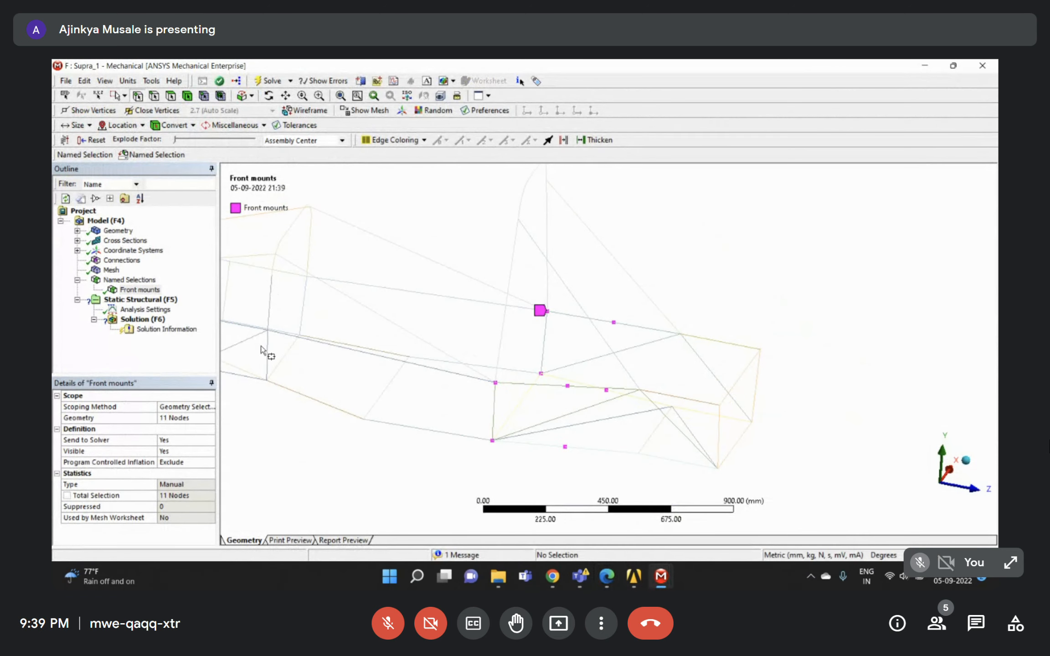
Rescope the Front mounts named selection to the four mesh nodes at the bottom corners of the cage's end bay behind the main hoop.
{"action": "left_click", "coordinate": [157, 290]}
{"action": "left_click", "coordinate": [172, 419]}
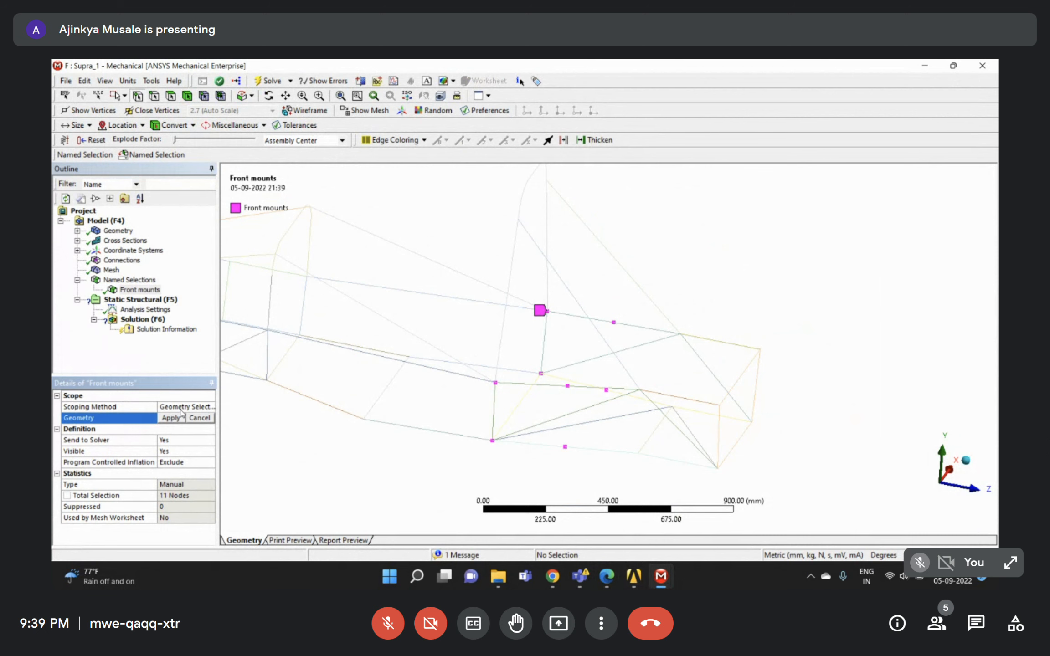
{"action": "right_click_drag", "start_coordinate": [591, 339], "coordinate": [700, 438]}
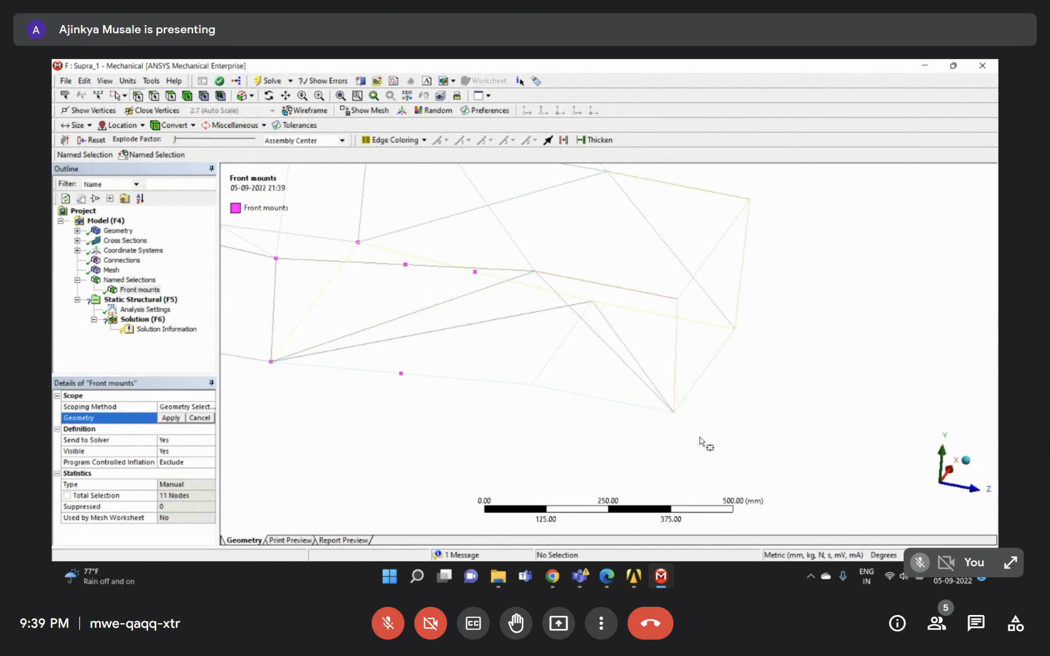
{"action": "left_click", "coordinate": [542, 397]}
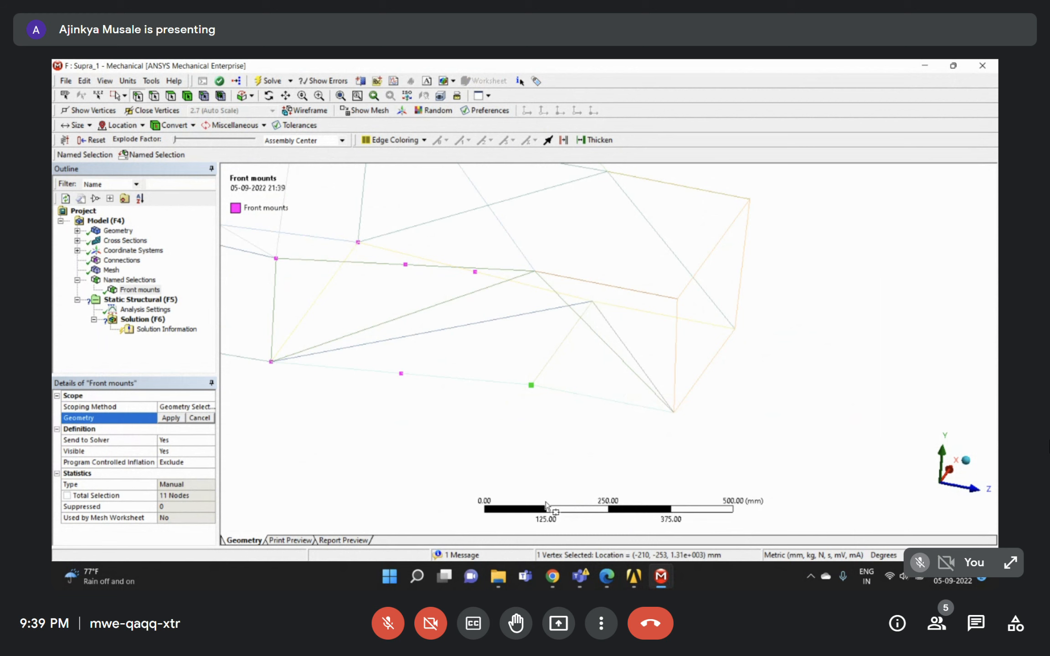
{"action": "left_click", "coordinate": [204, 96]}
{"action": "left_click_drag", "start_coordinate": [522, 368], "coordinate": [547, 408]}
{"action": "middle_click_drag", "start_coordinate": [461, 393], "coordinate": [545, 395]}
{"action": "left_click_drag", "start_coordinate": [512, 385], "coordinate": [556, 433]}
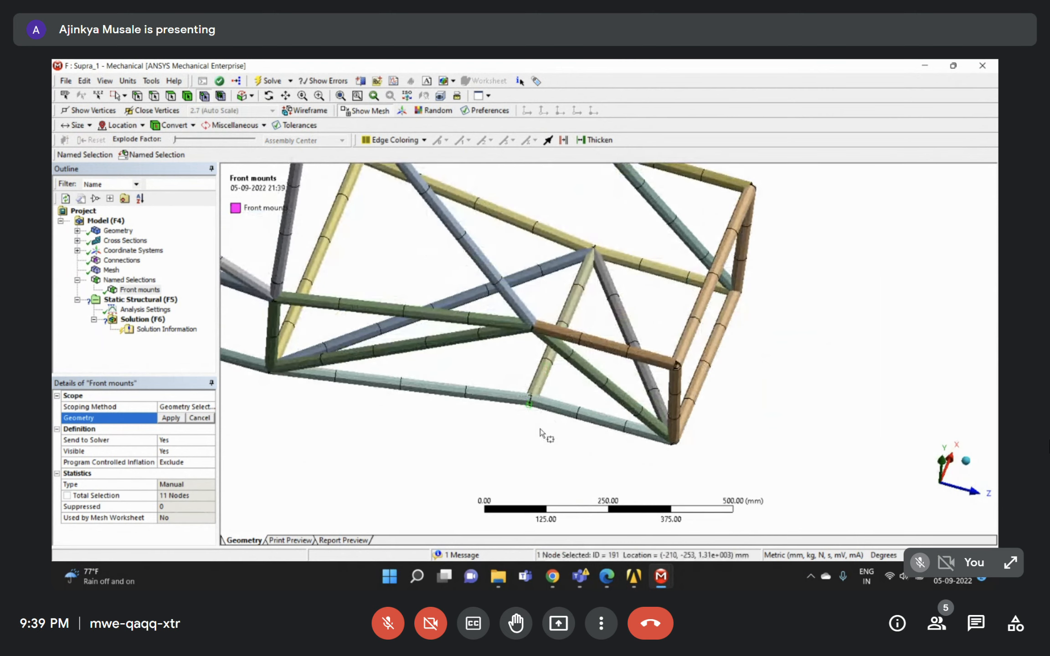
{"action": "left_click", "coordinate": [670, 442], "text": "ctrl"}
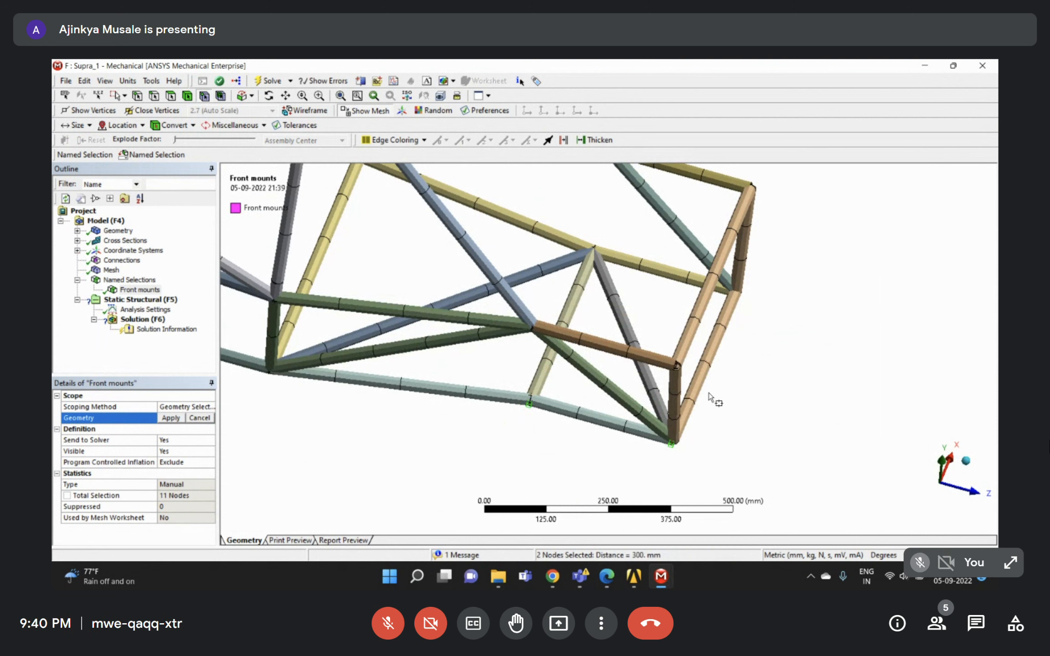
{"action": "left_click", "coordinate": [734, 293], "text": "ctrl"}
{"action": "left_click", "coordinate": [594, 252], "text": "ctrl"}
{"action": "left_click", "coordinate": [171, 418]}
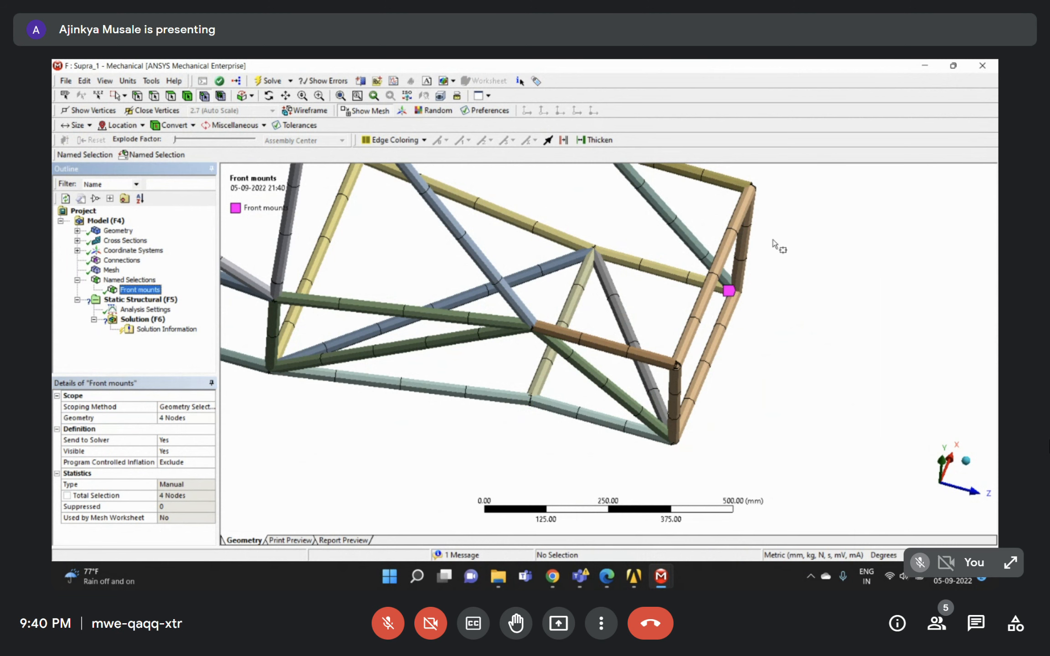
Rename the Front mounts named selection as Rear mounts.
{"action": "scroll", "coordinate": [643, 315], "scroll_direction": "down", "scroll_amount": 2}
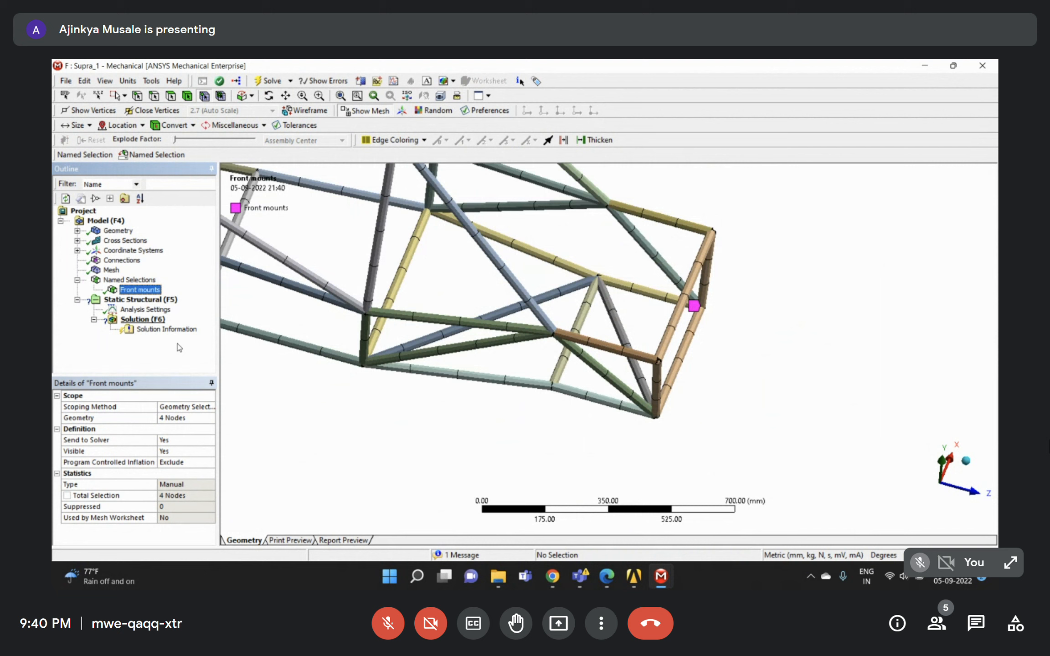
{"action": "right_click", "coordinate": [149, 290]}
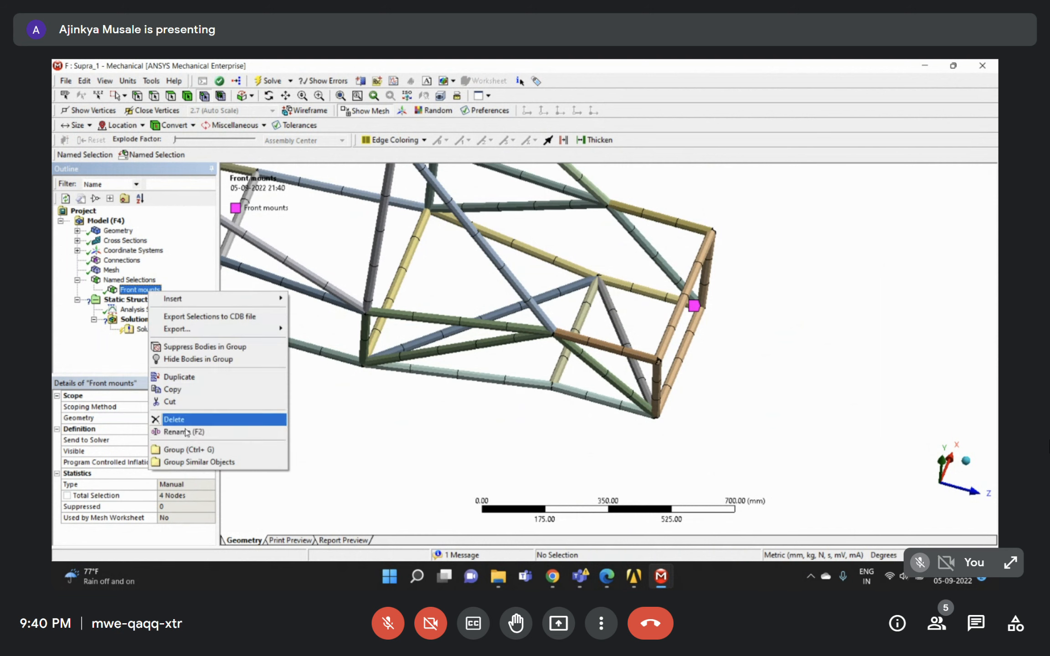
{"action": "left_click", "coordinate": [182, 432]}
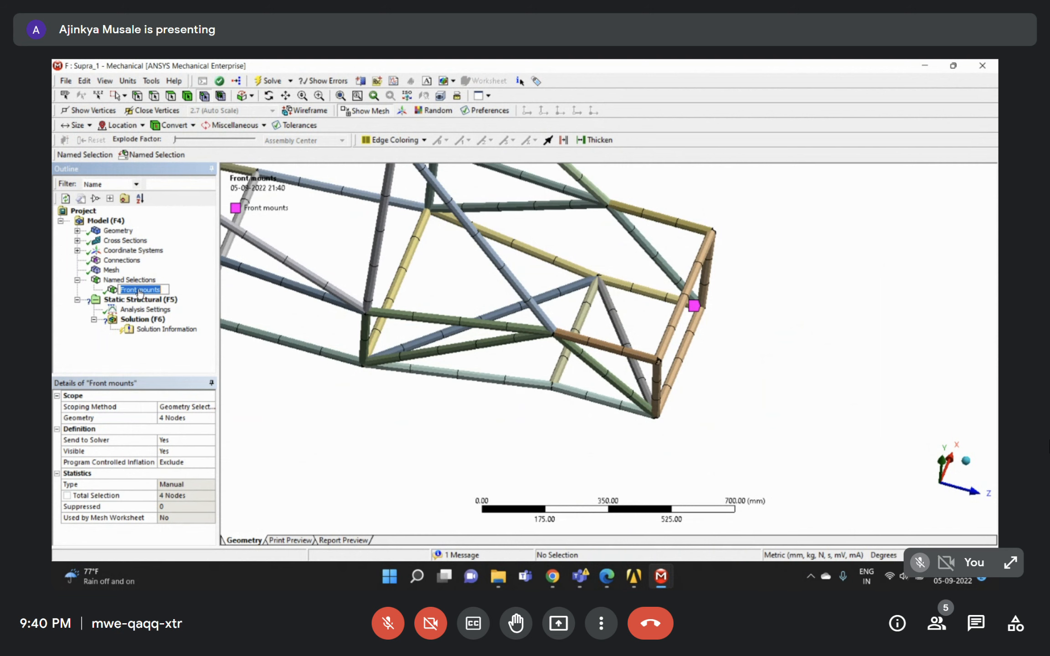
{"action": "left_click", "coordinate": [139, 290]}
{"action": "key", "text": "BackSpace"}
{"action": "key", "text": "BackSpace"}
{"action": "key", "text": "BackSpace"}
{"action": "key", "text": "BackSpace"}
{"action": "key", "text": "BackSpace"}
{"action": "type", "text": "Rear"}
{"action": "key", "text": "Return"}
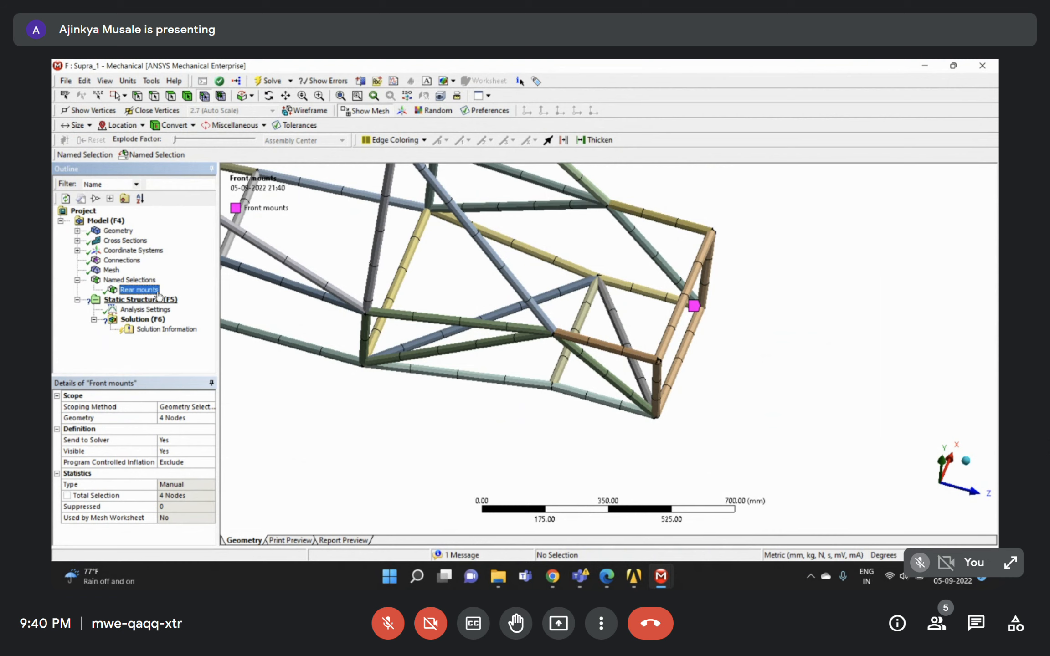
Inspect the nodes of the Rear mounts named selection on the cage.
{"action": "middle_click_drag", "start_coordinate": [542, 351], "coordinate": [569, 288]}
{"action": "right_click_drag", "start_coordinate": [568, 288], "coordinate": [651, 400]}
{"action": "scroll", "coordinate": [591, 400], "scroll_direction": "down", "scroll_amount": 5}
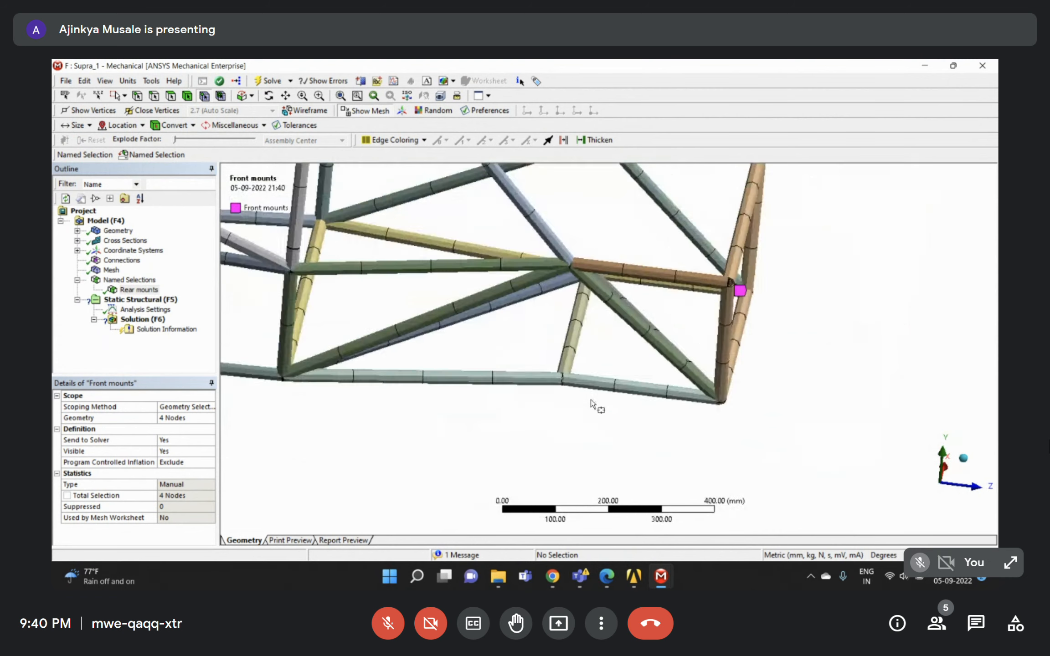
{"action": "left_click", "coordinate": [127, 281]}
{"action": "left_click", "coordinate": [124, 290]}
{"action": "scroll", "coordinate": [504, 329], "scroll_direction": "down", "scroll_amount": 2}
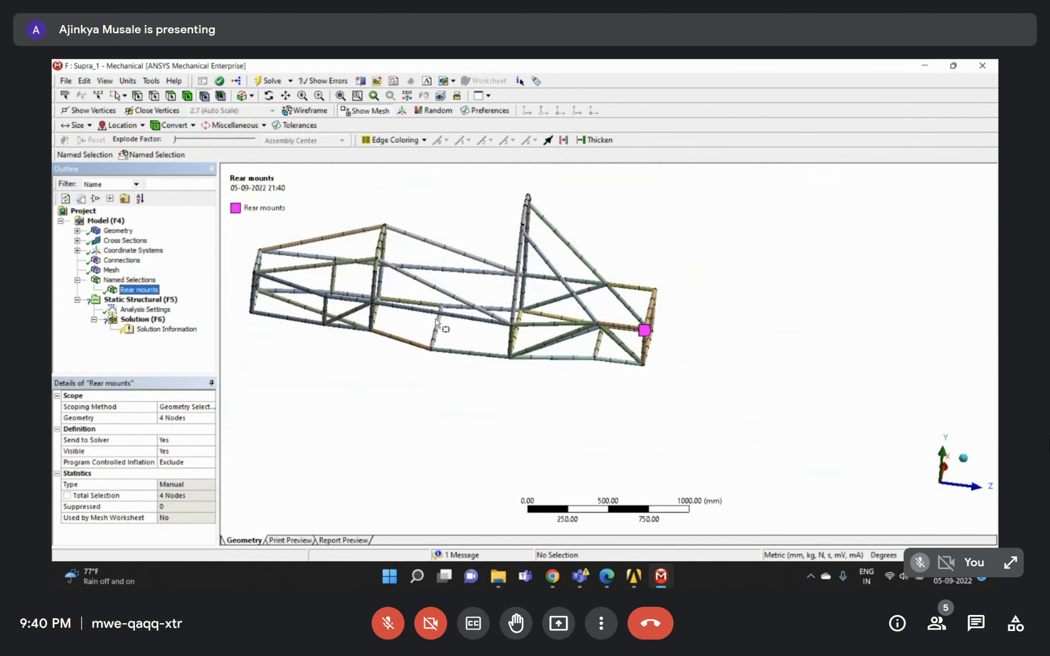
Select the mesh nodes at the four lower joints of the front suspension bay, between the bay uprights and the front hoop.
{"action": "left_click", "coordinate": [129, 281]}
{"action": "middle_click_drag", "start_coordinate": [375, 316], "coordinate": [377, 318]}
{"action": "left_click_drag", "start_coordinate": [307, 254], "coordinate": [449, 372]}
{"action": "left_click", "coordinate": [421, 382]}
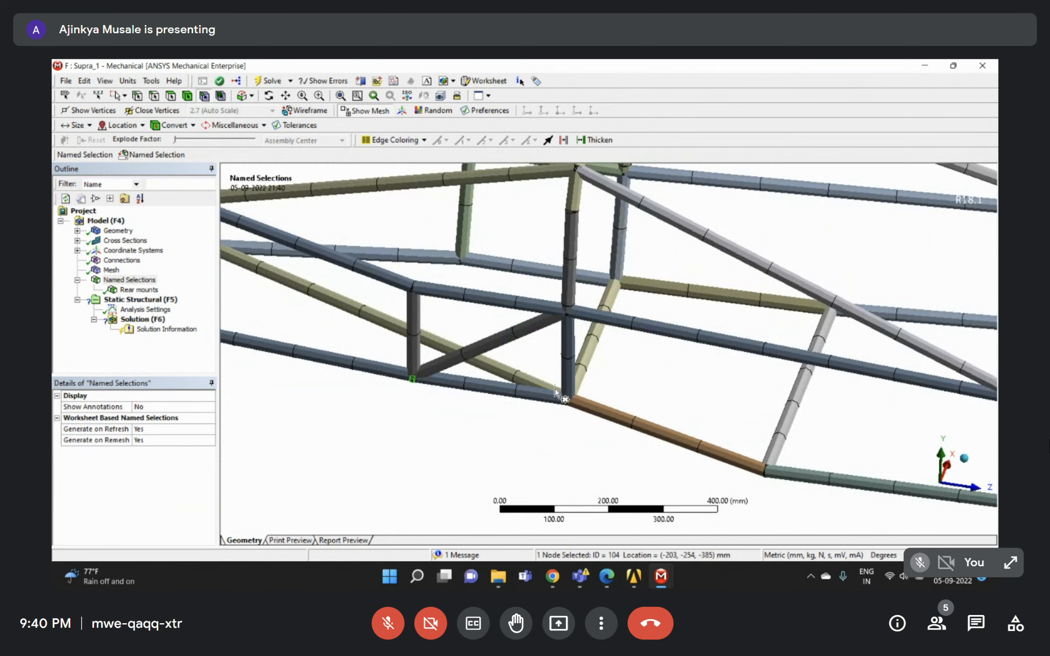
{"action": "left_click", "coordinate": [579, 410], "text": "ctrl"}
{"action": "left_click", "coordinate": [468, 263], "text": "ctrl"}
{"action": "scroll", "coordinate": [622, 295], "scroll_direction": "down", "scroll_amount": 5}
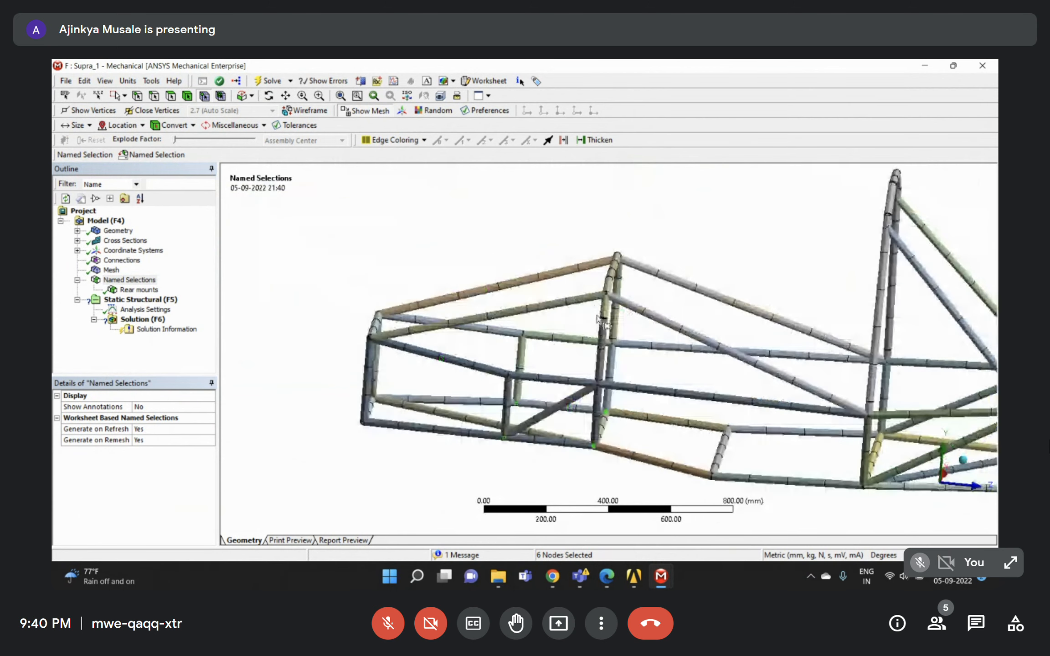
Add the upper joint nodes of both front bay uprights and of the near front hoop leg to the selection.
{"action": "left_click", "coordinate": [527, 337], "text": "ctrl"}
{"action": "middle_click_drag", "start_coordinate": [522, 370], "coordinate": [507, 375]}
{"action": "left_click", "coordinate": [506, 373], "text": "ctrl"}
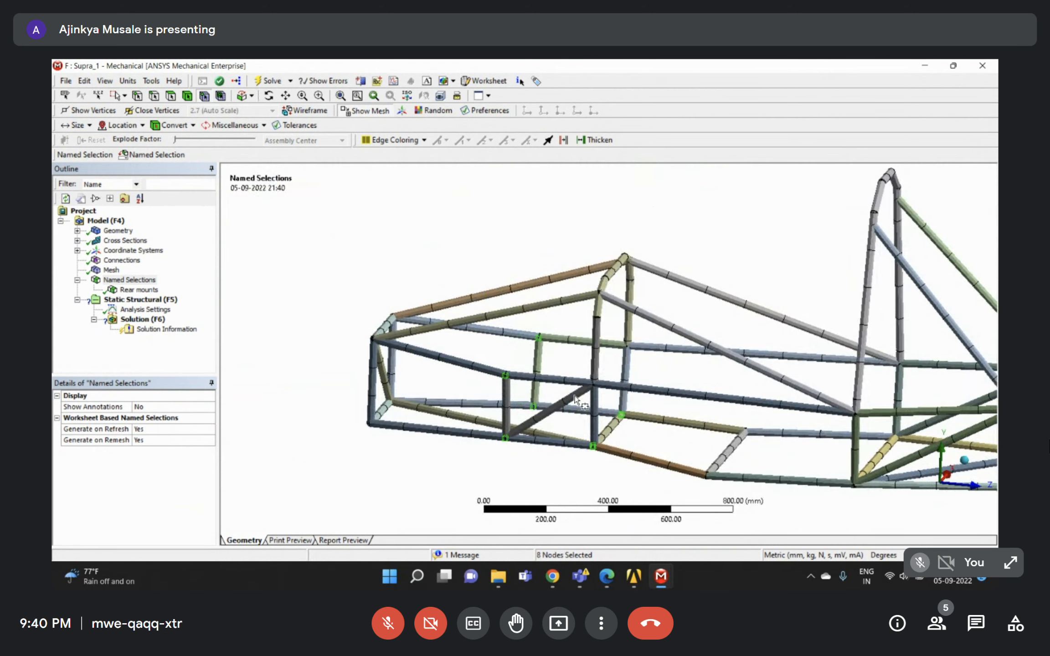
{"action": "middle_click_drag", "start_coordinate": [621, 394], "coordinate": [590, 368]}
{"action": "left_click", "coordinate": [591, 379], "text": "ctrl"}
{"action": "right_click_drag", "start_coordinate": [584, 364], "coordinate": [603, 391]}
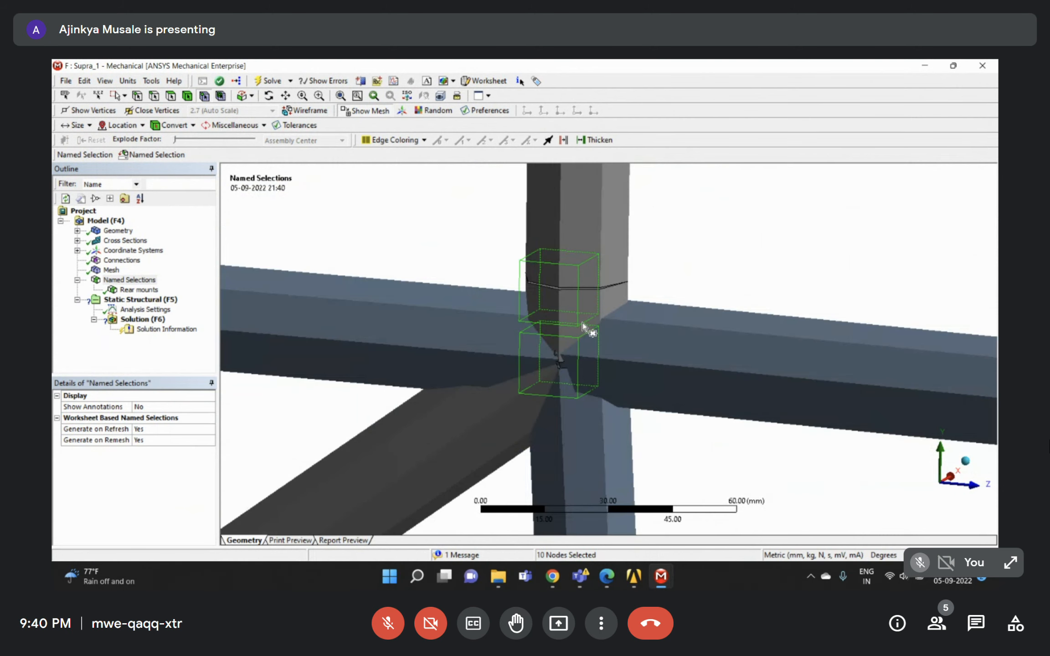
Deselect the extra node just above the near front hoop joint and add the matching upper joint node on the far hoop leg.
{"action": "scroll", "coordinate": [581, 332], "scroll_direction": "down", "scroll_amount": 1}
{"action": "left_click", "coordinate": [118, 96]}
{"action": "left_click", "coordinate": [139, 108]}
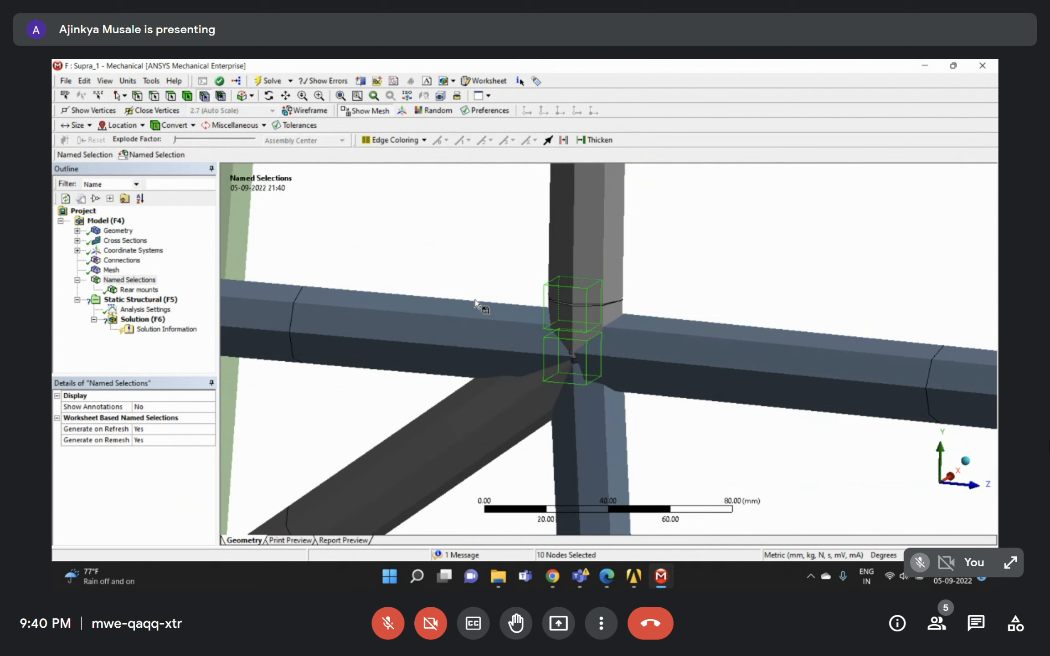
{"action": "left_click", "coordinate": [579, 313]}
{"action": "scroll", "coordinate": [637, 321], "scroll_direction": "down", "scroll_amount": 2}
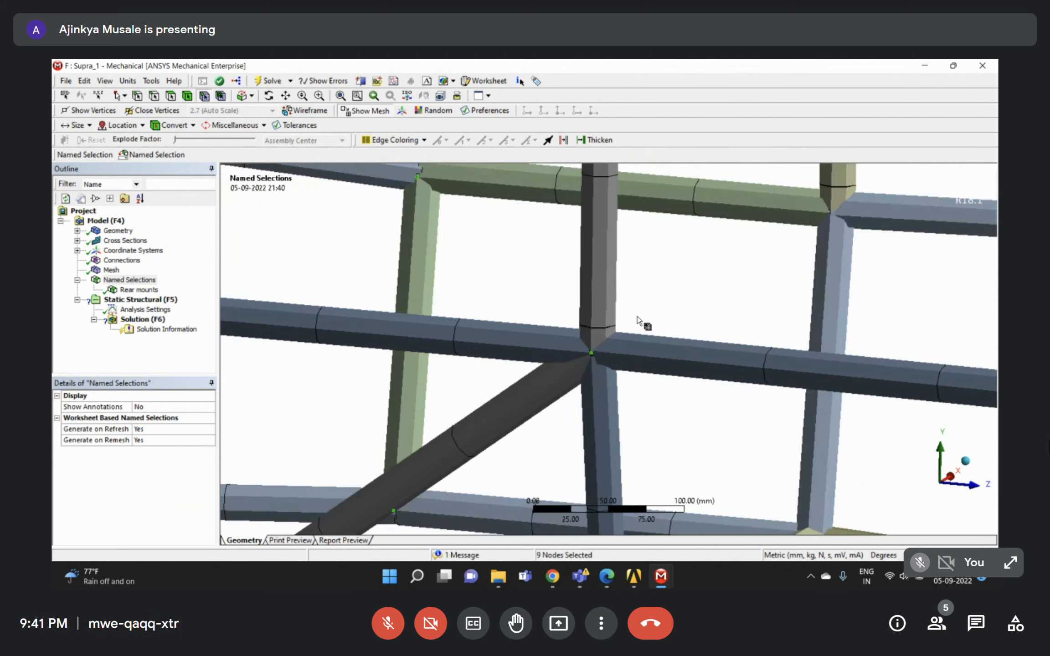
{"action": "scroll", "coordinate": [720, 287], "scroll_direction": "down", "scroll_amount": 3}
{"action": "left_click", "coordinate": [720, 286], "text": "ctrl"}
{"action": "scroll", "coordinate": [720, 287], "scroll_direction": "down", "scroll_amount": 3}
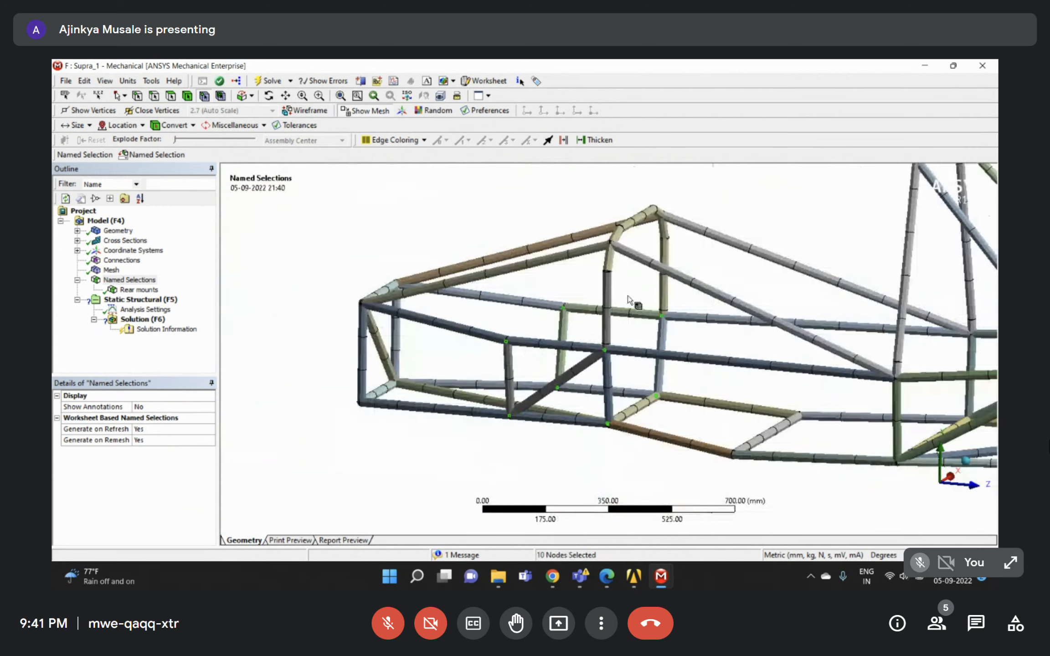
Create a named selection from the 10 selected front bay nodes.
{"action": "right_click", "coordinate": [147, 281]}
{"action": "mouse_move", "coordinate": [165, 288]}
{"action": "left_click", "coordinate": [355, 287]}
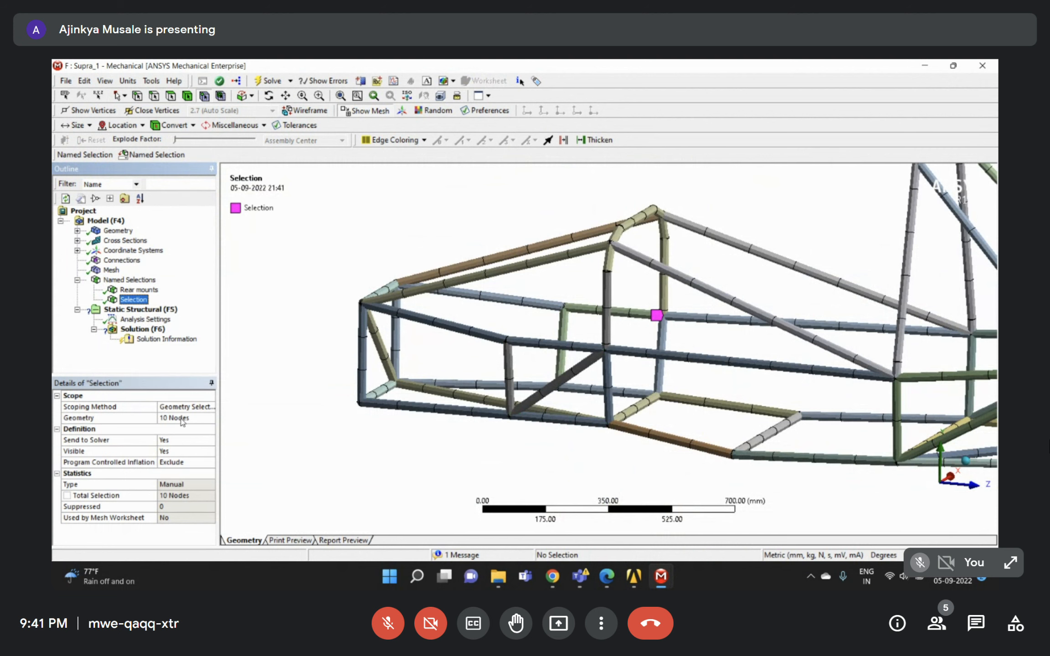
{"action": "scroll", "coordinate": [556, 281], "scroll_direction": "down", "scroll_amount": 4}
{"action": "middle_click_drag", "start_coordinate": [556, 281], "coordinate": [582, 293]}
{"action": "left_click", "coordinate": [137, 309]}
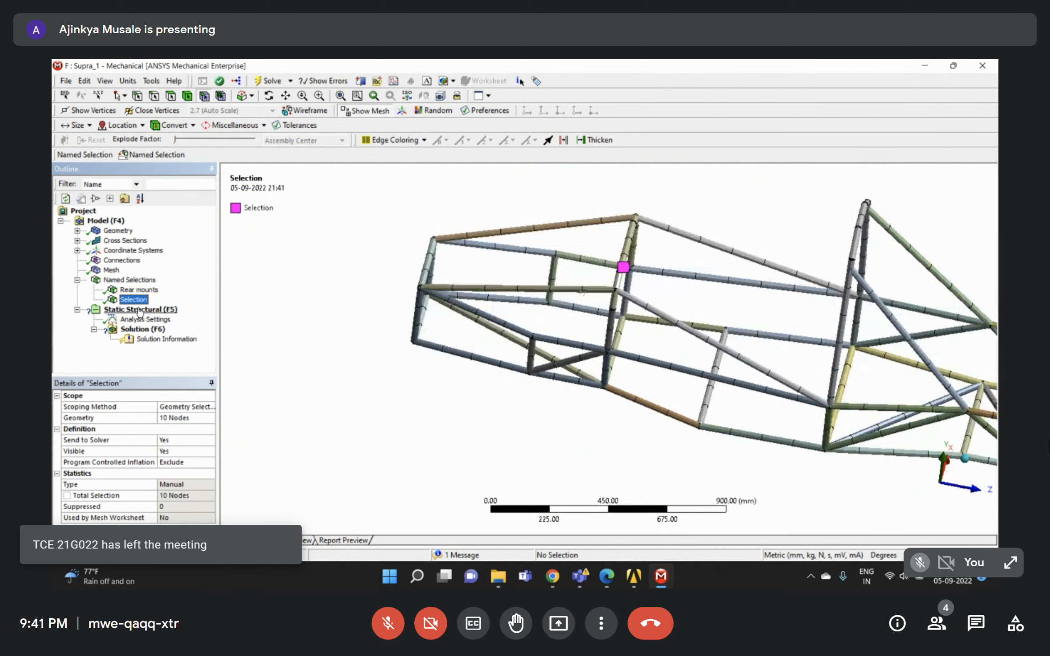
{"action": "left_click", "coordinate": [139, 299]}
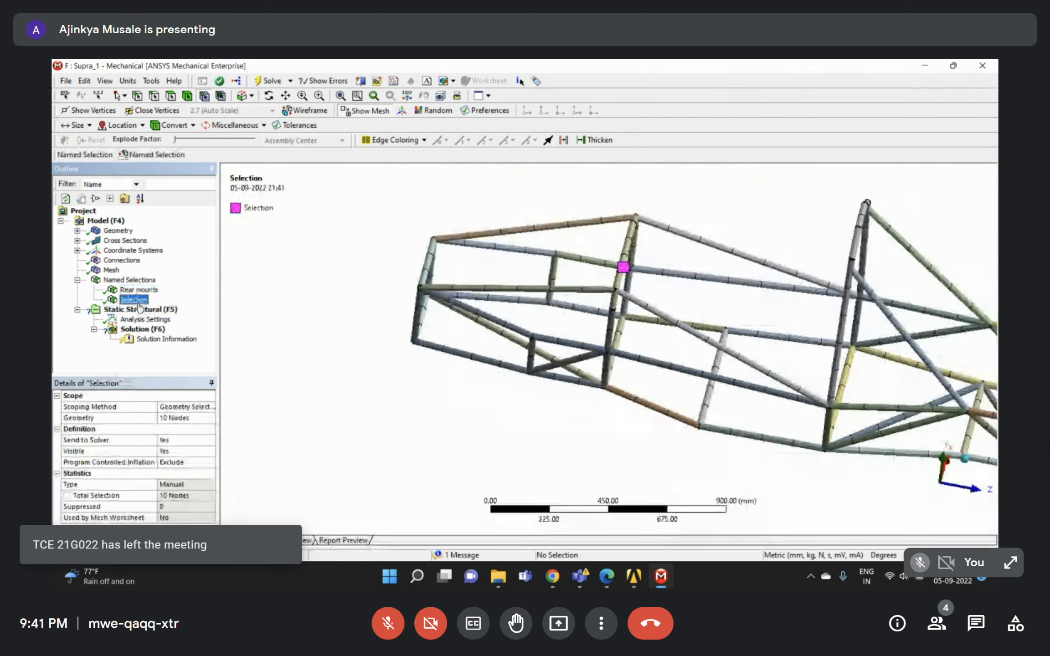
Rename the new named selection as Front mount.
{"action": "right_click", "coordinate": [140, 303]}
{"action": "left_click", "coordinate": [165, 432]}
{"action": "left_click", "coordinate": [579, 361]}
{"action": "right_click", "coordinate": [134, 301]}
{"action": "left_click", "coordinate": [195, 442]}
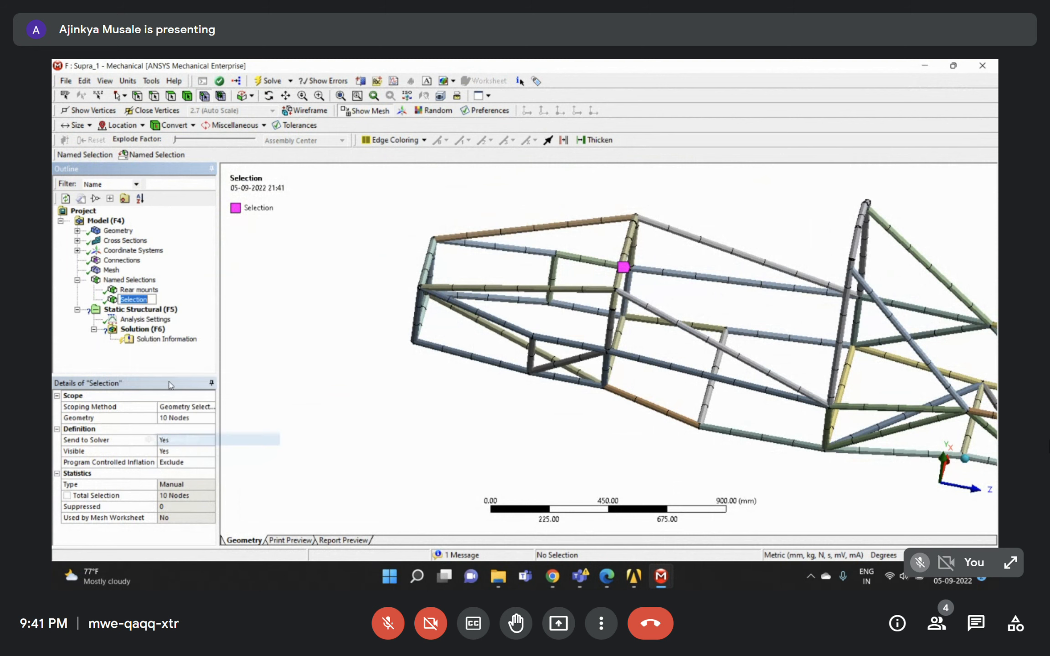
{"action": "type", "text": "Front mount"}
{"action": "key", "text": "Return"}
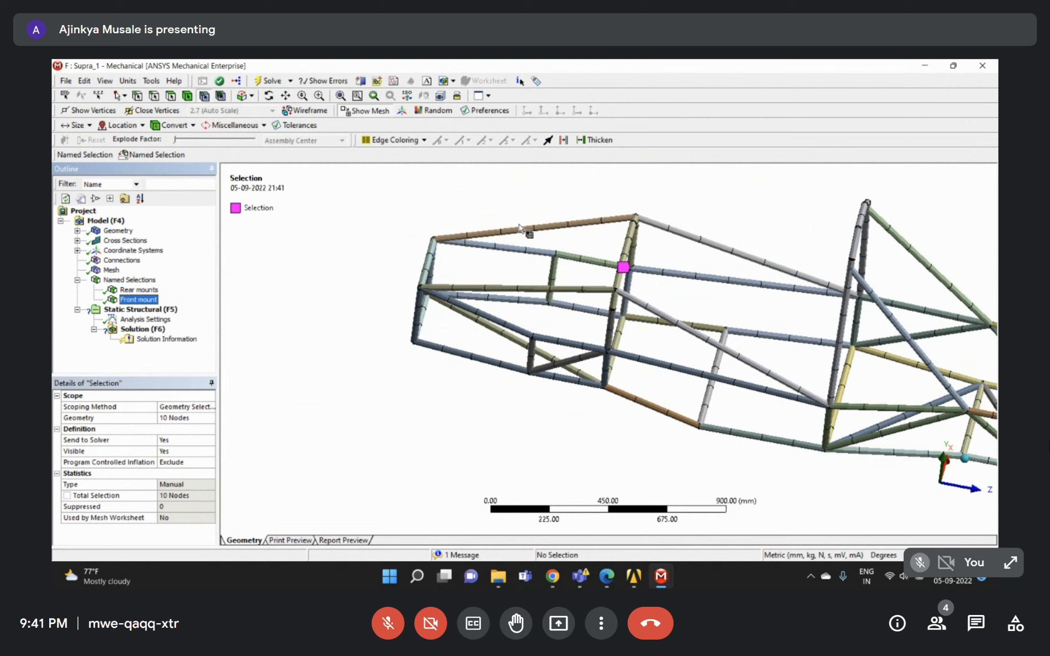
Look up the total force for the front impact case in the Assignment 2 PDF and return to Mechanical.
{"action": "mouse_move", "coordinate": [692, 360]}
{"action": "middle_mouse_down"}
{"action": "mouse_move", "coordinate": [721, 334]}
{"action": "mouse_move", "coordinate": [712, 342]}
{"action": "mouse_move", "coordinate": [729, 355]}
{"action": "mouse_move", "coordinate": [714, 330]}
{"action": "mouse_move", "coordinate": [686, 318]}
{"action": "mouse_move", "coordinate": [690, 327]}
{"action": "middle_mouse_up"}
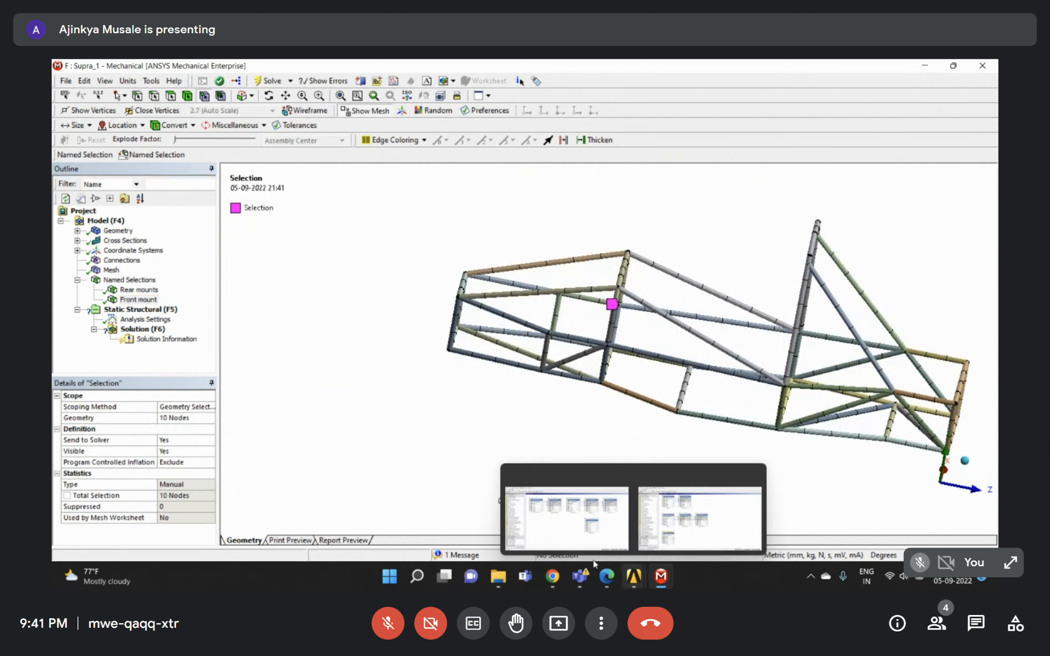
{"action": "left_click", "coordinate": [607, 577]}
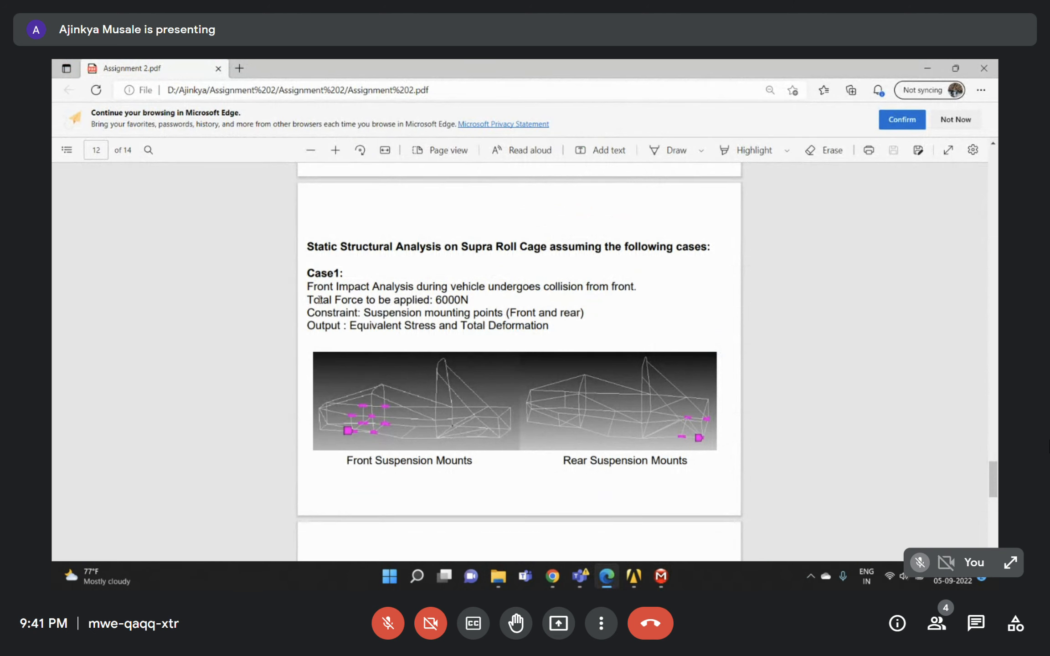
{"action": "left_click_drag", "start_coordinate": [438, 299], "coordinate": [466, 301]}
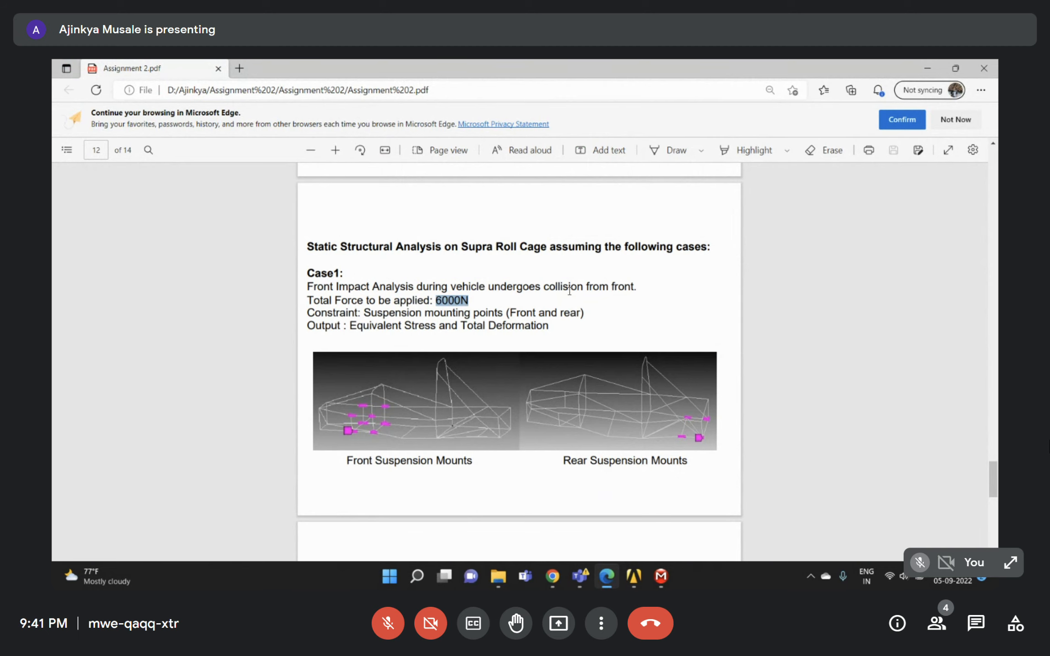
{"action": "left_click", "coordinate": [927, 68]}
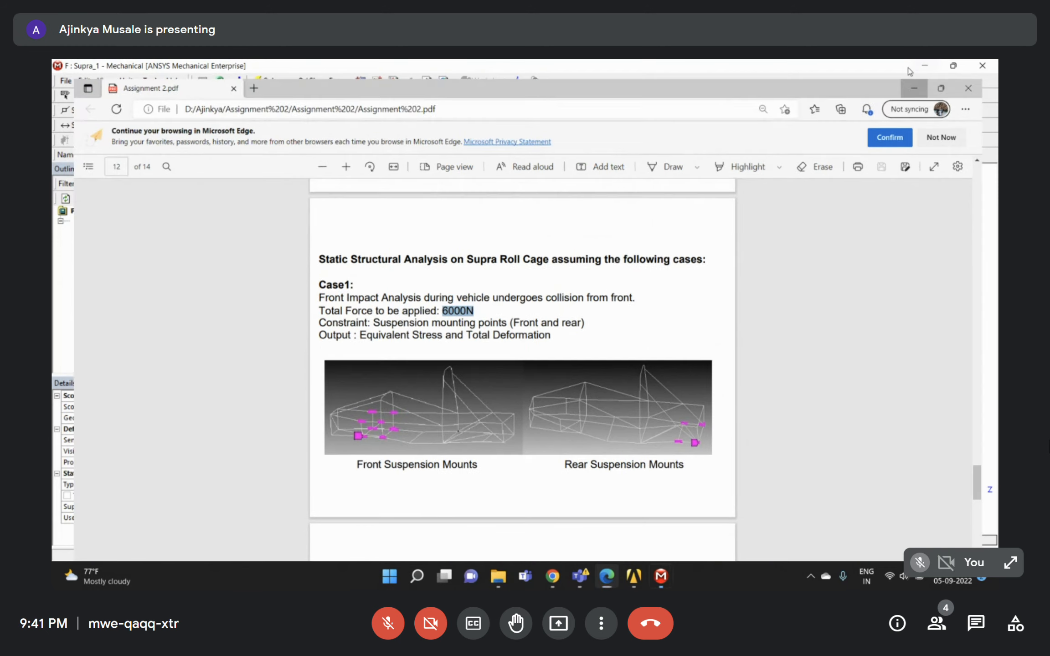
Insert a Nodal Displacement in the Static Structural analysis and scope it to the Rear mounts named selection.
{"action": "right_click", "coordinate": [130, 309]}
{"action": "mouse_move", "coordinate": [157, 314]}
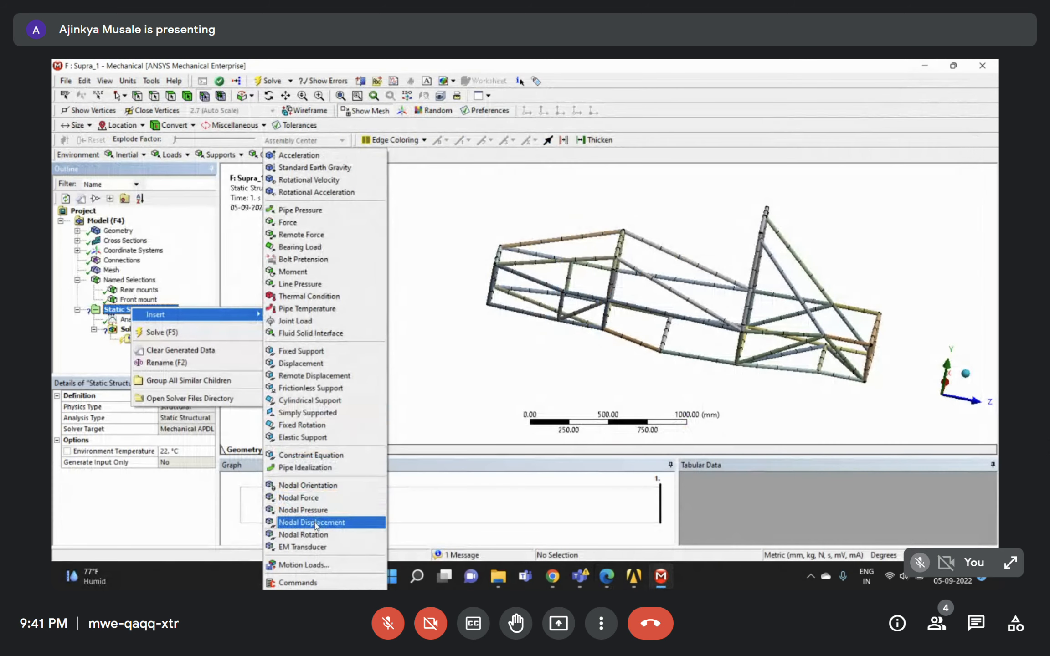
{"action": "left_click", "coordinate": [316, 523]}
{"action": "left_click", "coordinate": [146, 421]}
Set the X, Y and Z components of the Rear mounts nodal displacement to 0 mm.
{"action": "left_click", "coordinate": [162, 462]}
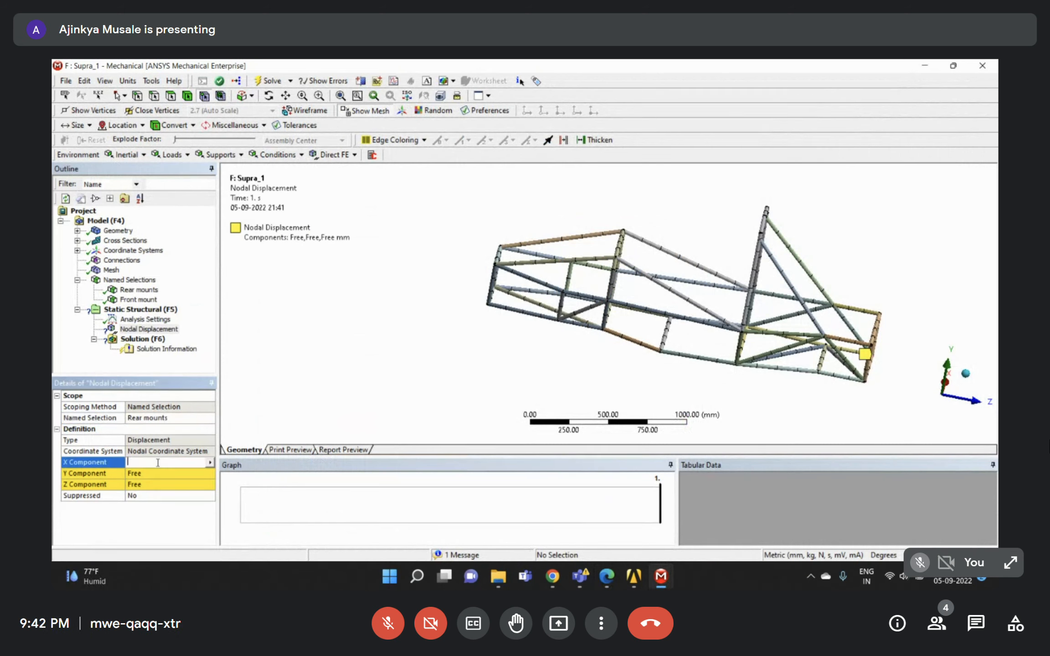
{"action": "type", "text": "0"}
{"action": "left_click", "coordinate": [153, 473]}
{"action": "type", "text": "0"}
{"action": "left_click", "coordinate": [154, 485]}
{"action": "type", "text": "0"}
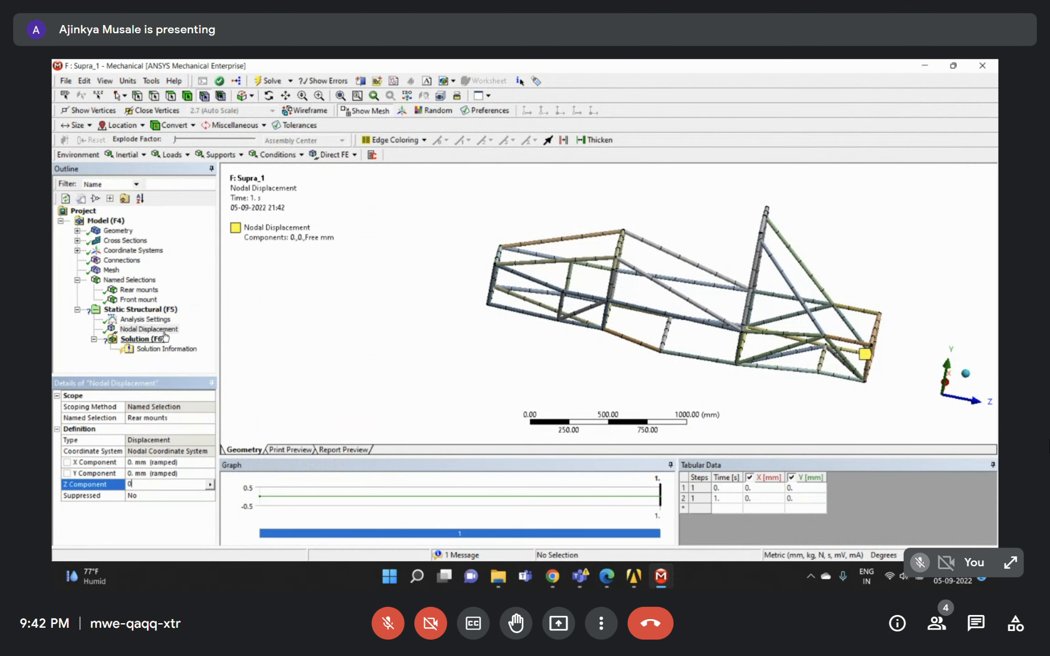
{"action": "left_click", "coordinate": [201, 299]}
Duplicate the nodal displacement and scope the copy to the Front mount named selection.
{"action": "right_click", "coordinate": [156, 311]}
{"action": "left_click", "coordinate": [121, 329]}
{"action": "right_click", "coordinate": [121, 331]}
{"action": "left_click", "coordinate": [155, 371]}
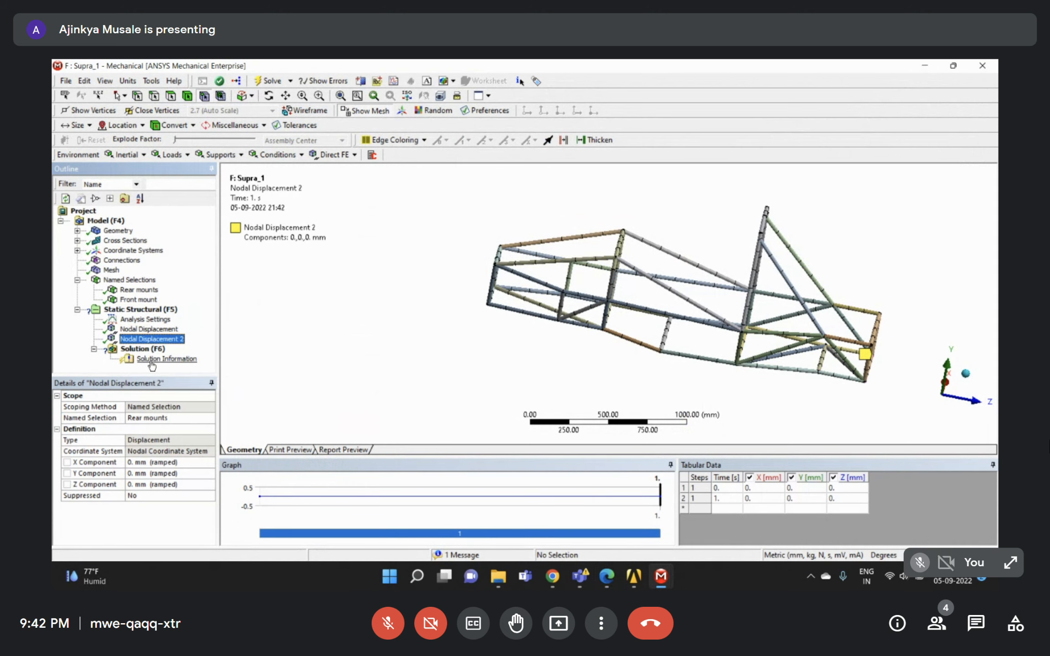
{"action": "double_click", "coordinate": [154, 419]}
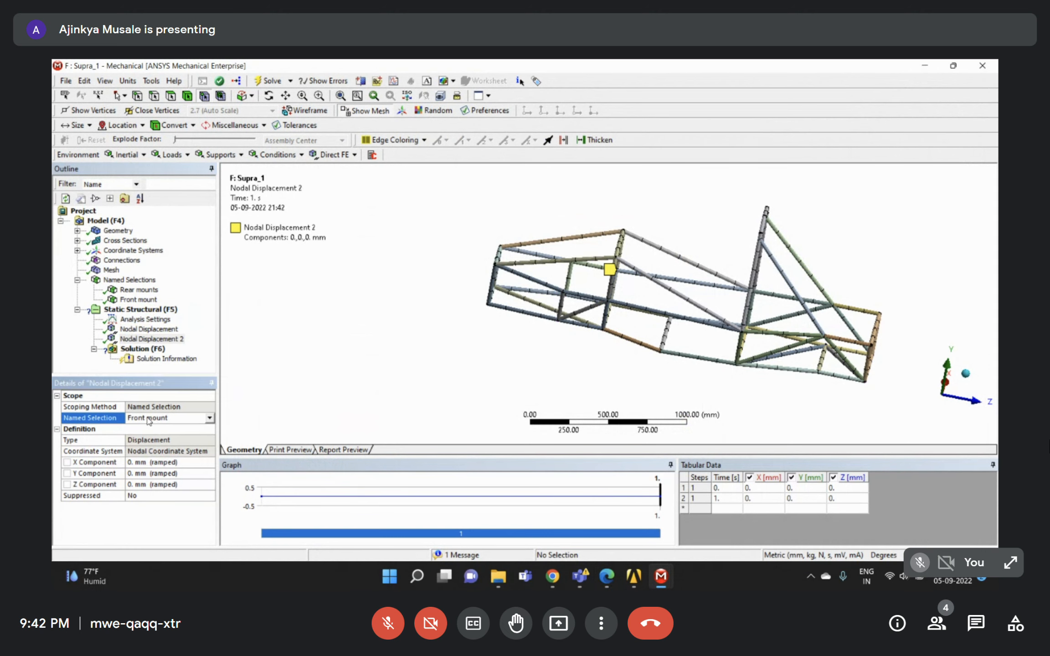
{"action": "mouse_move", "coordinate": [711, 322]}
{"action": "middle_mouse_down"}
{"action": "mouse_move", "coordinate": [583, 280]}
{"action": "mouse_move", "coordinate": [596, 287]}
{"action": "middle_mouse_up"}
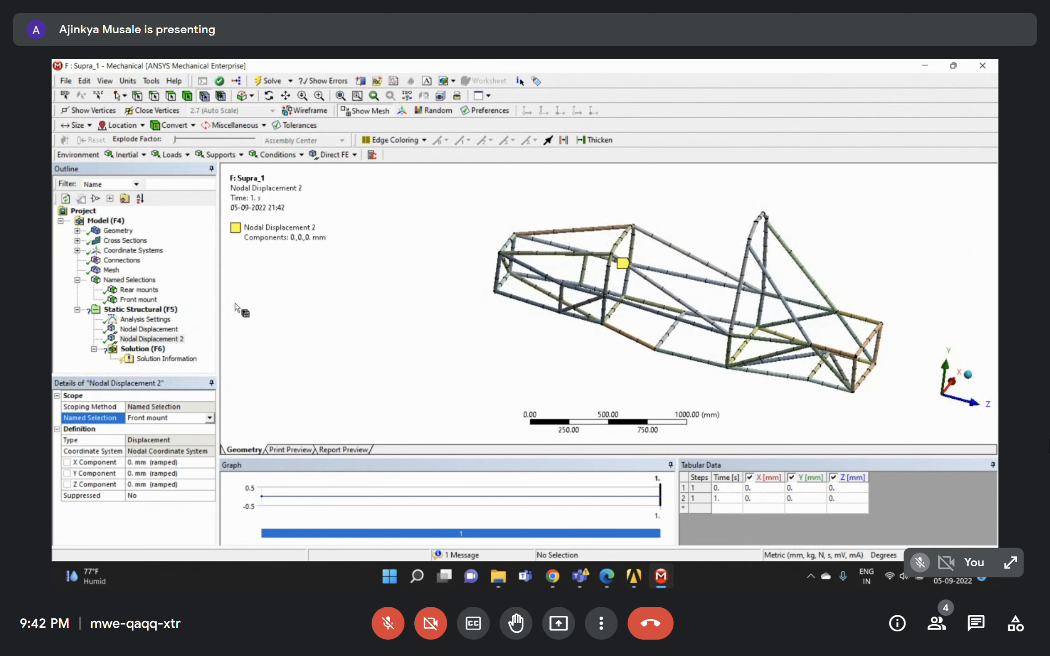
Insert a Force load in the Static Structural analysis.
{"action": "left_click", "coordinate": [162, 339]}
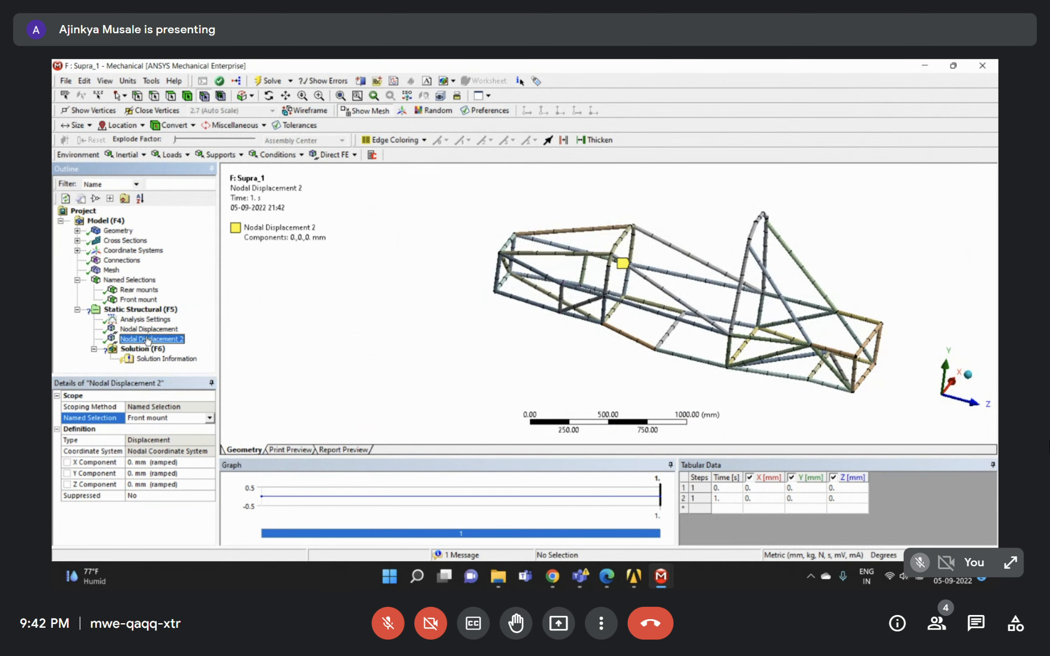
{"action": "left_click", "coordinate": [139, 309]}
{"action": "middle_click_drag", "start_coordinate": [516, 277], "coordinate": [479, 280]}
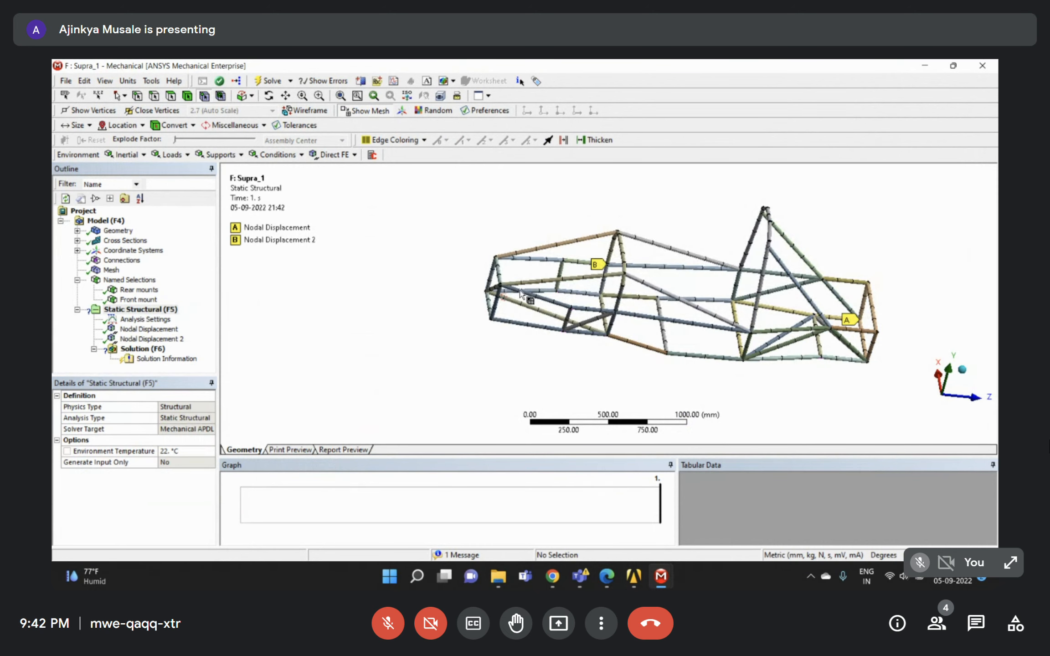
{"action": "right_click", "coordinate": [162, 310]}
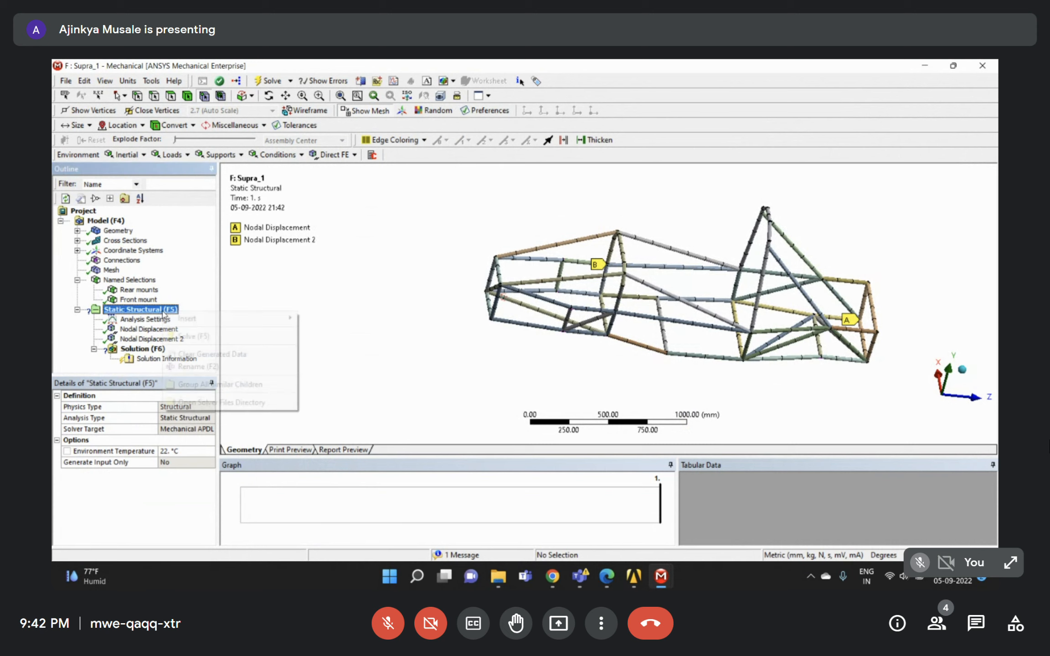
{"action": "mouse_move", "coordinate": [292, 323]}
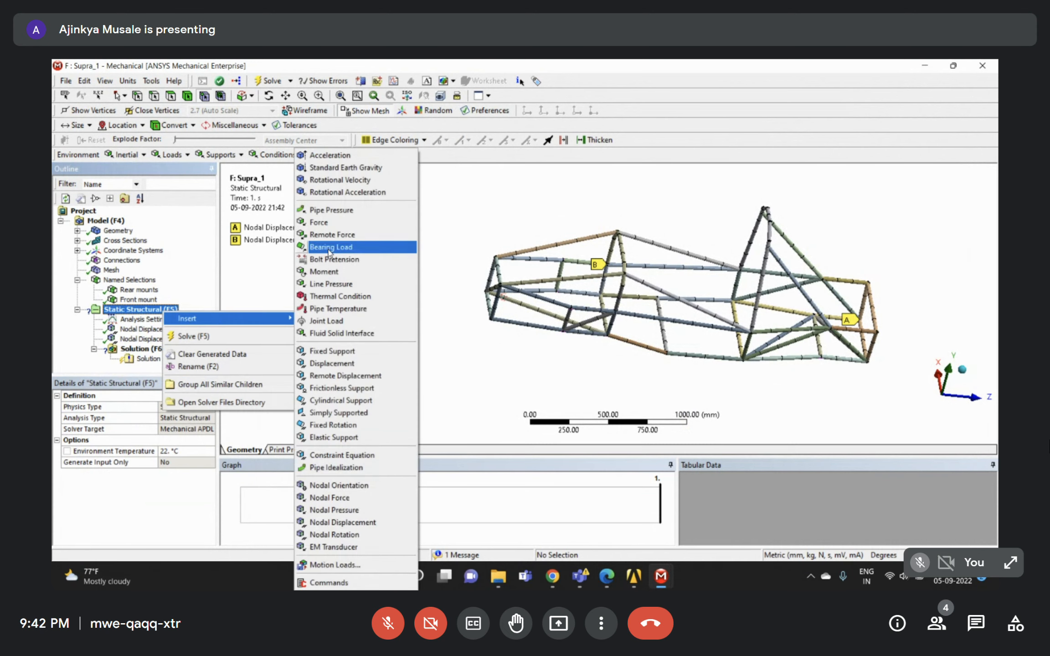
{"action": "left_click", "coordinate": [331, 226]}
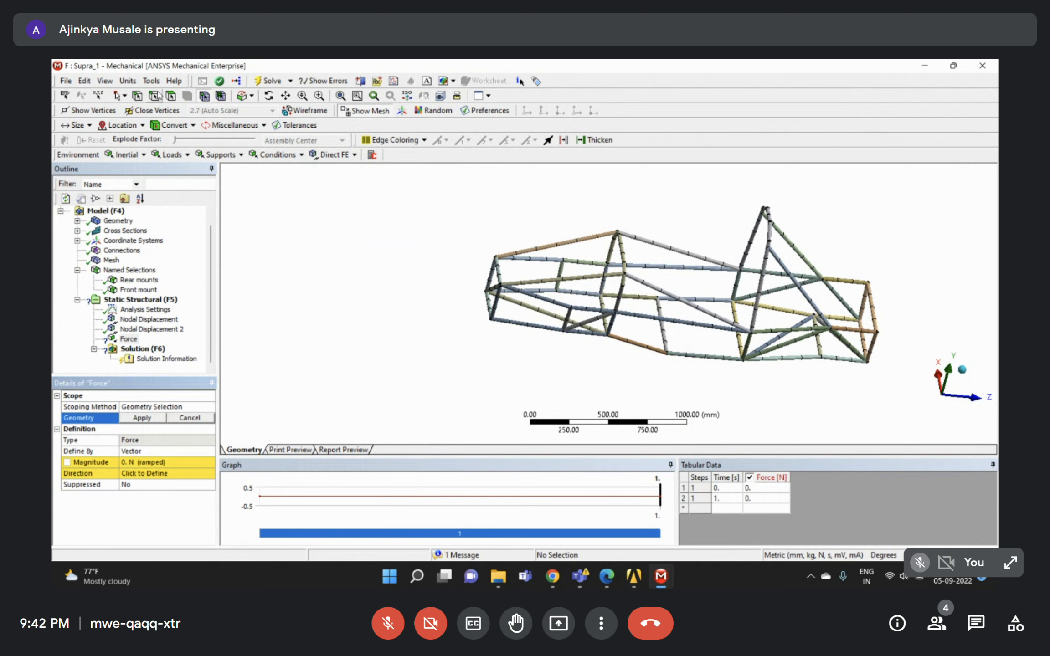
Scope the force to the five edges of the front bulkhead, its four sides and the diagonal brace.
{"action": "right_click_drag", "start_coordinate": [455, 223], "coordinate": [547, 348]}
{"action": "left_click", "coordinate": [591, 273]}
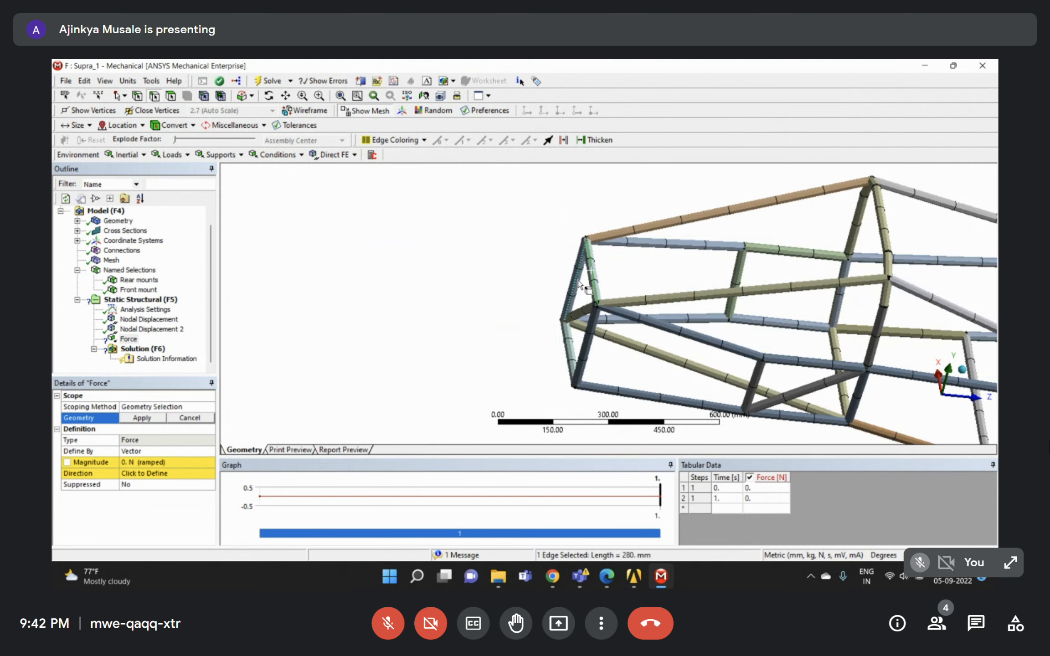
{"action": "left_click", "coordinate": [578, 281], "text": "ctrl"}
{"action": "left_click", "coordinate": [578, 352], "text": "ctrl"}
{"action": "left_click", "coordinate": [583, 315], "text": "ctrl"}
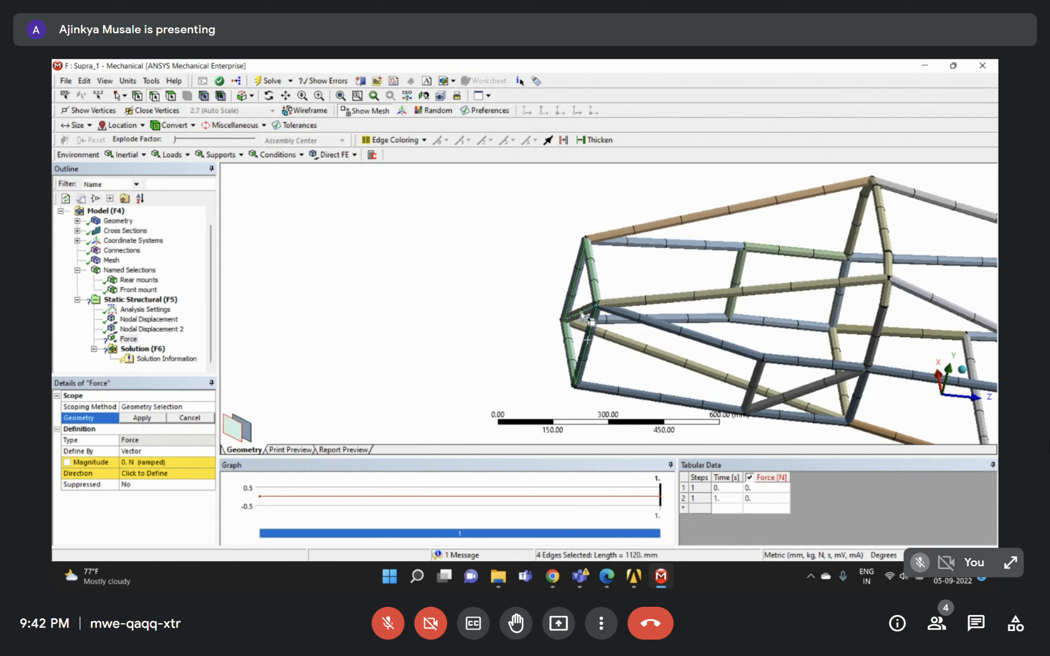
{"action": "left_click", "coordinate": [584, 317], "text": "ctrl"}
{"action": "middle_click_drag", "start_coordinate": [552, 268], "coordinate": [596, 248]}
{"action": "right_click_drag", "start_coordinate": [580, 231], "coordinate": [678, 350]}
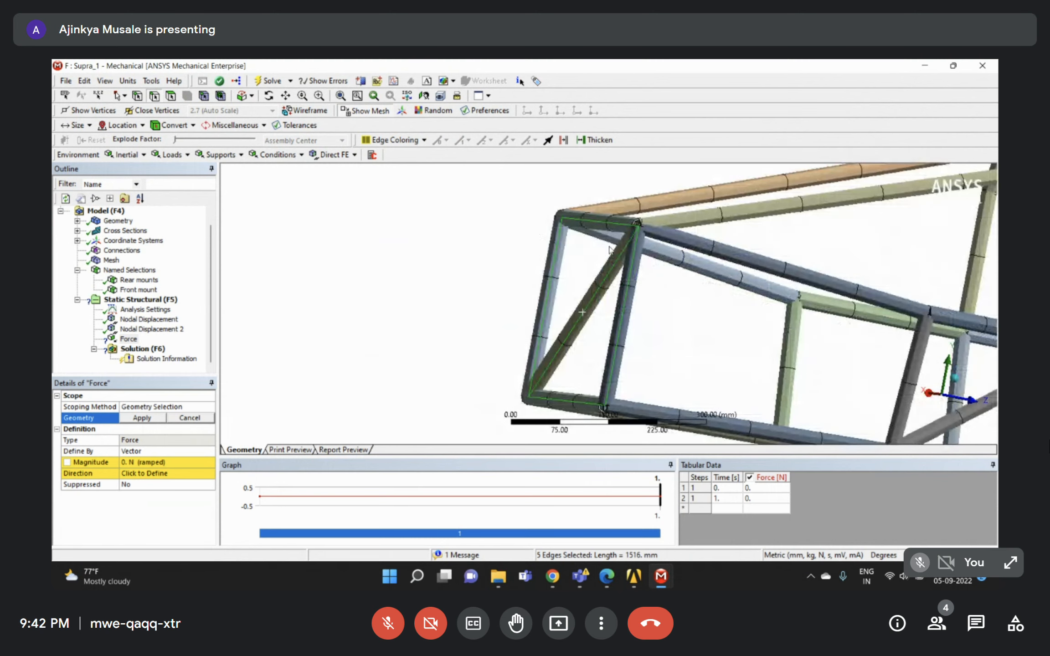
{"action": "left_click", "coordinate": [143, 418]}
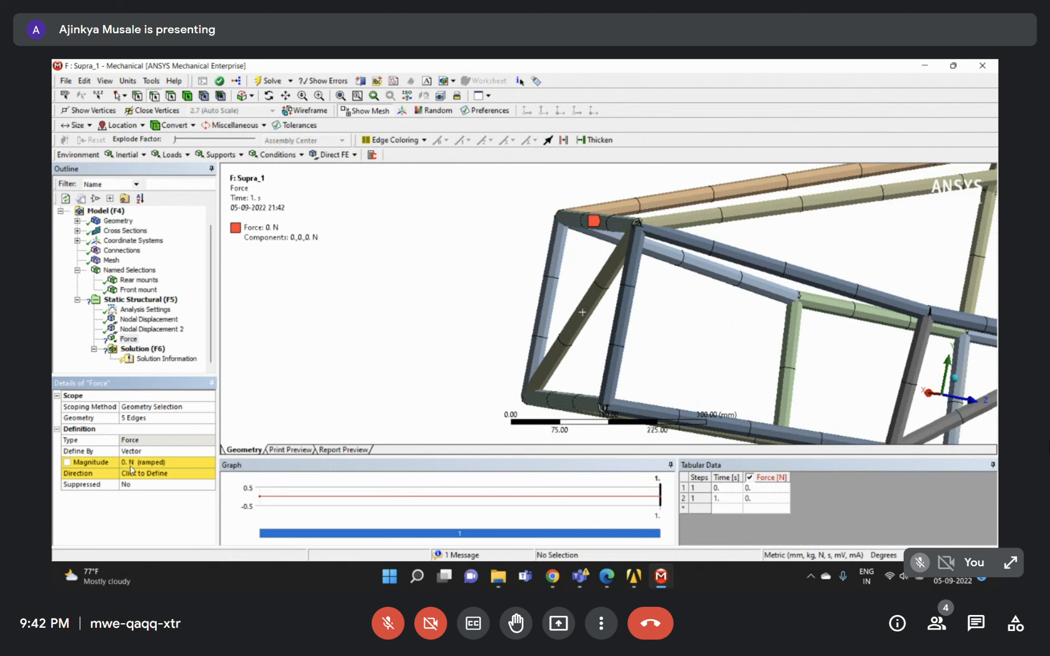
Define the bulkhead force by components and set its Z component to 6000 N.
{"action": "double_click", "coordinate": [137, 453]}
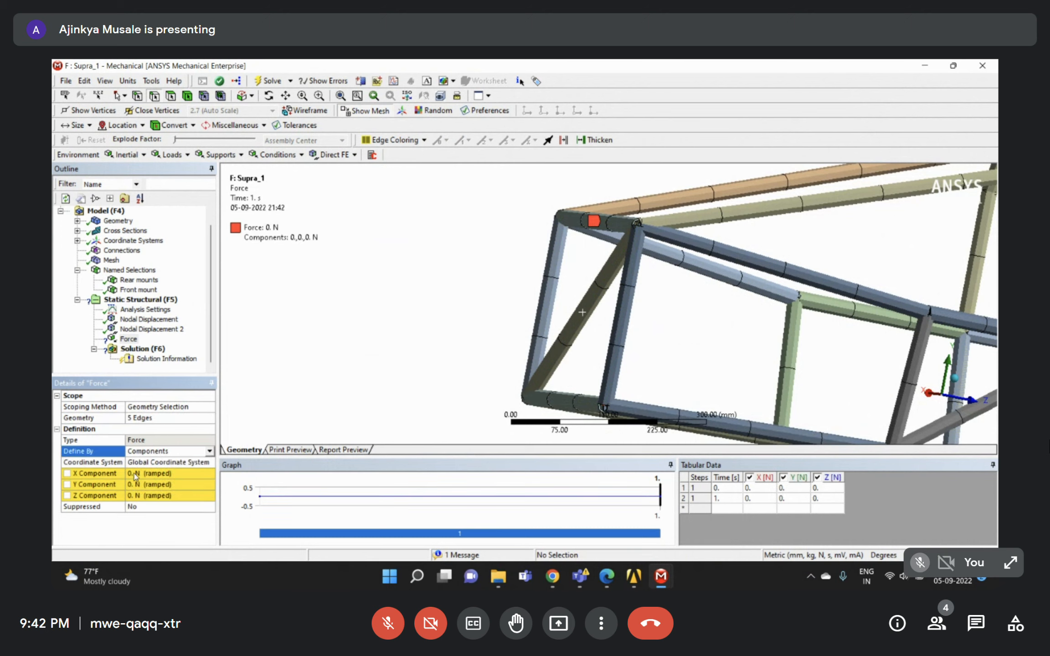
{"action": "scroll", "coordinate": [708, 323], "scroll_direction": "down", "scroll_amount": 5}
{"action": "middle_click_drag", "start_coordinate": [788, 340], "coordinate": [779, 367]}
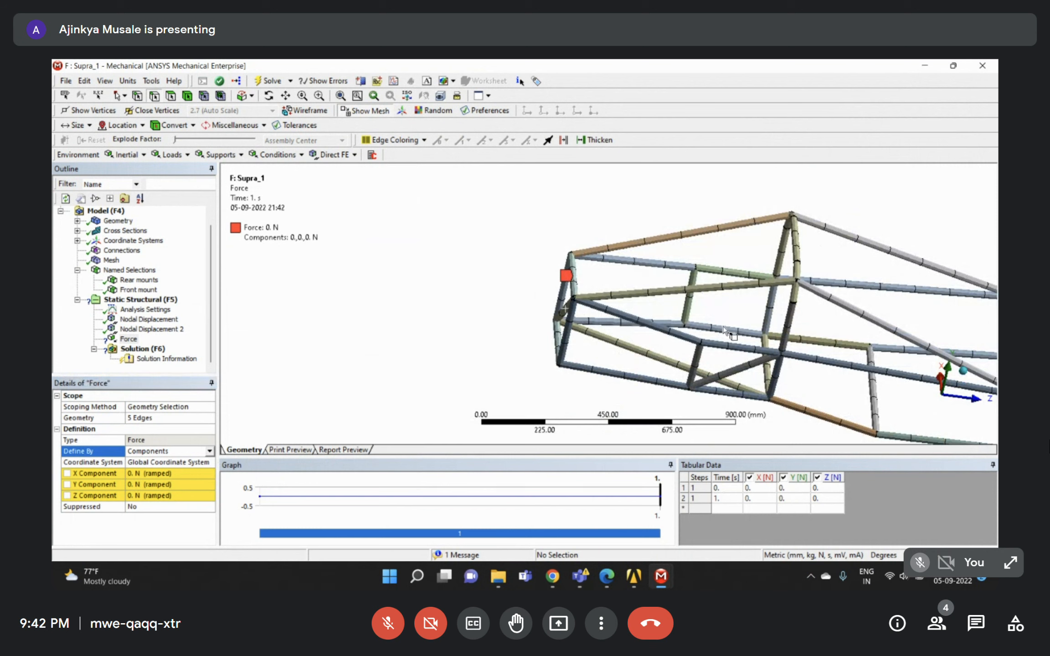
{"action": "left_click", "coordinate": [154, 496]}
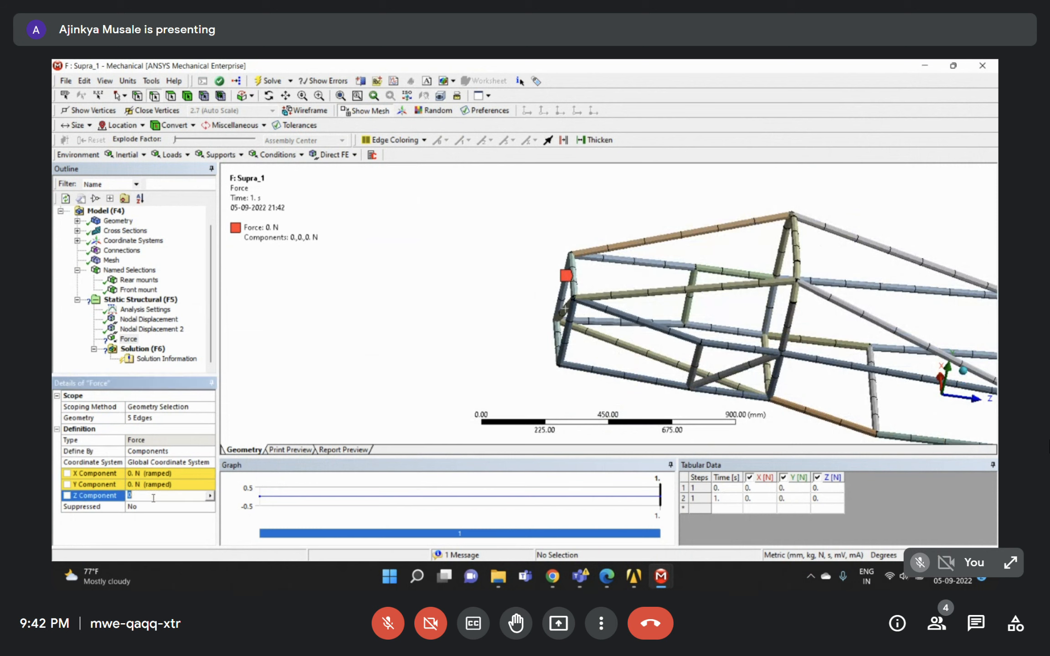
{"action": "key", "text": "Return"}
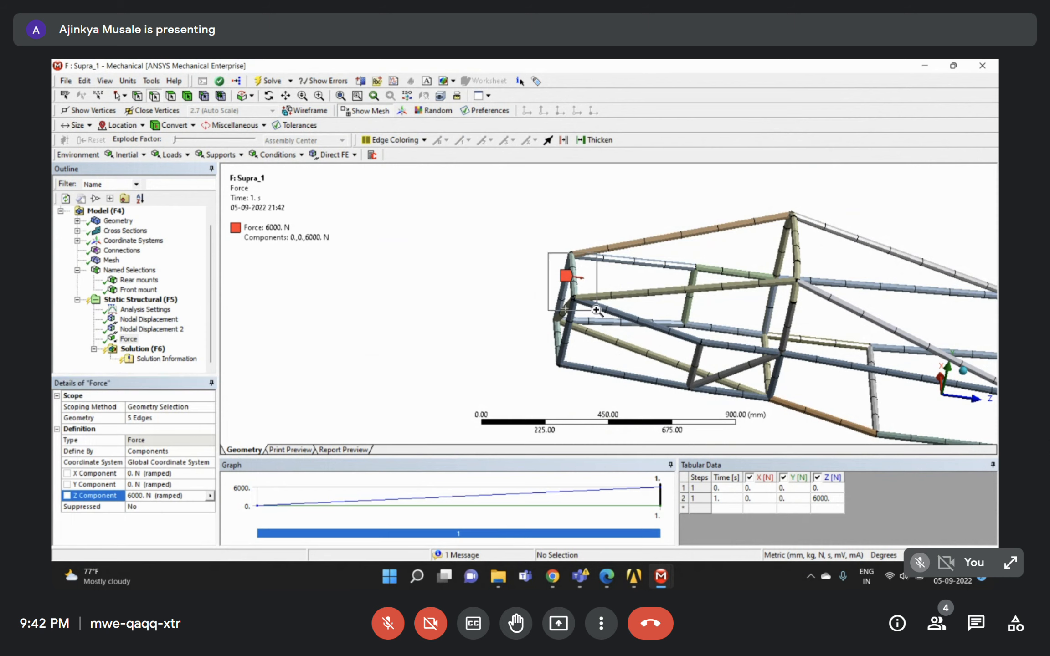
{"action": "scroll", "coordinate": [609, 285], "scroll_direction": "up", "scroll_amount": 5}
{"action": "scroll", "coordinate": [652, 290], "scroll_direction": "down", "scroll_amount": 7}
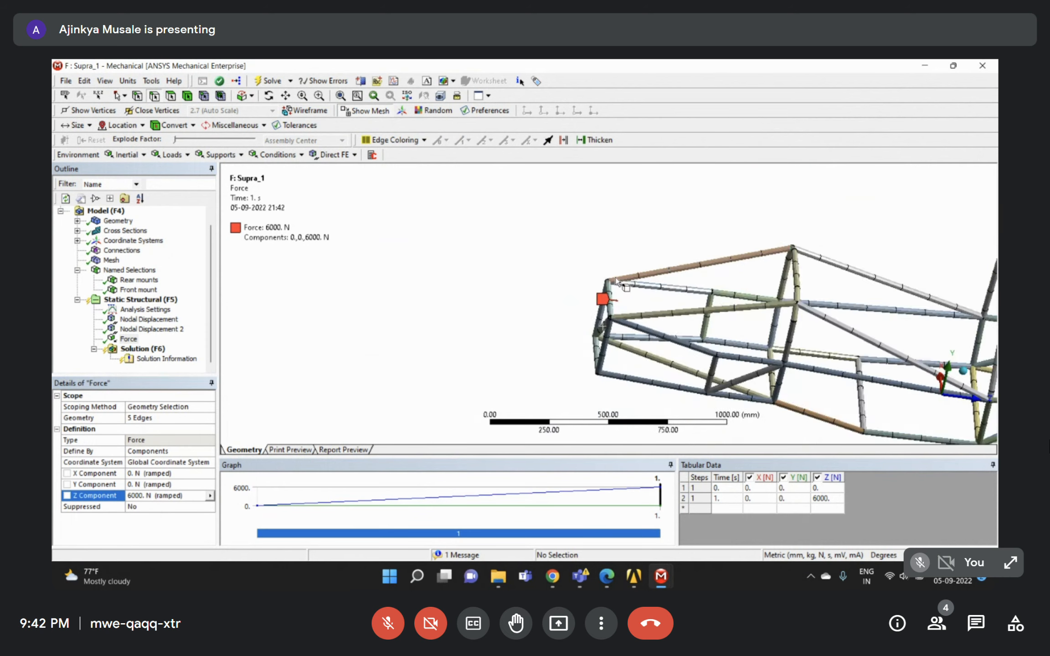
{"action": "left_click_drag", "start_coordinate": [713, 293], "coordinate": [825, 251]}
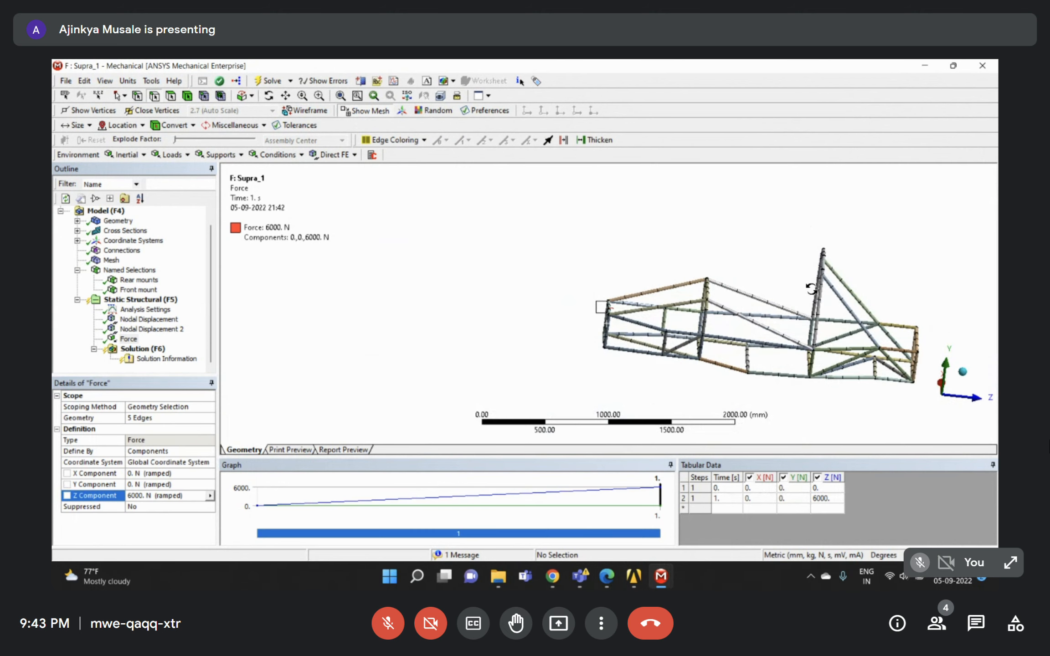
Set the solution's Beam Section Results to Yes and change the Solver Pivot Checking option in the analysis settings.
{"action": "left_click", "coordinate": [165, 348]}
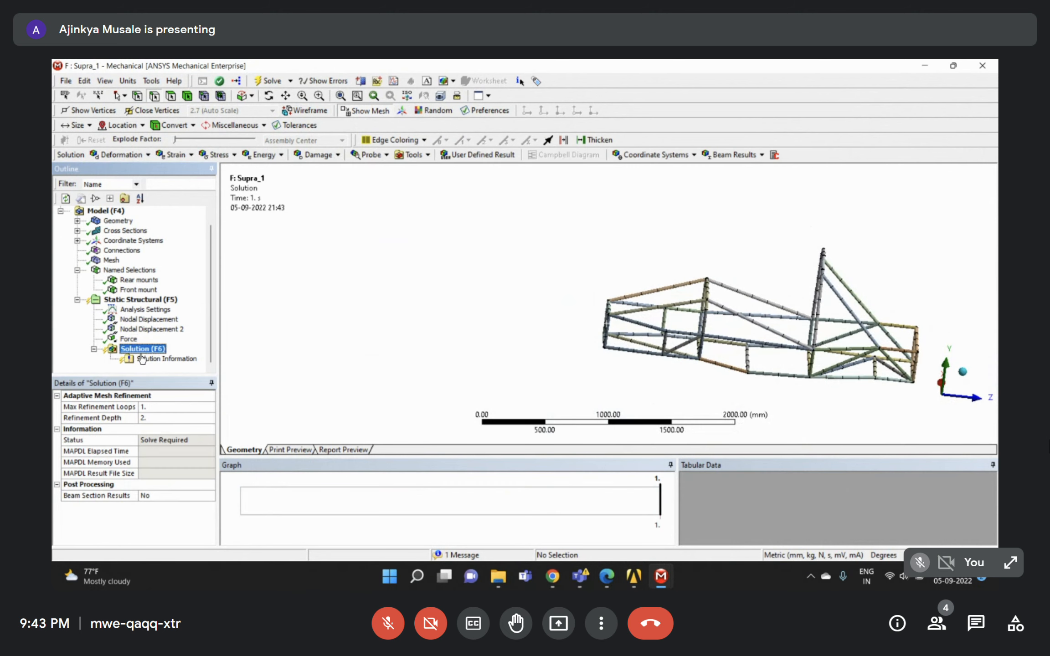
{"action": "double_click", "coordinate": [152, 496]}
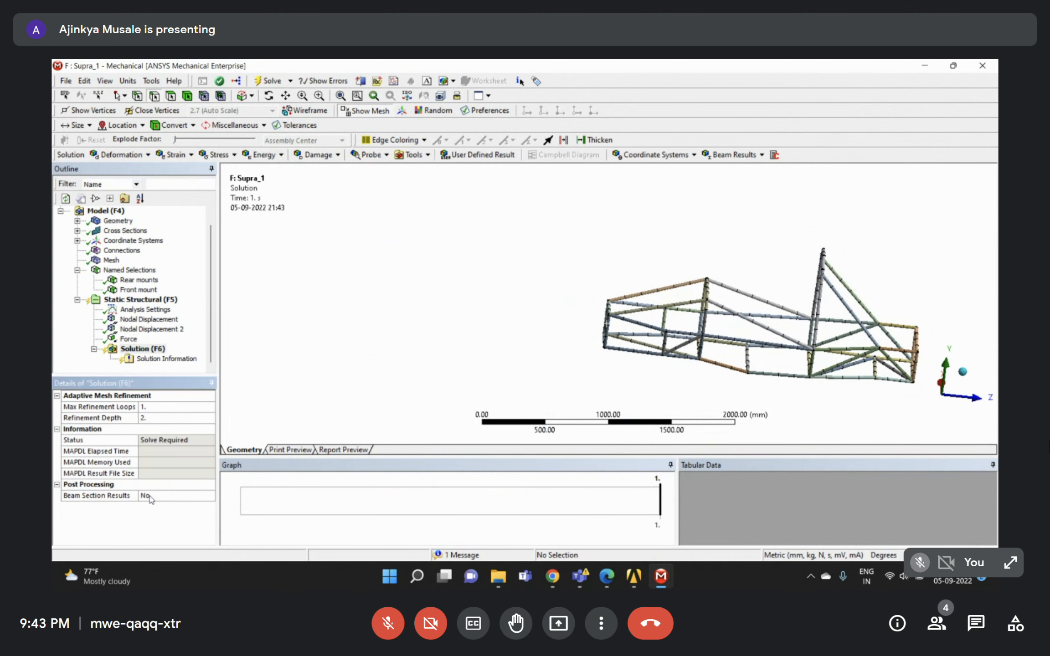
{"action": "left_click", "coordinate": [145, 310]}
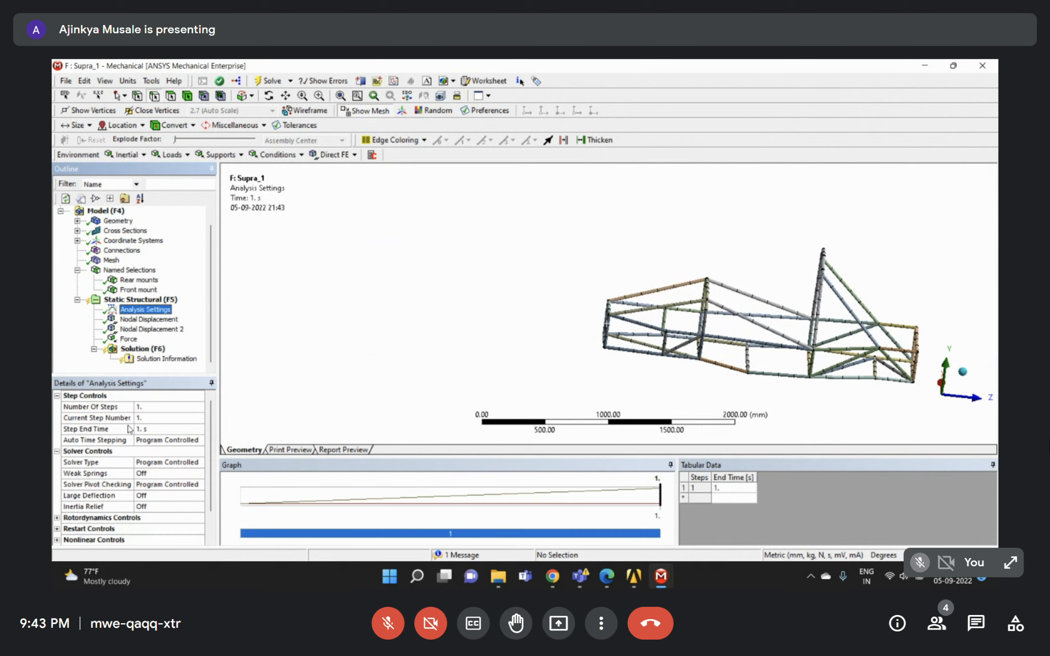
{"action": "double_click", "coordinate": [150, 484]}
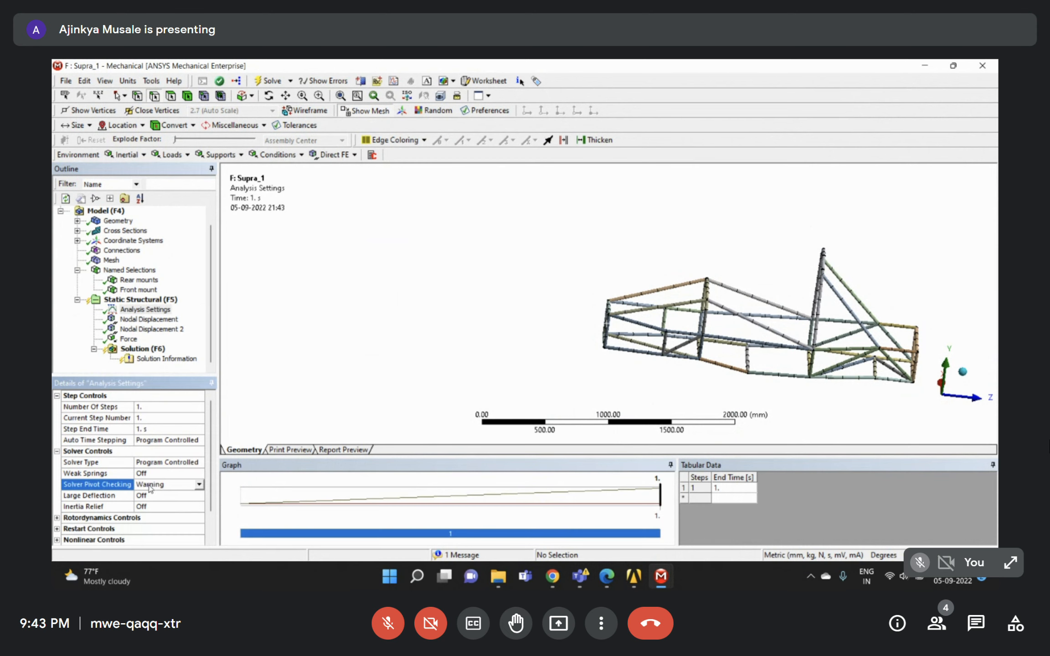
{"action": "double_click", "coordinate": [150, 485]}
{"action": "double_click", "coordinate": [150, 485]}
Solve the front impact analysis and insert an Equivalent (von-Mises) Stress result under its solution.
{"action": "right_click", "coordinate": [121, 350]}
{"action": "left_click", "coordinate": [174, 375]}
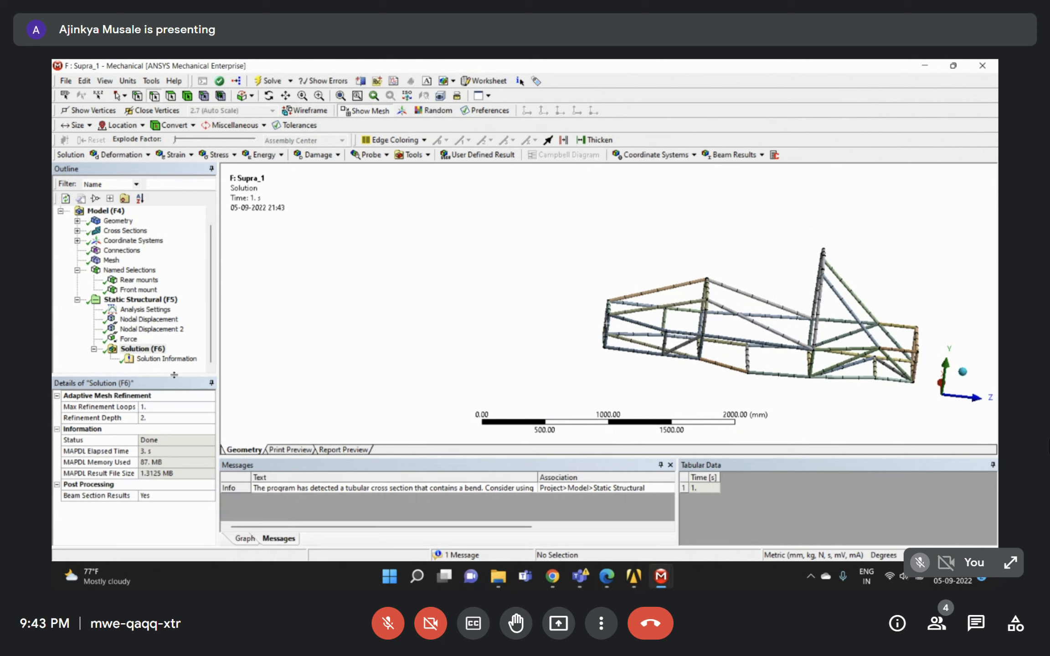
{"action": "right_click", "coordinate": [148, 350]}
{"action": "mouse_move", "coordinate": [194, 364]}
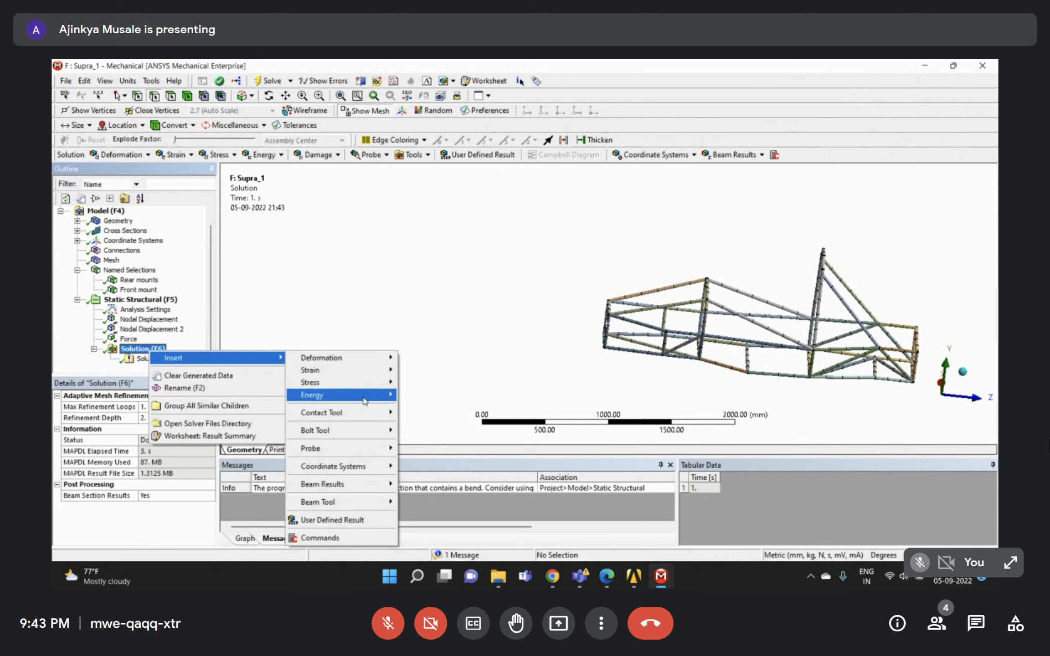
{"action": "mouse_move", "coordinate": [319, 382]}
{"action": "left_click", "coordinate": [460, 386]}
Add a Total Deformation result to the solution and evaluate all results.
{"action": "right_click", "coordinate": [164, 339]}
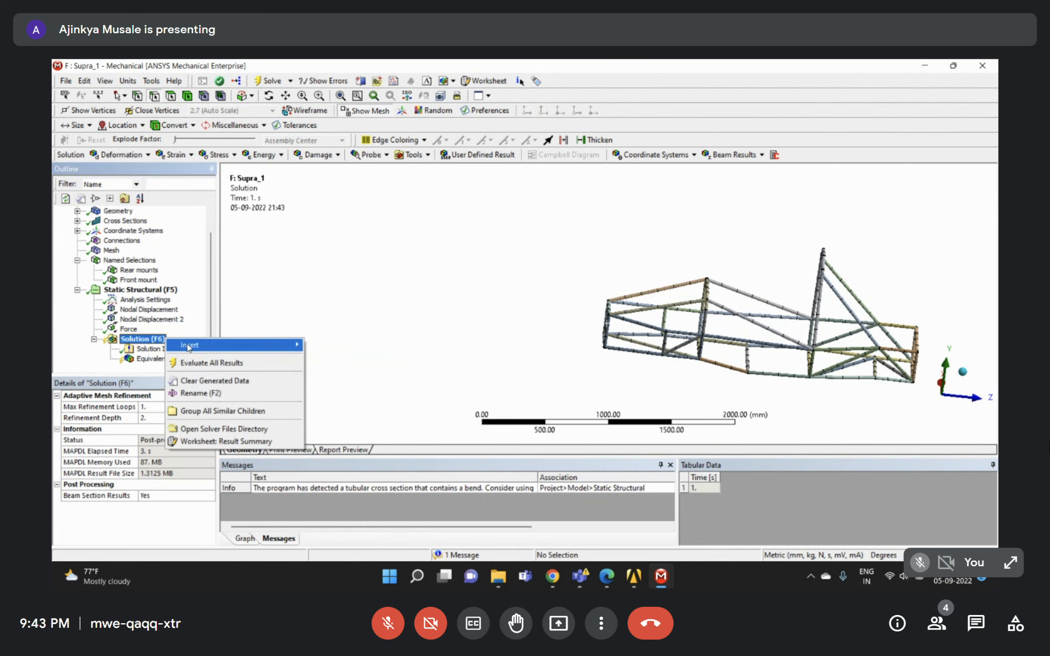
{"action": "mouse_move", "coordinate": [205, 353]}
{"action": "mouse_move", "coordinate": [372, 349]}
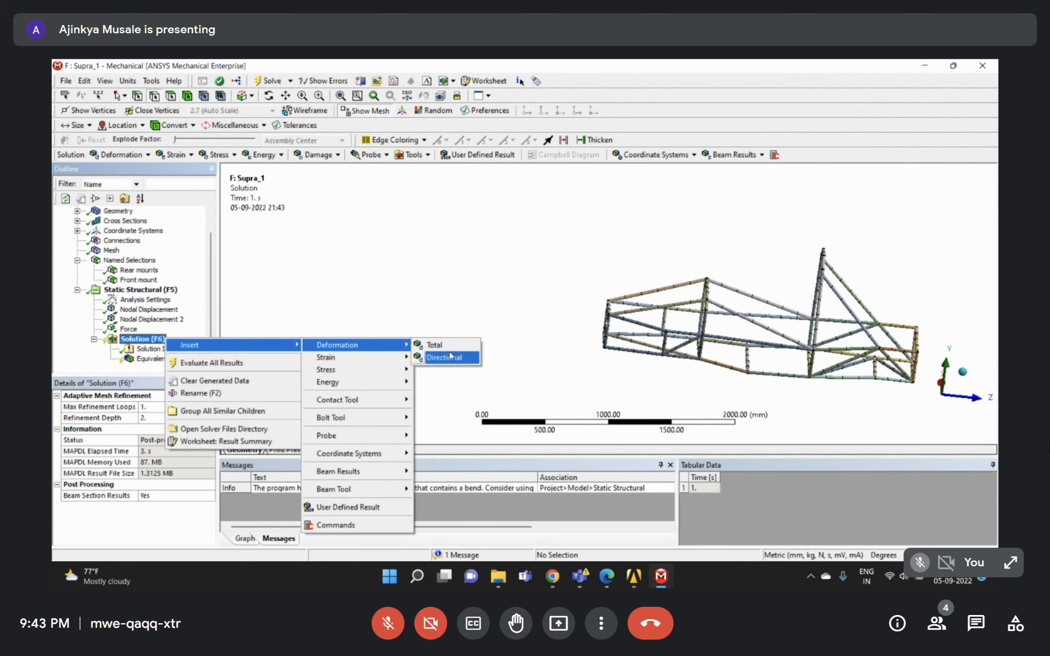
{"action": "left_click", "coordinate": [450, 353]}
{"action": "left_click", "coordinate": [162, 349]}
{"action": "right_click", "coordinate": [173, 349]}
{"action": "left_click", "coordinate": [212, 375]}
Set the equivalent stress plot's deformation scaling to 1.0 (True Scale).
{"action": "mouse_move", "coordinate": [689, 281]}
{"action": "middle_mouse_down"}
{"action": "mouse_move", "coordinate": [710, 269]}
{"action": "mouse_move", "coordinate": [705, 282]}
{"action": "middle_mouse_up"}
{"action": "left_click", "coordinate": [160, 155]}
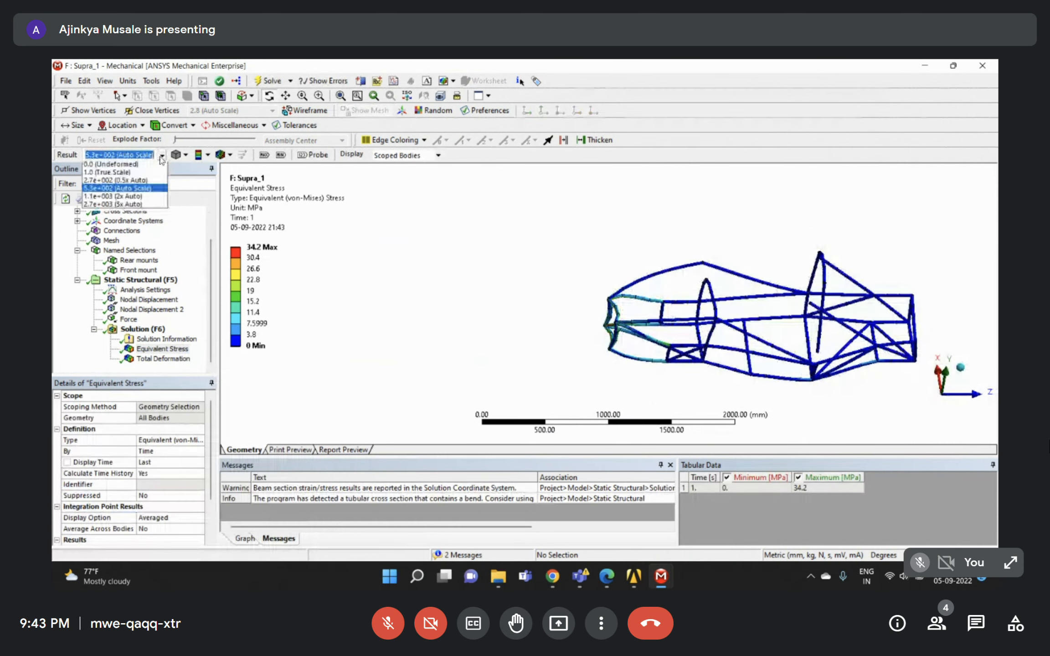
{"action": "left_click", "coordinate": [107, 177]}
Examine the equivalent stress distribution on the front bulkhead members and across the rest of the roll cage.
{"action": "right_click_drag", "start_coordinate": [592, 232], "coordinate": [903, 398]}
{"action": "left_click", "coordinate": [152, 353]}
{"action": "middle_click_drag", "start_coordinate": [485, 329], "coordinate": [569, 304]}
{"action": "right_click_drag", "start_coordinate": [400, 296], "coordinate": [472, 385]}
{"action": "middle_click_drag", "start_coordinate": [563, 345], "coordinate": [602, 338]}
{"action": "scroll", "coordinate": [678, 291], "scroll_direction": "down", "scroll_amount": 5}
{"action": "middle_click_drag", "start_coordinate": [677, 291], "coordinate": [703, 308]}
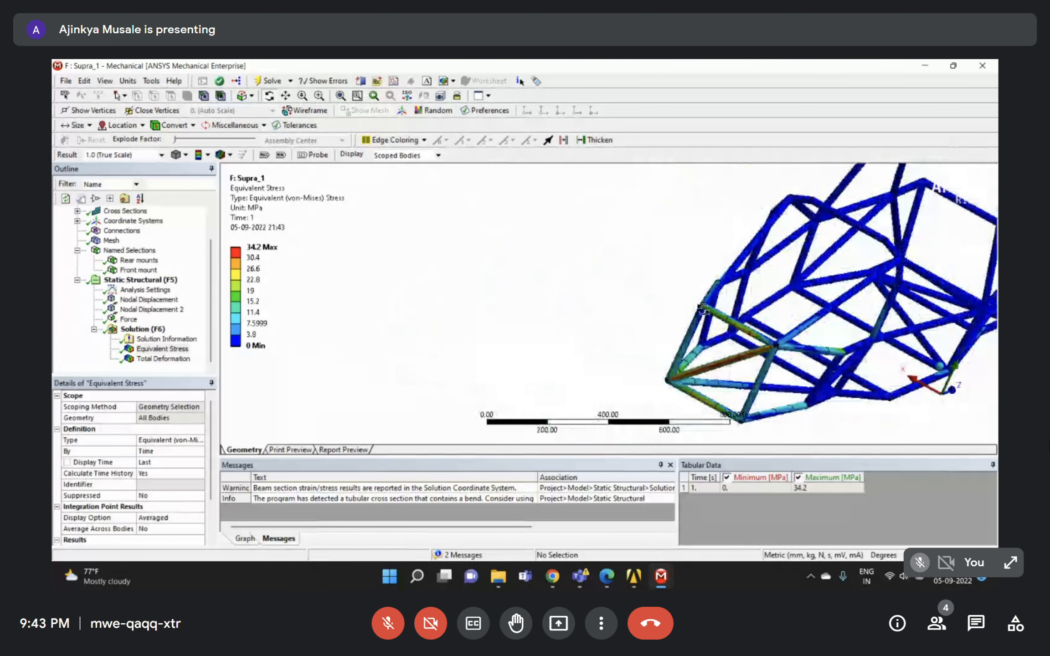
{"action": "scroll", "coordinate": [755, 357], "scroll_direction": "down", "scroll_amount": 5}
{"action": "middle_click_drag", "start_coordinate": [754, 357], "coordinate": [567, 272]}
{"action": "right_click_drag", "start_coordinate": [536, 226], "coordinate": [632, 322]}
{"action": "middle_click_drag", "start_coordinate": [594, 290], "coordinate": [730, 246]}
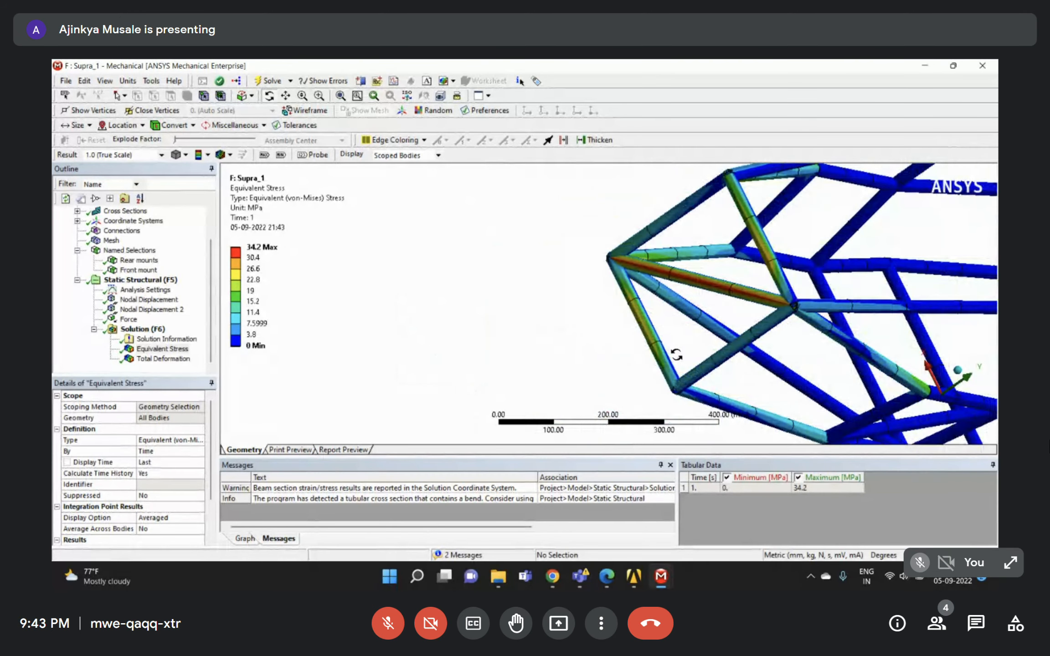
{"action": "middle_click_drag", "start_coordinate": [746, 303], "coordinate": [647, 270]}
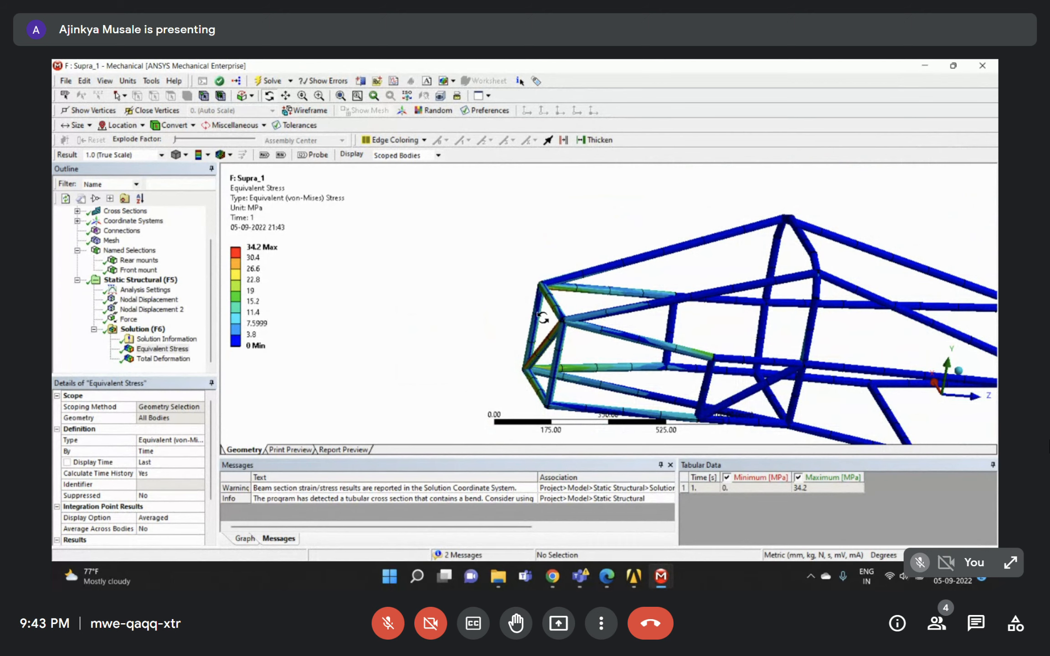
{"action": "left_click_drag", "start_coordinate": [531, 321], "coordinate": [633, 291]}
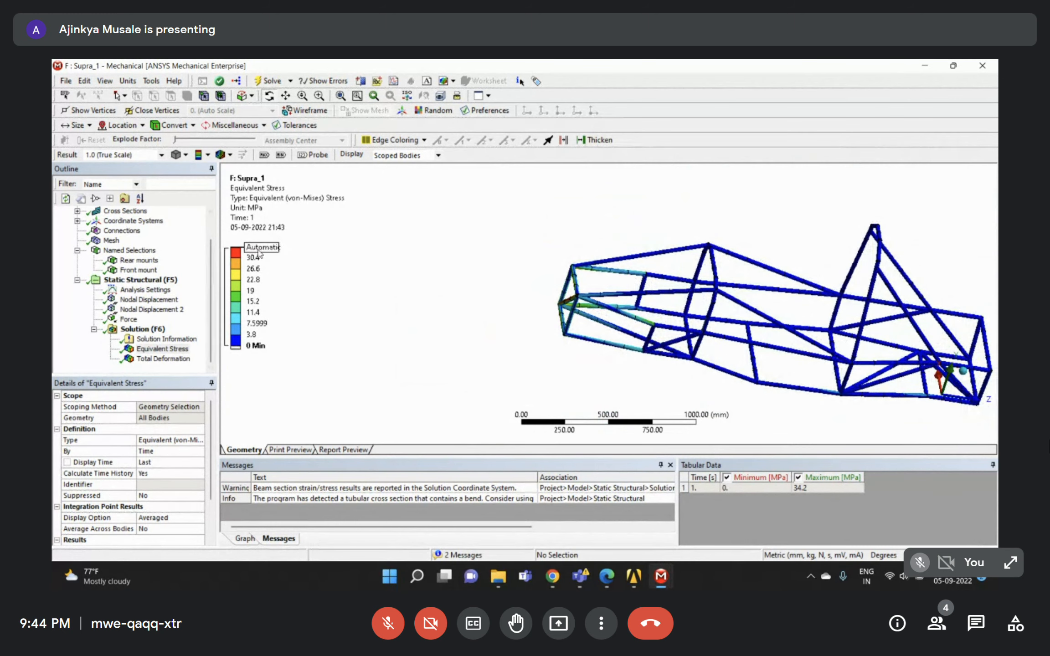
Display the total deformation result of the roll cage and check its contour range.
{"action": "left_click", "coordinate": [164, 359]}
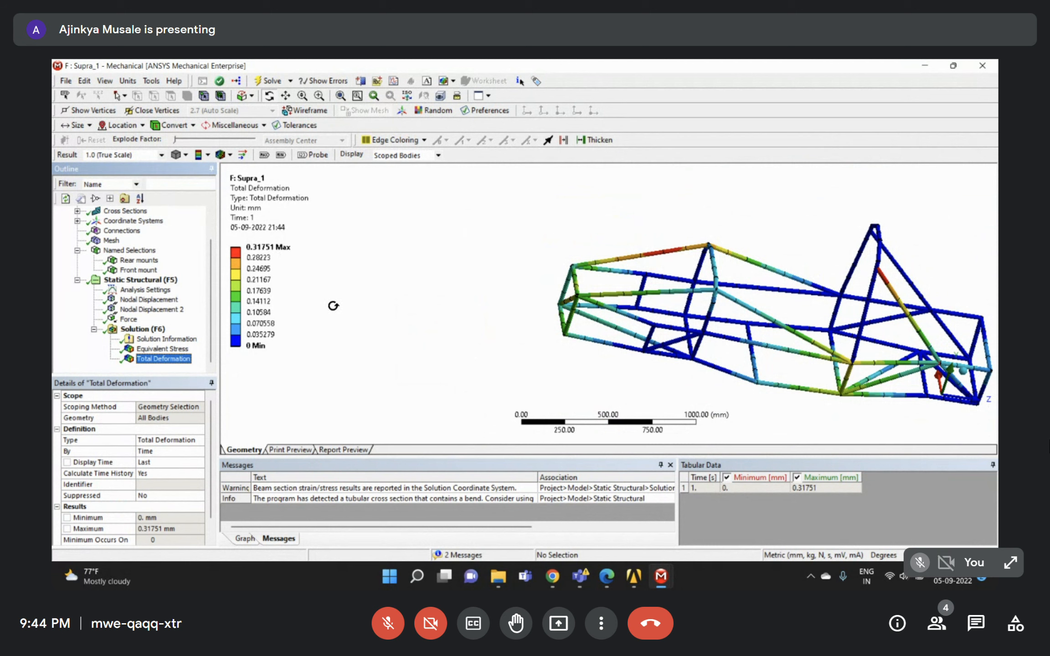
{"action": "left_click", "coordinate": [367, 304]}
{"action": "left_click", "coordinate": [69, 358]}
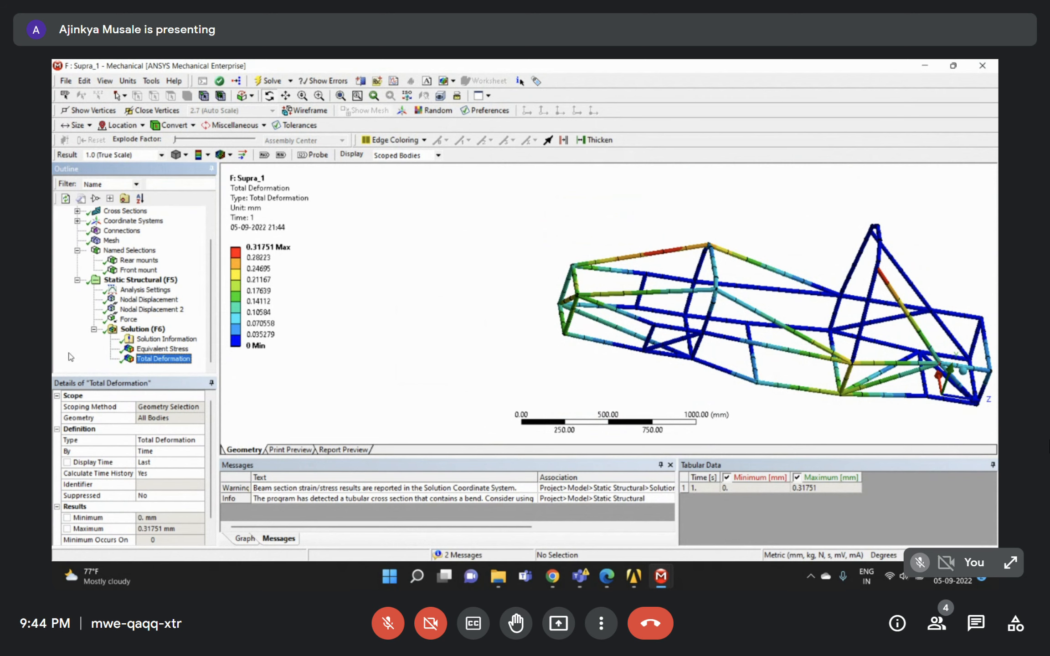
Switch to Assignment 2.pdf in Microsoft Edge and read the Case 2 side impact force and constraint requirements.
{"action": "left_click", "coordinate": [633, 577]}
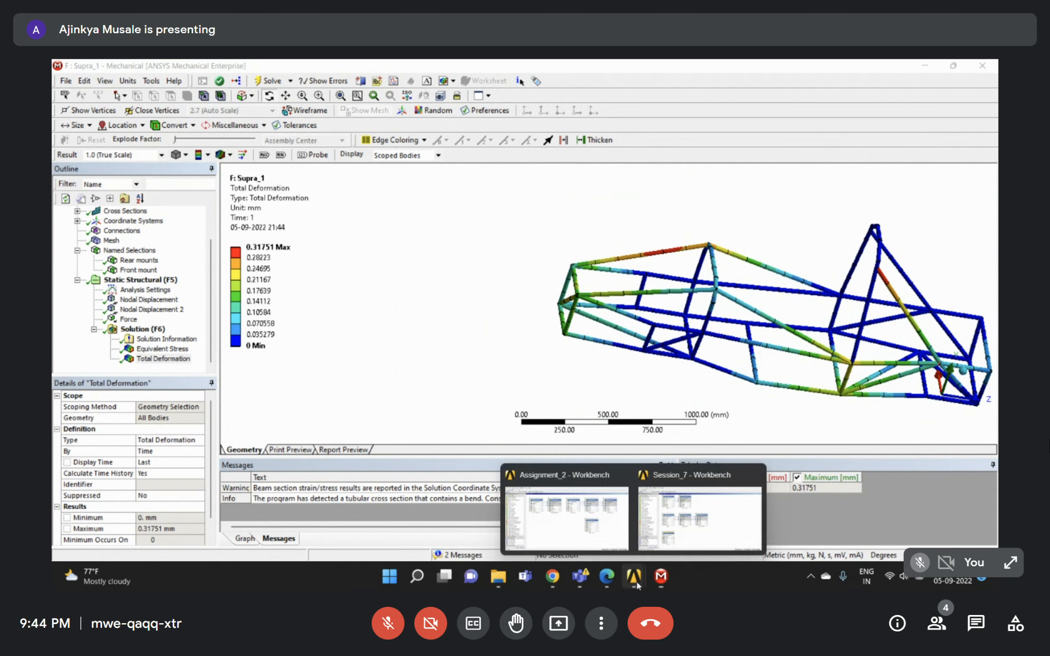
{"action": "left_click", "coordinate": [616, 578]}
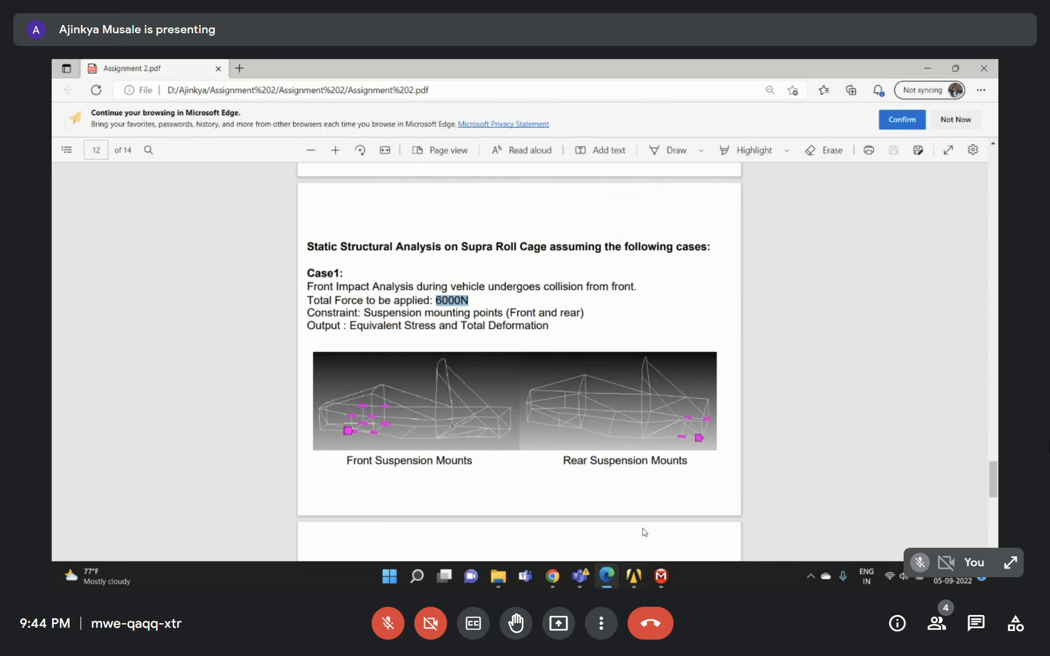
{"action": "scroll", "coordinate": [529, 374], "scroll_direction": "down", "scroll_amount": 5}
{"action": "scroll", "coordinate": [531, 379], "scroll_direction": "down", "scroll_amount": 3}
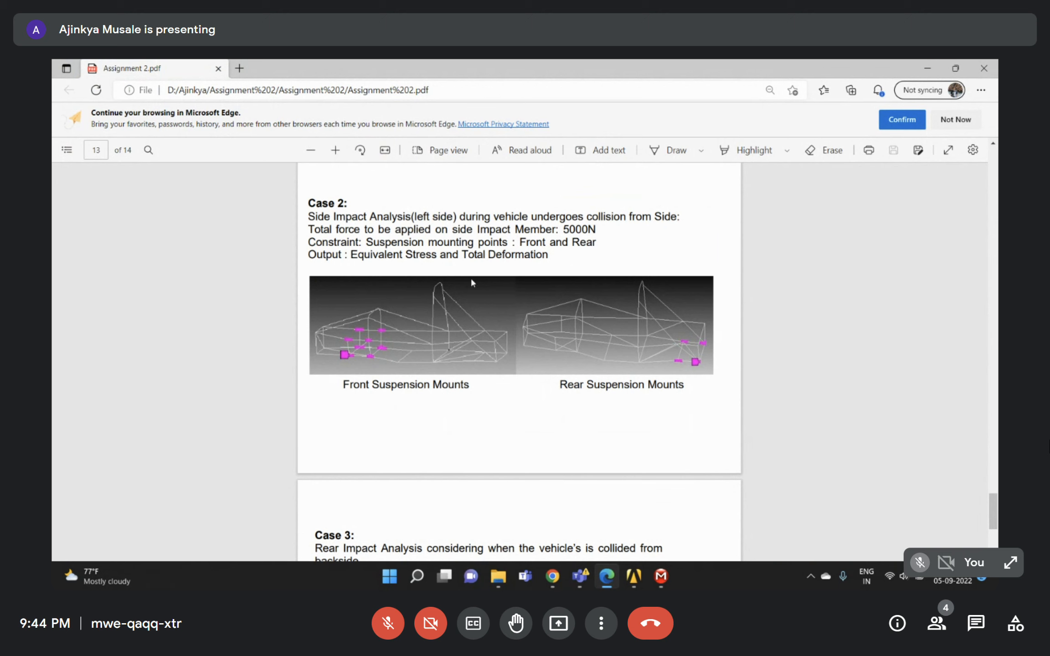
{"action": "left_click", "coordinate": [927, 70]}
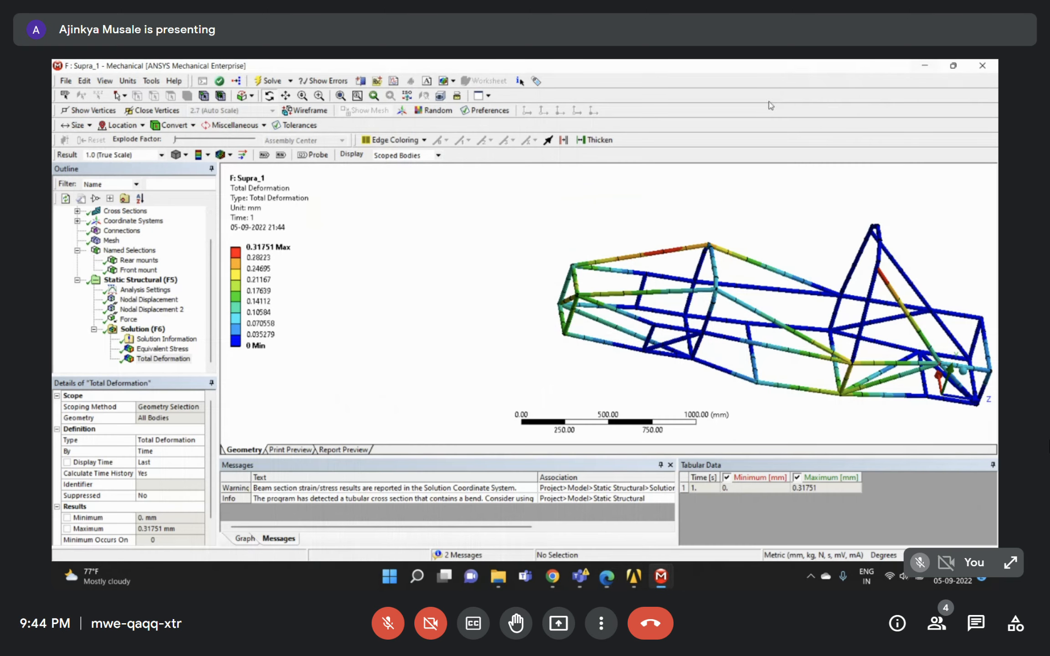
In the Session_7 Workbench project, add a Static Structural system named 2 sharing Supra_1's engineering data, geometry and model, and open its setup.
{"action": "left_click", "coordinate": [633, 577]}
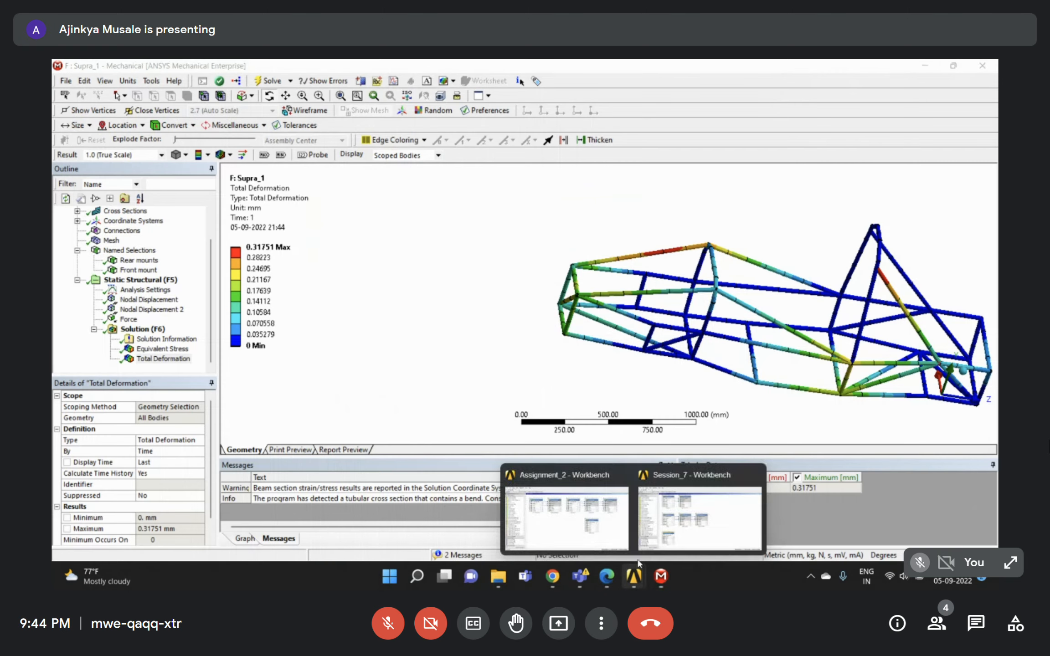
{"action": "left_click", "coordinate": [701, 530]}
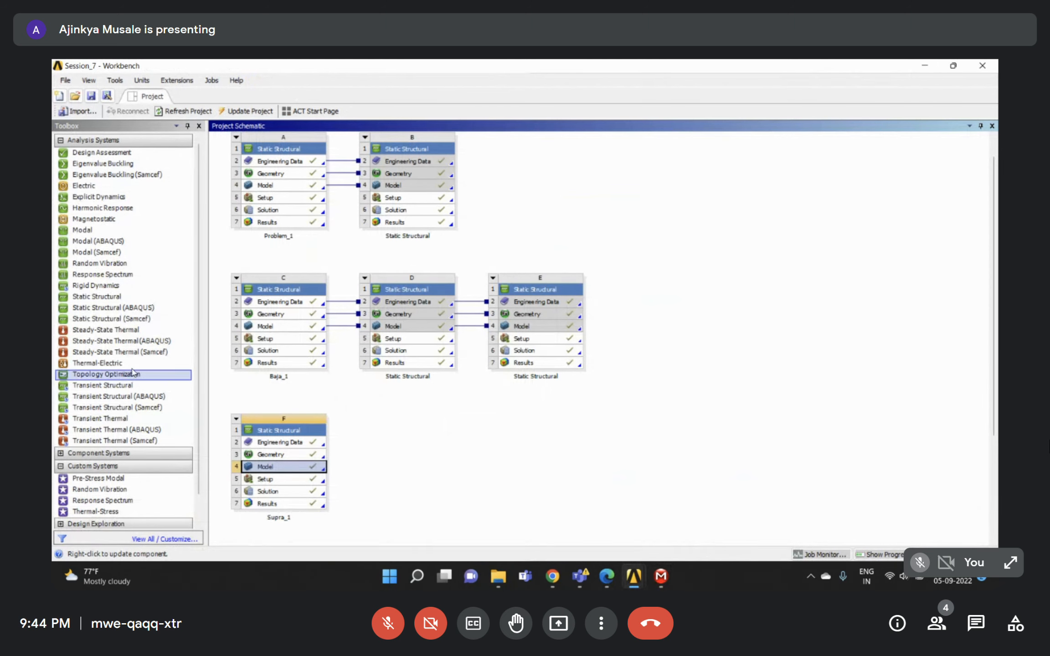
{"action": "left_click_drag", "start_coordinate": [191, 335], "coordinate": [291, 445]}
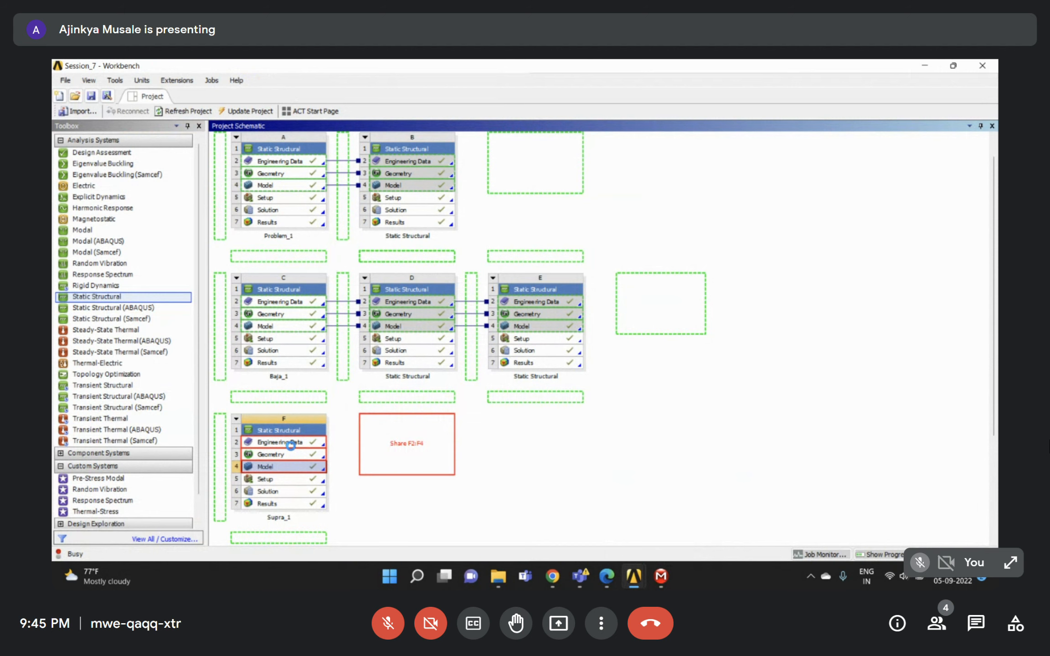
{"action": "left_click_drag", "start_coordinate": [291, 445], "coordinate": [291, 446]}
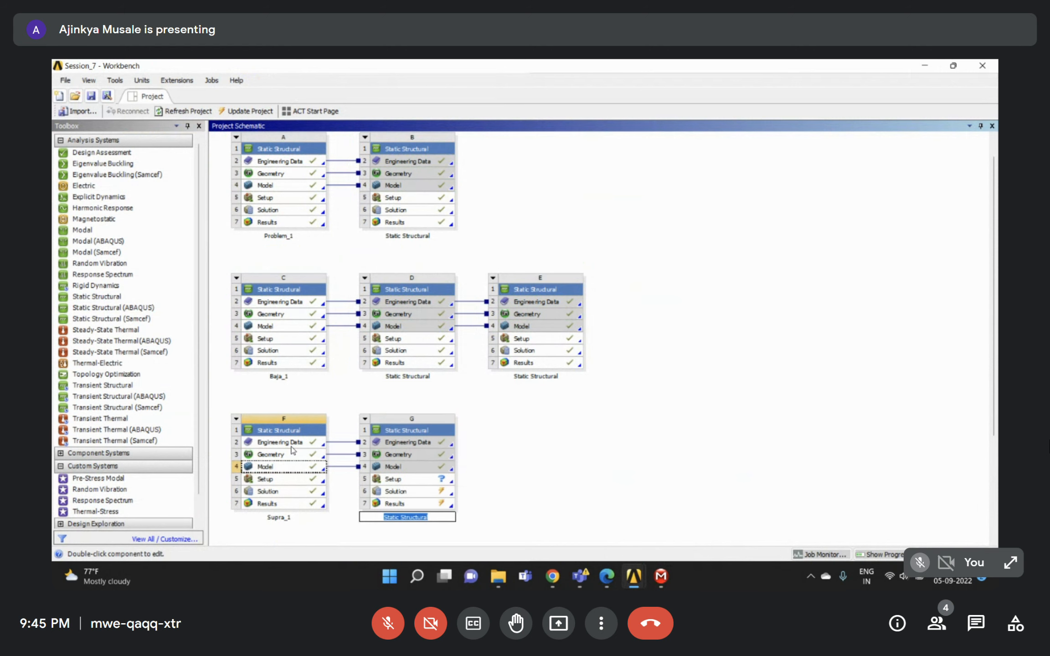
{"action": "type", "text": "2"}
{"action": "left_click", "coordinate": [401, 479]}
{"action": "double_click", "coordinate": [418, 483]}
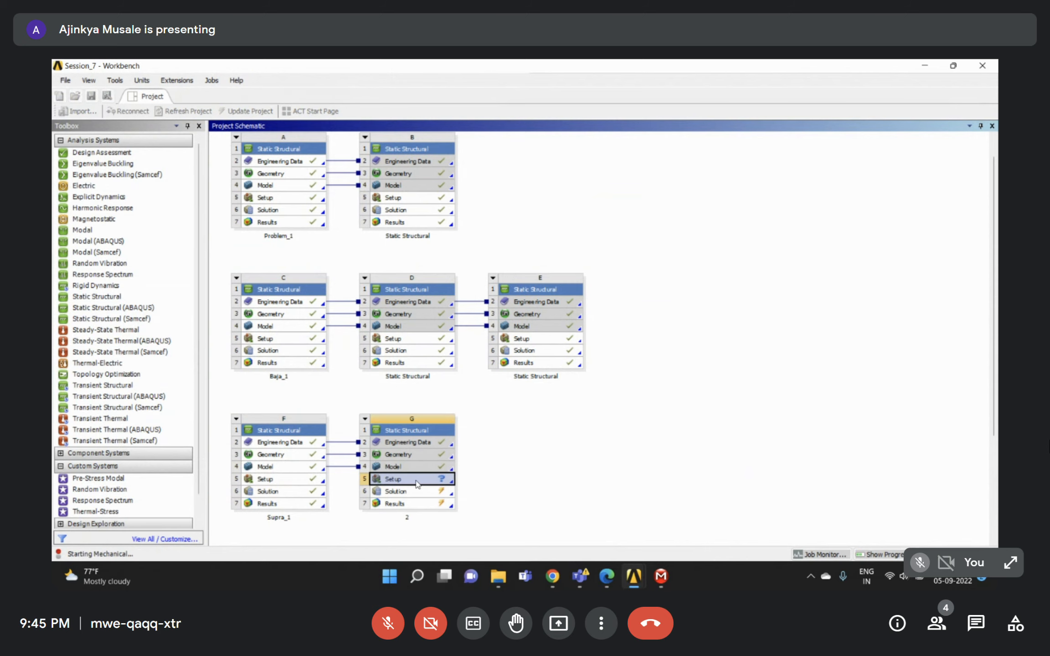
For Static Structural 2, change the Solver Pivot Checking option and set Beam Section Results to Yes.
{"action": "left_click", "coordinate": [146, 341]}
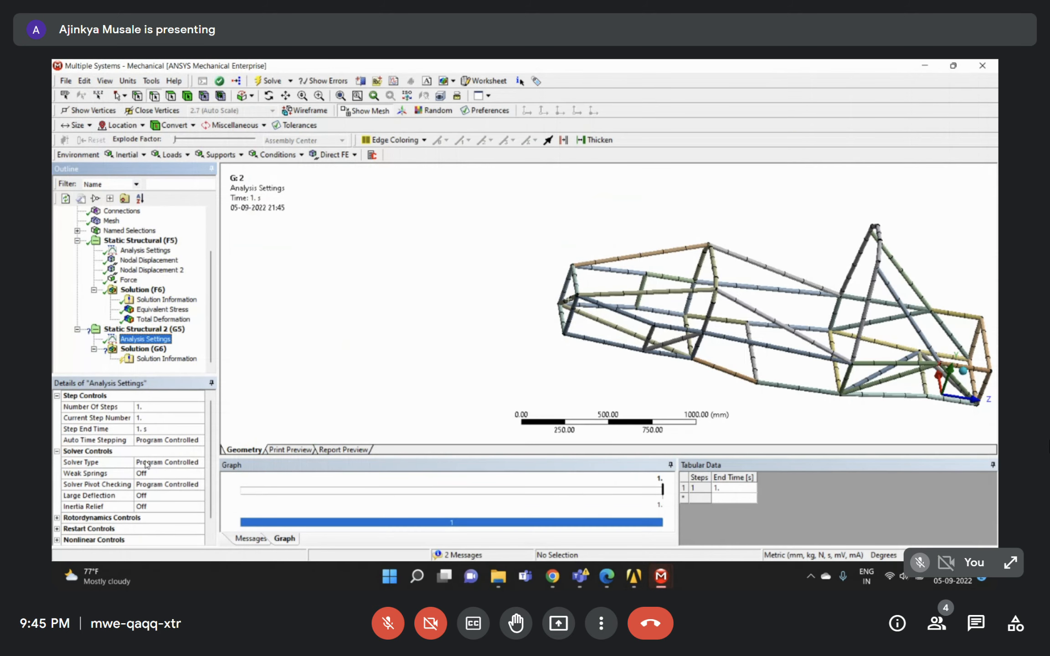
{"action": "left_click", "coordinate": [149, 484]}
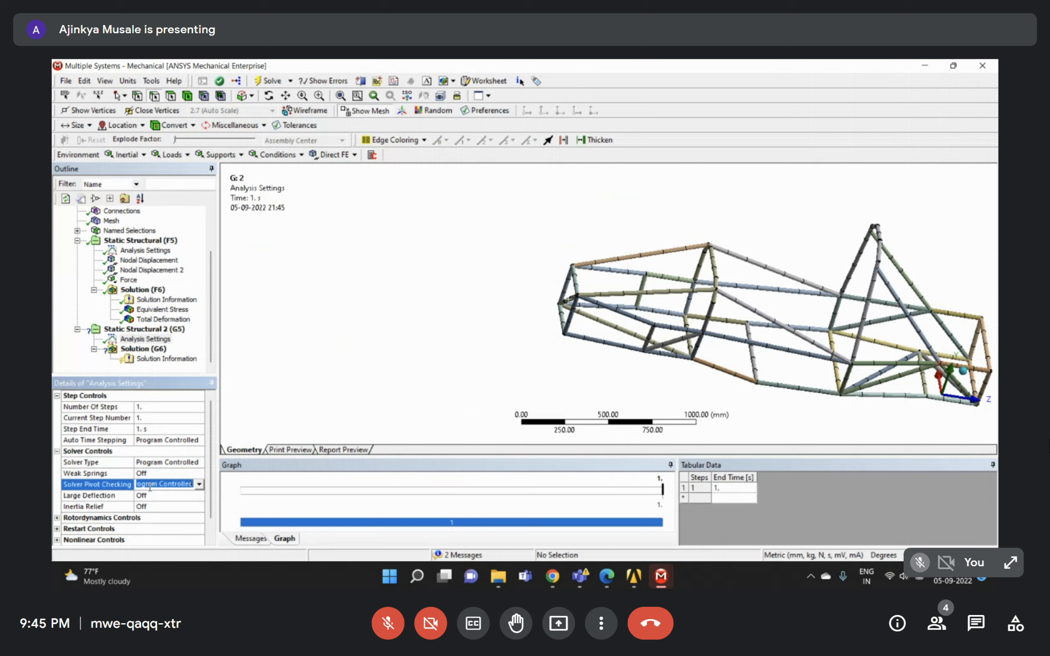
{"action": "left_click", "coordinate": [200, 484]}
{"action": "left_click", "coordinate": [153, 519]}
{"action": "left_click", "coordinate": [143, 349]}
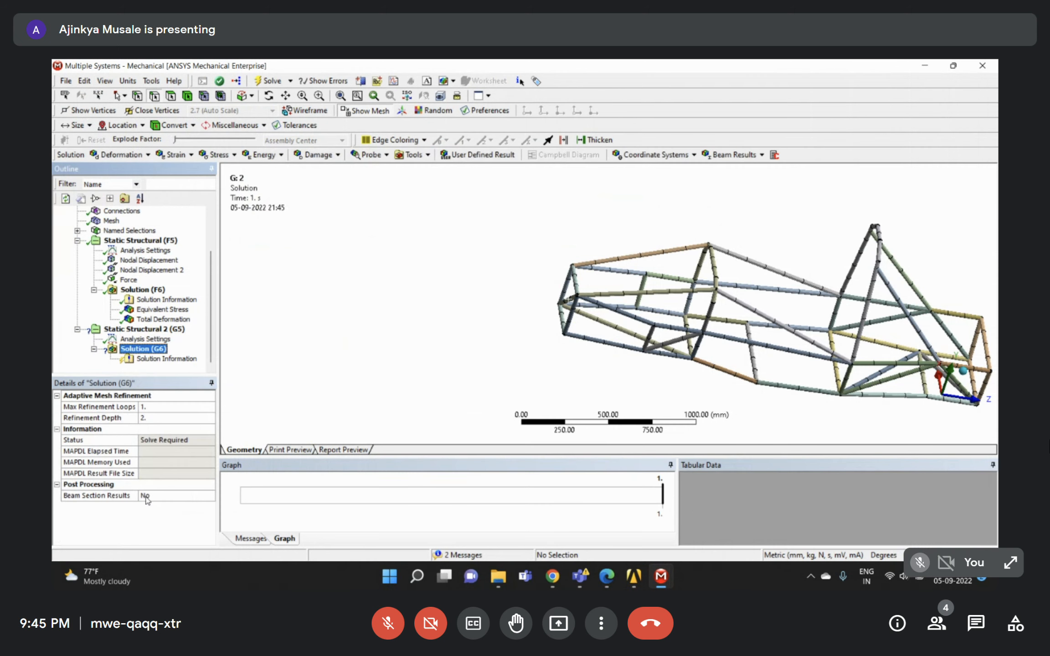
{"action": "double_click", "coordinate": [151, 497]}
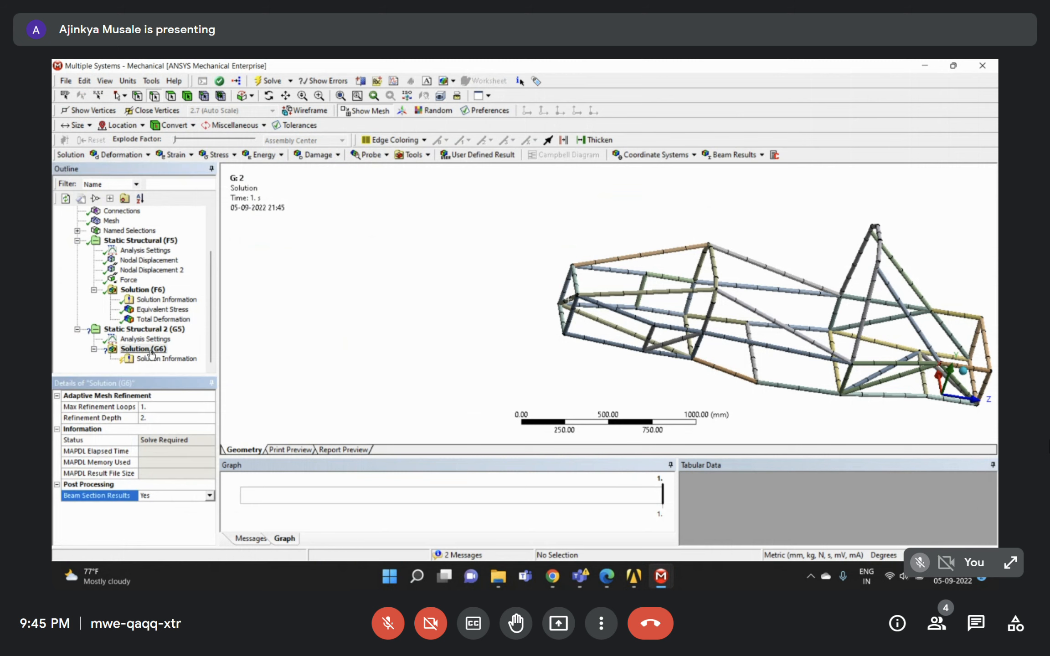
Copy both nodal displacement constraints from the Supra_1 Static Structural analysis into Static Structural 2.
{"action": "left_click", "coordinate": [147, 270]}
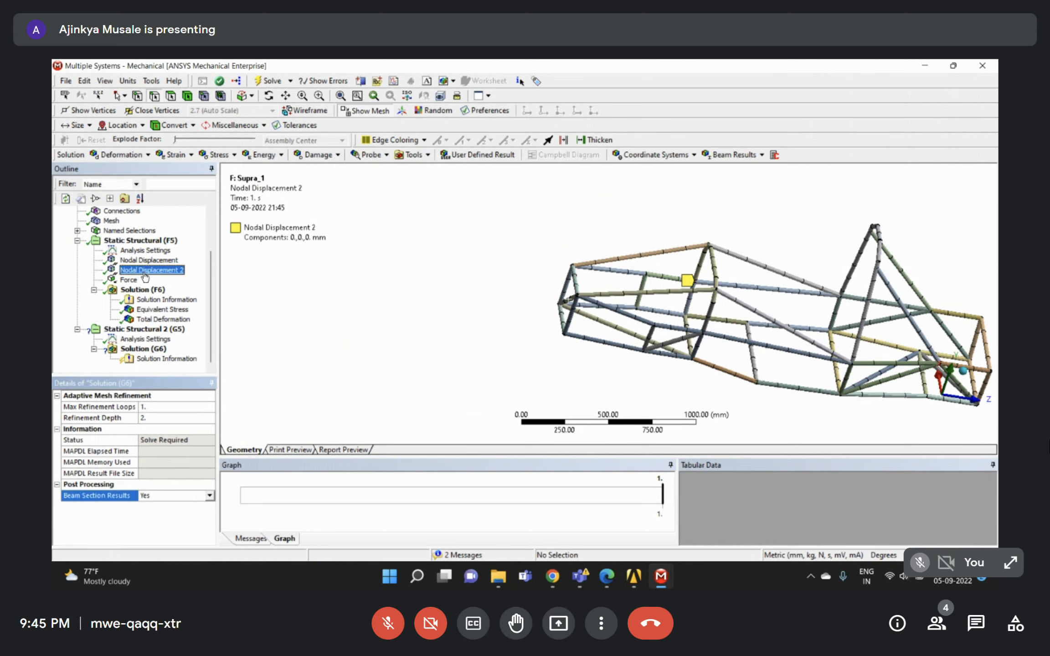
{"action": "left_click", "coordinate": [146, 261], "text": "ctrl"}
{"action": "left_click_drag", "start_coordinate": [147, 265], "coordinate": [136, 331]}
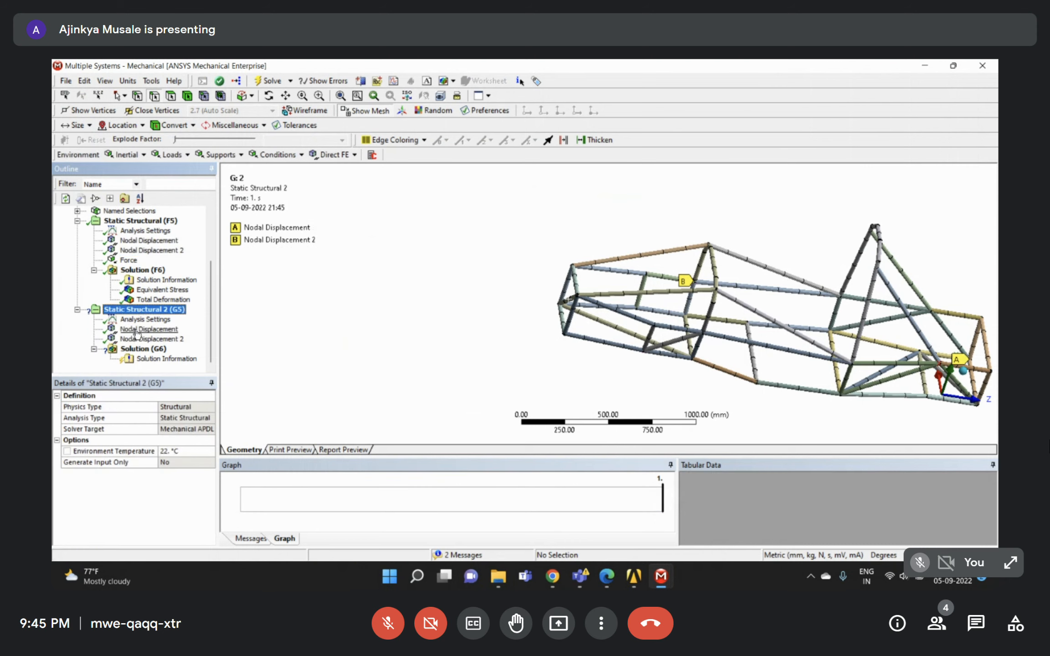
Select five edges of the lower side impact members and insert a Force on them in Static Structural 2.
{"action": "left_click", "coordinate": [129, 261]}
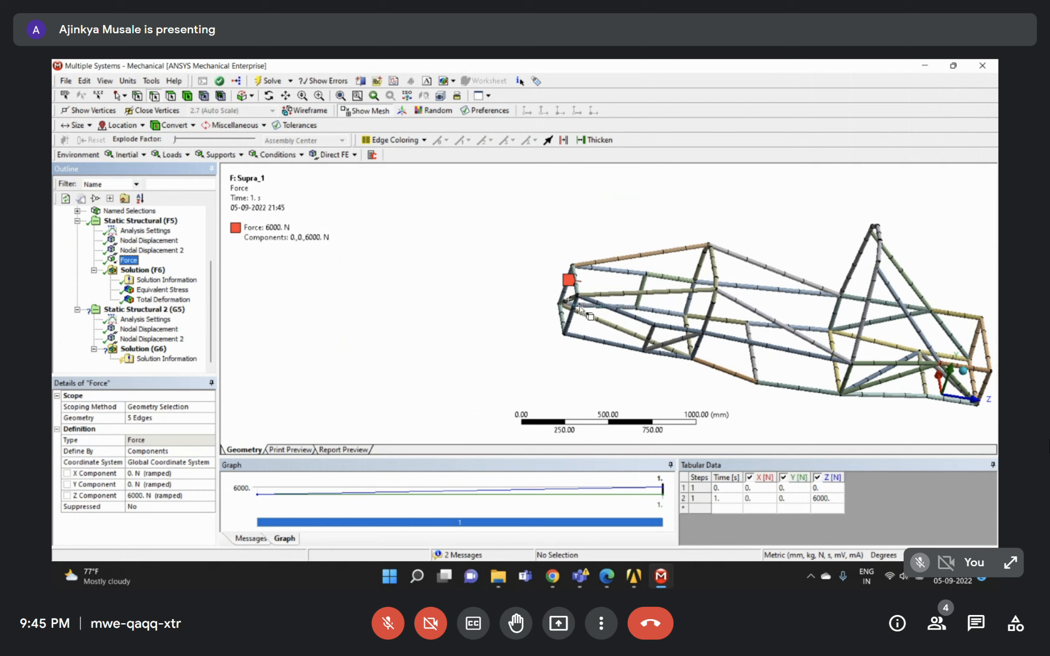
{"action": "middle_click_drag", "start_coordinate": [754, 349], "coordinate": [711, 338]}
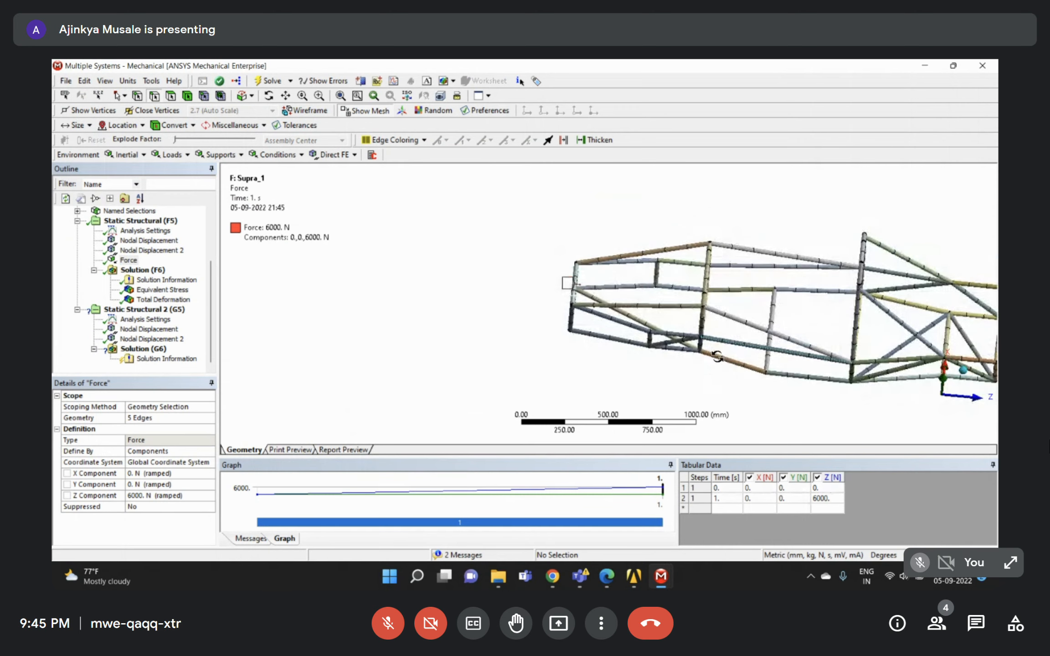
{"action": "left_click", "coordinate": [807, 381]}
{"action": "middle_click_drag", "start_coordinate": [807, 381], "coordinate": [810, 332]}
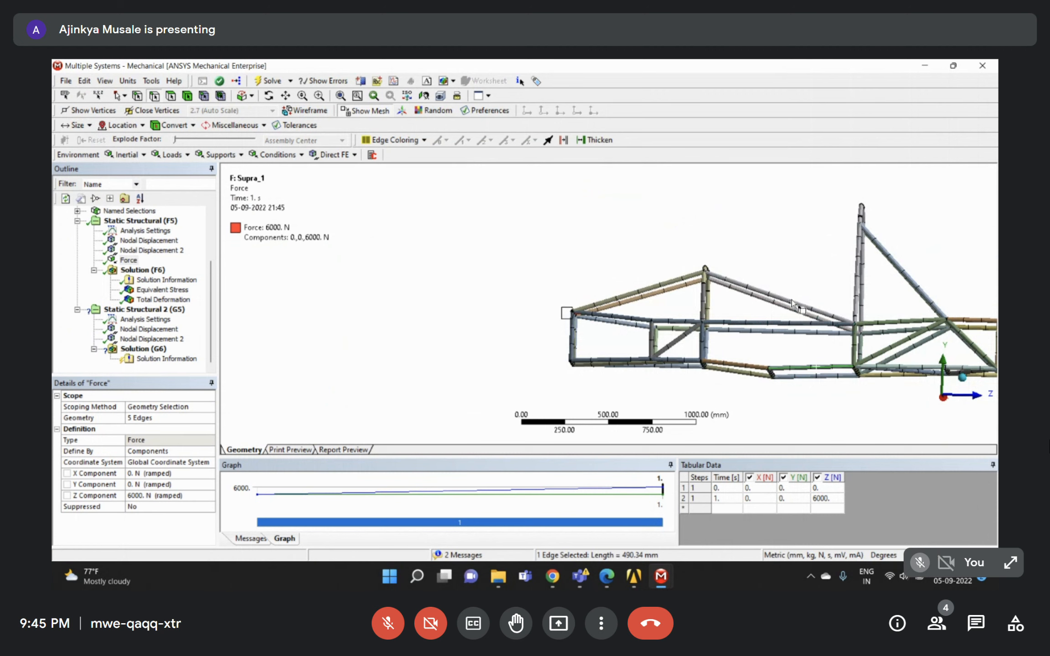
{"action": "mouse_move", "coordinate": [814, 277]}
{"action": "middle_mouse_down"}
{"action": "mouse_move", "coordinate": [824, 323]}
{"action": "mouse_move", "coordinate": [773, 269]}
{"action": "mouse_move", "coordinate": [712, 304]}
{"action": "mouse_move", "coordinate": [754, 292]}
{"action": "middle_mouse_up"}
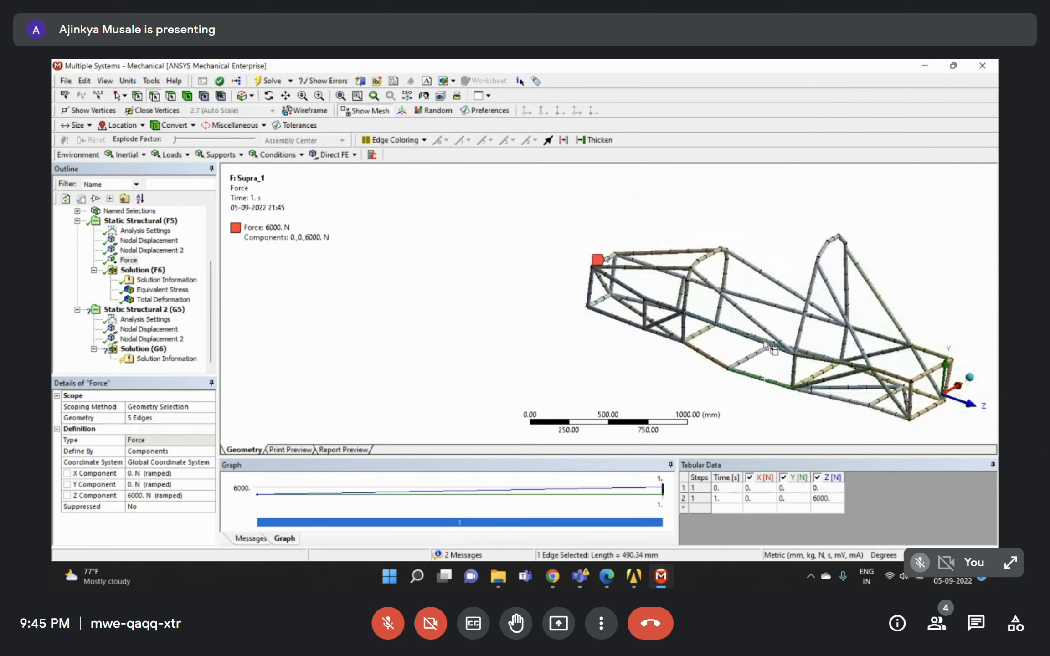
{"action": "left_click", "coordinate": [794, 374], "text": "ctrl"}
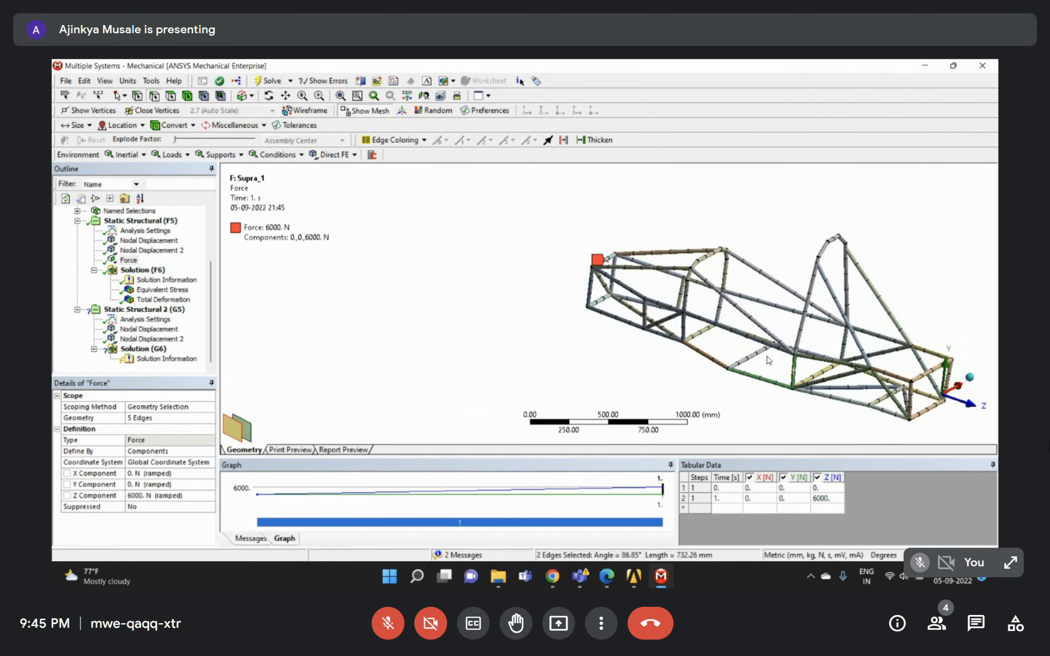
{"action": "left_click", "coordinate": [762, 343], "text": "ctrl"}
{"action": "middle_click_drag", "start_coordinate": [766, 348], "coordinate": [755, 358]}
{"action": "left_click", "coordinate": [715, 355], "text": "ctrl"}
{"action": "left_click", "coordinate": [689, 319], "text": "ctrl"}
{"action": "mouse_move", "coordinate": [689, 319]}
{"action": "middle_mouse_down"}
{"action": "mouse_move", "coordinate": [835, 299]}
{"action": "mouse_move", "coordinate": [848, 304]}
{"action": "mouse_move", "coordinate": [820, 356]}
{"action": "middle_mouse_up"}
{"action": "right_click", "coordinate": [155, 310]}
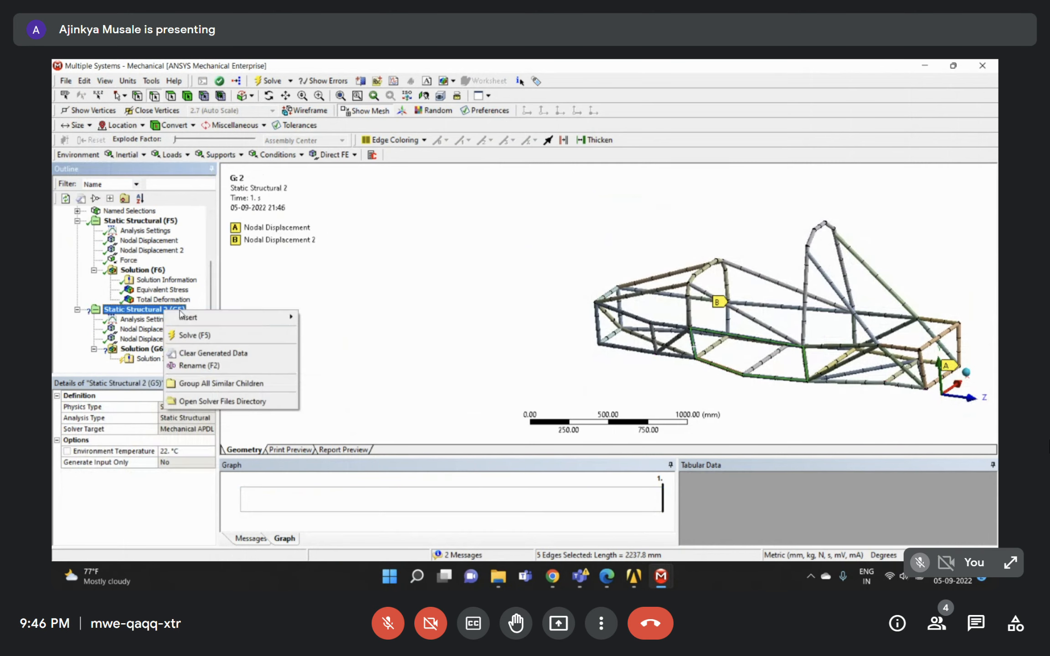
{"action": "mouse_move", "coordinate": [228, 318]}
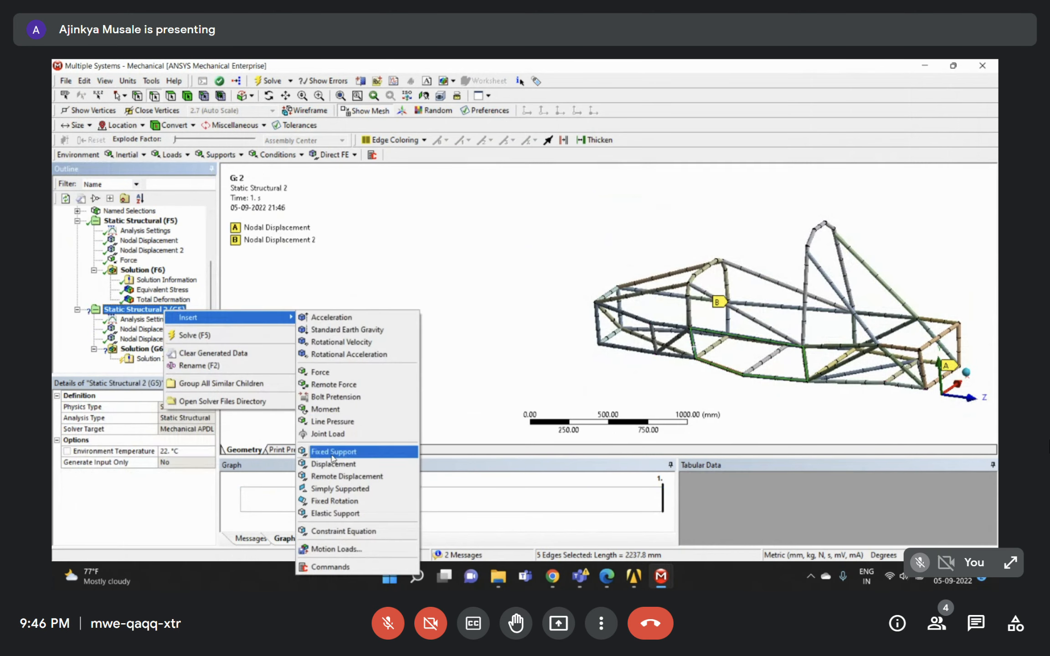
{"action": "left_click", "coordinate": [322, 373]}
{"action": "middle_click_drag", "start_coordinate": [729, 351], "coordinate": [734, 355]}
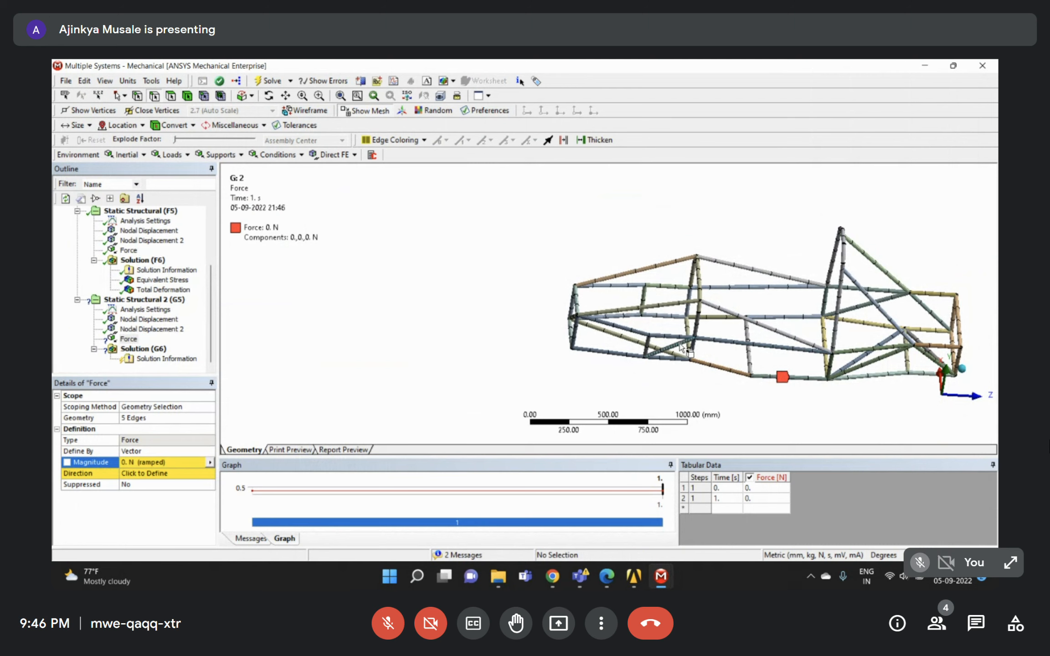
{"action": "right_click", "coordinate": [125, 300]}
{"action": "mouse_move", "coordinate": [150, 307]}
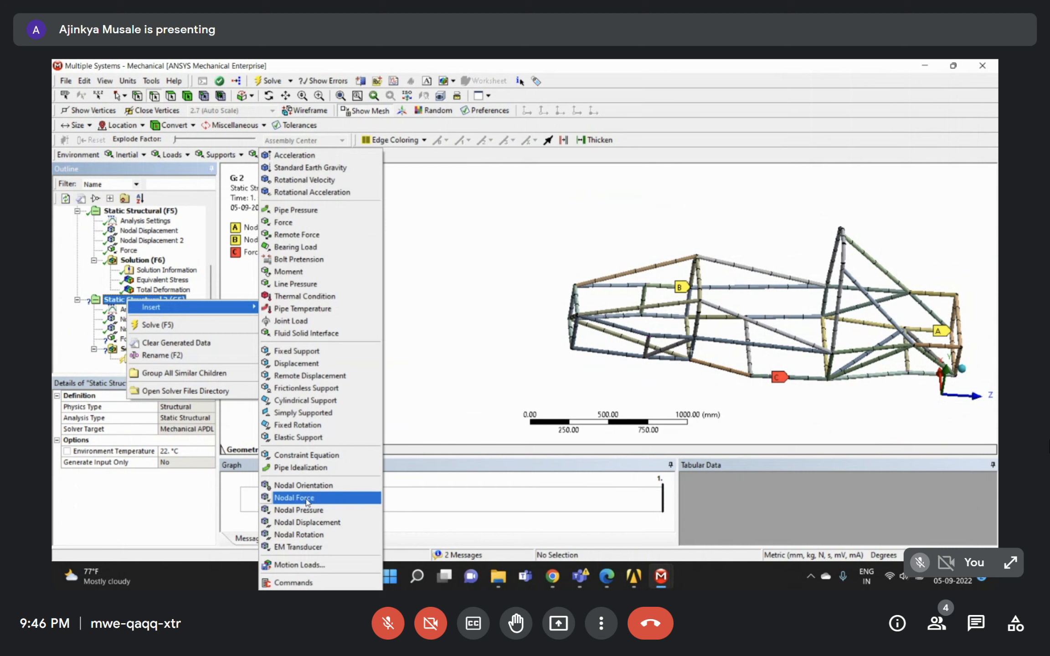
{"action": "left_click", "coordinate": [437, 306]}
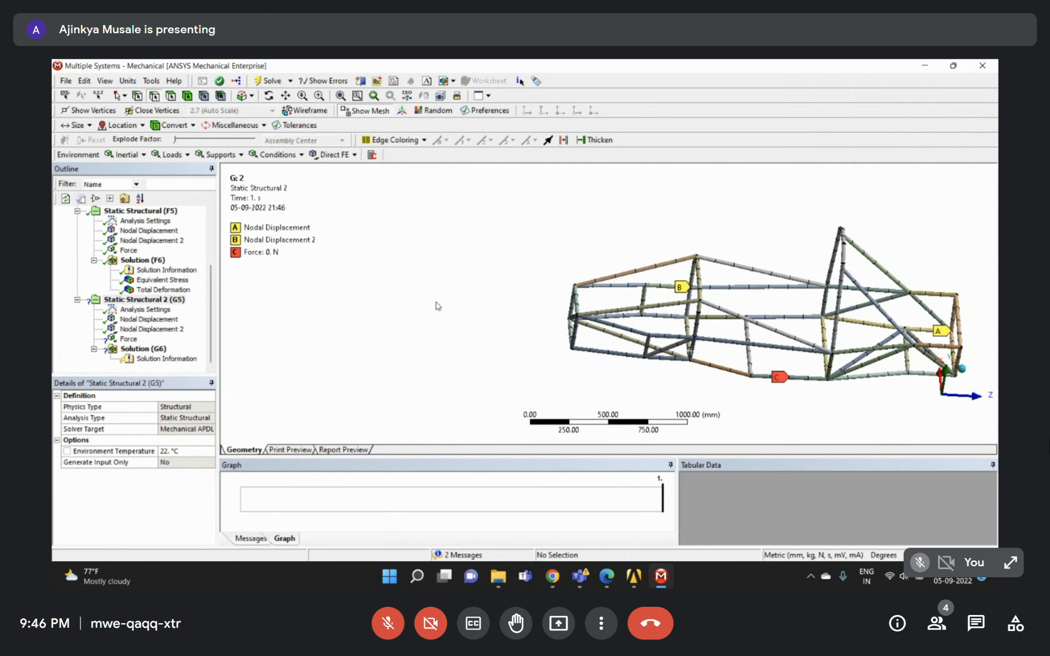
Check the side impact load in the assignment and set the new force's vector magnitude to 5000 N.
{"action": "left_click", "coordinate": [130, 340]}
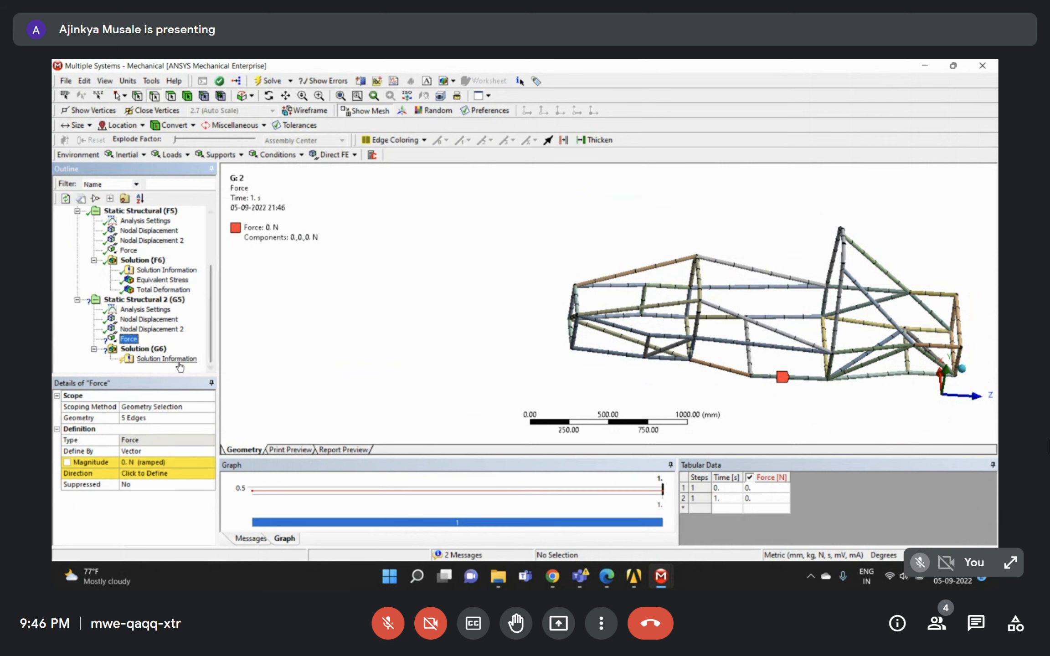
{"action": "left_click", "coordinate": [609, 581]}
{"action": "left_click", "coordinate": [610, 583]}
{"action": "left_click", "coordinate": [145, 462]}
{"action": "type", "text": "5000"}
{"action": "key", "text": "Return"}
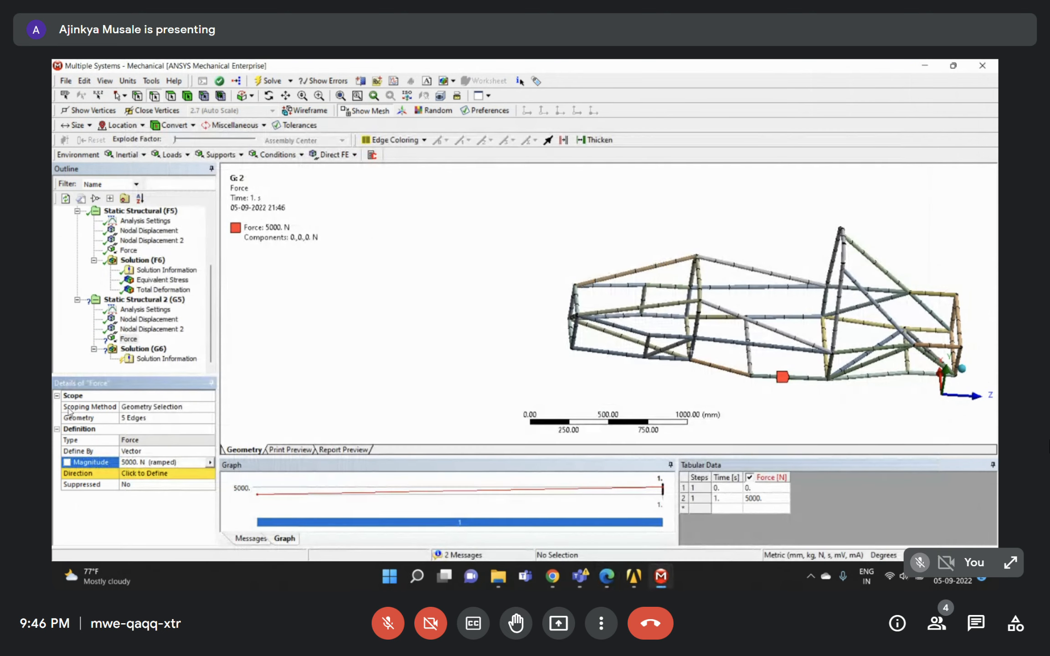
Define the side impact force by components with an X component of 5000 N and check its direction in plan view.
{"action": "left_click", "coordinate": [132, 452]}
{"action": "left_click", "coordinate": [150, 469]}
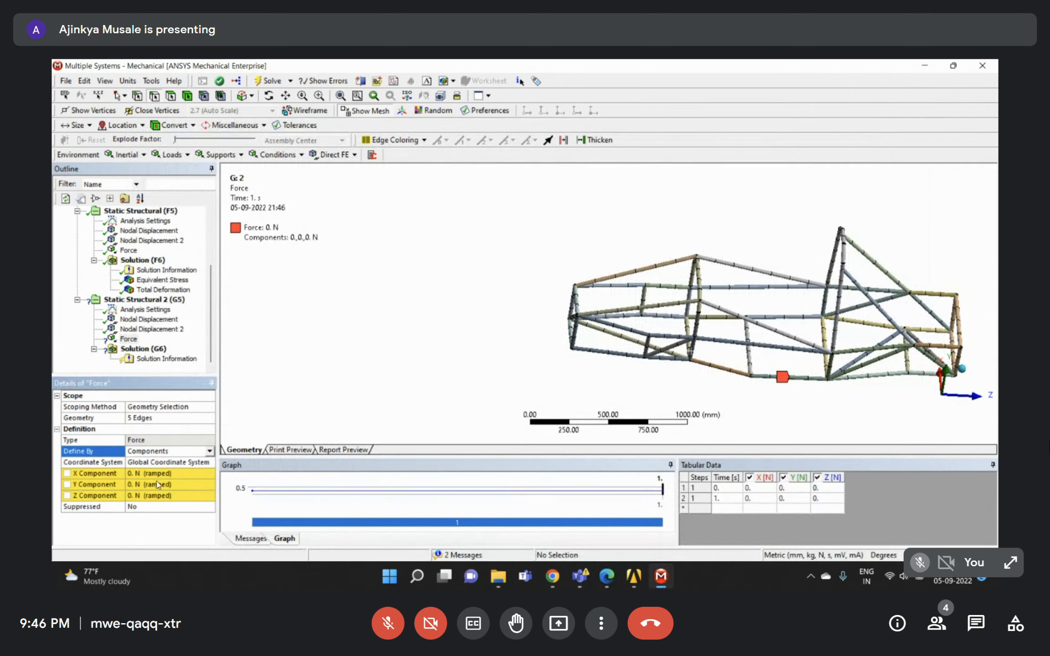
{"action": "middle_click_drag", "start_coordinate": [776, 264], "coordinate": [723, 276]}
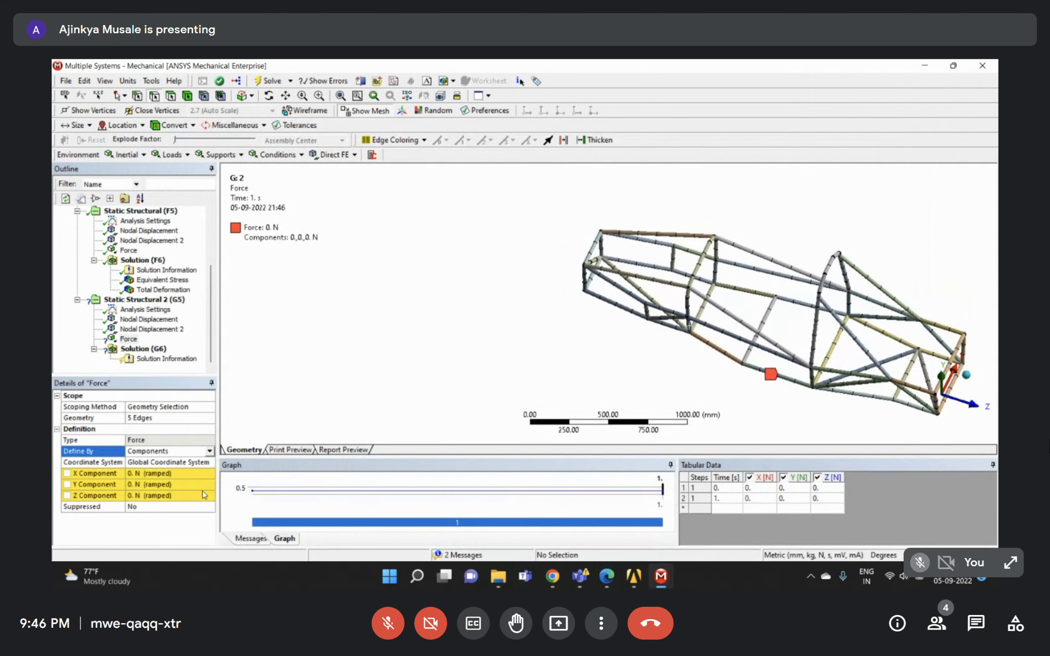
{"action": "left_click", "coordinate": [157, 476]}
{"action": "type", "text": "5000"}
{"action": "key", "text": "Return"}
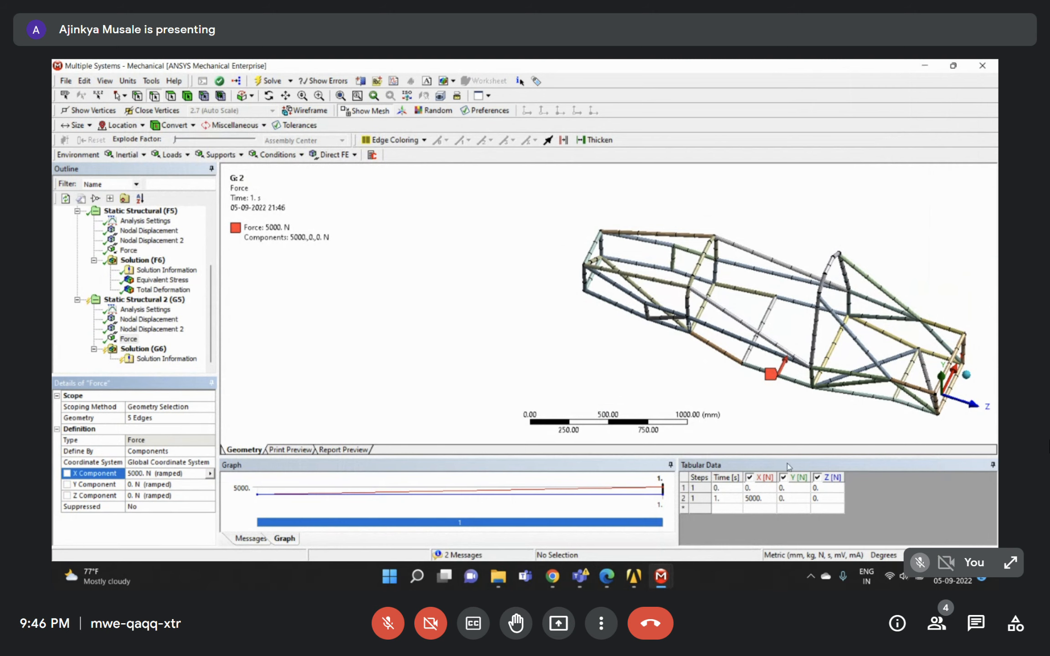
{"action": "left_click", "coordinate": [957, 362]}
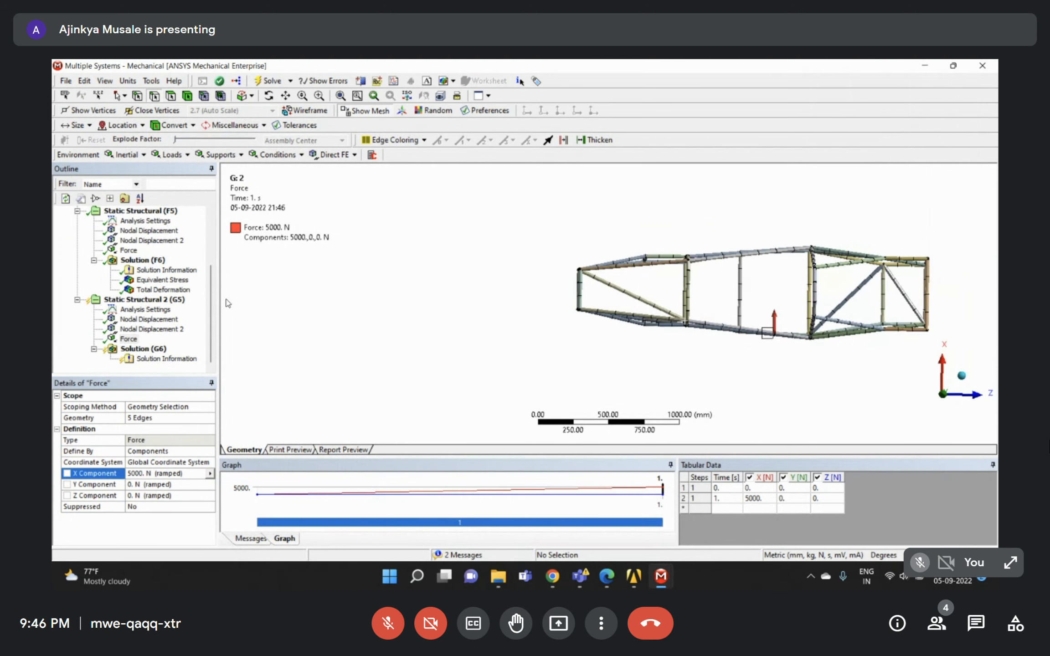
Copy the Equivalent Stress and Total Deformation results from the Supra_1 solution into the Static Structural 2 solution and solve it.
{"action": "left_click", "coordinate": [151, 280]}
{"action": "left_click", "coordinate": [150, 290], "text": "ctrl"}
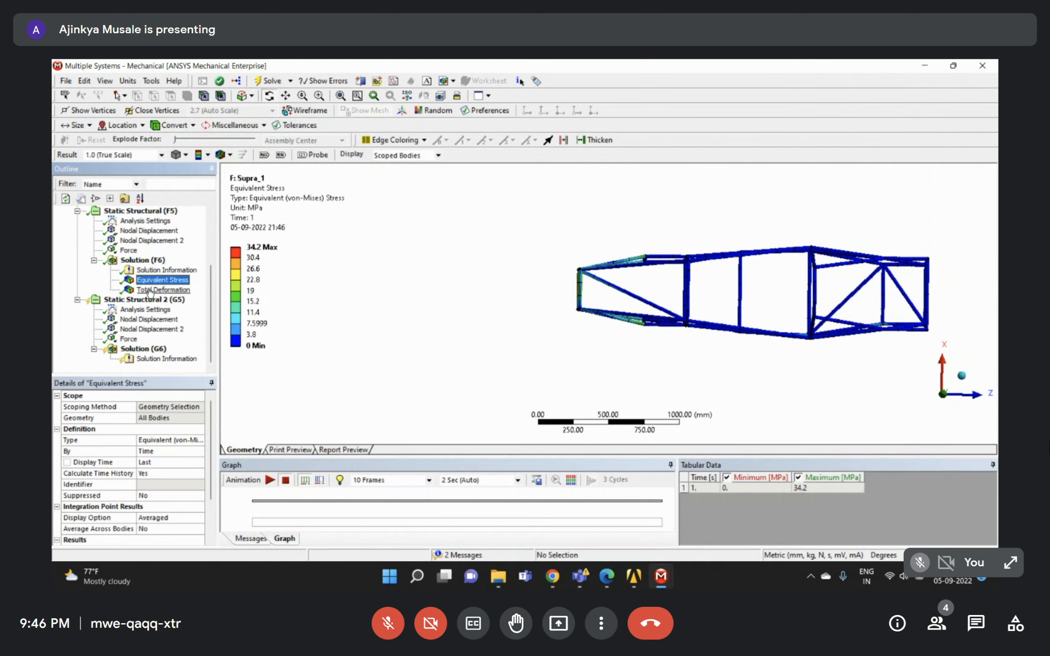
{"action": "left_click", "coordinate": [144, 349]}
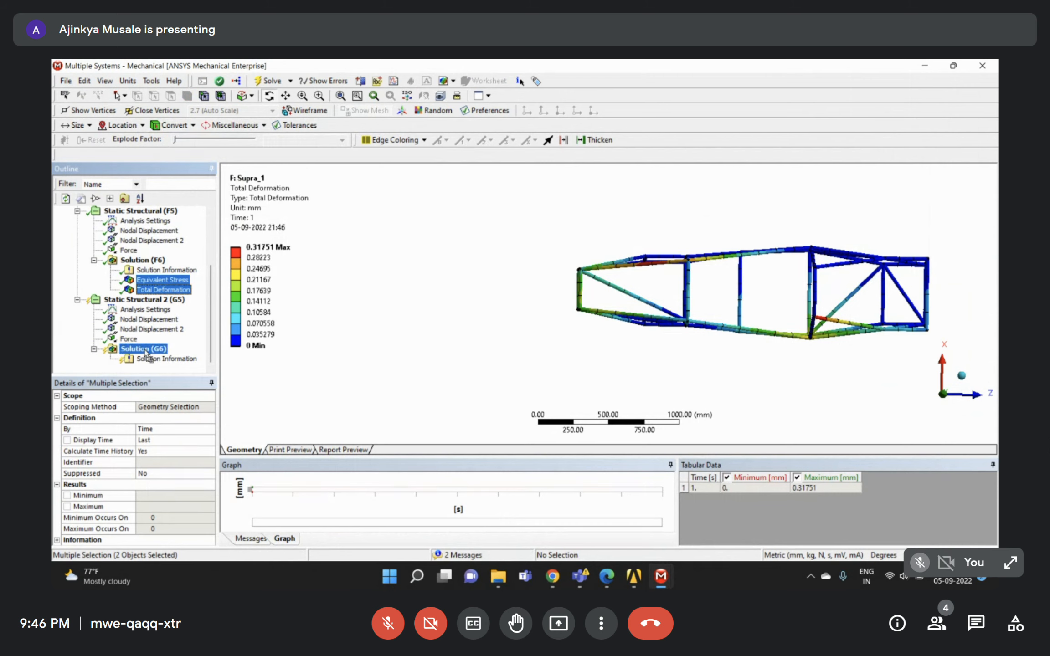
{"action": "scroll", "coordinate": [144, 351], "scroll_direction": "down", "scroll_amount": 1}
{"action": "right_click", "coordinate": [146, 329]}
{"action": "left_click", "coordinate": [190, 356]}
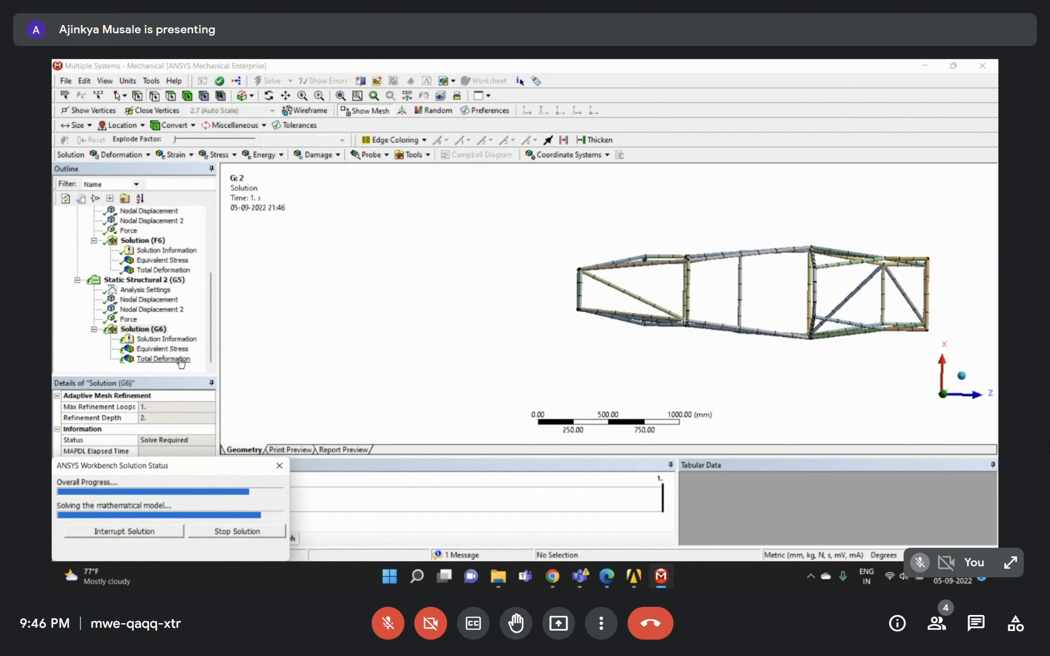
Display the side impact total deformation at Auto Scale and examine how the side members bend.
{"action": "left_click", "coordinate": [185, 360]}
{"action": "left_click_drag", "start_coordinate": [809, 321], "coordinate": [754, 309]}
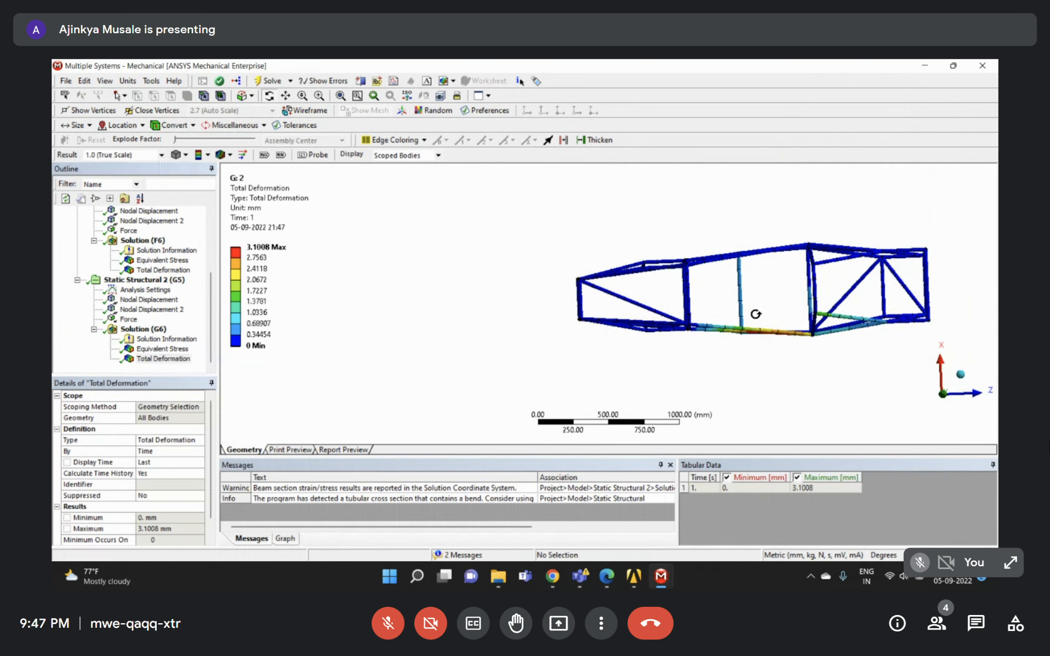
{"action": "left_click", "coordinate": [163, 156]}
{"action": "left_click", "coordinate": [135, 193]}
{"action": "left_click_drag", "start_coordinate": [793, 325], "coordinate": [635, 307]}
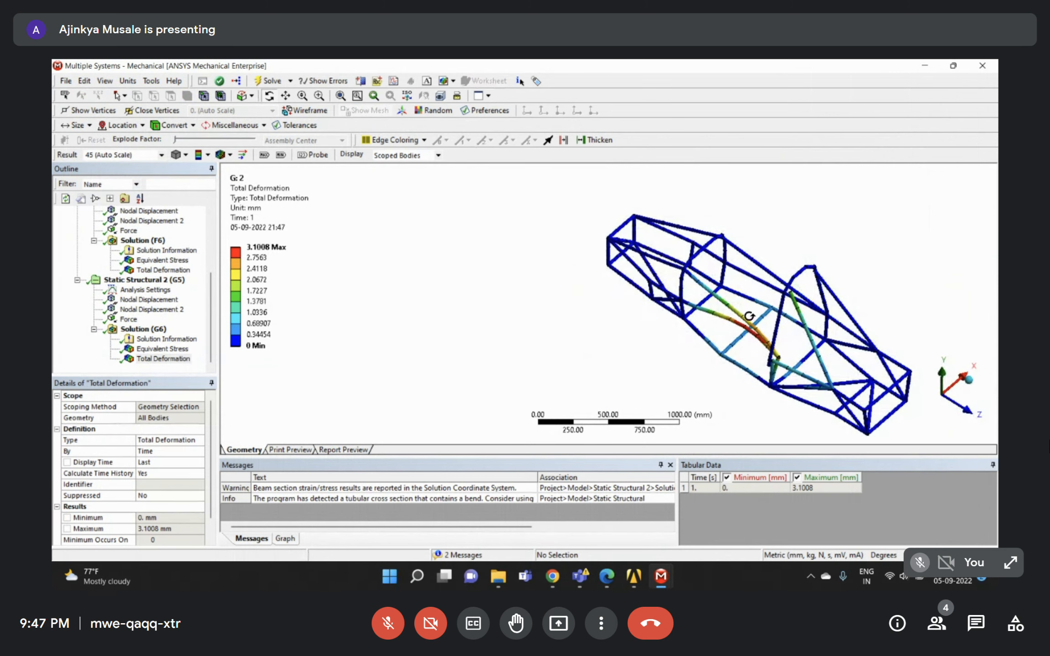
{"action": "left_click_drag", "start_coordinate": [724, 338], "coordinate": [723, 354]}
Examine the side impact equivalent stress at 1.0 (True Scale) around the peak-stress joint and compare it with the total deformation.
{"action": "left_click", "coordinate": [163, 350]}
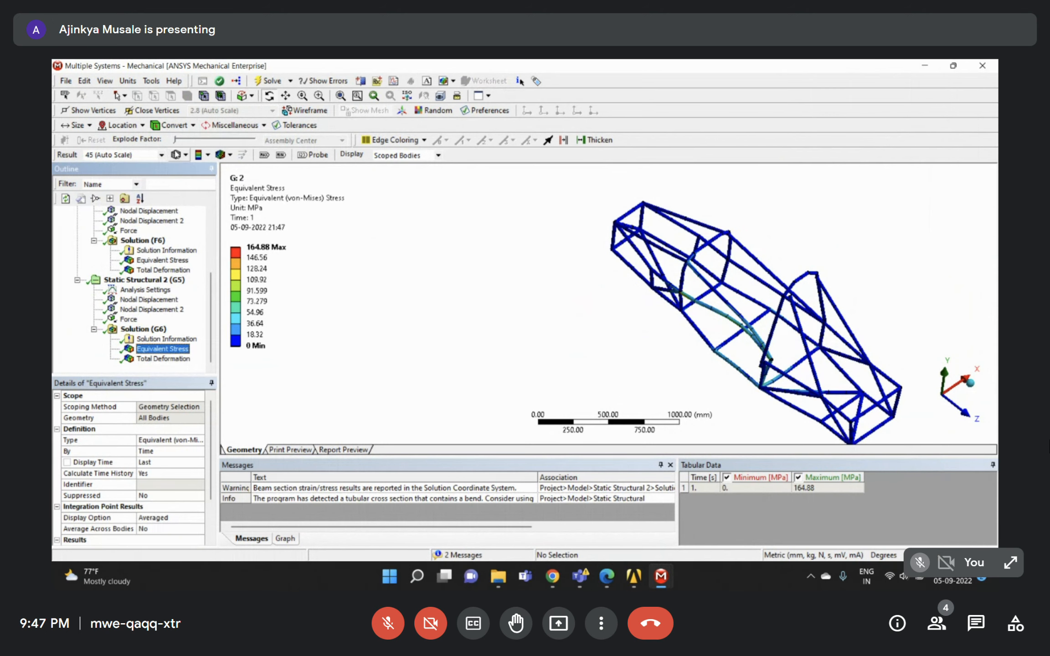
{"action": "left_click", "coordinate": [161, 155]}
{"action": "left_click", "coordinate": [149, 175]}
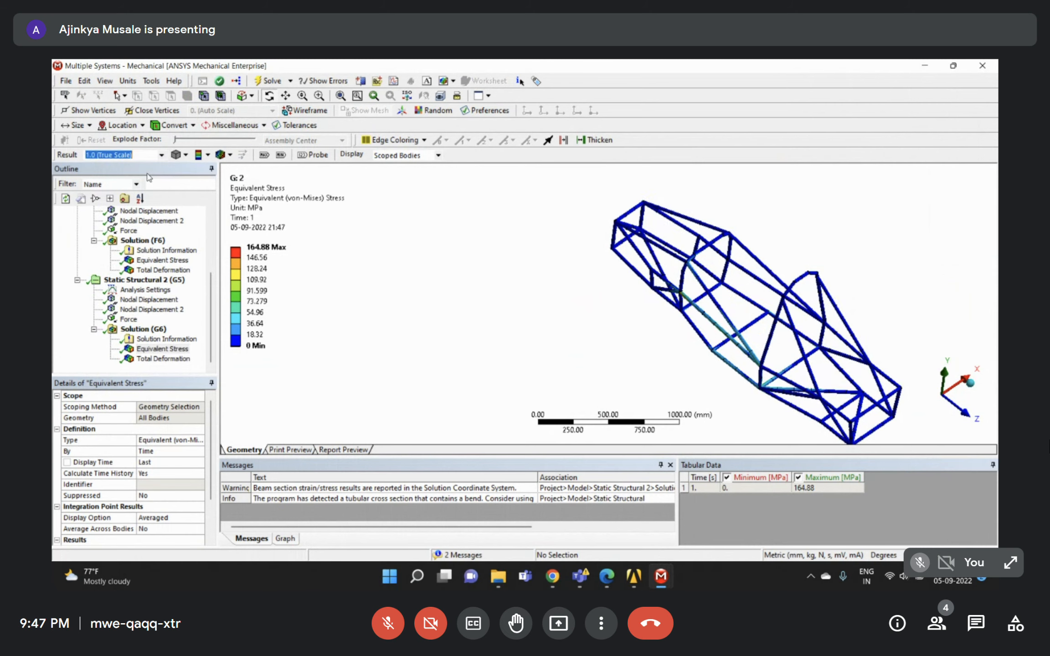
{"action": "left_click_drag", "start_coordinate": [598, 296], "coordinate": [745, 233]}
{"action": "right_click_drag", "start_coordinate": [666, 271], "coordinate": [793, 352]}
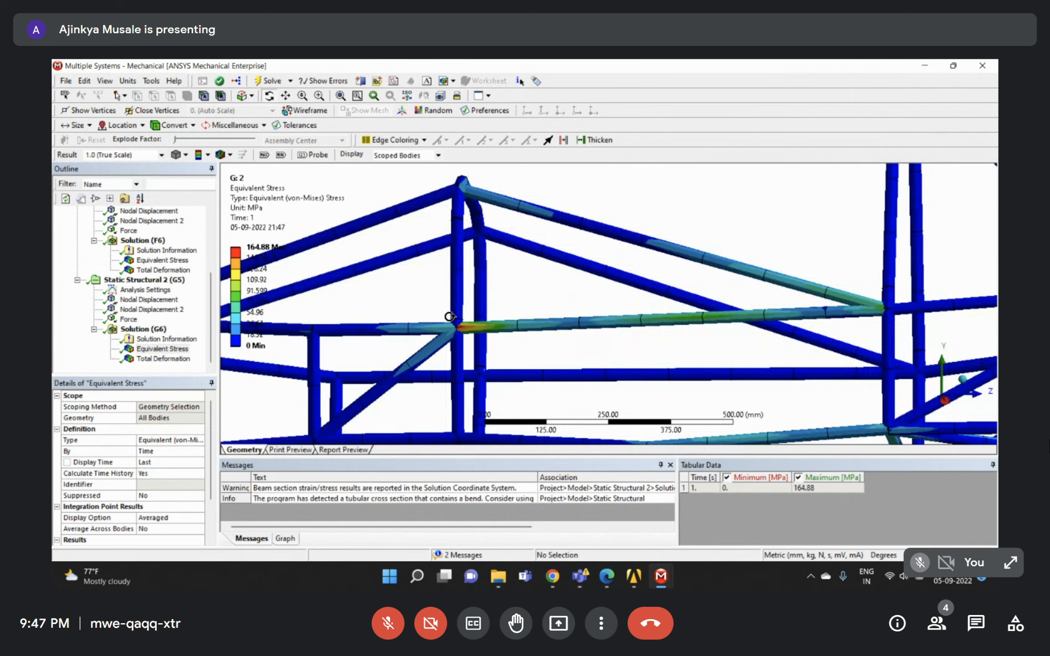
{"action": "scroll", "coordinate": [453, 317], "scroll_direction": "down", "scroll_amount": 7}
{"action": "left_click_drag", "start_coordinate": [605, 316], "coordinate": [594, 340]}
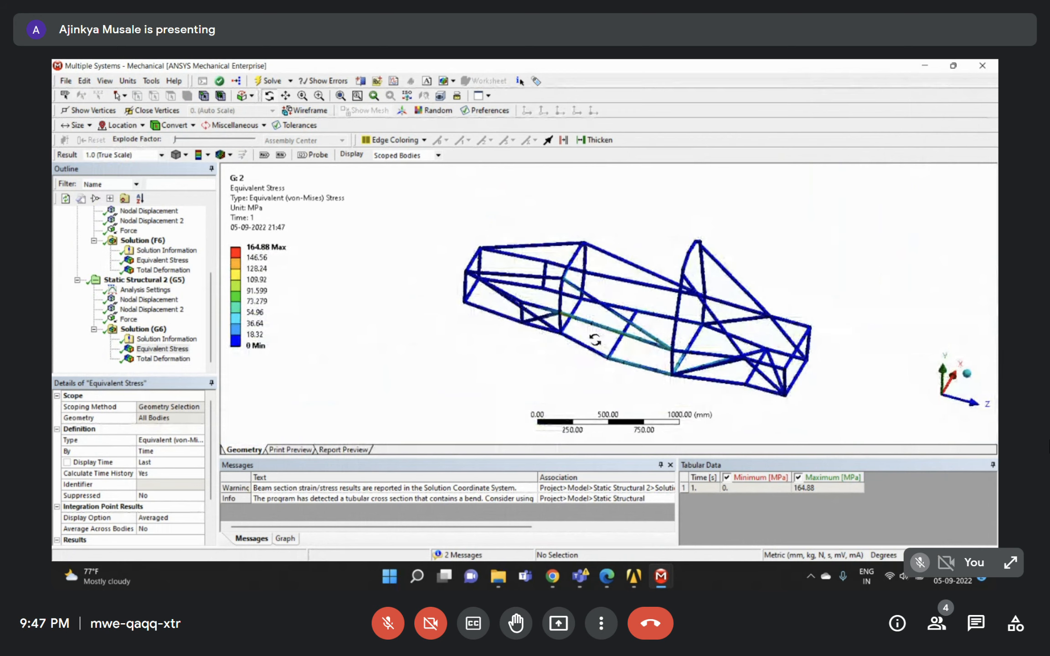
{"action": "left_click_drag", "start_coordinate": [607, 253], "coordinate": [567, 262]}
{"action": "right_click_drag", "start_coordinate": [515, 211], "coordinate": [638, 309]}
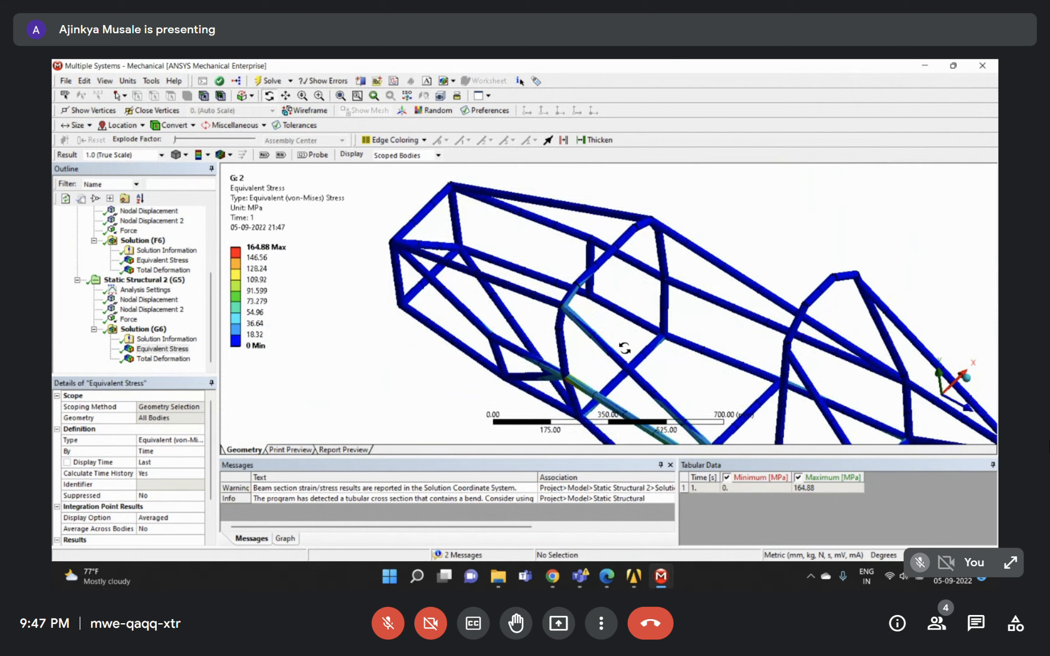
{"action": "scroll", "coordinate": [625, 348], "scroll_direction": "up", "scroll_amount": 10}
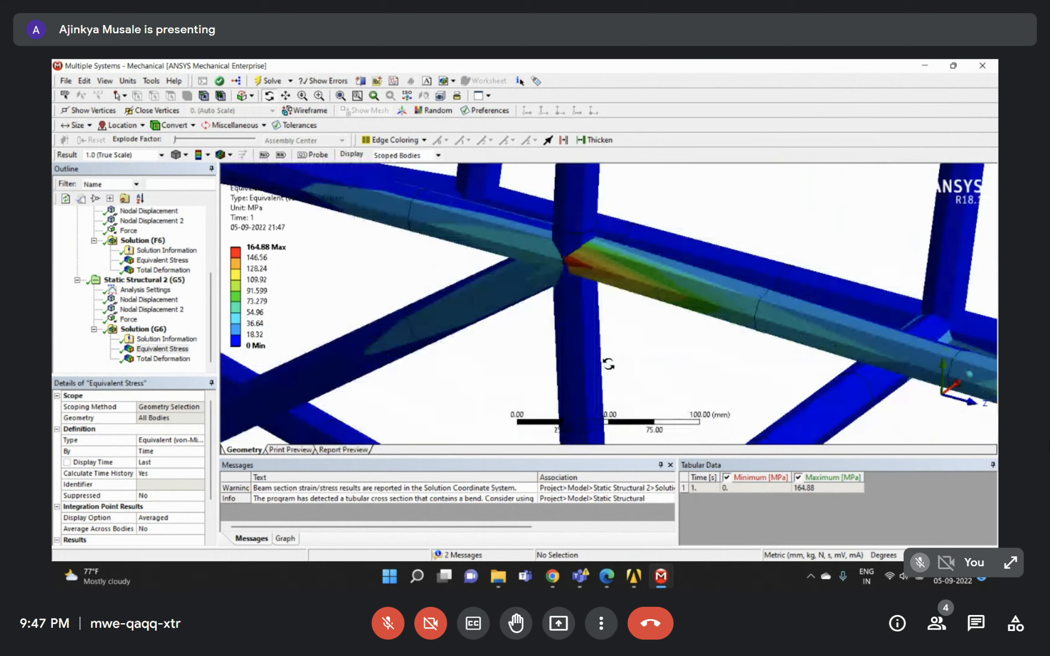
{"action": "scroll", "coordinate": [598, 278], "scroll_direction": "down", "scroll_amount": 3}
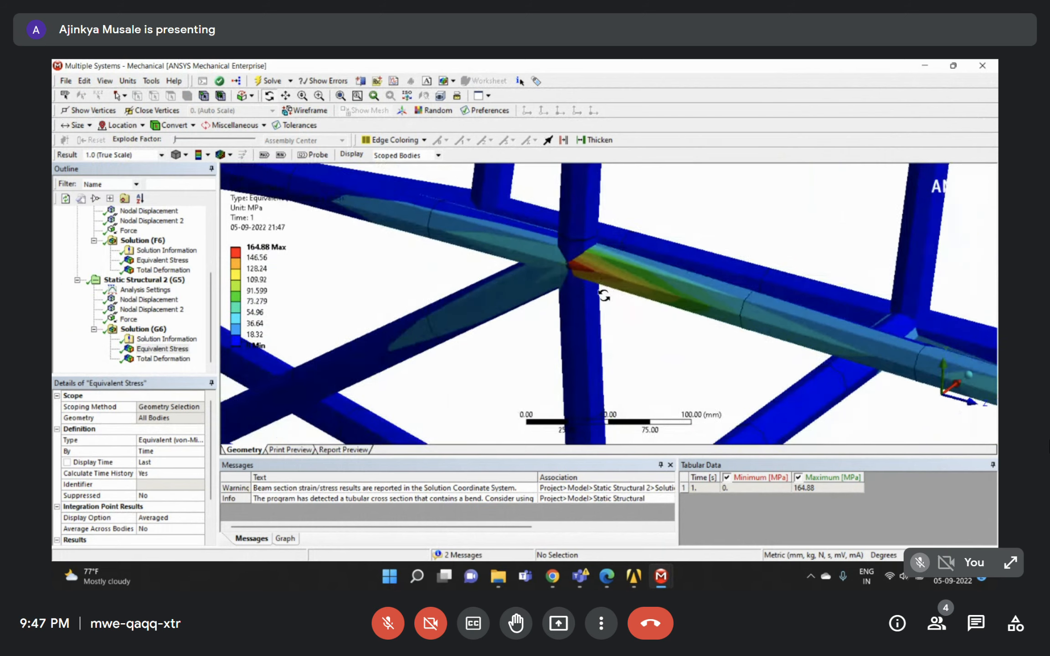
{"action": "scroll", "coordinate": [599, 300], "scroll_direction": "down", "scroll_amount": 5}
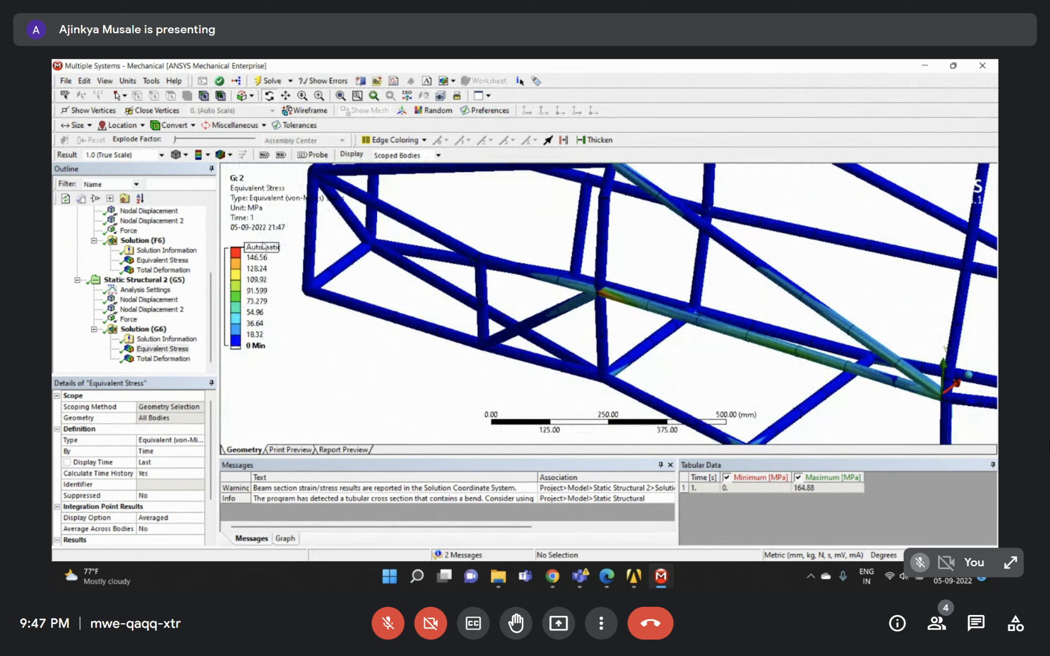
{"action": "left_click", "coordinate": [163, 358]}
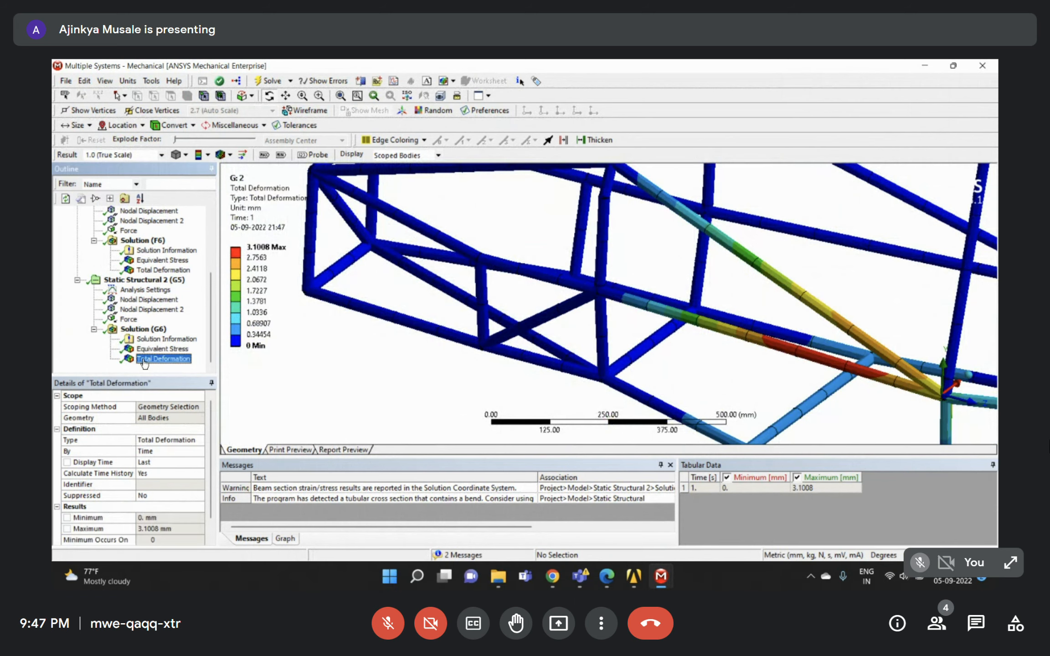
{"action": "scroll", "coordinate": [912, 375], "scroll_direction": "down", "scroll_amount": 3}
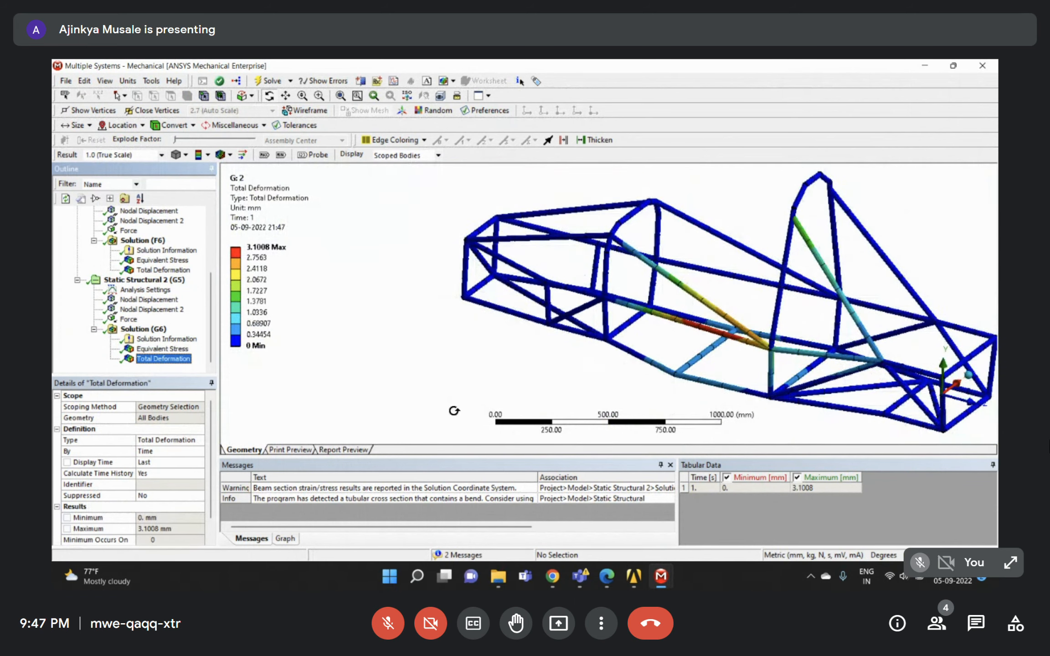
Switch to Assignment 2.pdf in Microsoft Edge and read the Case 3 rear impact force, constraint and output requirements.
{"action": "left_click", "coordinate": [607, 576]}
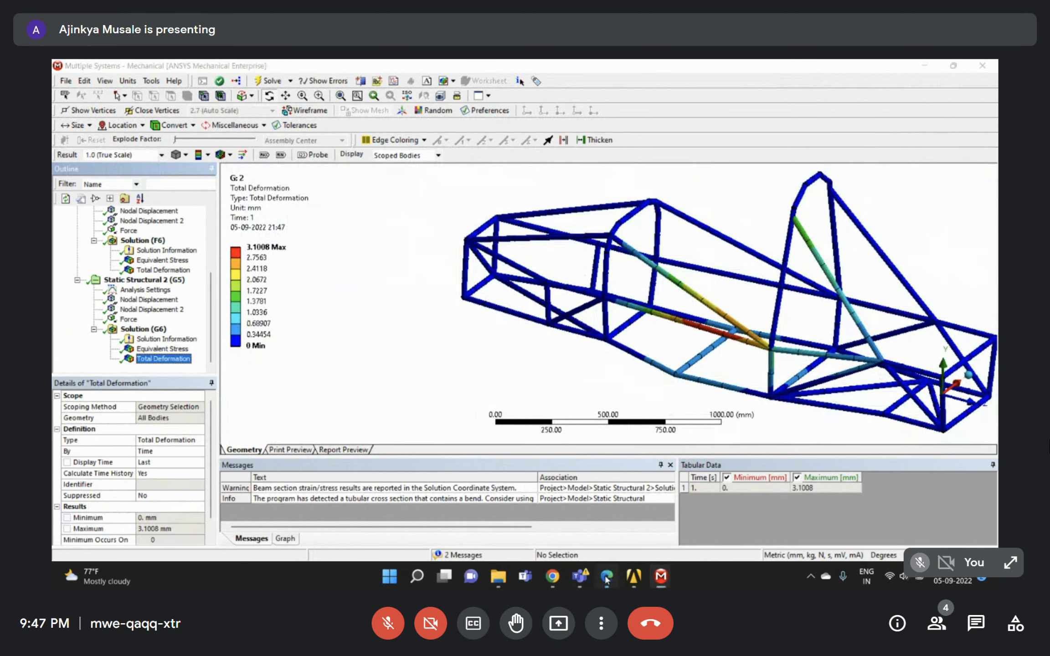
{"action": "scroll", "coordinate": [552, 353], "scroll_direction": "down", "scroll_amount": 5}
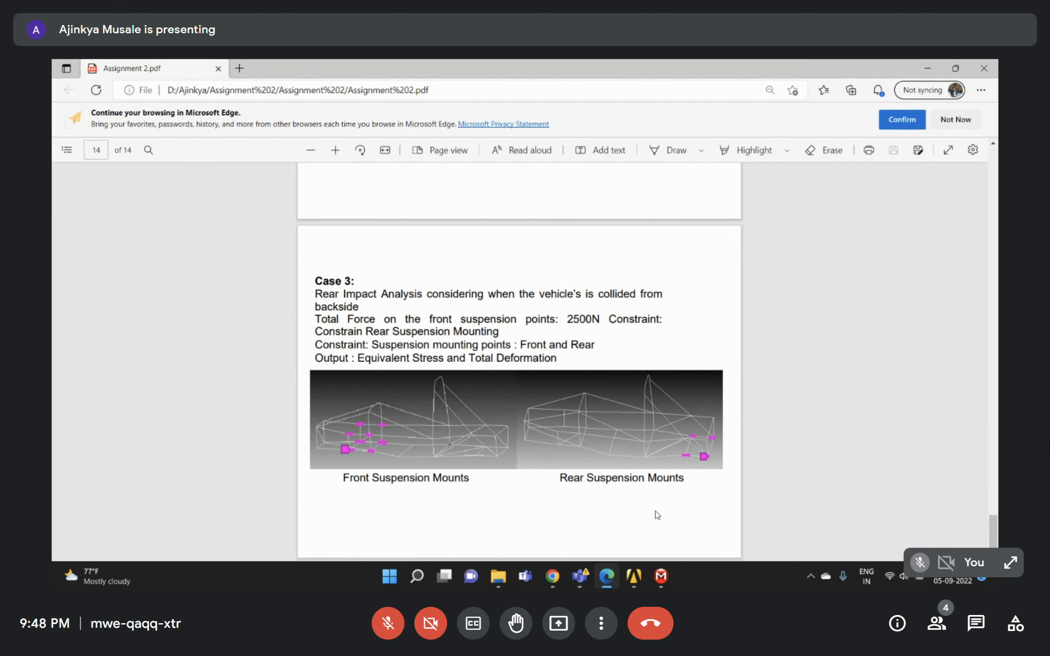
Switch to the Session_7 Workbench project, add a Static Structural system sharing the side impact system's model, and open its setup in Mechanical.
{"action": "mouse_move", "coordinate": [634, 579]}
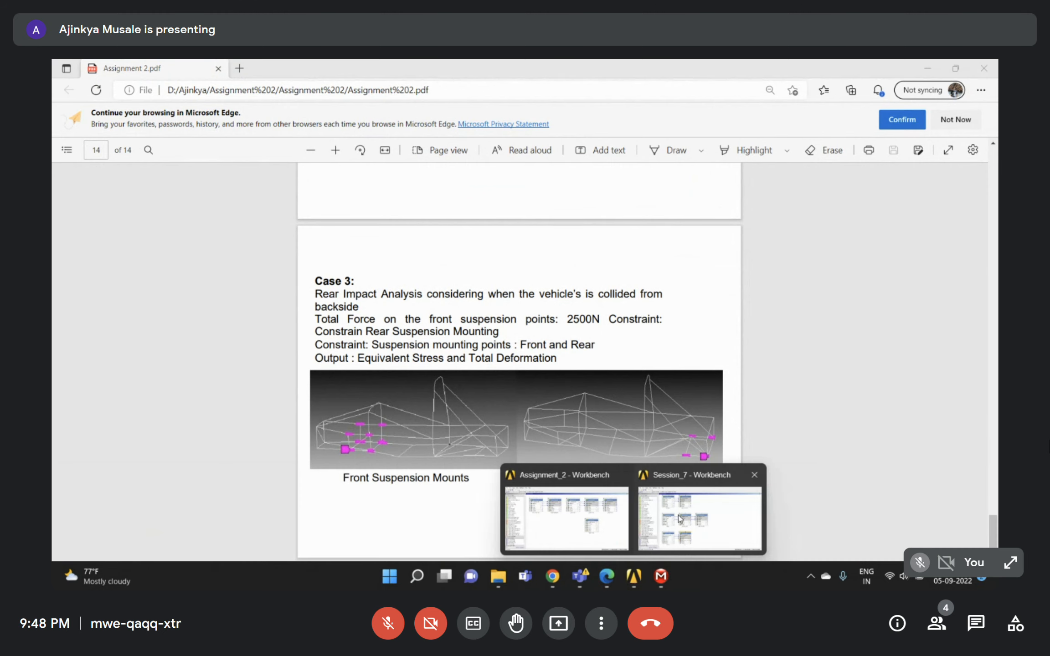
{"action": "left_click", "coordinate": [679, 519]}
{"action": "left_click", "coordinate": [695, 495]}
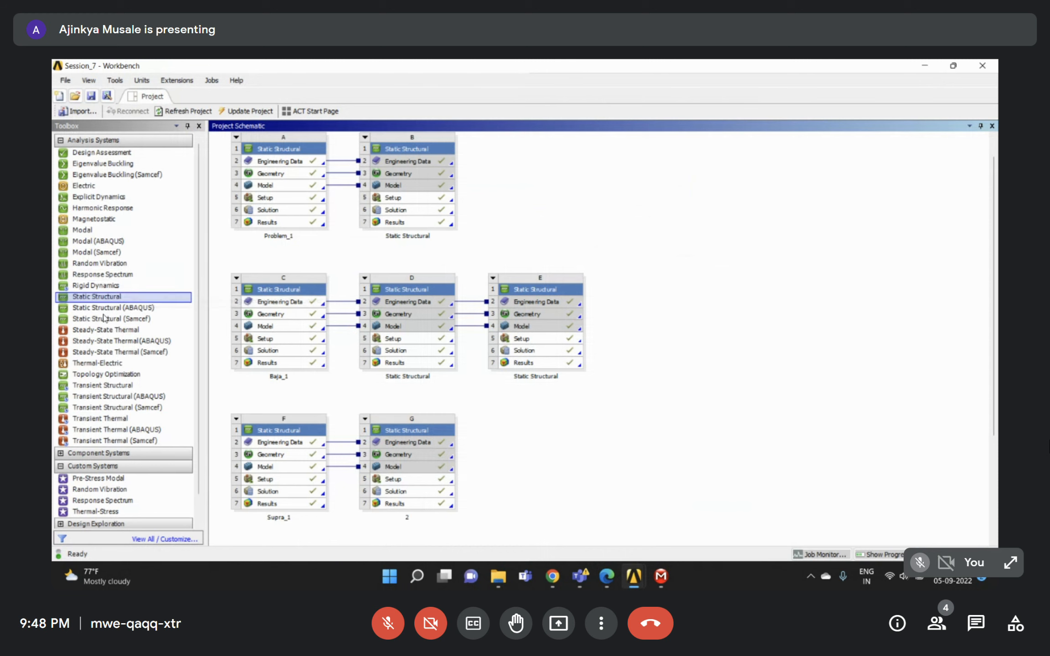
{"action": "left_click_drag", "start_coordinate": [153, 302], "coordinate": [446, 469]}
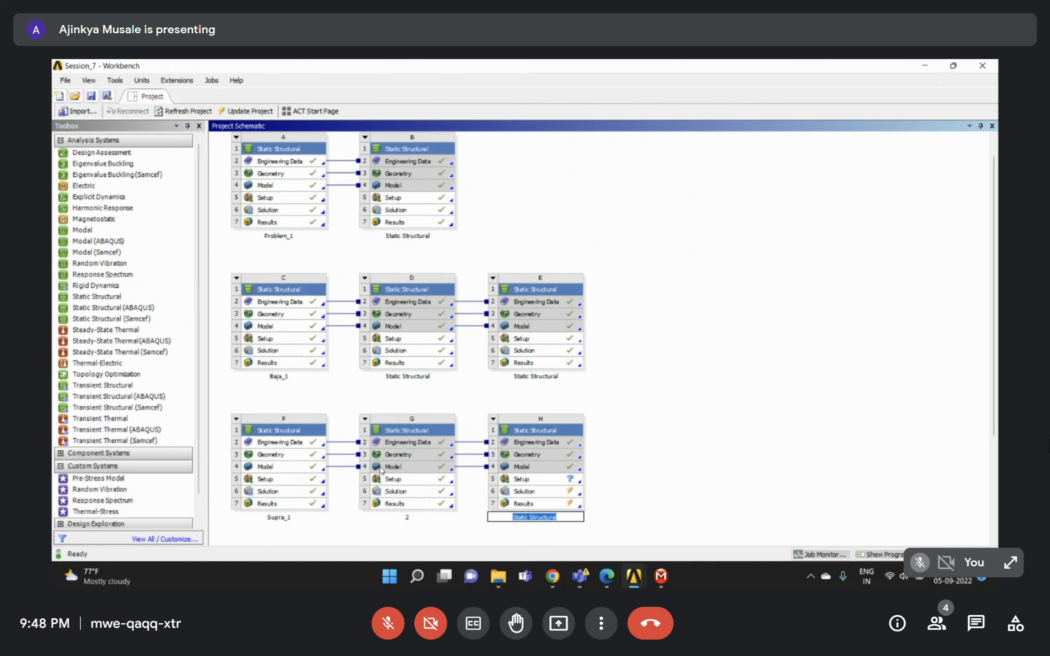
{"action": "left_click", "coordinate": [529, 480]}
{"action": "double_click", "coordinate": [529, 481]}
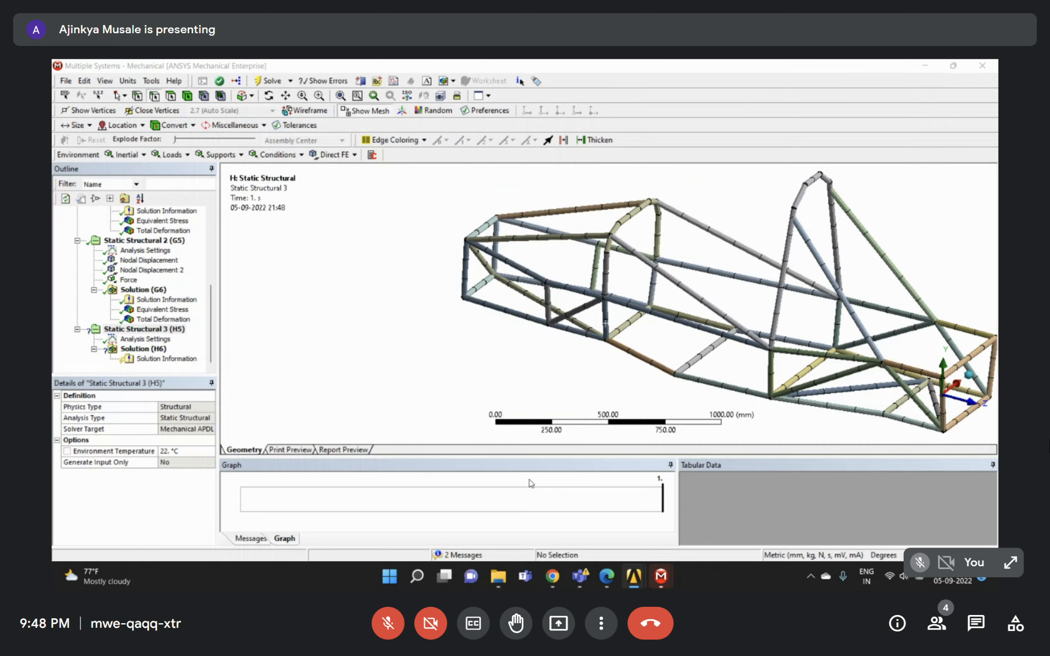
Set Solver Pivot Checking to Off and Beam Section Results to Yes for Static Structural 3.
{"action": "left_click", "coordinate": [145, 339]}
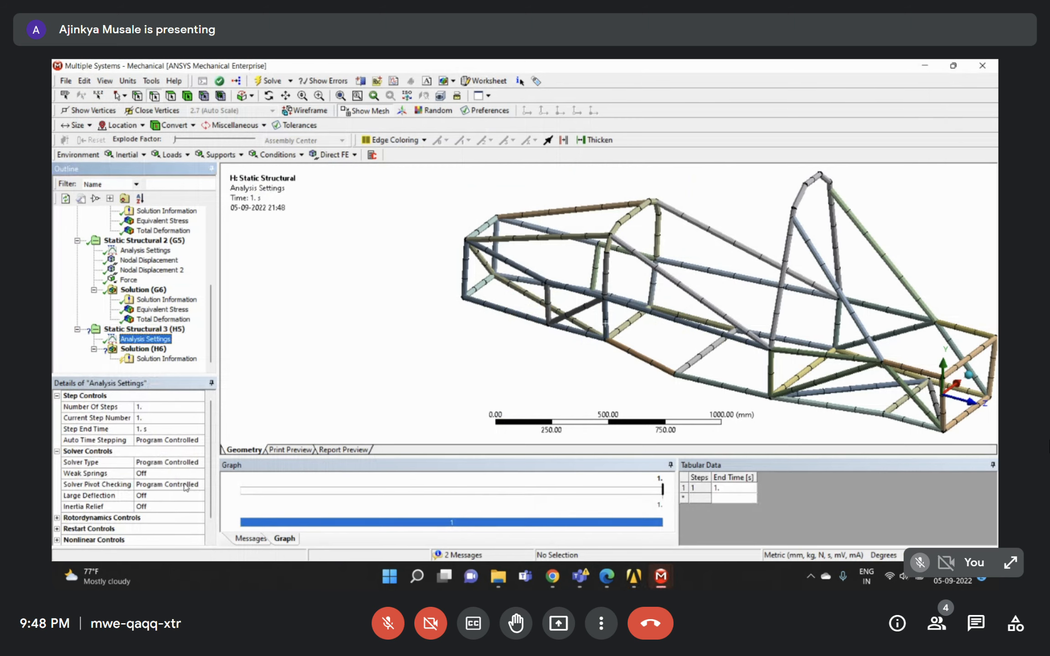
{"action": "left_click", "coordinate": [182, 484]}
{"action": "left_click", "coordinate": [148, 519]}
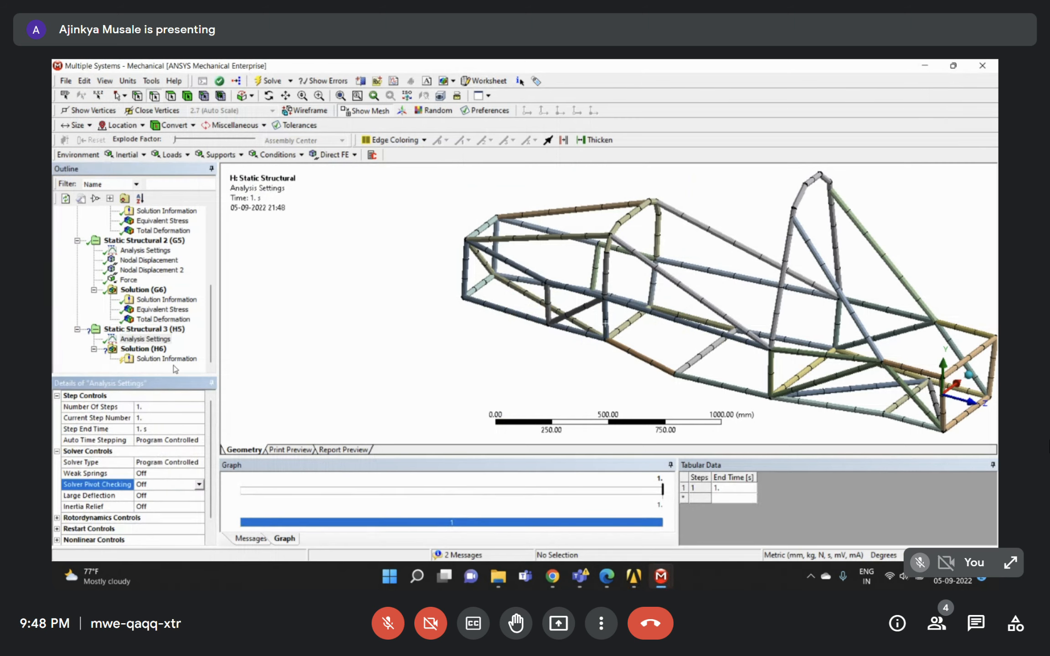
{"action": "left_click", "coordinate": [148, 349]}
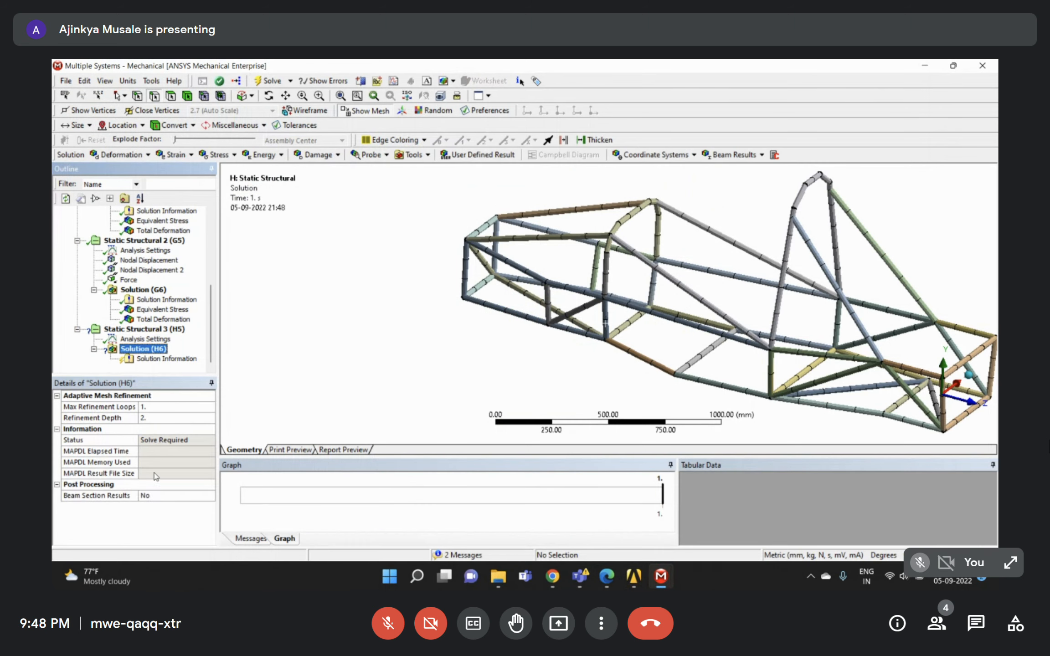
{"action": "double_click", "coordinate": [155, 496]}
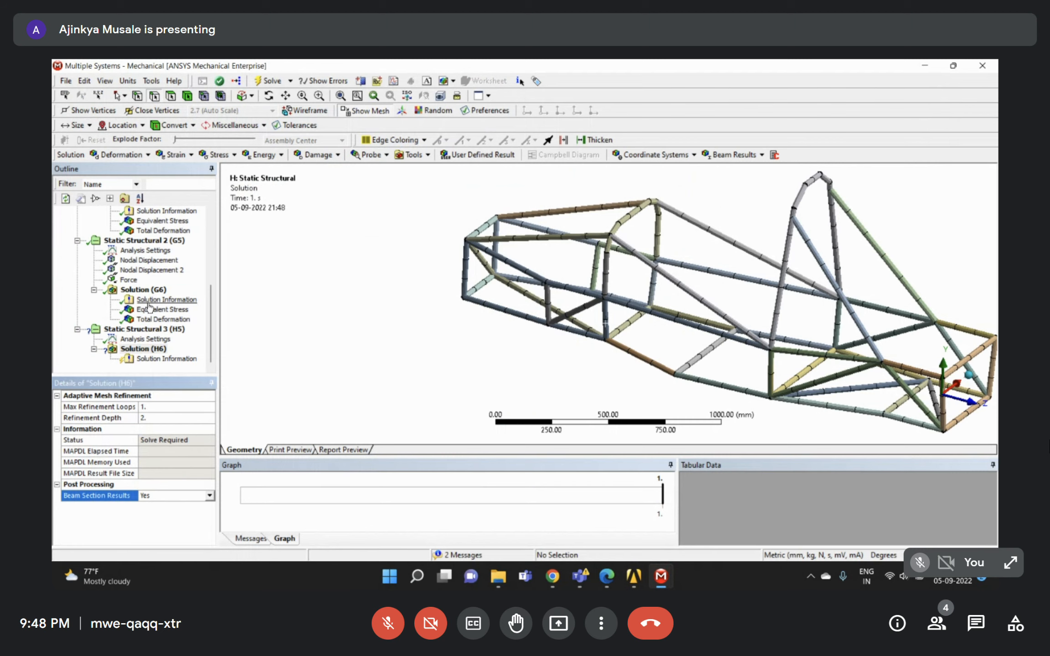
Copy Nodal Displacement and Nodal Displacement 2 from Static Structural 2 into Static Structural 3.
{"action": "left_click", "coordinate": [148, 271]}
{"action": "left_click", "coordinate": [149, 261], "text": "ctrl"}
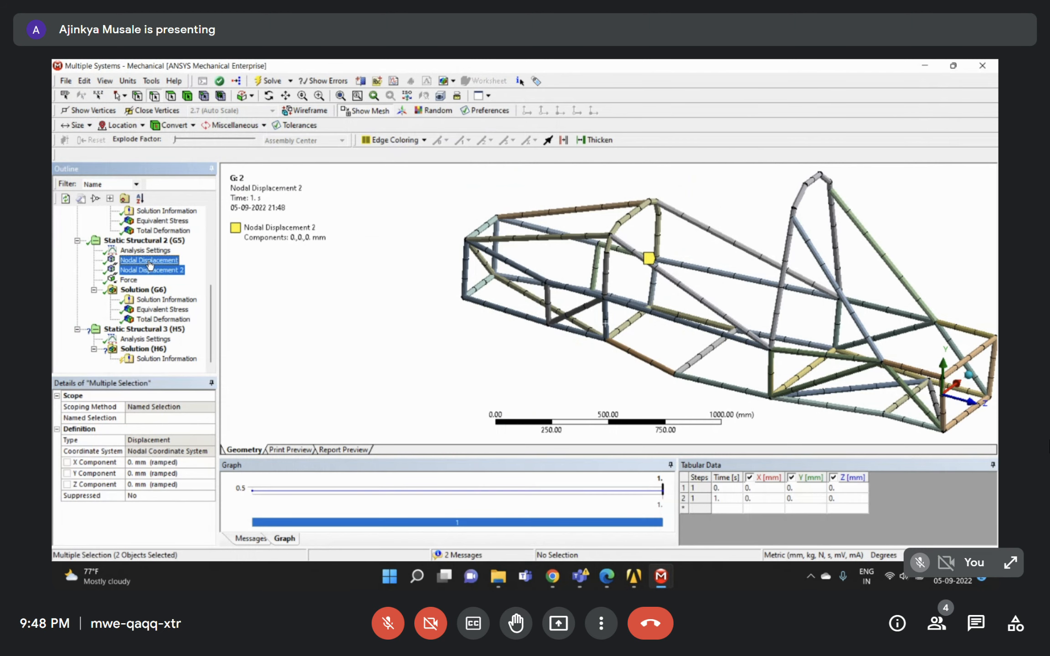
{"action": "left_click_drag", "start_coordinate": [152, 265], "coordinate": [152, 325]}
{"action": "mouse_move", "coordinate": [654, 274]}
{"action": "middle_mouse_down"}
{"action": "mouse_move", "coordinate": [659, 290]}
{"action": "mouse_move", "coordinate": [659, 281]}
{"action": "middle_mouse_up"}
{"action": "left_click", "coordinate": [197, 329]}
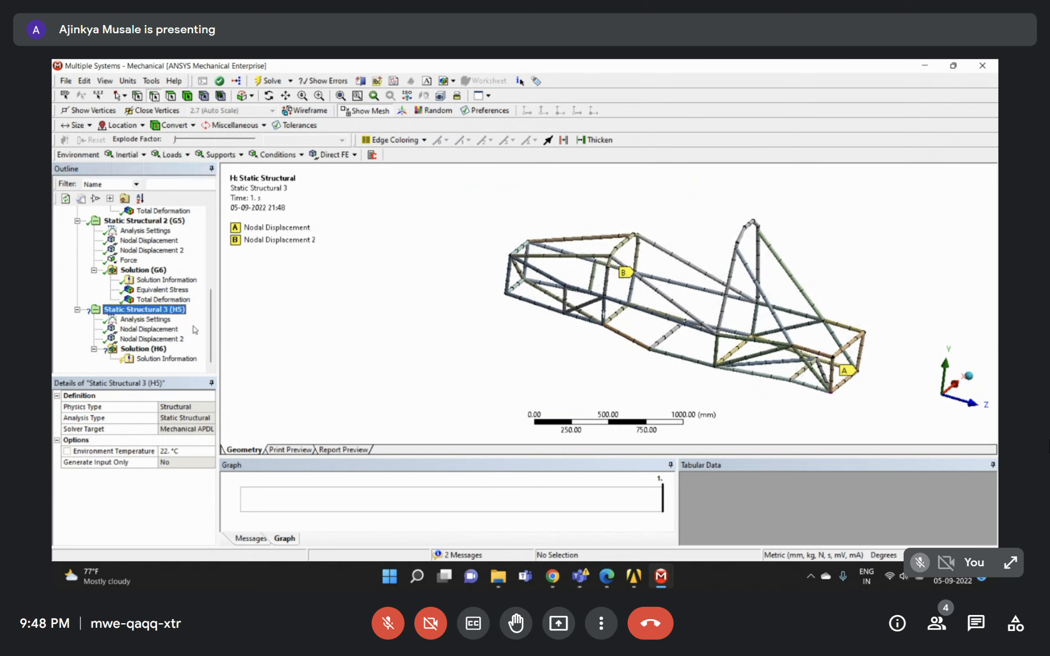
Insert a Force in Static Structural 3 scoped to the four edges of the rear end frame.
{"action": "right_click", "coordinate": [167, 313]}
{"action": "mouse_move", "coordinate": [274, 316]}
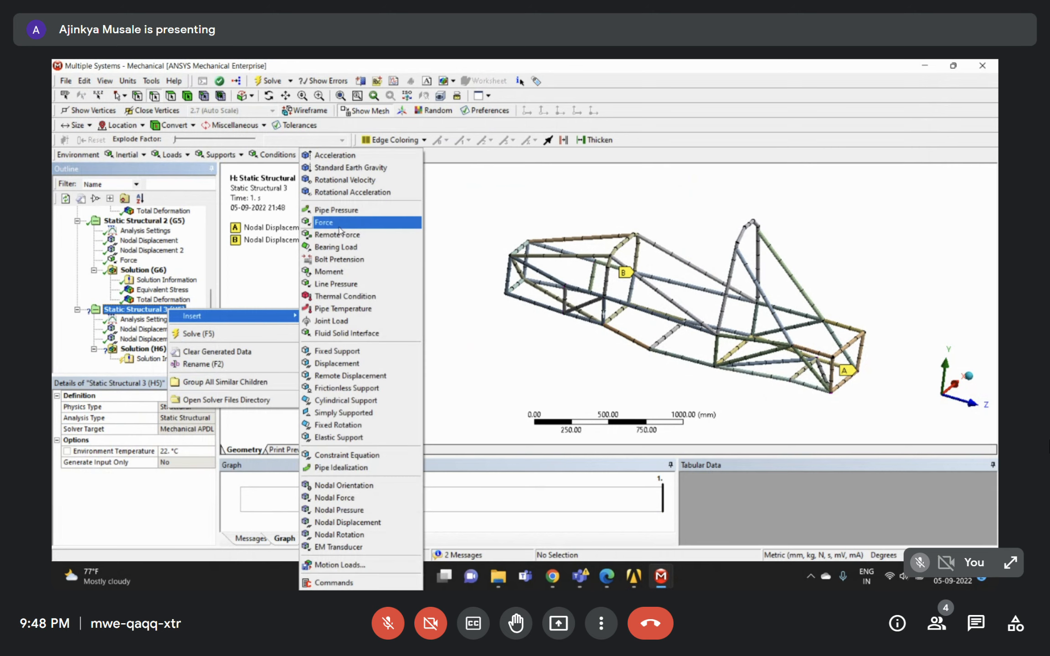
{"action": "left_click", "coordinate": [335, 223]}
{"action": "middle_click_drag", "start_coordinate": [790, 371], "coordinate": [816, 344]}
{"action": "scroll", "coordinate": [854, 394], "scroll_direction": "up", "scroll_amount": 3}
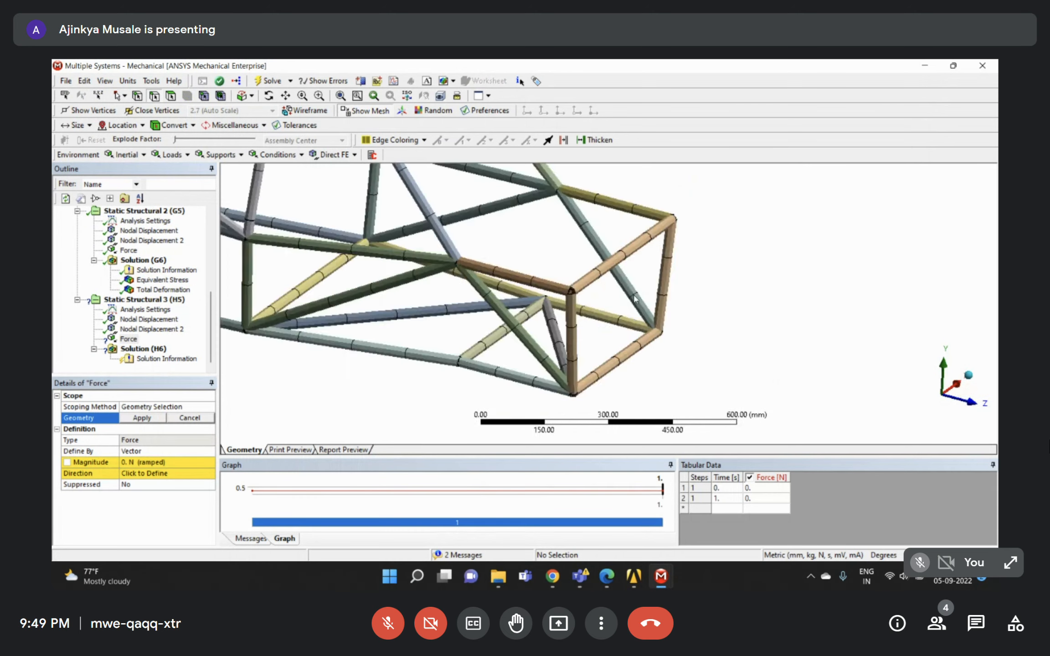
{"action": "left_click", "coordinate": [601, 272]}
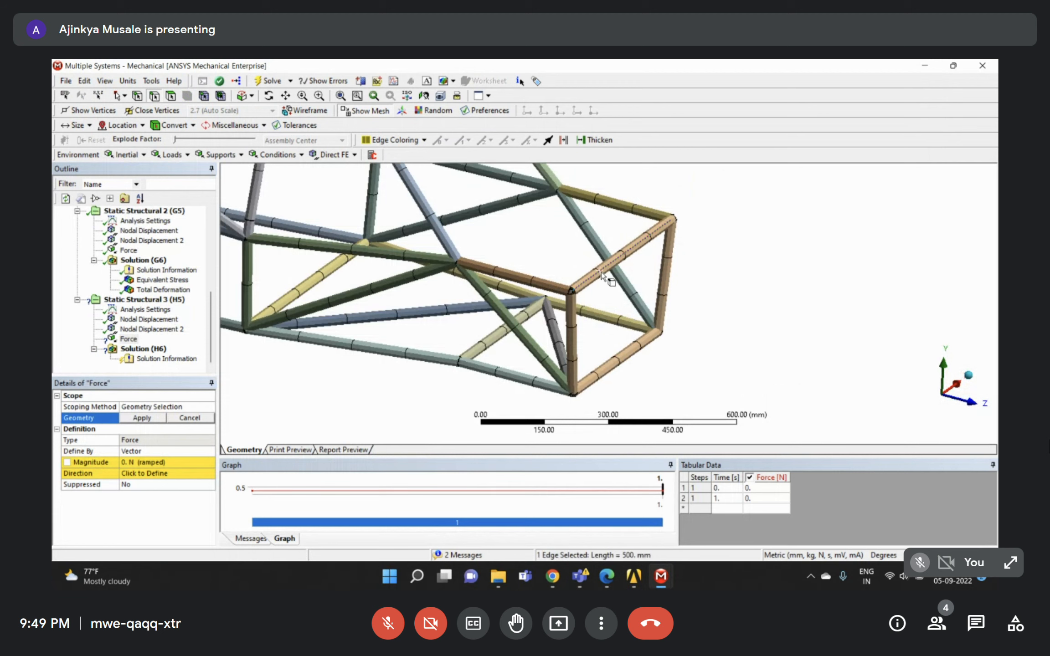
{"action": "left_click", "coordinate": [574, 327], "text": "ctrl"}
{"action": "left_click", "coordinate": [642, 343], "text": "ctrl"}
{"action": "left_click", "coordinate": [666, 289], "text": "ctrl"}
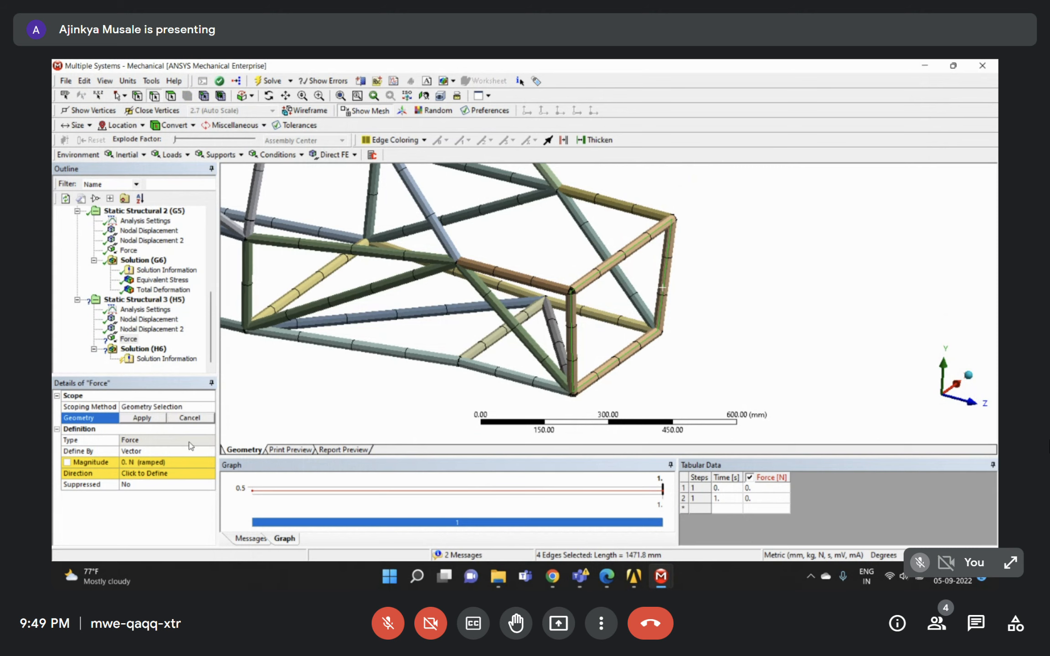
{"action": "left_click", "coordinate": [143, 418]}
Define the rear frame force by Components with a Z Component of -2500 N.
{"action": "scroll", "coordinate": [682, 299], "scroll_direction": "down", "scroll_amount": 3}
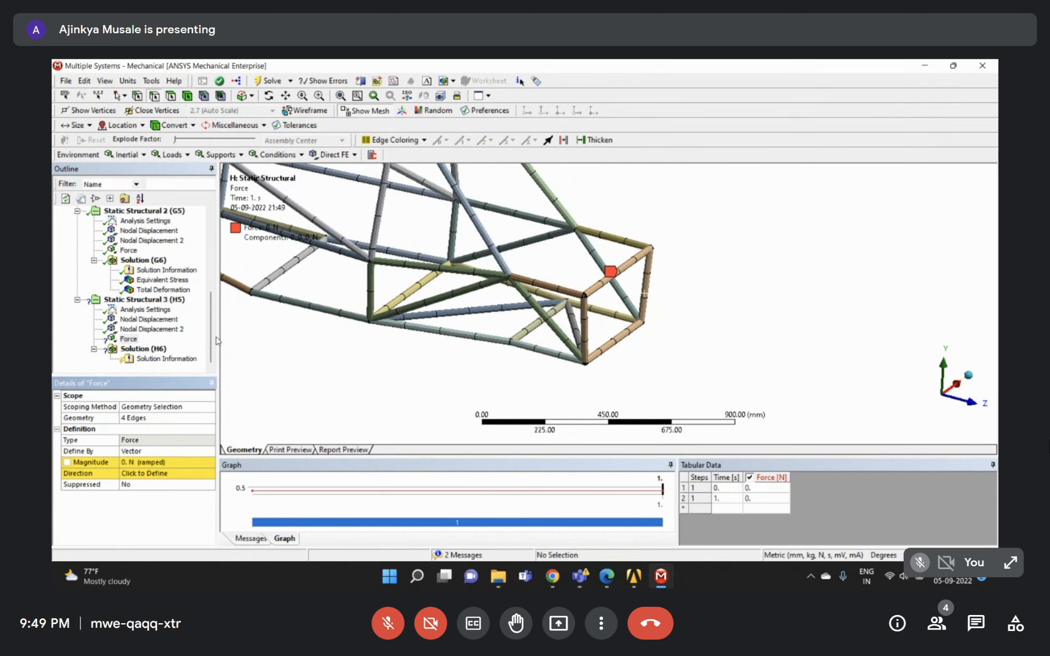
{"action": "scroll", "coordinate": [564, 287], "scroll_direction": "down", "scroll_amount": 5}
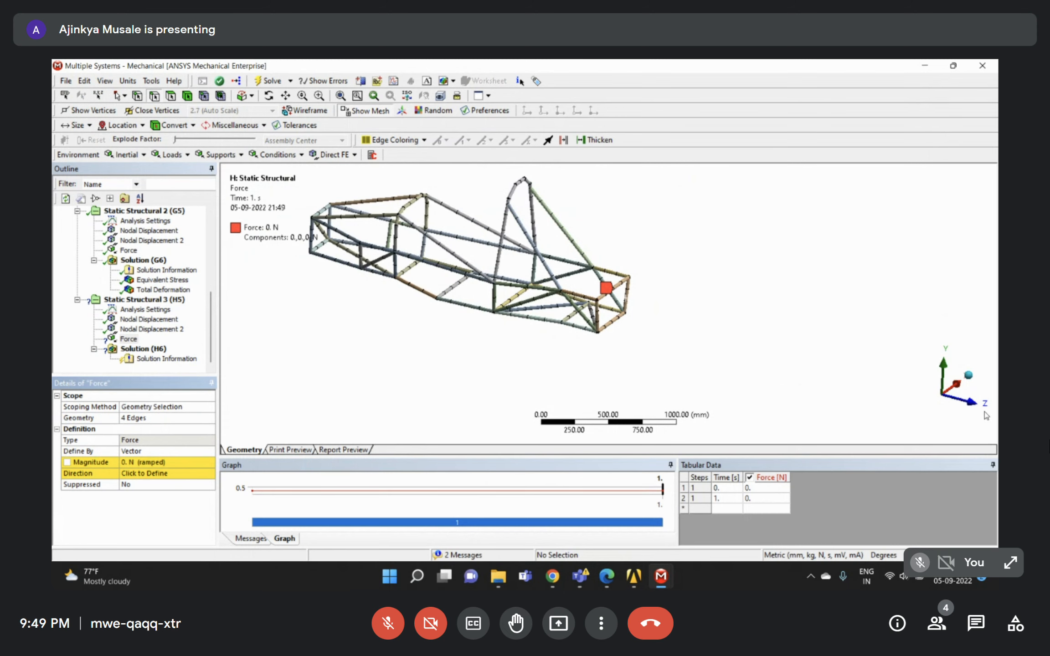
{"action": "middle_click_drag", "start_coordinate": [573, 344], "coordinate": [725, 282]}
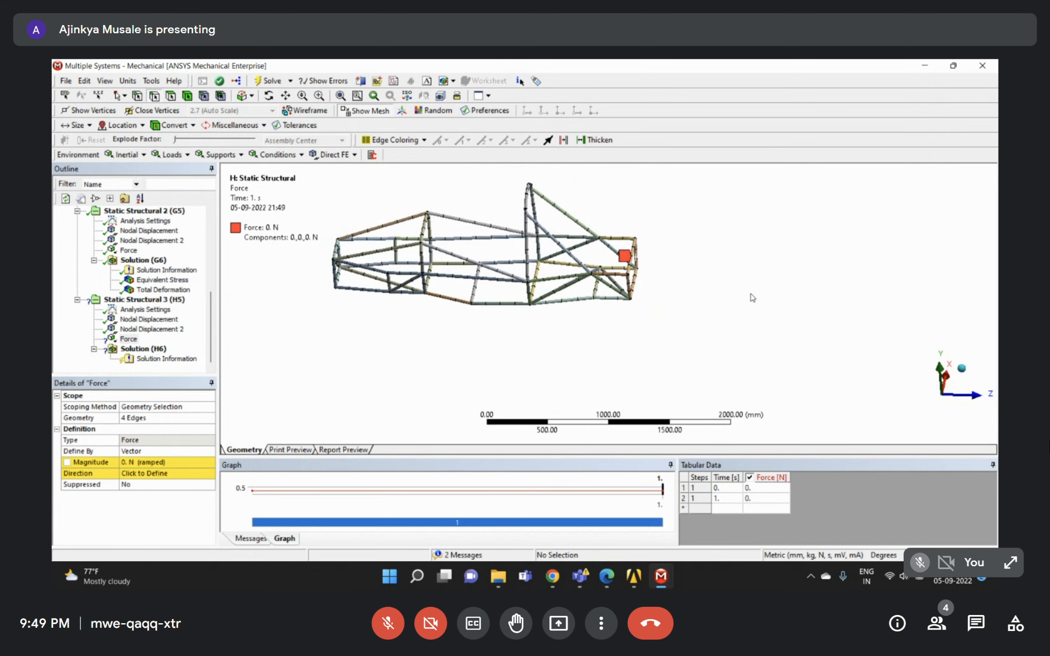
{"action": "double_click", "coordinate": [140, 452]}
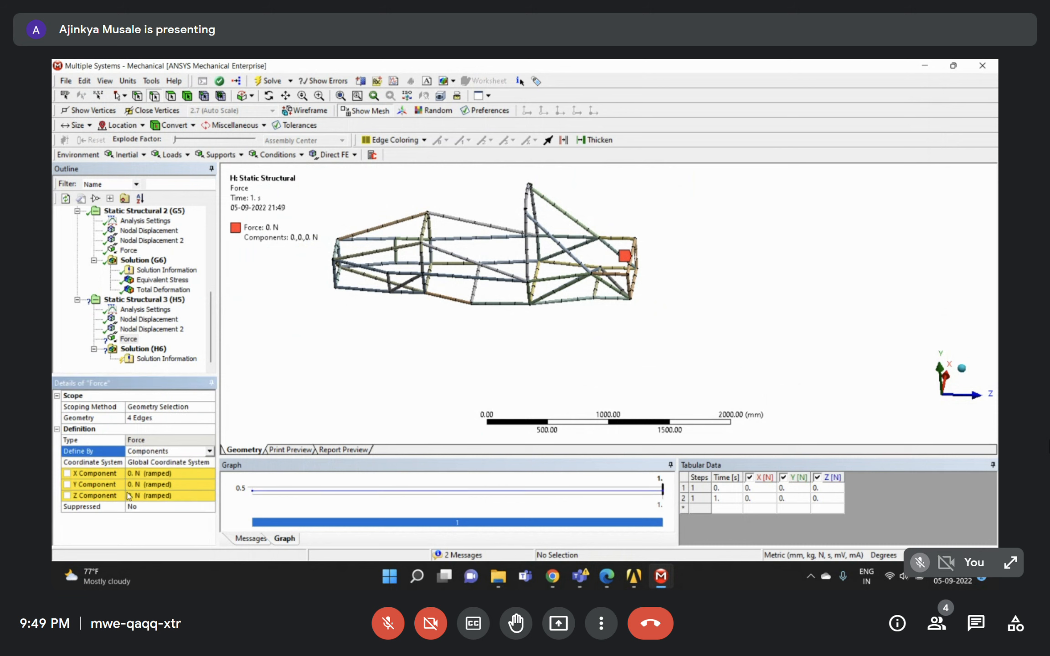
{"action": "left_click", "coordinate": [147, 496]}
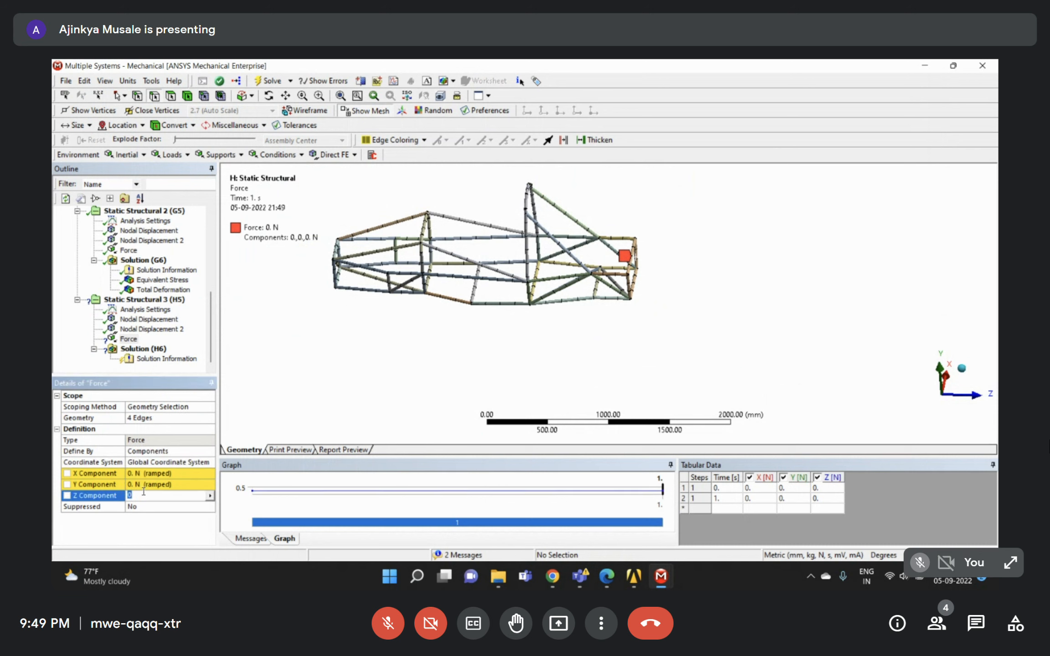
{"action": "type", "text": "-2500"}
{"action": "key", "text": "Return"}
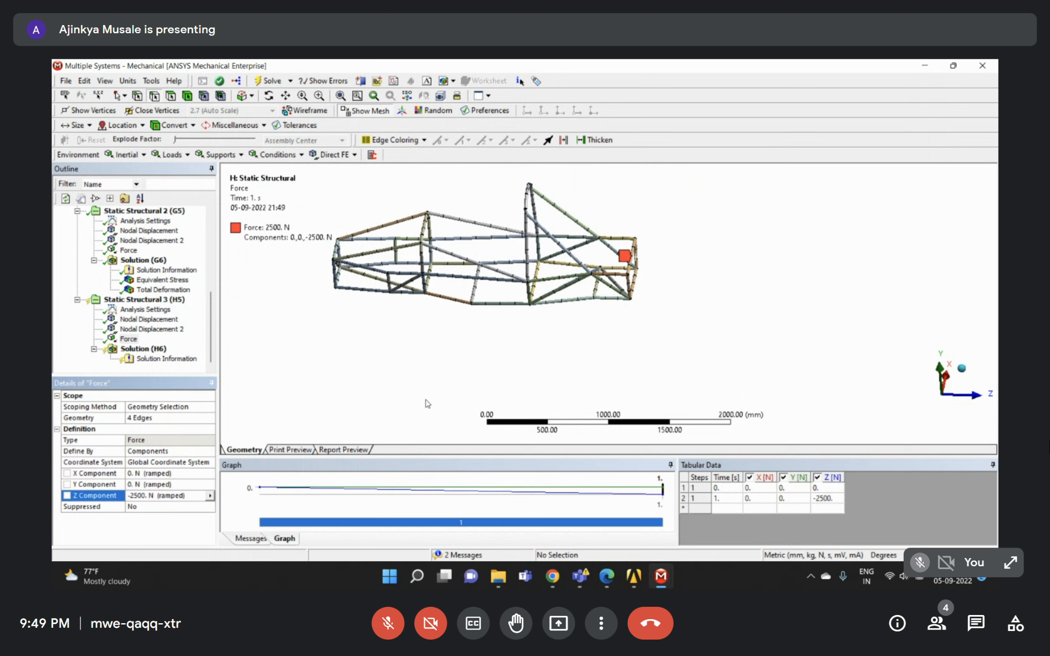
Check the rear frame force against the Case 3 load requirement in Assignment 2.pdf in Microsoft Edge, and return to Mechanical.
{"action": "scroll", "coordinate": [617, 296], "scroll_direction": "up", "scroll_amount": 5}
{"action": "middle_click_drag", "start_coordinate": [618, 296], "coordinate": [533, 236]}
{"action": "scroll", "coordinate": [612, 313], "scroll_direction": "down", "scroll_amount": 3}
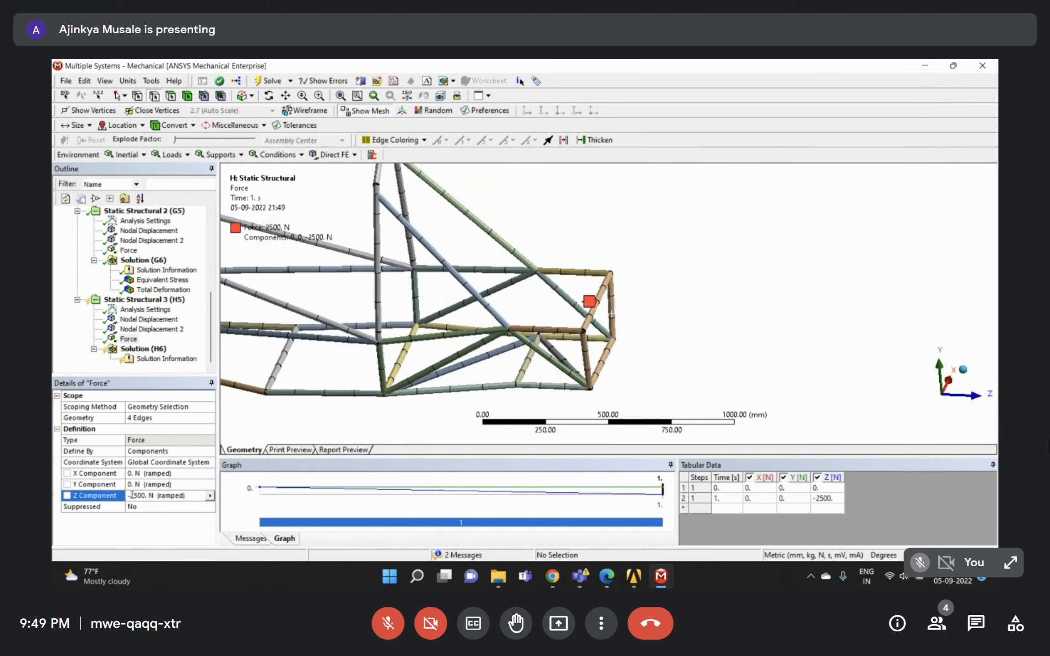
{"action": "left_click", "coordinate": [611, 577]}
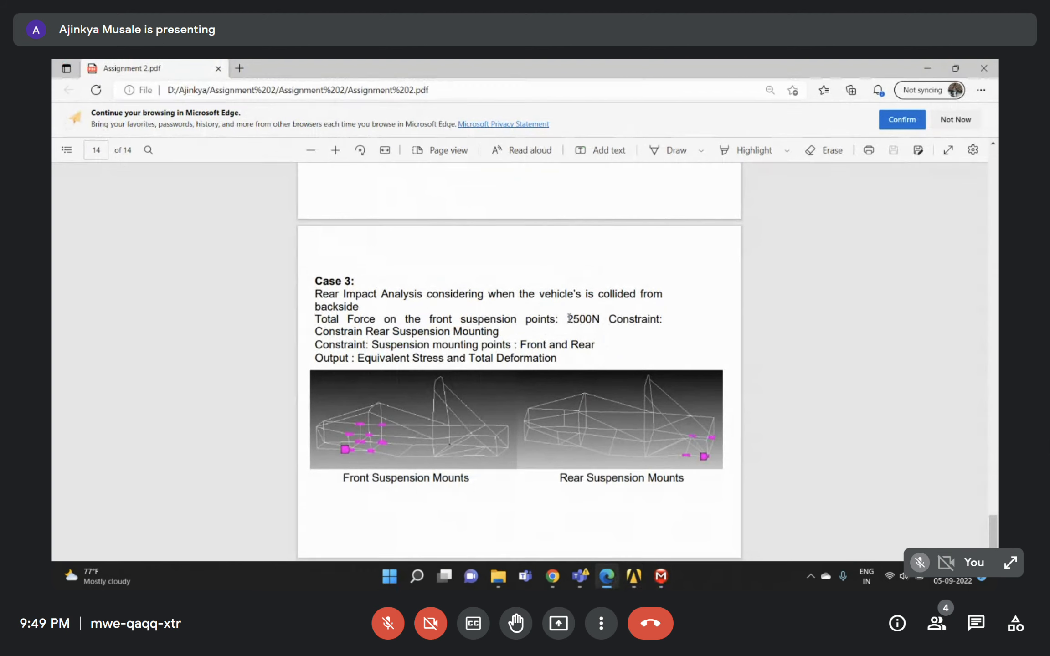
{"action": "left_click_drag", "start_coordinate": [567, 319], "coordinate": [616, 319]}
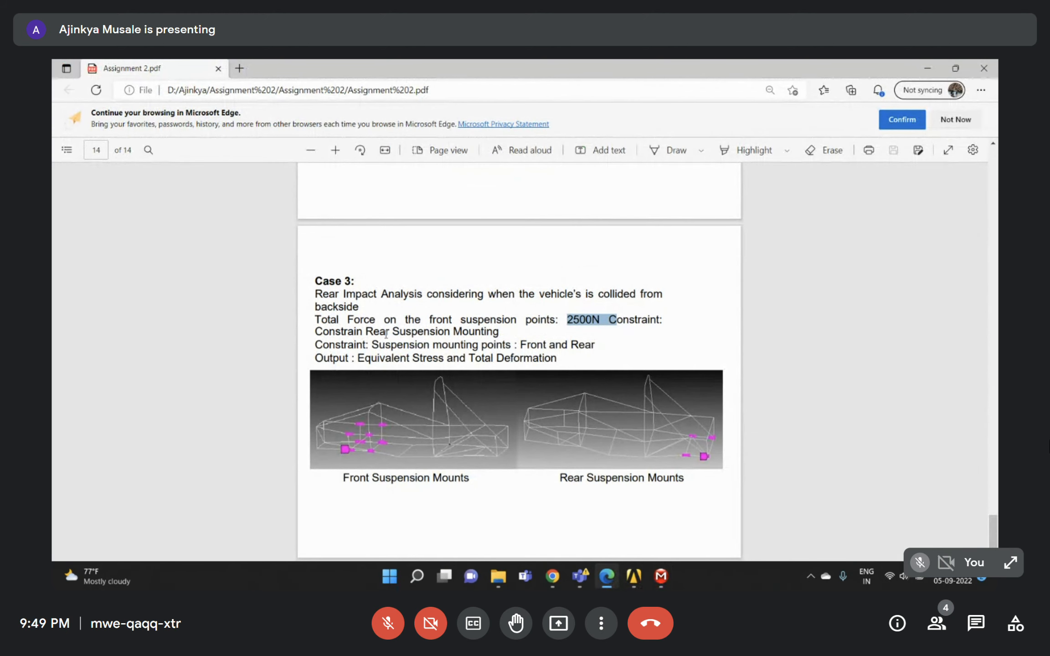
{"action": "left_click_drag", "start_coordinate": [355, 323], "coordinate": [496, 330]}
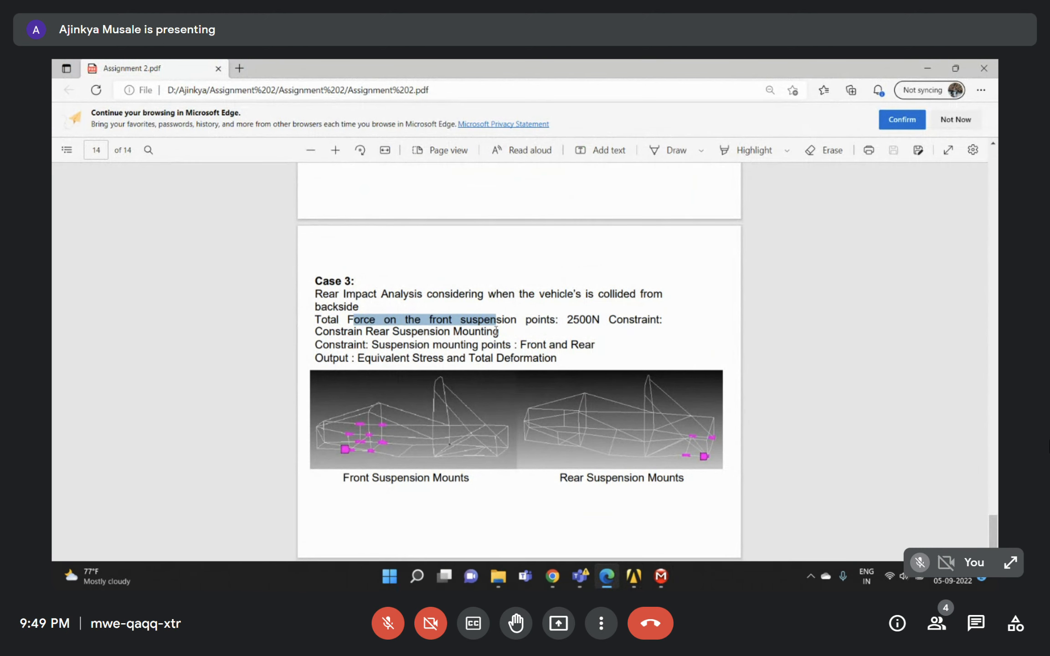
{"action": "left_click", "coordinate": [926, 69]}
{"action": "left_click", "coordinate": [923, 71]}
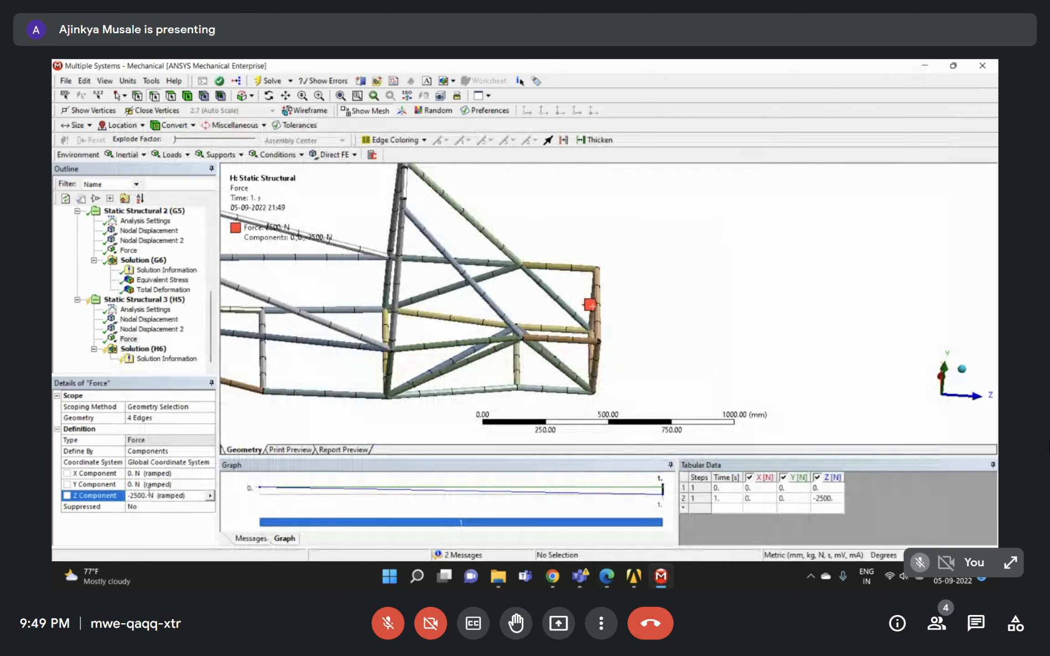
Solve the Static Structural 3 rear impact analysis.
{"action": "left_click", "coordinate": [161, 349]}
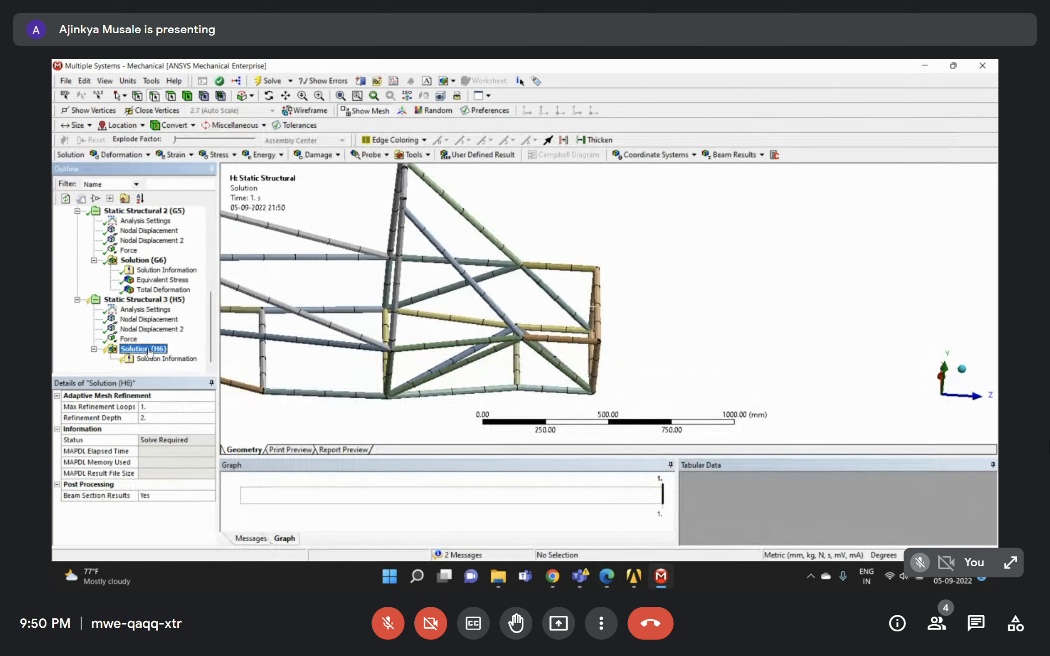
{"action": "right_click", "coordinate": [132, 343]}
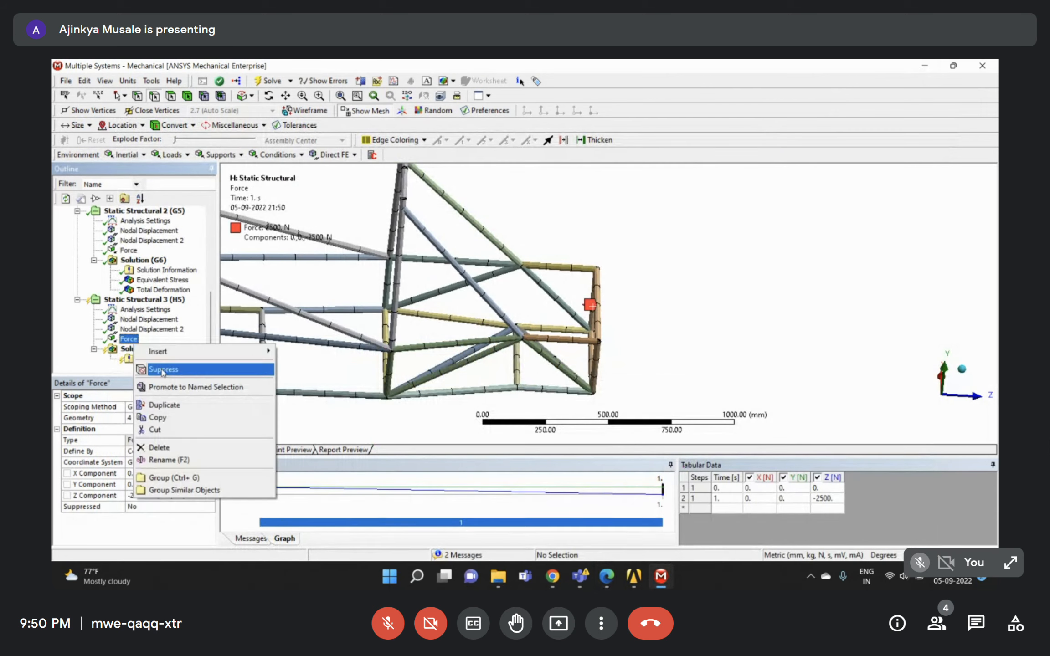
{"action": "right_click", "coordinate": [110, 348]}
{"action": "left_click", "coordinate": [146, 370]}
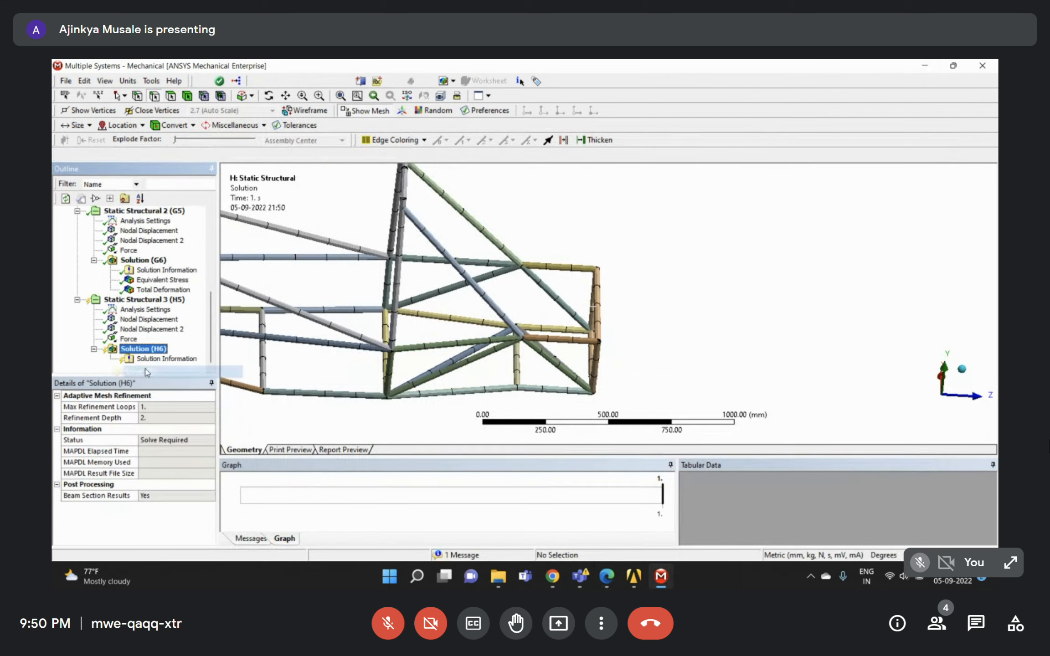
{"action": "scroll", "coordinate": [459, 234], "scroll_direction": "down", "scroll_amount": 5}
{"action": "middle_click_drag", "start_coordinate": [547, 296], "coordinate": [513, 327]}
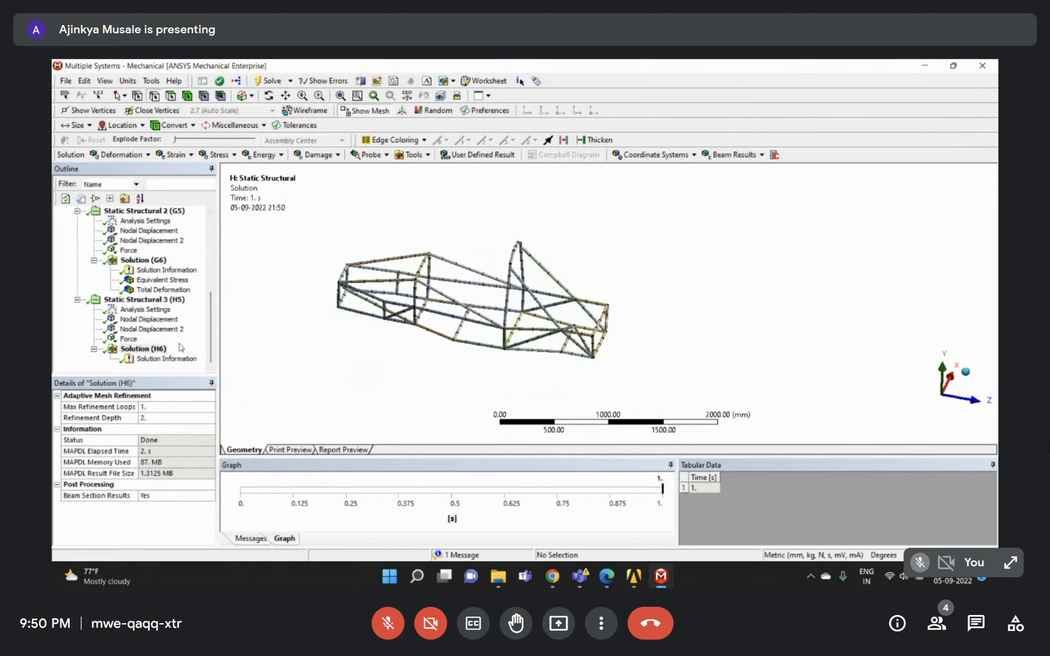
Insert an Equivalent (von-Mises) Stress result in the Static Structural 3 solution.
{"action": "left_click", "coordinate": [128, 338]}
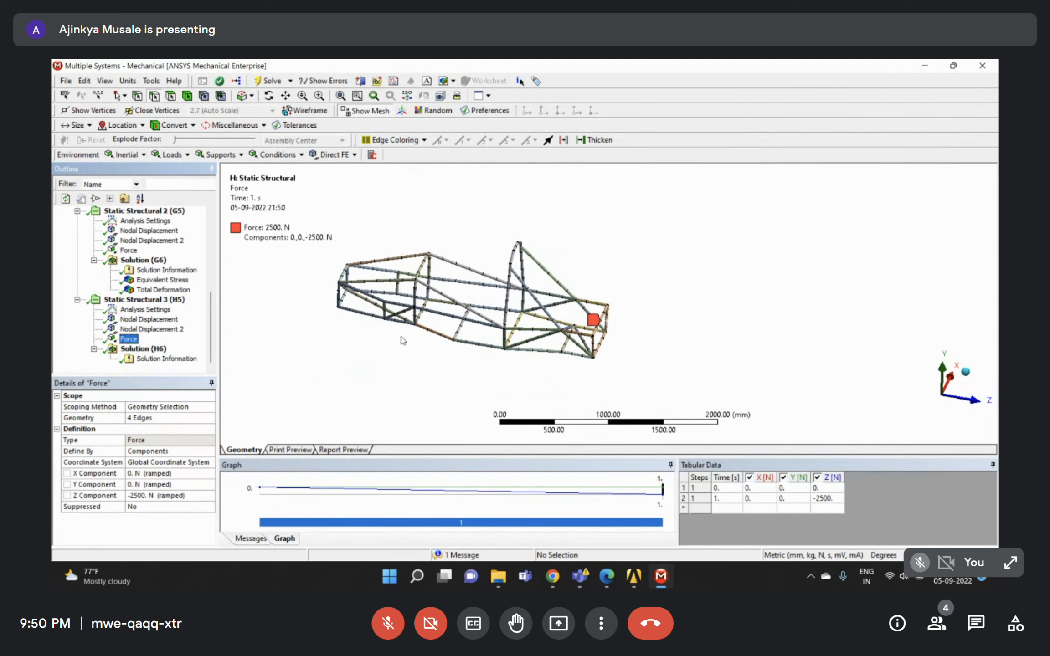
{"action": "right_click", "coordinate": [155, 355]}
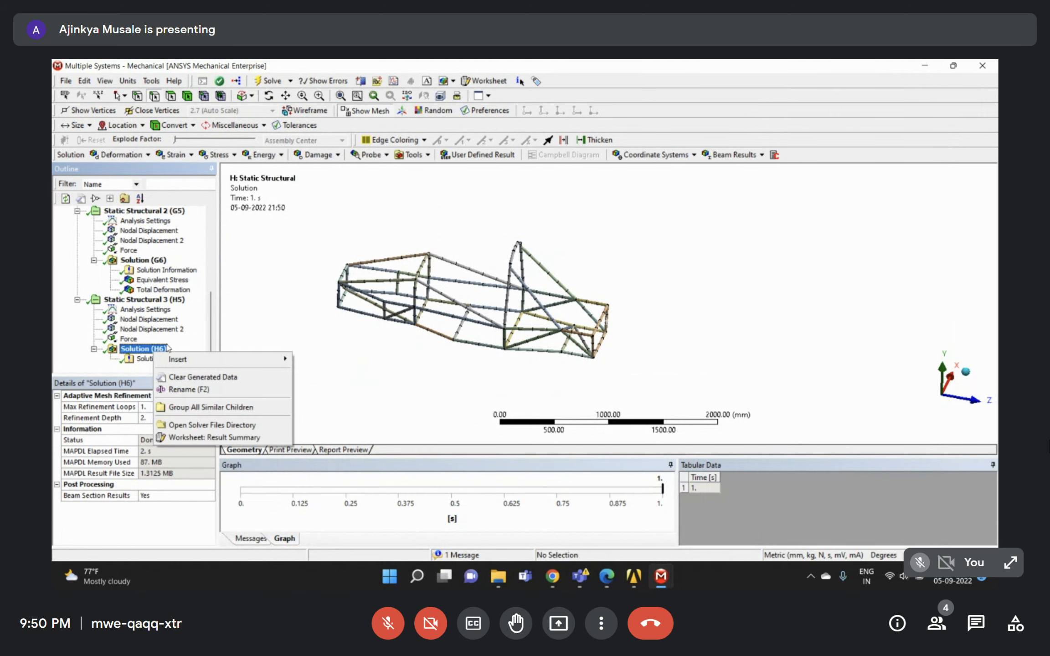
{"action": "mouse_move", "coordinate": [273, 359]}
{"action": "mouse_move", "coordinate": [387, 384]}
{"action": "left_click", "coordinate": [446, 386]}
Insert a Directional Deformation result along the Z Axis in the Static Structural 3 solution and evaluate all results.
{"action": "right_click", "coordinate": [147, 339]}
{"action": "mouse_move", "coordinate": [188, 352]}
{"action": "mouse_move", "coordinate": [343, 345]}
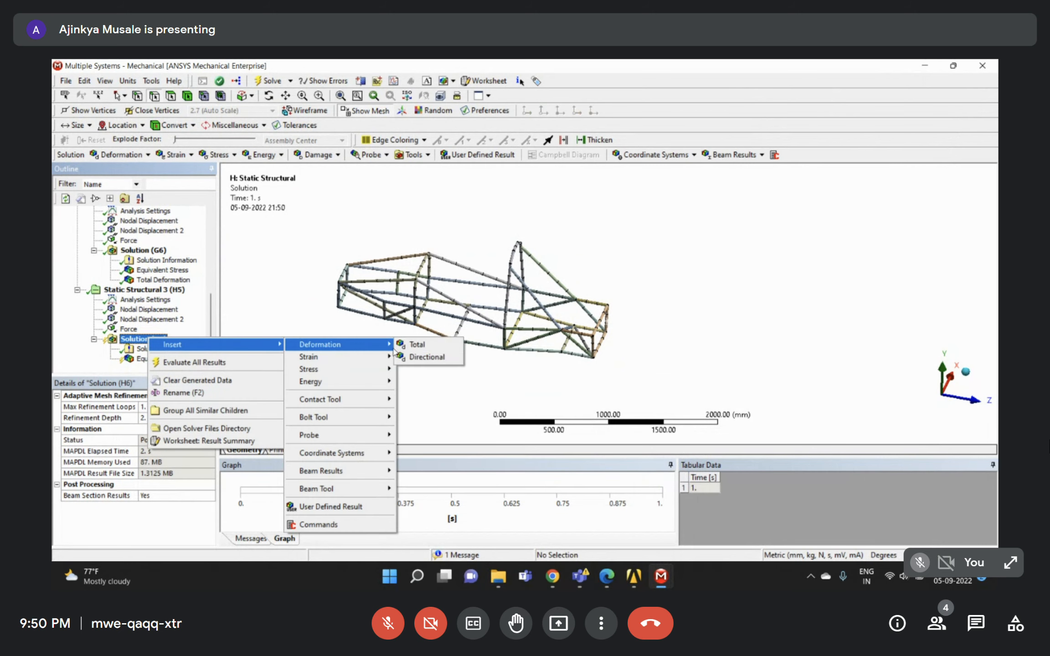
{"action": "left_click", "coordinate": [434, 359]}
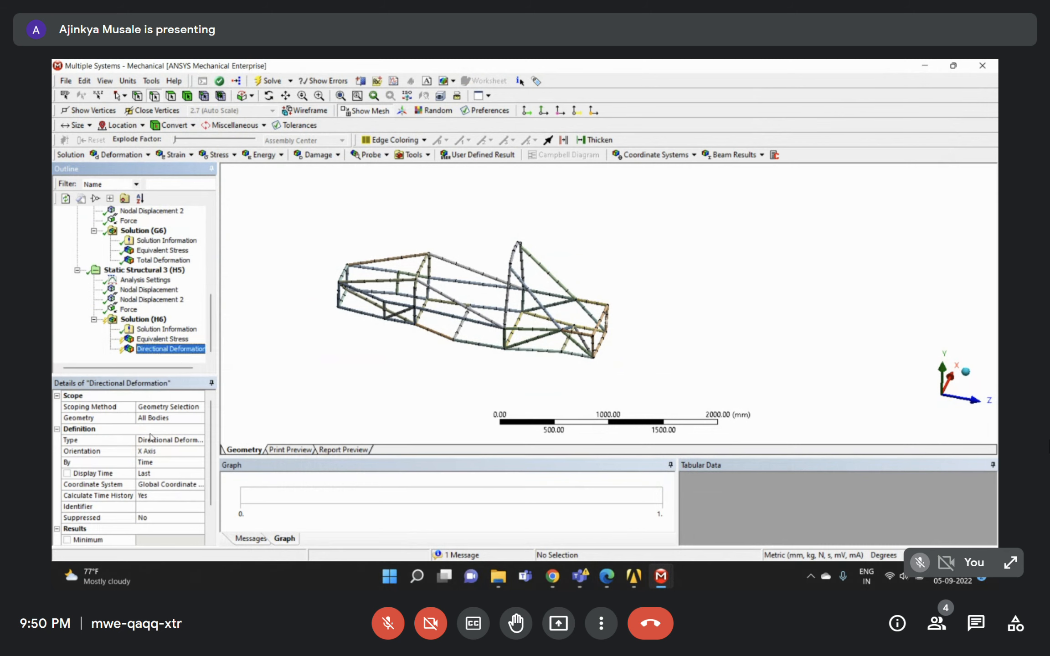
{"action": "left_click", "coordinate": [152, 452]}
{"action": "key", "text": "z"}
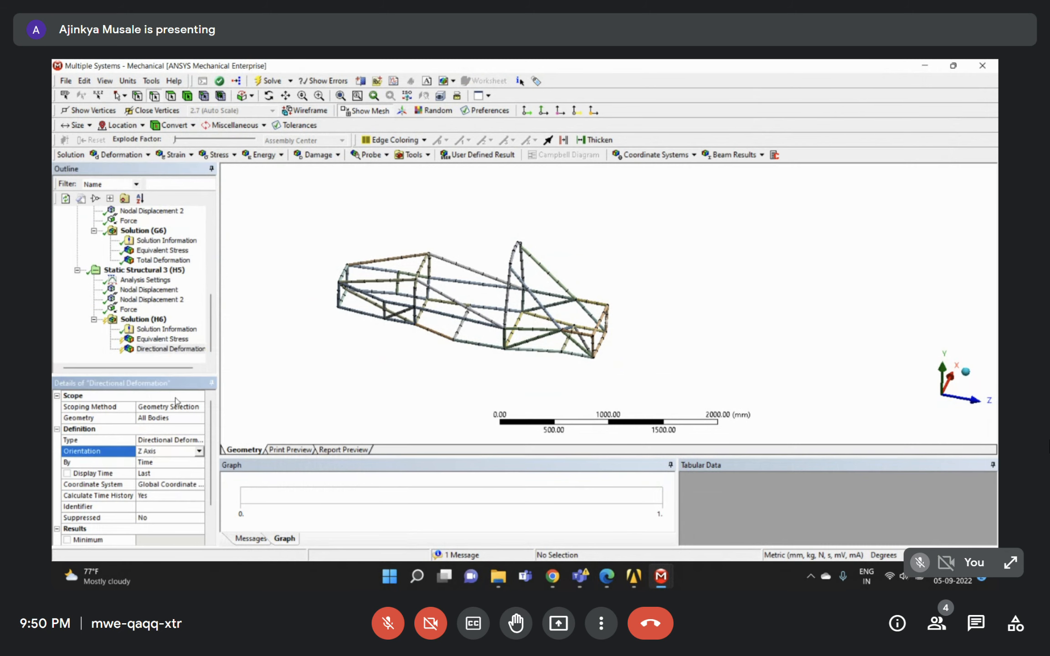
{"action": "right_click", "coordinate": [162, 339]}
{"action": "left_click", "coordinate": [191, 370]}
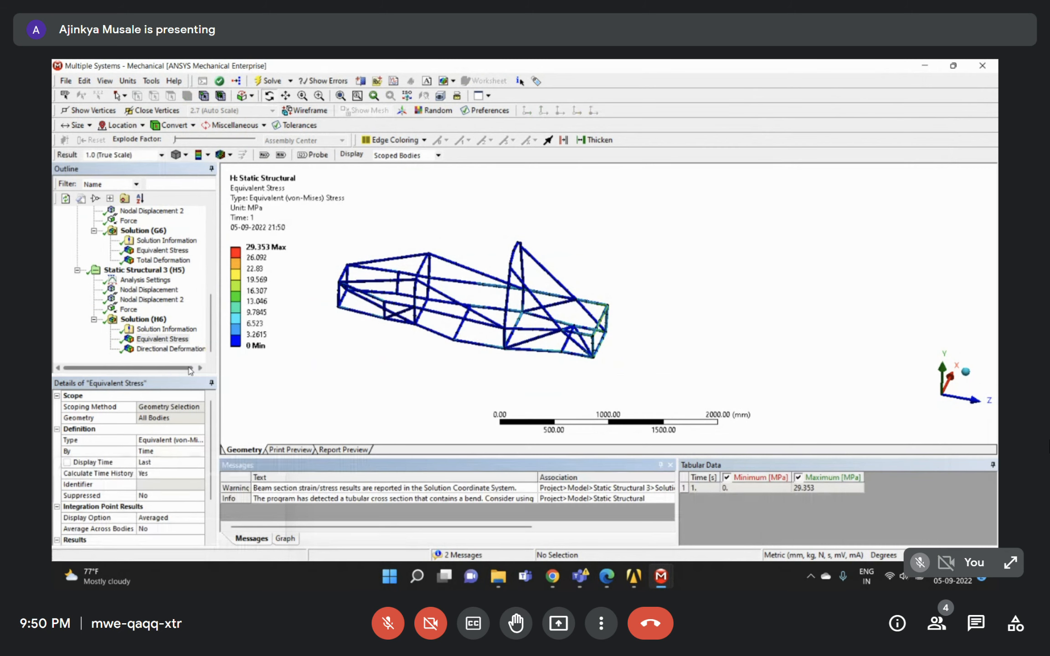
Examine the Static Structural 3 Equivalent Stress result around the rear of the roll cage frame.
{"action": "left_click", "coordinate": [165, 340]}
{"action": "scroll", "coordinate": [581, 269], "scroll_direction": "down", "scroll_amount": 2}
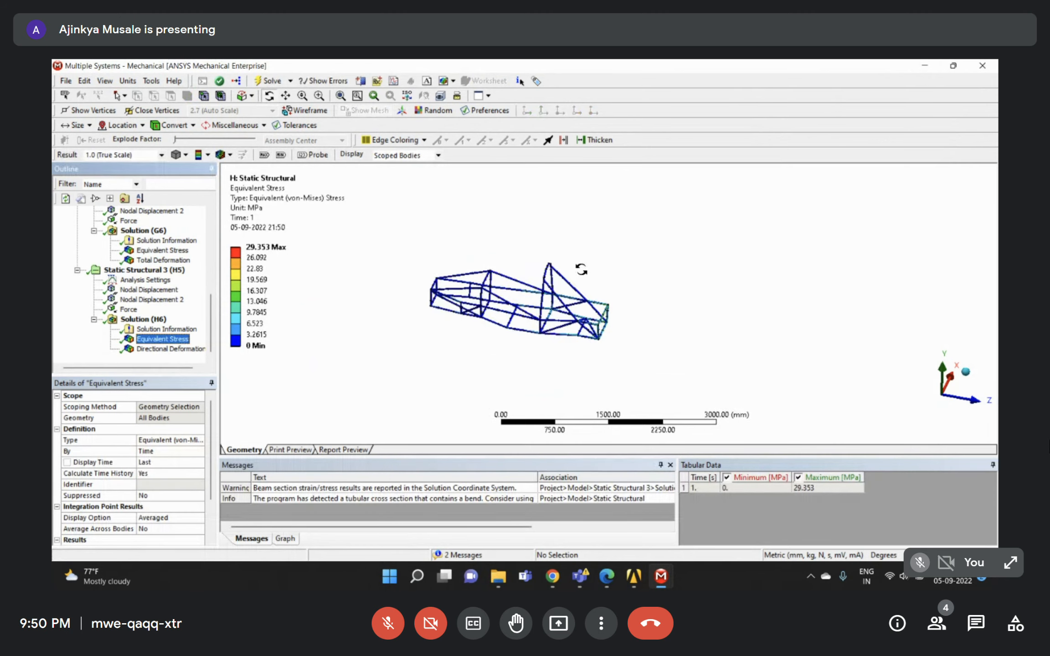
{"action": "scroll", "coordinate": [631, 368], "scroll_direction": "up", "scroll_amount": 6}
{"action": "middle_click_drag", "start_coordinate": [631, 368], "coordinate": [531, 310]}
Display the Static Structural 3 Directional Deformation result at the 0.0 (Undeformed) scale.
{"action": "left_click", "coordinate": [146, 350]}
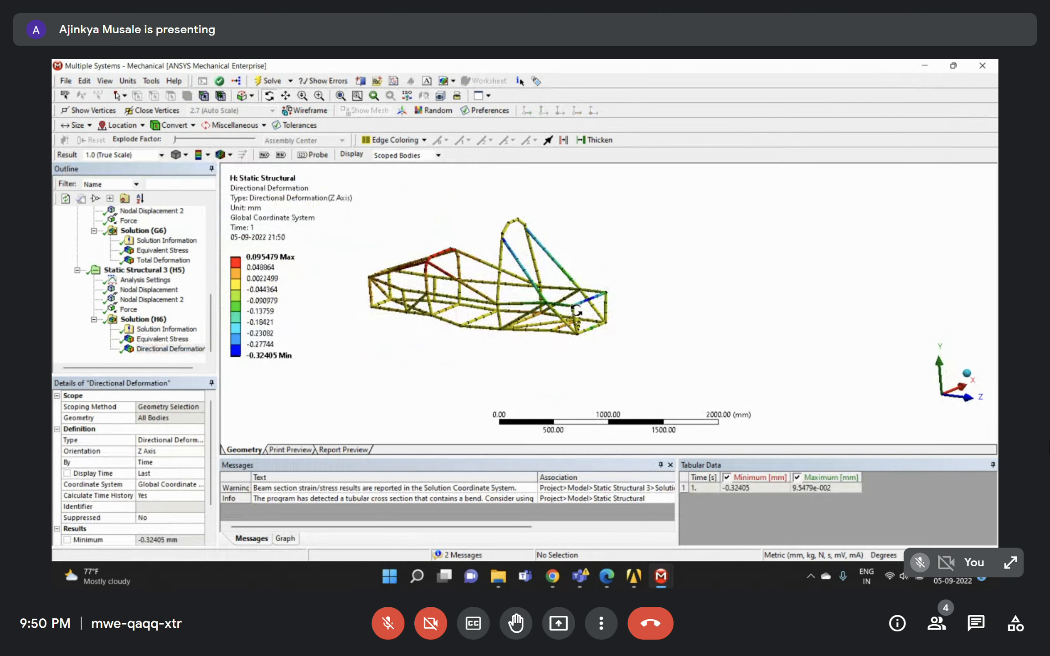
{"action": "scroll", "coordinate": [576, 310], "scroll_direction": "up", "scroll_amount": 1}
{"action": "left_click", "coordinate": [161, 155]}
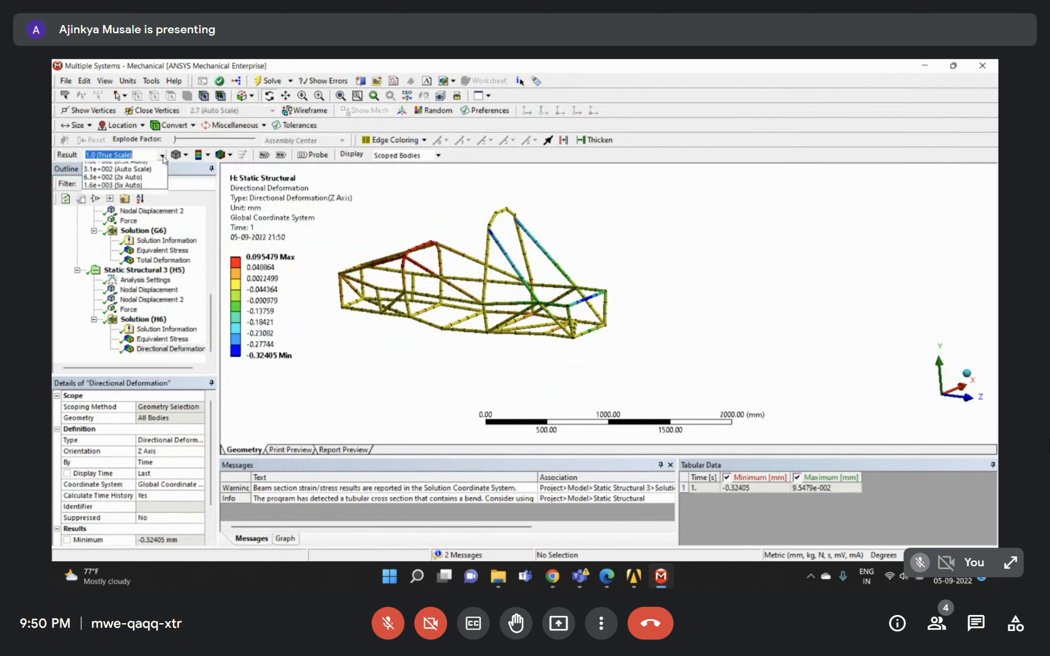
{"action": "left_click", "coordinate": [125, 179]}
{"action": "middle_click_drag", "start_coordinate": [387, 249], "coordinate": [422, 237]}
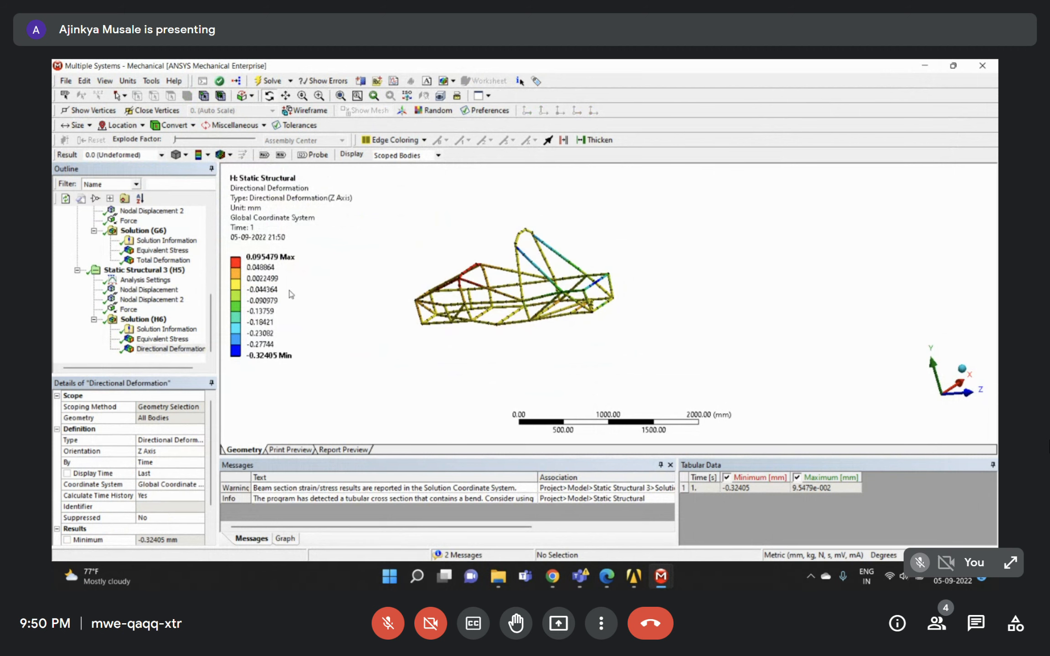
{"action": "middle_click_drag", "start_coordinate": [405, 300], "coordinate": [547, 299]}
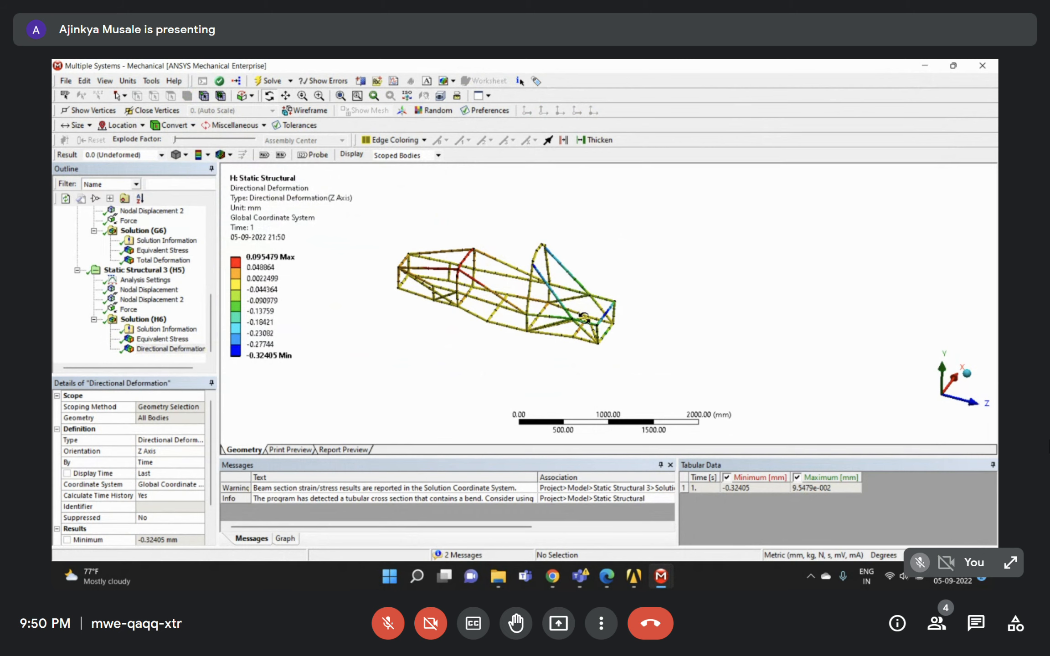
Probe the Z-axis Directional Deformation at the middle of the rear frame's upper cross member.
{"action": "right_click_drag", "start_coordinate": [428, 232], "coordinate": [670, 349]}
{"action": "middle_click_drag", "start_coordinate": [671, 348], "coordinate": [729, 360]}
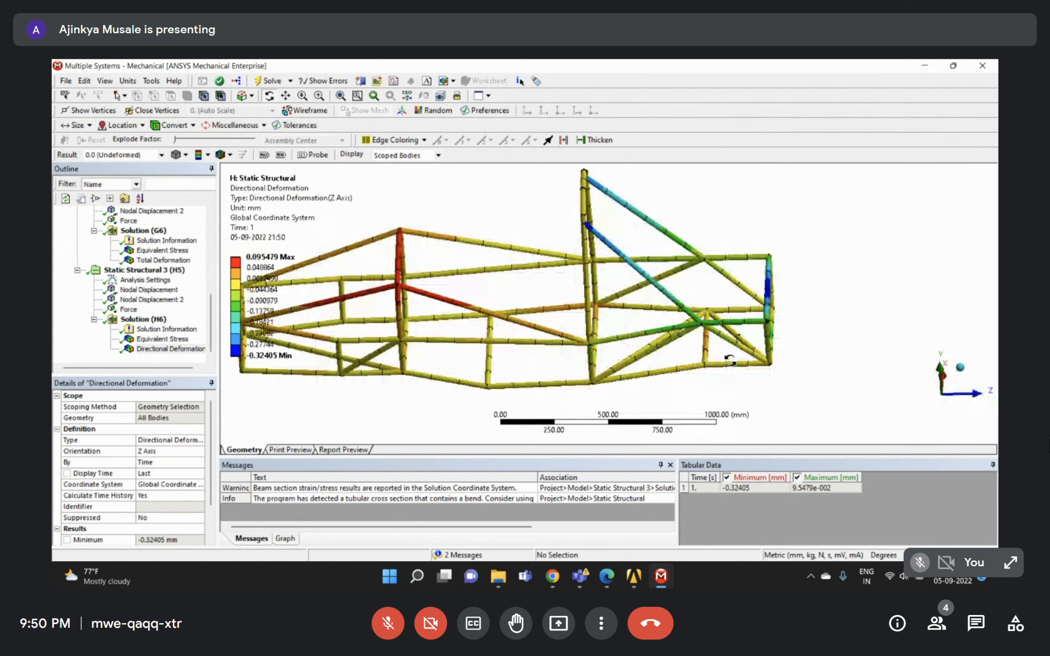
{"action": "middle_click_drag", "start_coordinate": [773, 316], "coordinate": [679, 320]}
{"action": "right_click_drag", "start_coordinate": [751, 286], "coordinate": [788, 355]}
{"action": "left_click", "coordinate": [312, 156]}
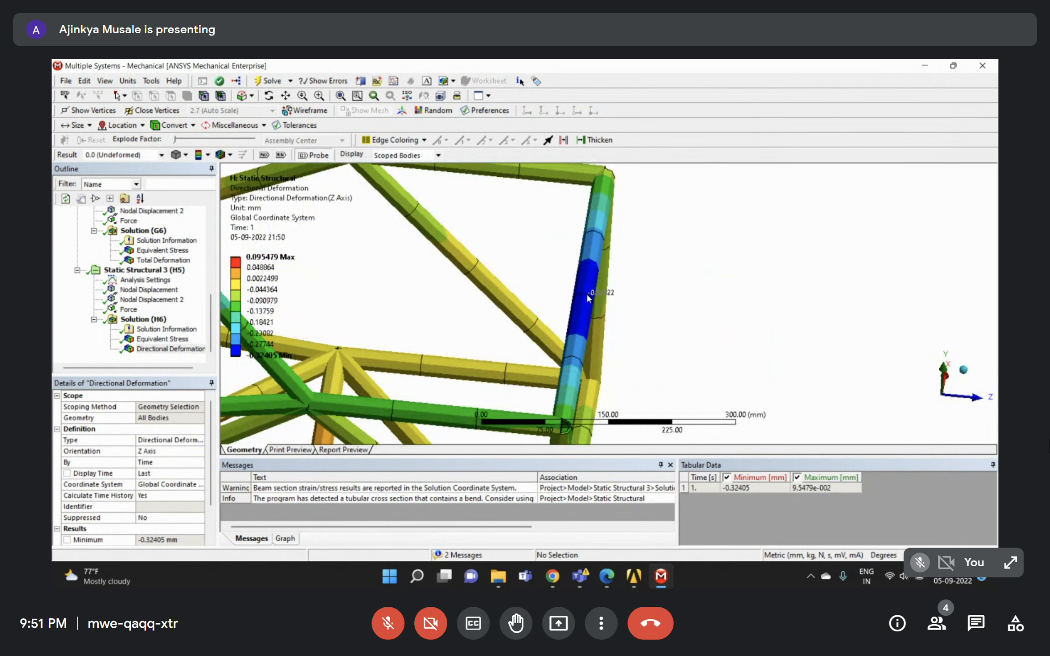
{"action": "left_click", "coordinate": [588, 295]}
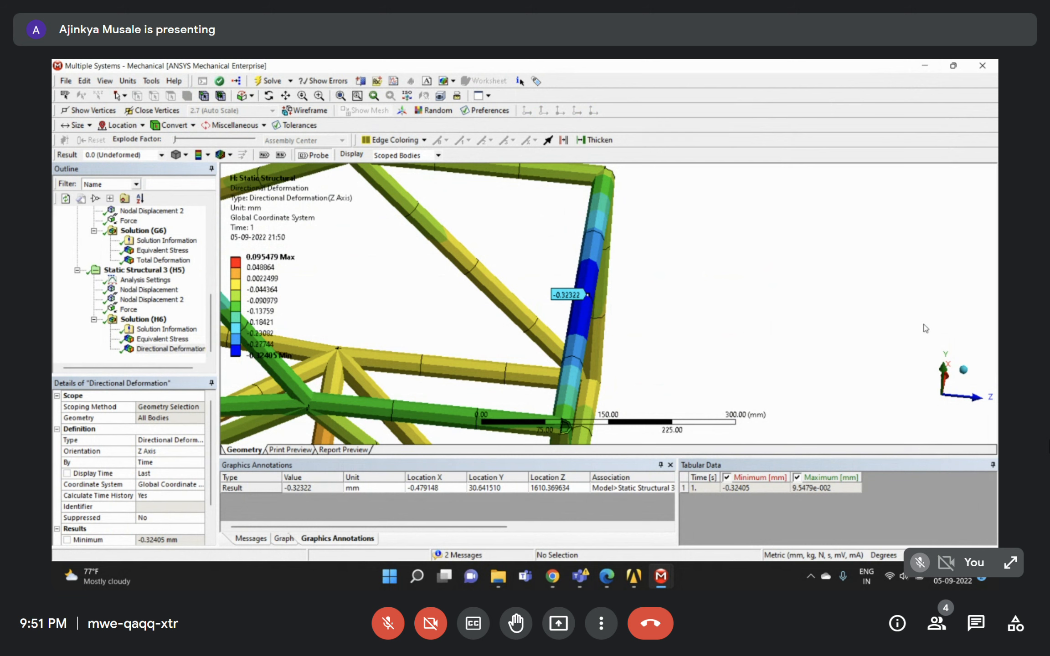
{"action": "scroll", "coordinate": [620, 344], "scroll_direction": "down", "scroll_amount": 3}
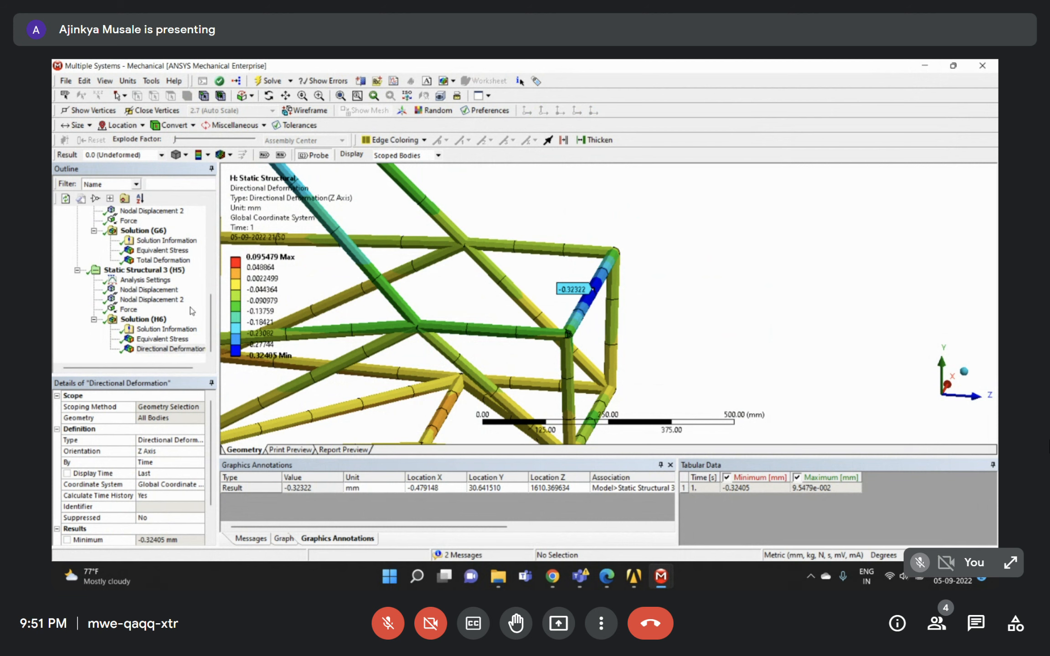
{"action": "left_click", "coordinate": [192, 307]}
{"action": "key", "text": "F7"}
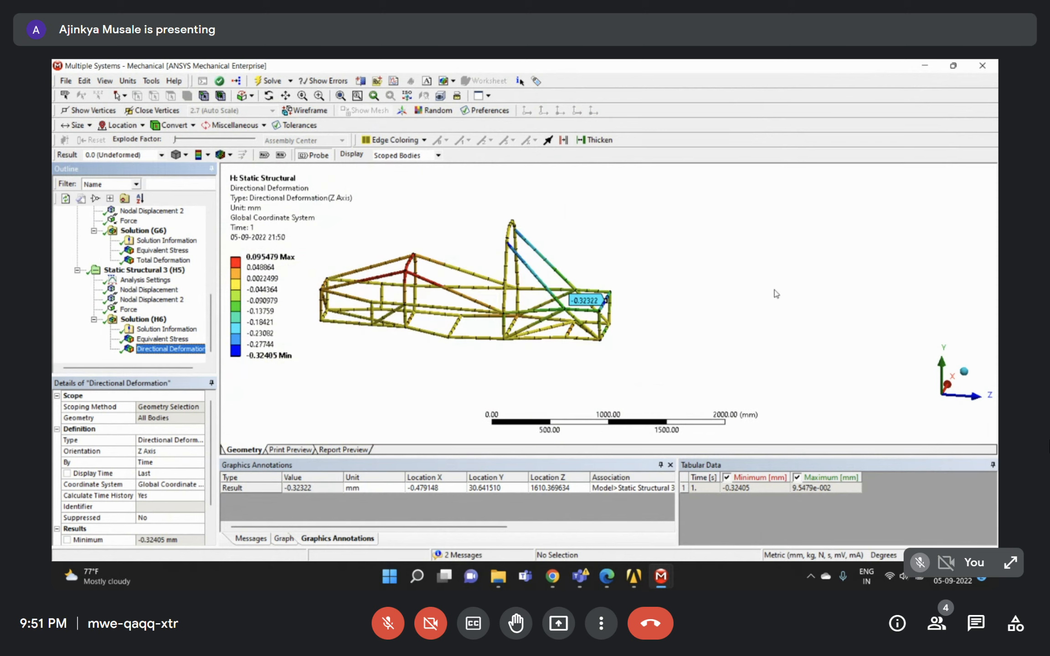
{"action": "scroll", "coordinate": [579, 265], "scroll_direction": "down", "scroll_amount": 3}
{"action": "middle_click_drag", "start_coordinate": [581, 264], "coordinate": [567, 300]}
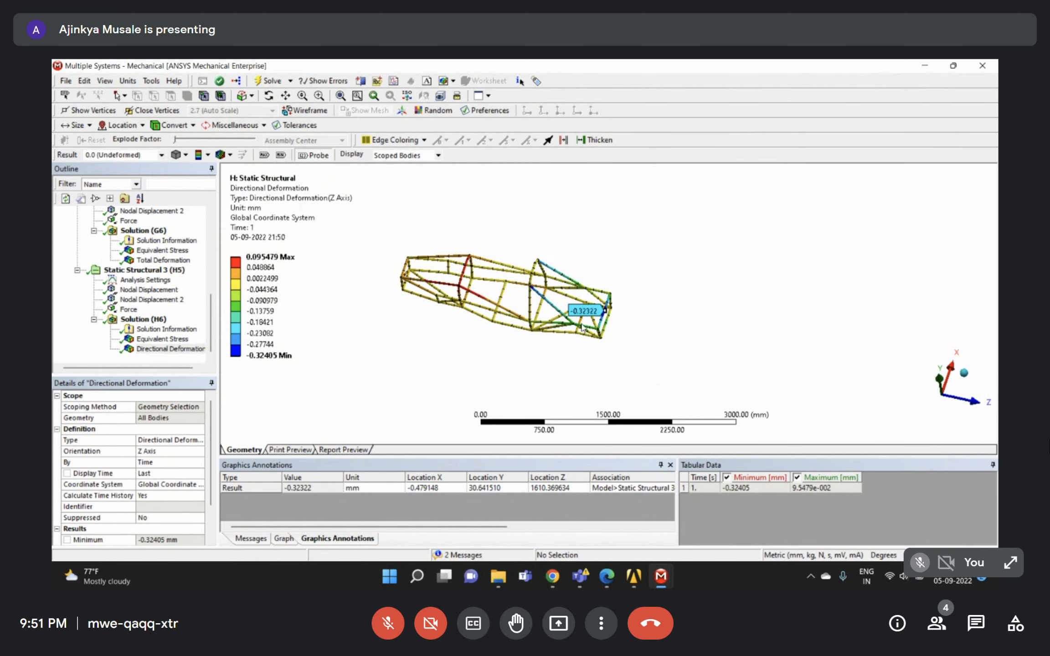
Review the analysis cases throughout Assignment 2.pdf in Microsoft Edge, ending at the final Case 3, and return to Mechanical.
{"action": "left_click", "coordinate": [613, 577]}
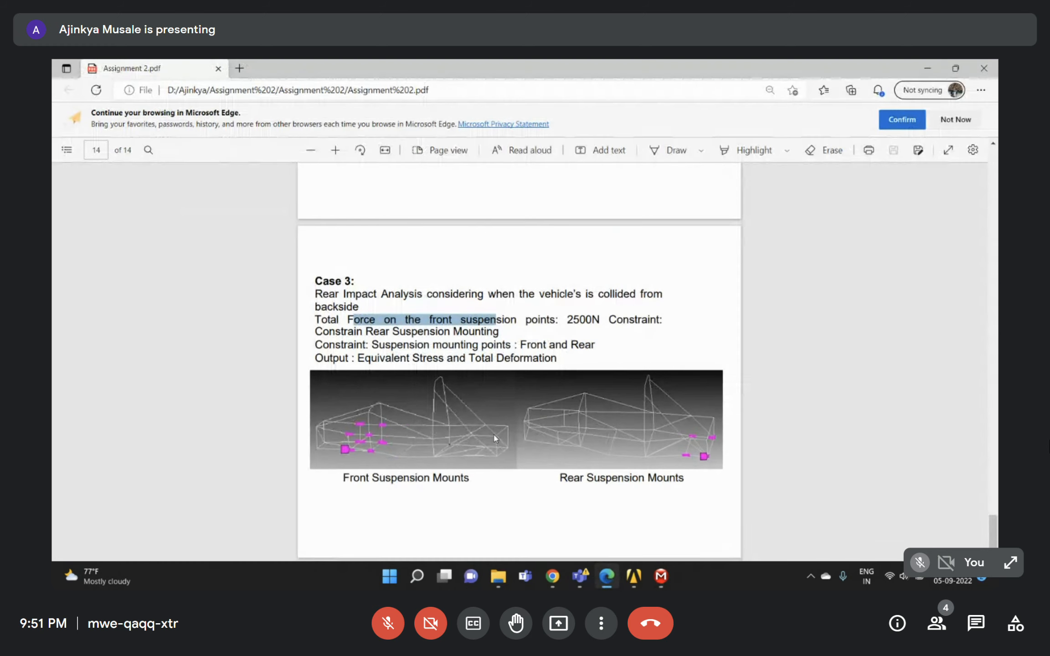
{"action": "scroll", "coordinate": [535, 430], "scroll_direction": "up", "scroll_amount": 15}
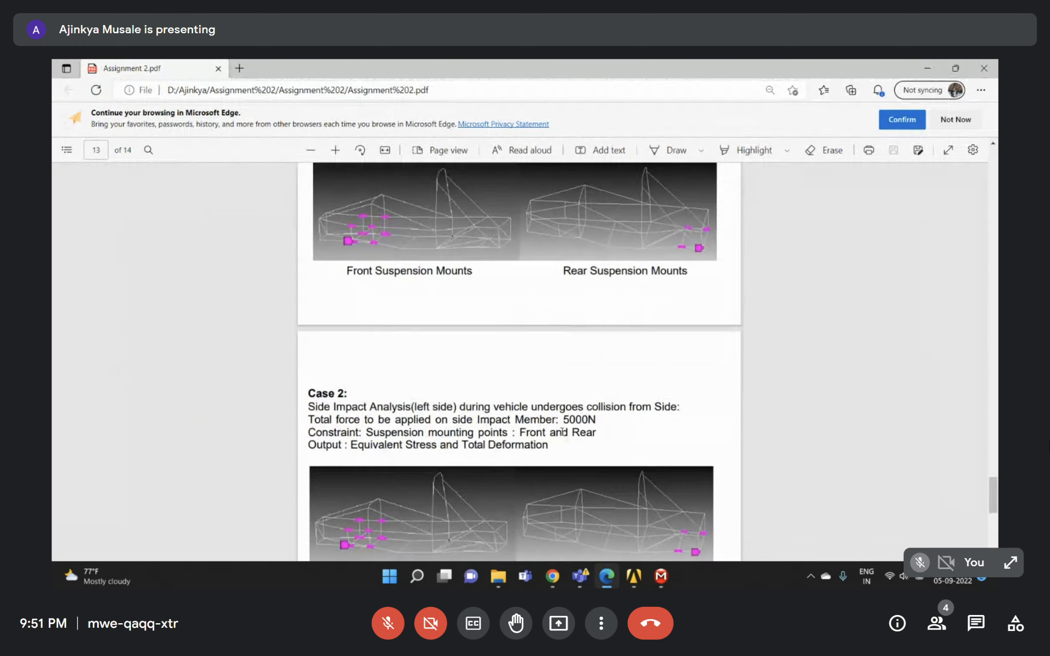
{"action": "scroll", "coordinate": [562, 432], "scroll_direction": "up", "scroll_amount": 20}
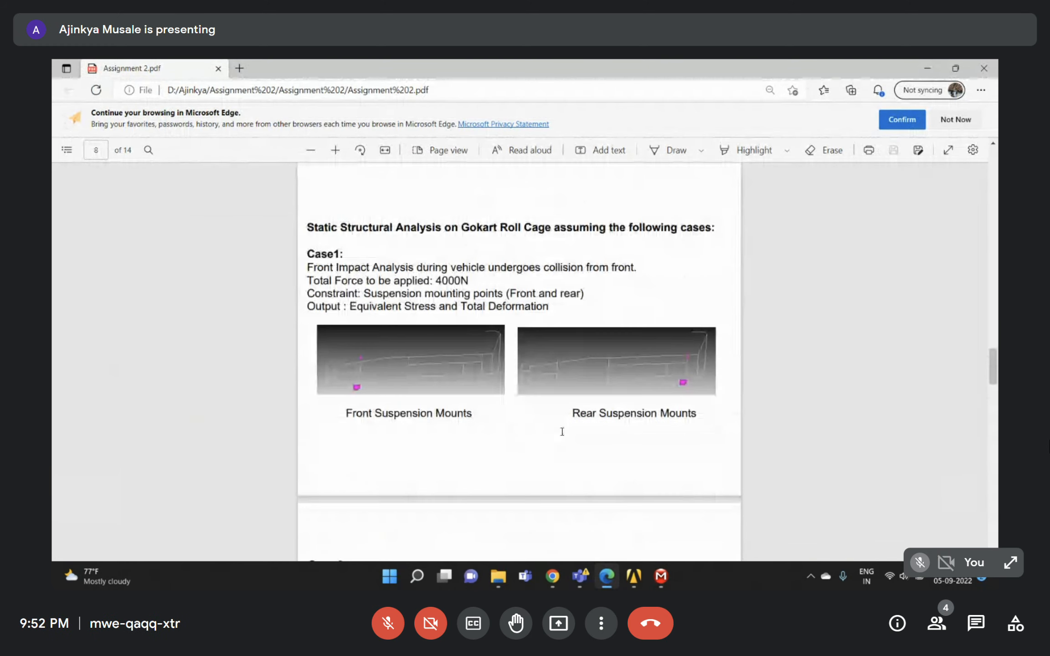
{"action": "scroll", "coordinate": [562, 431], "scroll_direction": "up", "scroll_amount": 15}
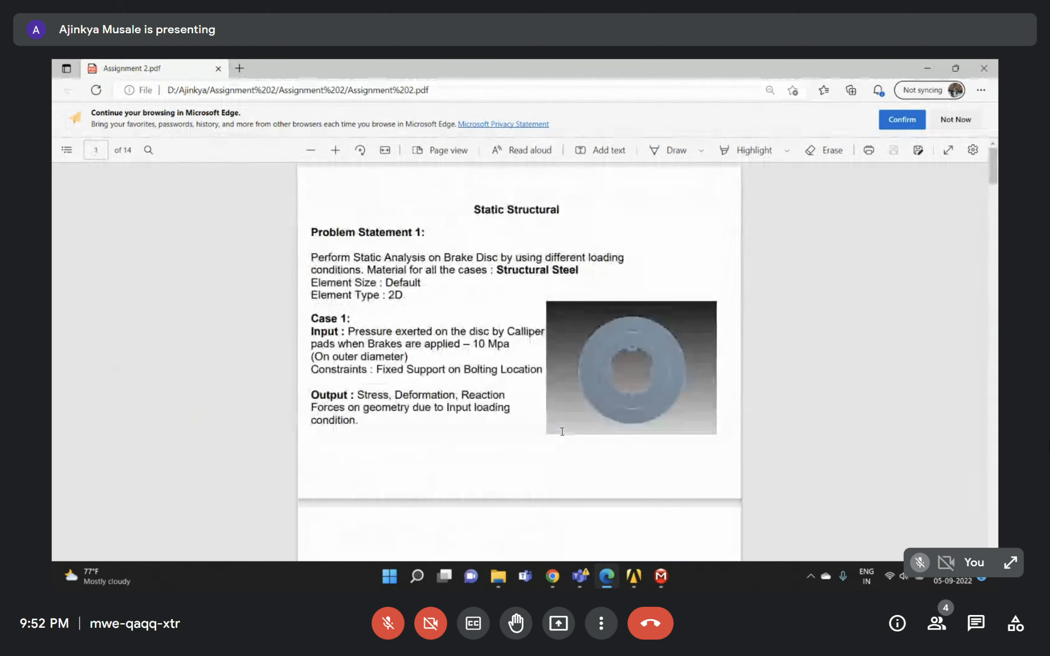
{"action": "scroll", "coordinate": [564, 433], "scroll_direction": "down", "scroll_amount": 15}
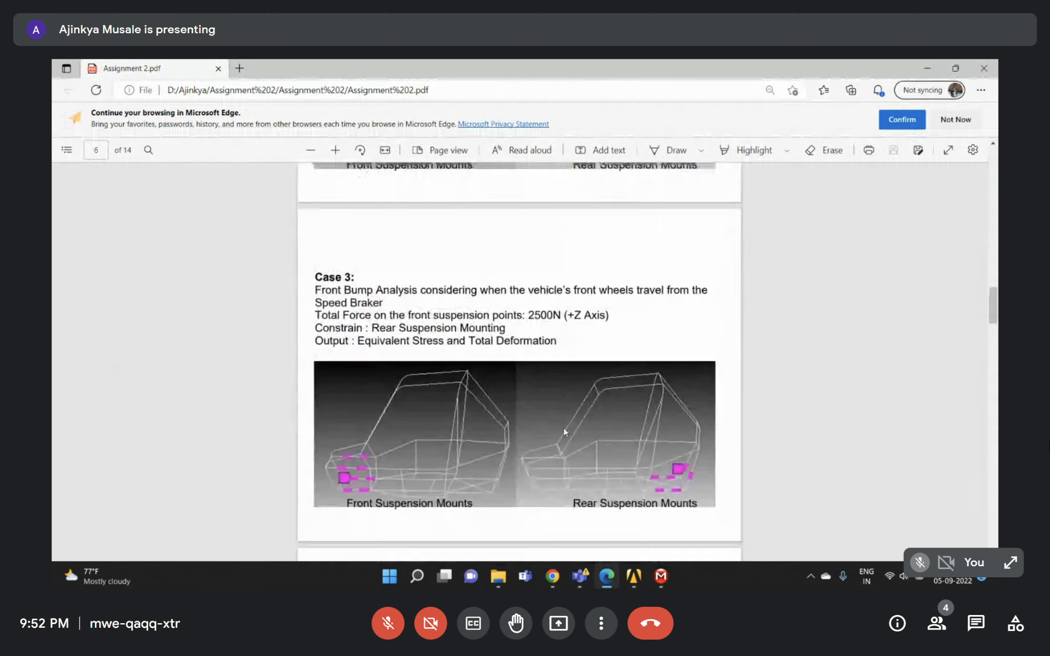
{"action": "scroll", "coordinate": [564, 432], "scroll_direction": "down", "scroll_amount": 15}
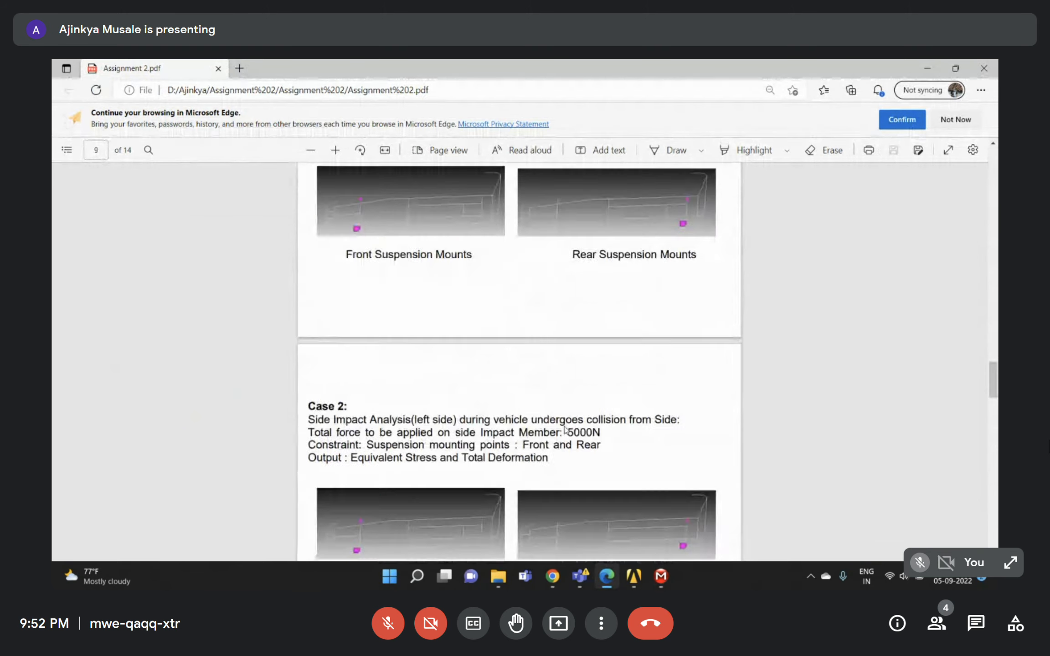
{"action": "scroll", "coordinate": [446, 237], "scroll_direction": "up", "scroll_amount": 1}
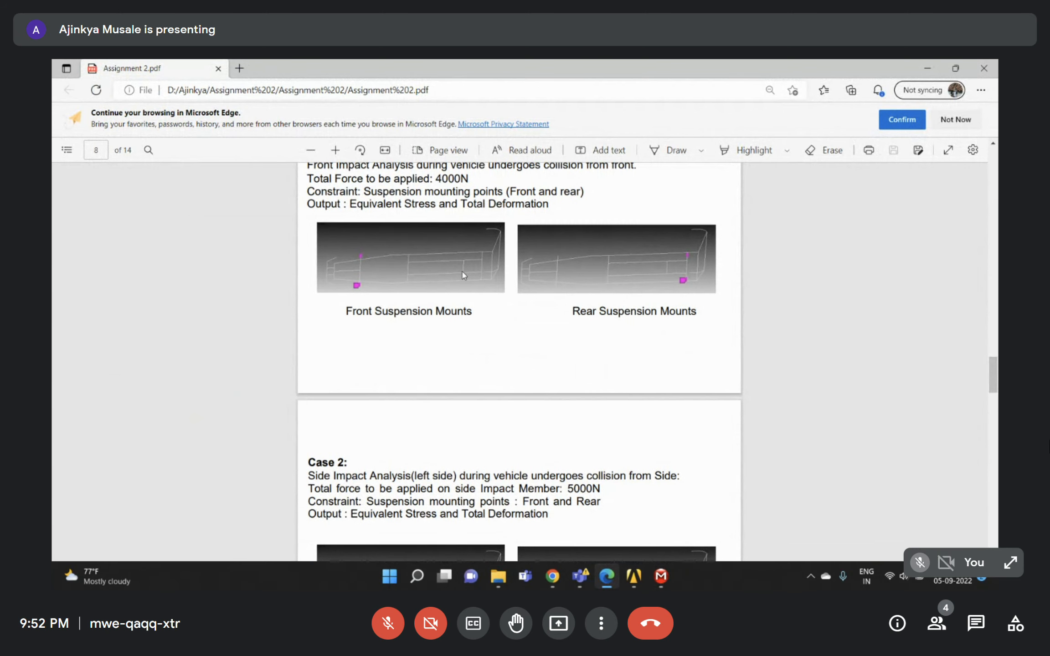
{"action": "scroll", "coordinate": [481, 293], "scroll_direction": "down", "scroll_amount": 20}
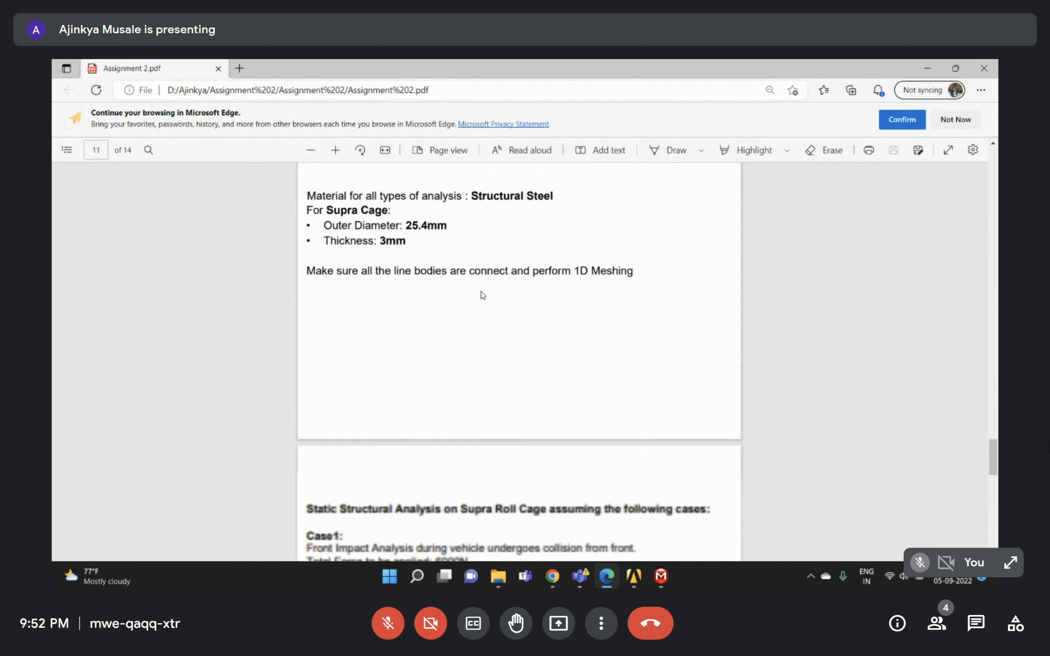
{"action": "scroll", "coordinate": [481, 298], "scroll_direction": "down", "scroll_amount": 5}
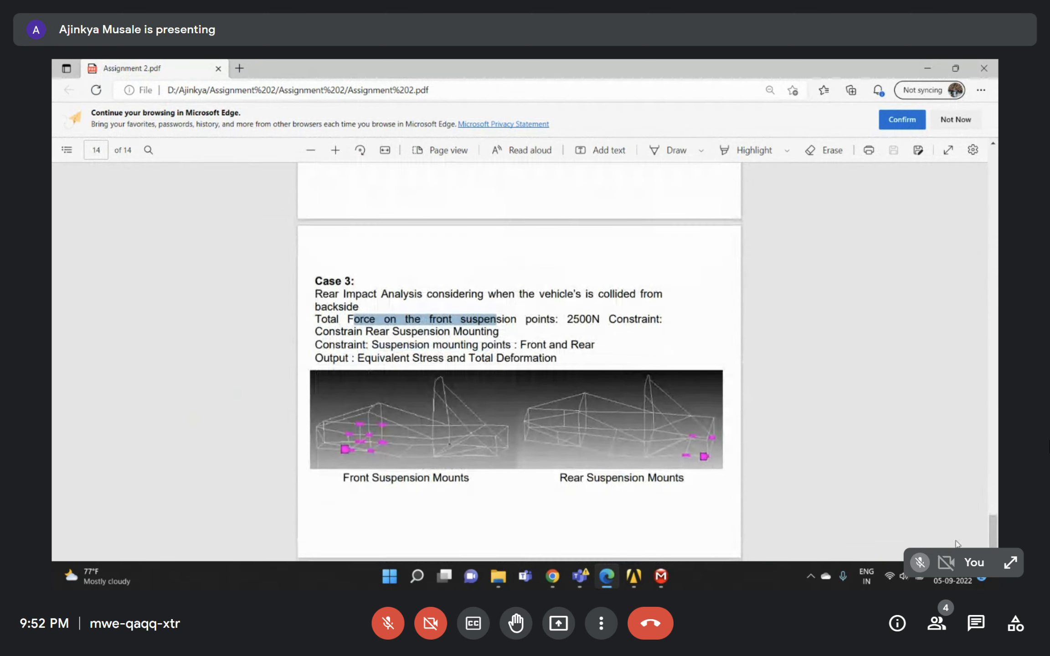
{"action": "key", "text": "alt+Tab"}
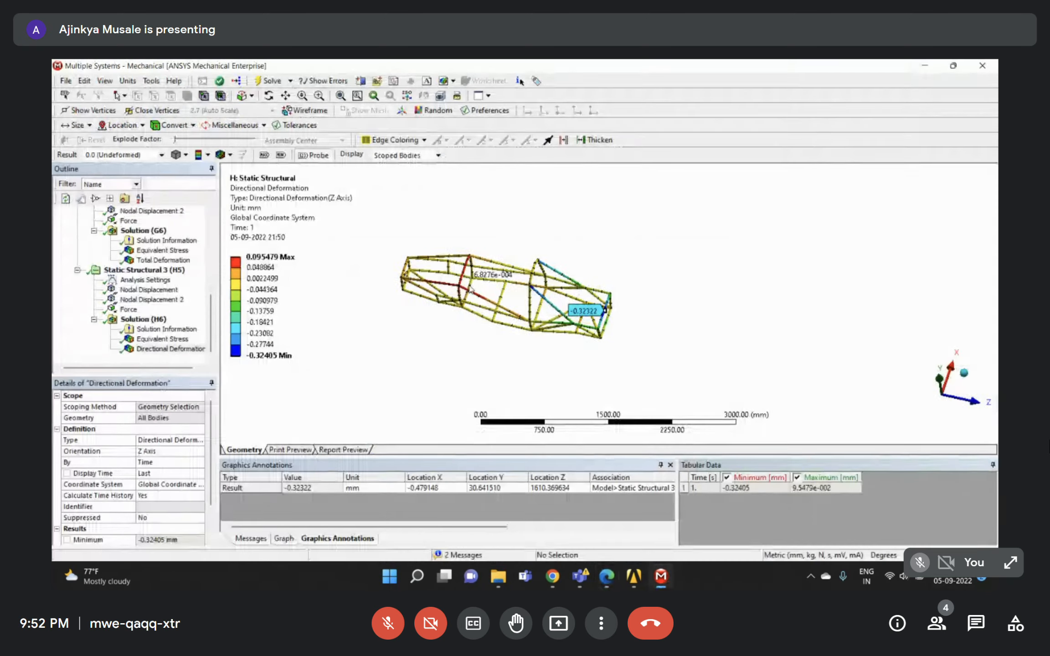
Inspect the Directional Deformation result over the whole frame from the side, and switch to the Google Meet call in Chrome.
{"action": "middle_click_drag", "start_coordinate": [471, 290], "coordinate": [520, 258]}
{"action": "scroll", "coordinate": [520, 258], "scroll_direction": "down", "scroll_amount": 2}
{"action": "right_click_drag", "start_coordinate": [410, 248], "coordinate": [644, 370]}
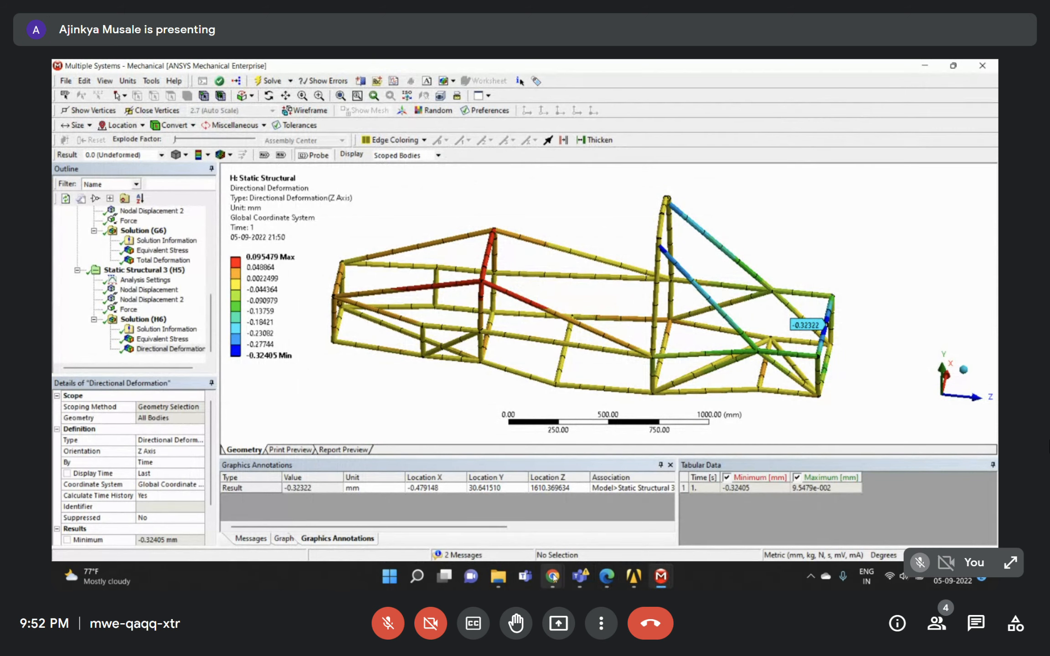
{"action": "left_click", "coordinate": [515, 488]}
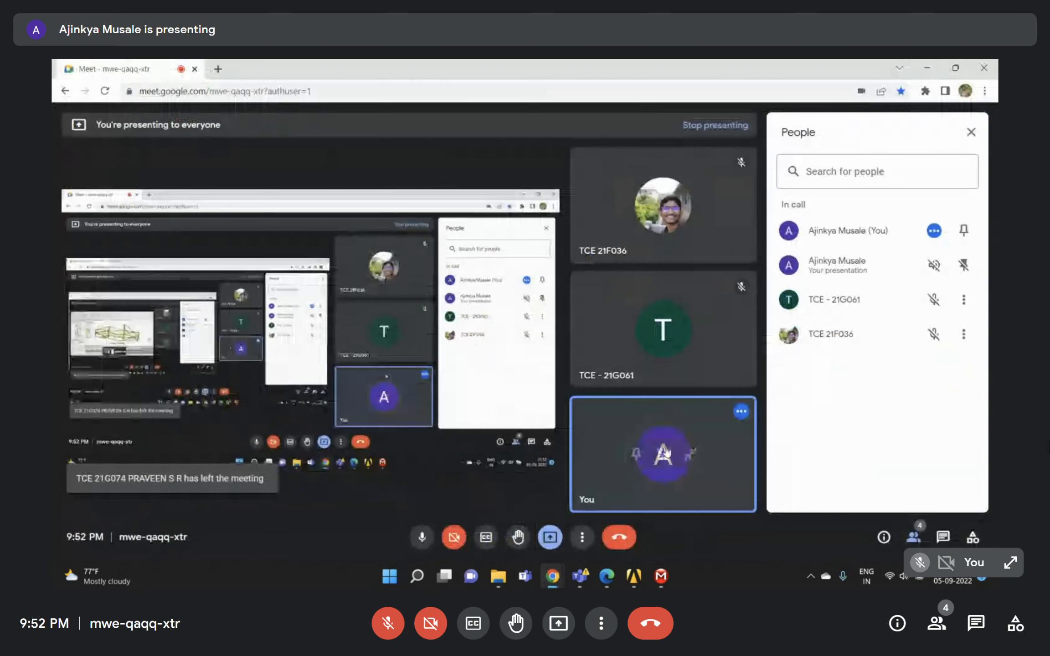
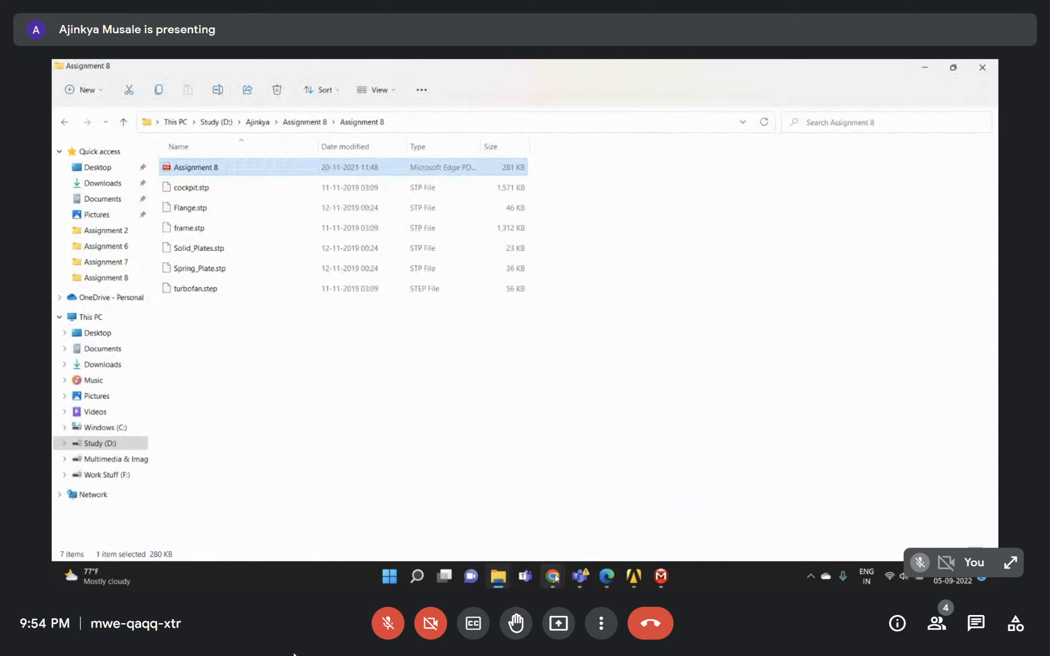
Show the Google Meet call in Chrome and unmute the microphone twice for speaking, muting it again each time.
{"action": "left_click", "coordinate": [490, 514]}
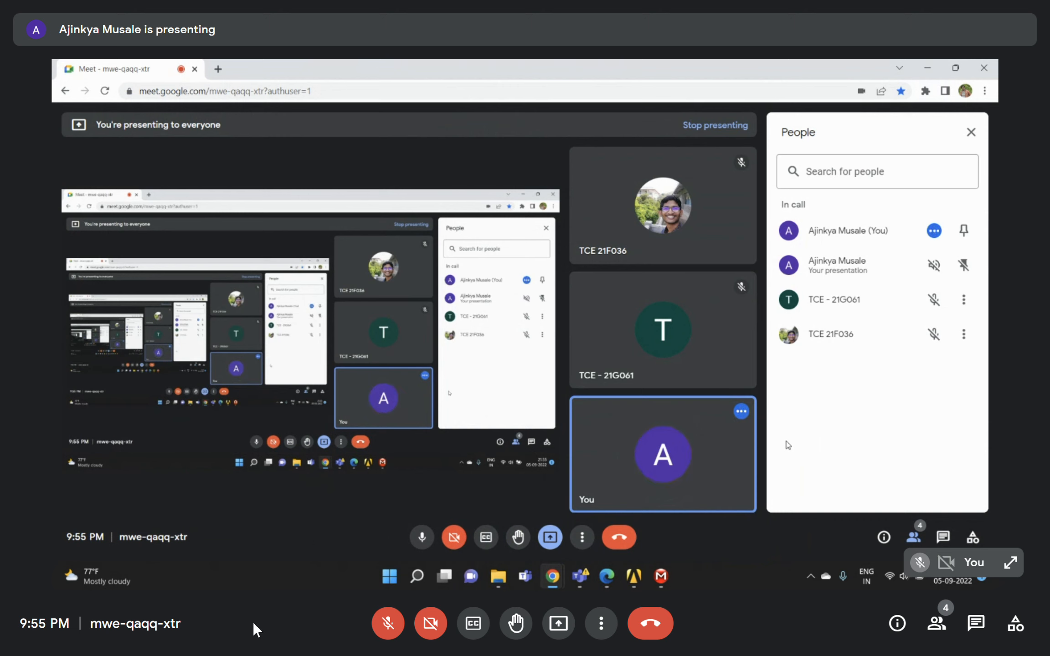
{"action": "left_click", "coordinate": [399, 622]}
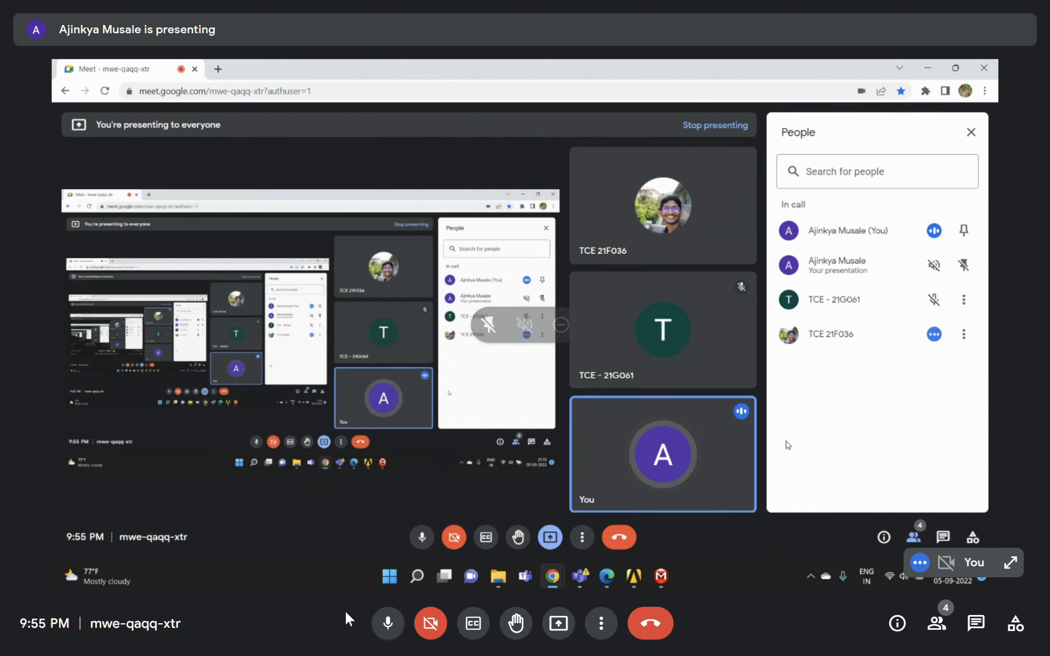
{"action": "left_click", "coordinate": [387, 627]}
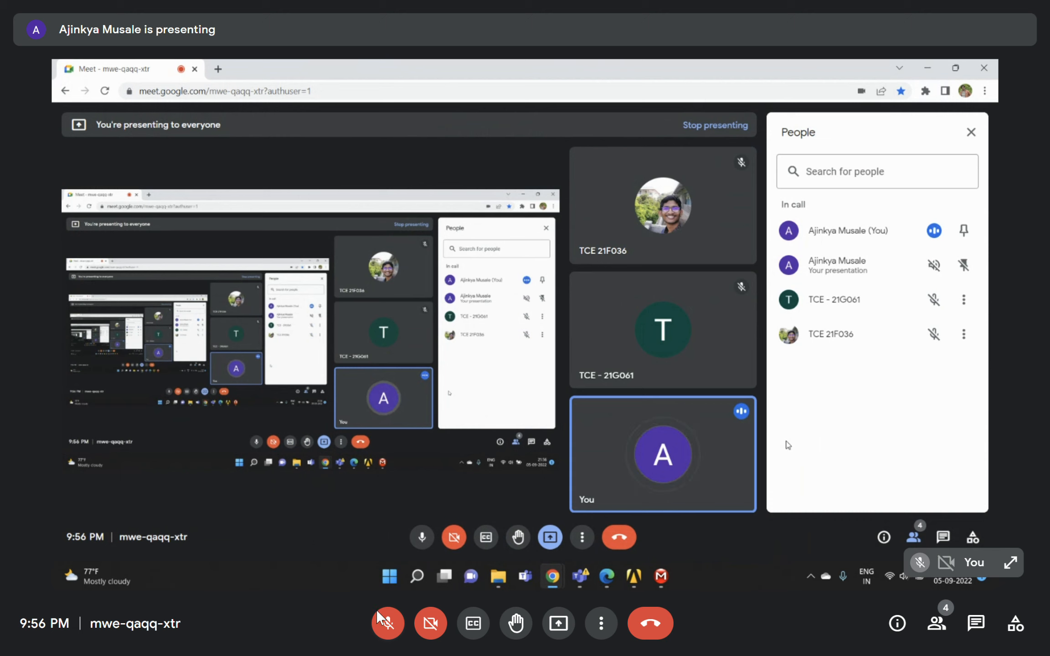
{"action": "left_click", "coordinate": [389, 623]}
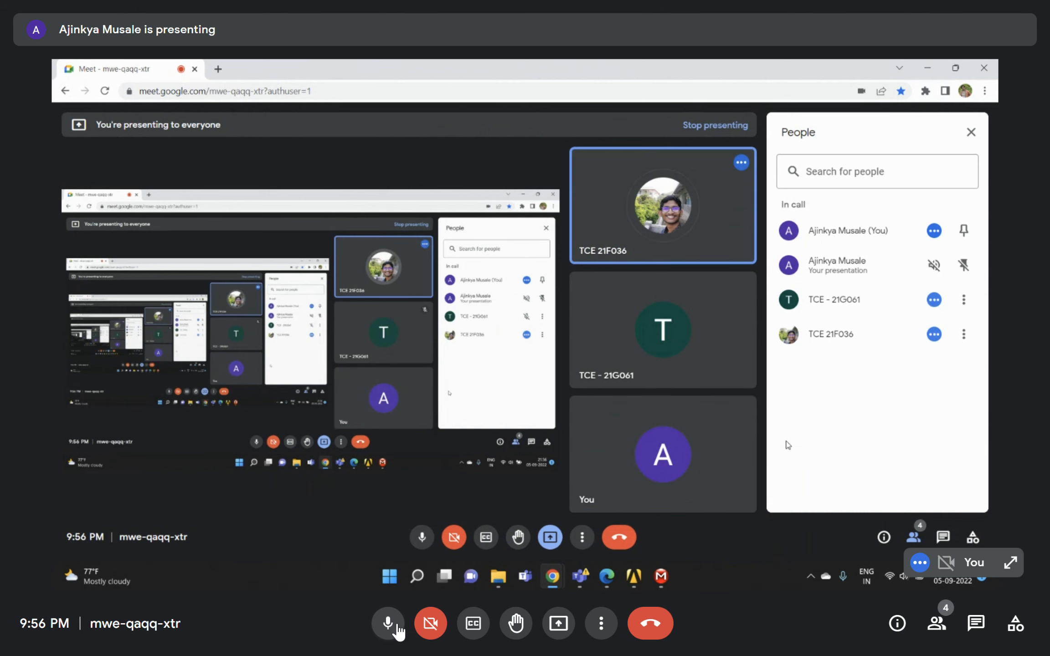
{"action": "left_click", "coordinate": [397, 628]}
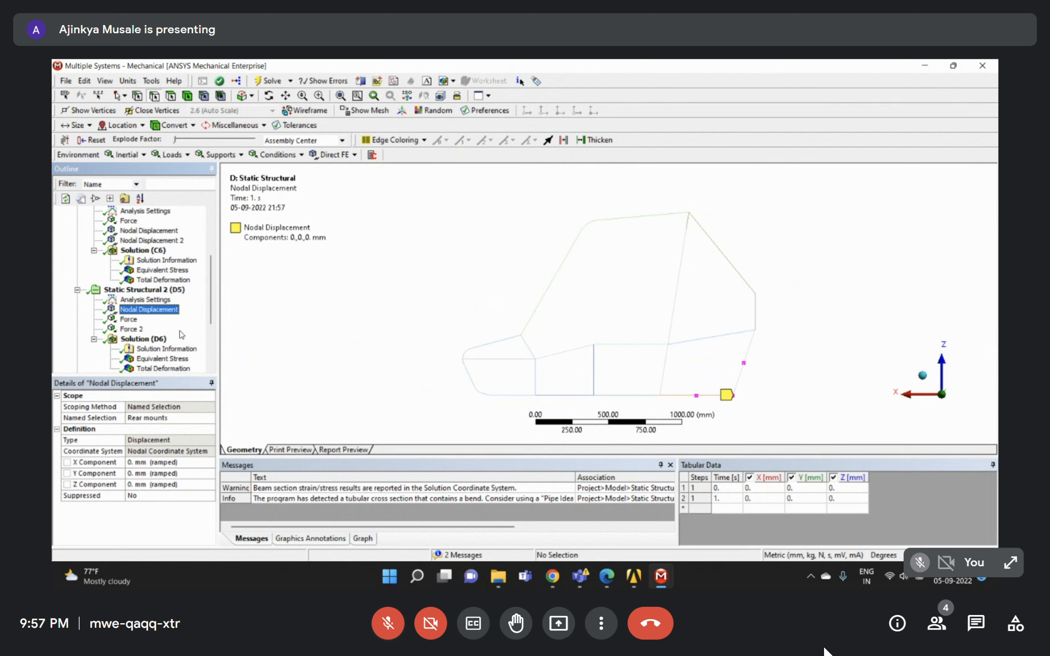
Switch from Mechanical back to the Google Meet call in Chrome, and unmute the microphone briefly before muting it again.
{"action": "left_click", "coordinate": [762, 73]}
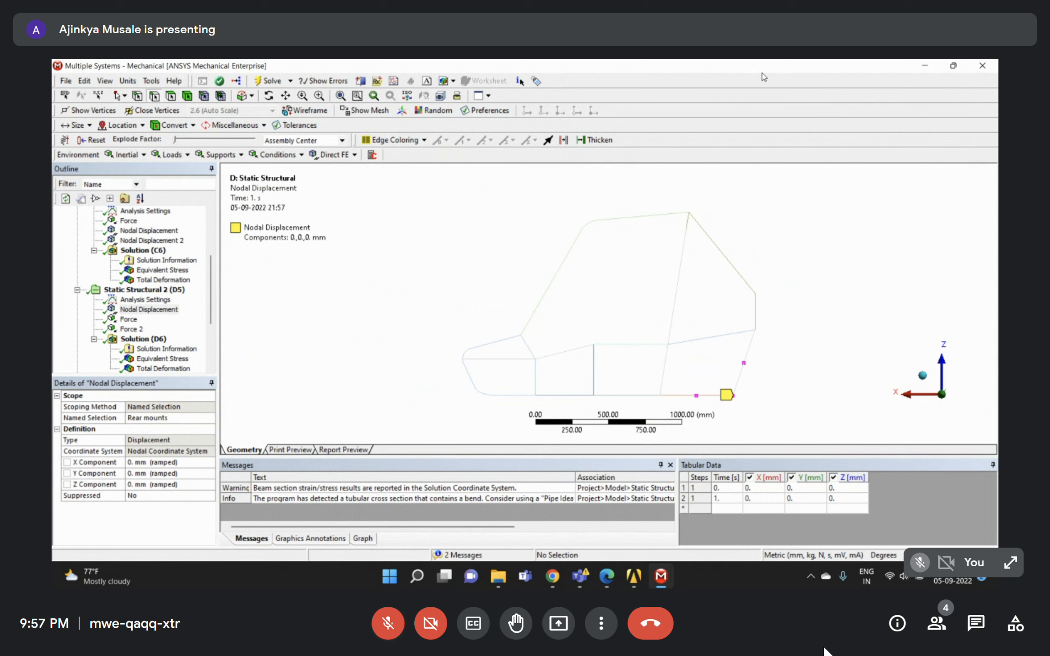
{"action": "left_click", "coordinate": [553, 577]}
{"action": "left_click", "coordinate": [527, 534]}
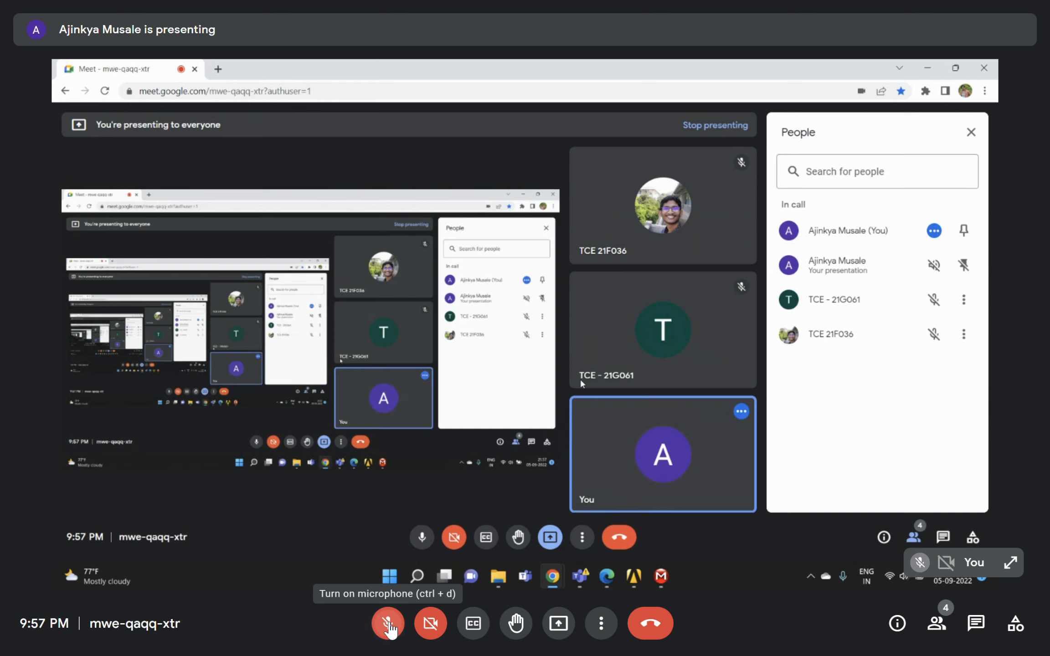
{"action": "left_click", "coordinate": [388, 627]}
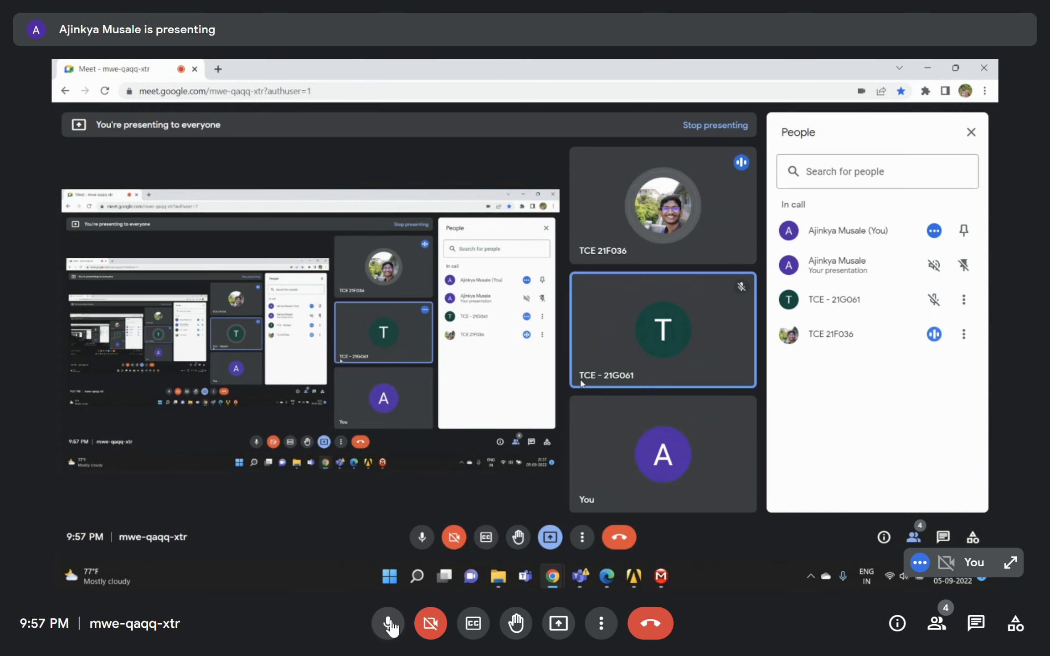
{"action": "left_click", "coordinate": [388, 624]}
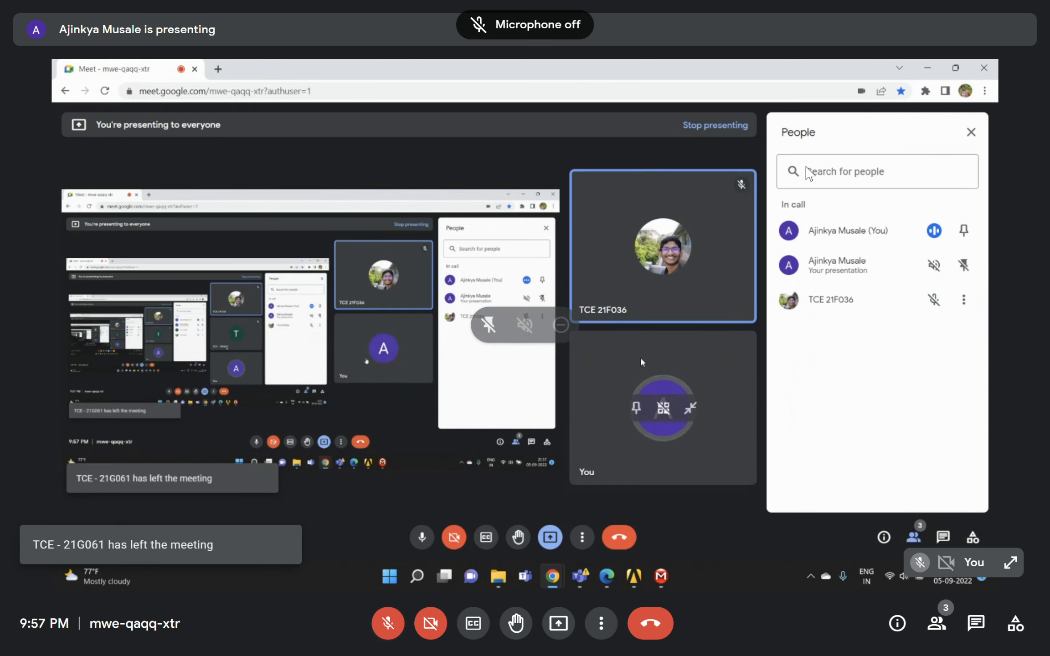